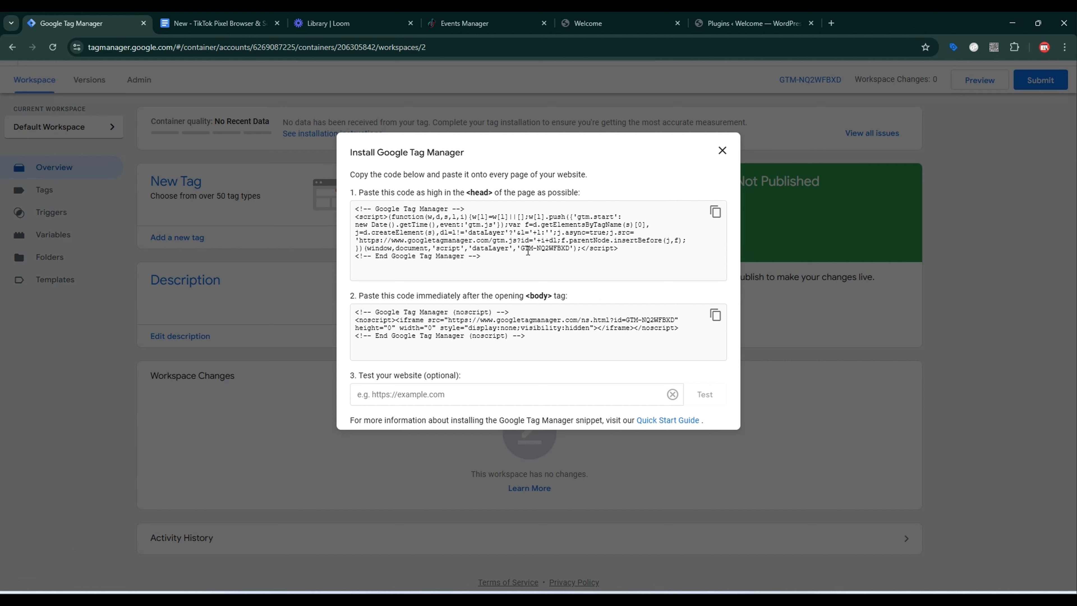
Copy the container ID GTM-NQ2WFBXD, switch to the WordPress admin, and install and activate the GTM4WP plugin.
drag(523, 248, 567, 248)
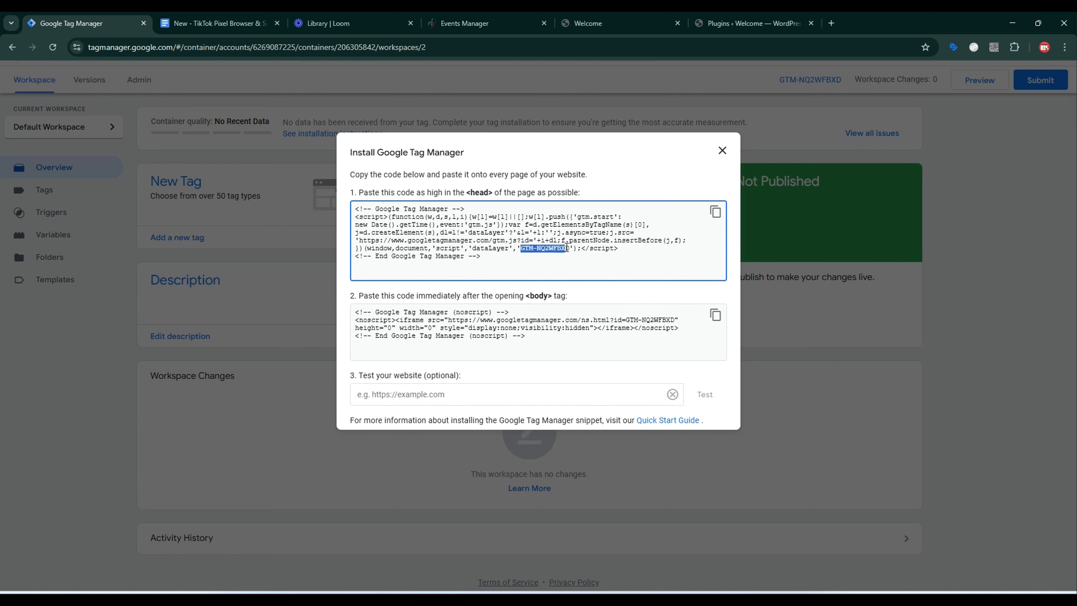
click(731, 22)
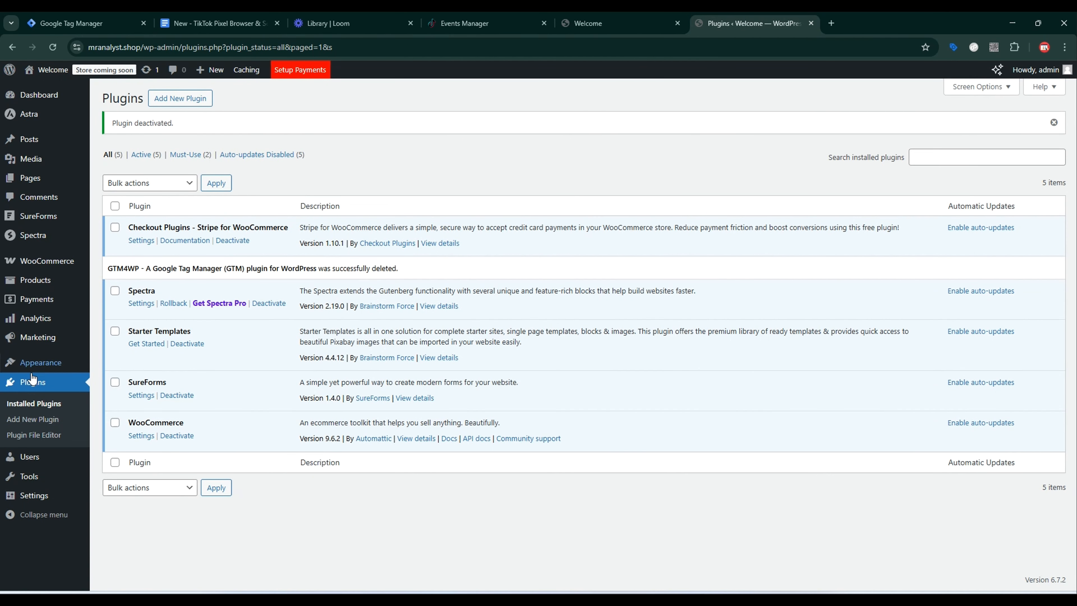
click(45, 420)
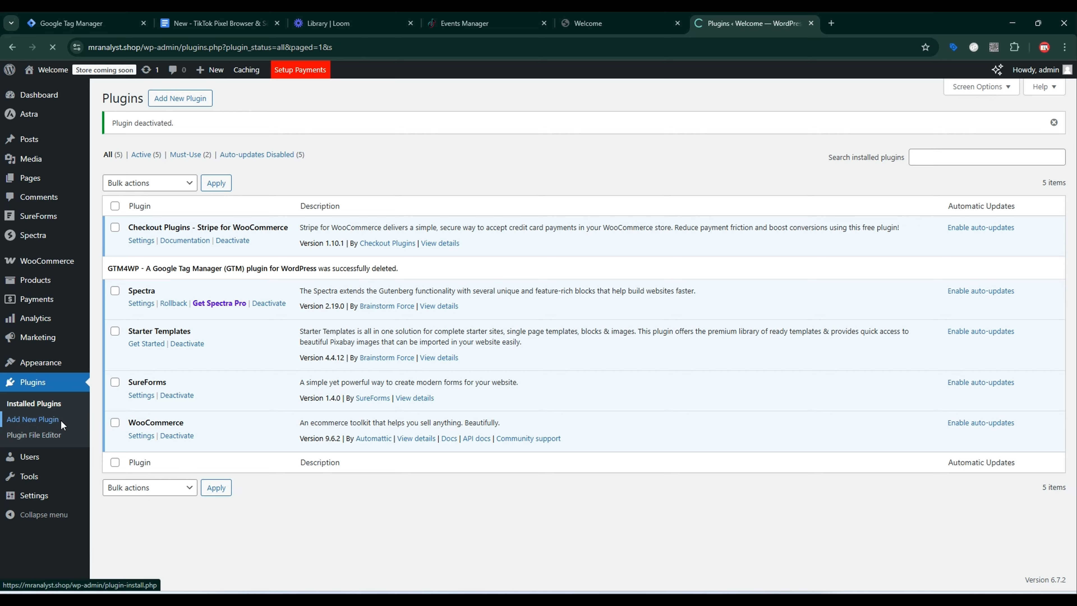
click(907, 130)
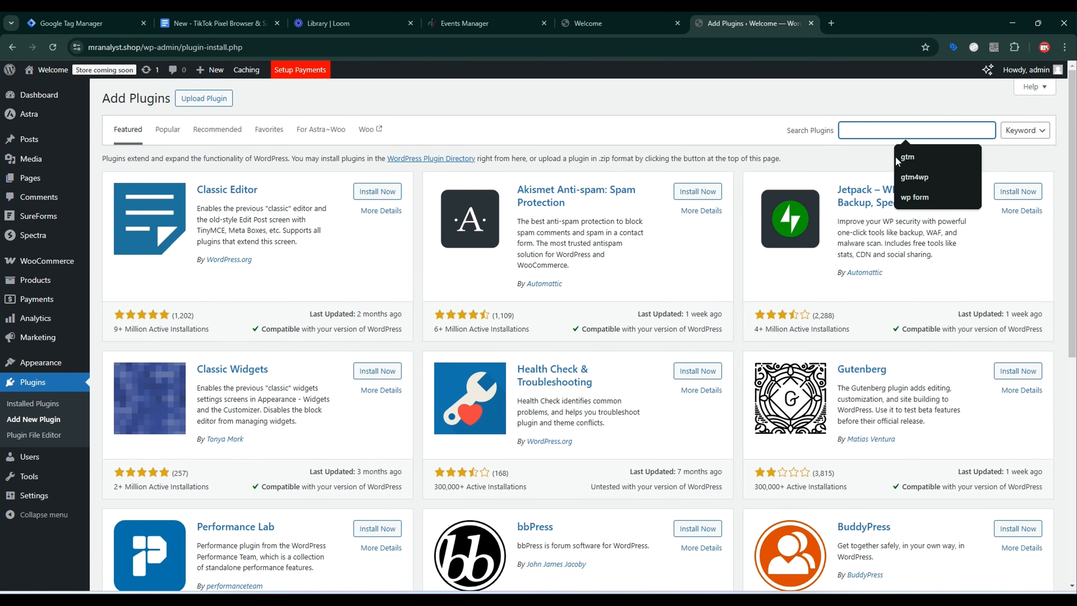
click(907, 174)
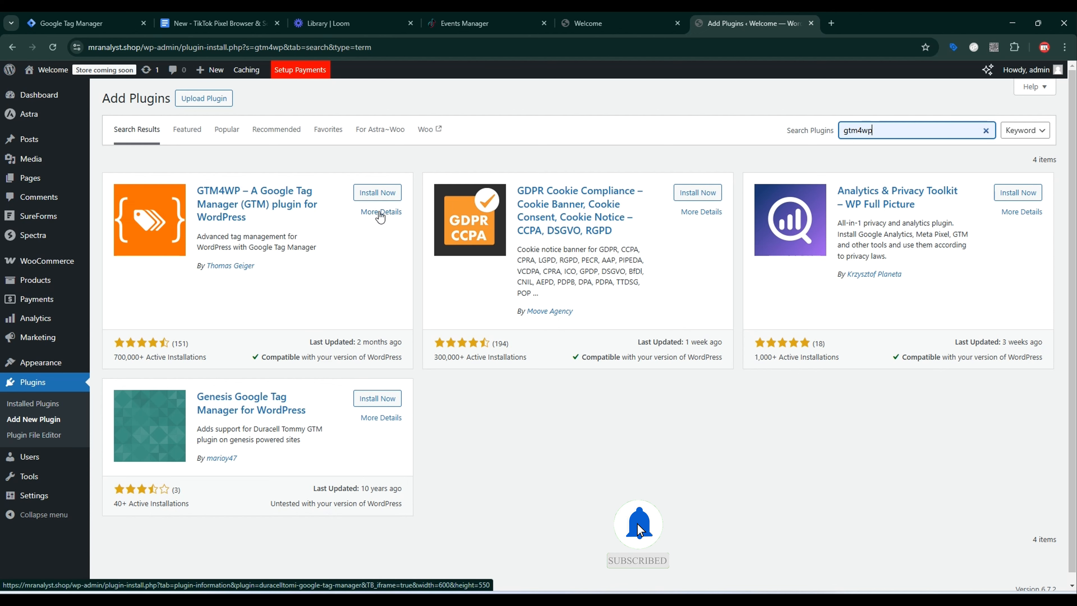
click(382, 196)
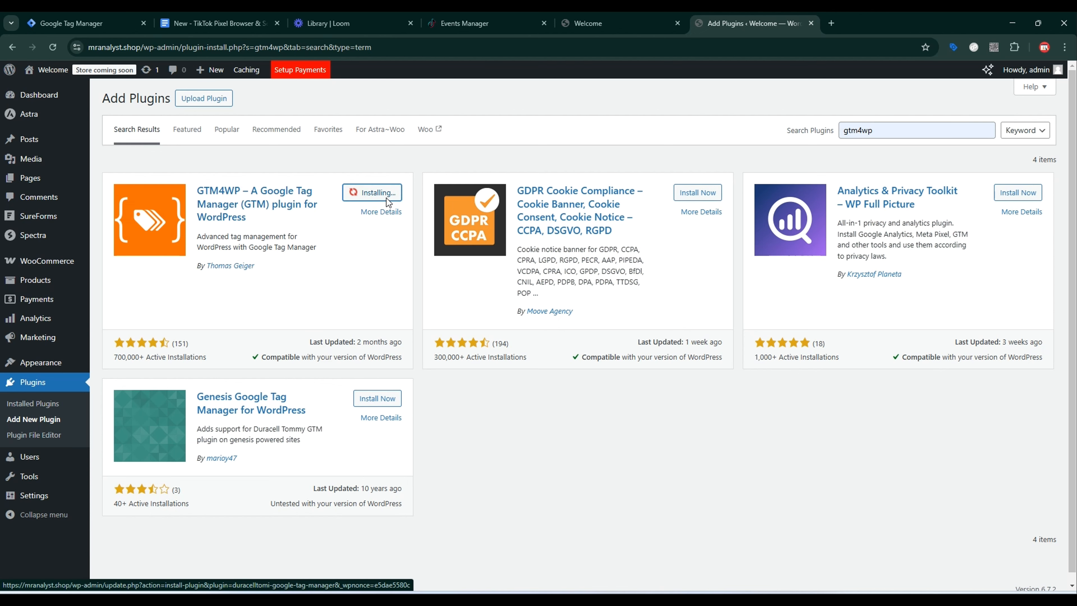
click(382, 195)
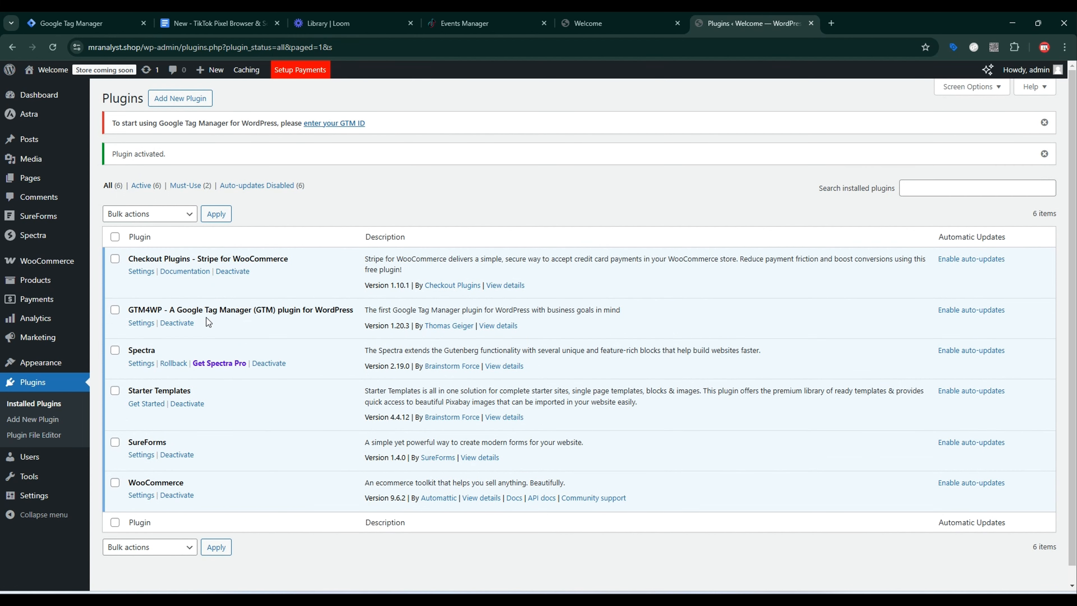
In the GTM4WP settings, set the Google Tag Manager ID to GTM-NQ2WFBXD, turn the container code on and save the changes.
click(141, 327)
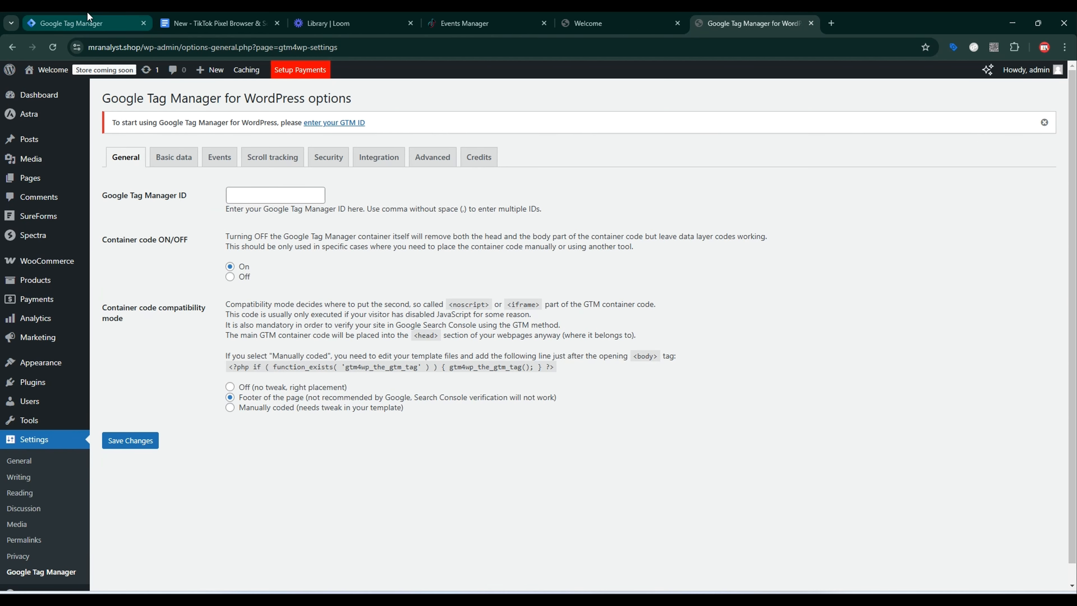
click(101, 17)
click(749, 23)
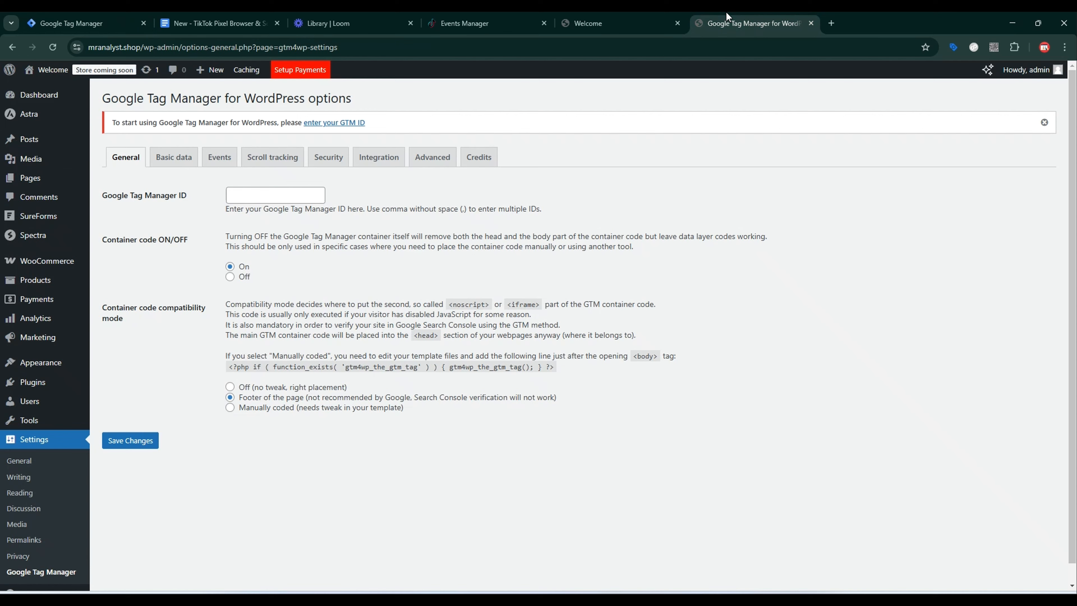
click(284, 193)
text(GTM-NQ2WFBXD)
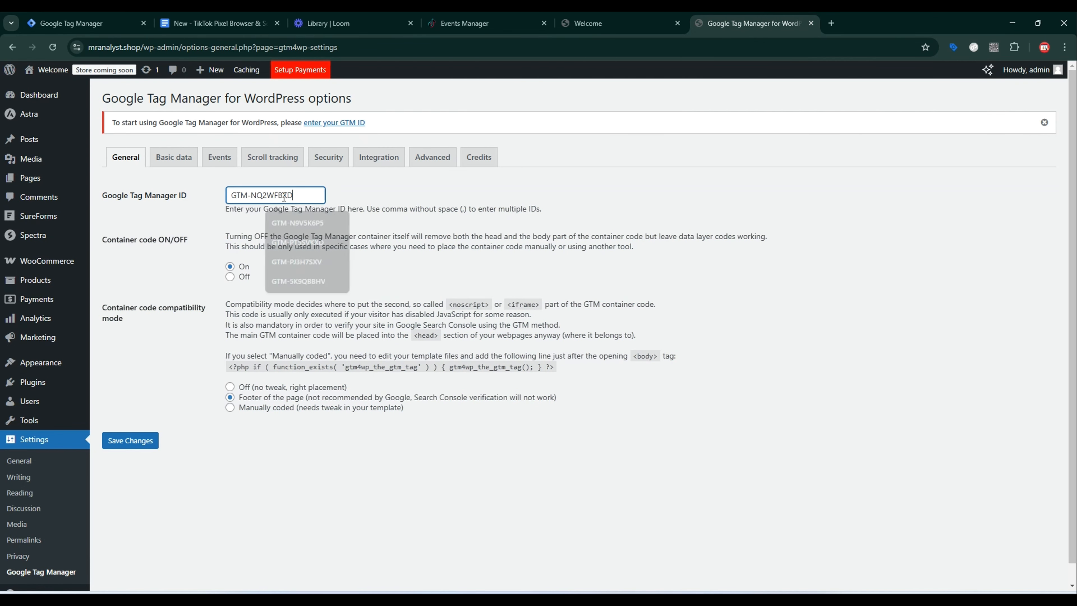
click(146, 443)
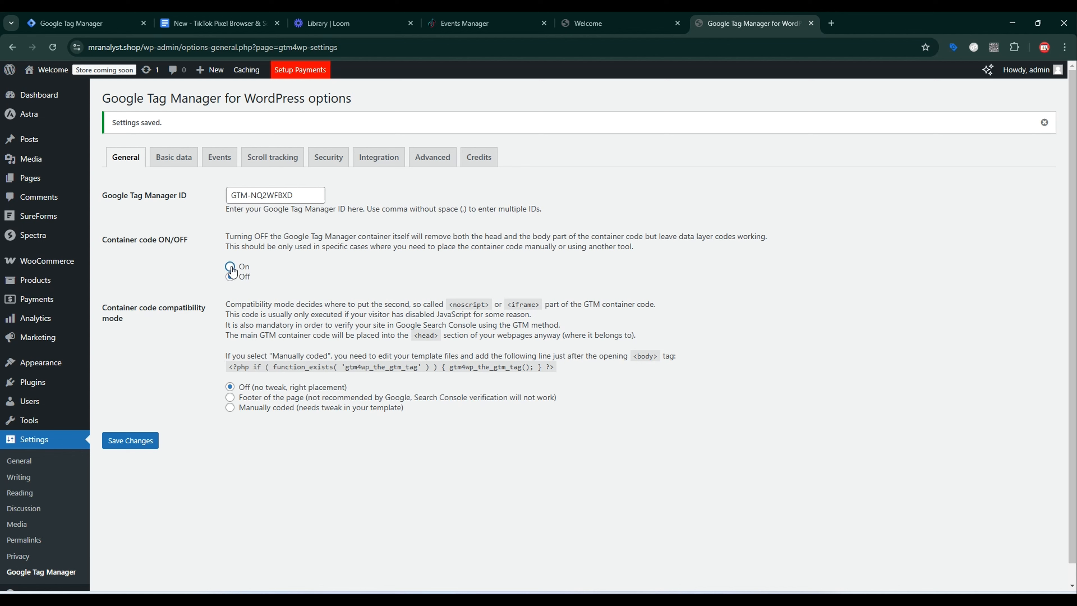
click(231, 269)
click(153, 441)
In the plugin's WooCommerce integration, enable e-commerce tracking and include cart content, customer data and order data in the data layer.
click(378, 158)
click(197, 191)
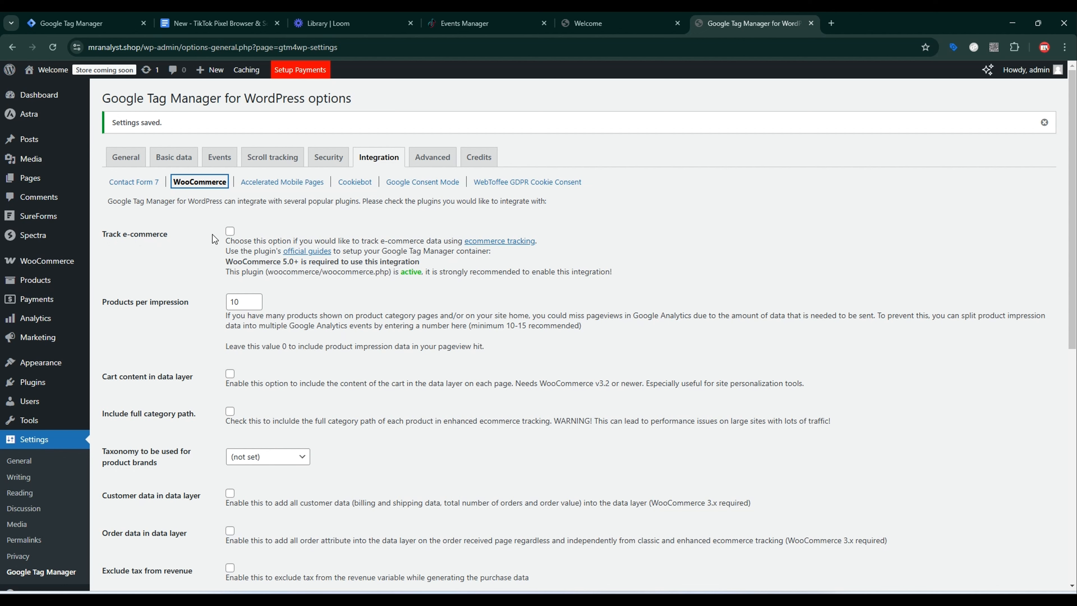
click(229, 231)
scroll(275, 296, down, 2)
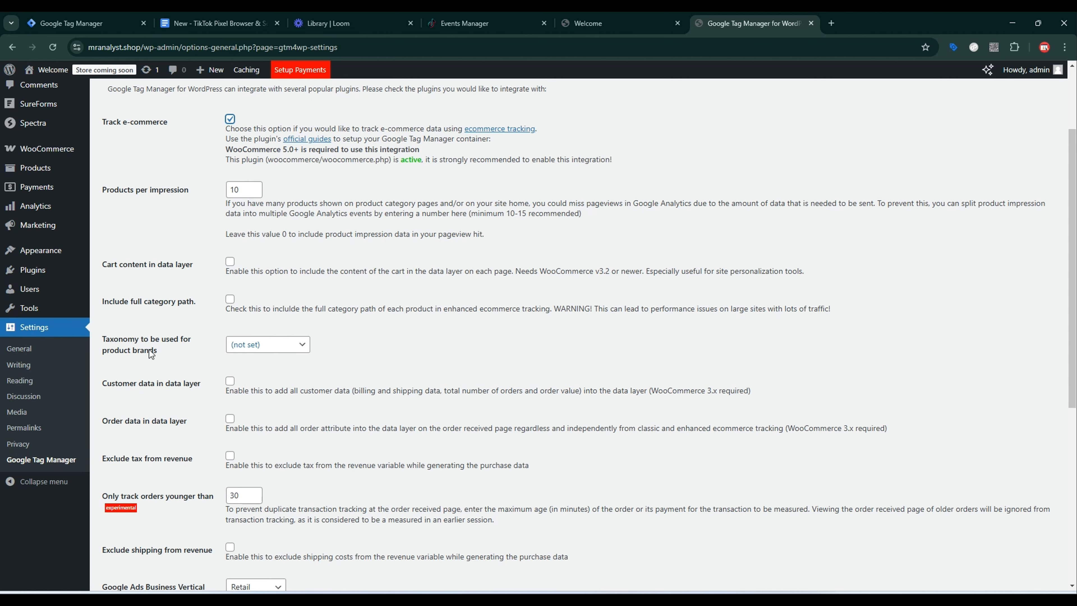
click(229, 381)
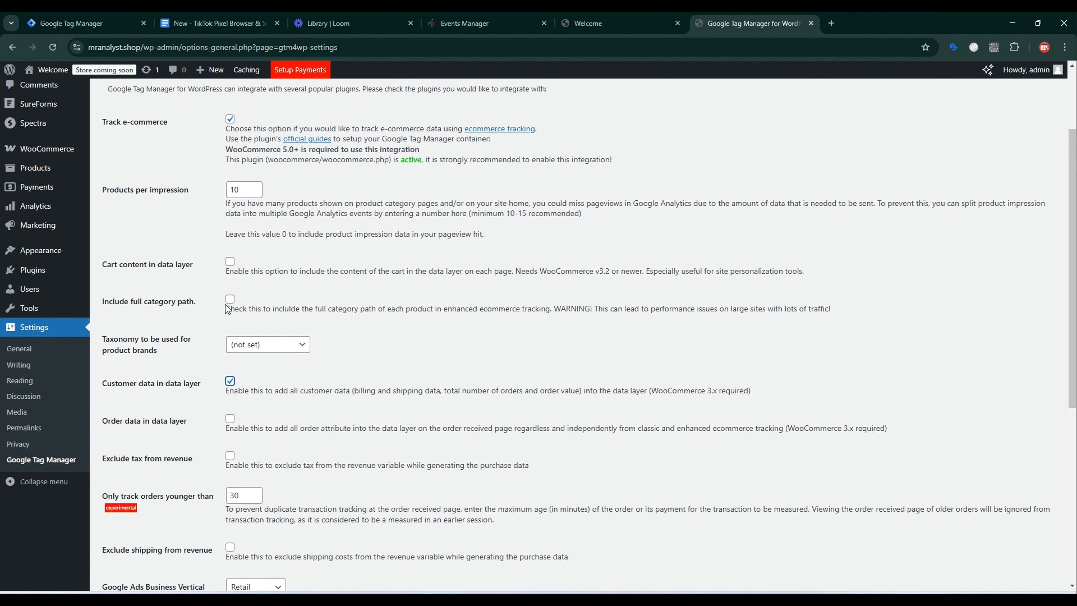
click(230, 262)
scroll(268, 304, down, 2)
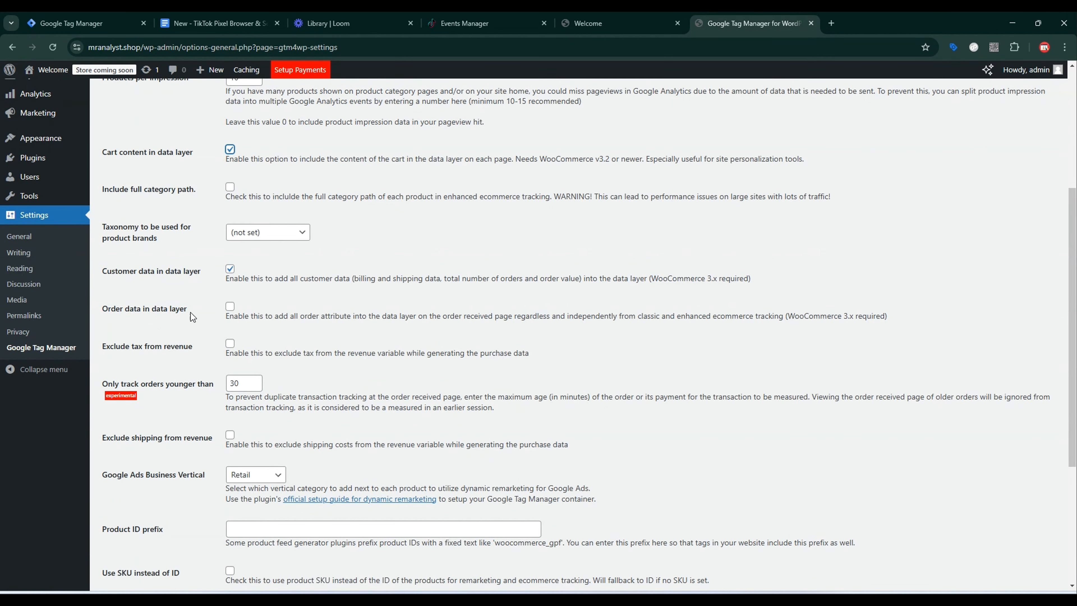
click(230, 306)
Enable clearing the ecommerce object before each new event and save the plugin settings.
scroll(205, 385, down, 1)
scroll(207, 382, down, 3)
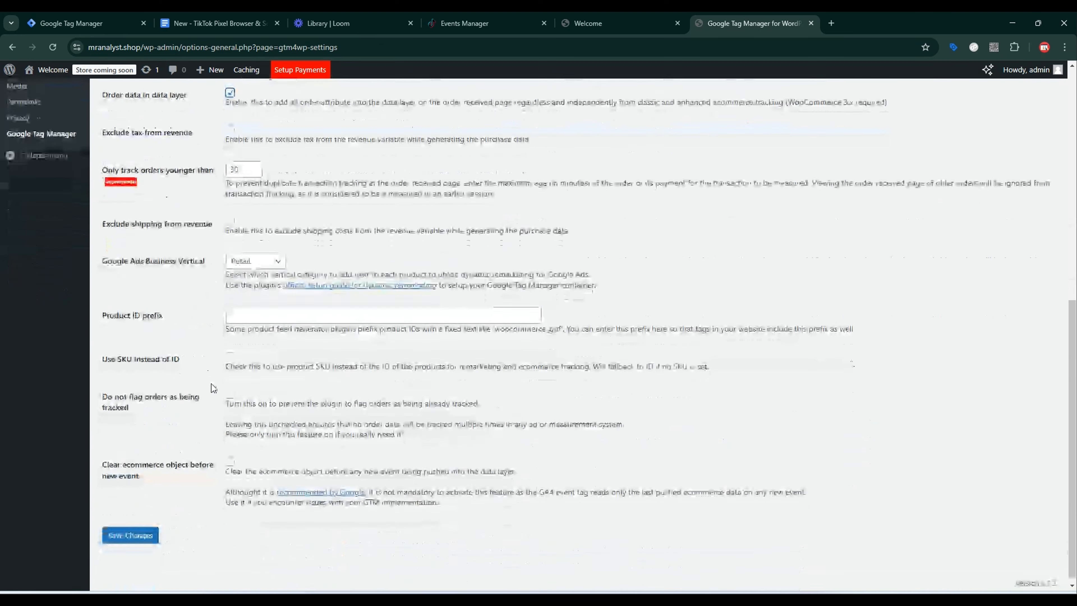
click(230, 460)
click(157, 532)
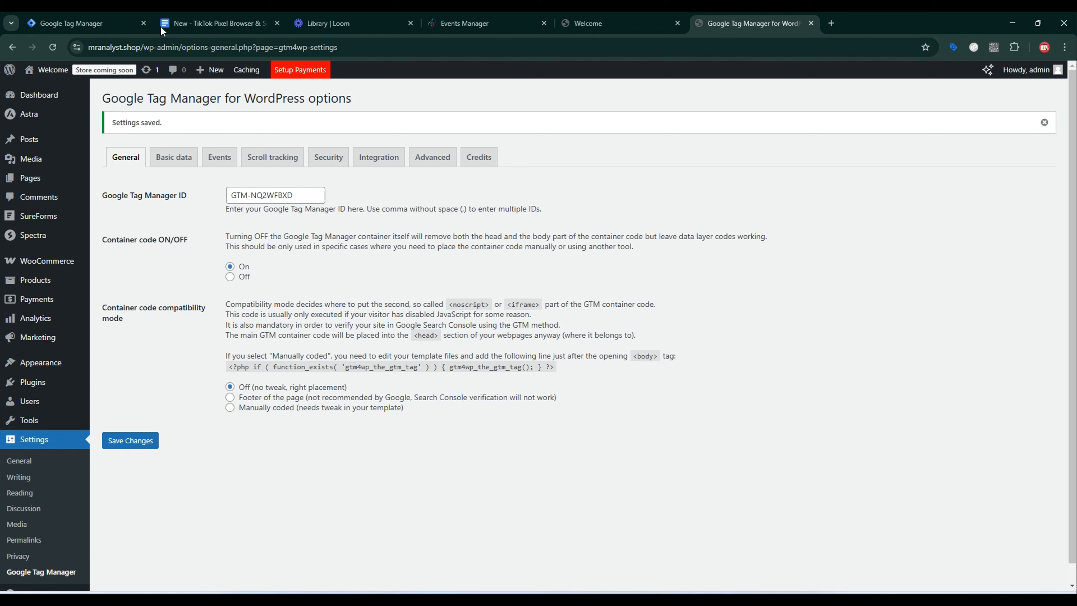
click(98, 17)
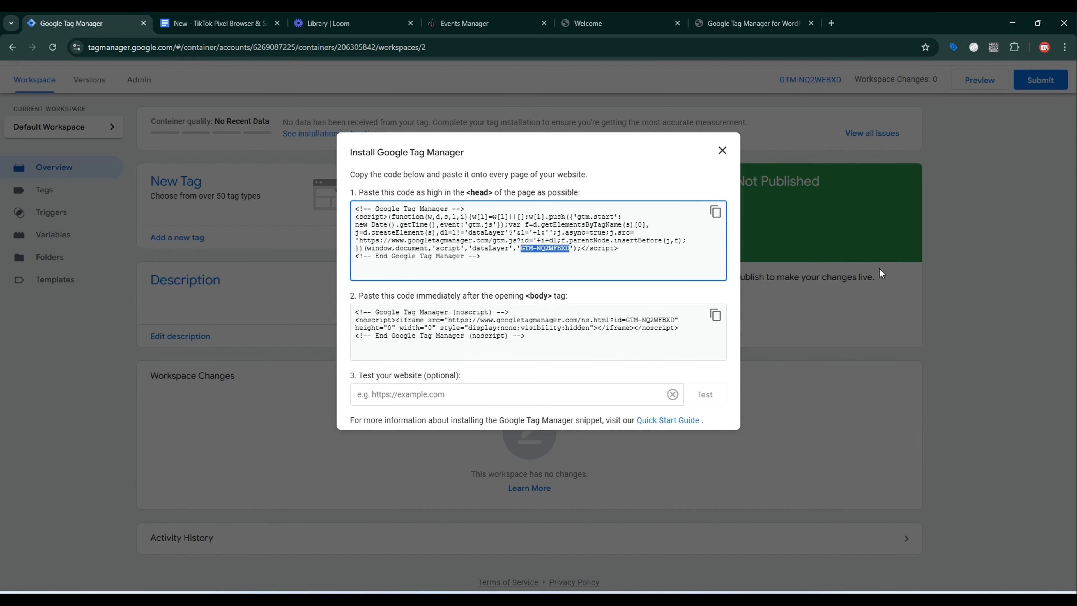
click(722, 150)
click(961, 85)
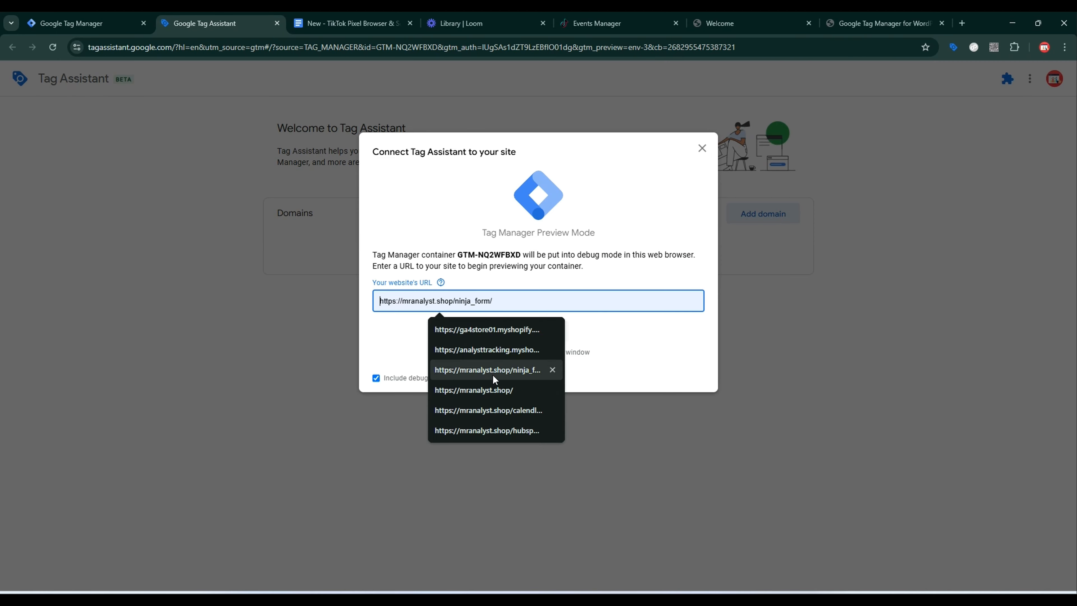
click(491, 392)
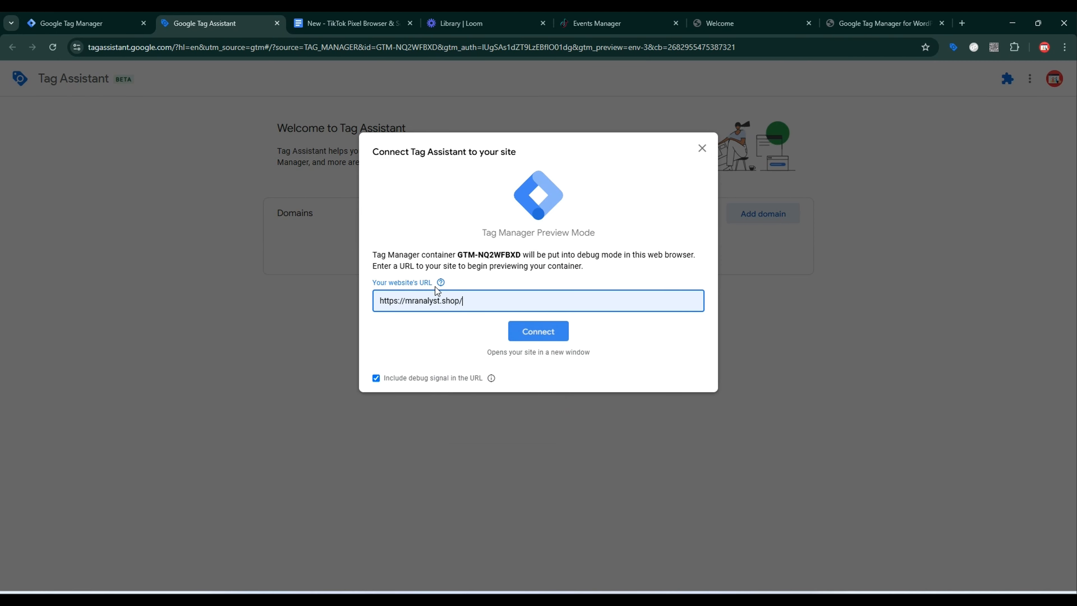
click(541, 335)
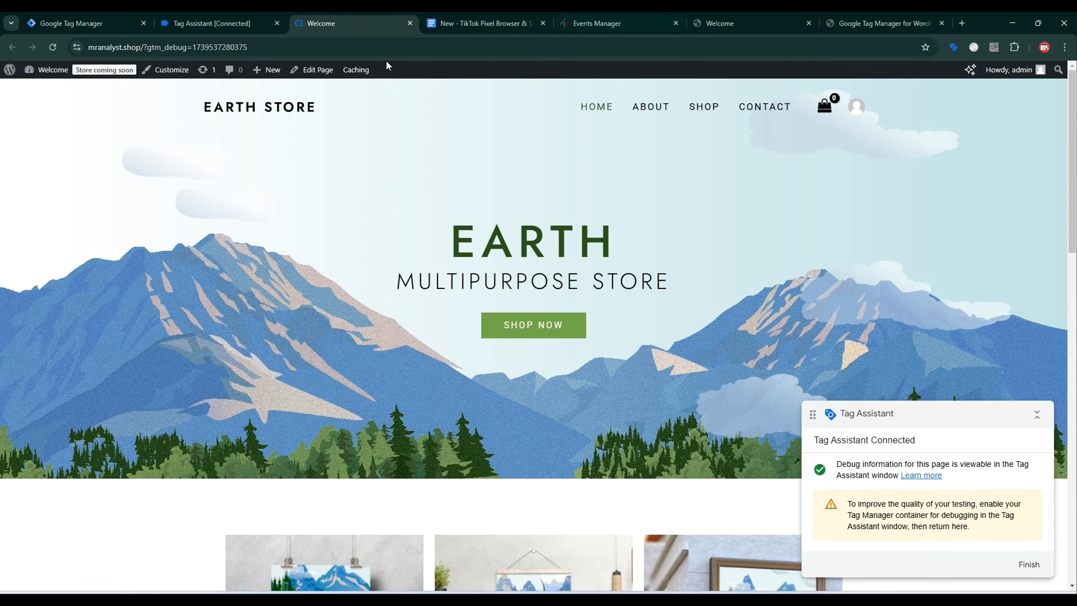
Check the container's connection in Tag Assistant and open the Poster V1 product page in the previewed store.
click(220, 17)
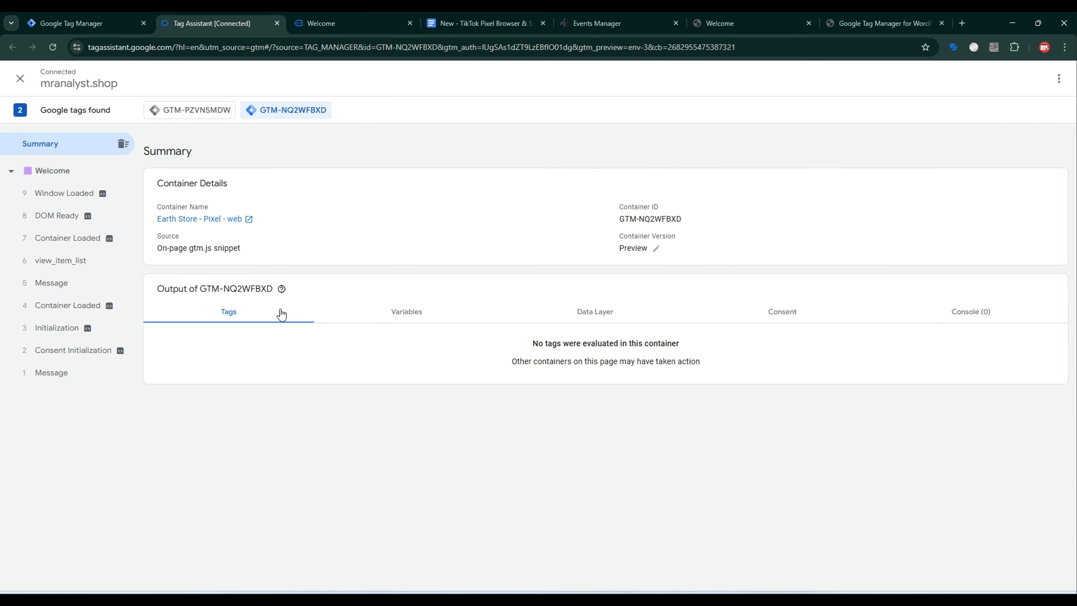
click(336, 25)
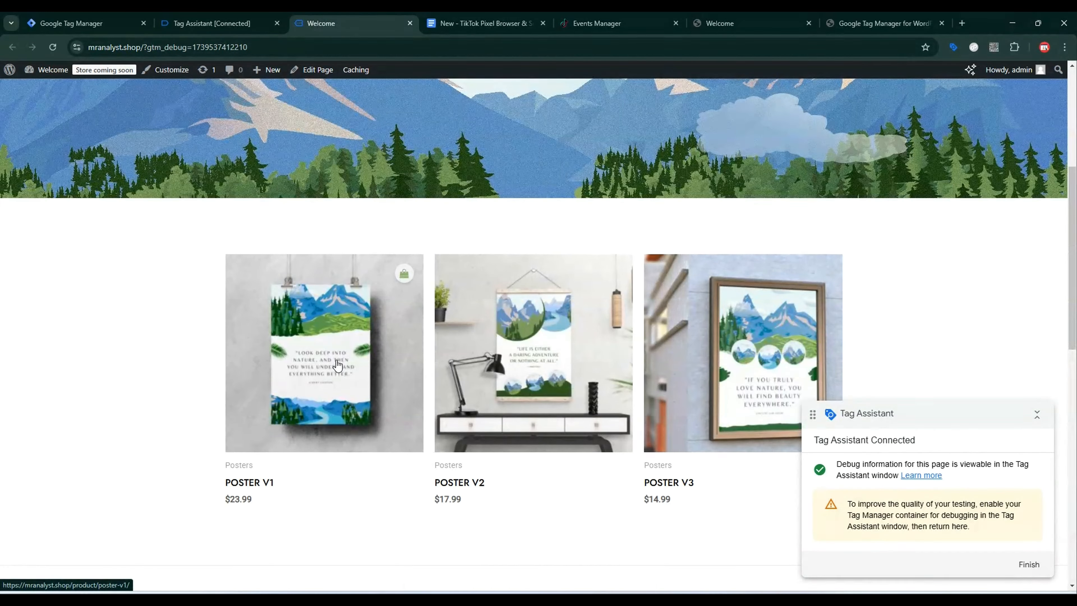
click(338, 364)
Inspect the view_item event's data layer values and its full API call in Tag Assistant.
click(212, 23)
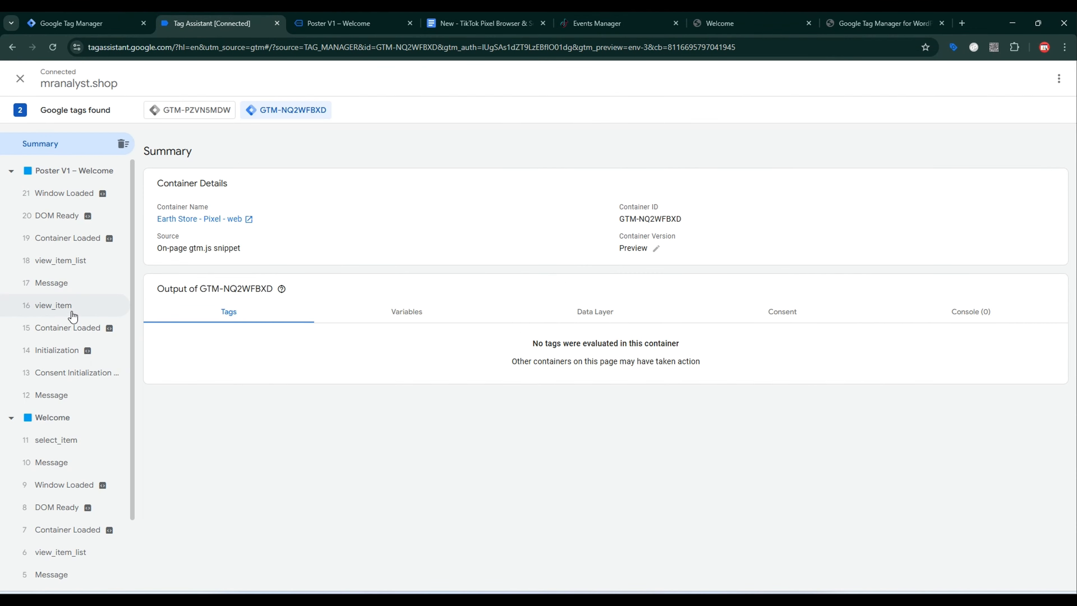
click(66, 305)
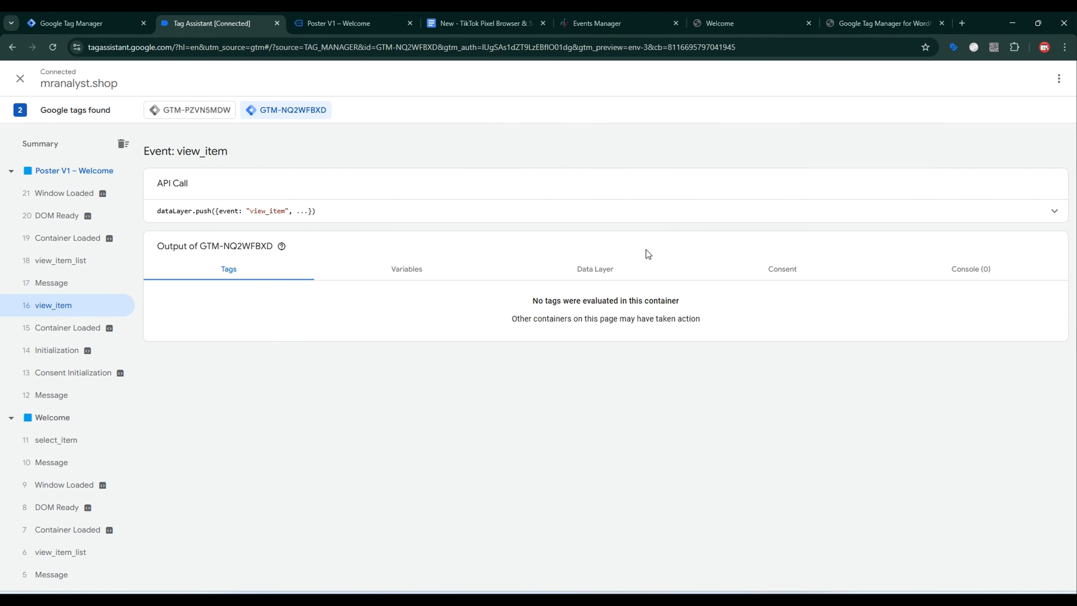
click(625, 270)
scroll(322, 380, down, 5)
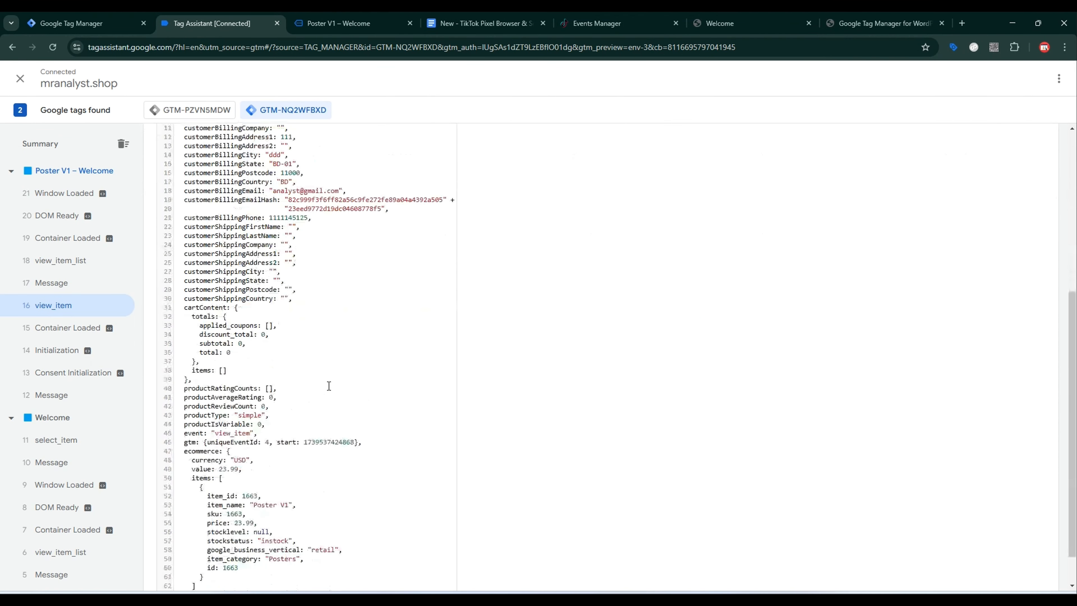
scroll(331, 388, up, 6)
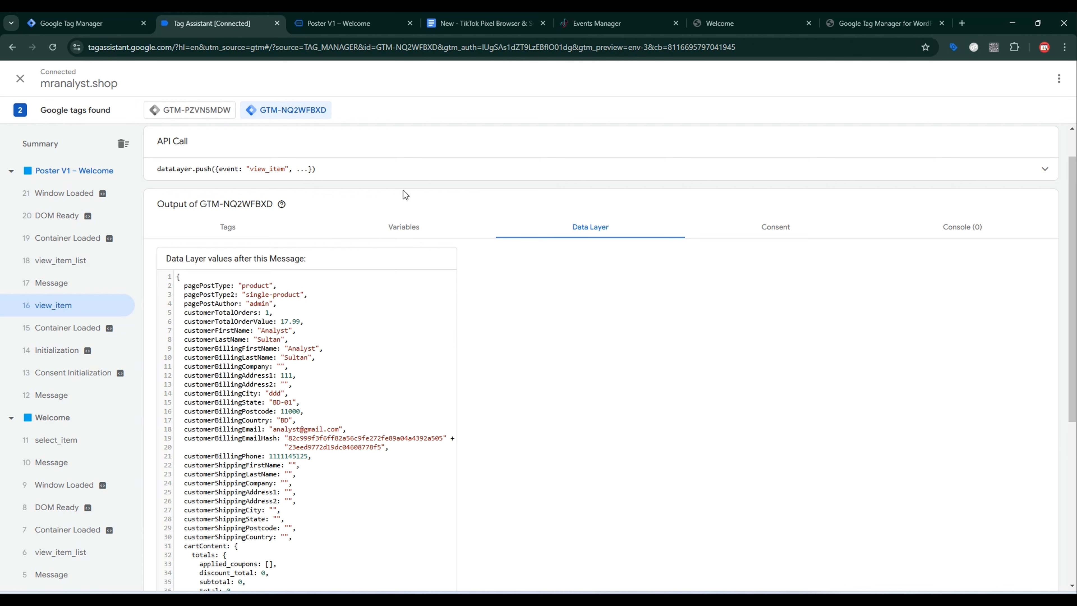
click(447, 173)
drag(186, 178, 262, 328)
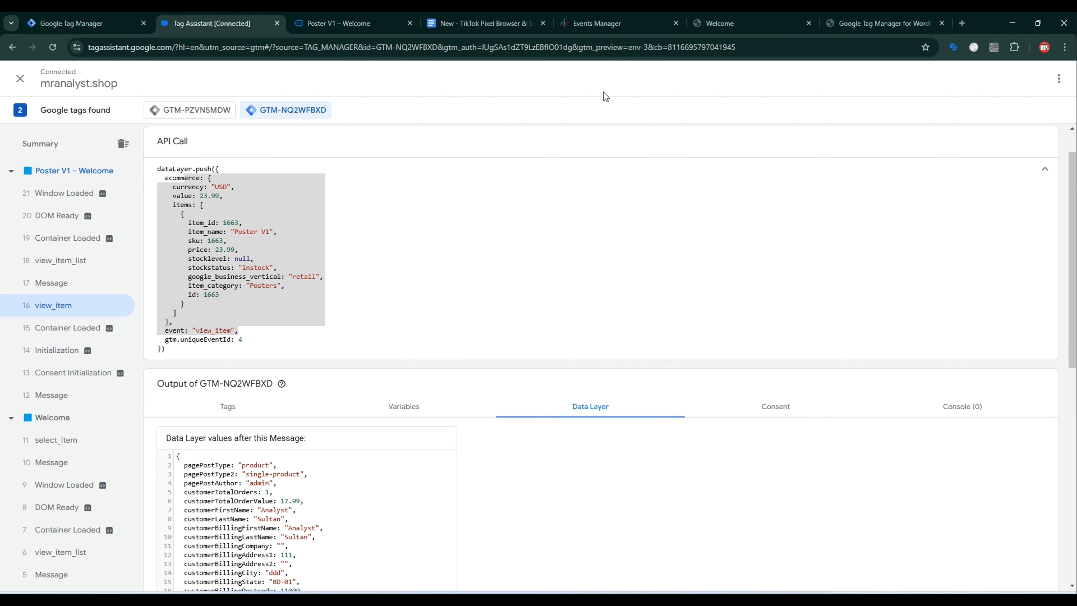
Copy the pixel base code from TikTok Events Manager and paste it into a new Custom HTML tag in Google Tag Manager.
click(606, 22)
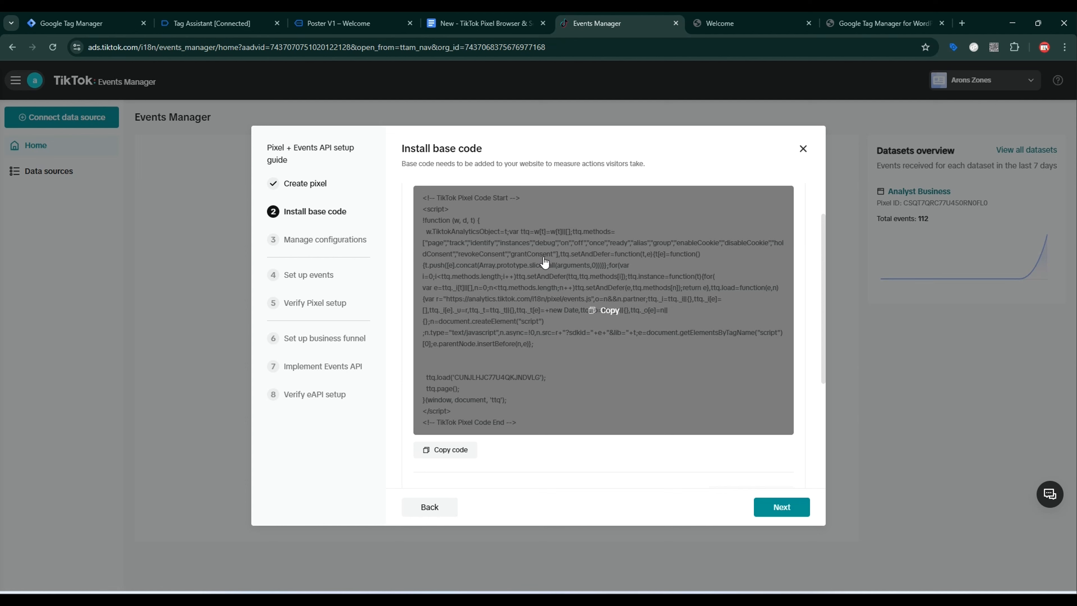
click(606, 313)
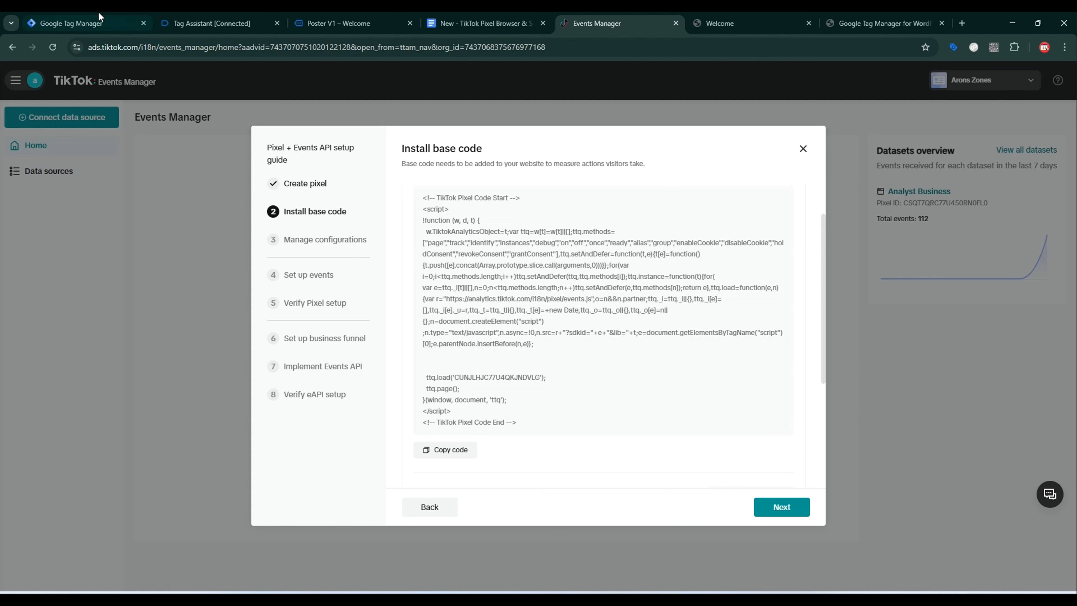
click(79, 18)
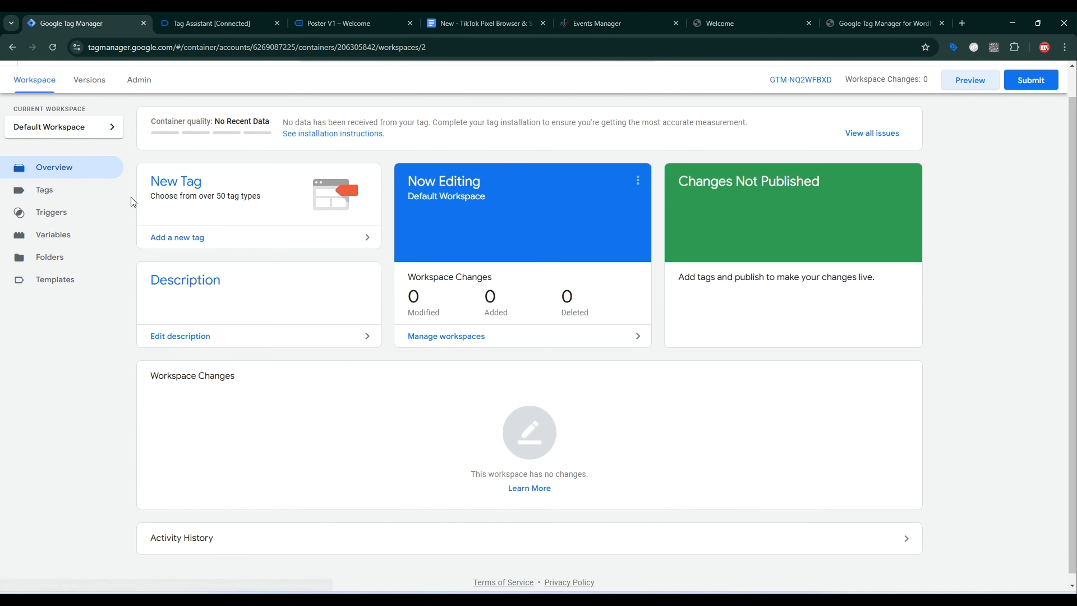
click(53, 194)
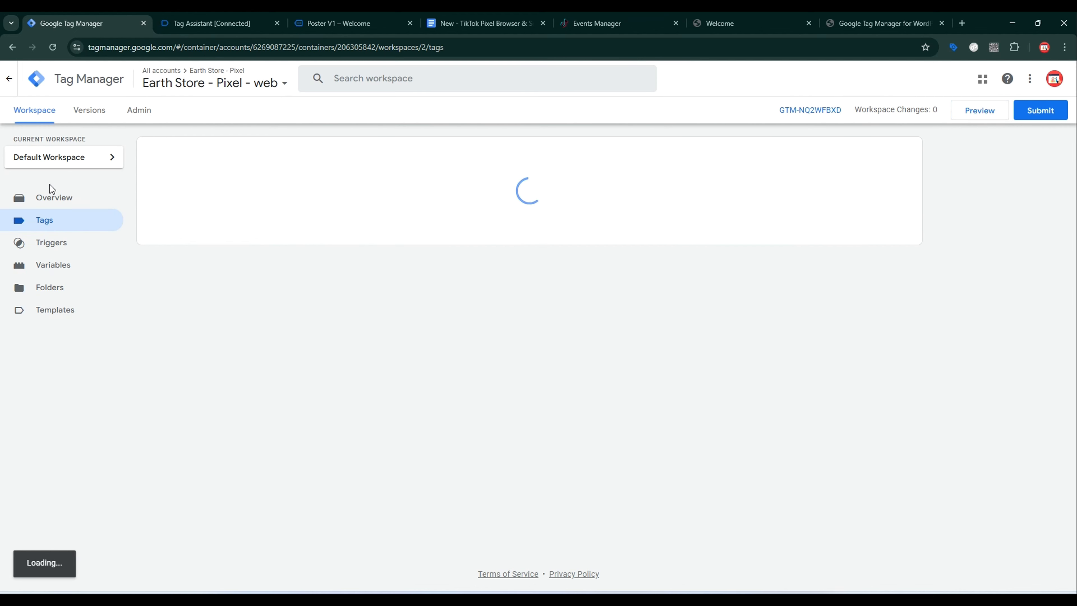
click(888, 153)
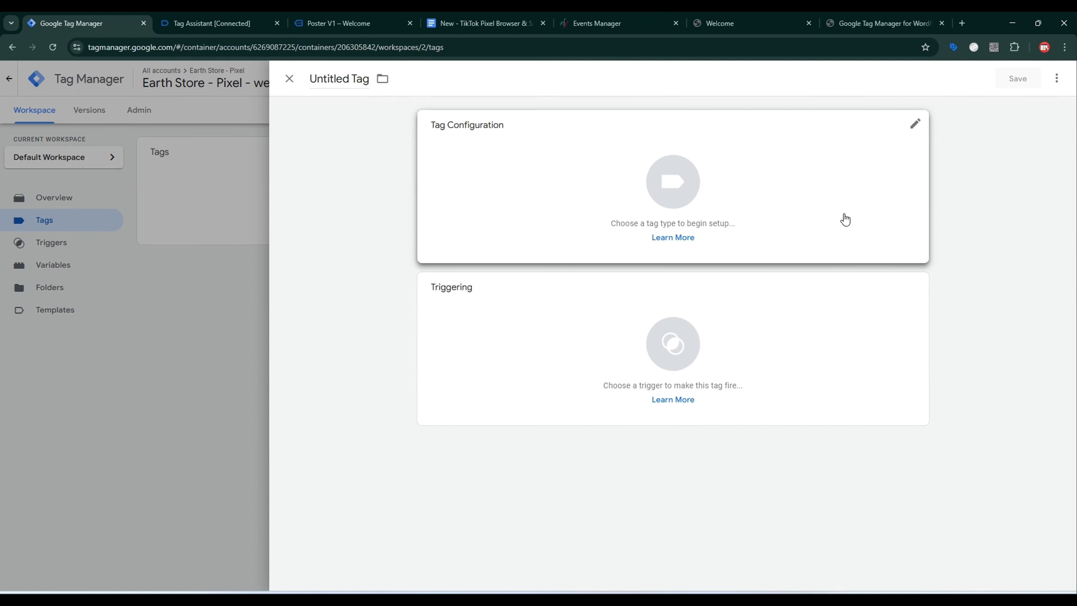
click(843, 219)
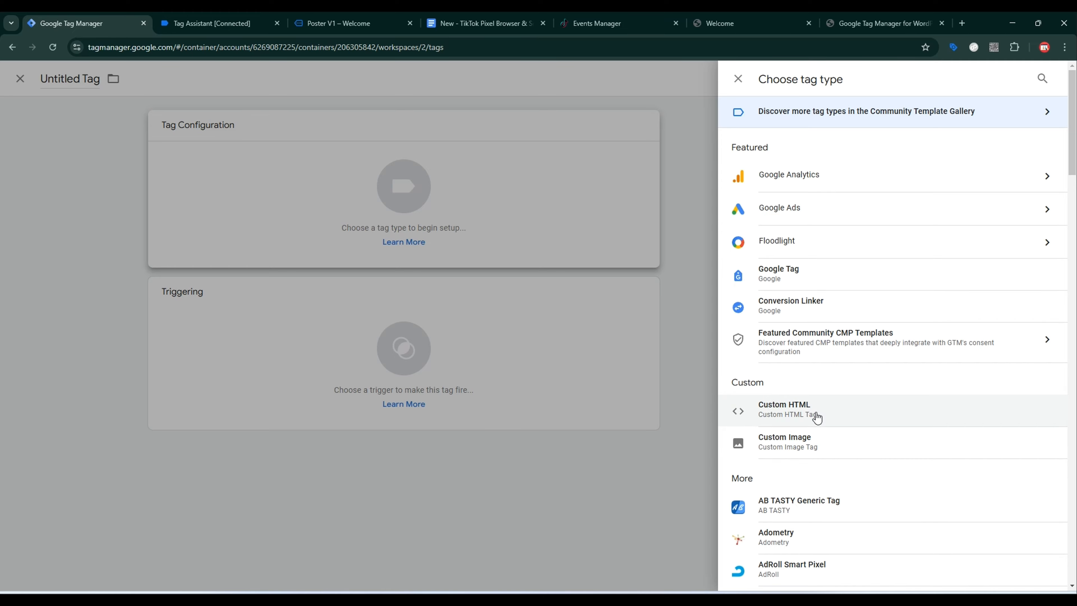
click(817, 417)
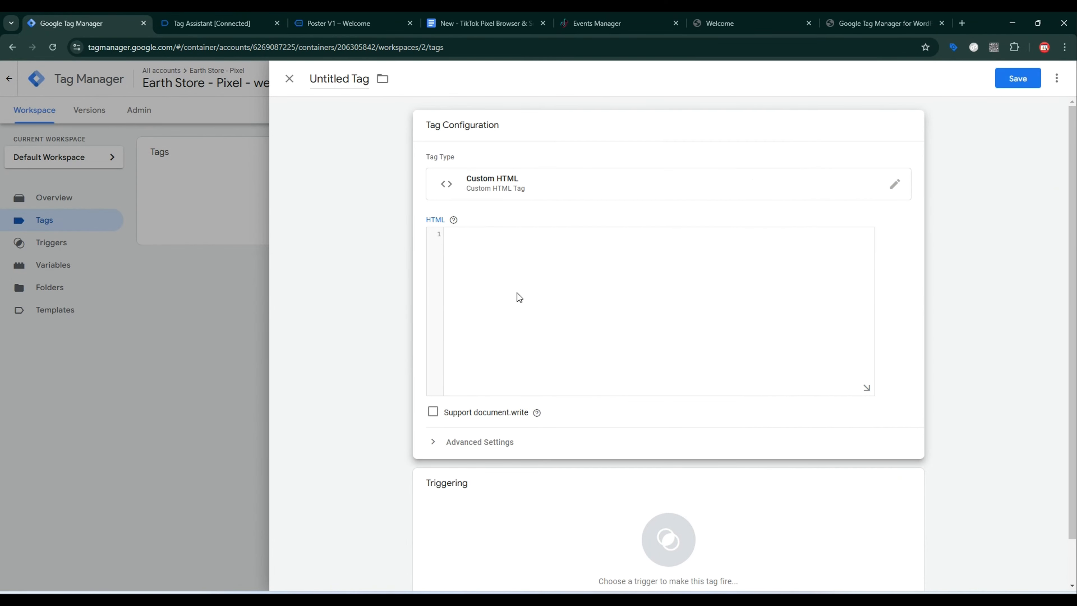
key(ctrl+v)
Assign the All Pages trigger to the tag and save it as "TikTok Pixel - Page View".
click(538, 498)
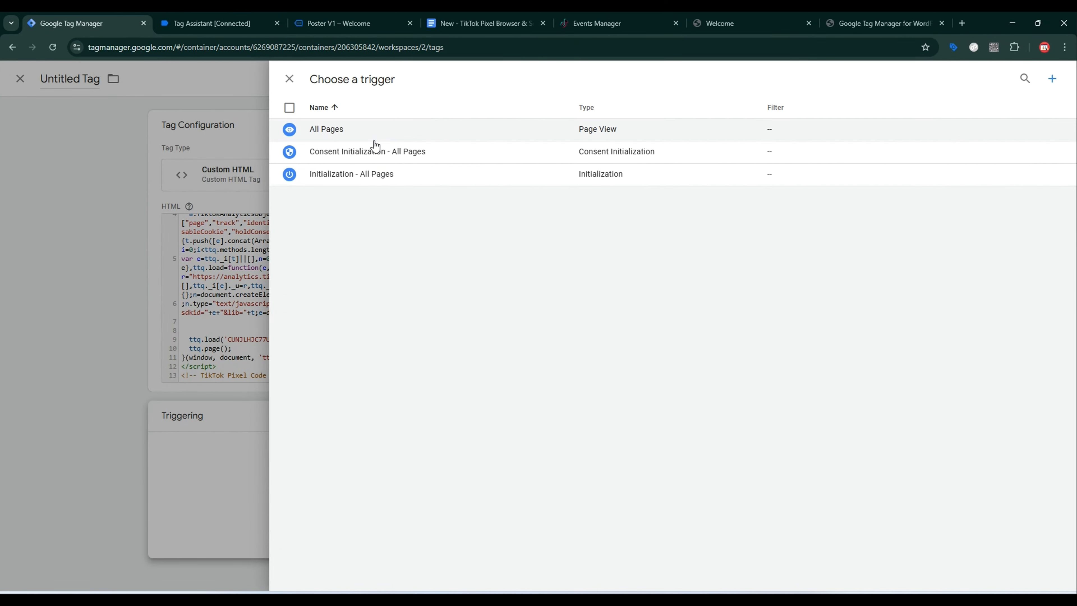
click(372, 133)
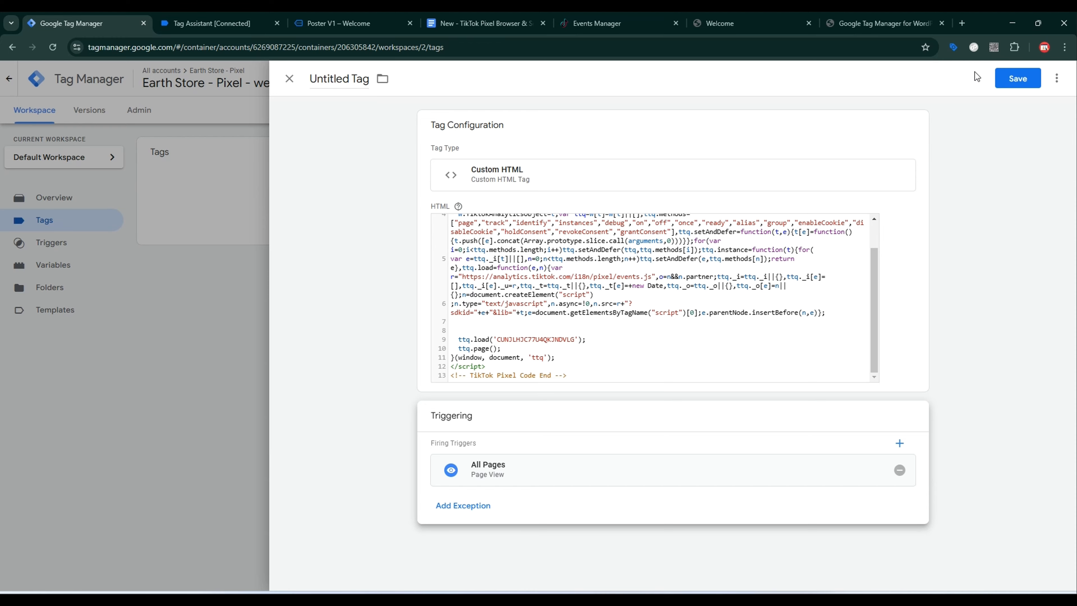
click(1011, 78)
key(ctrl+v)
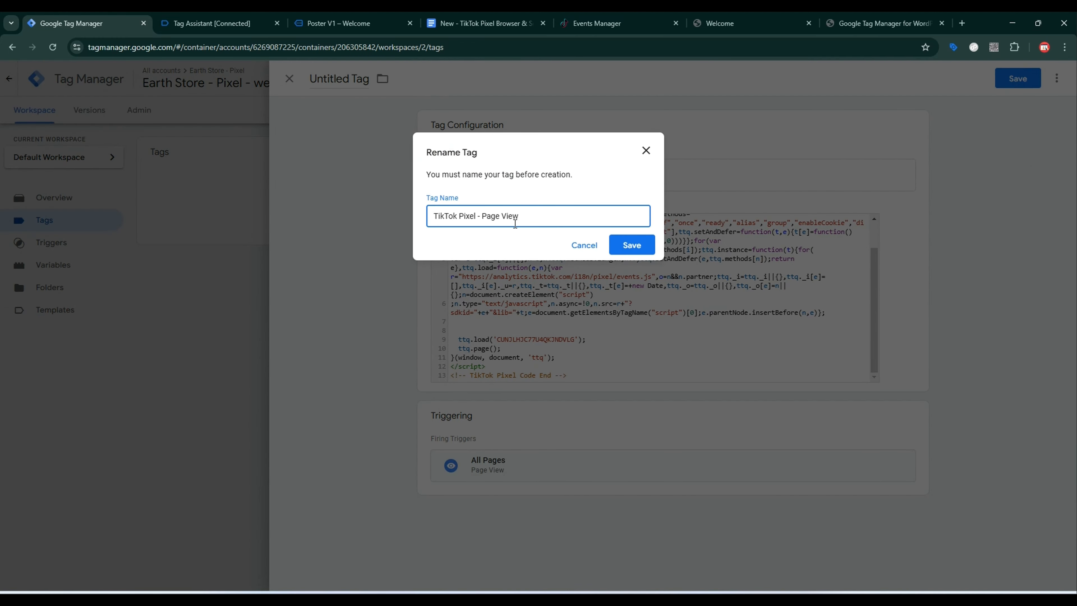
click(631, 251)
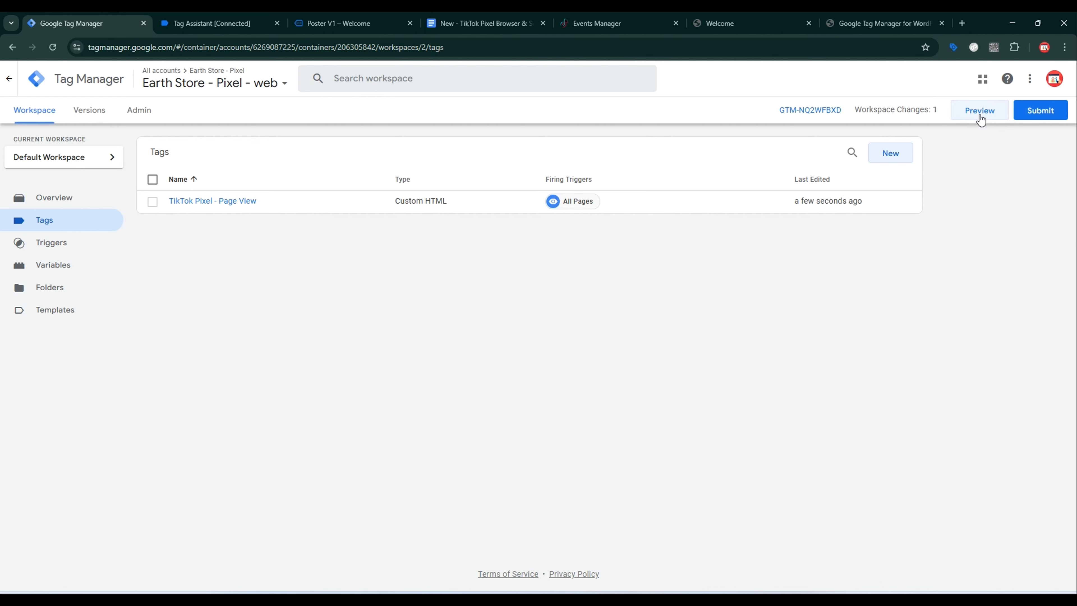
Preview the container and inspect the store home page's Pageview event in TikTok Pixel Helper.
click(980, 121)
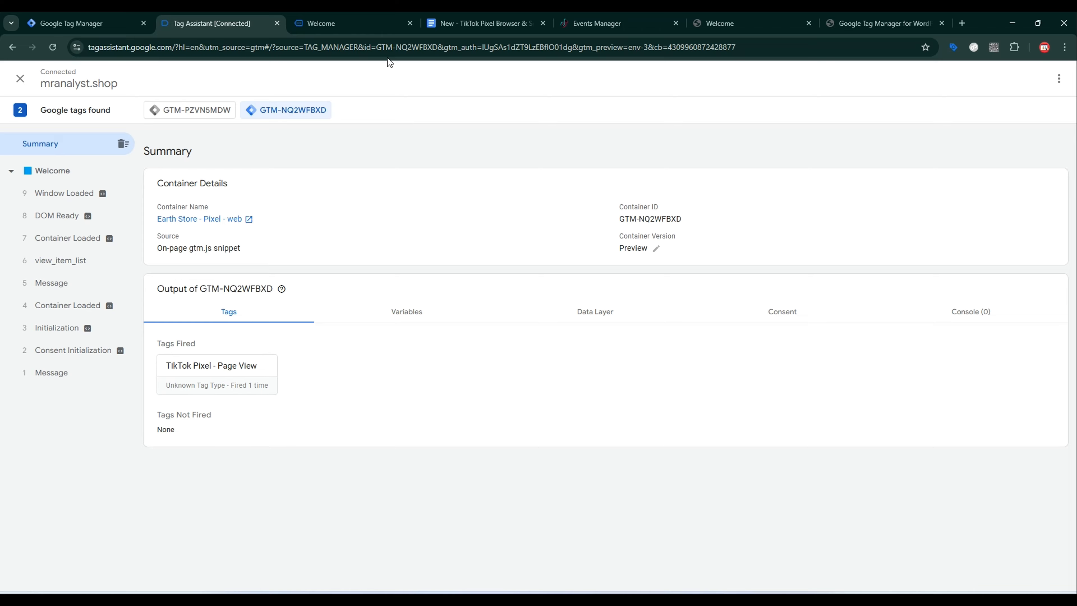
click(339, 23)
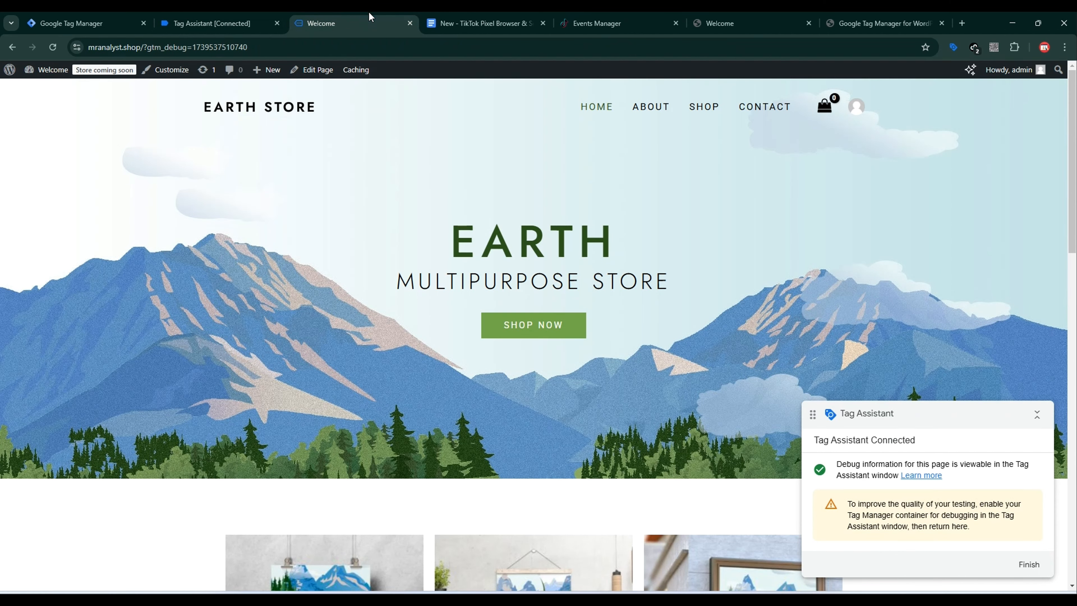
click(976, 48)
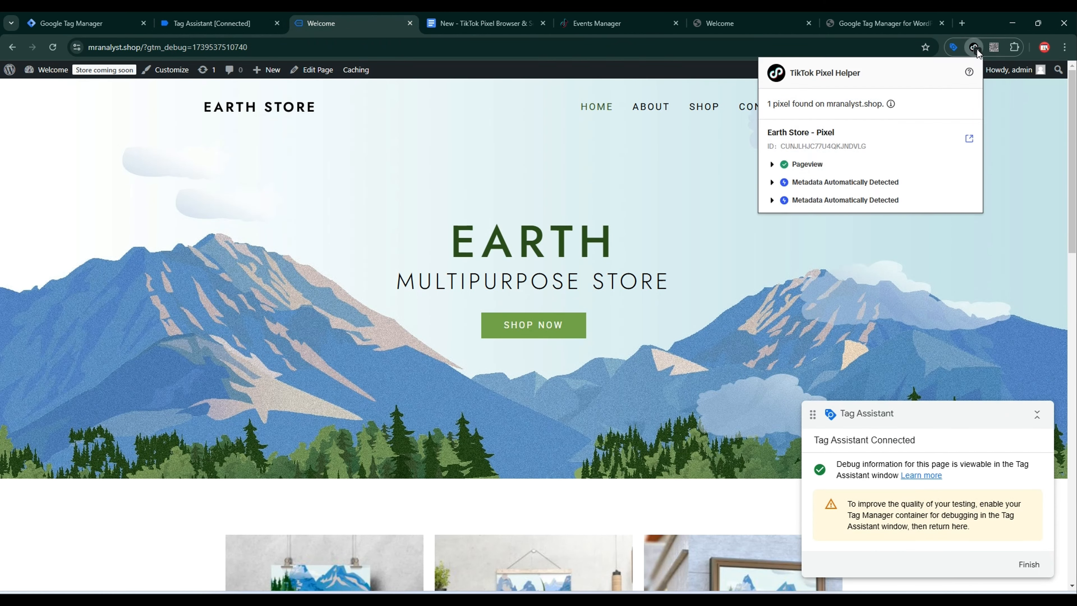
click(801, 166)
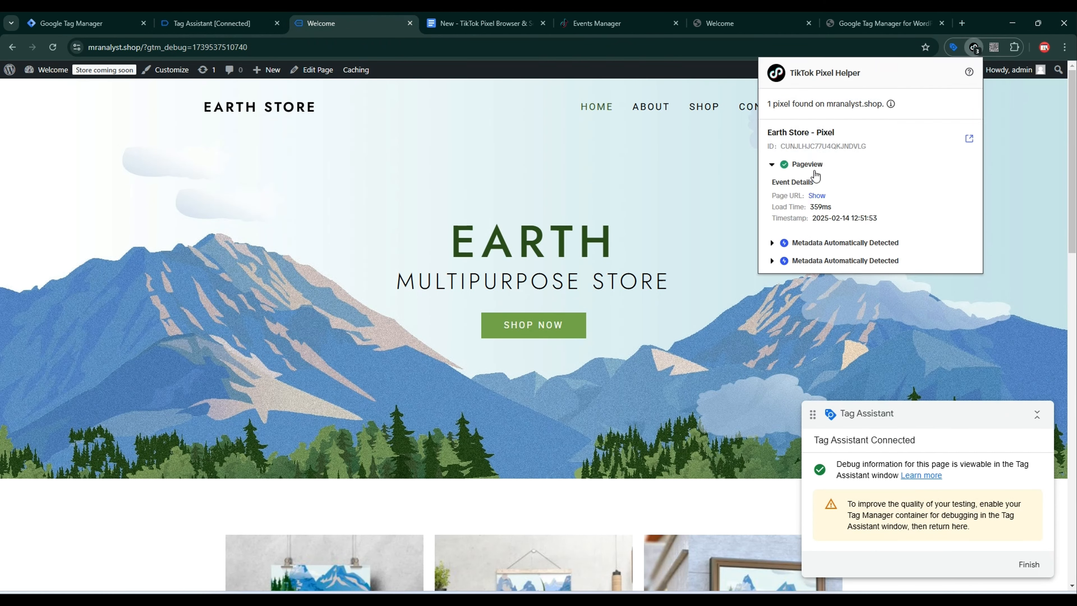
double_click(824, 131)
click(840, 340)
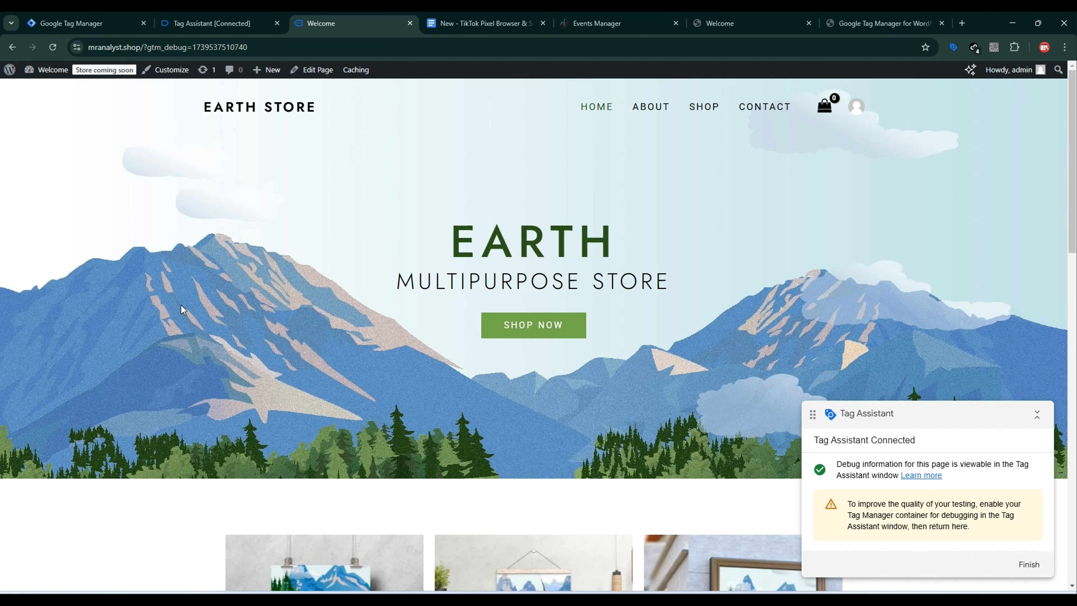
Switch to the Google Docs tracking guide and review its Page View and View Content event setup instructions.
click(493, 30)
scroll(432, 316, down, 4)
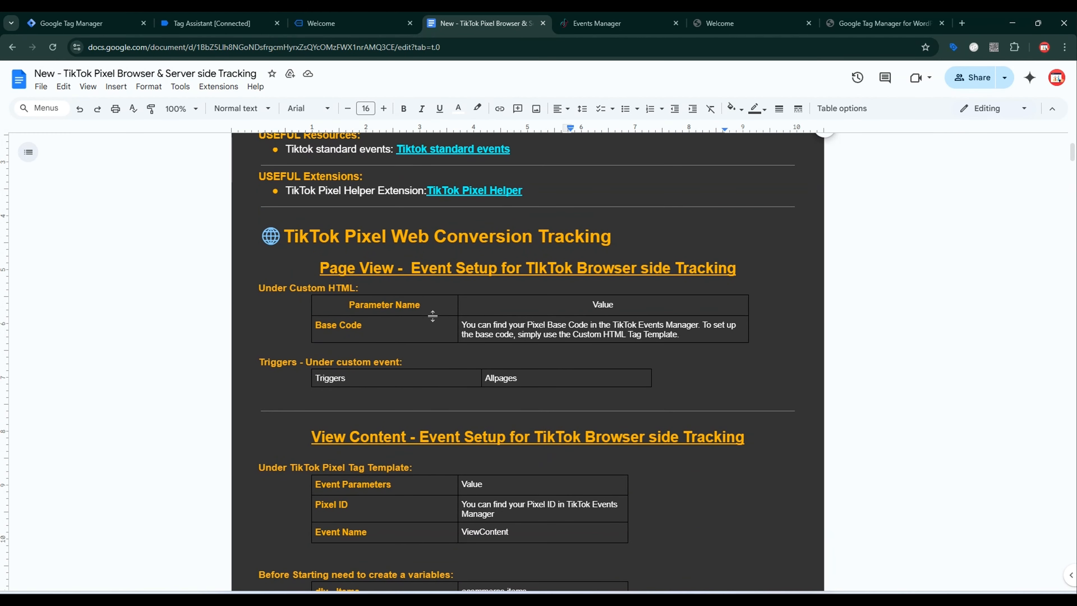
scroll(433, 316, down, 10)
scroll(545, 361, up, 7)
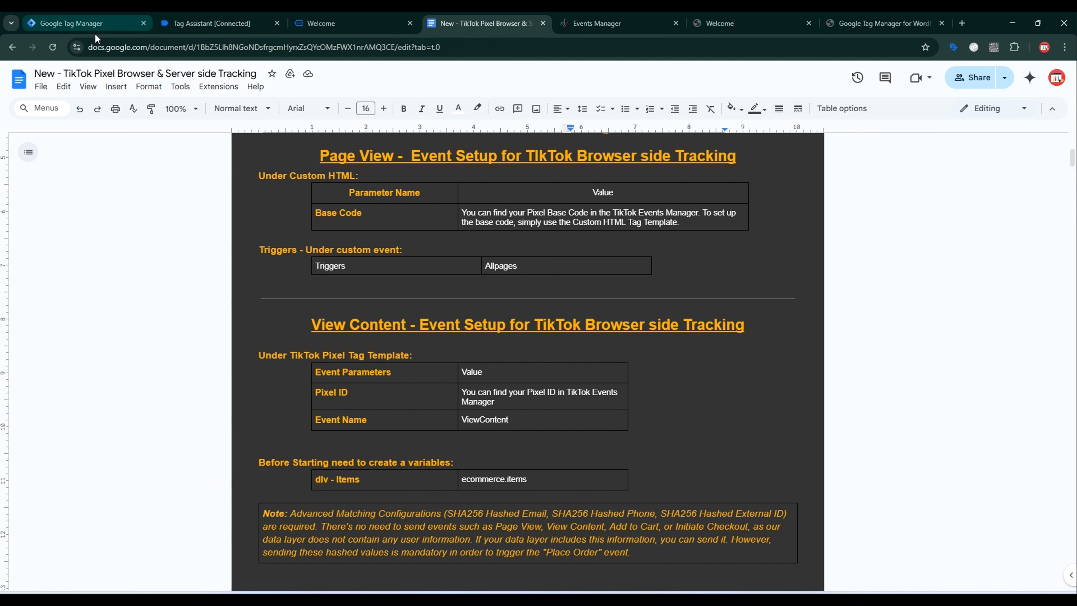
Start a new tag in Google Tag Manager and add the TikTok Pixel template by tiktok from the Community Template Gallery to the workspace.
click(97, 25)
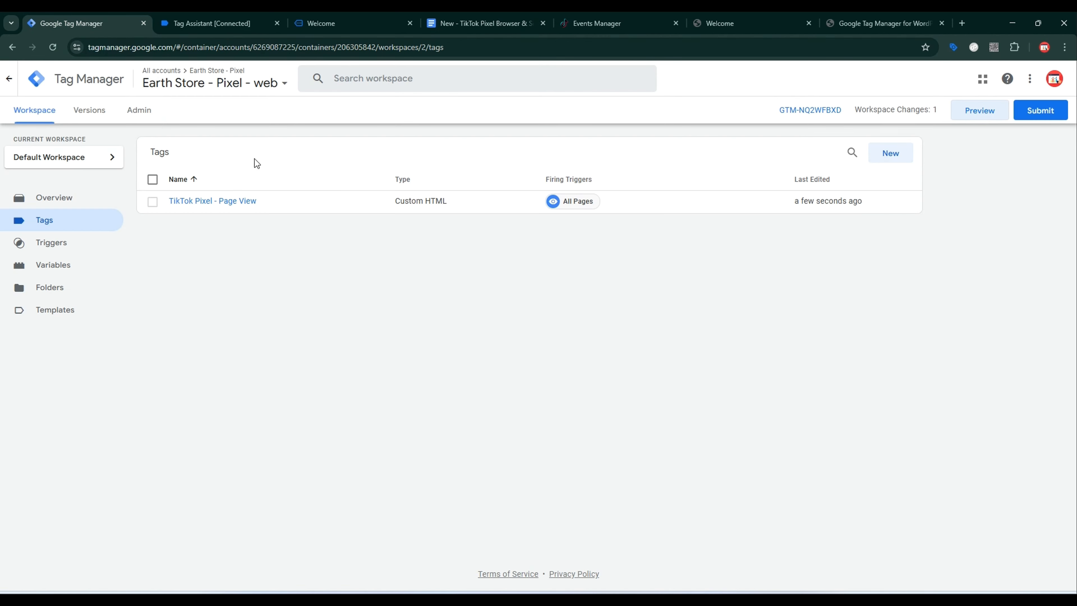
click(903, 157)
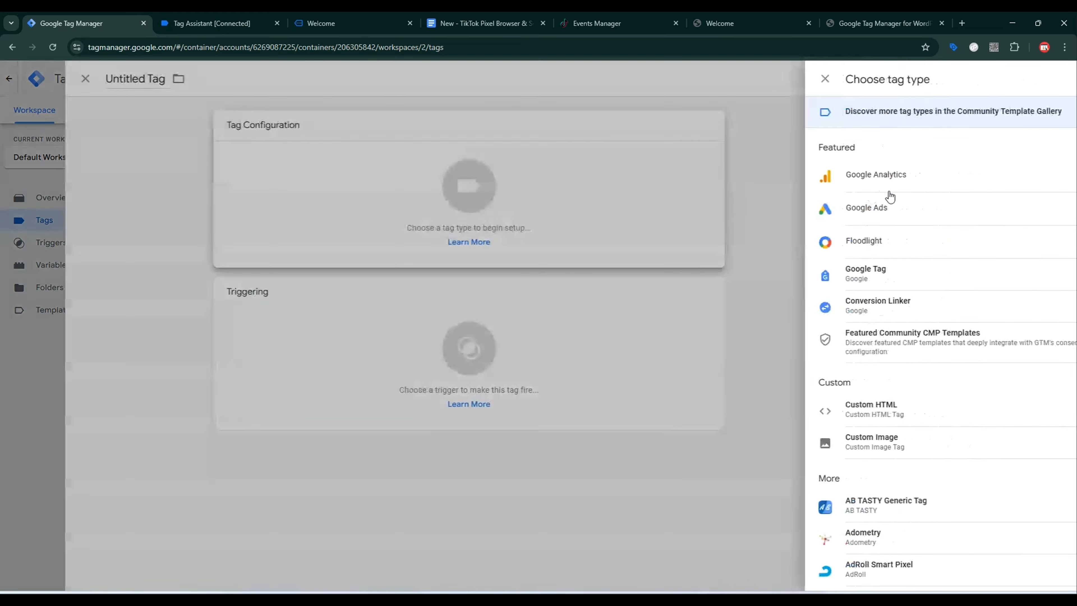
scroll(911, 322, down, 5)
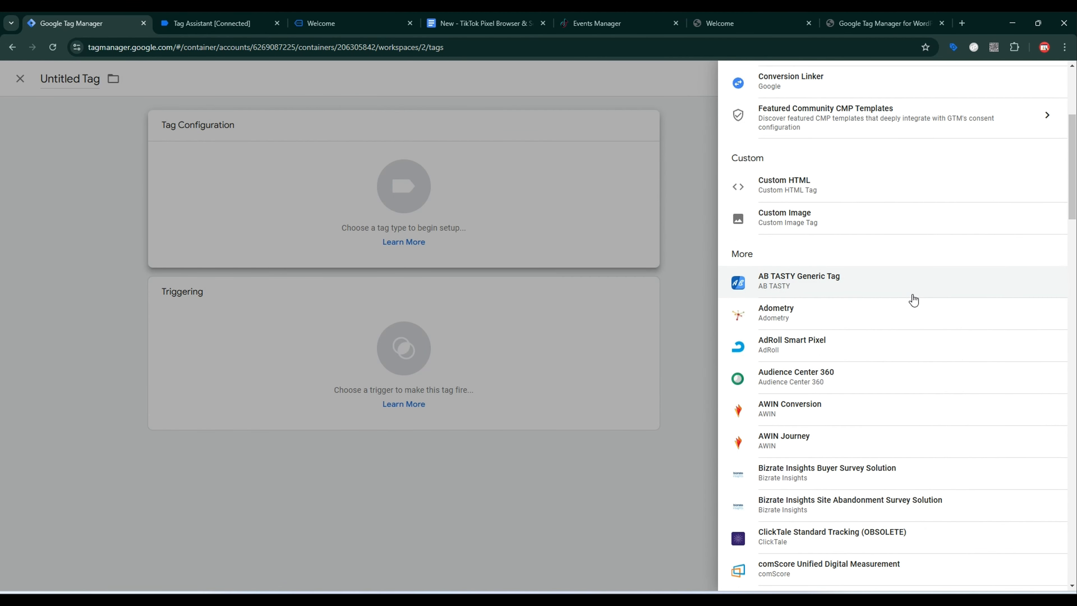
scroll(914, 300, up, 5)
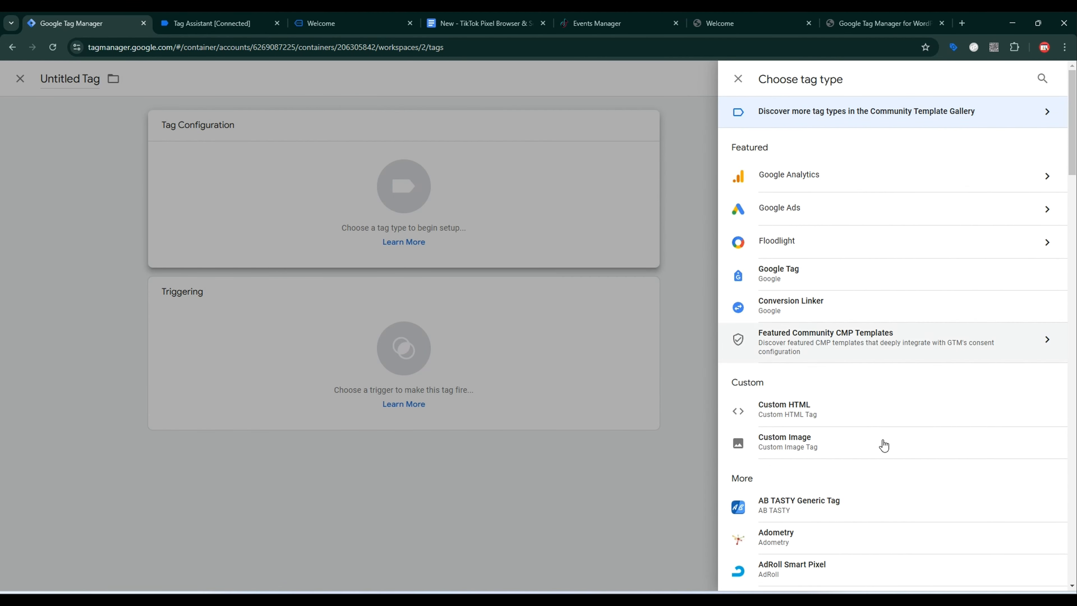
scroll(884, 445, down, 8)
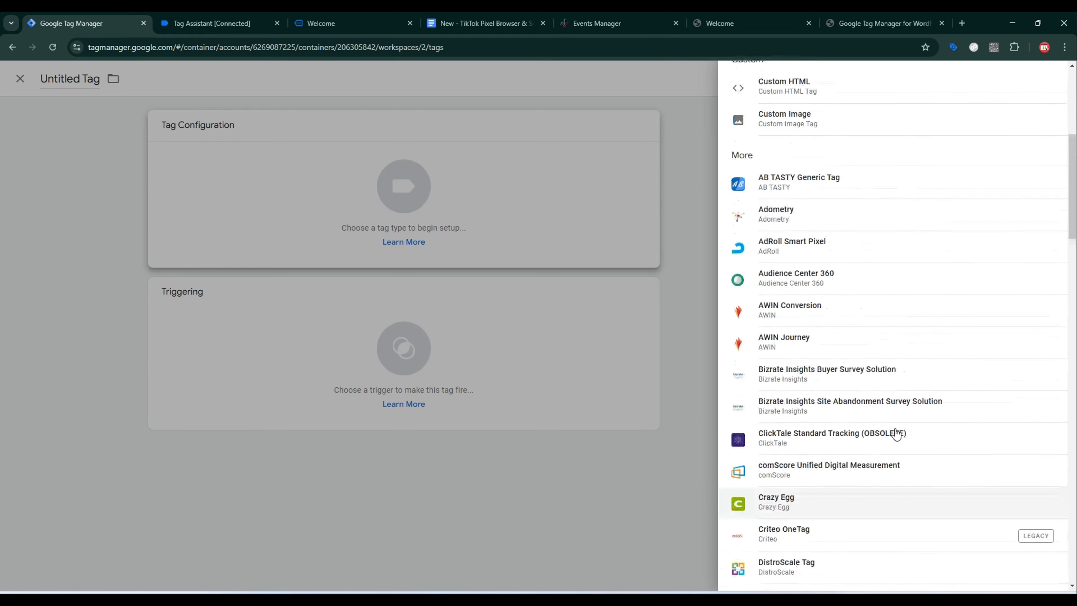
scroll(896, 434, up, 8)
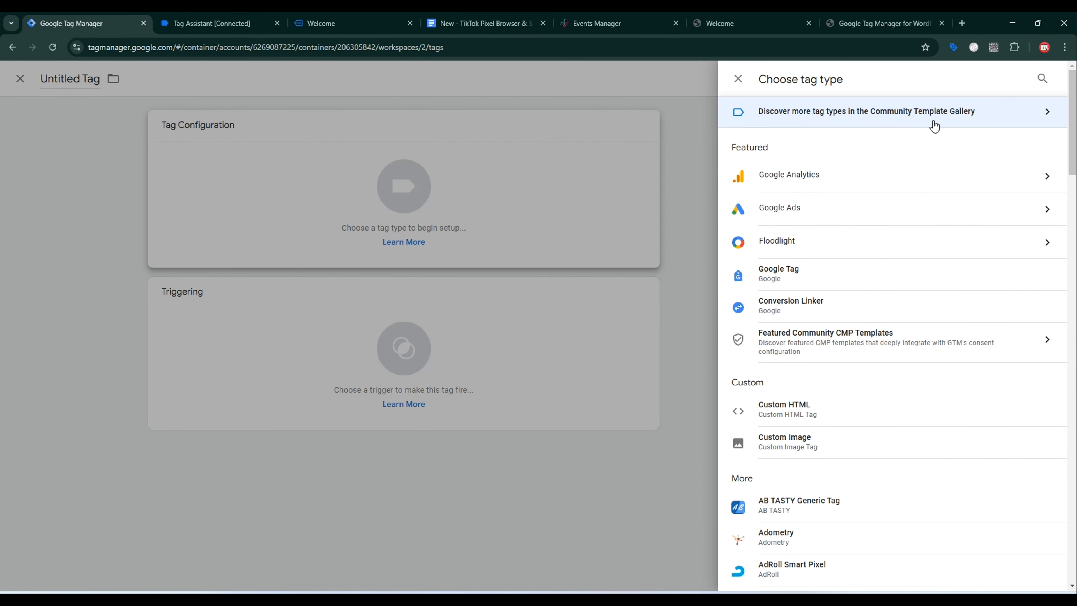
click(1047, 112)
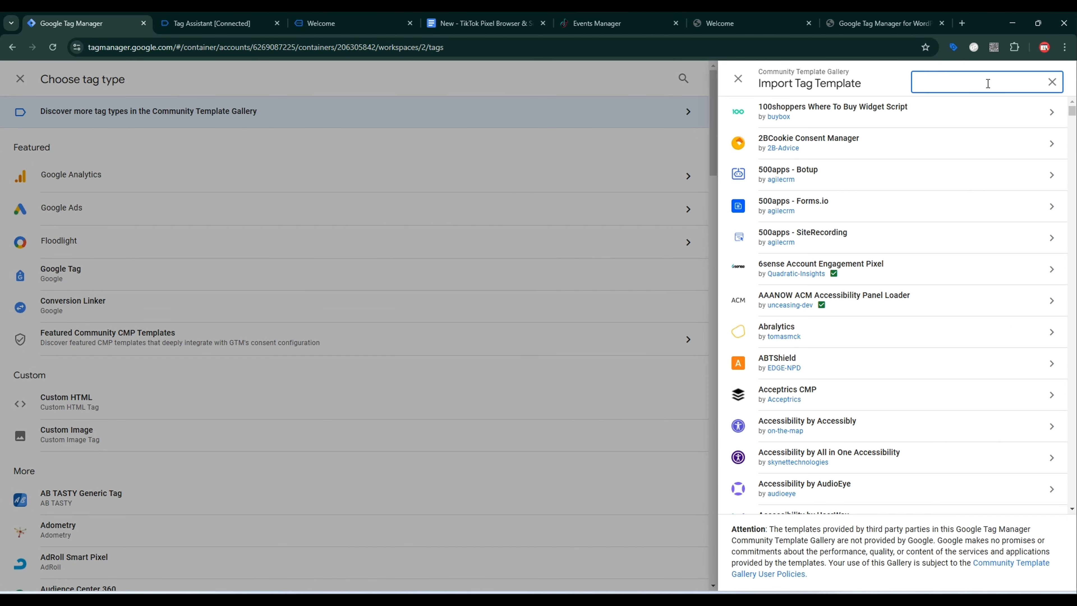
text(tiktok)
click(891, 254)
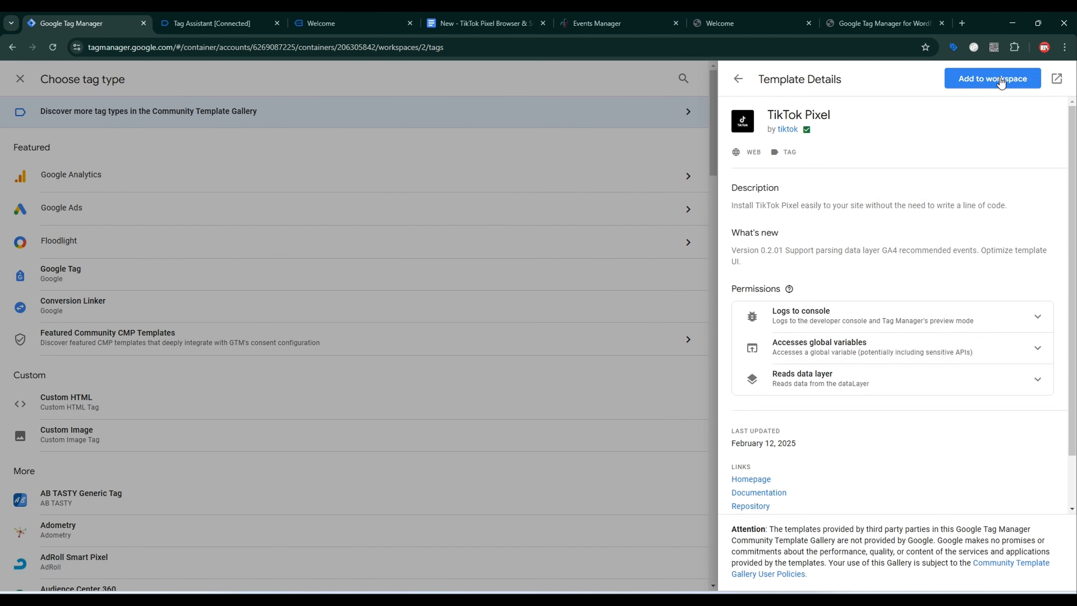
click(1001, 82)
click(695, 317)
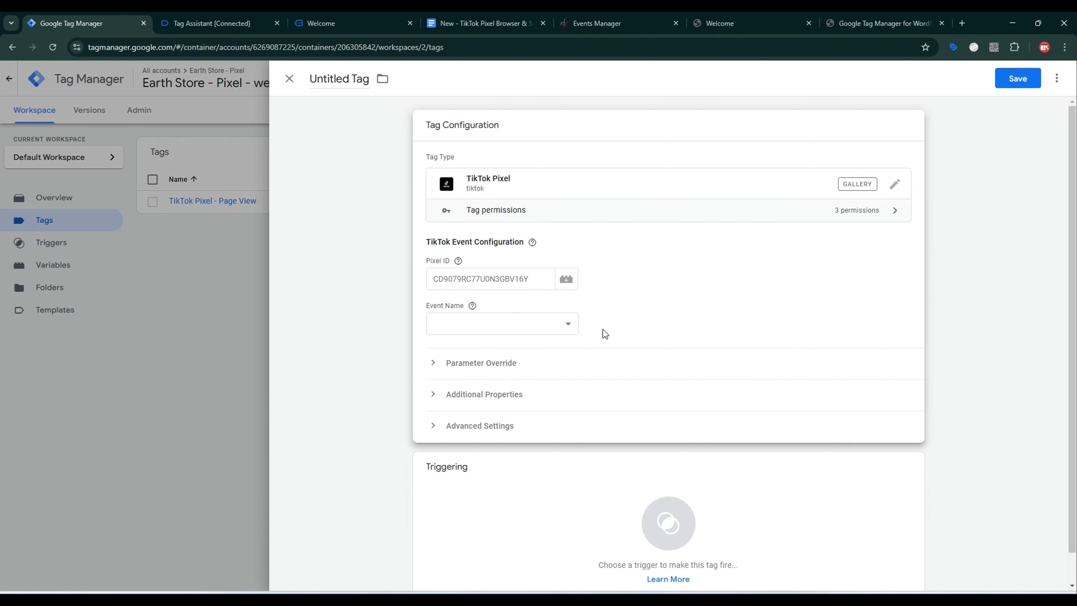
Switch to TikTok Events Manager, enable Automatic Advanced Matching for the pixel and save the configuration.
click(600, 20)
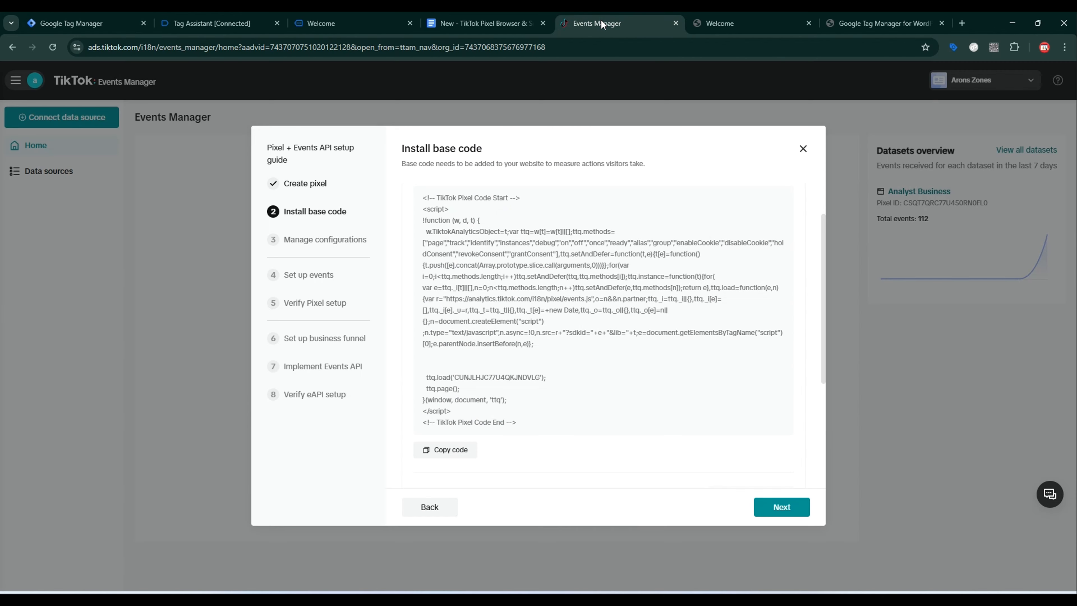
click(781, 507)
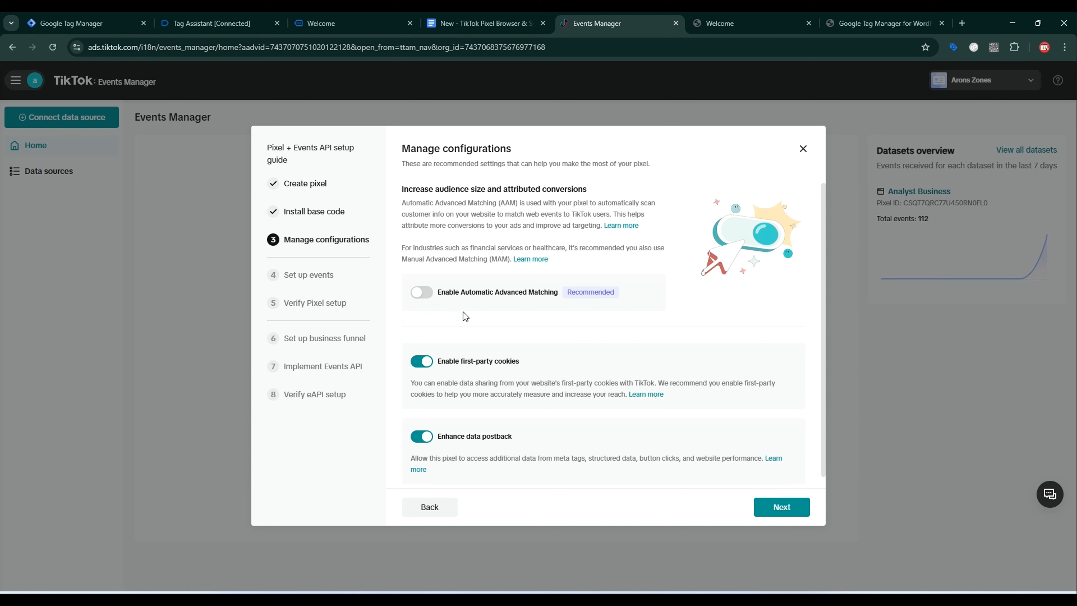
click(435, 294)
scroll(616, 393, down, 3)
click(772, 509)
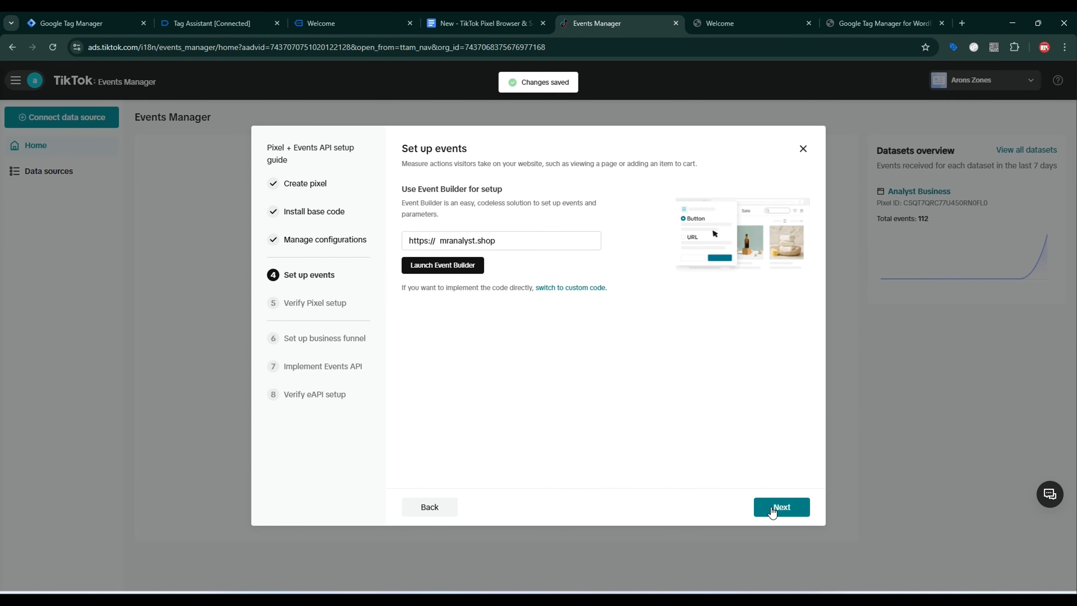
Advance the setup guide to the business funnel and include the price parameter for the View Content event.
click(791, 511)
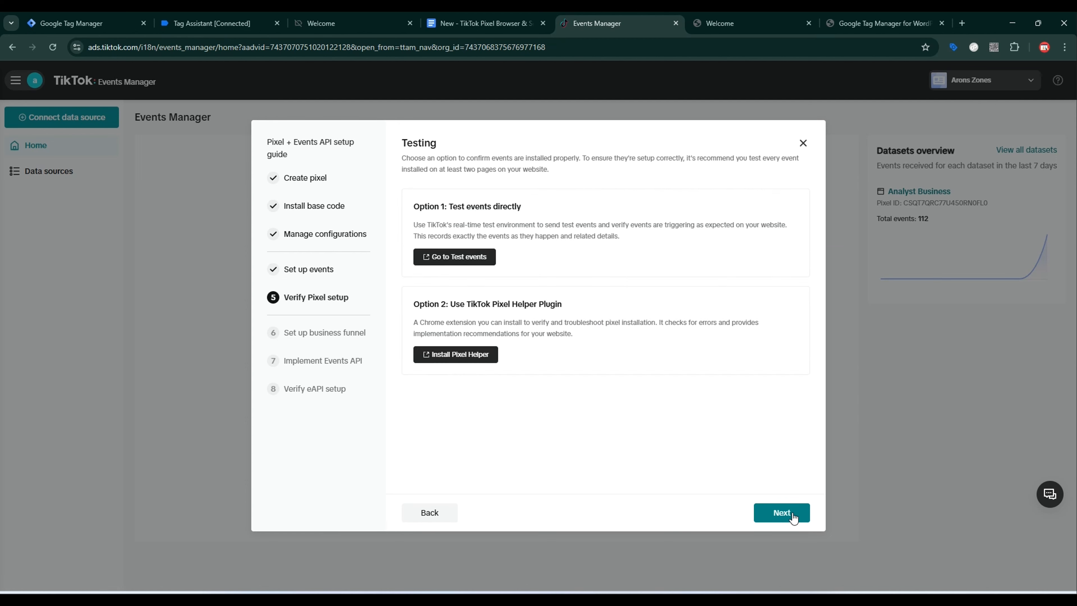
click(791, 514)
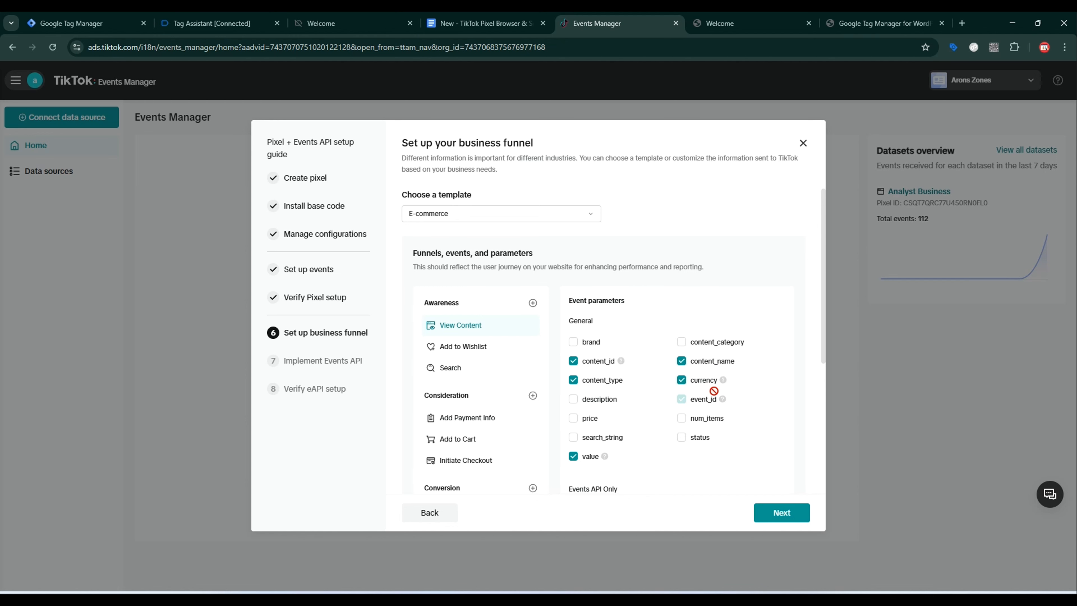
mouse_move(697, 367)
scroll(488, 388, down, 1)
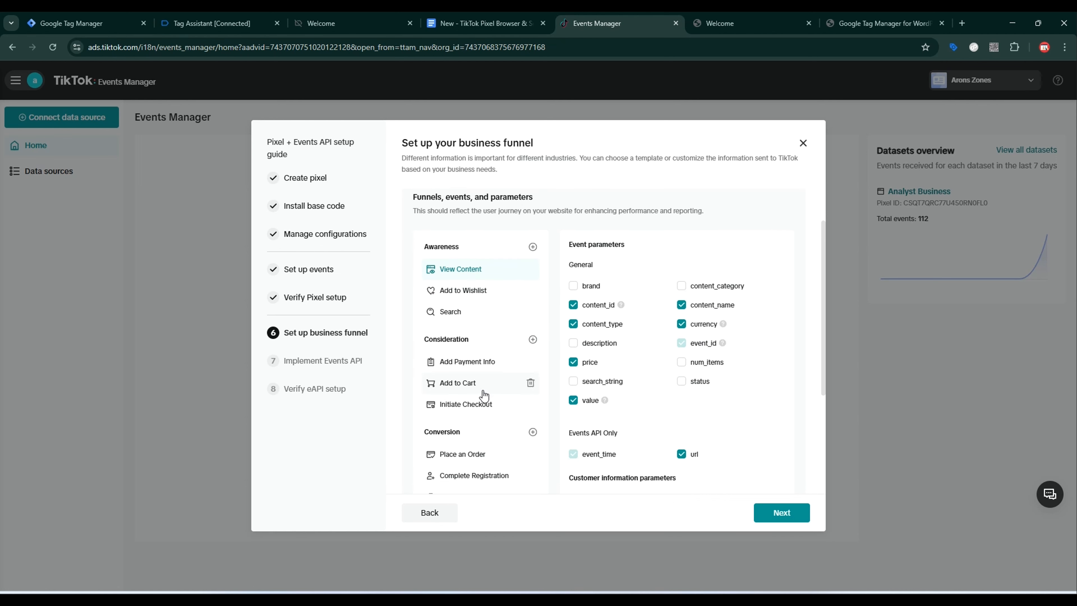
Include the price parameter for the Add to Cart event and open the parameters of the Initiate Checkout event.
click(479, 388)
click(587, 364)
scroll(490, 414, down, 1)
click(475, 351)
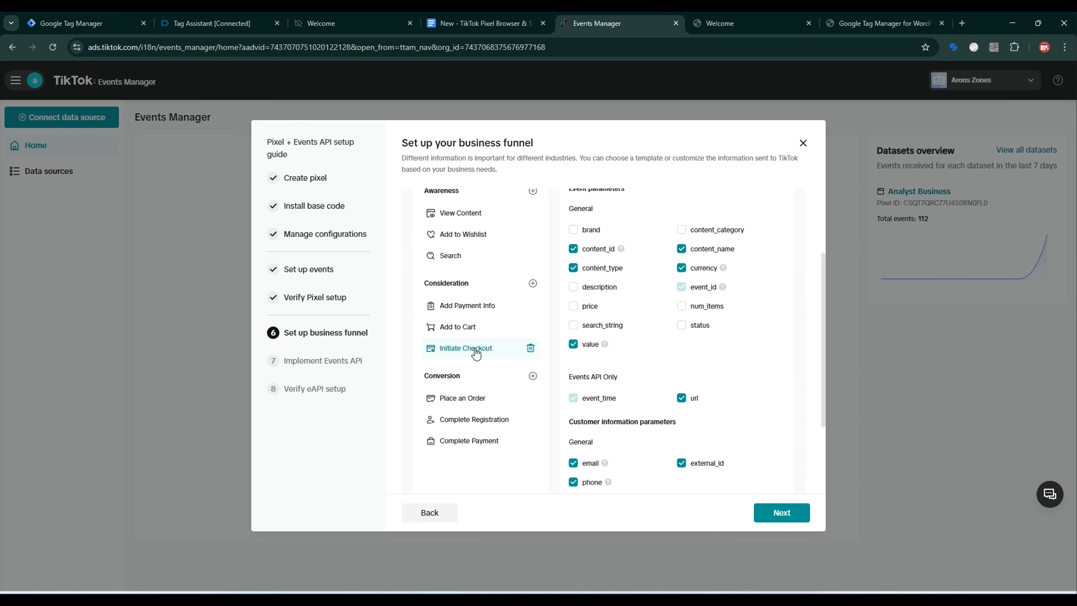
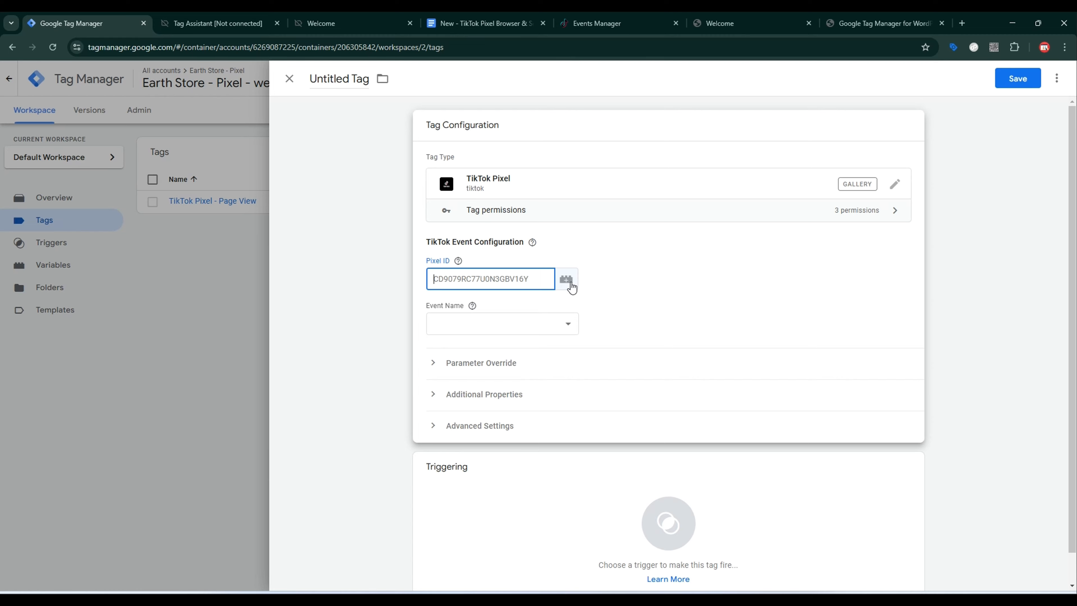
In Google Tag Manager, create a new Constant variable for the TikTok tag's Pixel ID.
click(566, 280)
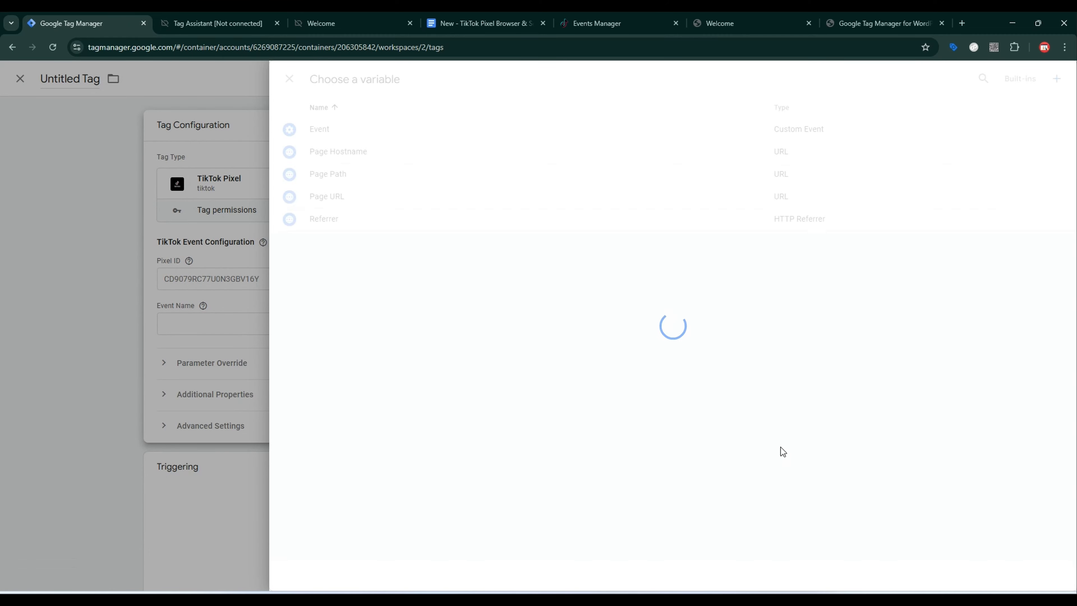
click(1056, 79)
click(697, 230)
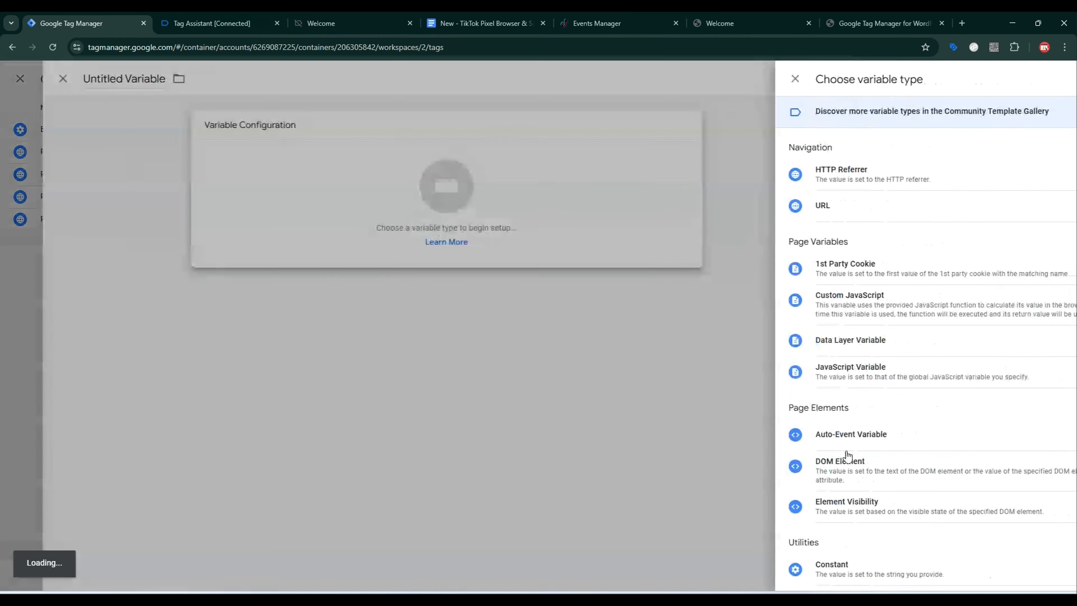
scroll(853, 485, down, 3)
click(782, 407)
Enter the TikTok pixel's ID as the constant's value, name the variable "TikTok Pixel ID" and save it.
click(495, 243)
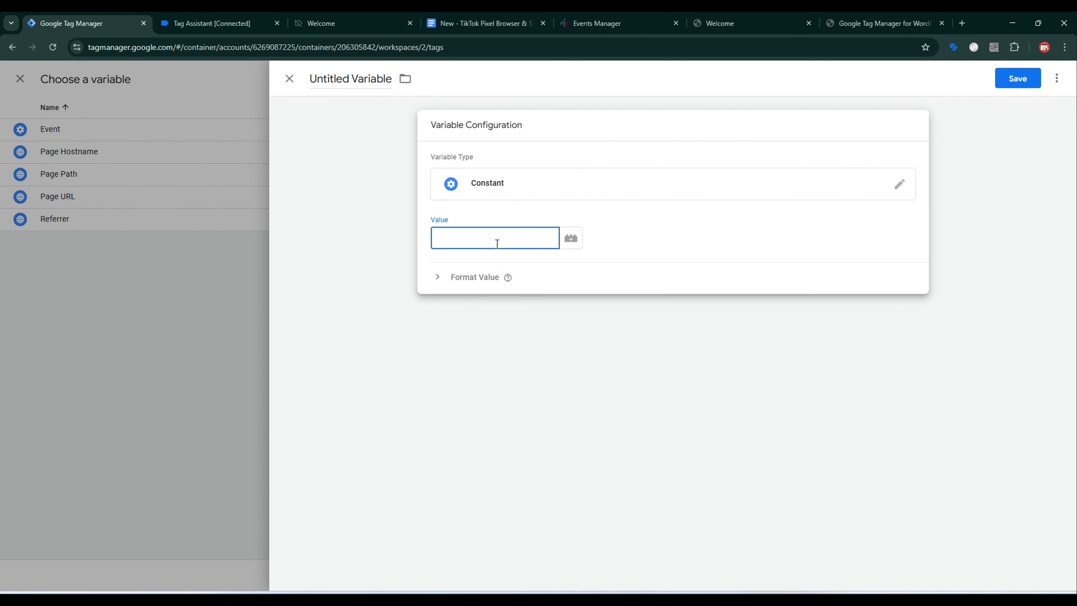
text(CUNJLHJC77U4QKJNDVLG)
click(372, 77)
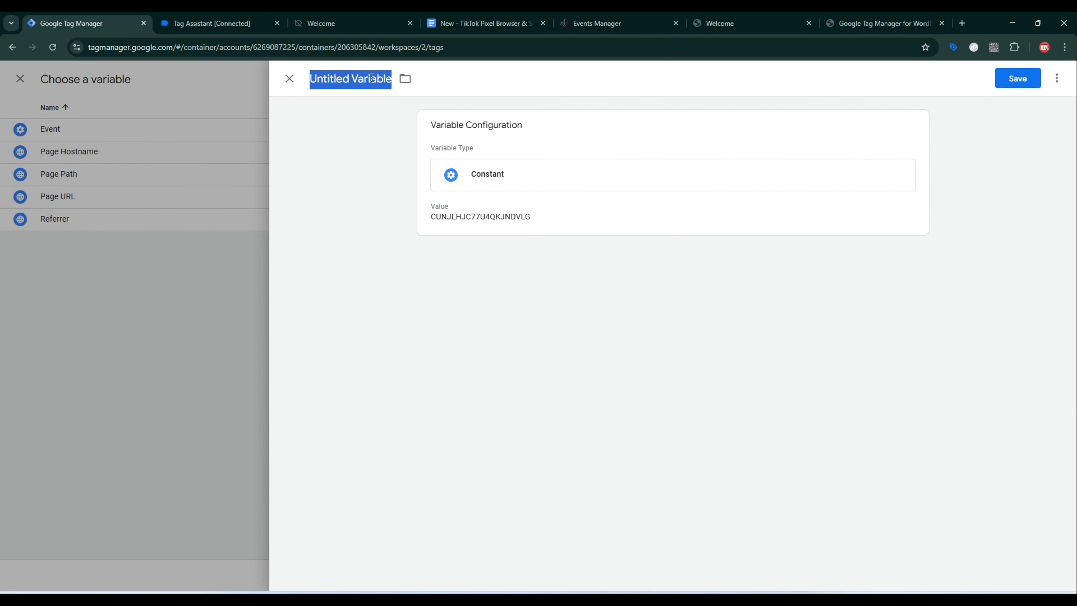
text(TikTok Pixel ID)
click(1034, 78)
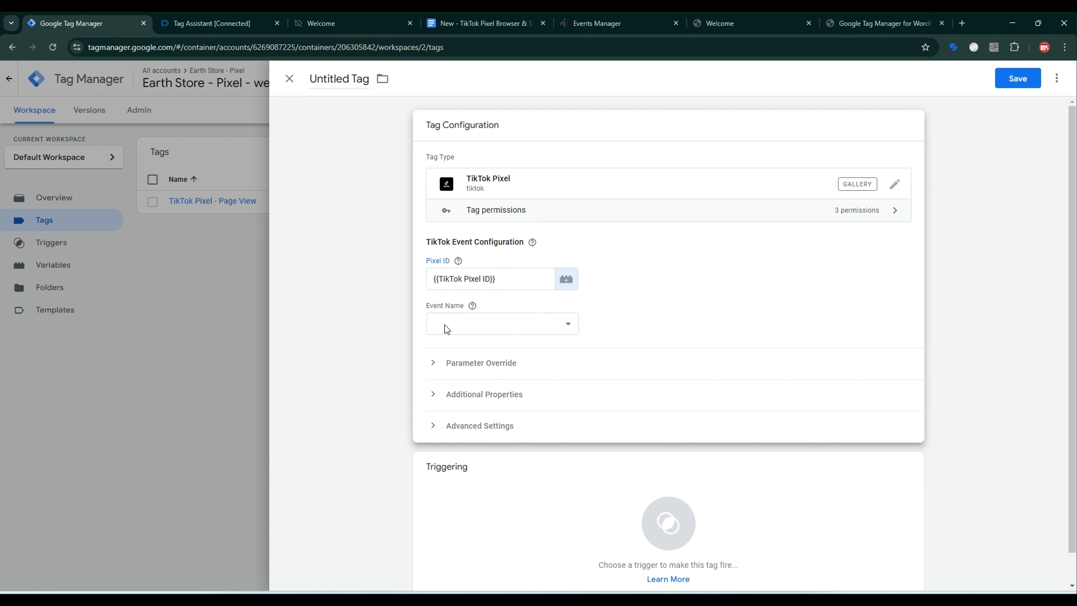
Set the TikTok Pixel tag's event name to ViewContent.
mouse_move(473, 307)
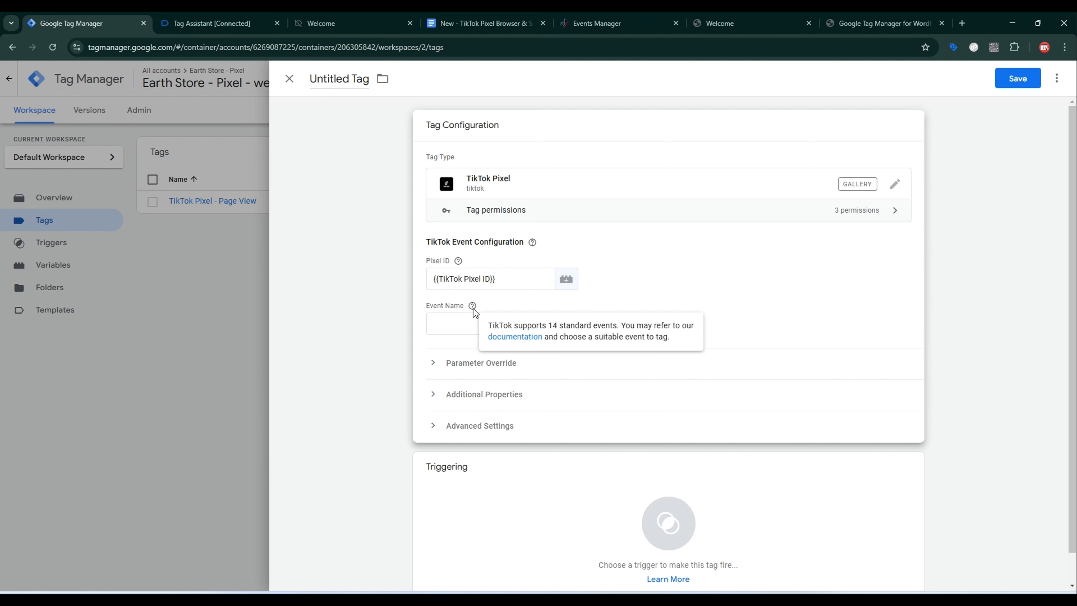
click(570, 326)
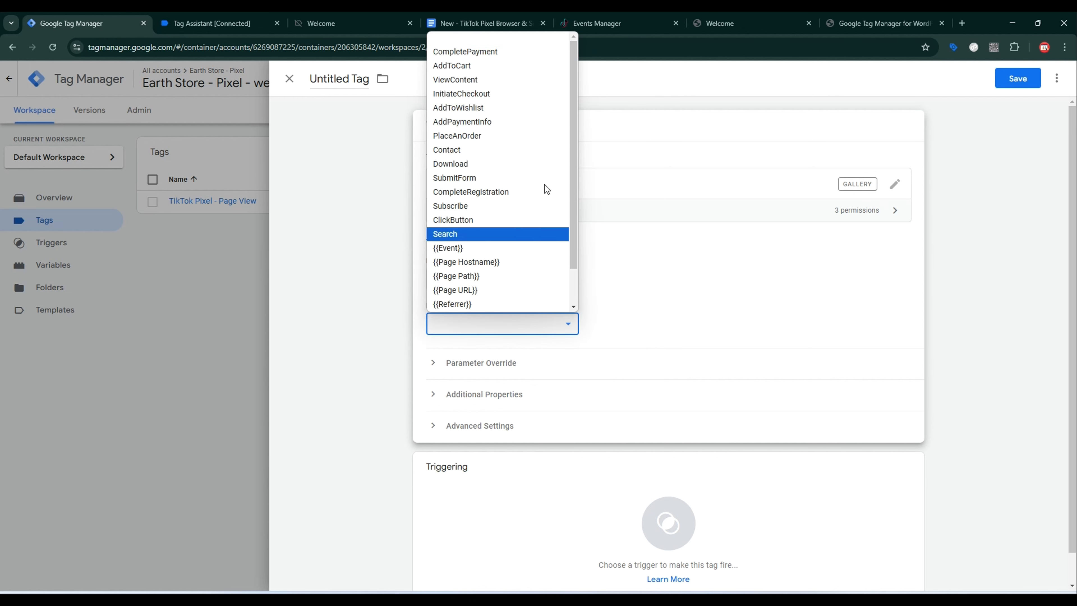
click(476, 81)
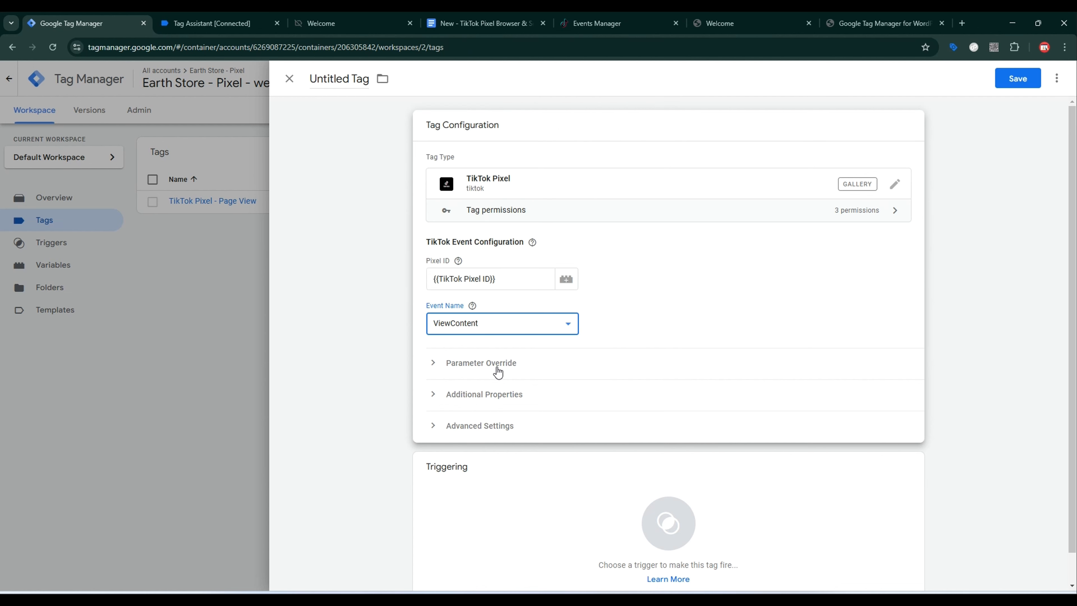
Switch to the Google Docs tracking guide and copy the data layer path ecommerce.items from the View Content section.
click(479, 23)
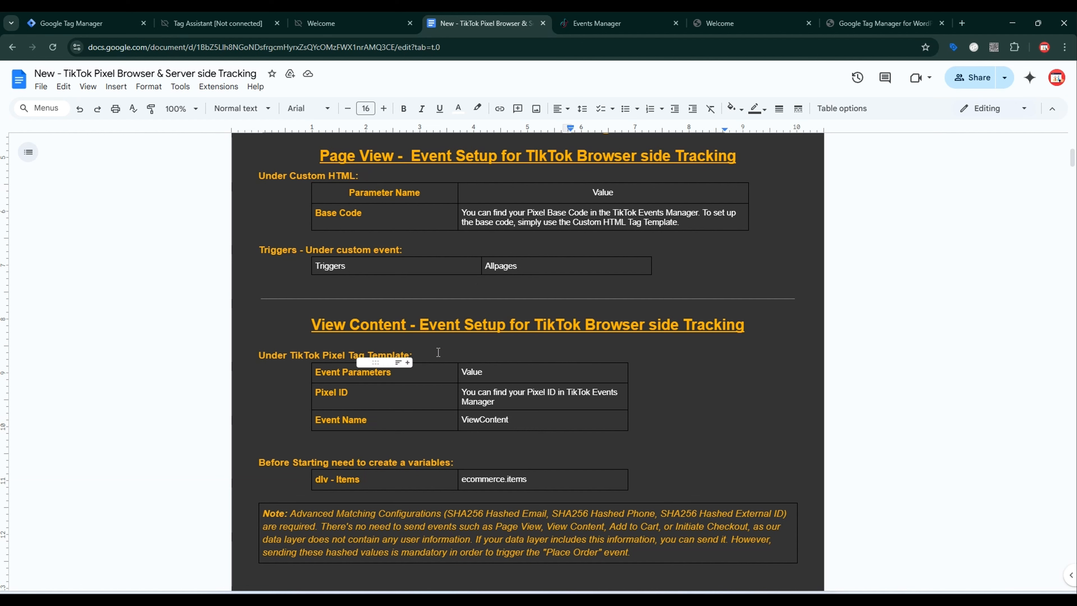
scroll(585, 319, down, 1)
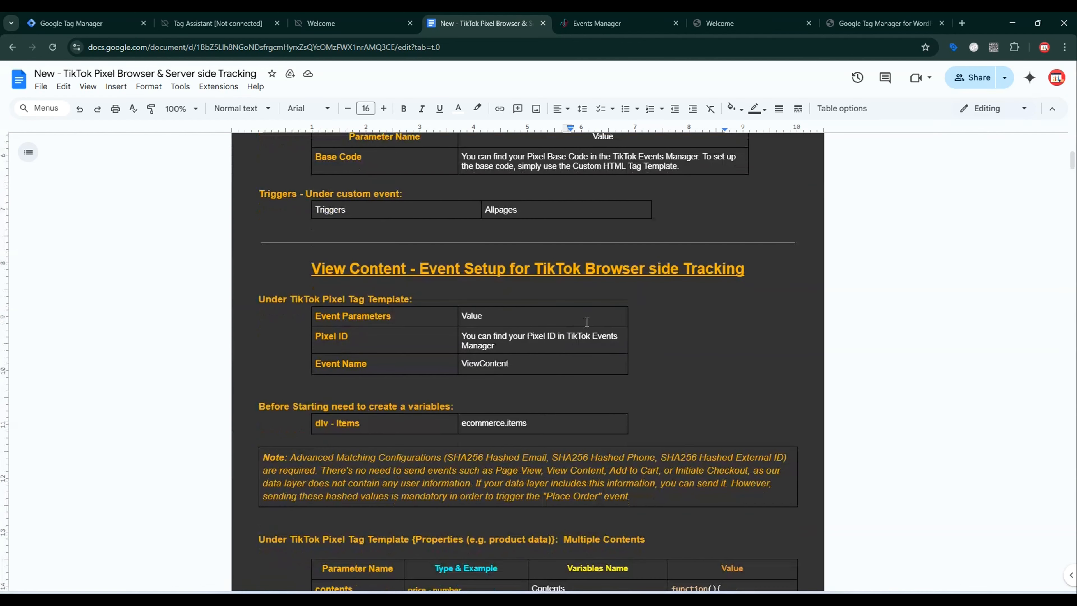
scroll(445, 383, down, 1)
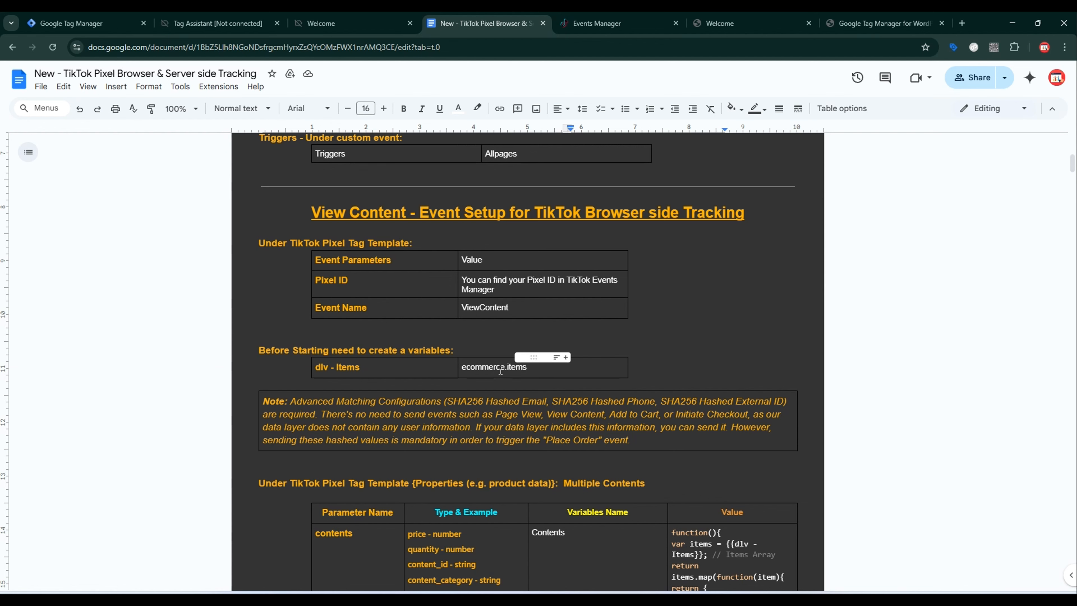
triple_click(496, 364)
key(ctrl+c)
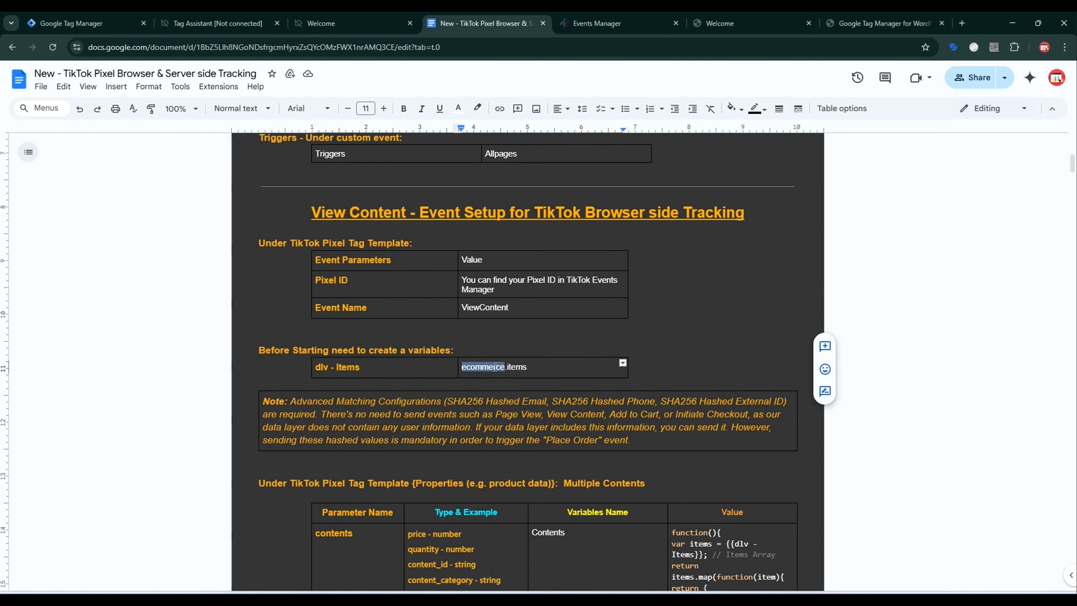
right_click(494, 364)
key(Escape)
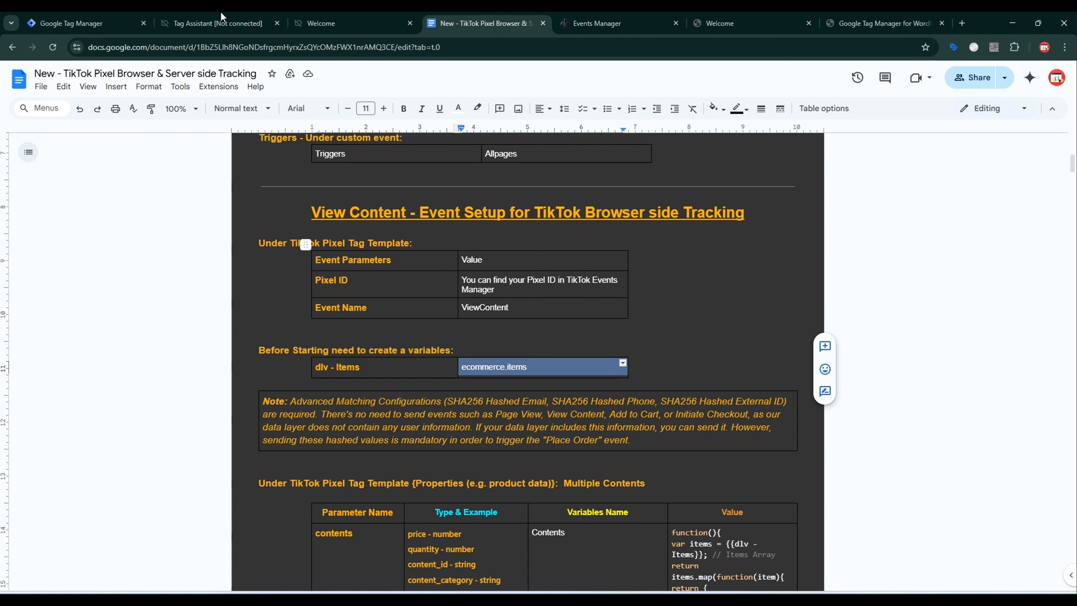
In the Google Tag Manager tag's Parameter Override, turn off Google Analytics E-commerce Data Layers and choose Multiple Contents for the product properties.
click(68, 19)
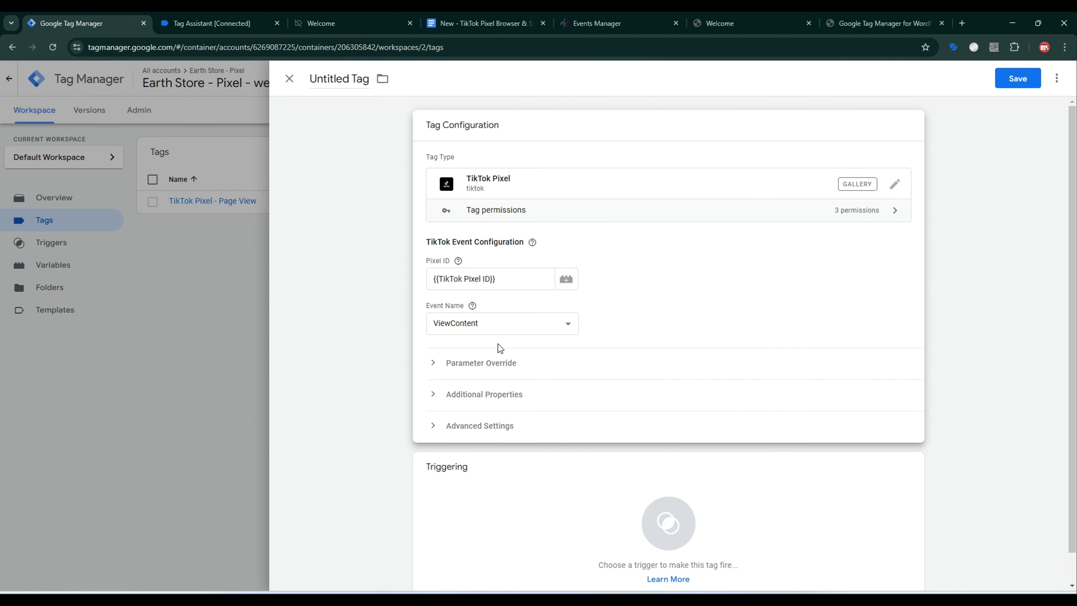
click(500, 363)
scroll(512, 360, down, 1)
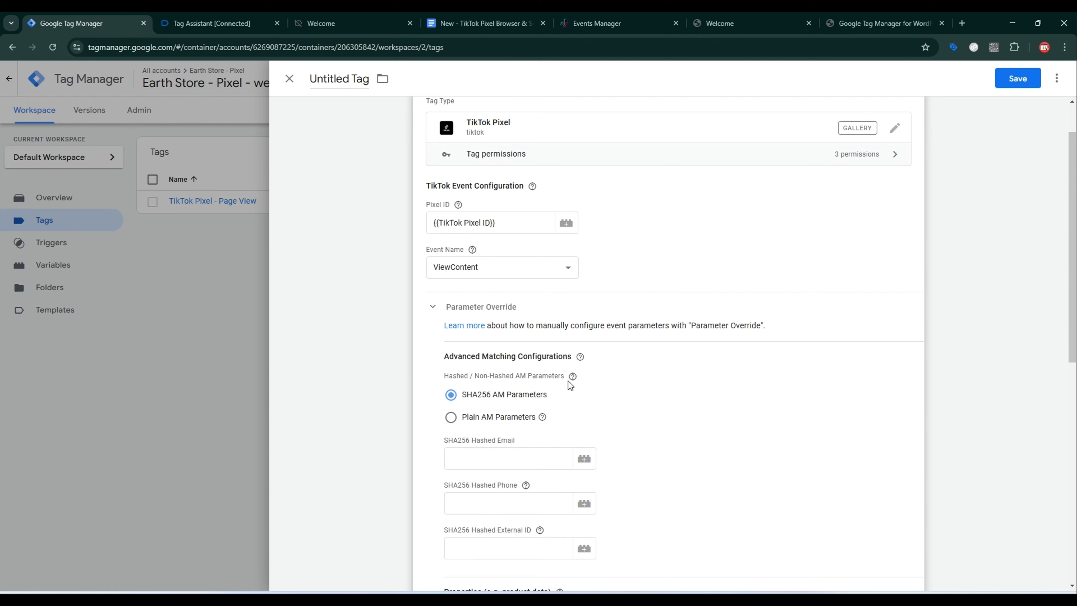
scroll(570, 384, down, 5)
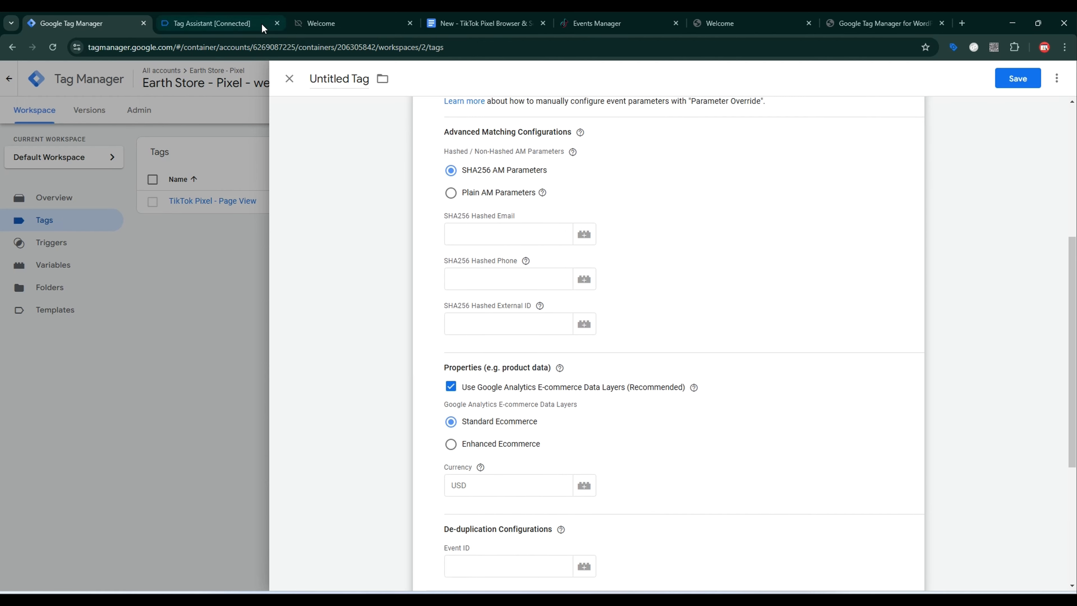
click(479, 23)
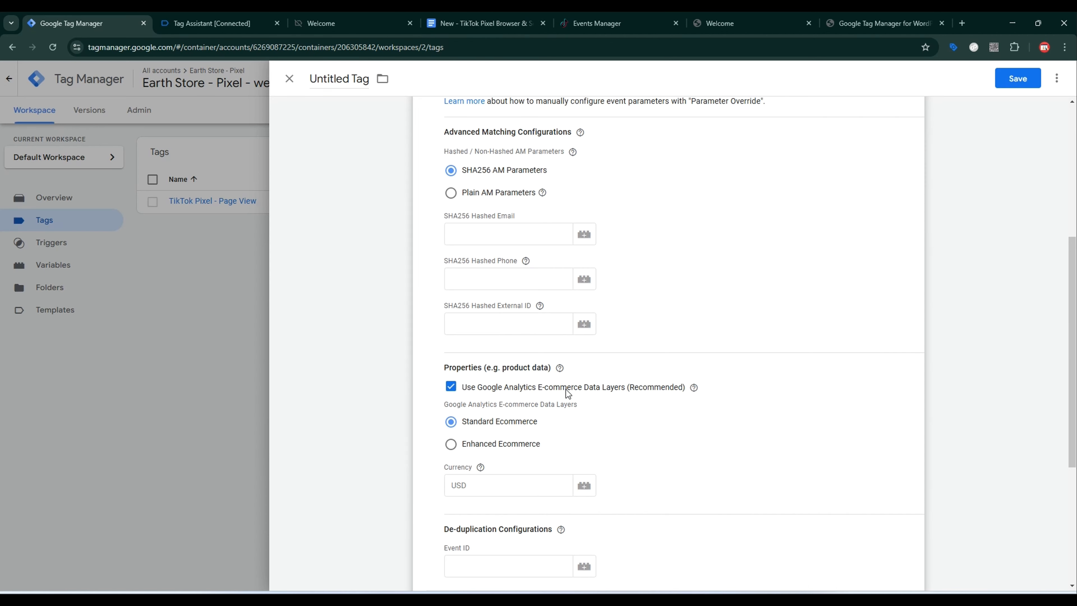
mouse_move(689, 387)
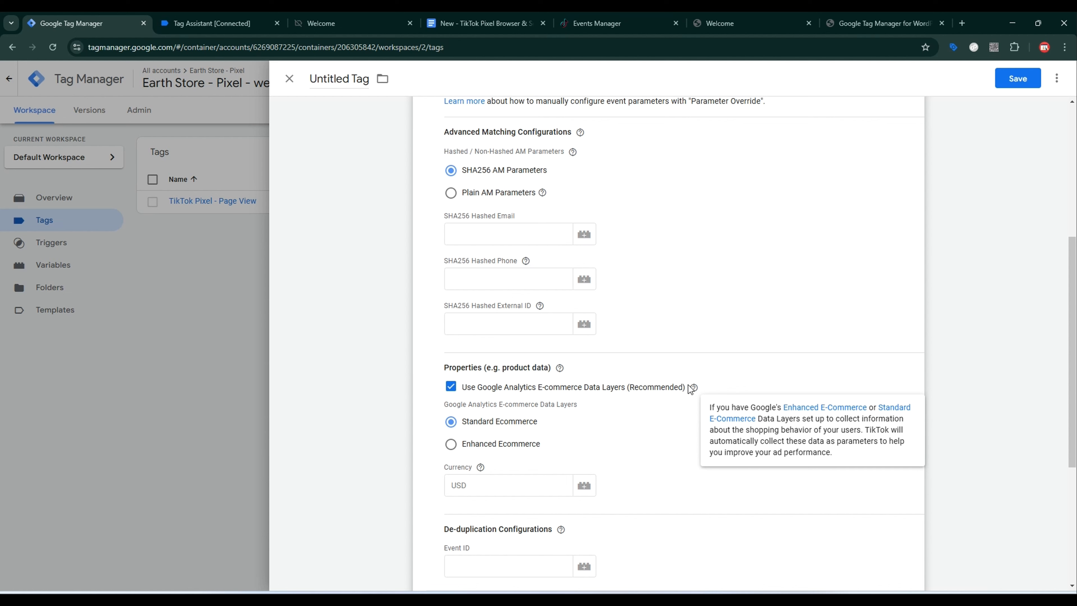
click(450, 386)
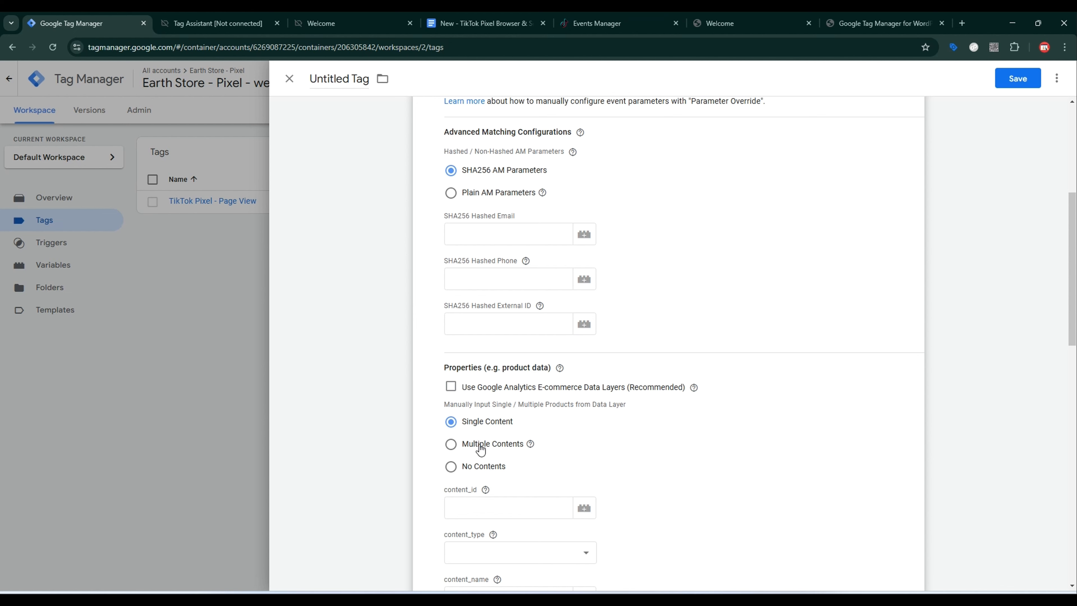
click(451, 449)
Create a Data Layer Variable for the contents parameter with the data layer variable name ecommerce.items.
click(544, 509)
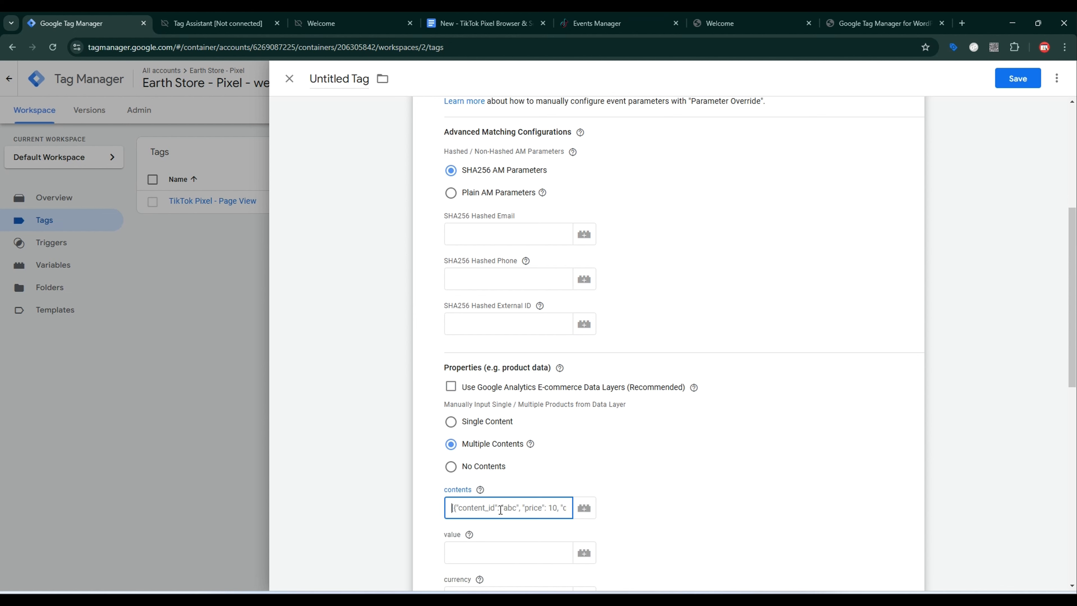
click(584, 509)
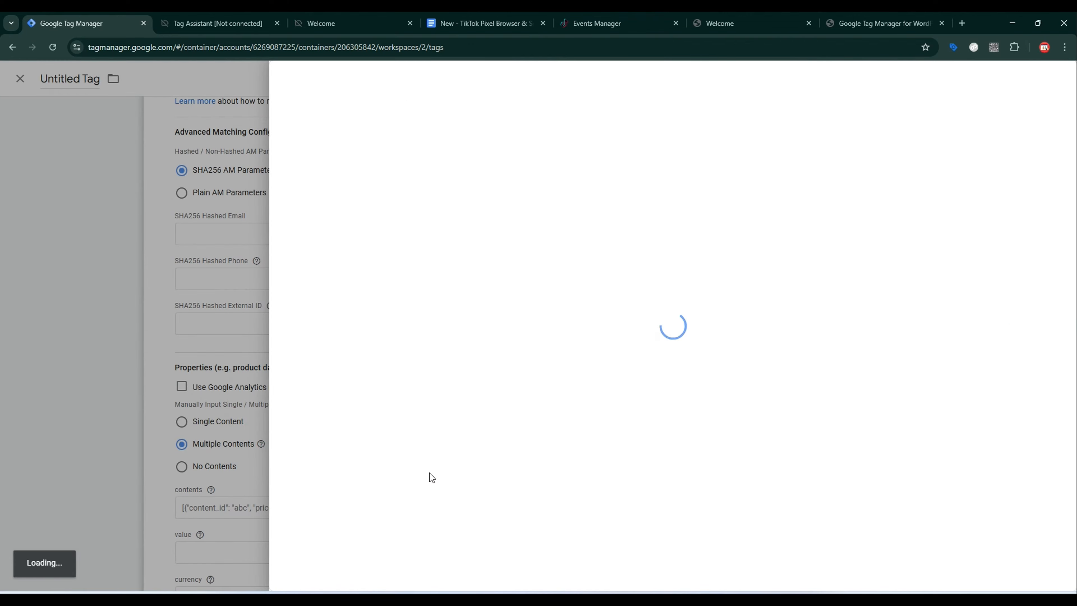
click(1057, 80)
click(613, 197)
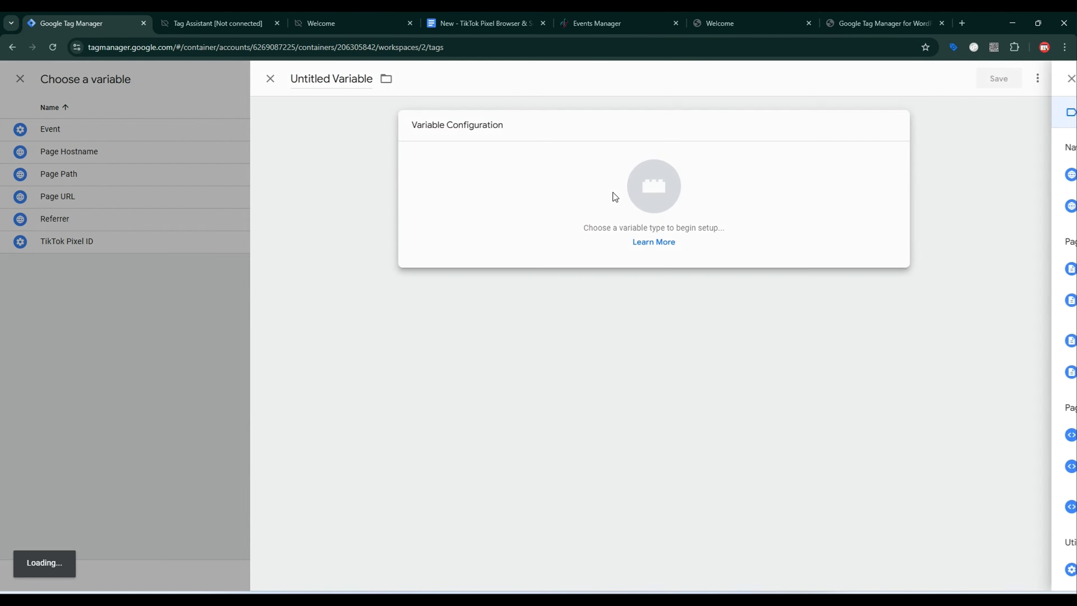
click(807, 340)
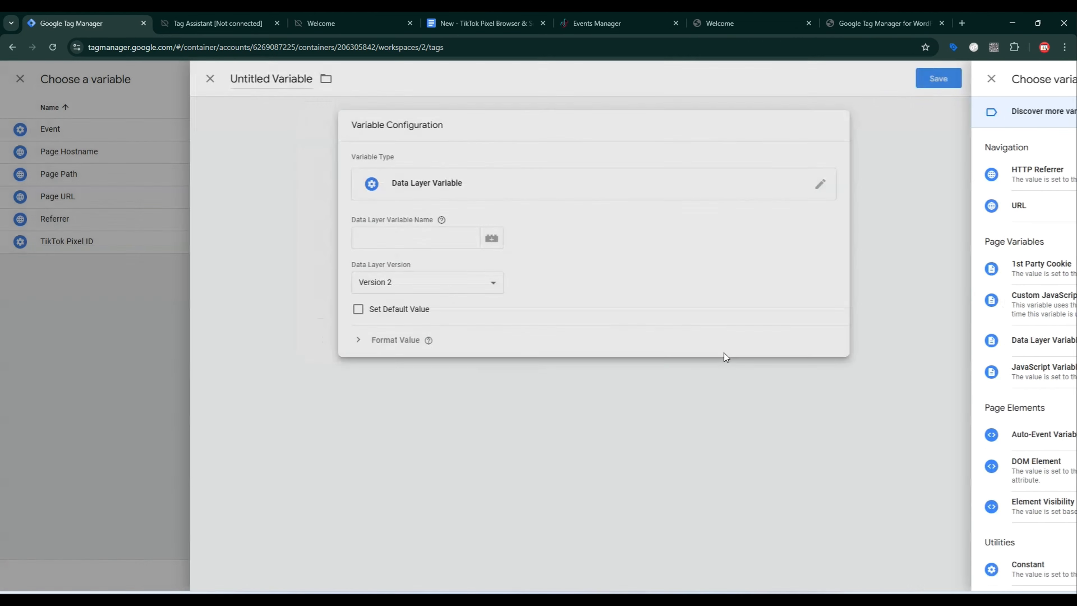
click(476, 242)
key(ctrl+v)
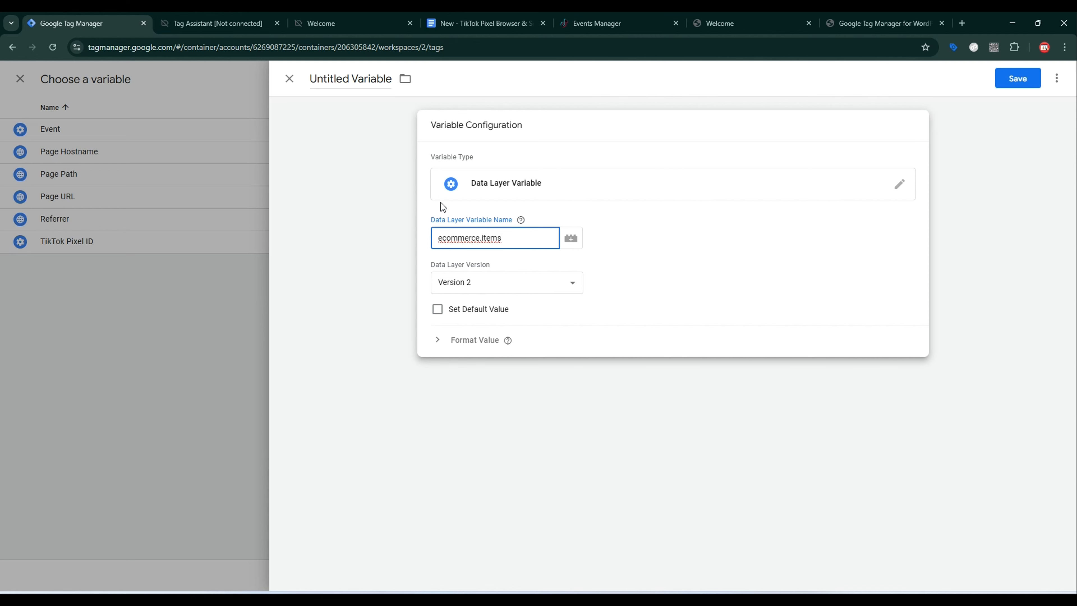
Check the guide's variable entry and examine the ecommerce items array in Tag Assistant's view_item_list event before returning to Google Tag Manager.
click(479, 23)
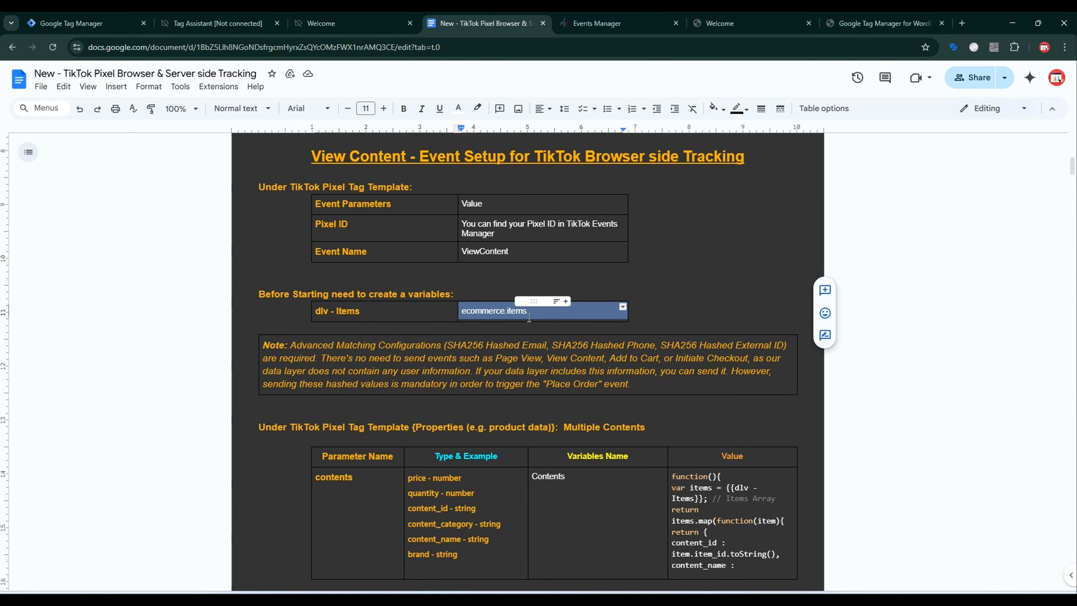
click(178, 26)
click(76, 297)
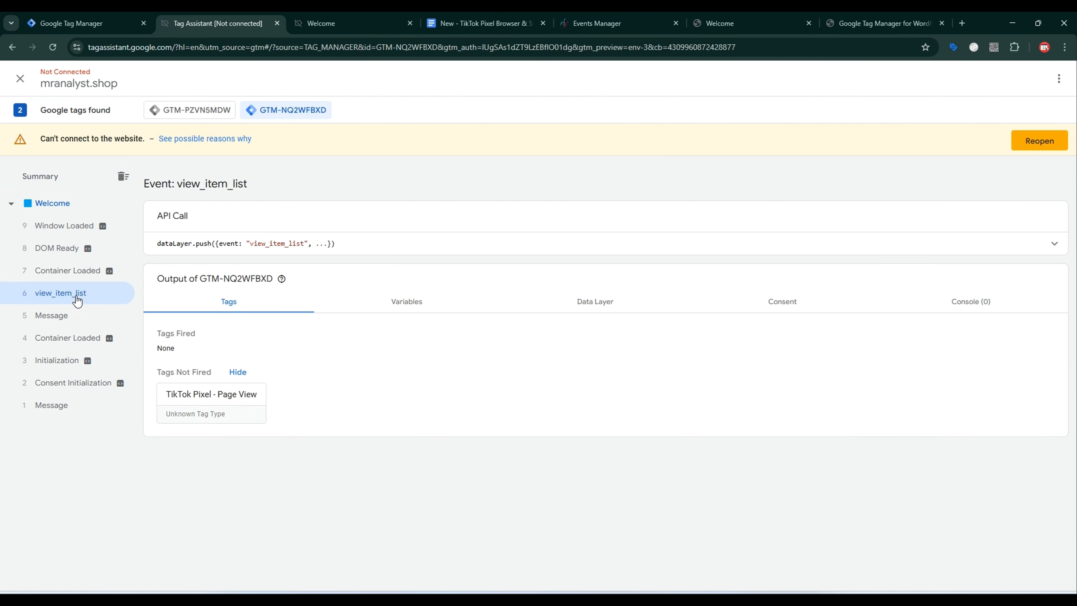
click(450, 256)
double_click(179, 278)
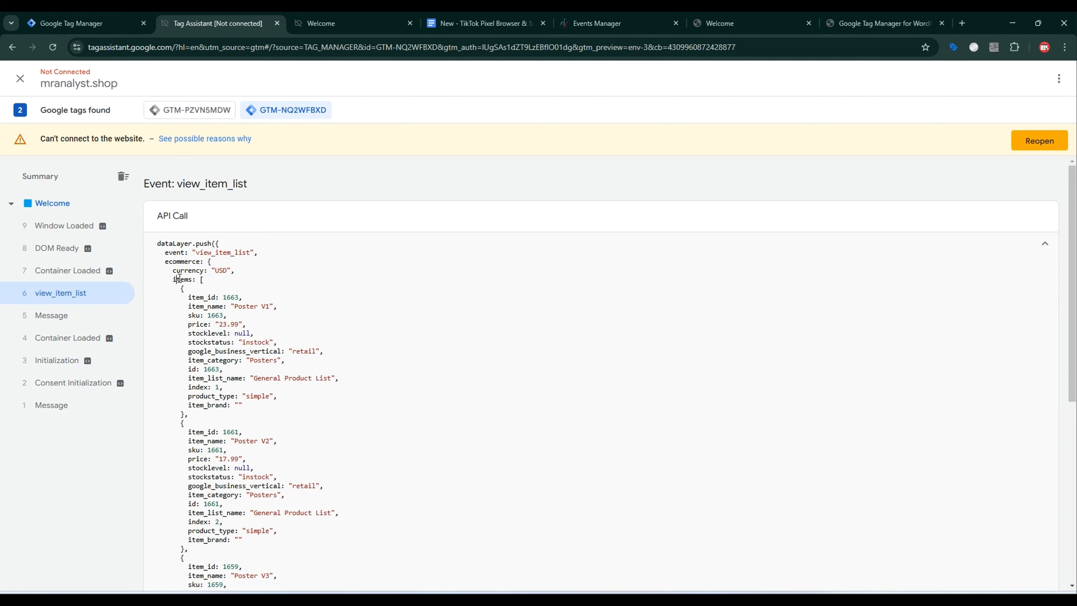
click(100, 23)
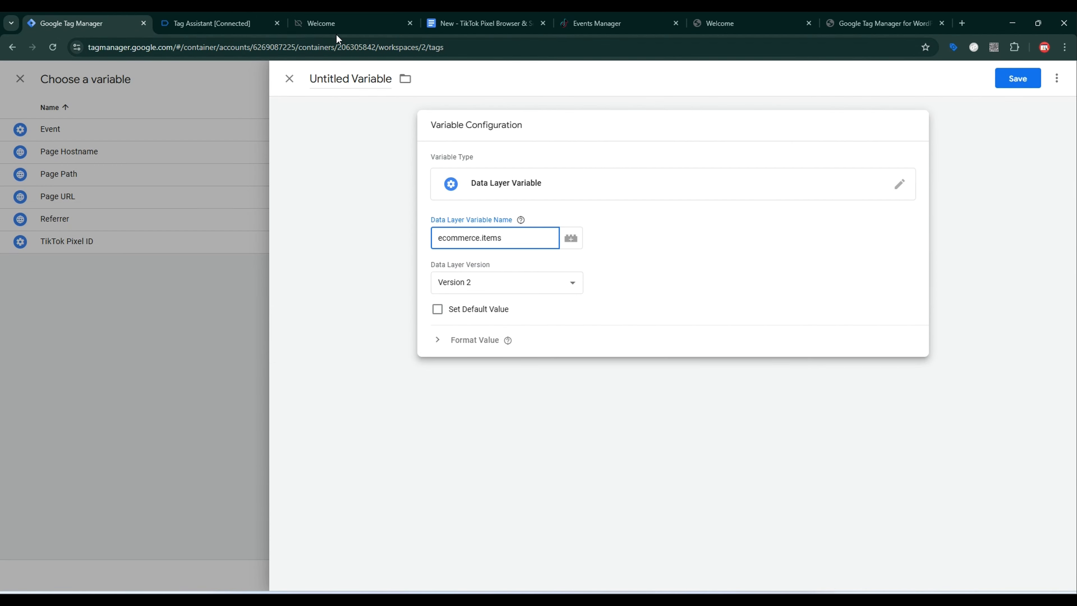
Copy the variable name "dlv - Items" from the Google Docs guide, give it to the new data layer variable and save it.
click(471, 23)
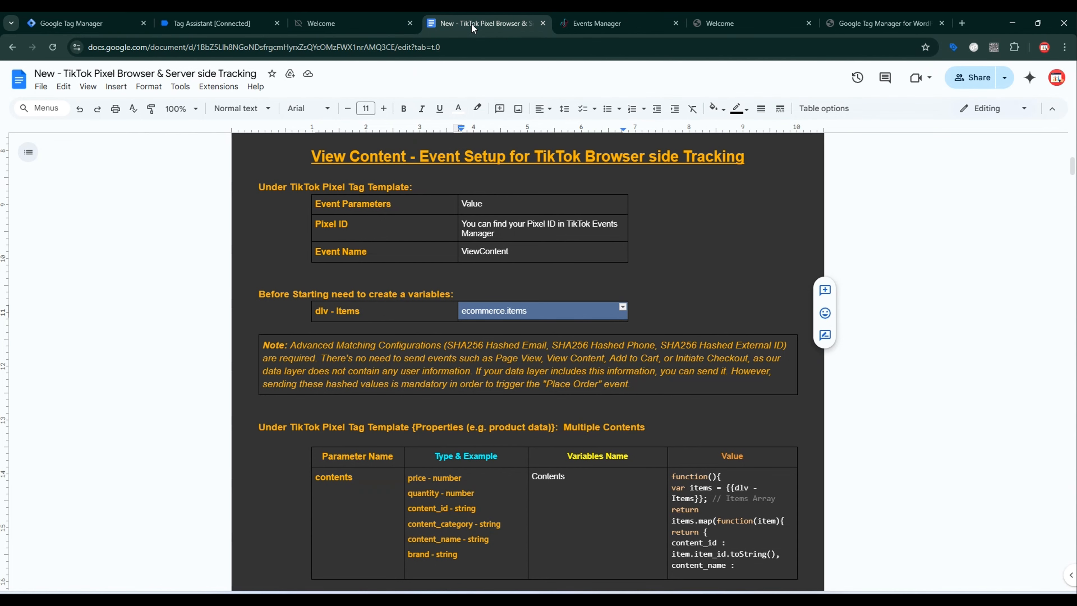
triple_click(358, 313)
key(ctrl+c)
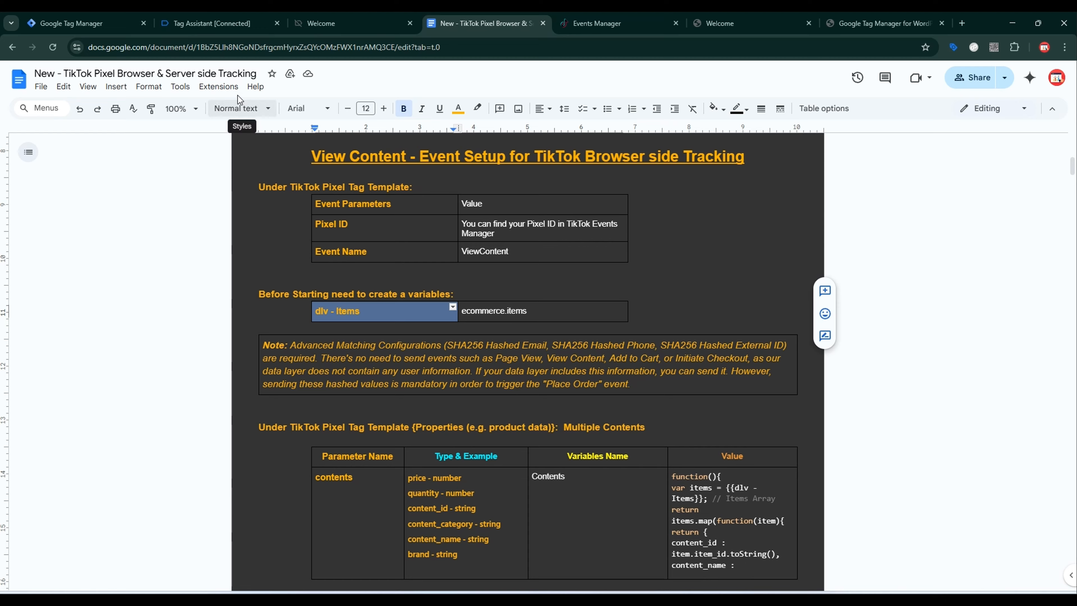
click(84, 23)
triple_click(375, 84)
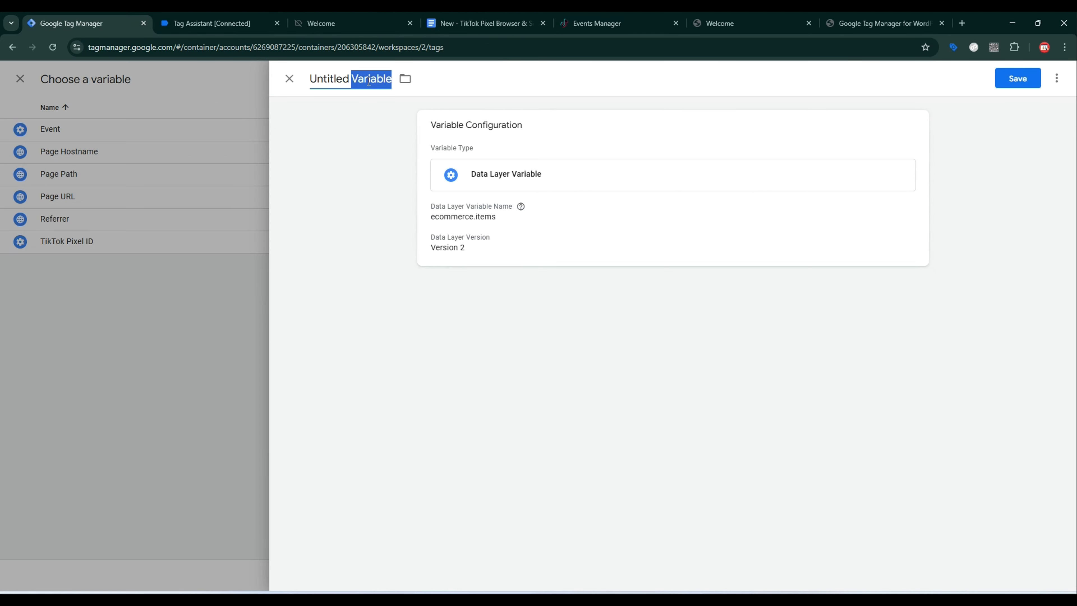
key(ctrl+v)
click(1021, 79)
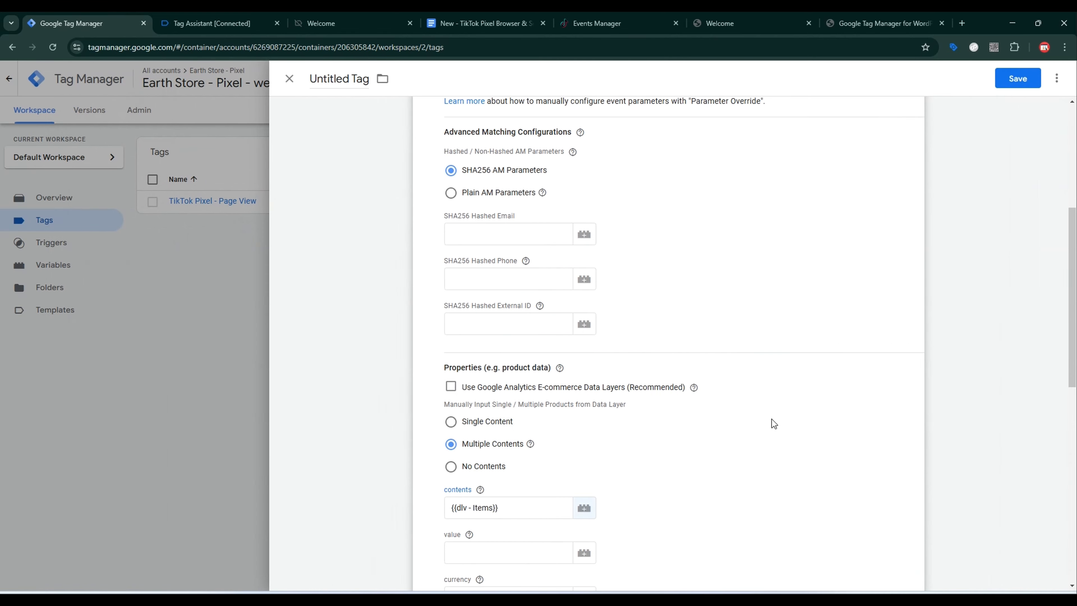
Clear the tag's contents parameter and check its help note on the expected format.
double_click(480, 507)
key(ctrl+a)
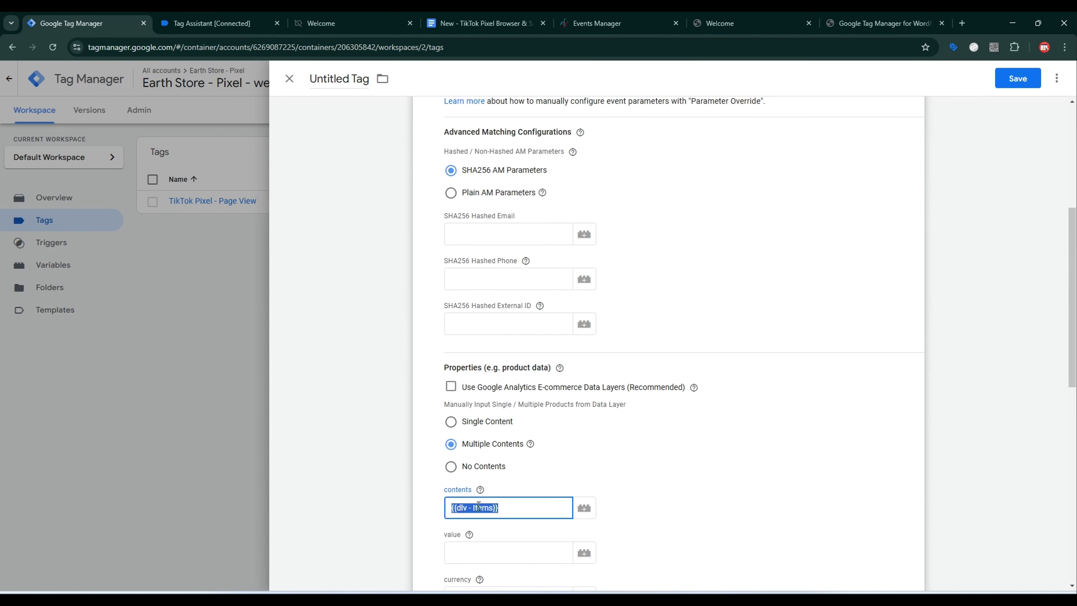
key(BackSpace)
click(480, 490)
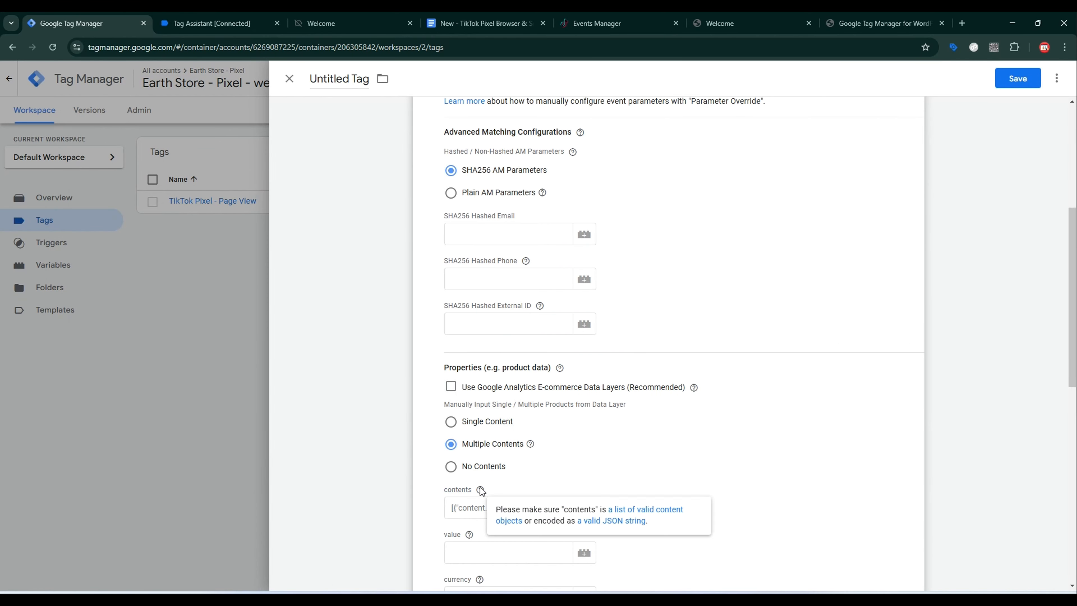
scroll(472, 504, down, 2)
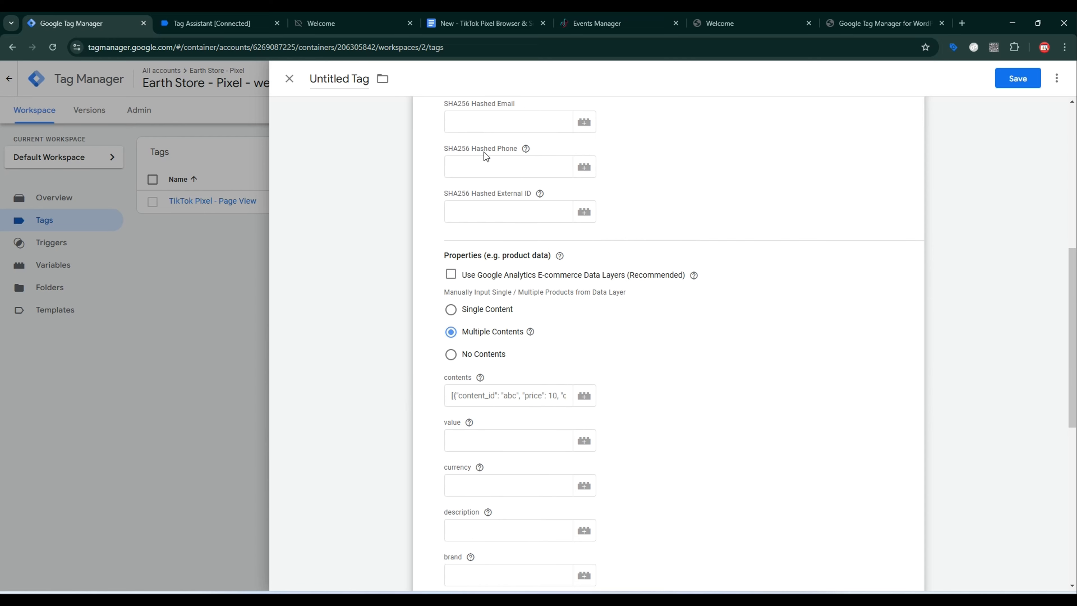
Switch to the Google Docs guide and copy the items-mapping function from the contents row's Value column.
click(483, 23)
scroll(679, 327, down, 4)
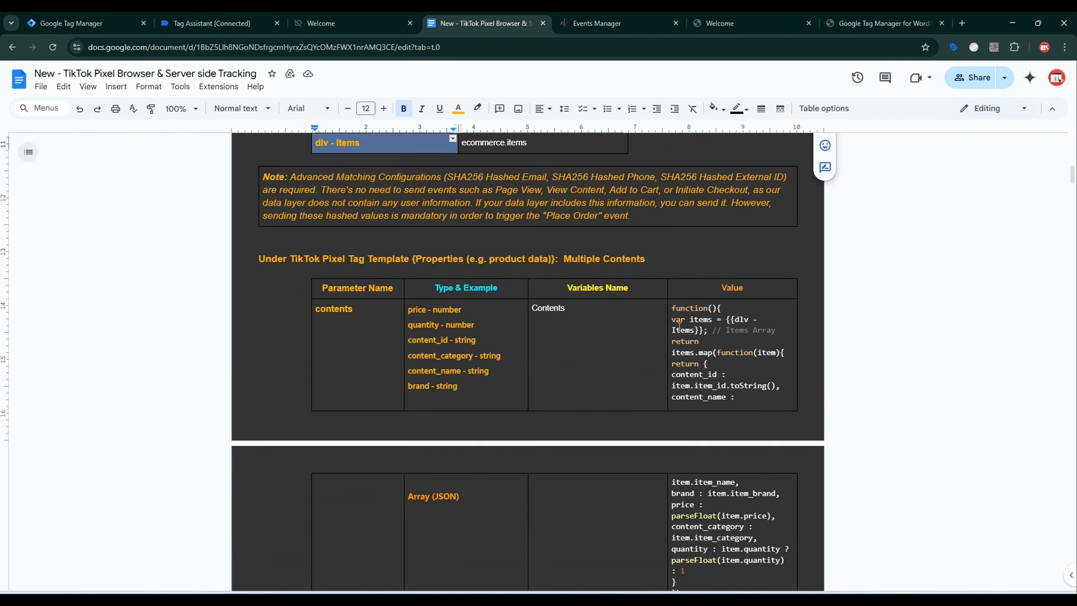
drag(671, 308, 682, 585)
key(ctrl+c)
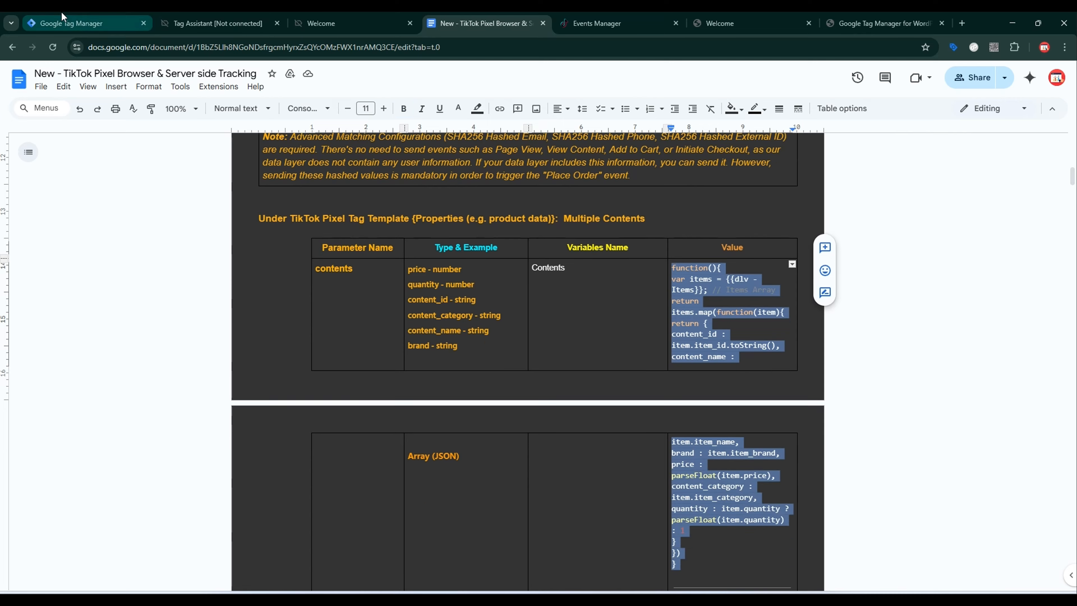
In Google Tag Manager, create a Custom JavaScript variable for the contents parameter containing the copied items-mapping function.
click(62, 17)
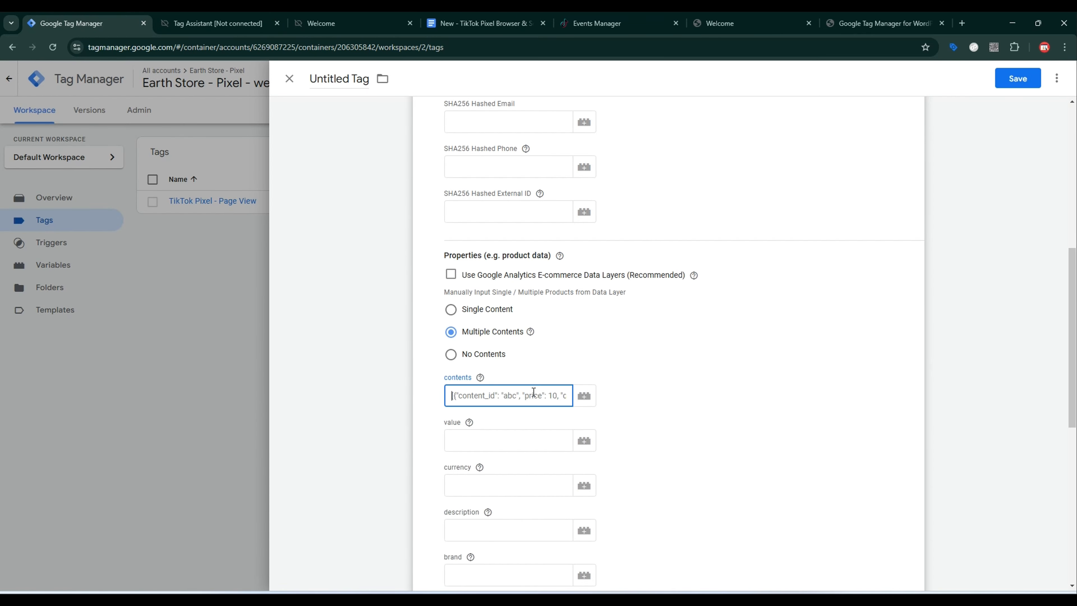
click(584, 396)
click(1057, 78)
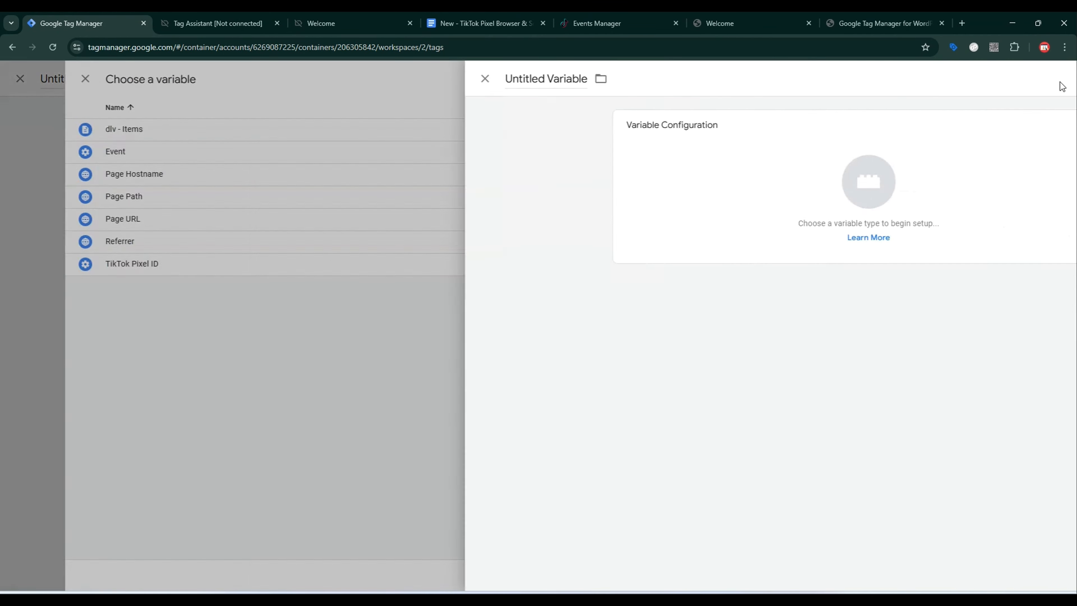
click(714, 170)
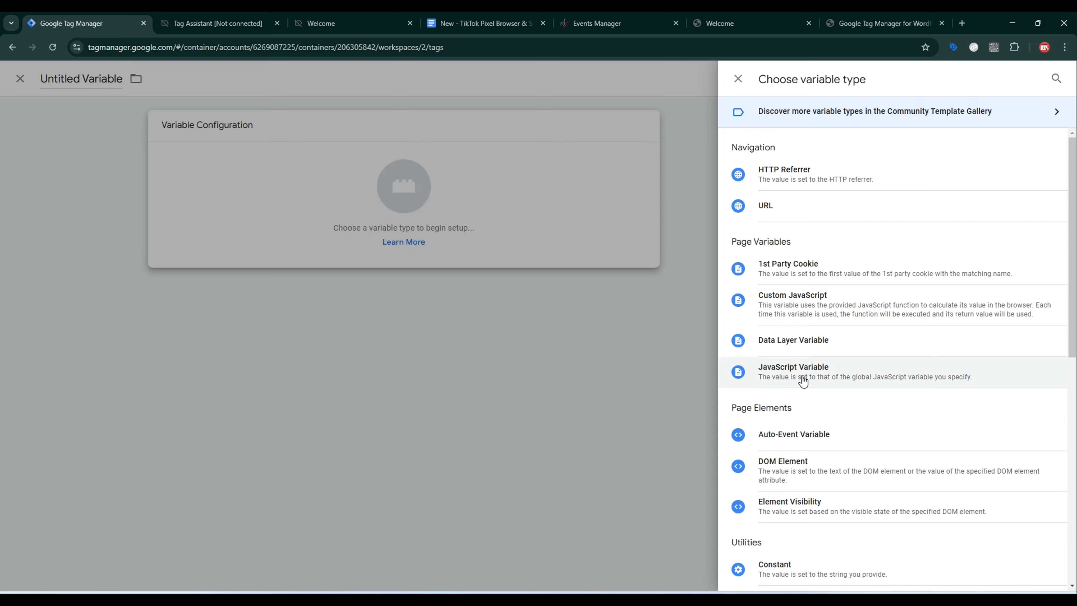
click(784, 309)
click(572, 290)
key(ctrl+v)
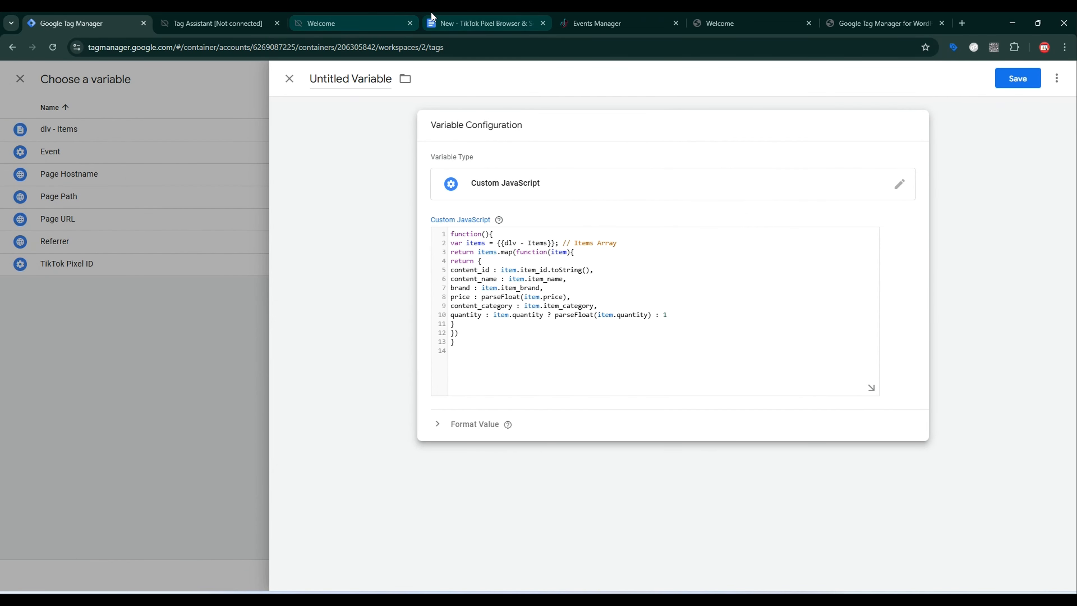
Copy the name "TikTok Contents" from the Google Docs guide, give it to the new Custom JavaScript variable and save it.
click(479, 23)
scroll(688, 338, down, 5)
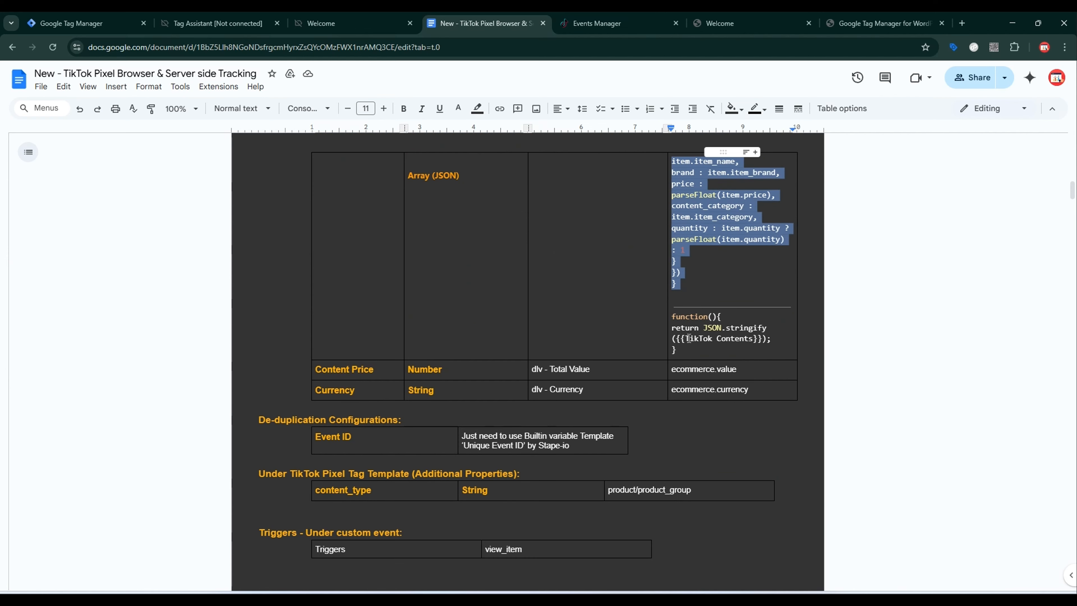
drag(686, 338, 754, 339)
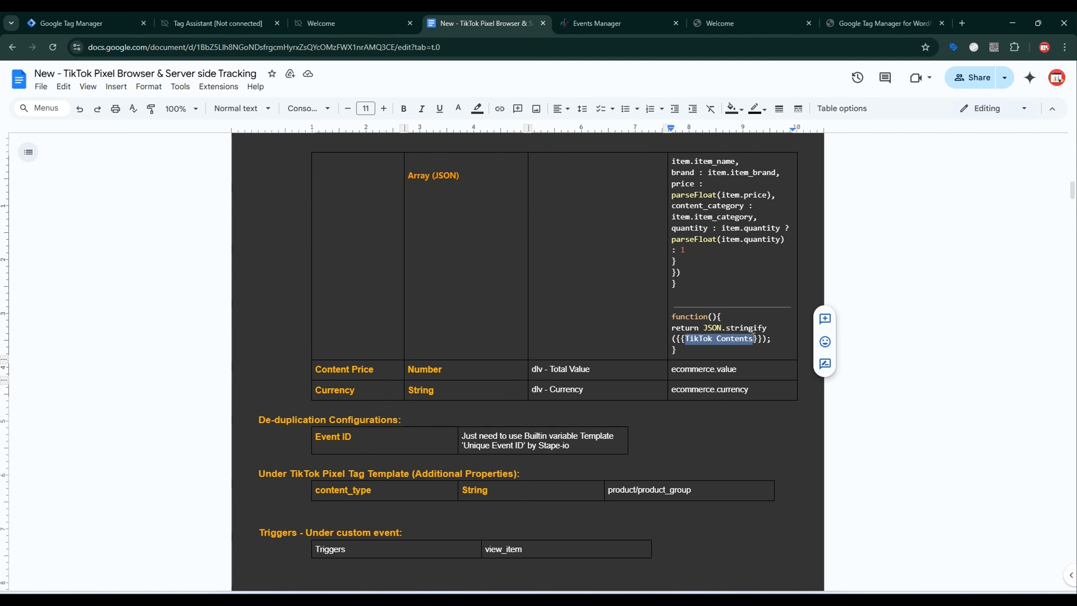
click(84, 23)
click(1019, 81)
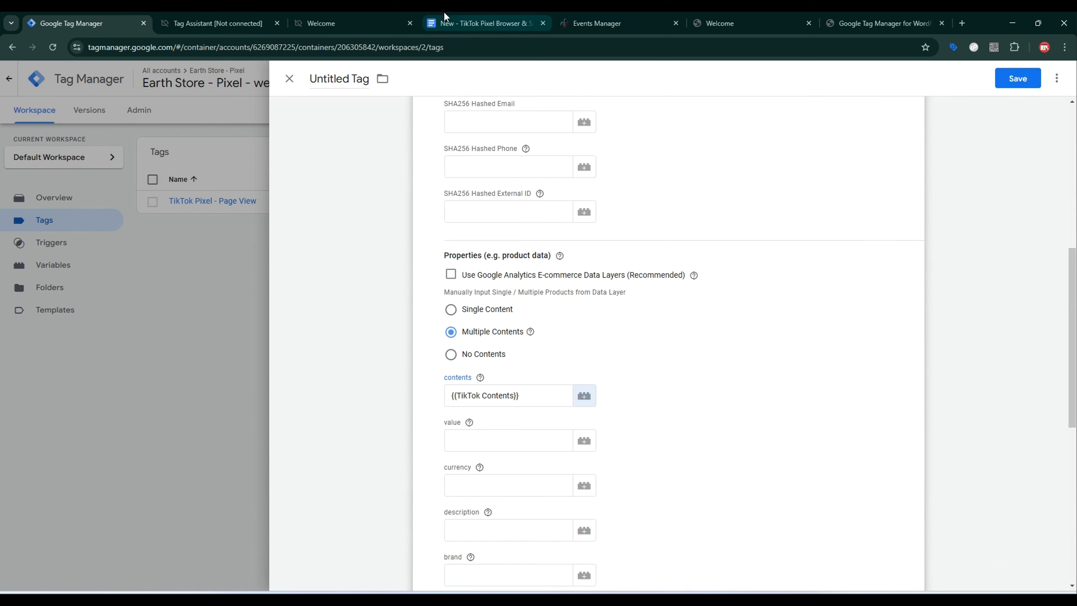
Review the contents row's parameter types in the Google Docs guide and clear the tag's contents parameter in Google Tag Manager.
click(483, 23)
scroll(521, 305, up, 6)
scroll(533, 301, down, 5)
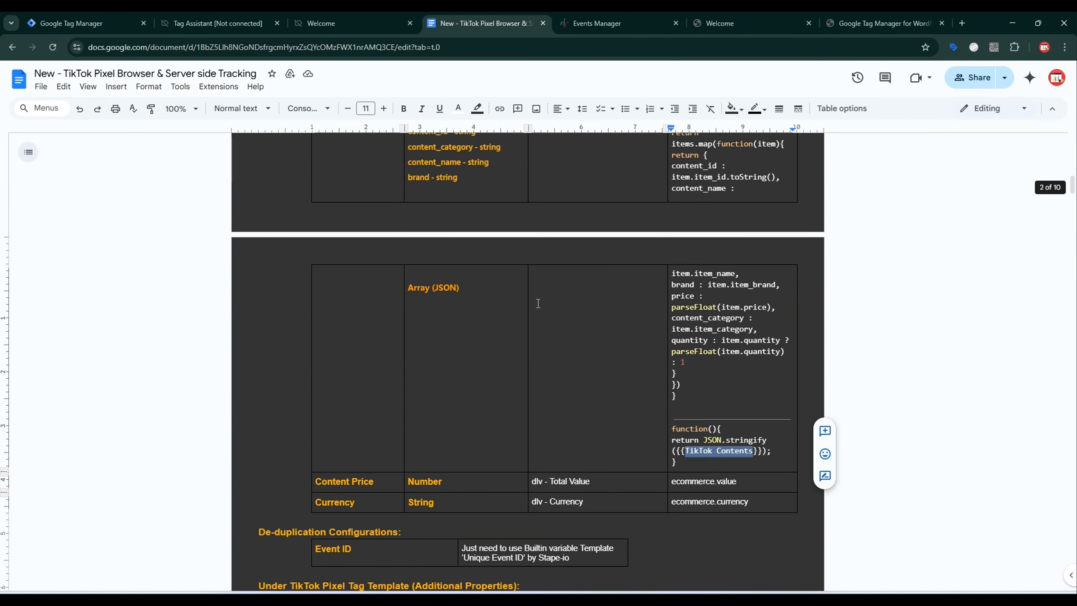
scroll(539, 301, up, 4)
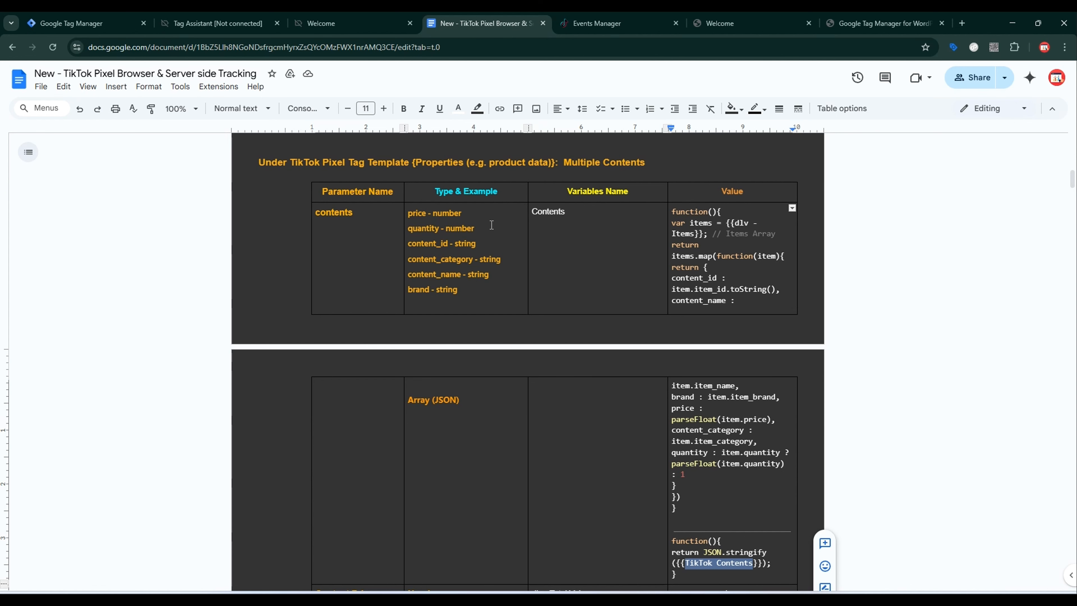
click(87, 23)
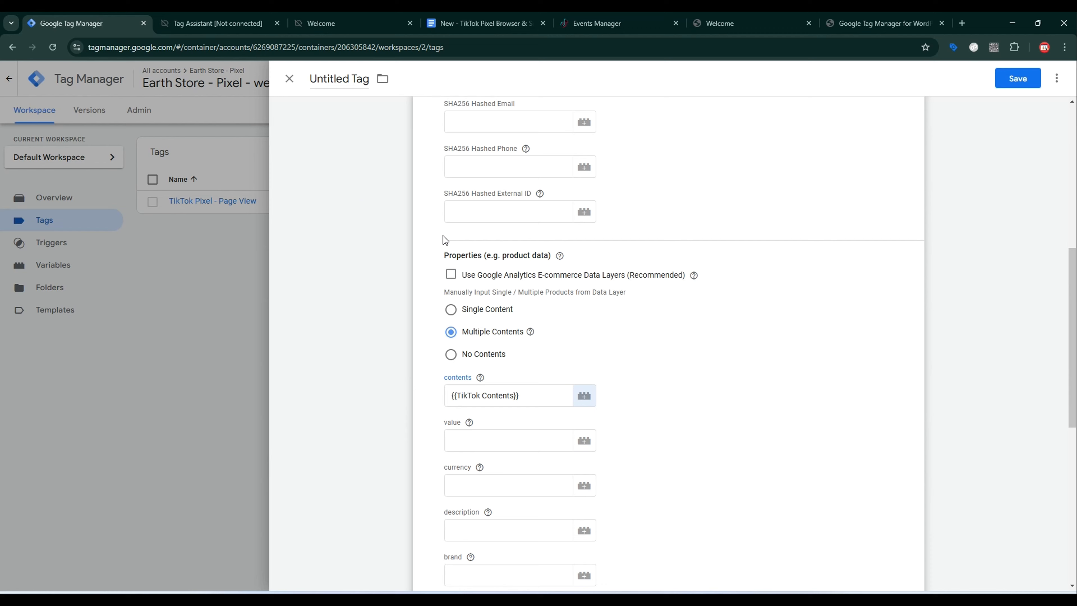
click(476, 387)
key(ctrl+a)
key(BackSpace)
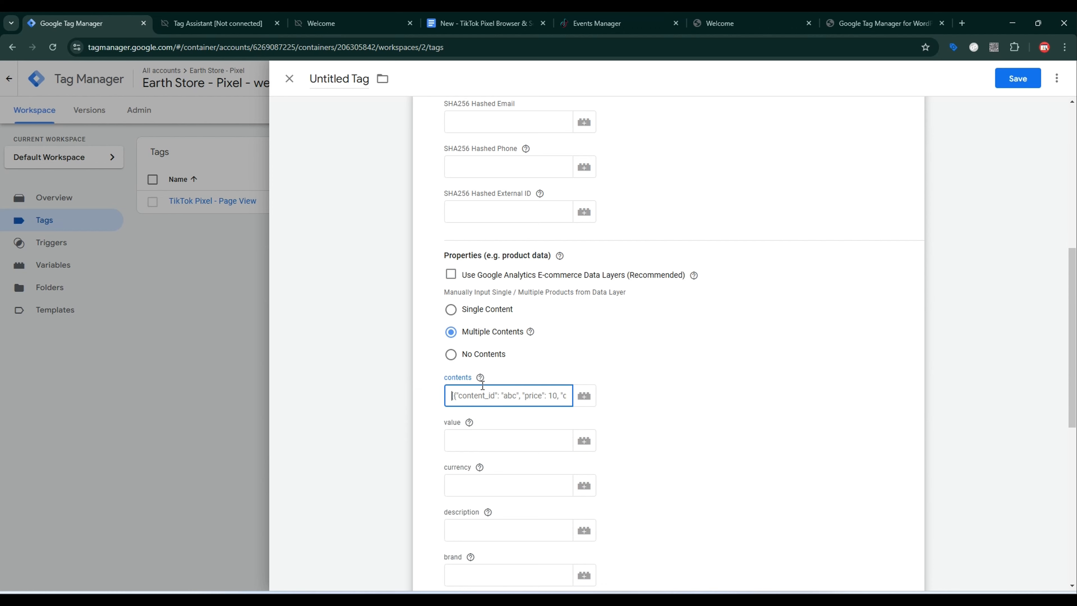
click(478, 366)
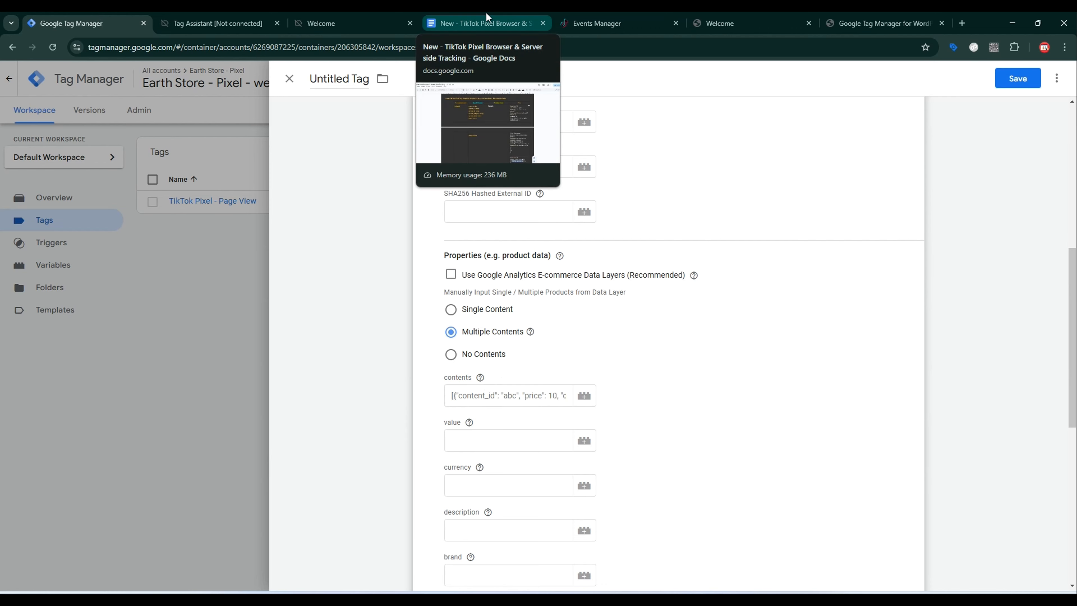
Copy the JSON.stringify function that wraps {{TikTok Contents}} from the contents row of the Google Docs guide.
click(486, 23)
scroll(675, 372, down, 4)
click(675, 373)
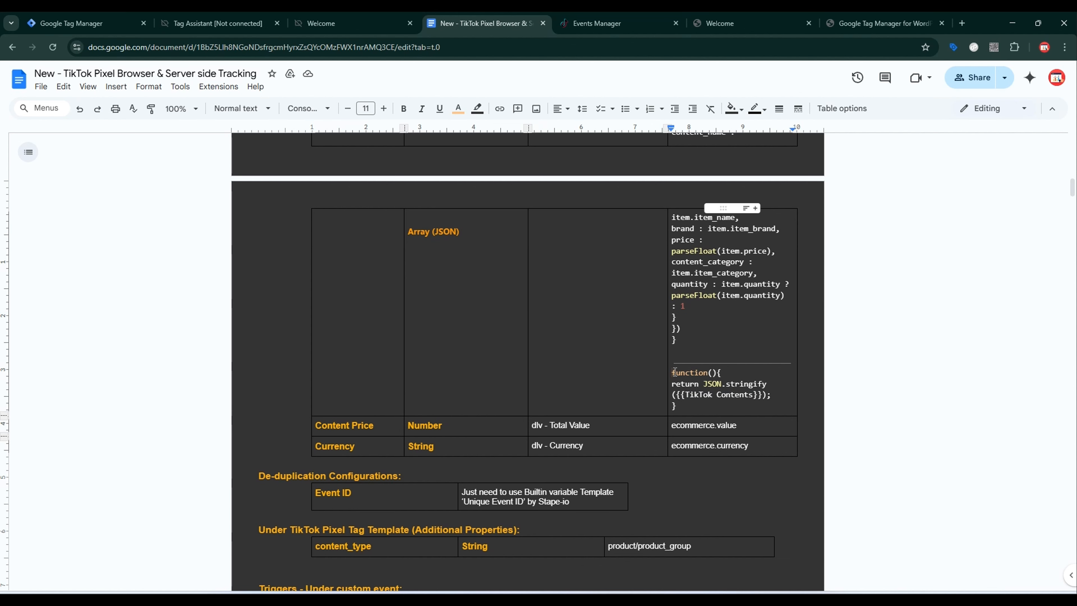
drag(674, 372, 677, 406)
key(ctrl+c)
In Google Tag Manager, create a Custom JavaScript variable for the contents parameter containing the copied JSON.stringify function.
click(72, 23)
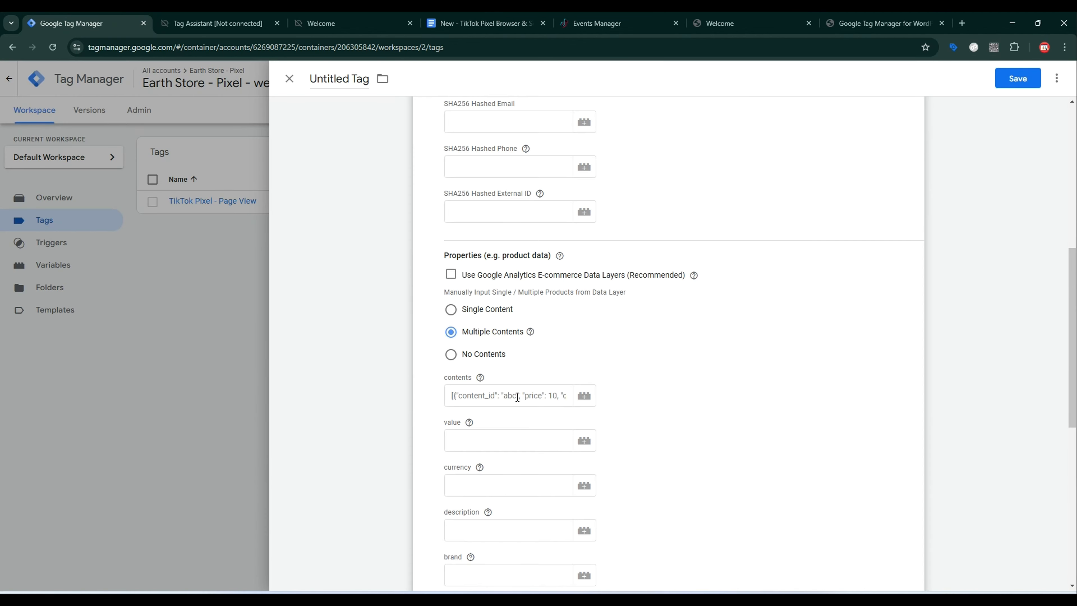
click(579, 401)
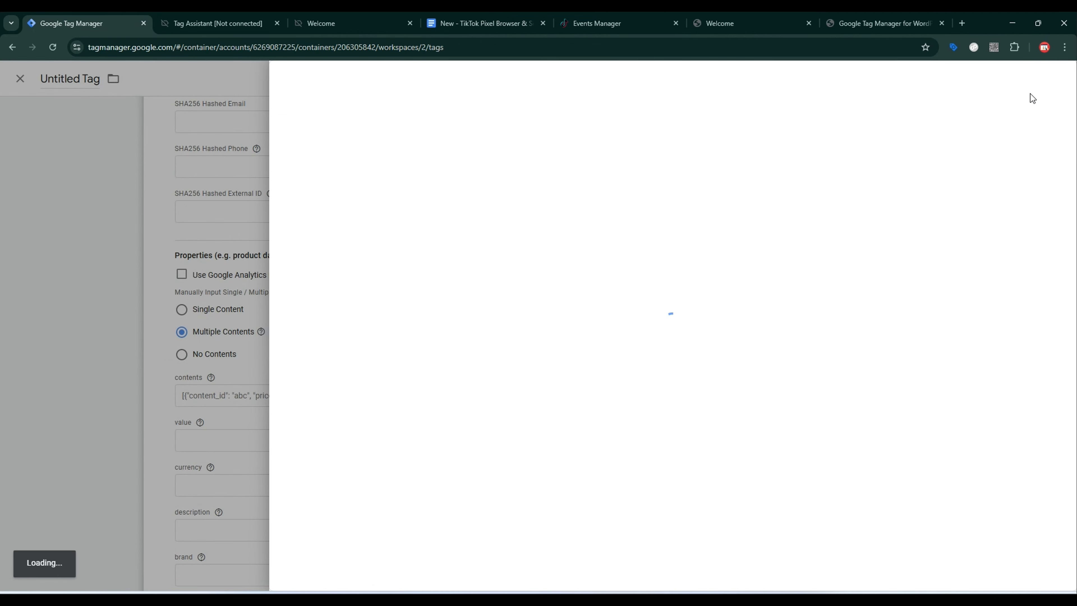
click(1030, 79)
click(728, 174)
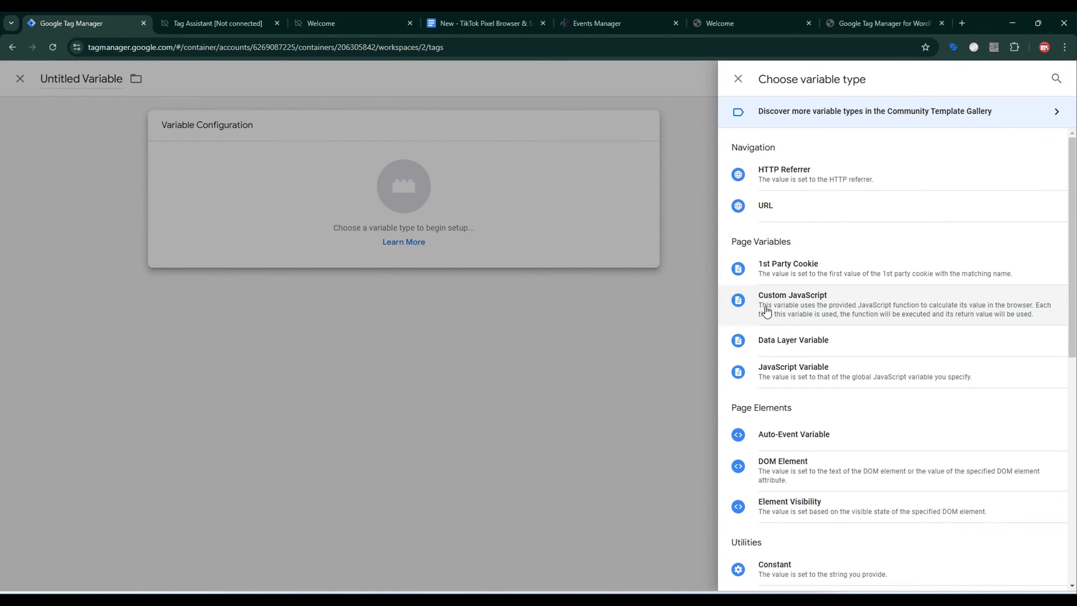
click(767, 312)
click(509, 259)
key(ctrl+v)
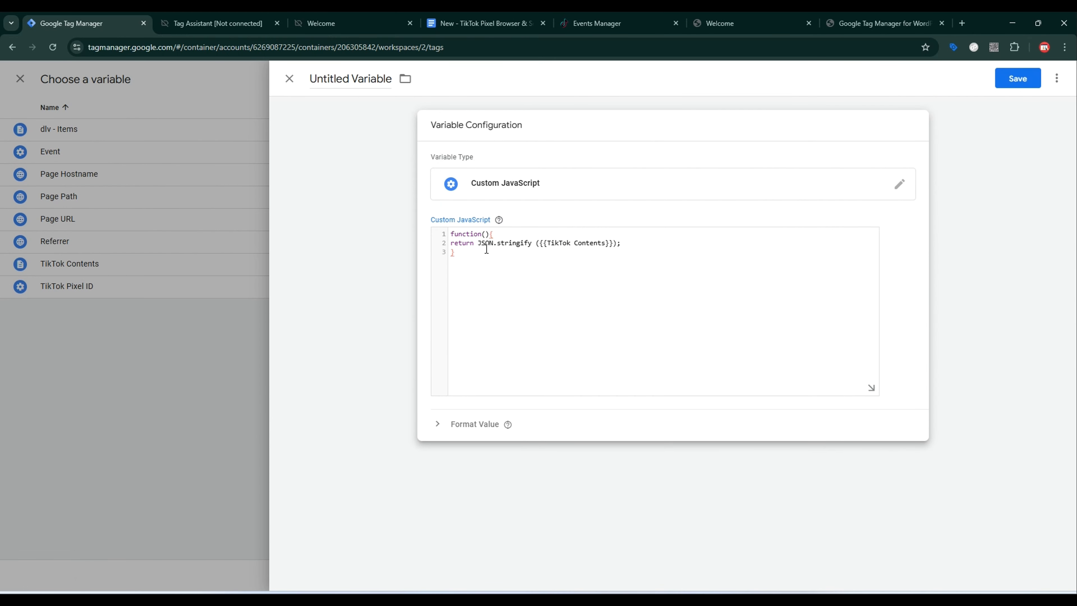
Reinsert the {{TikTok Contents}} reference inside JSON.stringify by choosing it from the suggested variables.
drag(538, 242, 612, 242)
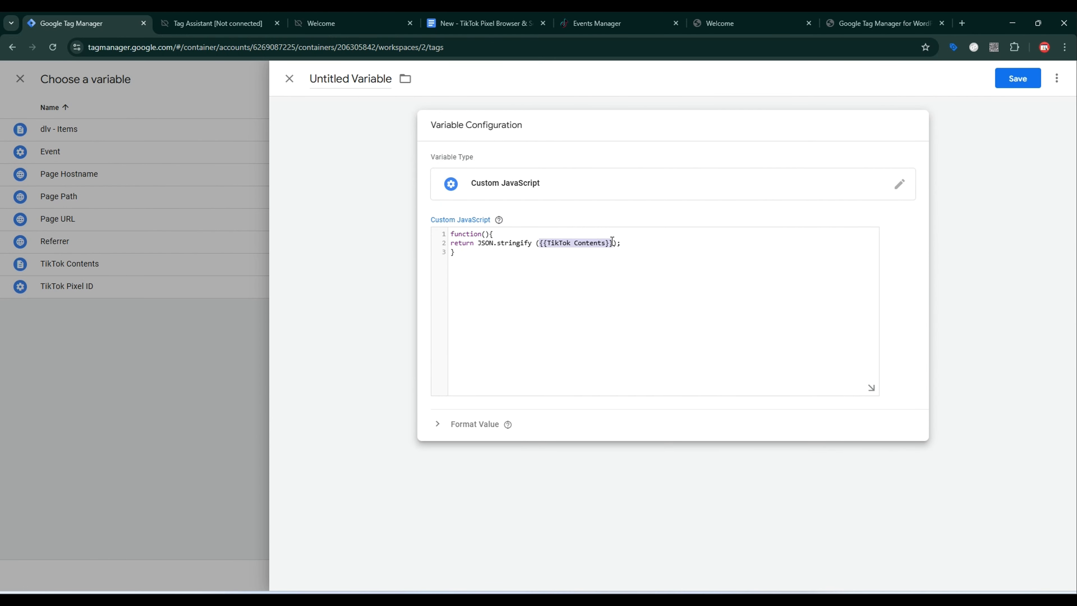
text({{)
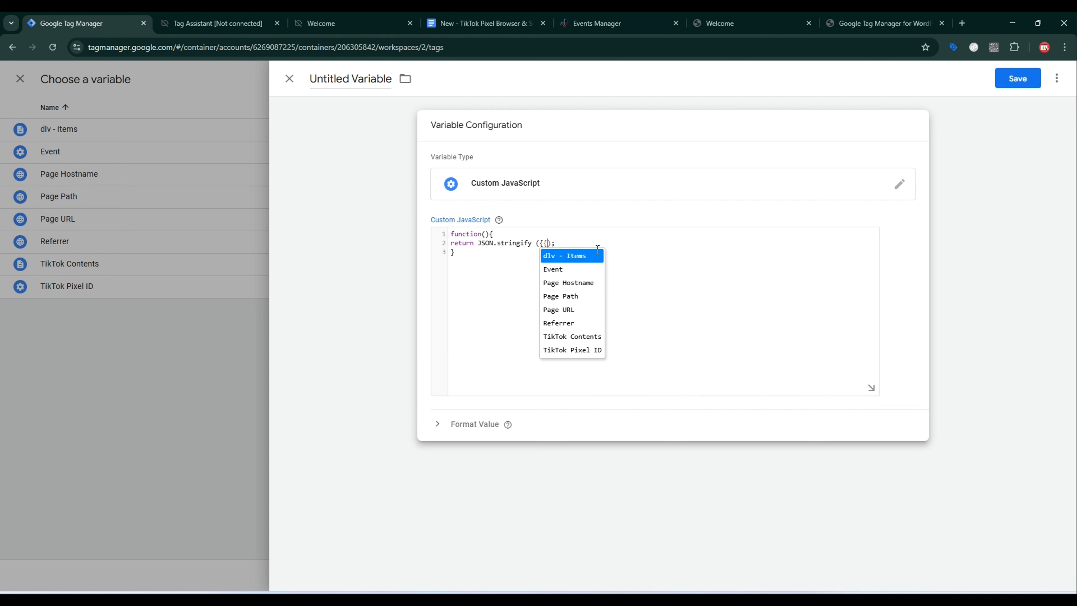
click(593, 336)
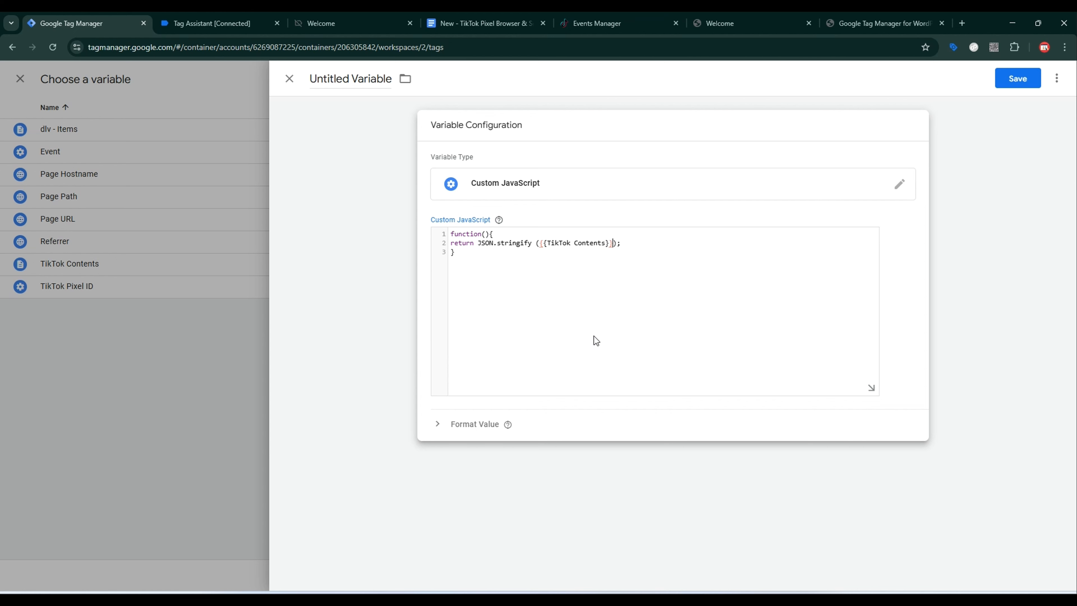
Name the new Custom JavaScript variable "Contents" and save it into the tag's contents parameter.
click(363, 81)
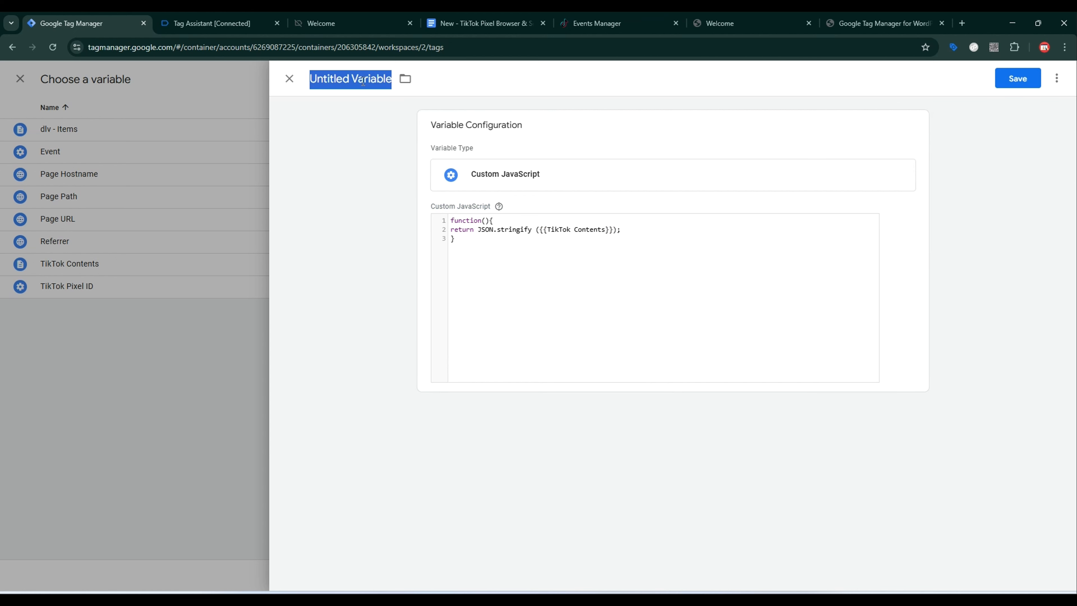
text(cON)
key(BackSpace)
key(BackSpace)
key(BackSpace)
text(Con)
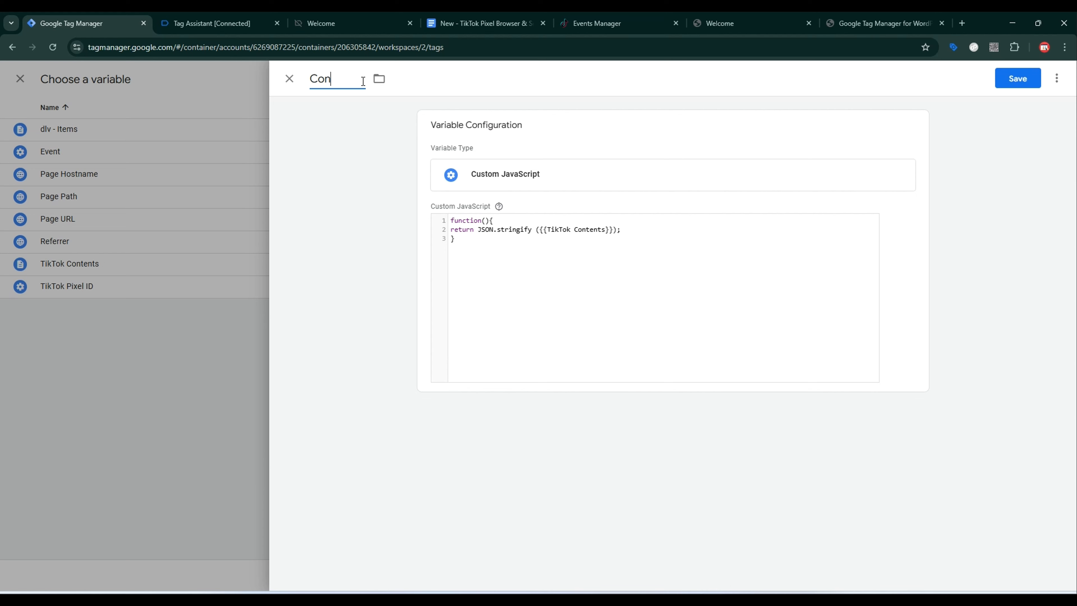
text(tents)
click(1017, 78)
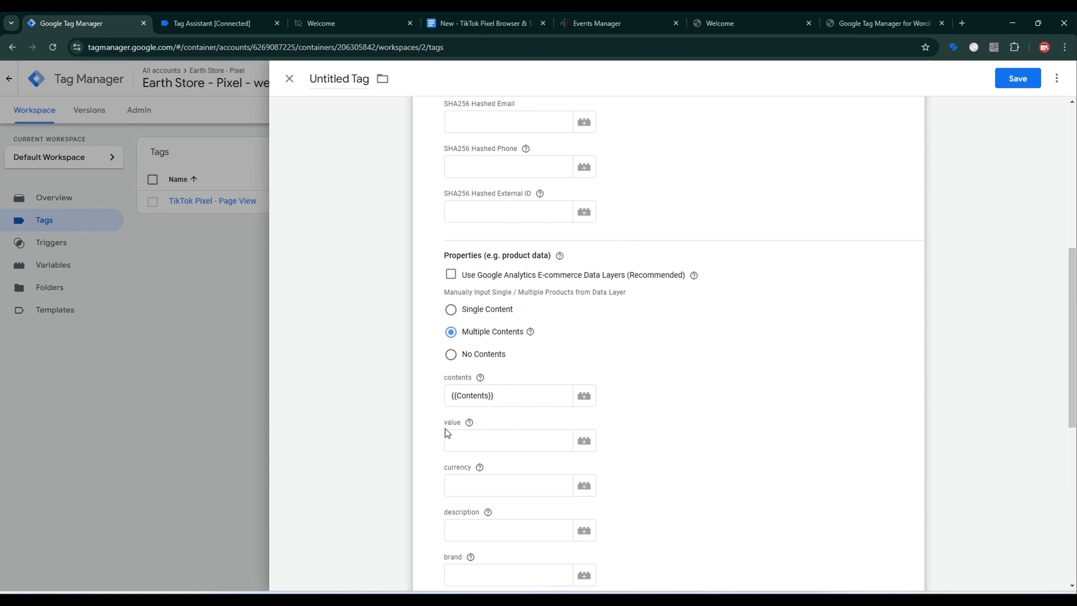
Copy the value ecommerce.value from the Content Price row of the Google Docs guide.
mouse_move(475, 421)
click(458, 17)
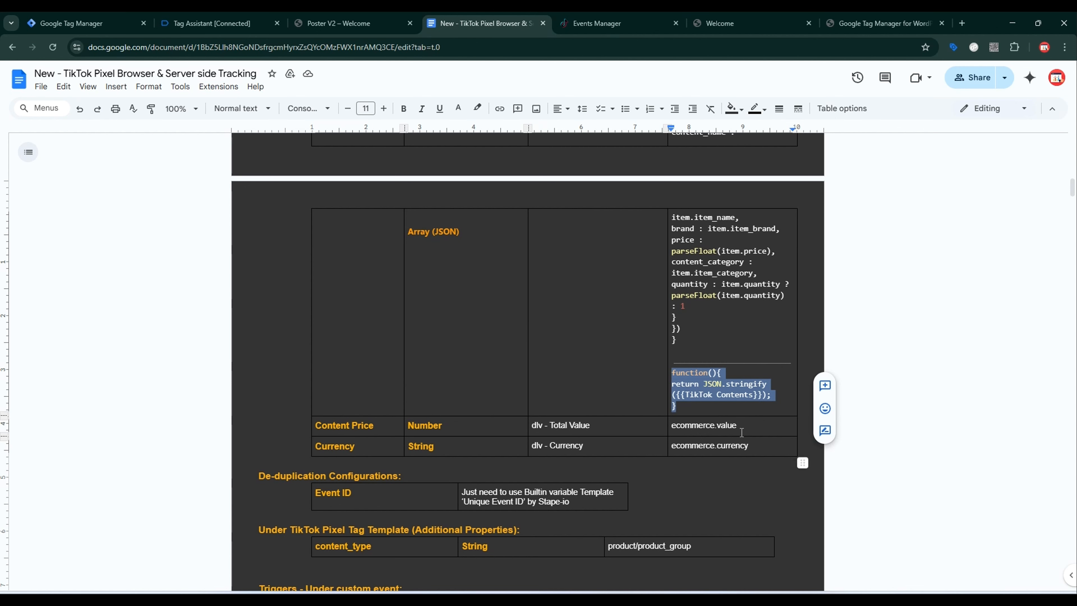
triple_click(727, 426)
In Google Tag Manager, create a Data Layer Variable for the value parameter with the data layer variable name ecommerce.value.
click(72, 23)
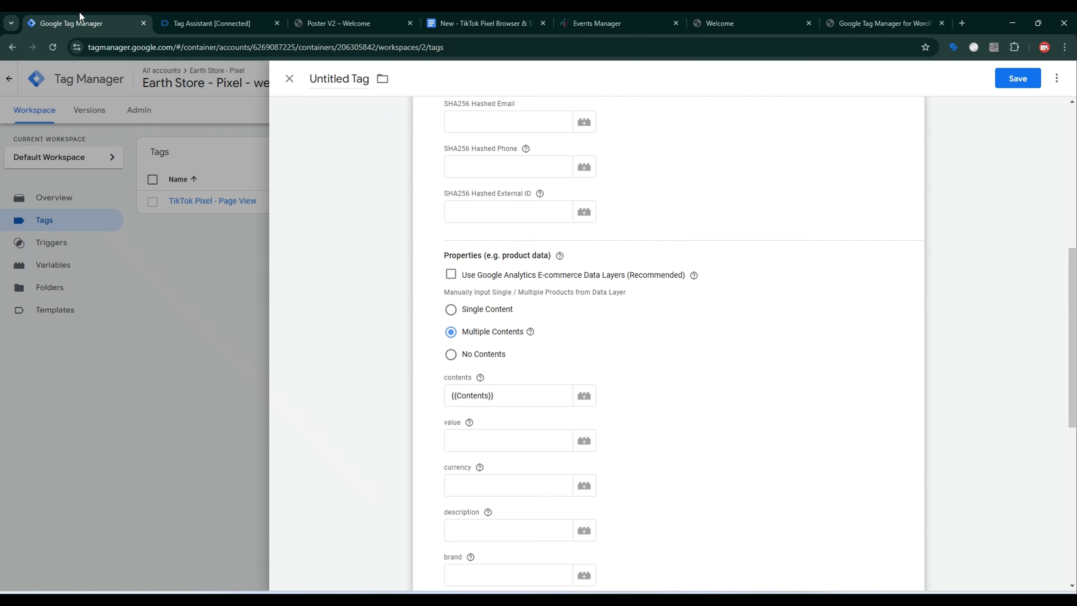
click(584, 444)
click(1056, 79)
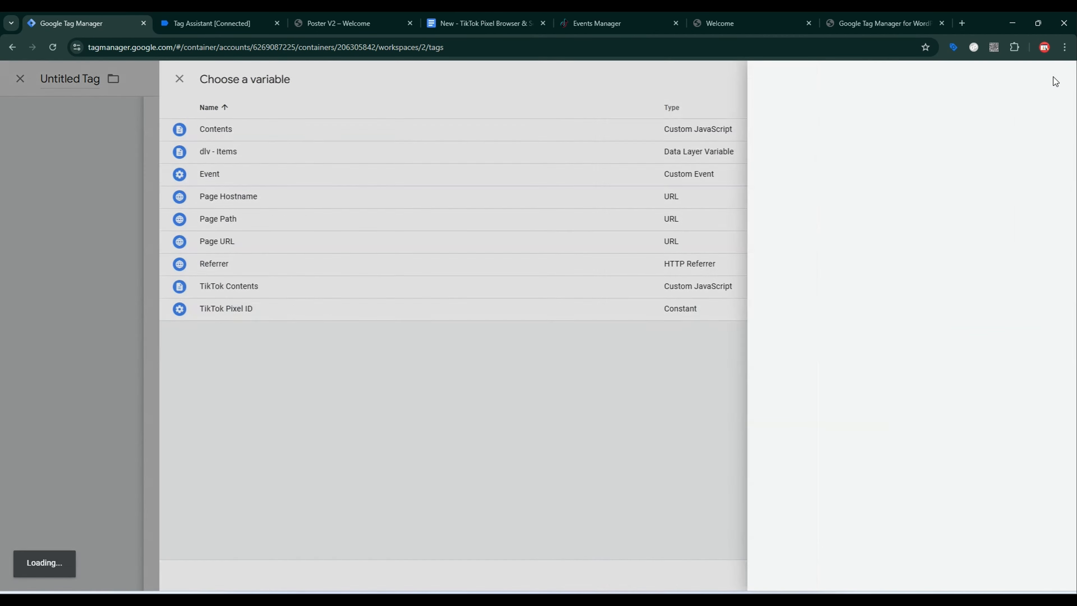
click(659, 146)
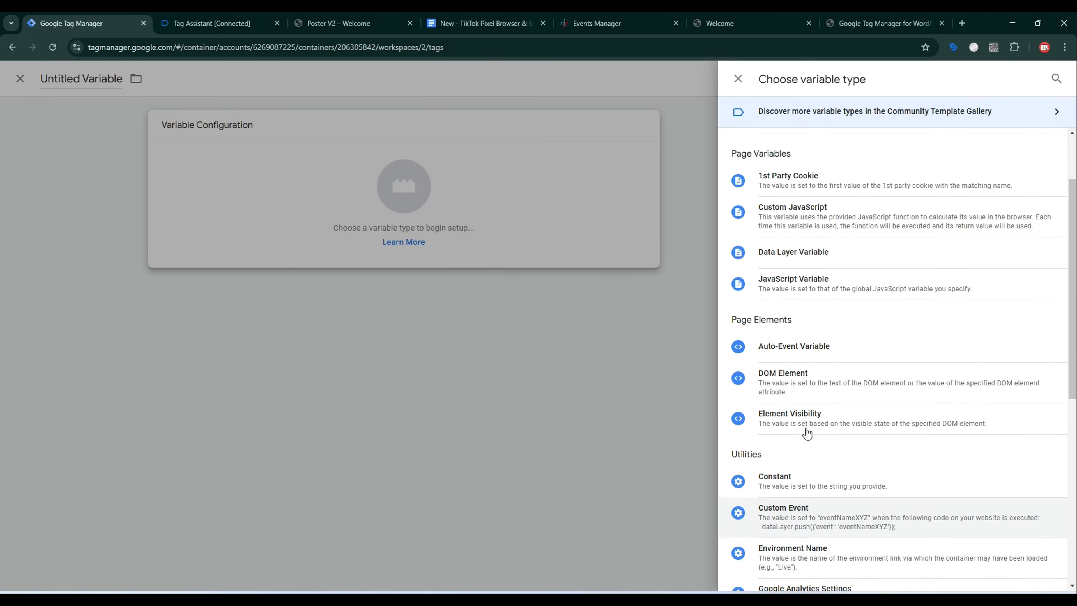
click(765, 339)
click(459, 238)
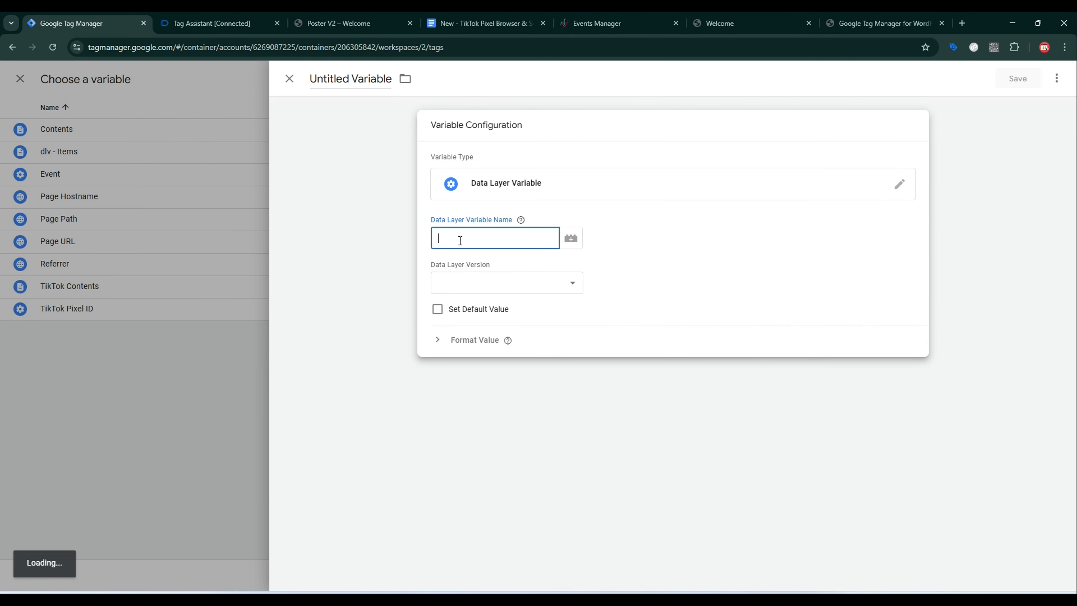
key(ctrl+v)
Name the new variable "dlv - Total Value", copied from the Content Price row of the Google Docs guide, and save it into the value parameter.
click(453, 15)
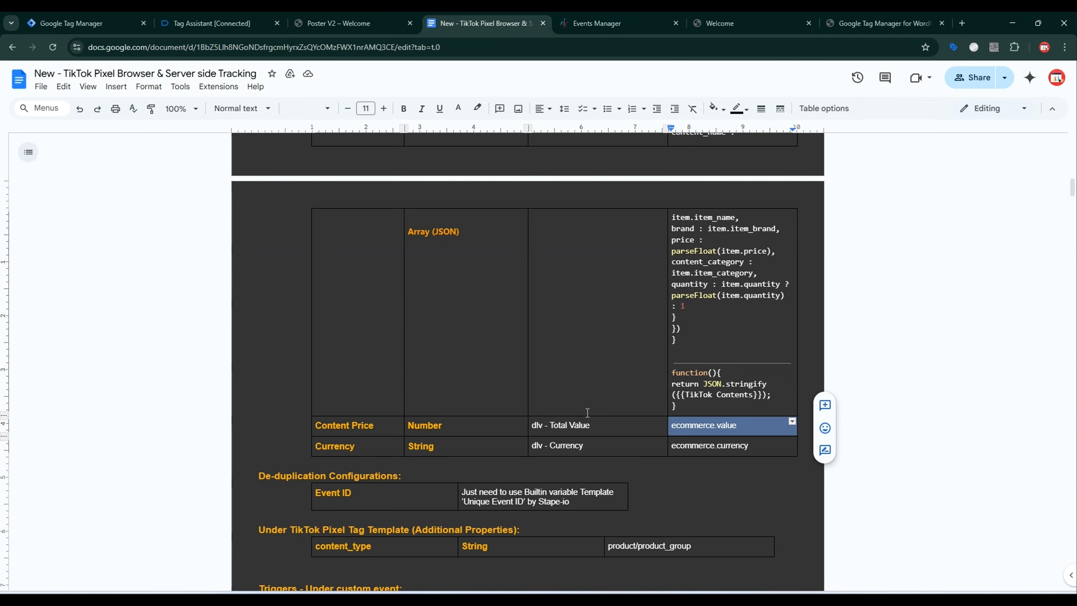
drag(594, 425, 535, 424)
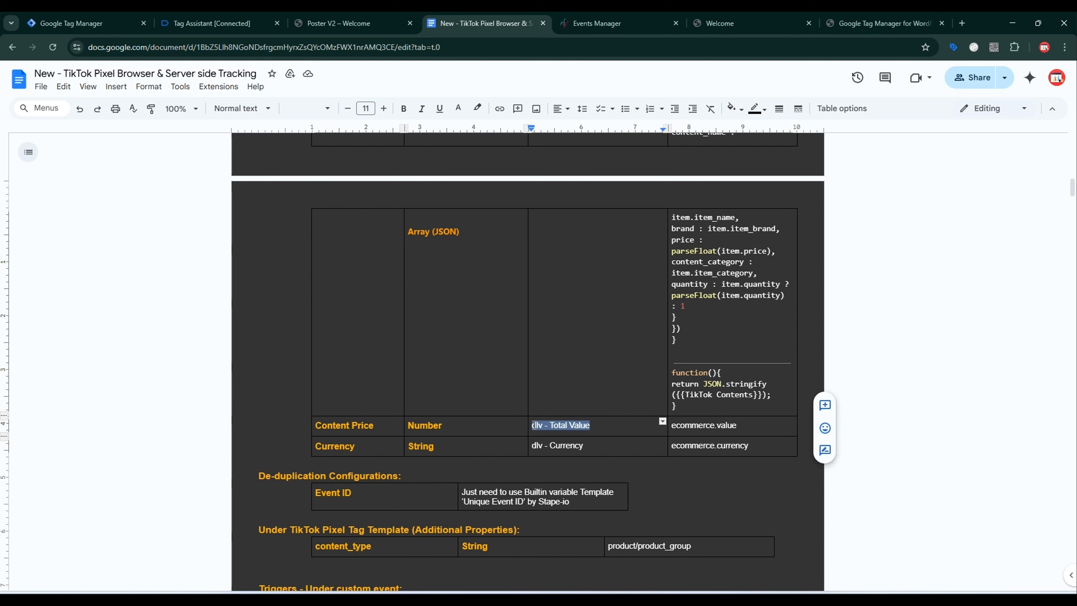
key(ctrl+c)
click(85, 23)
click(363, 87)
key(ctrl+v)
click(1016, 79)
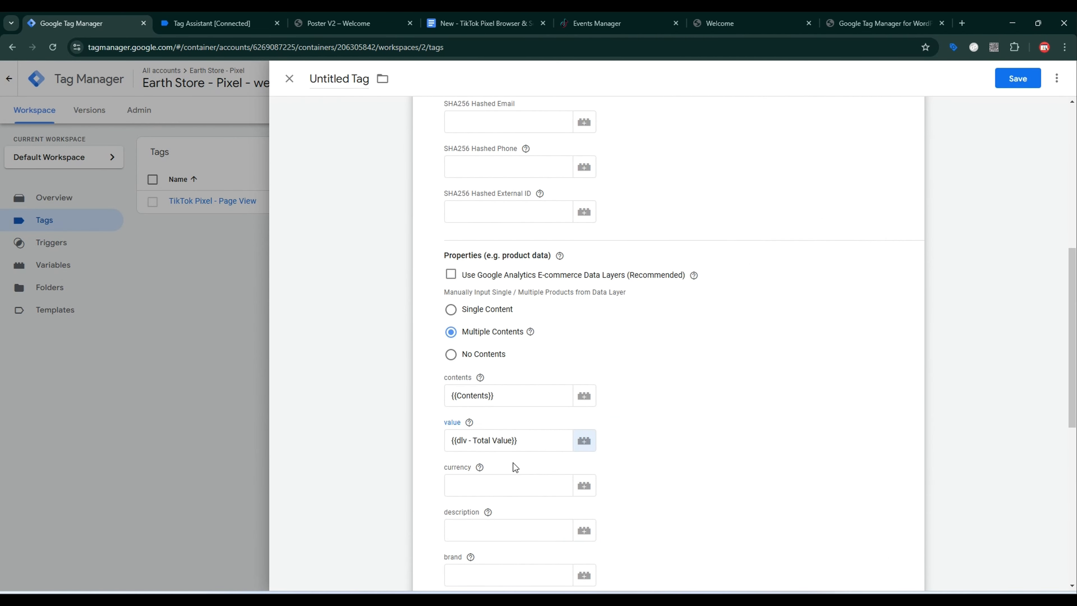
In Tag Assistant, examine the ecommerce object and its currency key in the latest select_item event's data layer push.
click(209, 23)
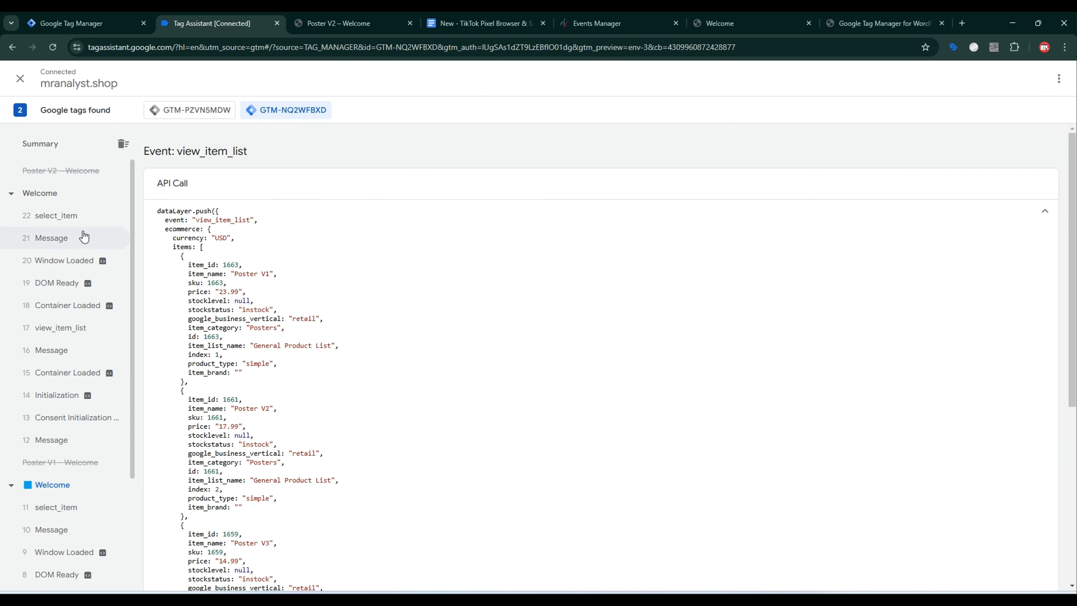
click(72, 215)
drag(165, 229, 204, 233)
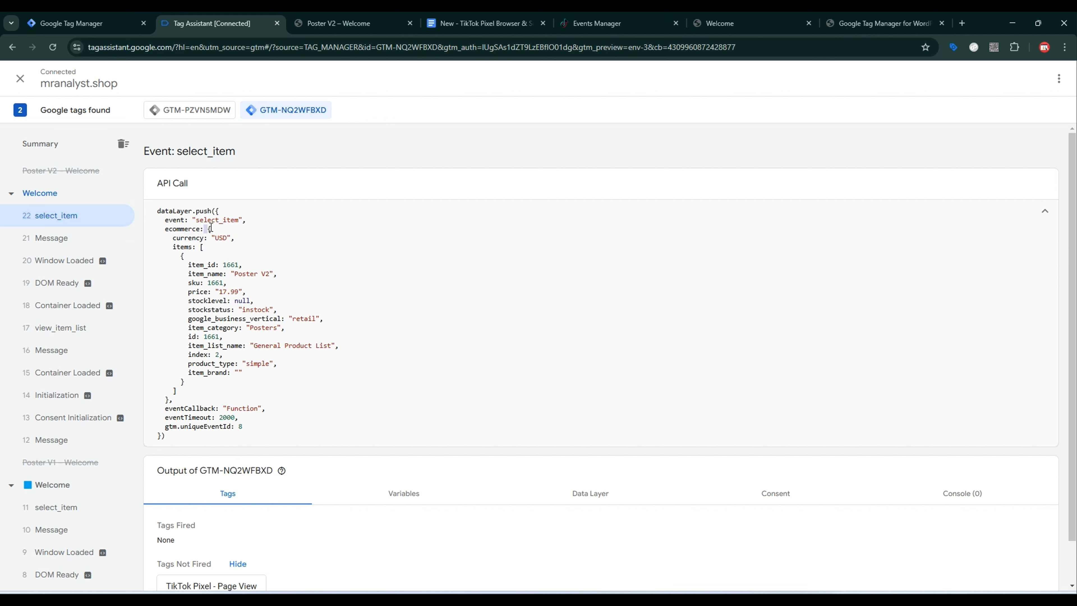
drag(204, 230, 224, 253)
click(201, 237)
Copy ecommerce.currency from the Google Docs guide and use it as the name of a new Data Layer Variable for Google Tag Manager's currency parameter.
click(70, 23)
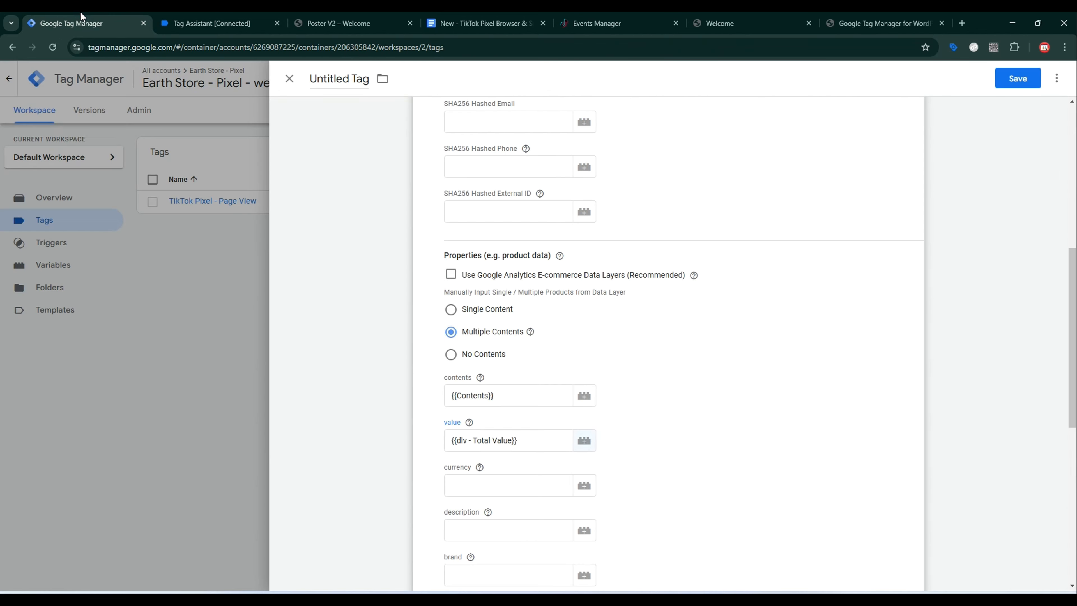
click(483, 23)
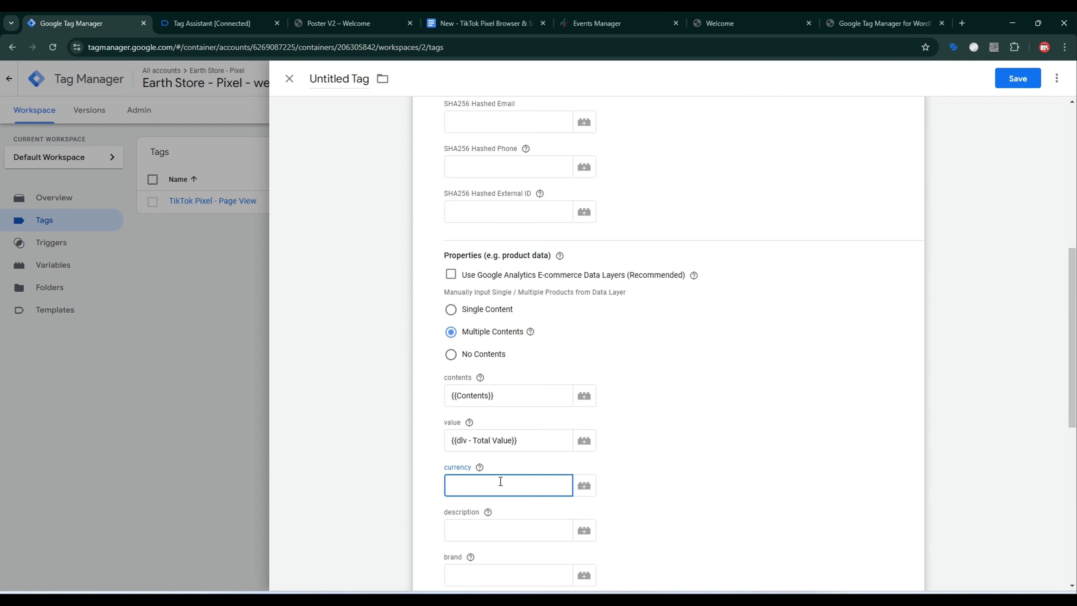
click(591, 489)
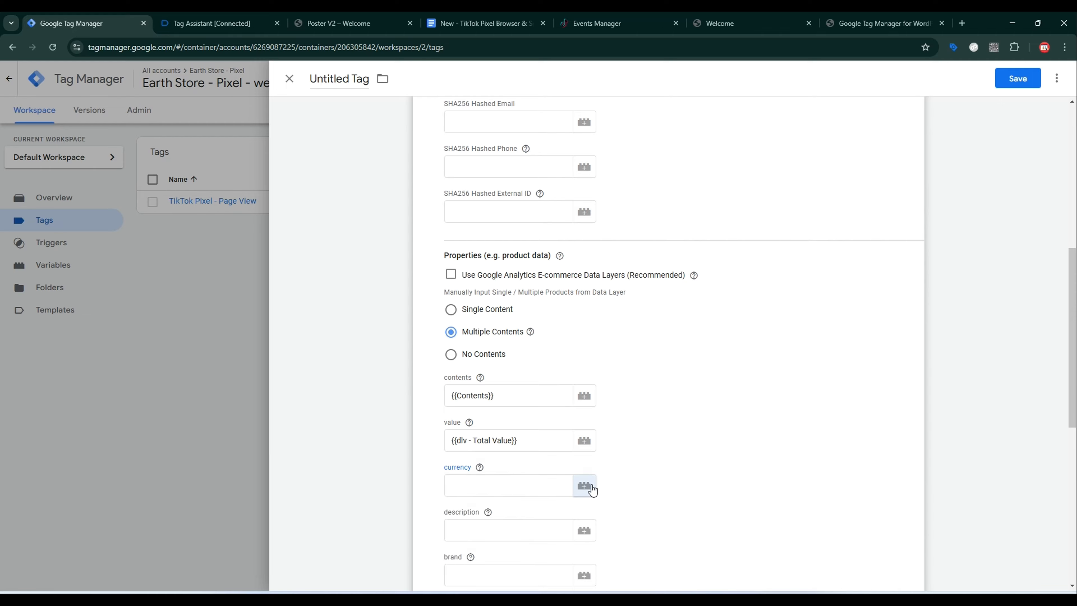
click(1058, 83)
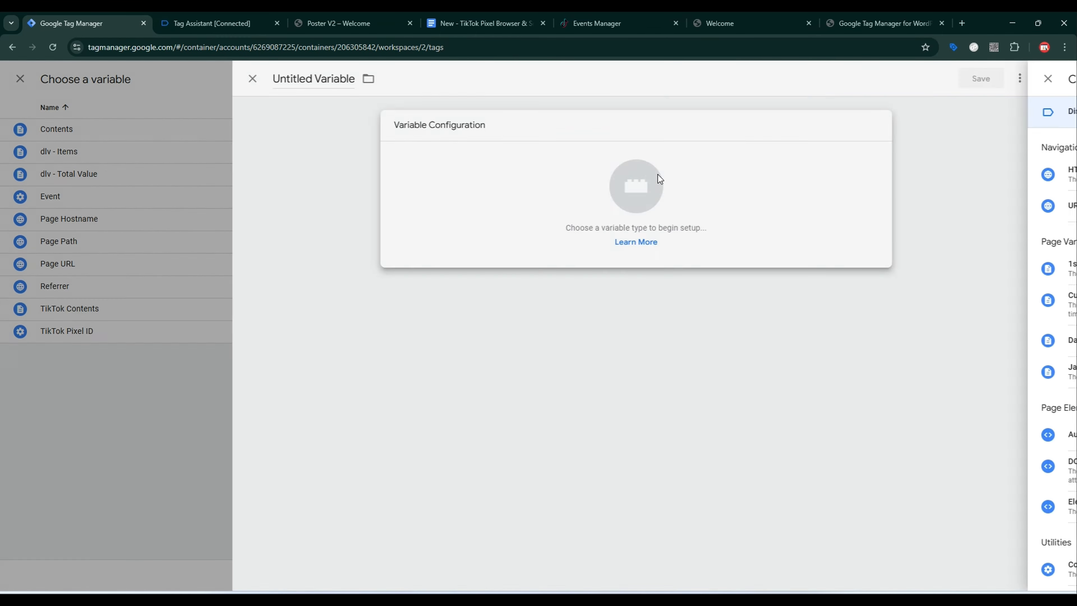
click(657, 174)
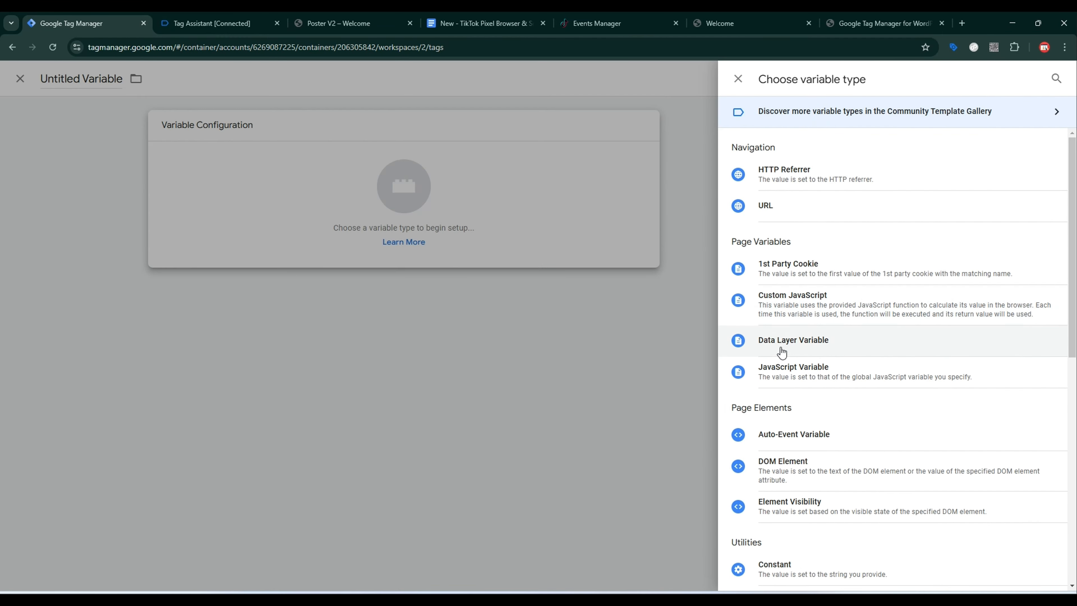
click(784, 341)
key(ctrl+v)
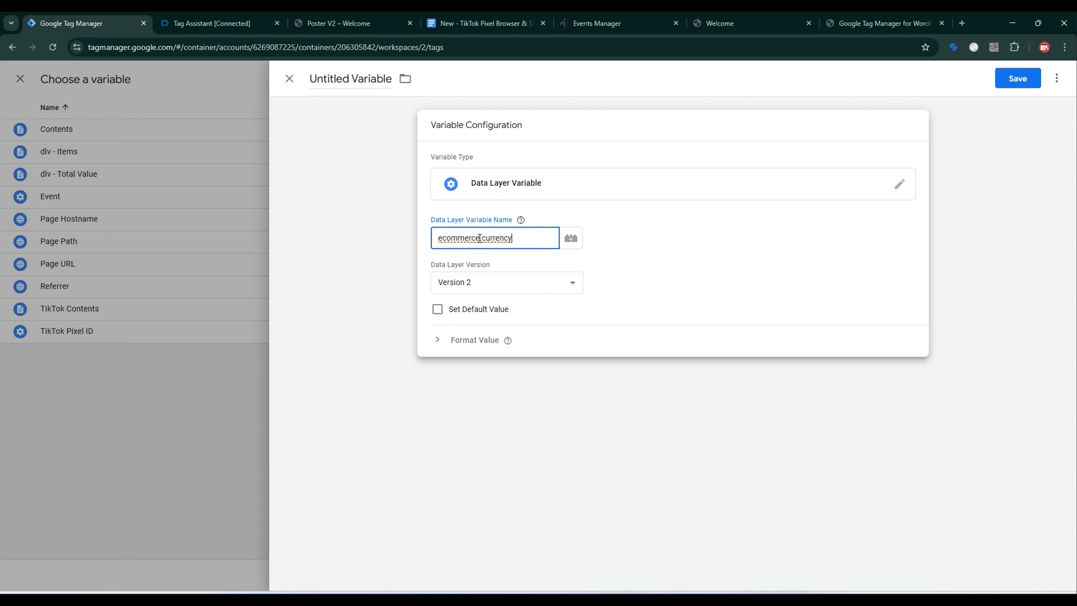
Name the variable "dlv - Currency", copied from the Currency row of the Google Docs guide, and save it into the currency parameter.
click(483, 23)
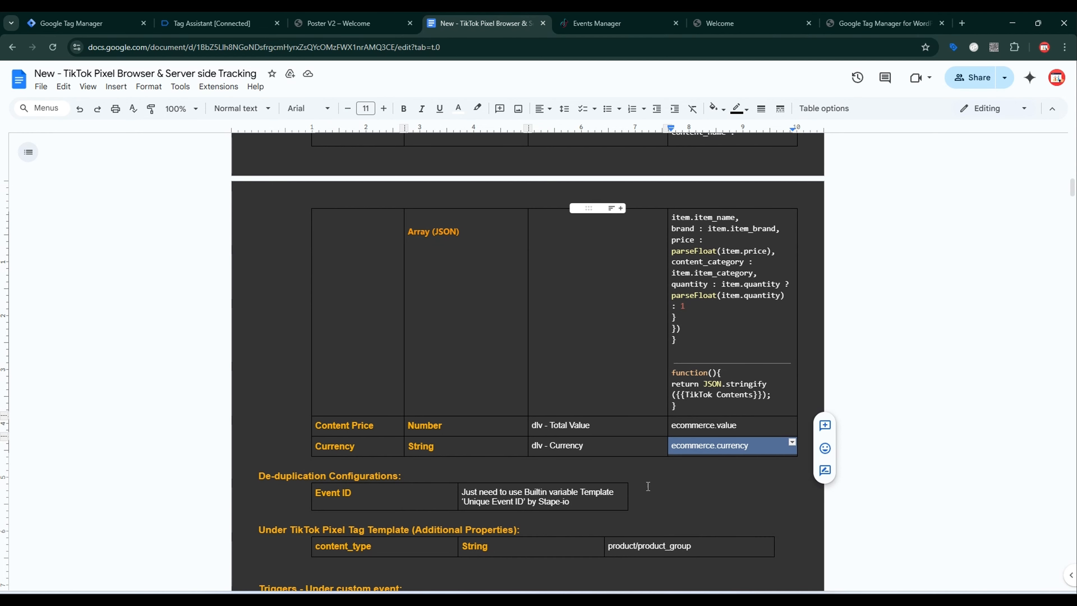
click(100, 23)
click(322, 79)
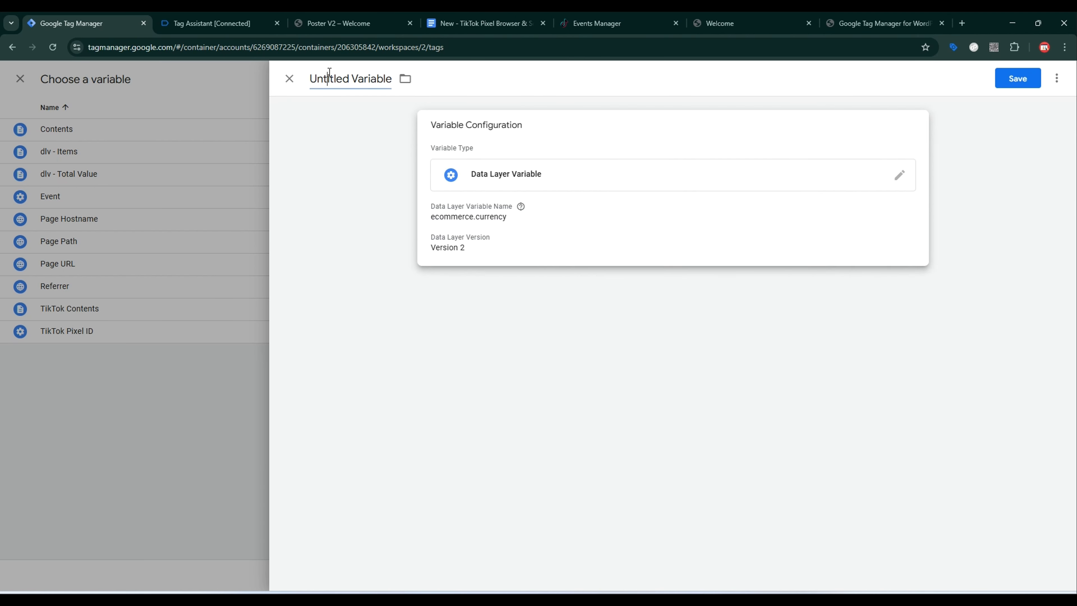
key(ctrl+a)
key(ctrl+v)
click(1012, 81)
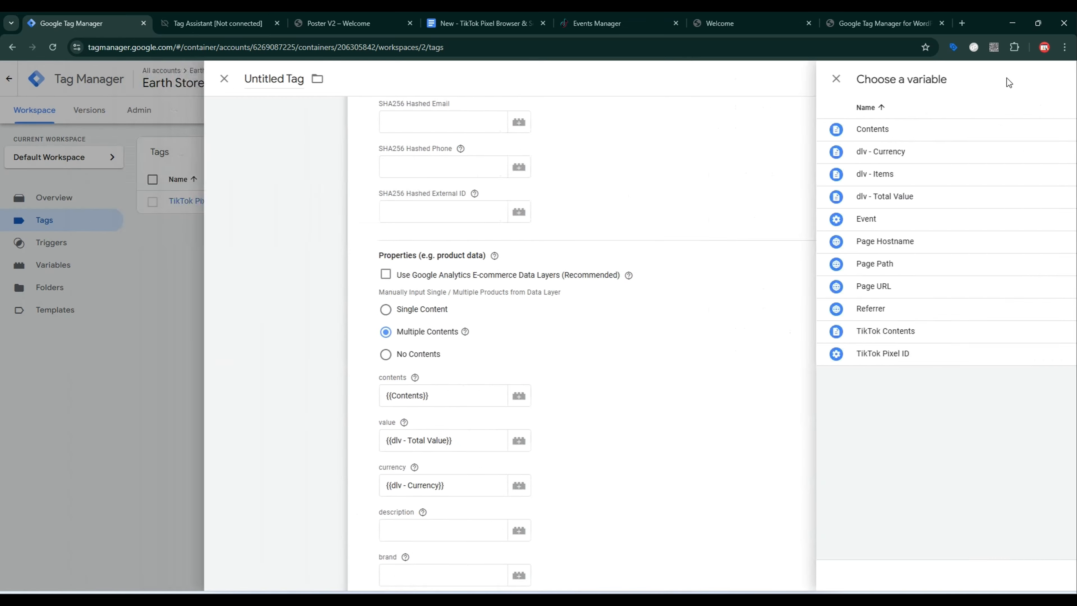
Start a new variable for the Event ID parameter under De-duplication Configurations and look through the available variable types.
scroll(448, 369, down, 8)
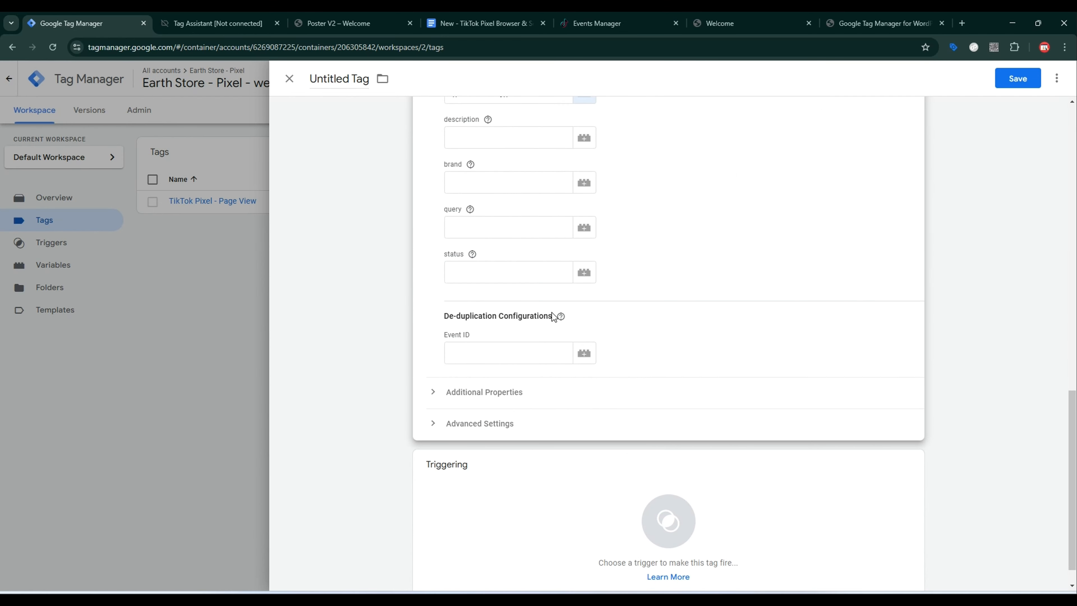
scroll(504, 290, up, 2)
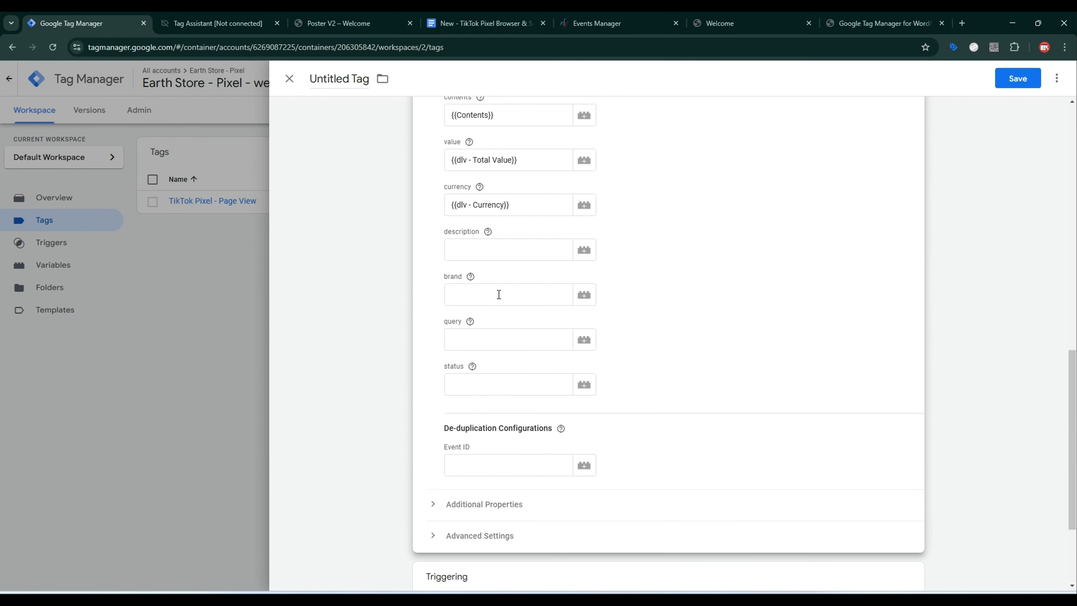
scroll(498, 340, up, 2)
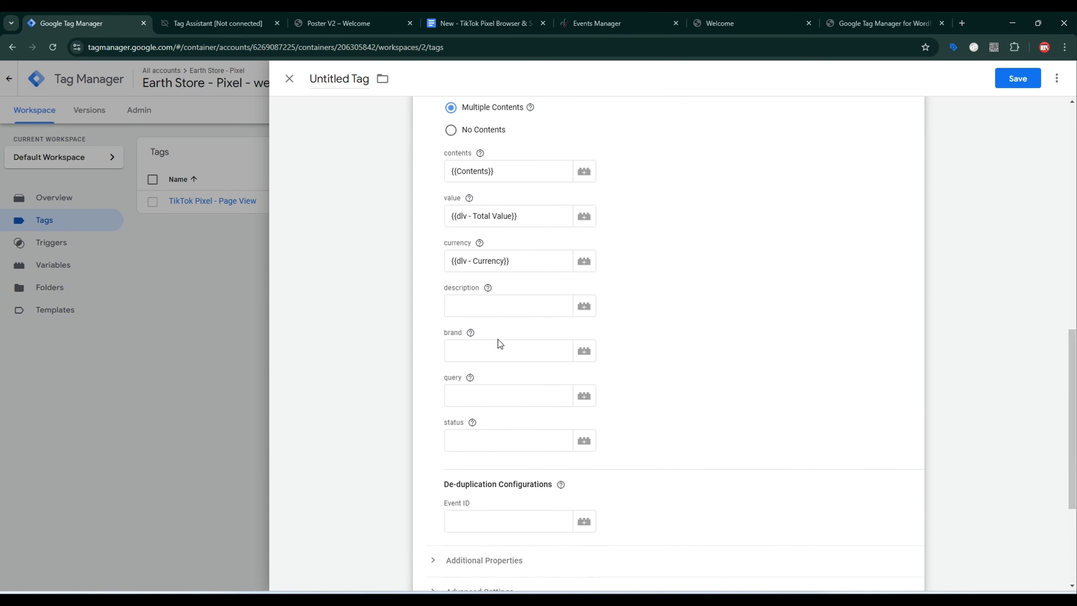
scroll(498, 339, down, 2)
mouse_move(561, 434)
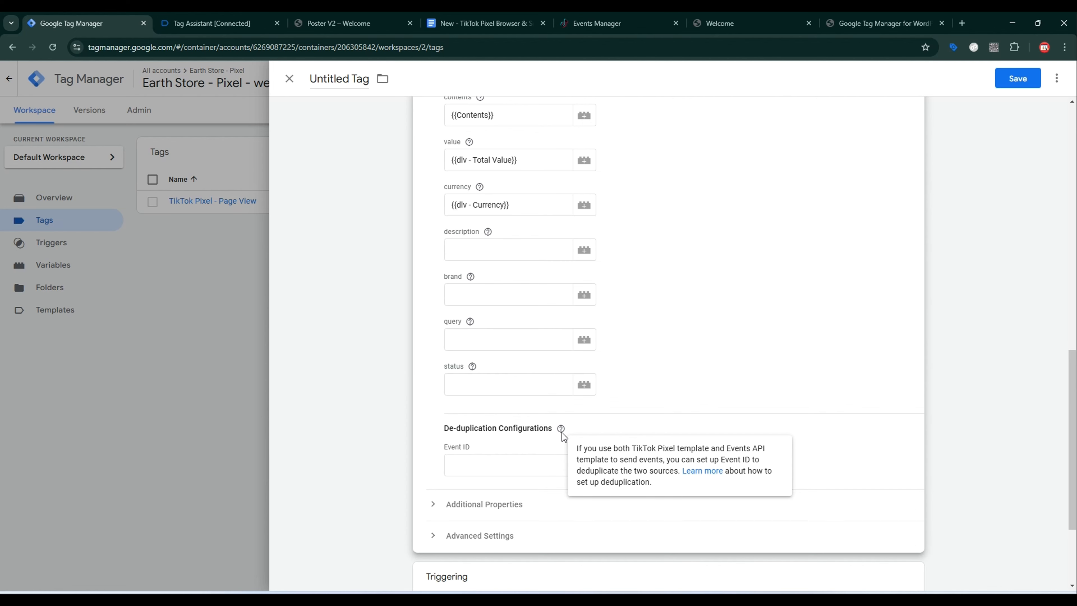
click(522, 464)
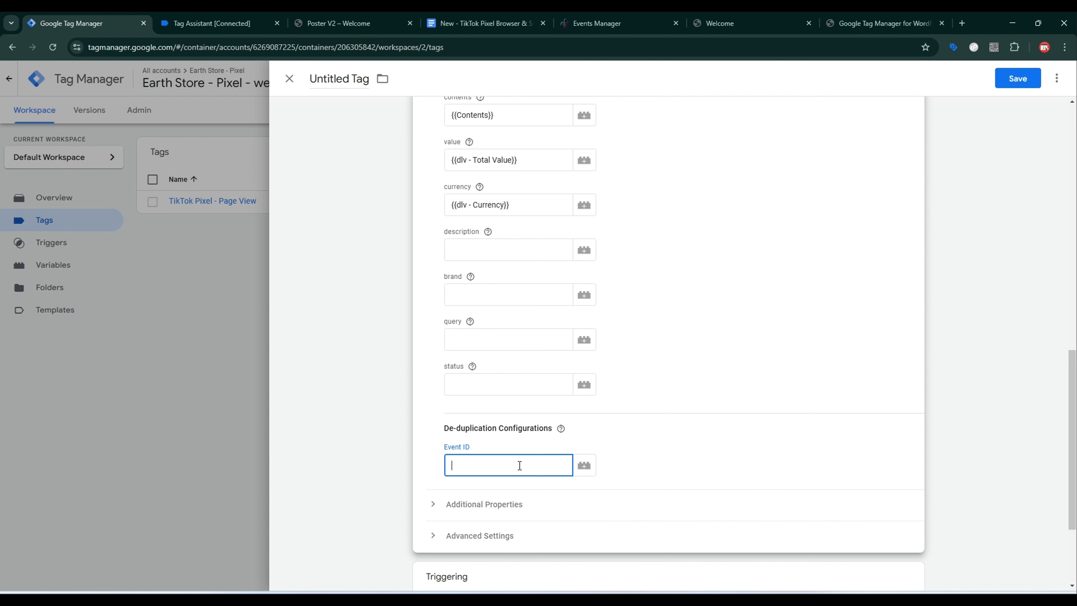
click(589, 469)
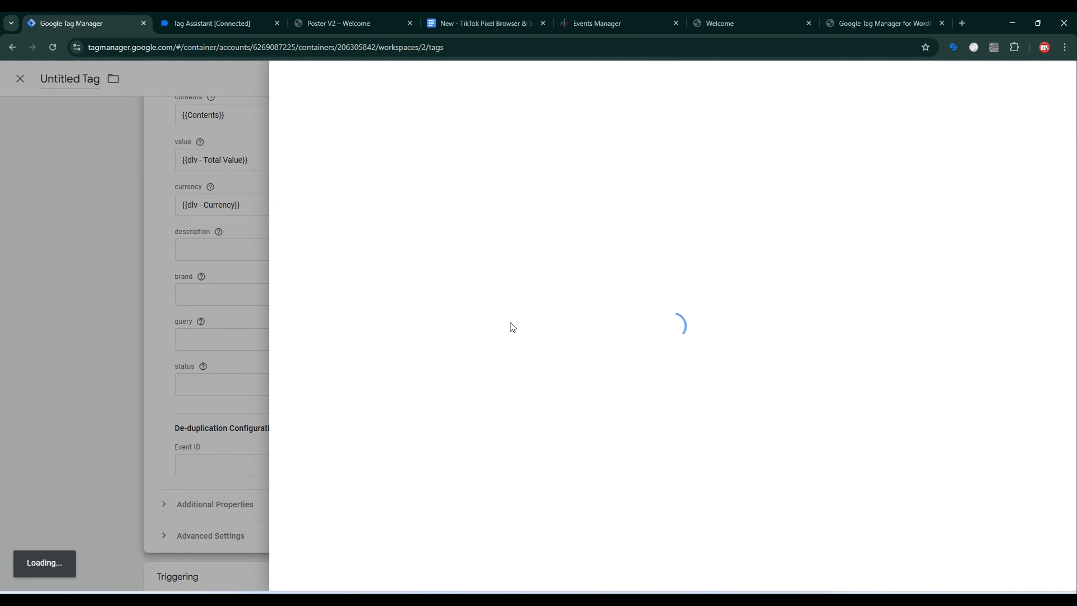
click(1060, 79)
click(622, 178)
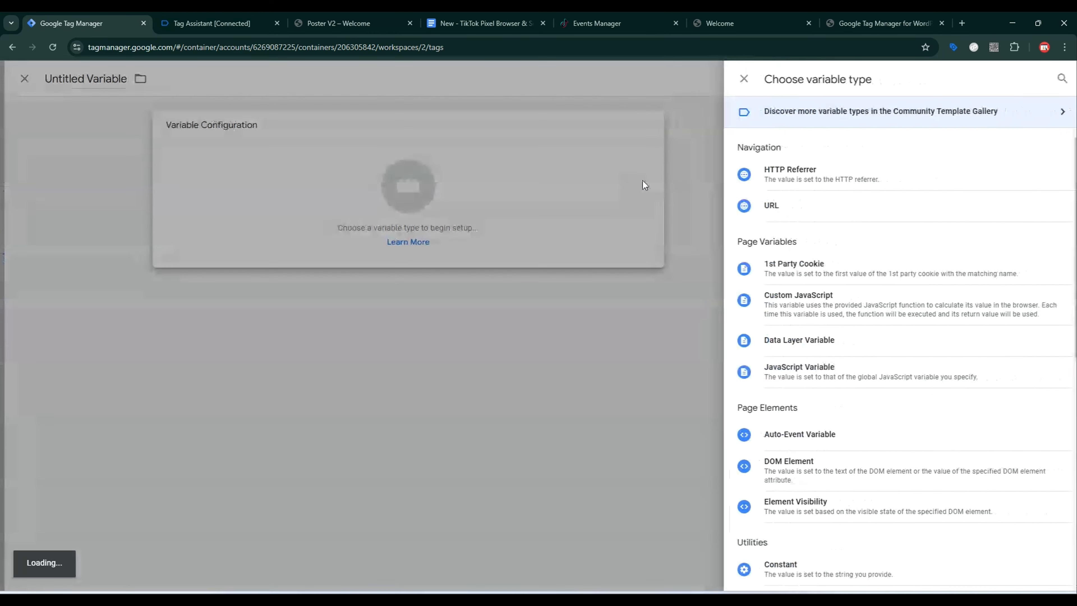
scroll(765, 346, down, 10)
scroll(767, 348, up, 10)
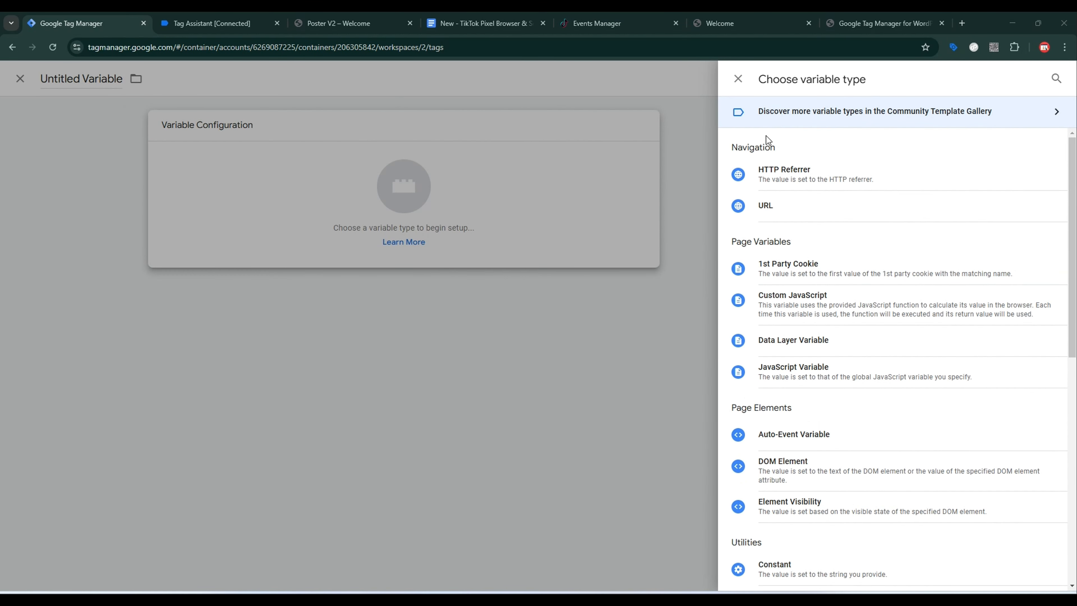
Search the Community Template Gallery for "event" and add the Unique Event ID template by stape-io to the workspace.
click(1032, 123)
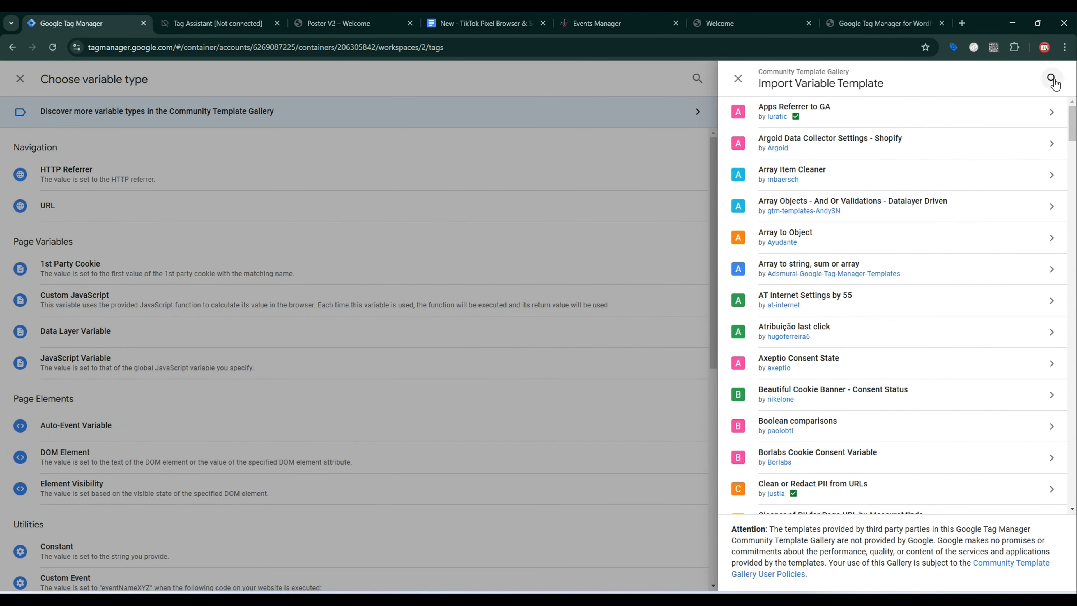
click(1054, 79)
text(event)
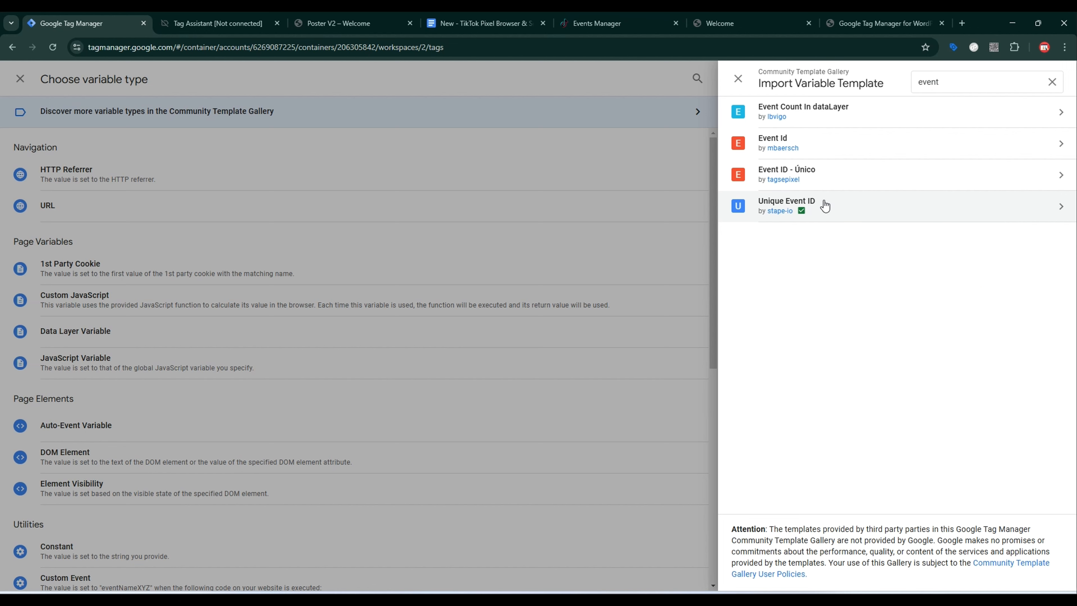
click(845, 207)
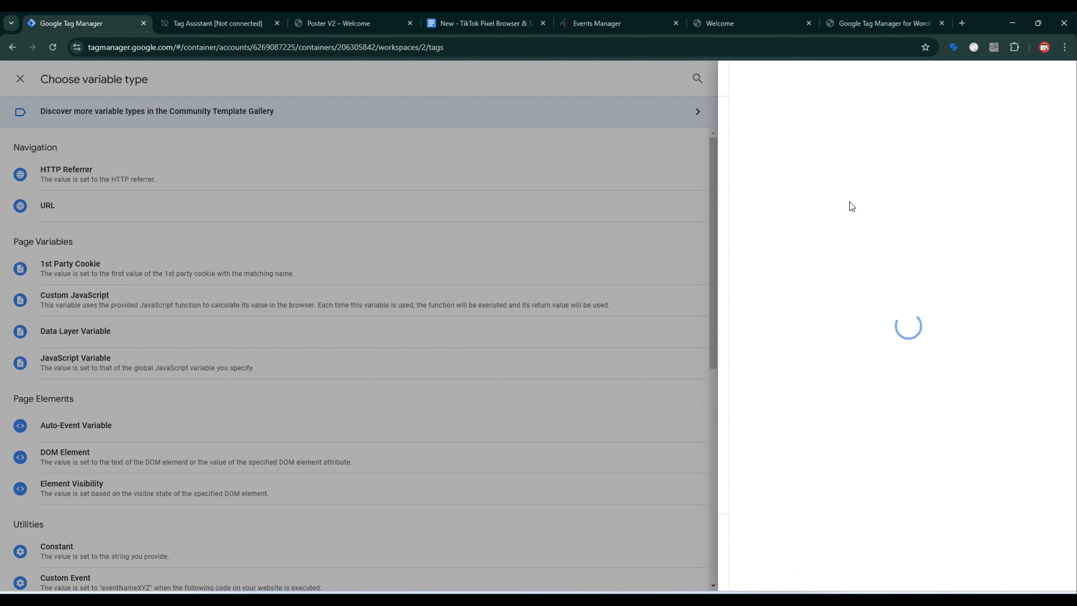
click(1003, 81)
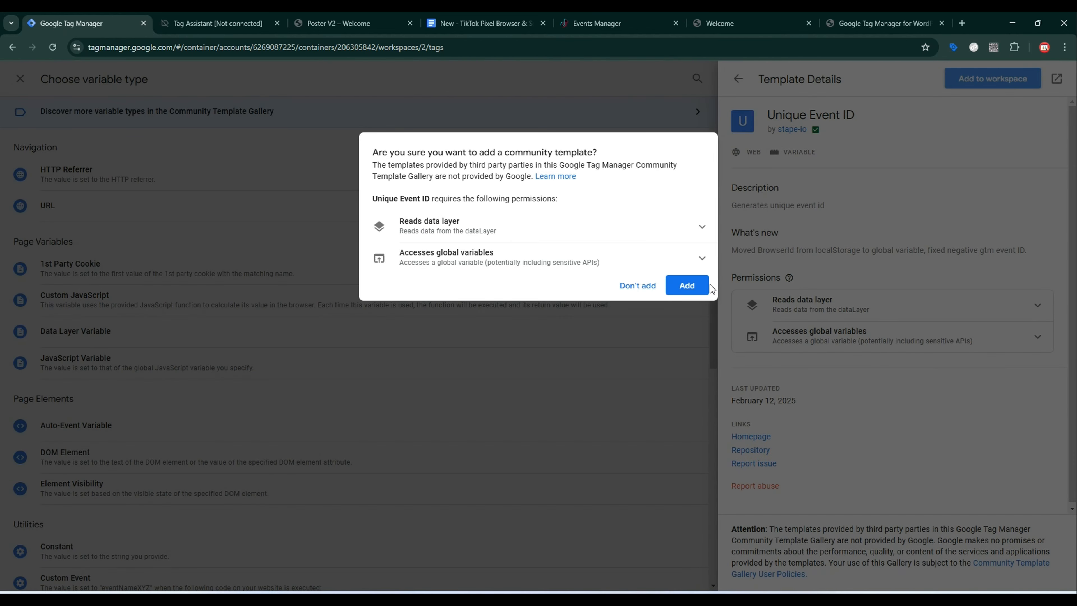
click(702, 289)
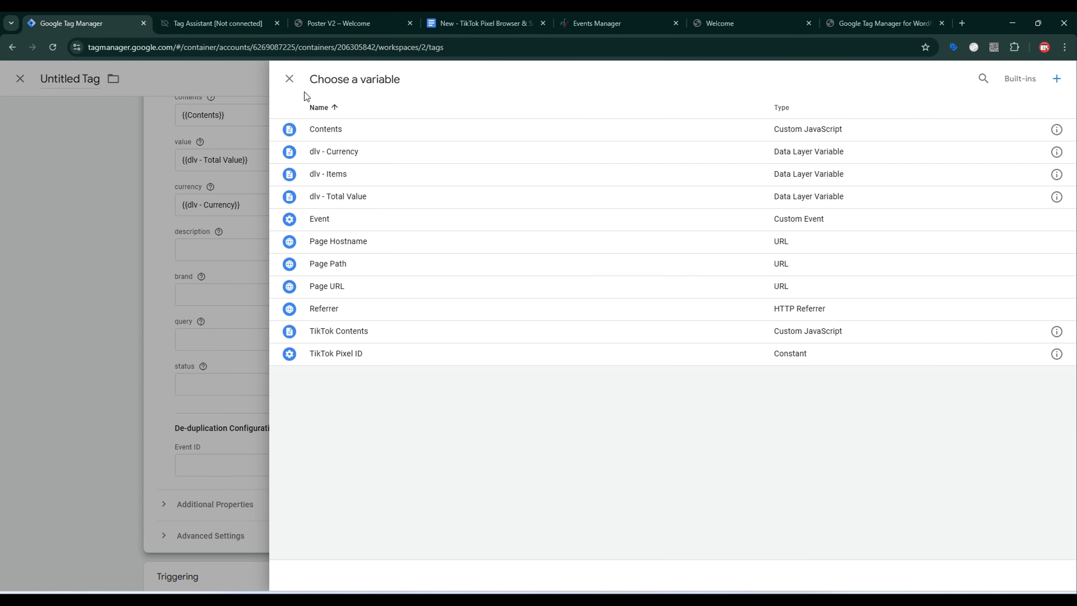
Create a variable of type Unique Event ID for the tag's Event ID parameter and save it as Unique Event ID.
click(295, 85)
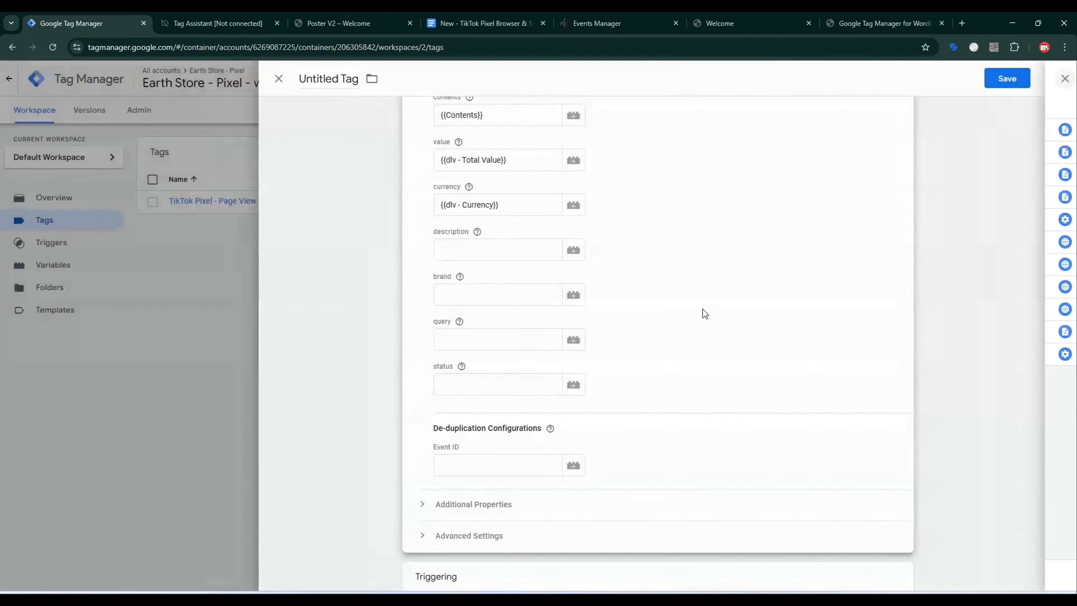
click(579, 465)
click(1056, 79)
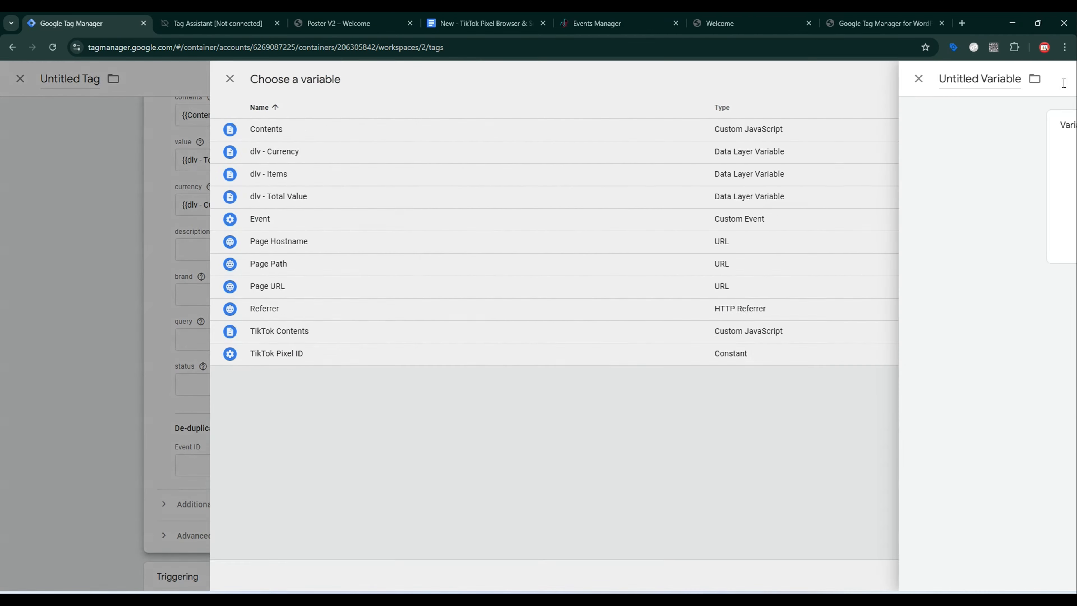
click(764, 145)
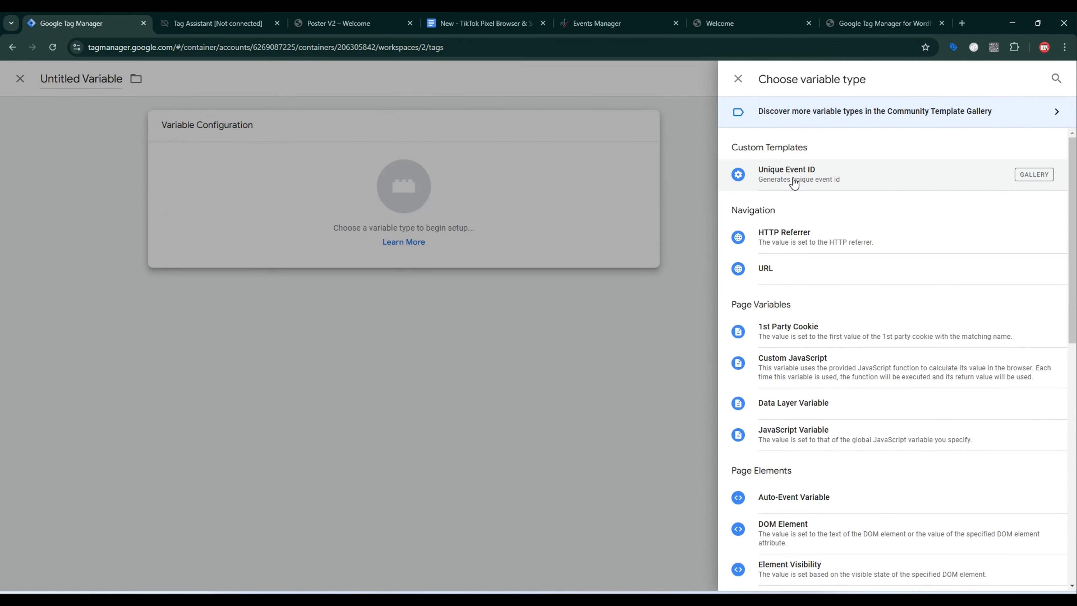
click(793, 181)
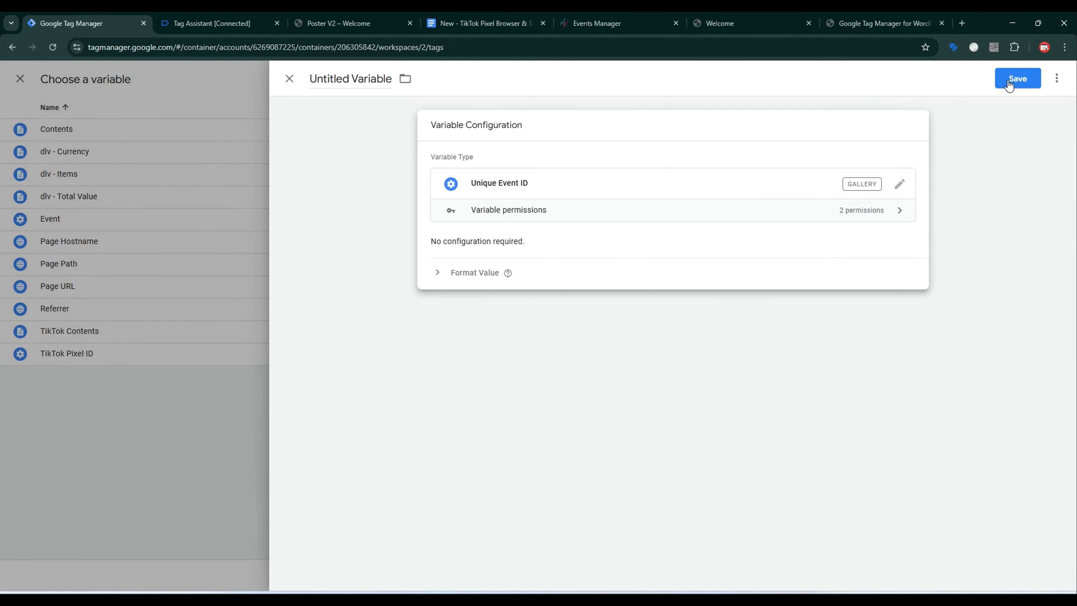
click(1017, 78)
click(630, 243)
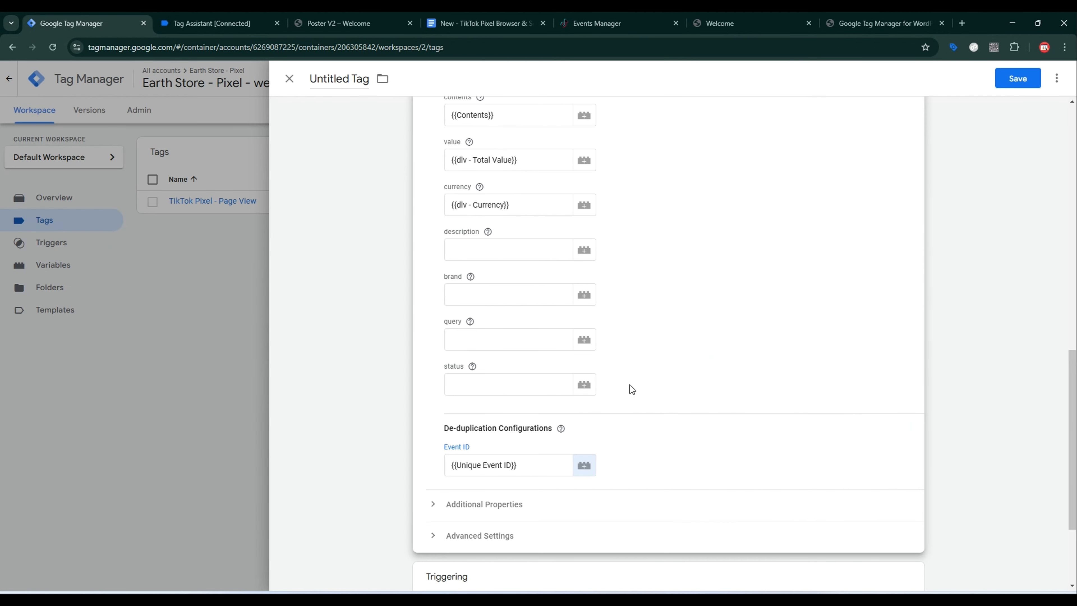
Add an additional property to the tag with the key content_type, copied from the Google Docs guide, and the value product.
scroll(629, 390, down, 3)
click(535, 368)
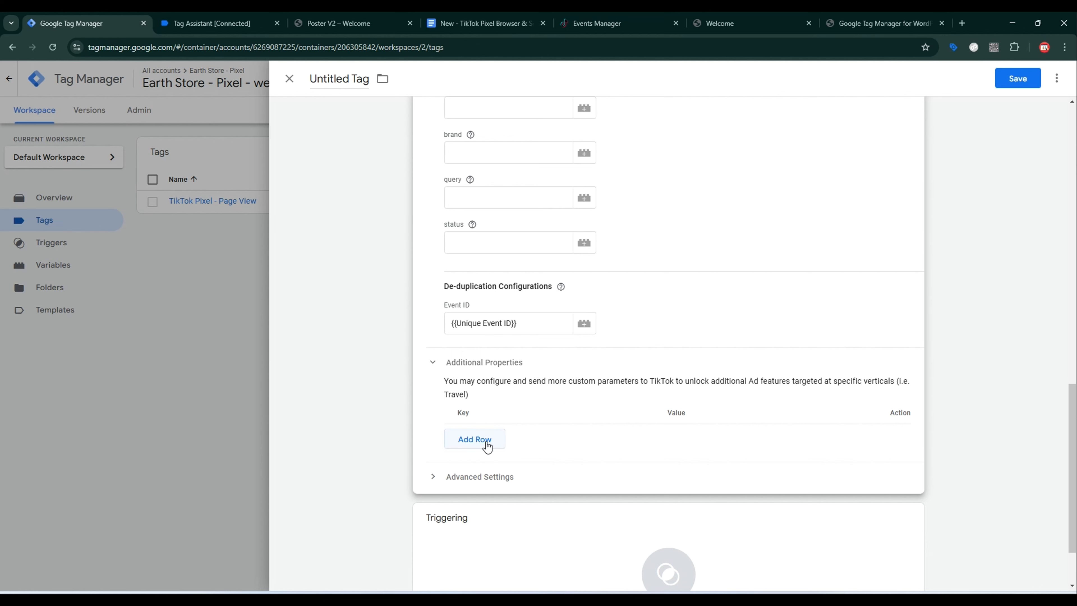
click(483, 23)
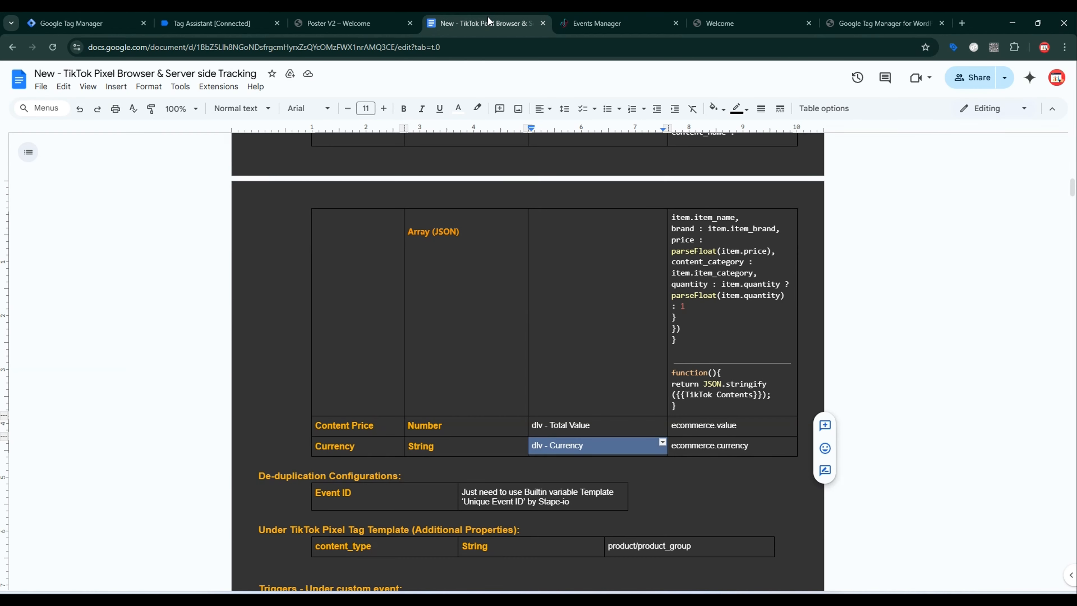
scroll(507, 362, down, 4)
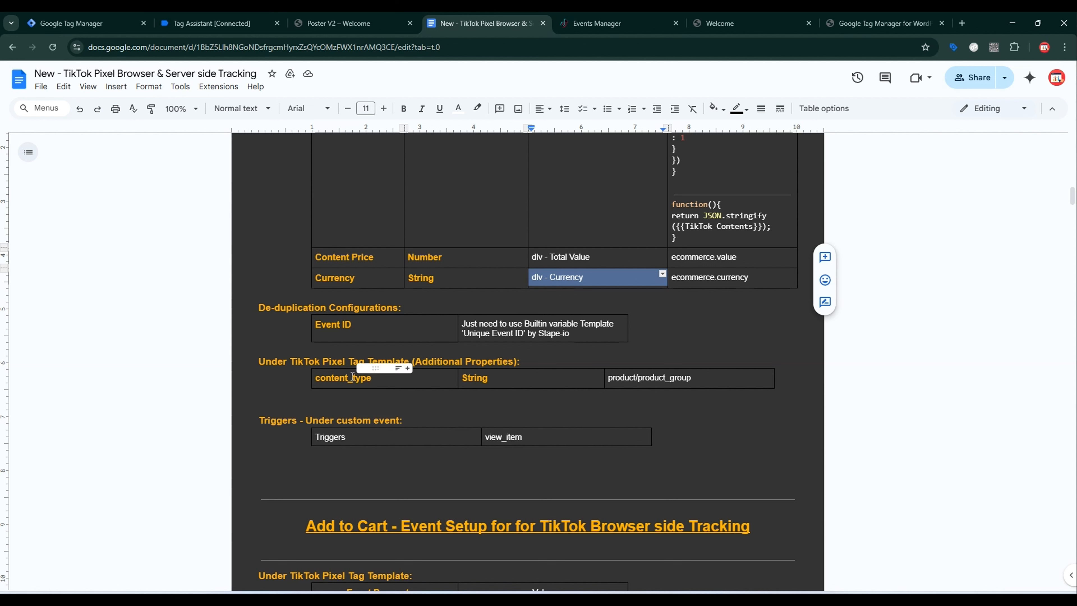
double_click(352, 376)
key(ctrl+c)
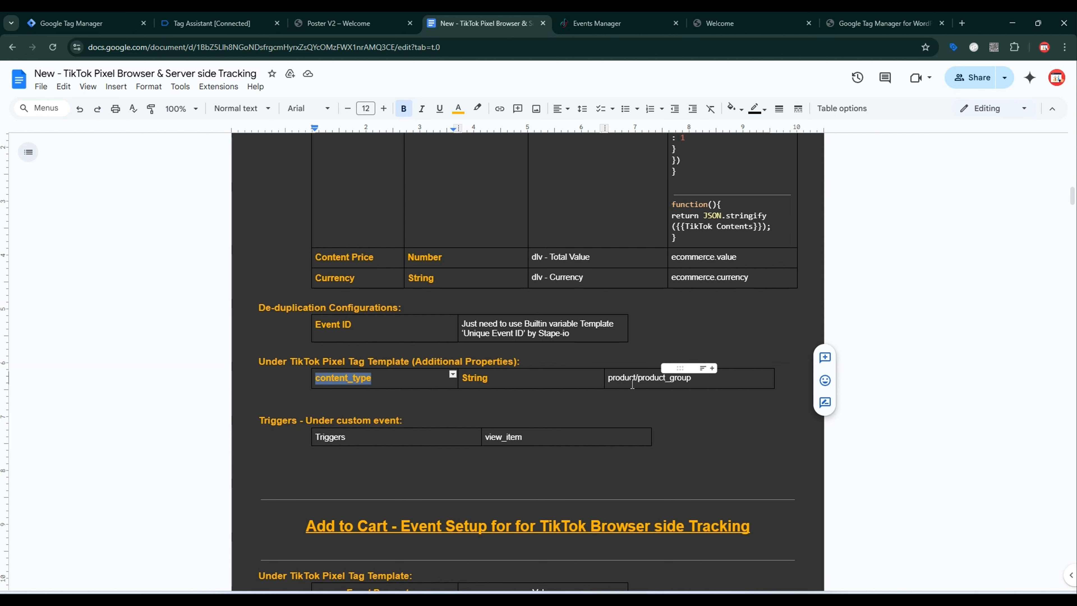
click(71, 23)
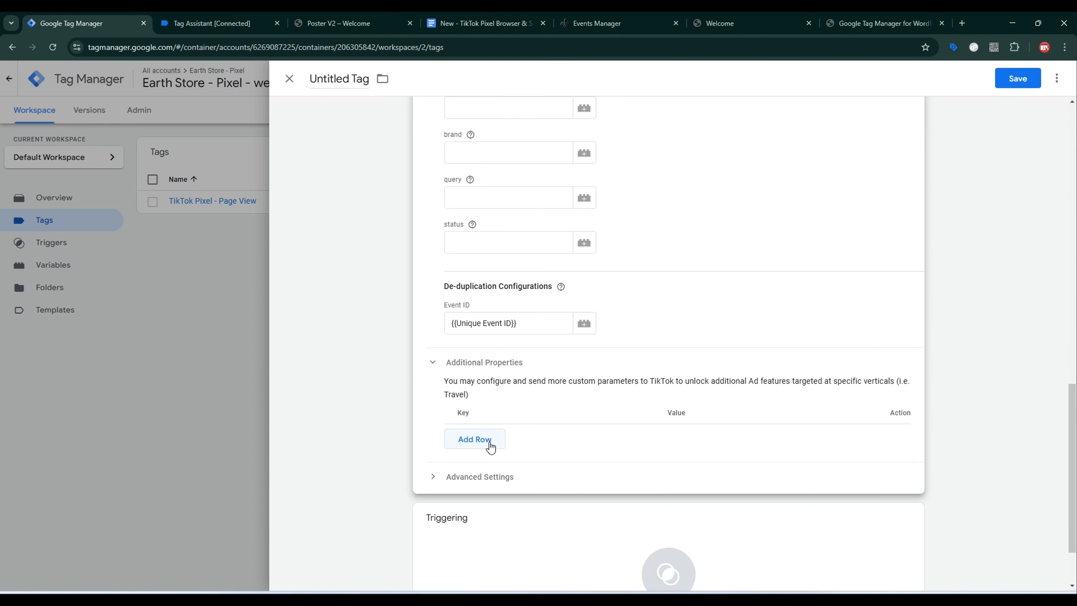
click(489, 440)
click(758, 131)
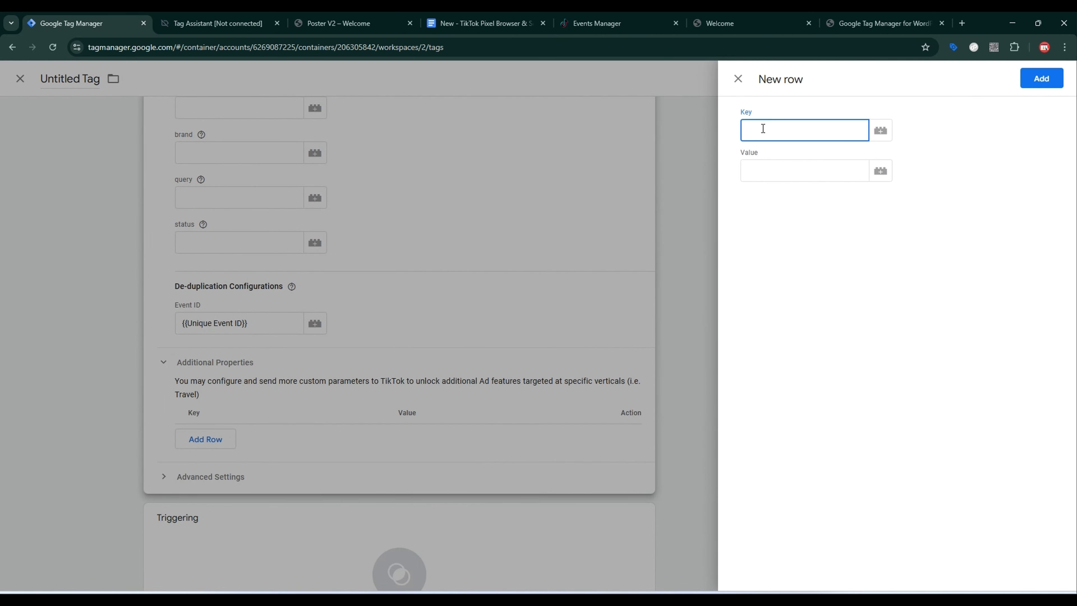
key(ctrl+v)
click(760, 172)
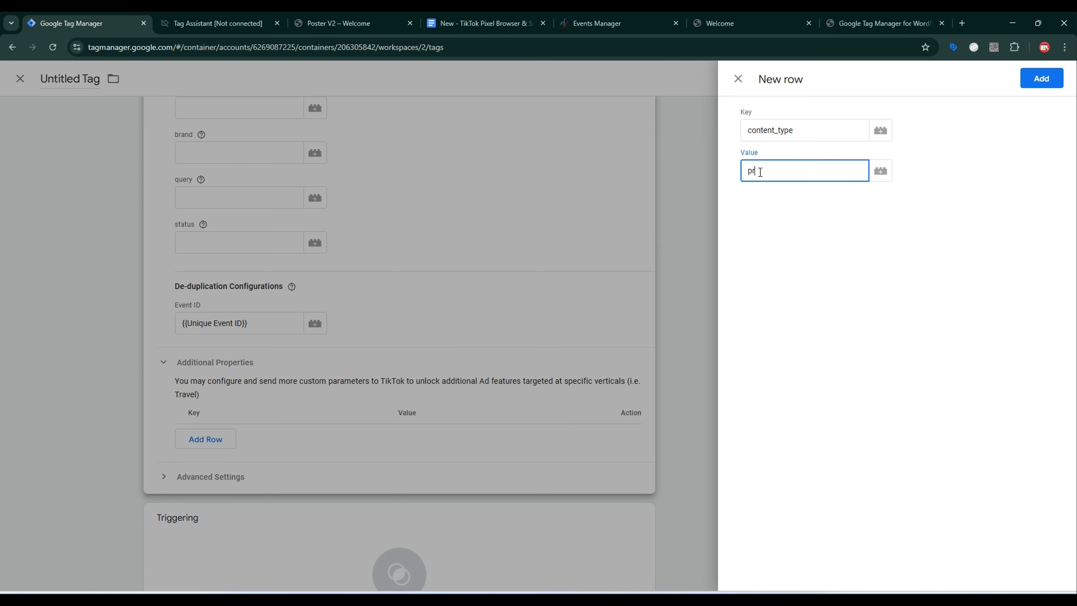
text(product)
click(1045, 83)
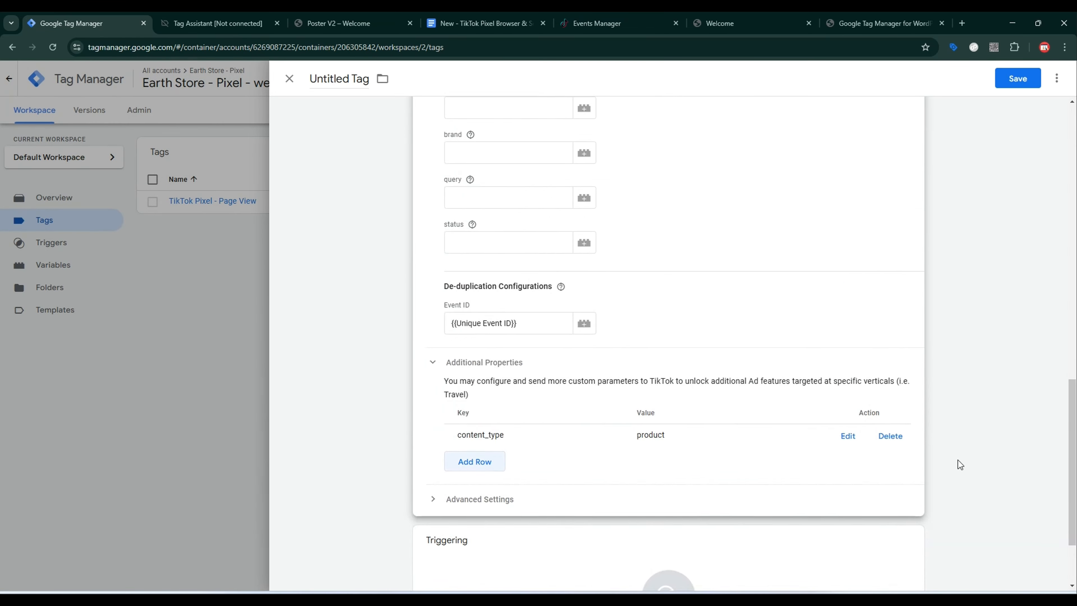
Start a new firing trigger for the tag and set its type to Custom Event.
scroll(600, 481, down, 3)
click(758, 504)
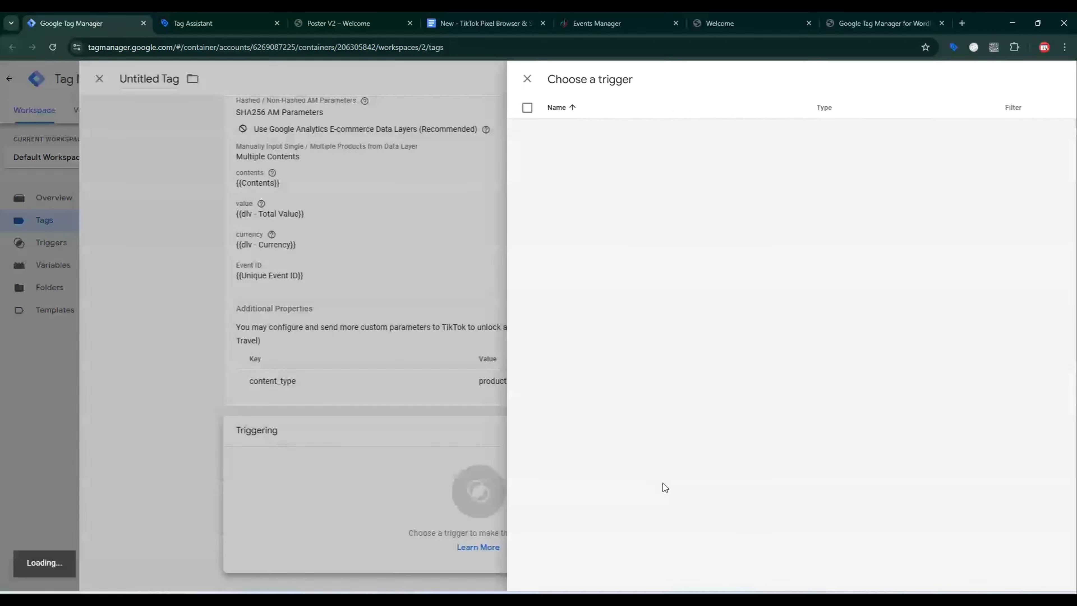
click(1052, 79)
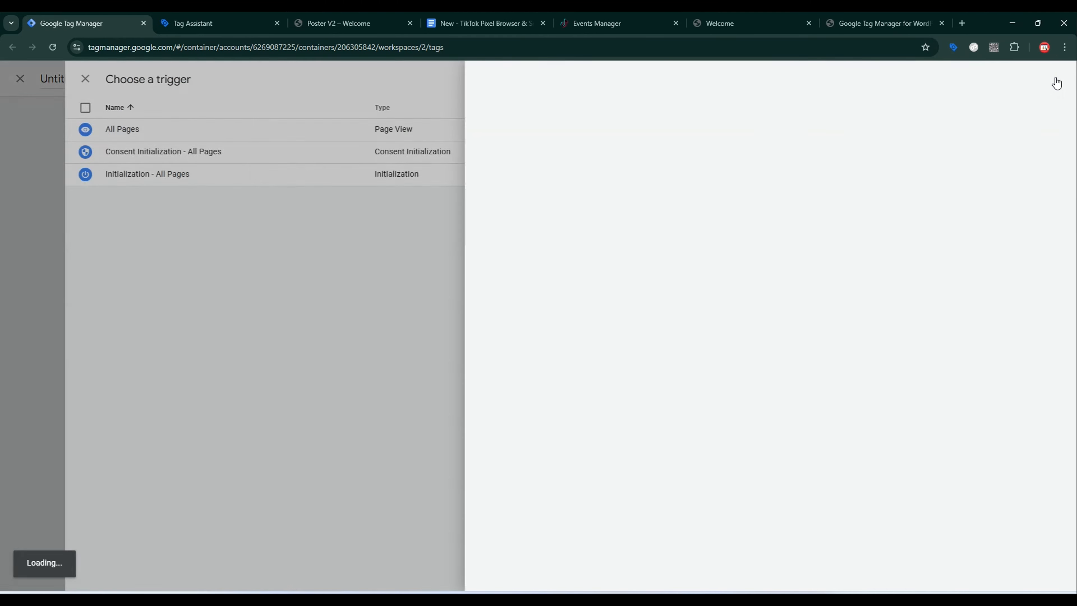
click(650, 198)
scroll(781, 471, down, 3)
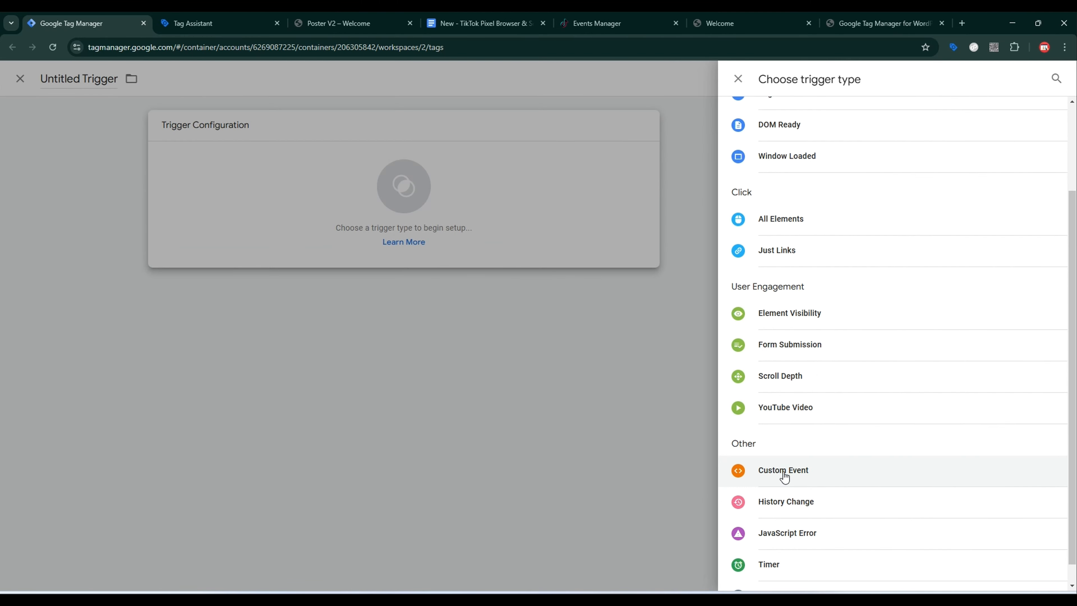
click(781, 471)
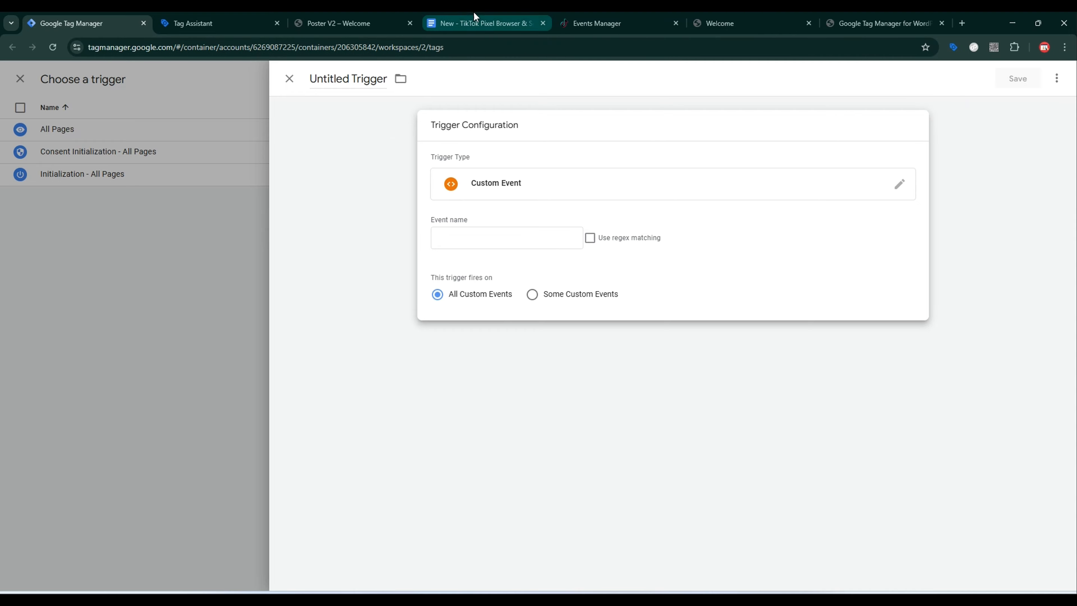
Set the trigger's event name to view_item, copied from the Google Docs guide, and save it as "view_item - Trigger".
click(474, 23)
double_click(503, 436)
key(ctrl+c)
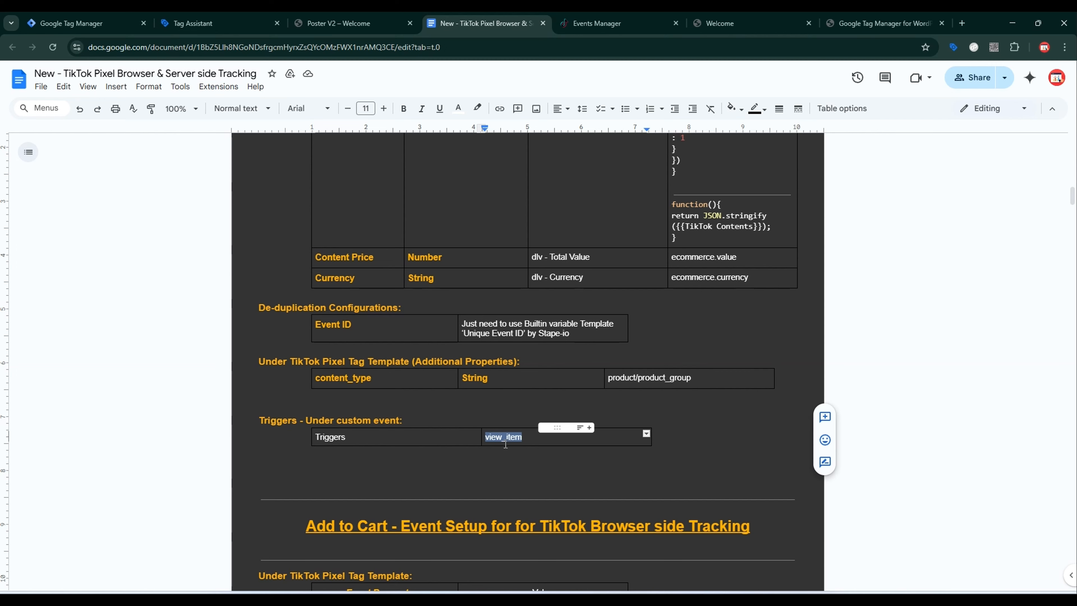
click(122, 23)
click(454, 241)
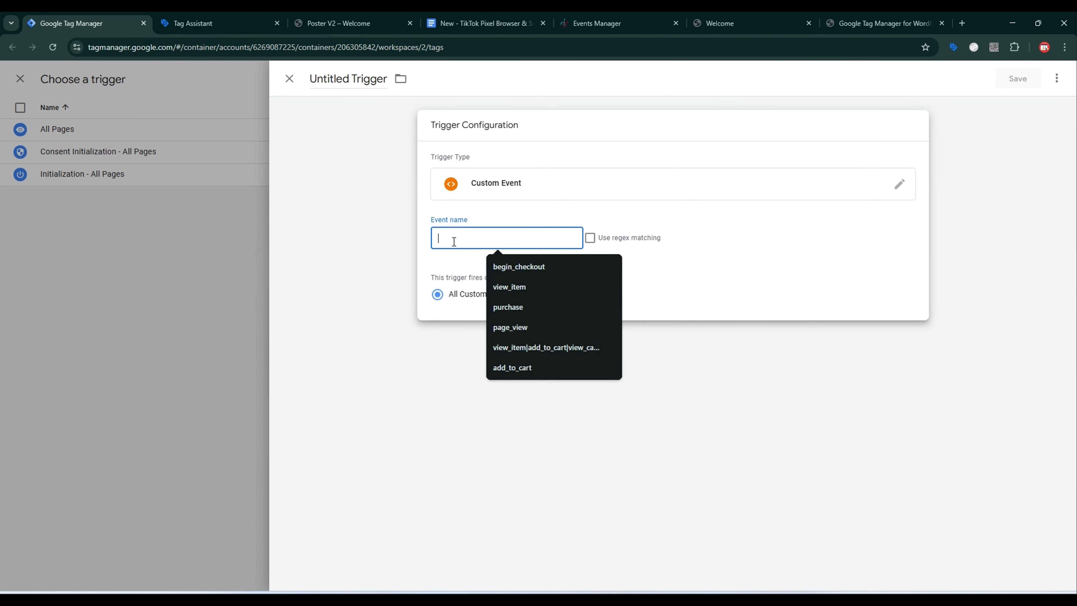
key(ctrl+v)
drag(351, 90, 308, 83)
key(ctrl+v)
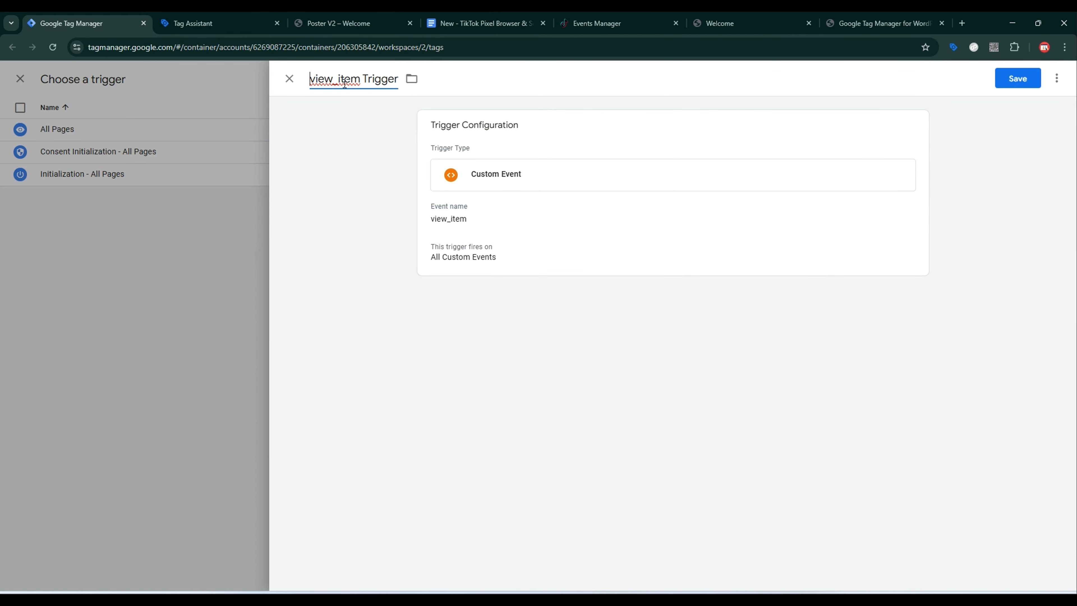
text(-)
click(1017, 79)
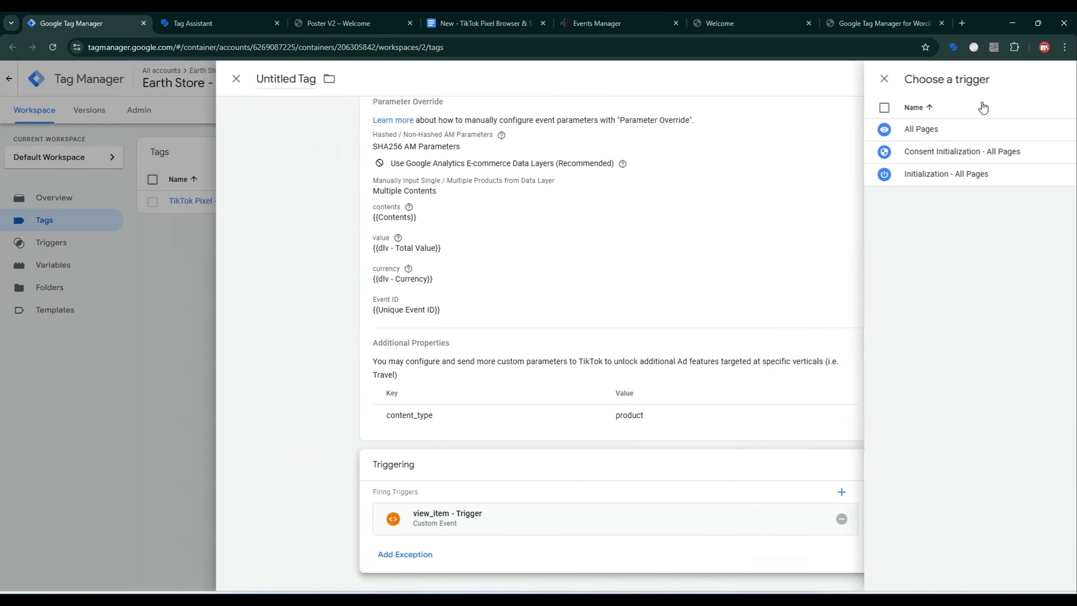
Save the tag under the name "TikTok Pixel - View Content".
click(1017, 79)
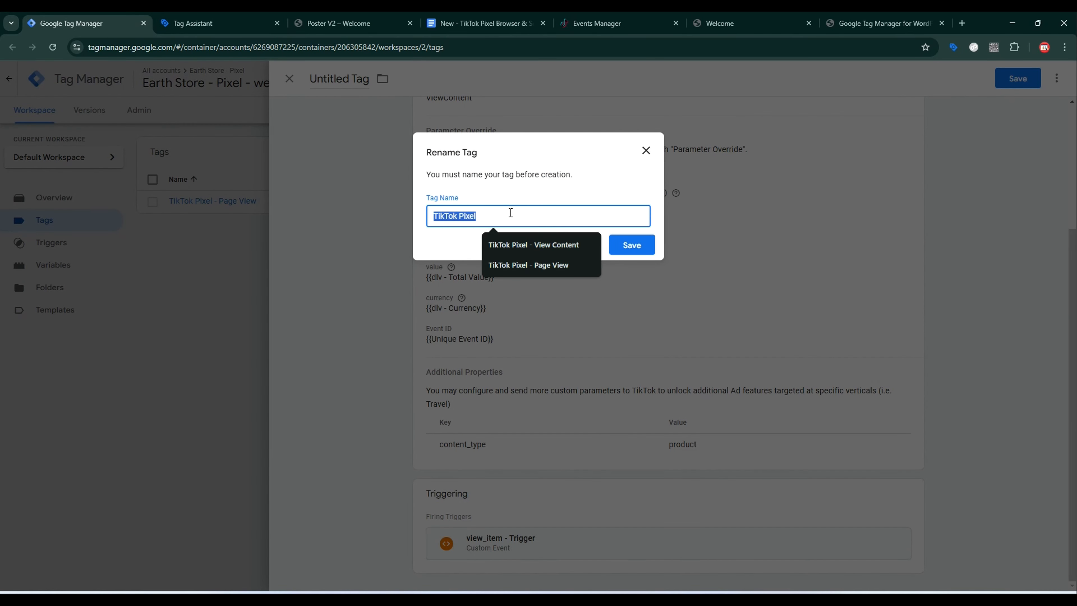
text(TikTok Pixel)
click(533, 245)
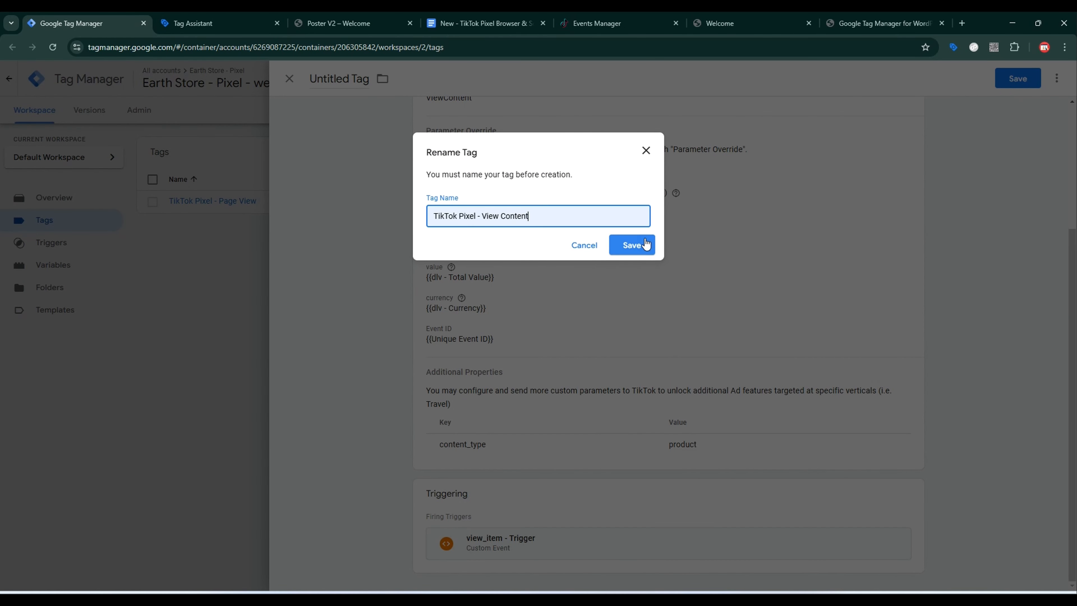
click(640, 248)
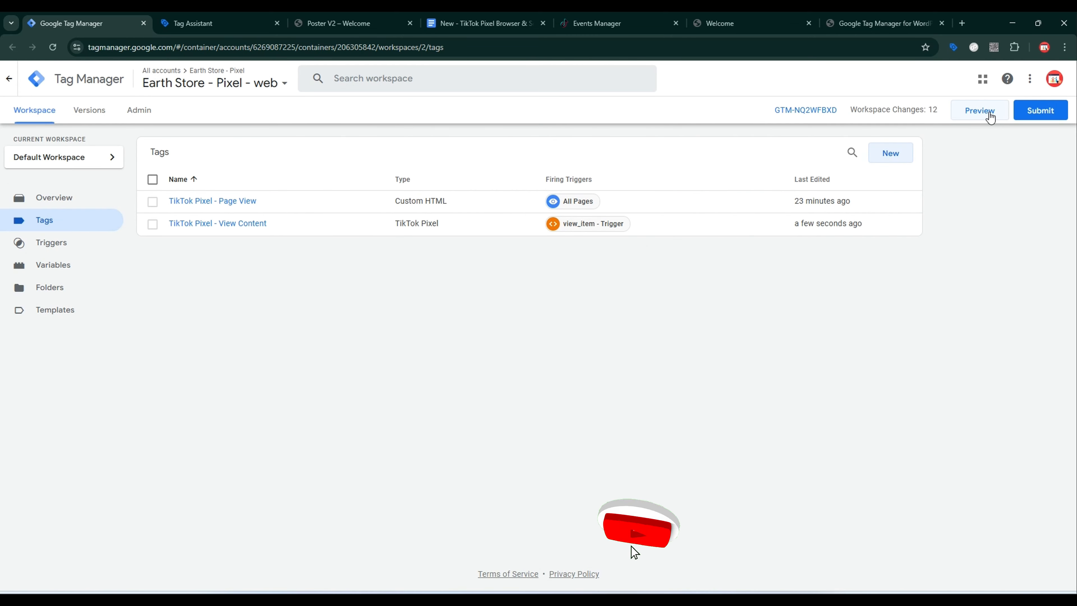
click(986, 118)
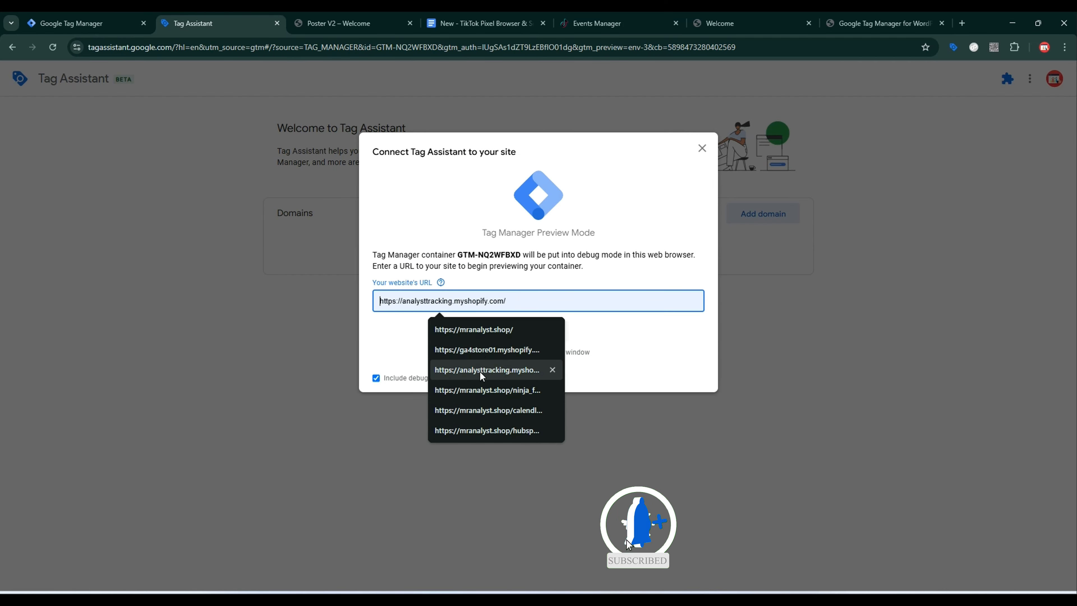
click(491, 329)
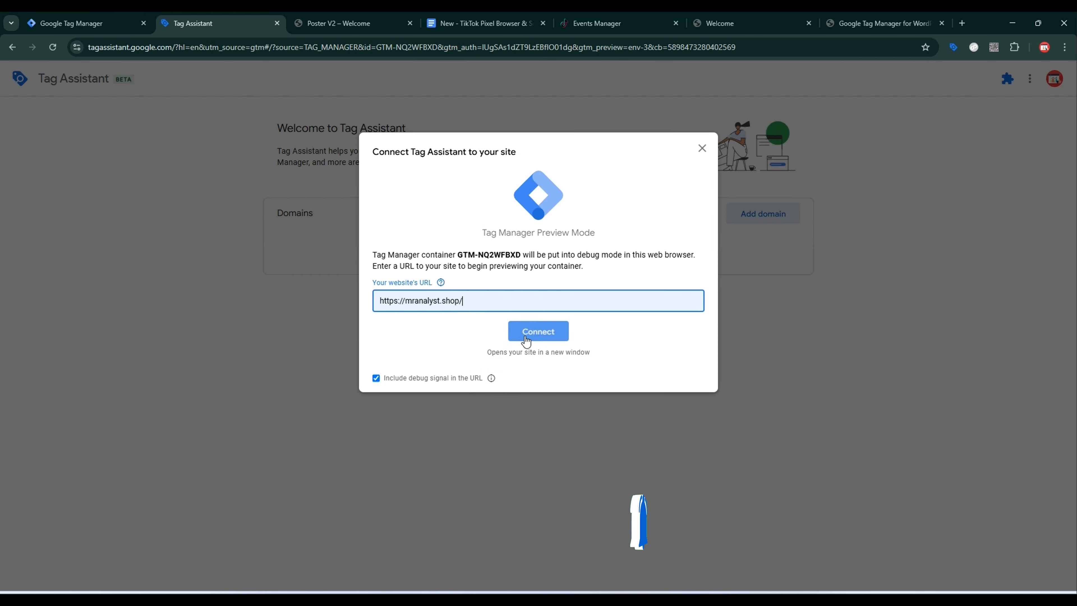
click(525, 333)
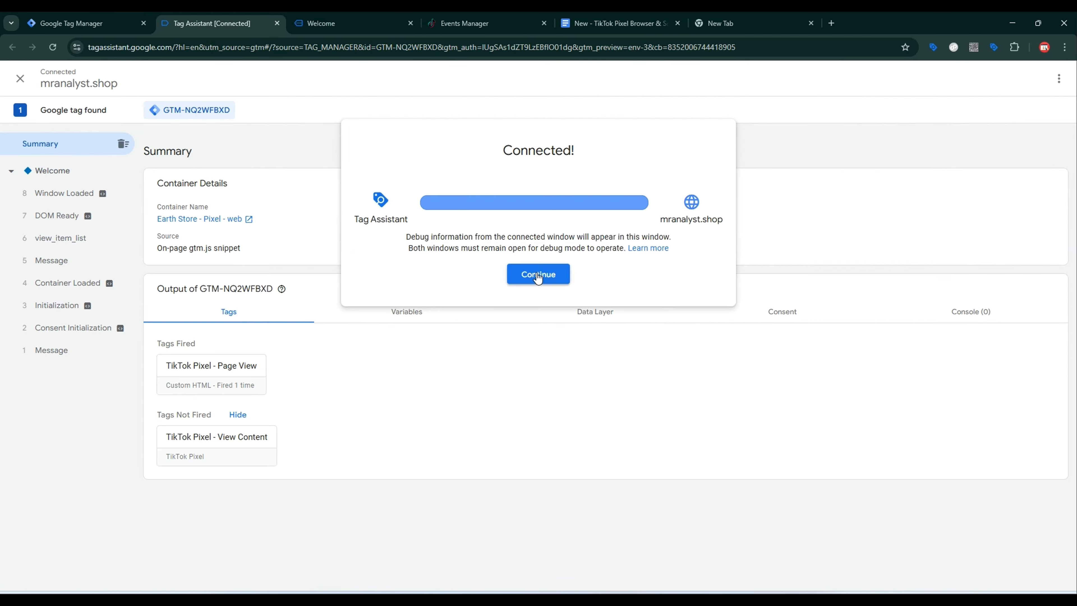
click(539, 274)
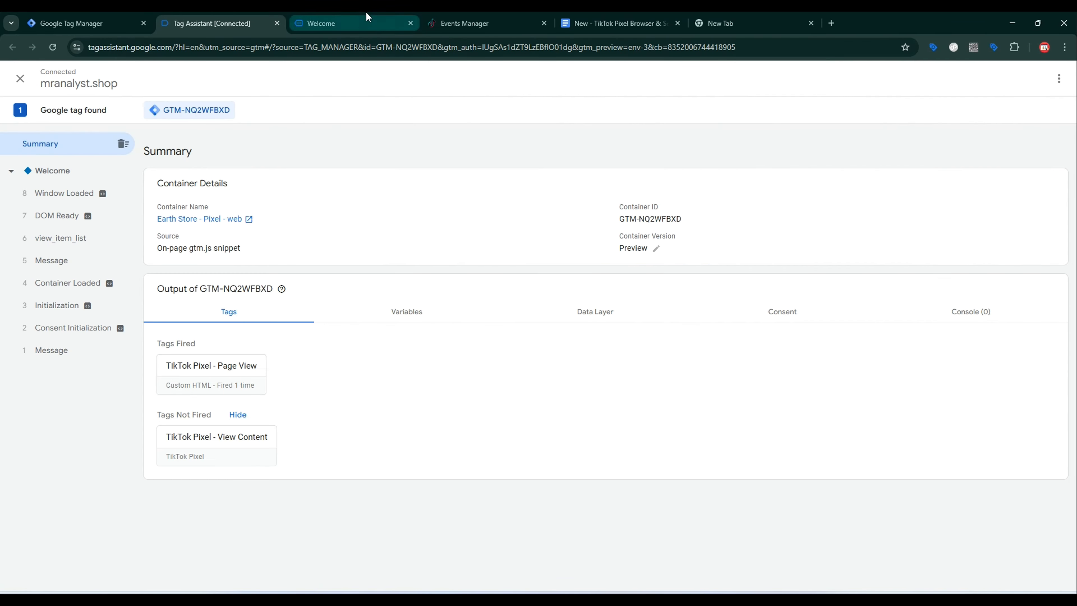
Open the Poster V1 product page in the store and check the fired tags in Tag Assistant.
click(321, 23)
scroll(505, 382, down, 5)
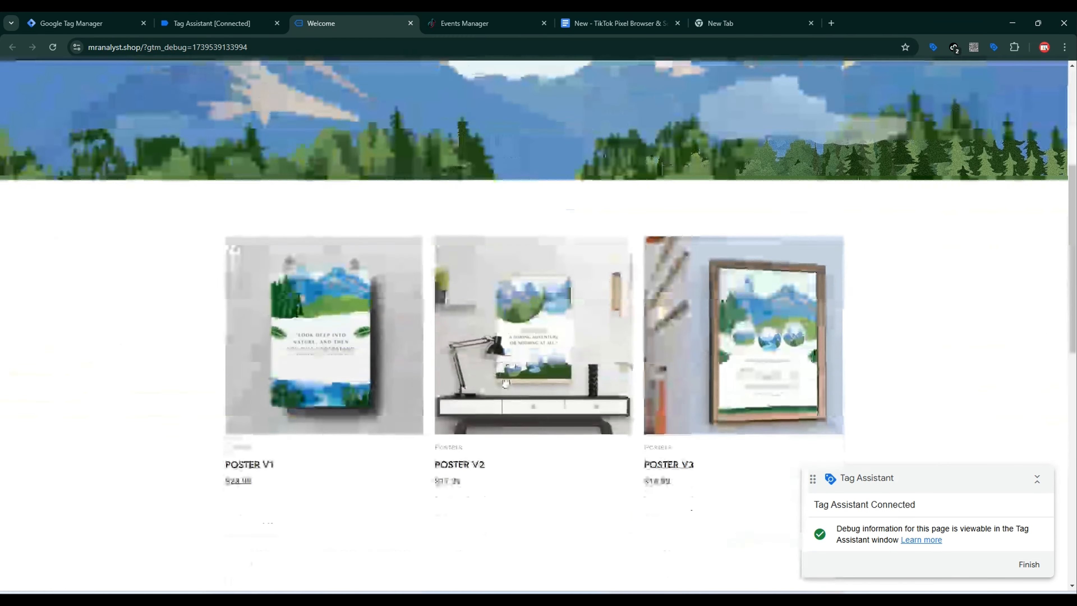
click(378, 329)
click(233, 19)
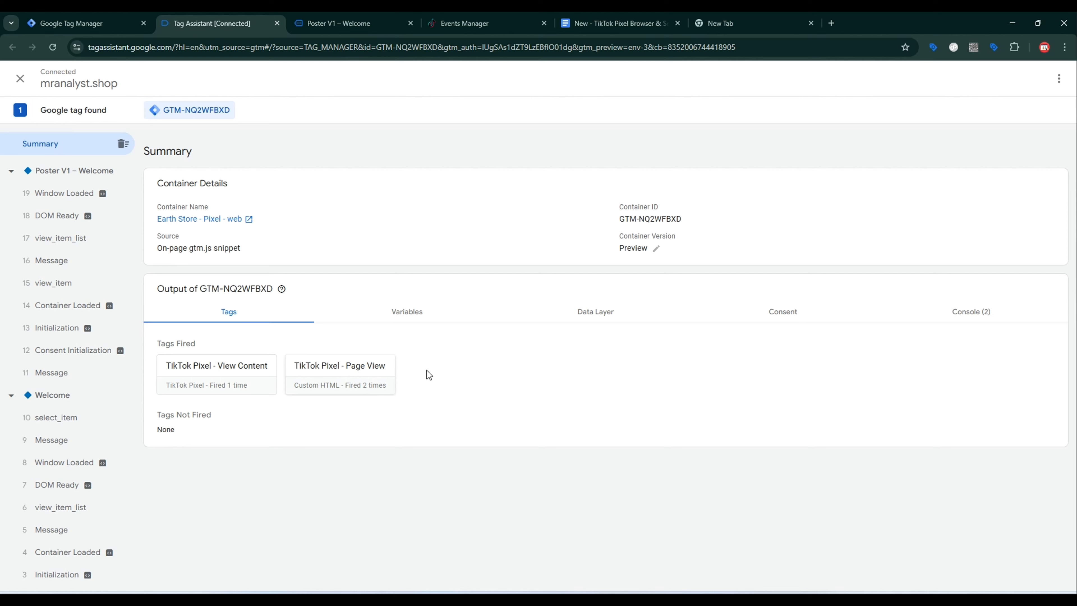
Inspect the ViewContent event's details, contents and value with TikTok Pixel Helper on the Poster V1 page.
click(346, 24)
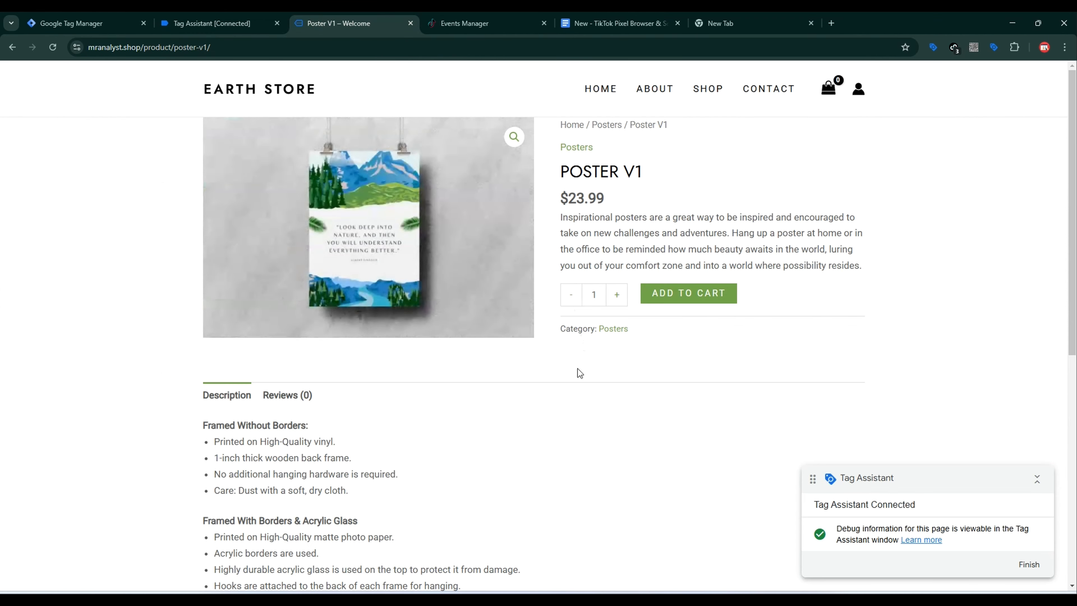
click(954, 46)
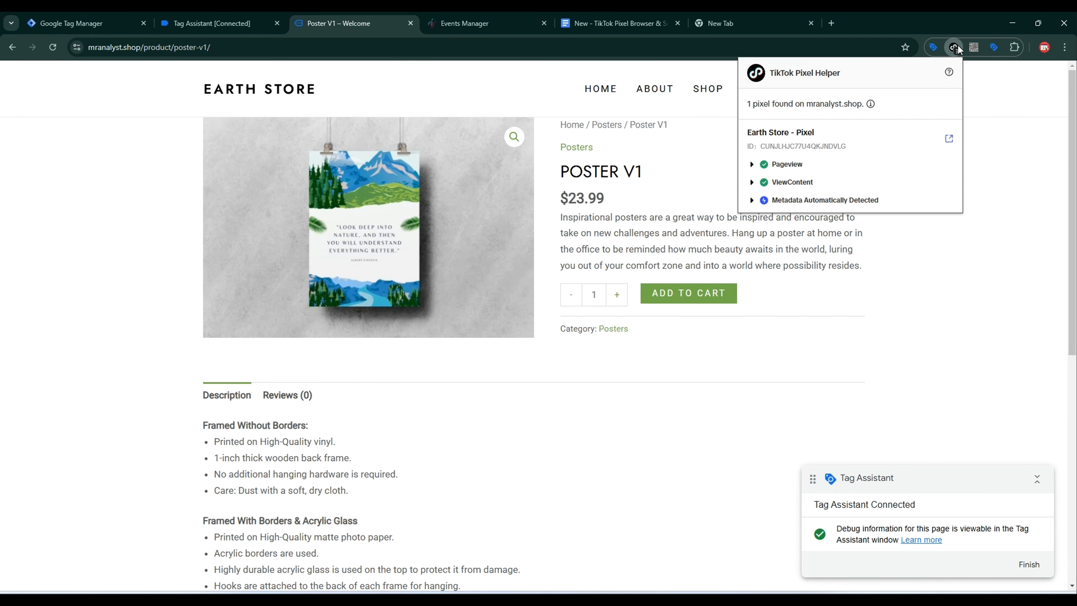
click(752, 182)
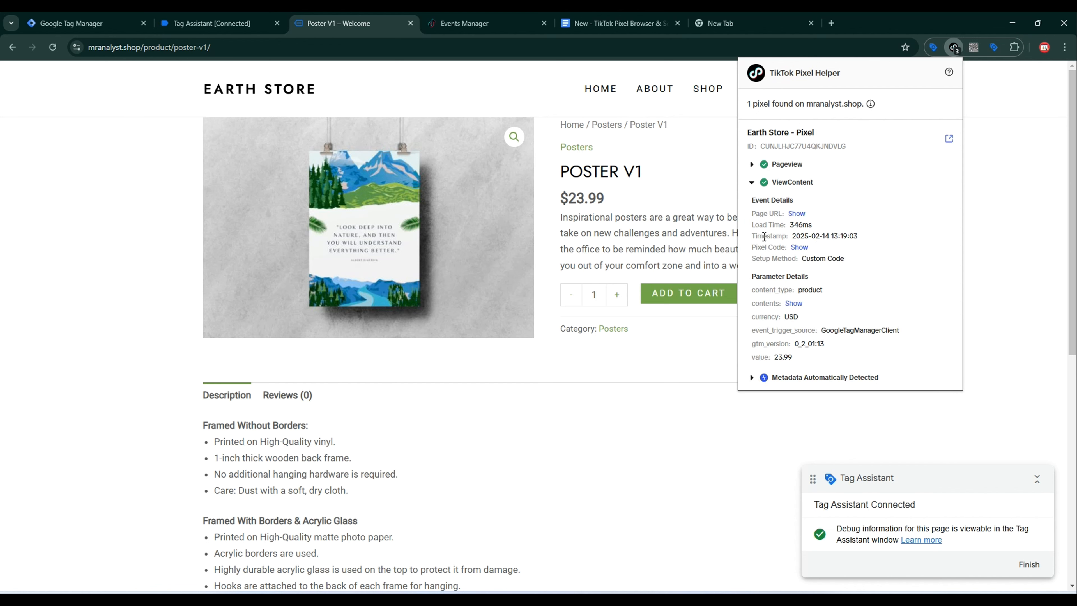
click(804, 246)
click(798, 248)
click(793, 304)
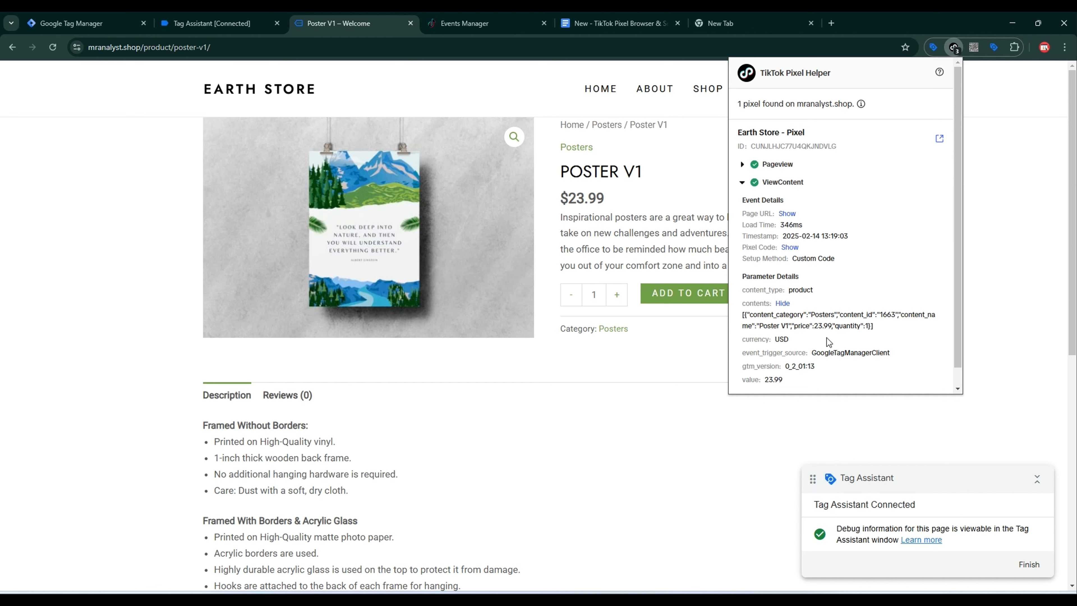
drag(769, 380, 780, 379)
click(807, 373)
click(686, 217)
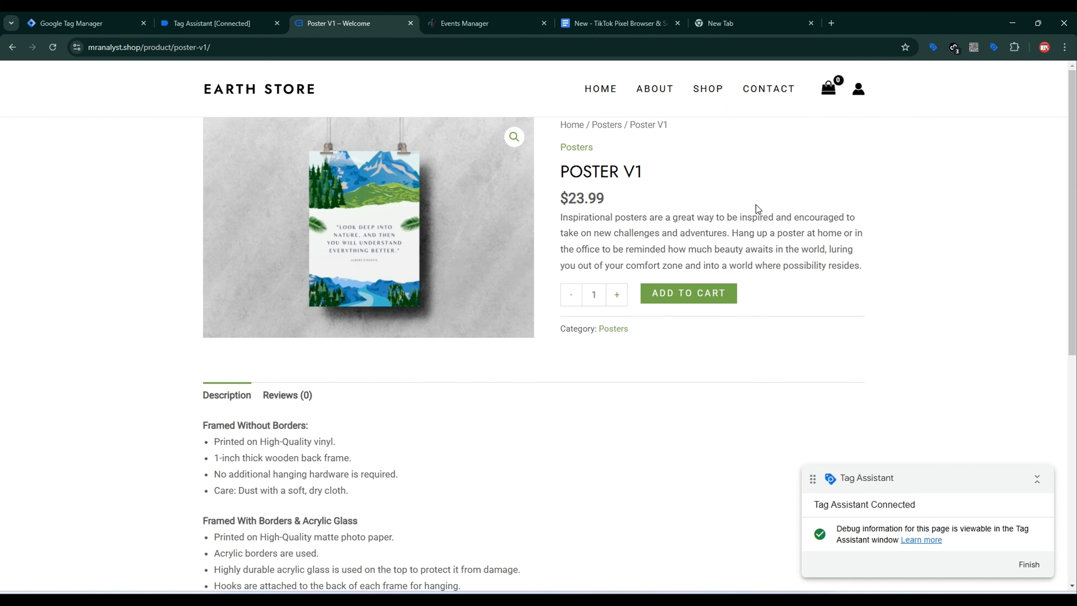
Add Poster V1 to the store's cart and examine the add_to_cart event's full API call in Tag Assistant.
click(619, 23)
scroll(466, 297, down, 10)
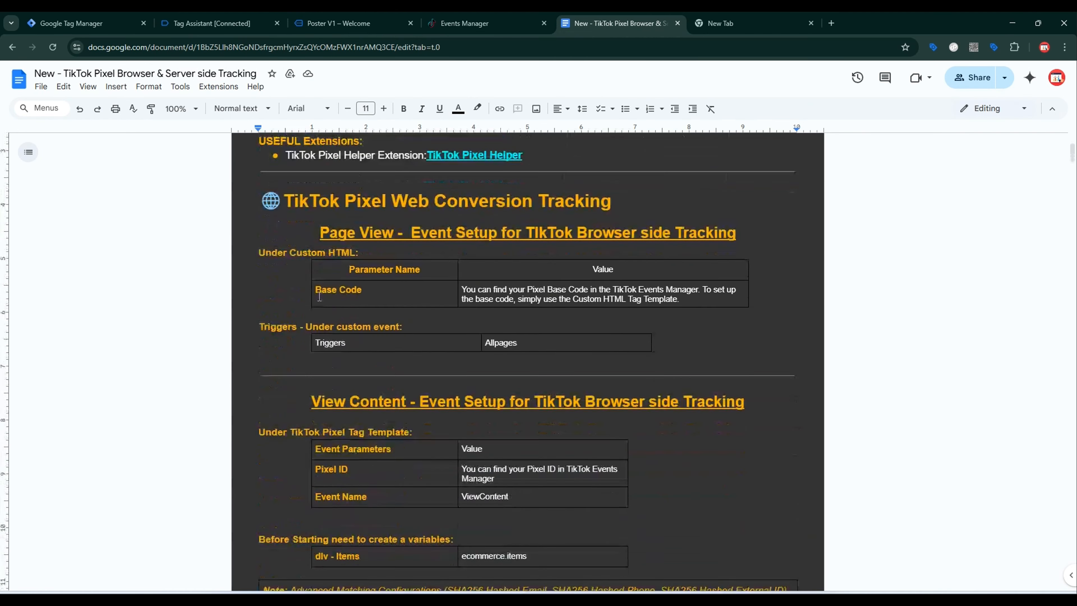
scroll(320, 287, down, 2)
click(354, 23)
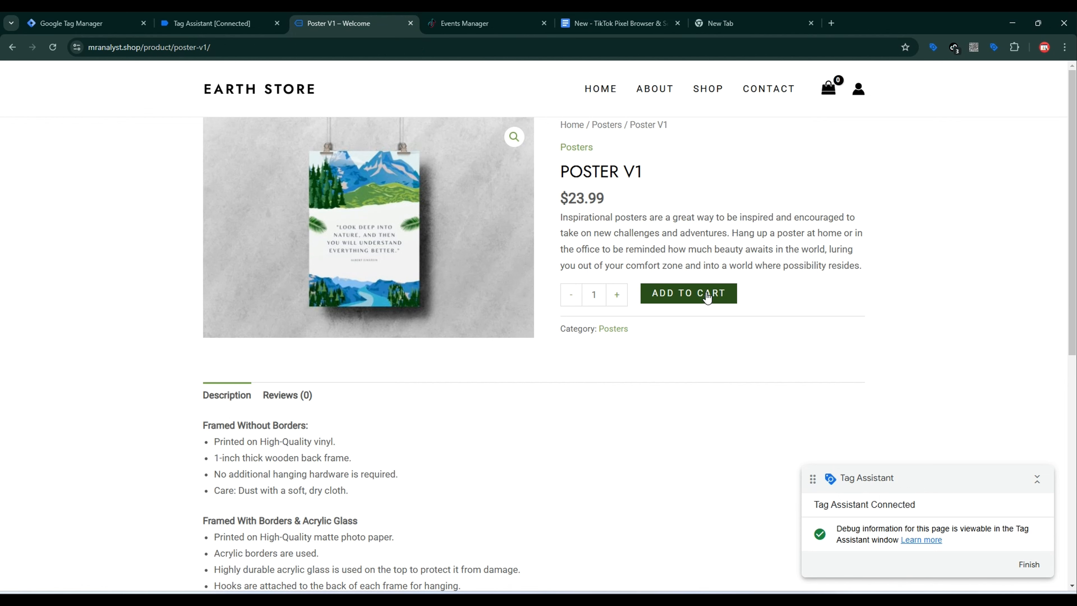
click(693, 302)
click(207, 23)
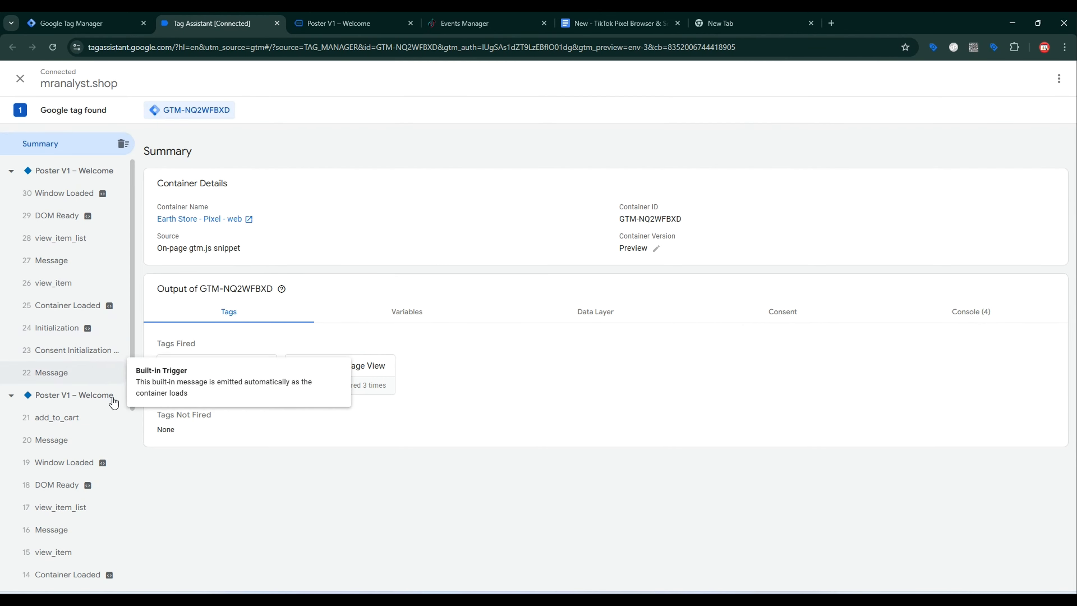
click(84, 420)
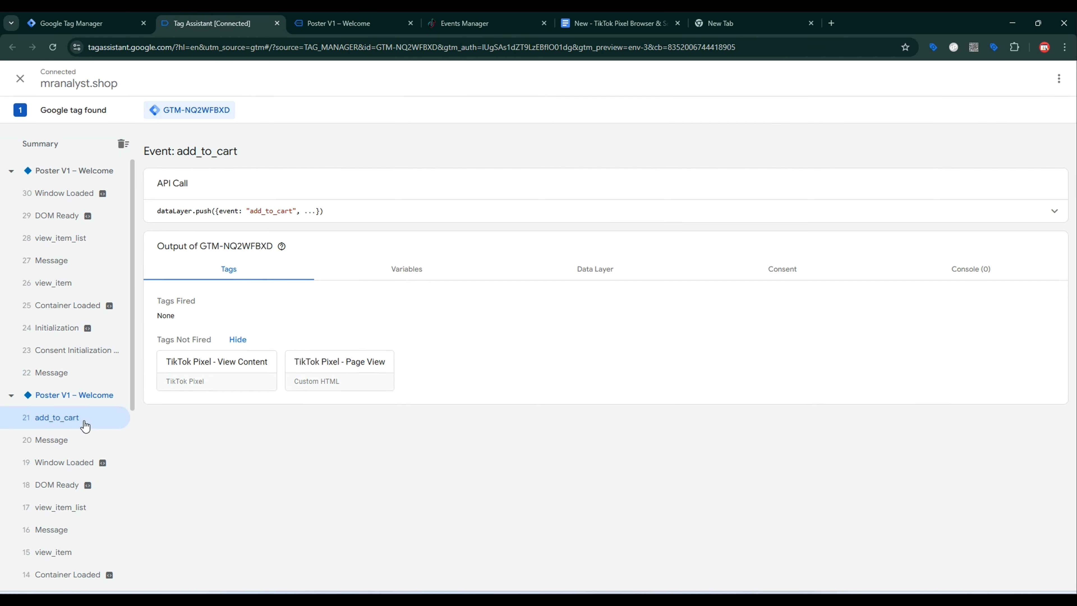
click(1052, 212)
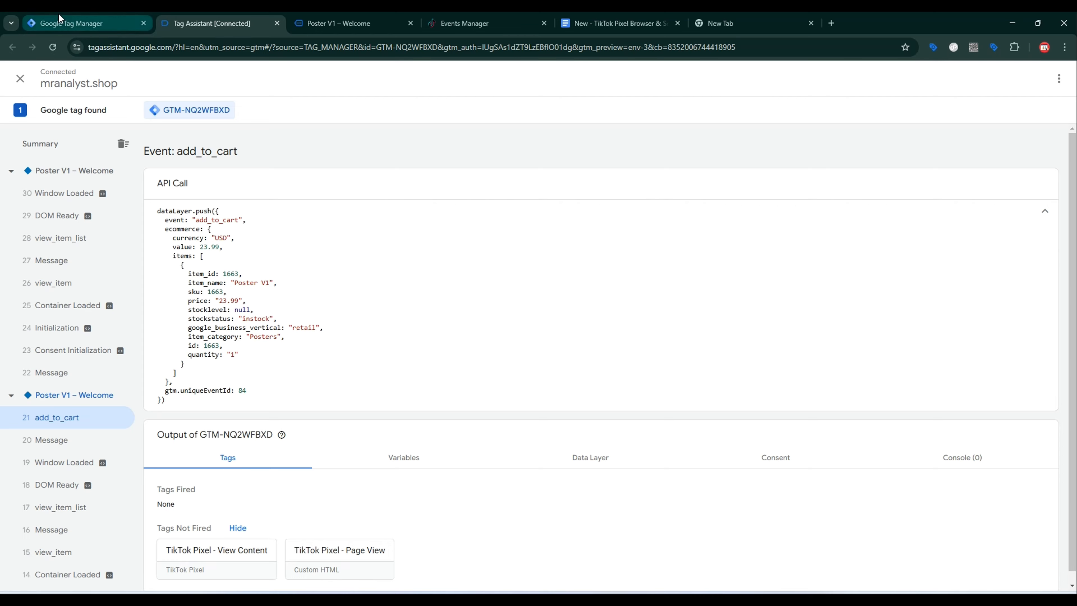
Create a new TikTok Pixel tag in Google Tag Manager and set its pixel ID to {{TikTok Pixel ID}}.
click(70, 23)
click(897, 153)
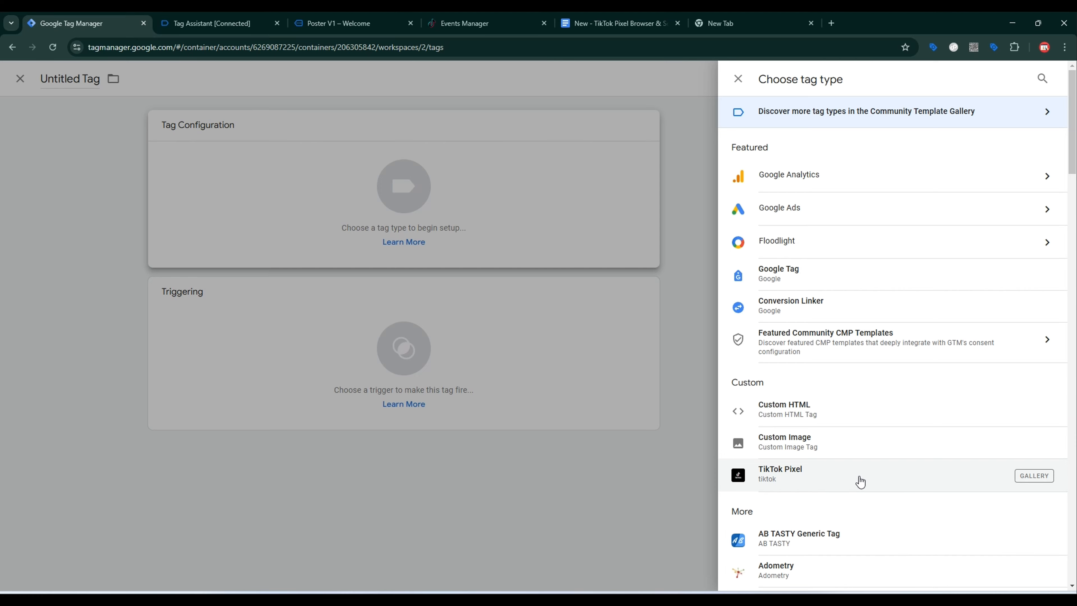
click(844, 481)
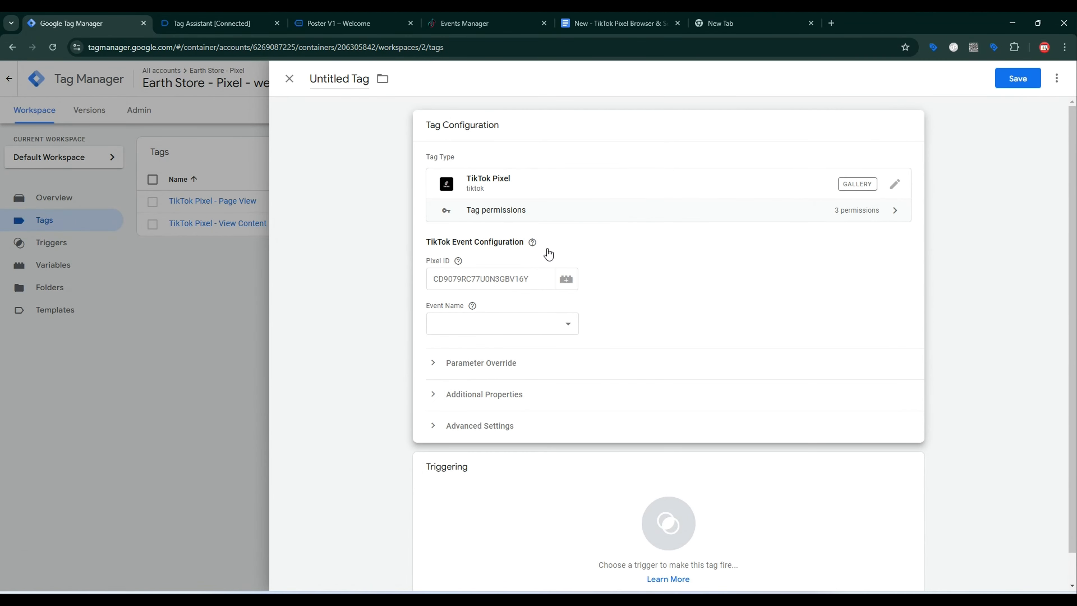
click(565, 279)
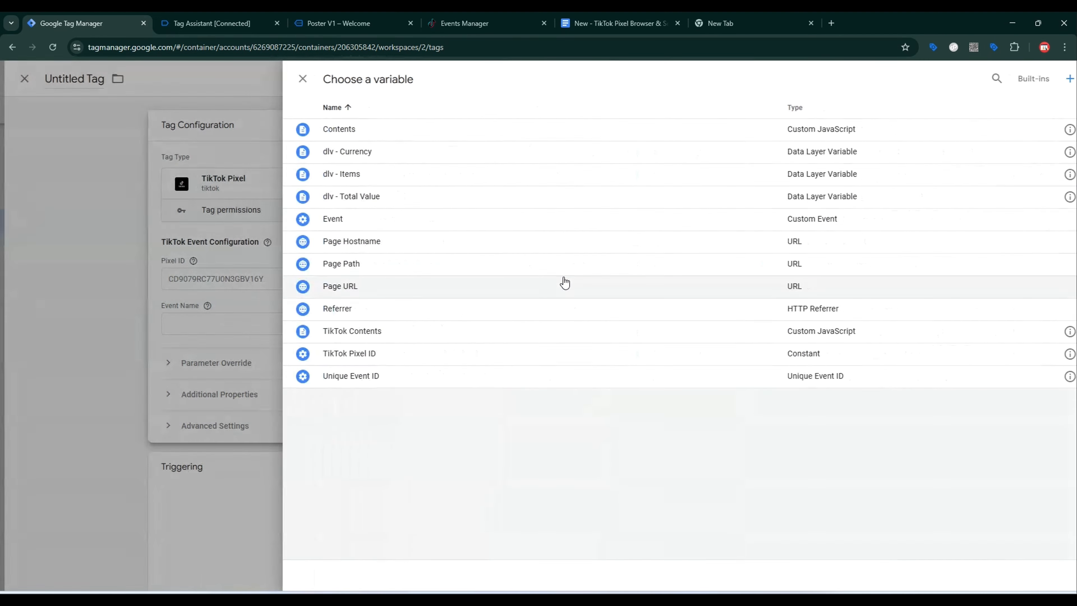
click(394, 354)
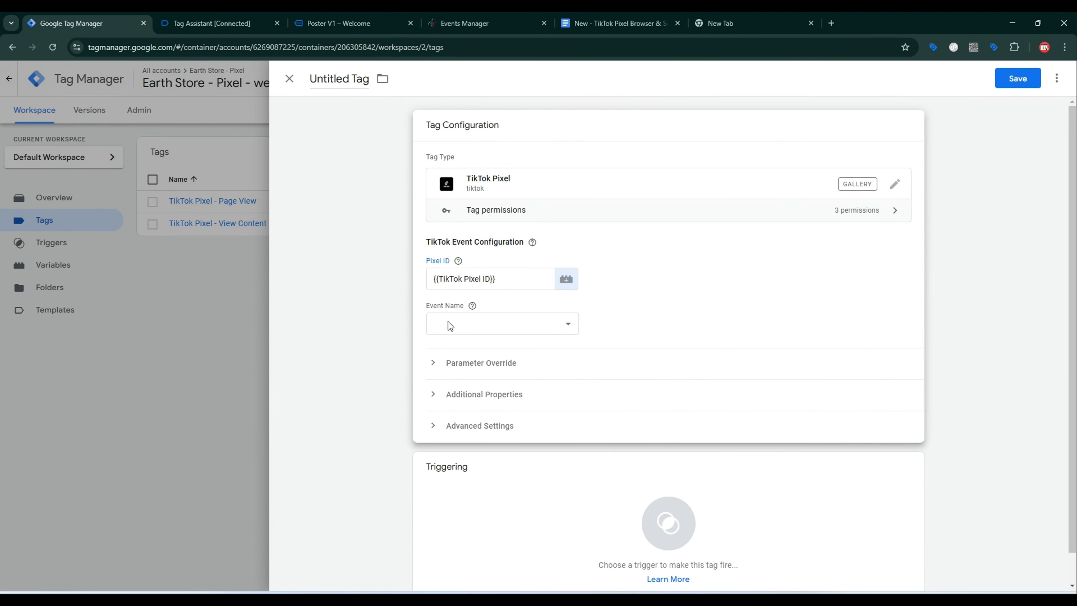
Set the new TikTok Pixel tag's event name to AddToCart.
click(472, 308)
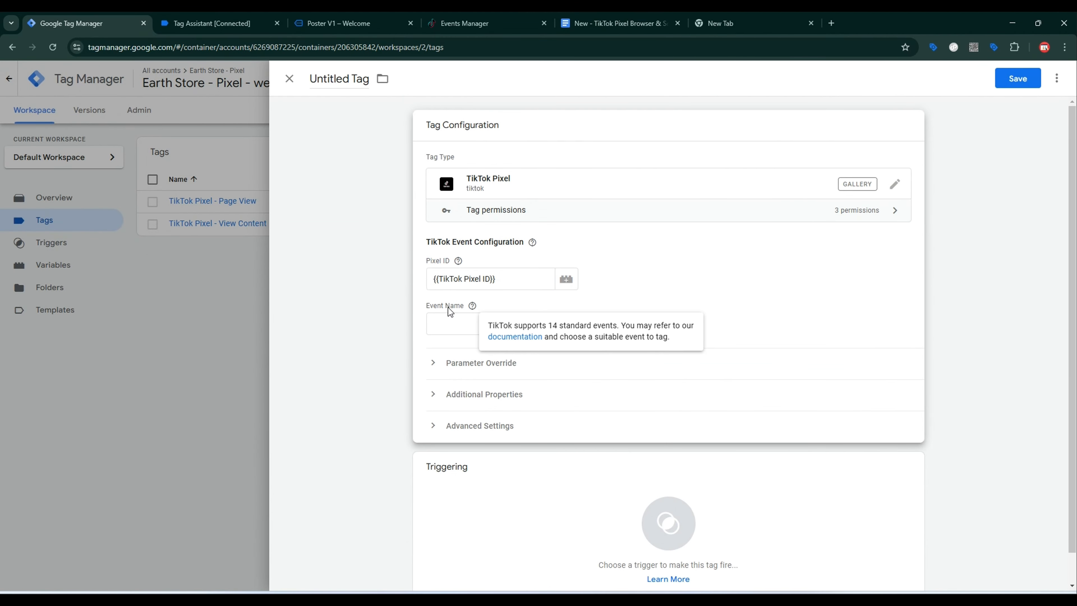
click(564, 325)
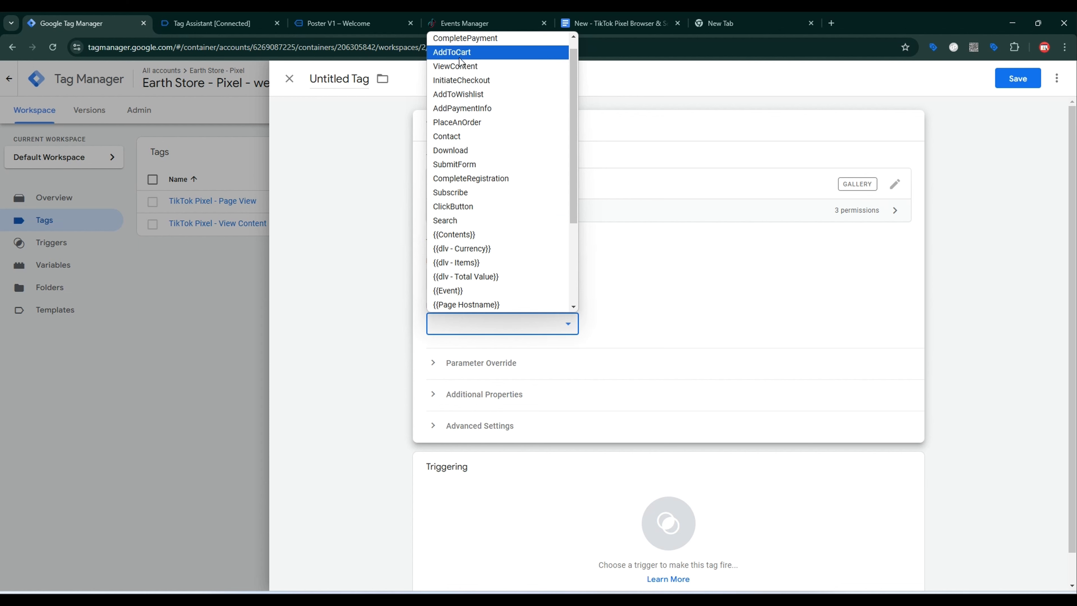
click(461, 62)
In the parameter override properties, turn off the Google Analytics e-commerce data layers and choose Multiple Contents.
click(465, 373)
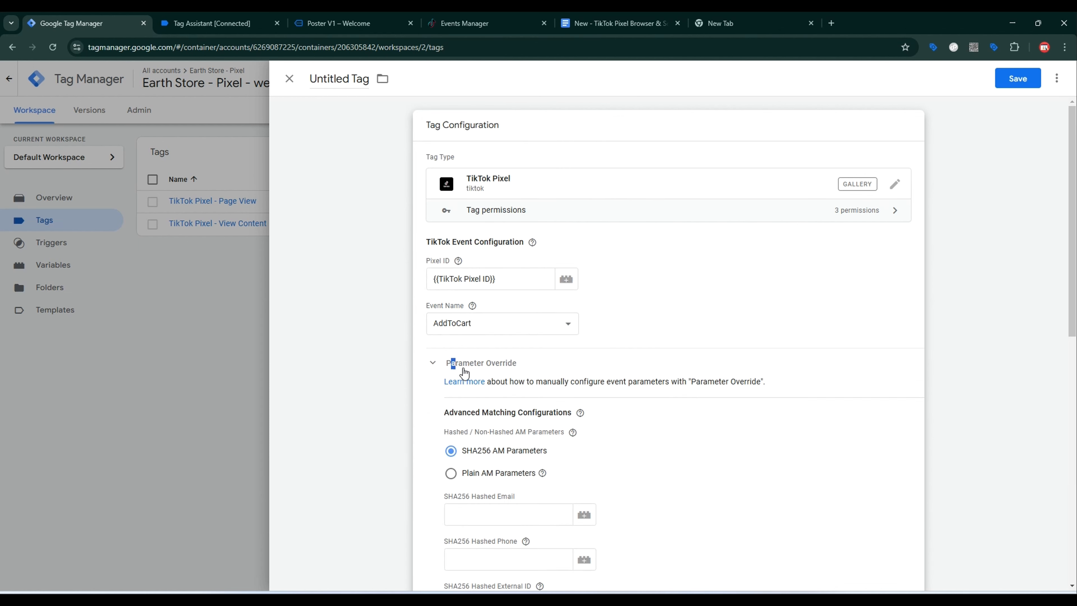
scroll(517, 368, down, 5)
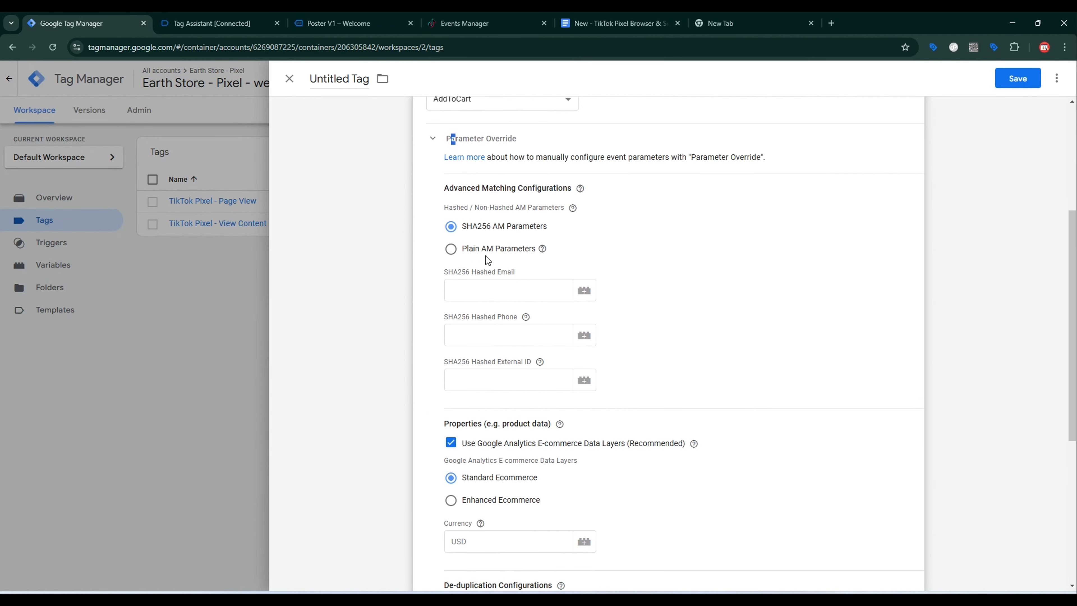
click(450, 443)
scroll(460, 396, down, 3)
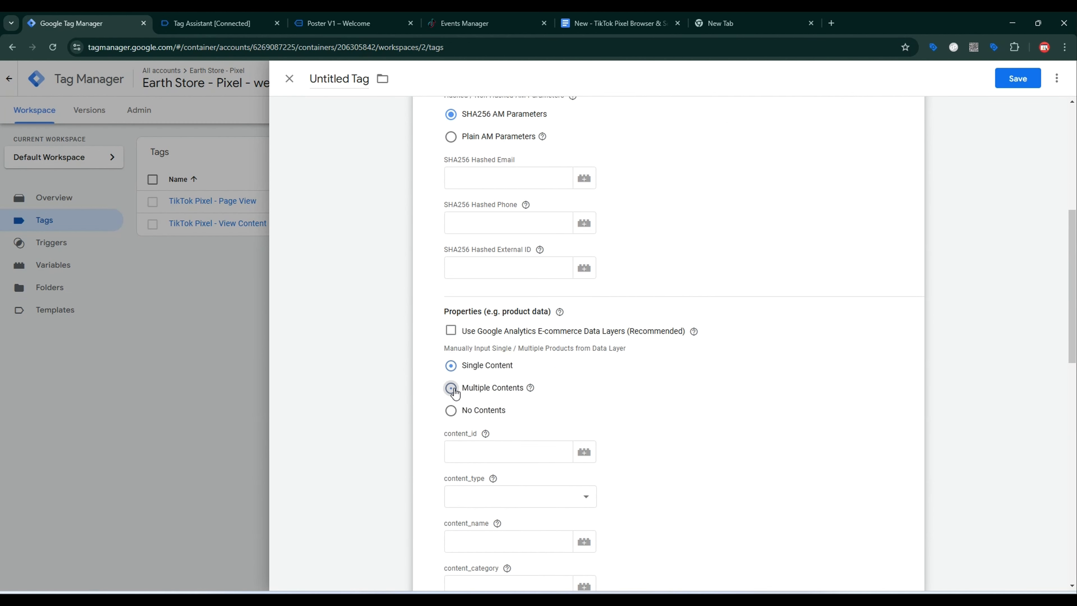
click(451, 389)
Set the tag's contents parameter to the {{Contents}} variable.
click(472, 451)
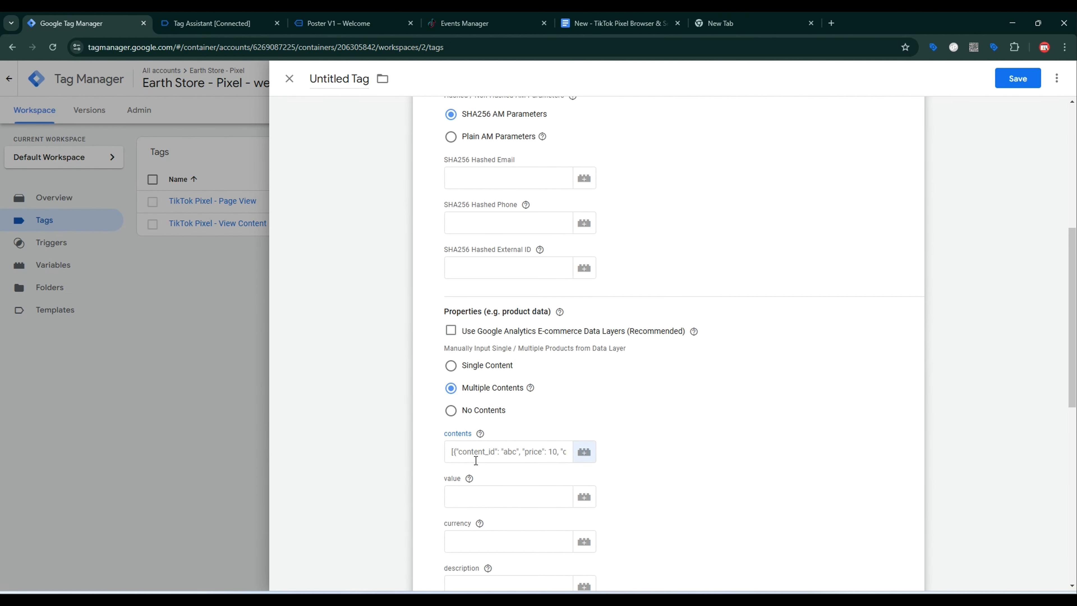
click(582, 453)
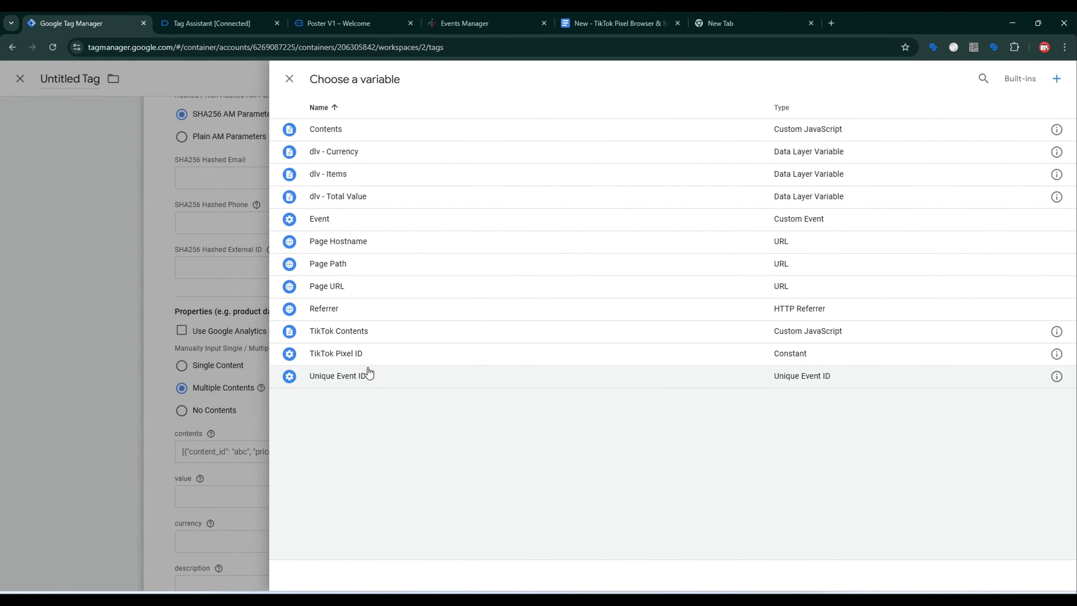
click(347, 129)
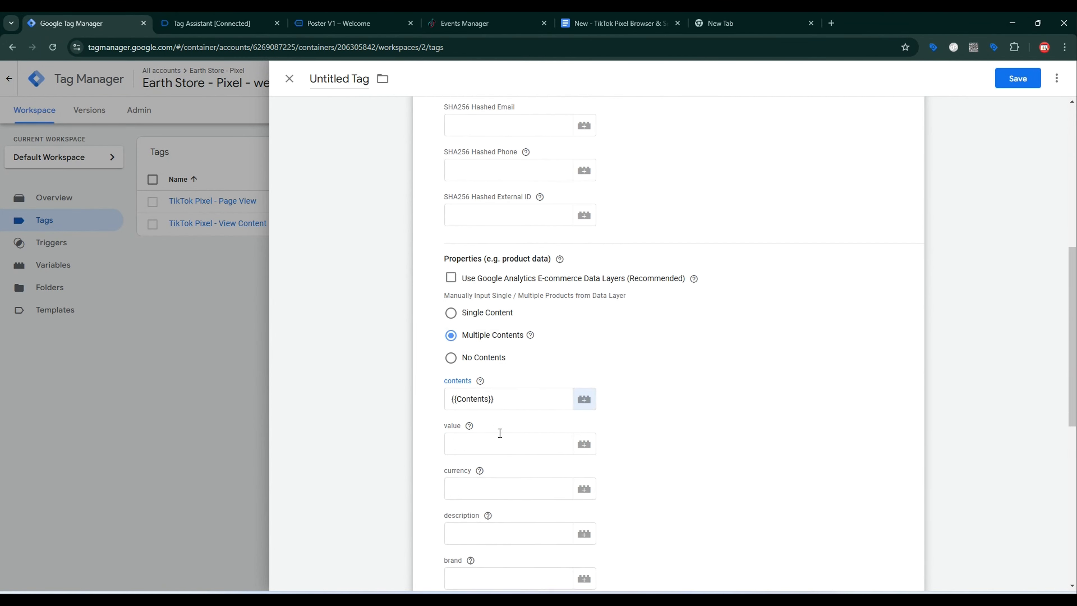
Check the dlv - Total Value variable against the Google Docs setup notes and assign {{dlv - Total Value}} to the tag's value parameter.
scroll(500, 433, down, 3)
click(496, 330)
click(585, 329)
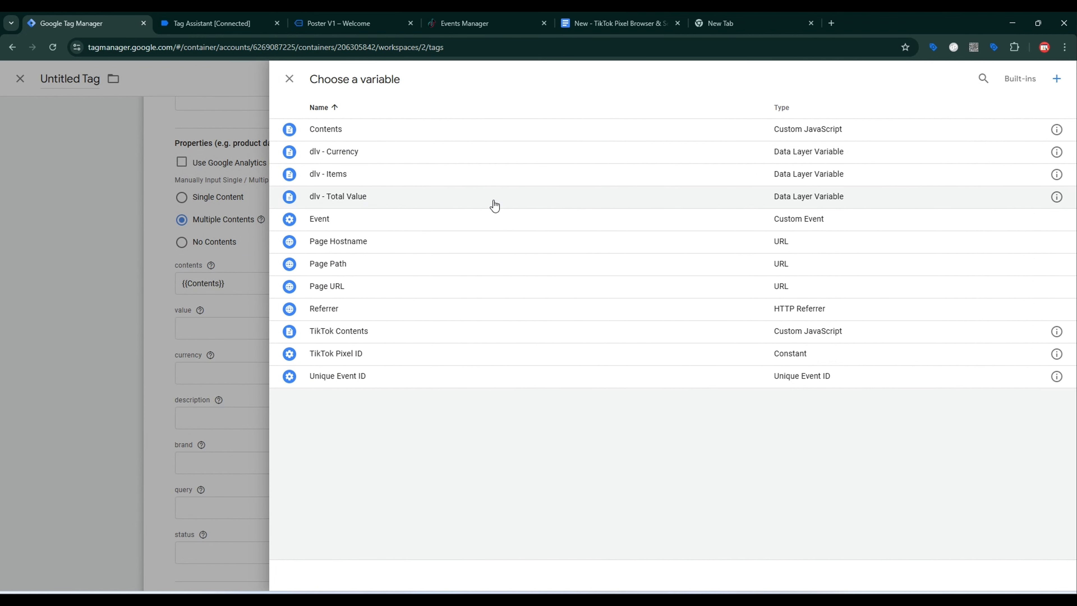
click(1056, 198)
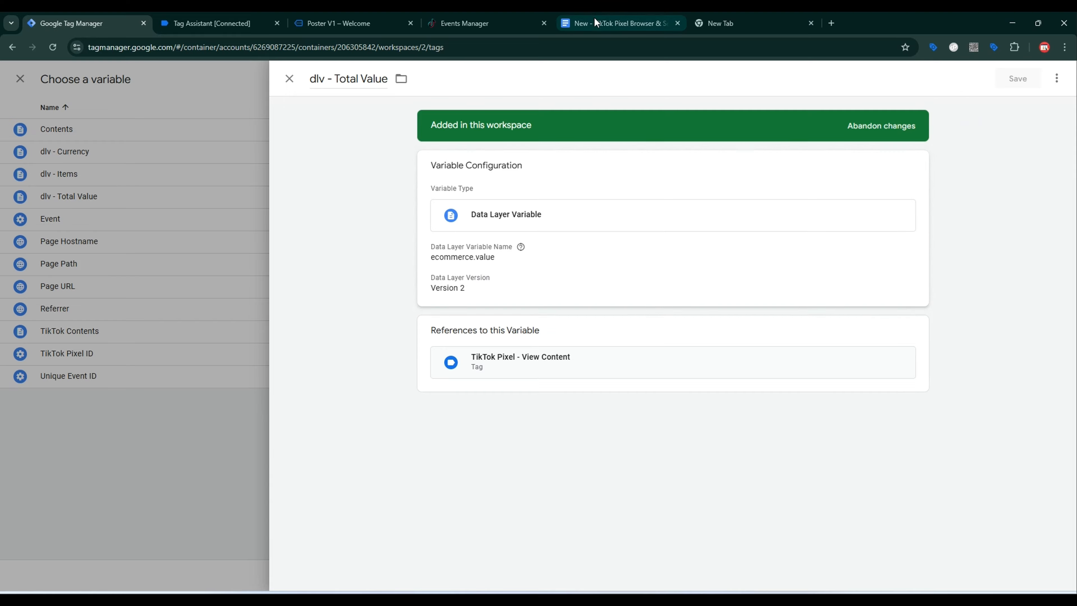
click(616, 23)
scroll(601, 363, down, 10)
scroll(601, 363, down, 15)
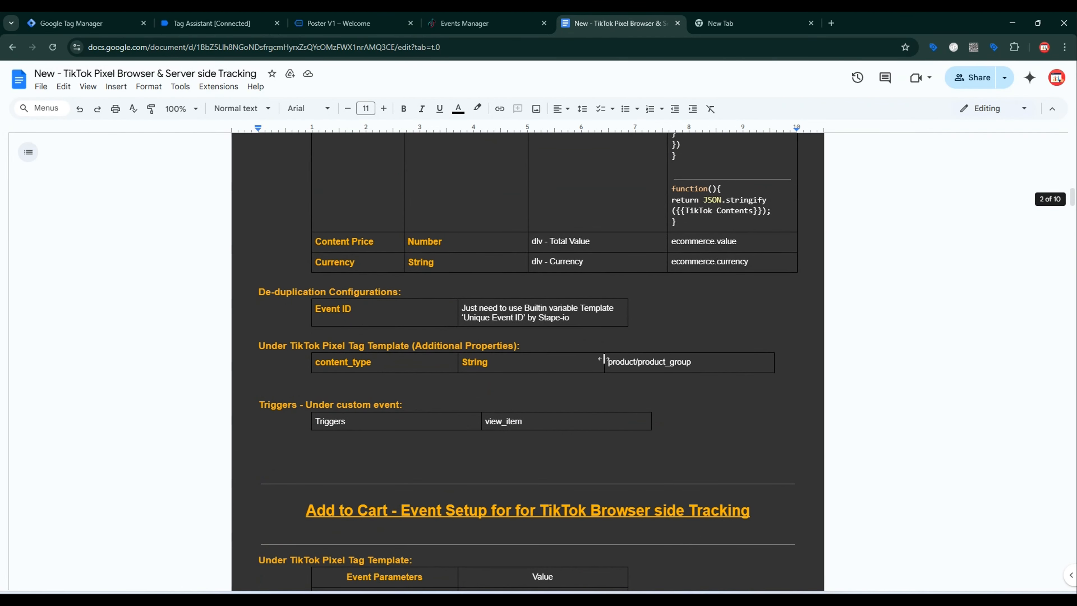
scroll(629, 368, down, 5)
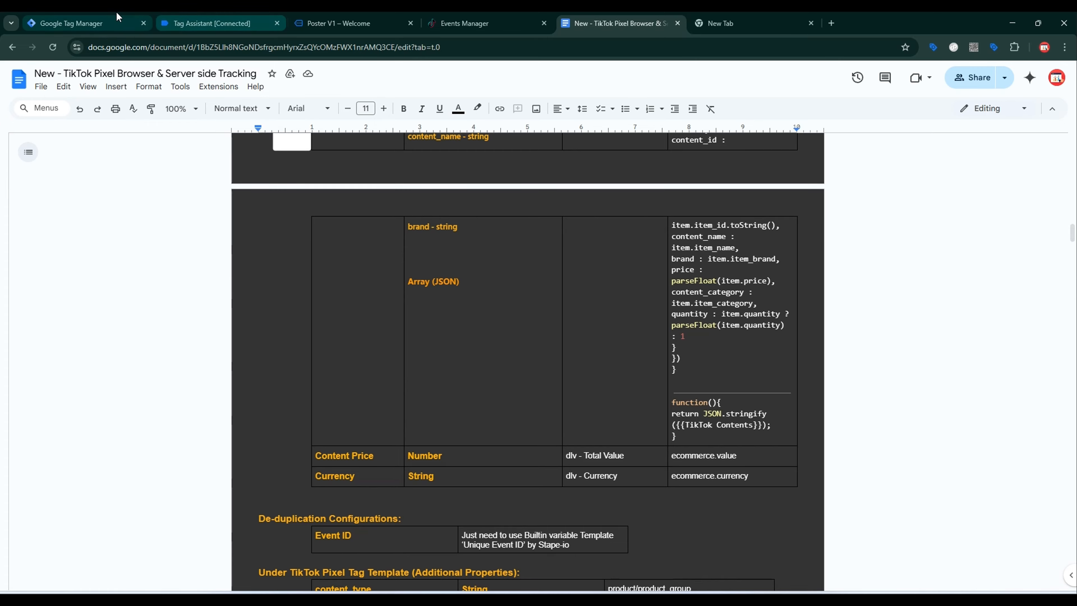
click(76, 23)
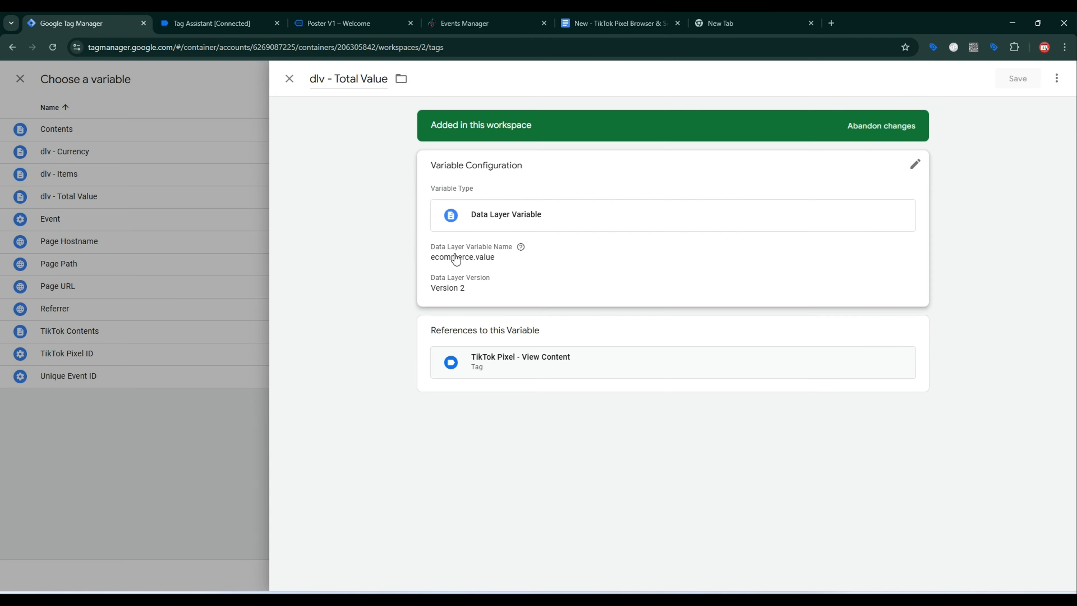
click(147, 224)
click(313, 197)
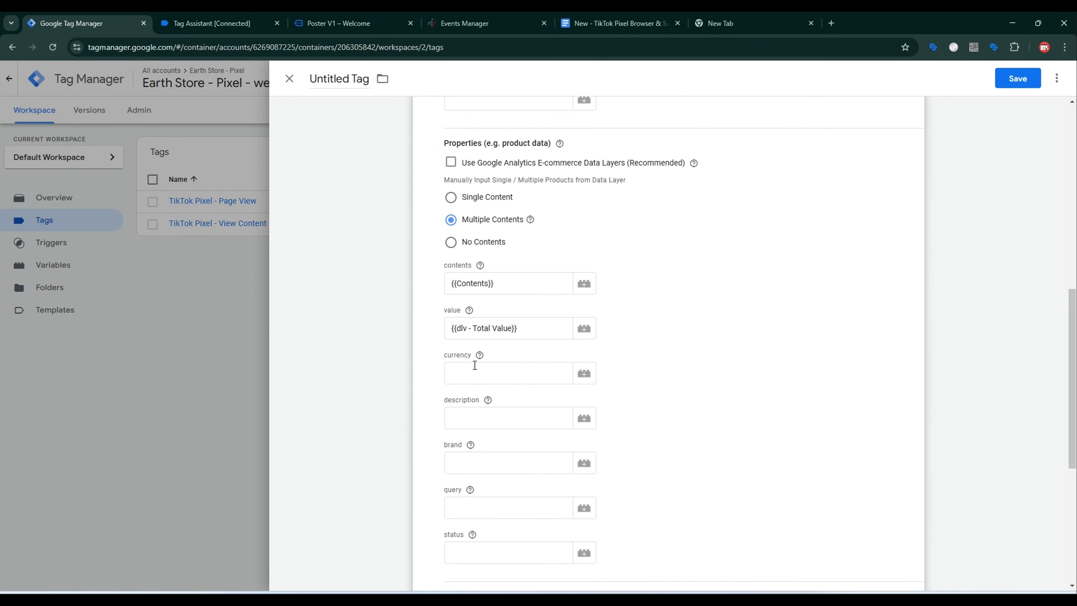
Set the tag's currency parameter to the {{dlv - Currency}} variable.
click(474, 365)
click(584, 371)
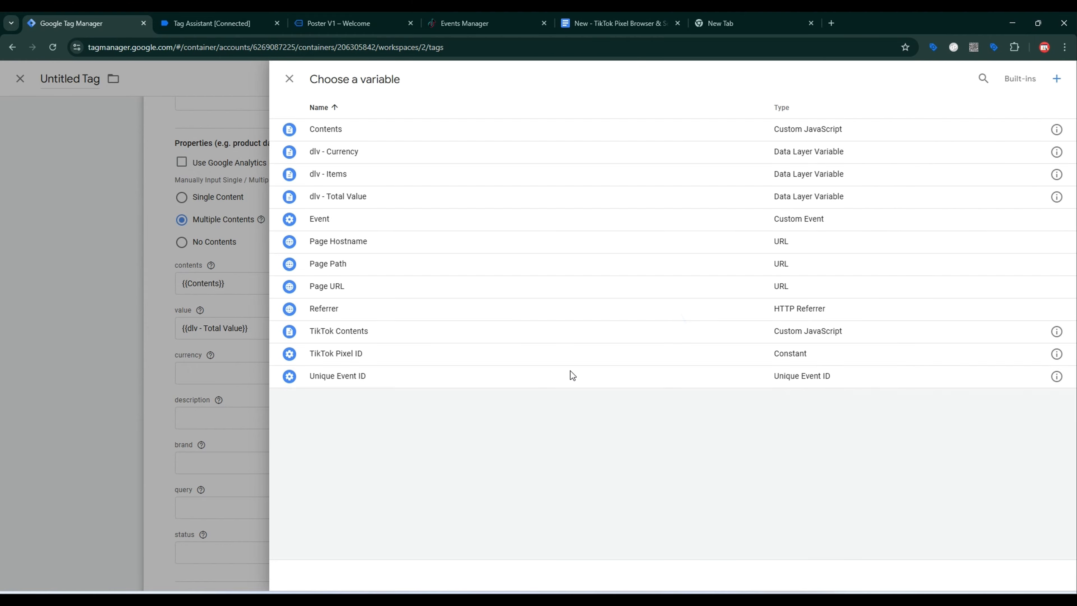
click(530, 151)
Set the event ID under the de-duplication configurations to {{Unique Event ID}}.
scroll(551, 343, down, 5)
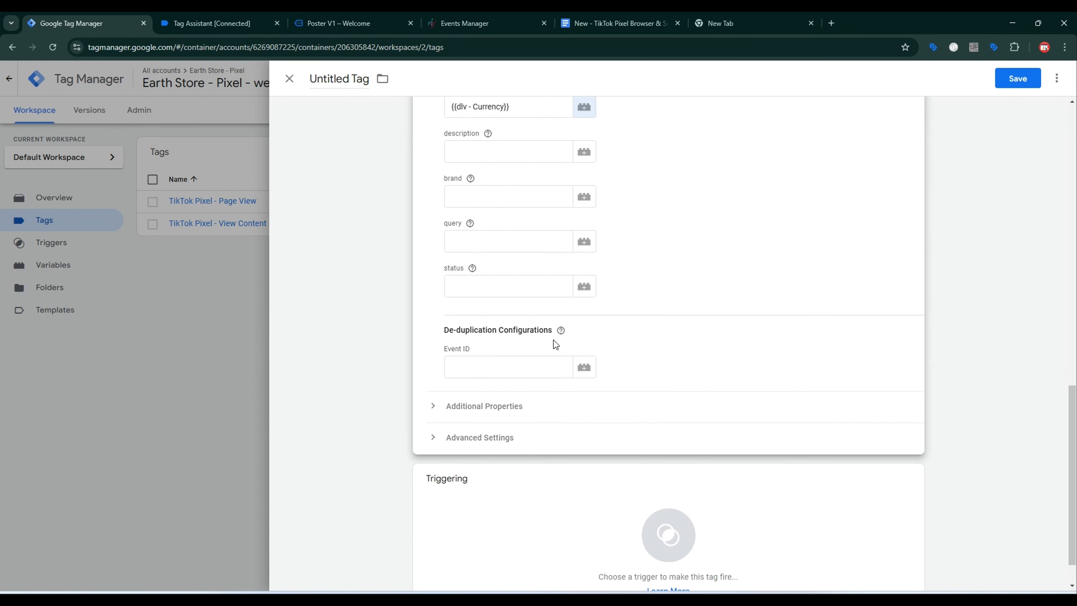
scroll(553, 340, down, 1)
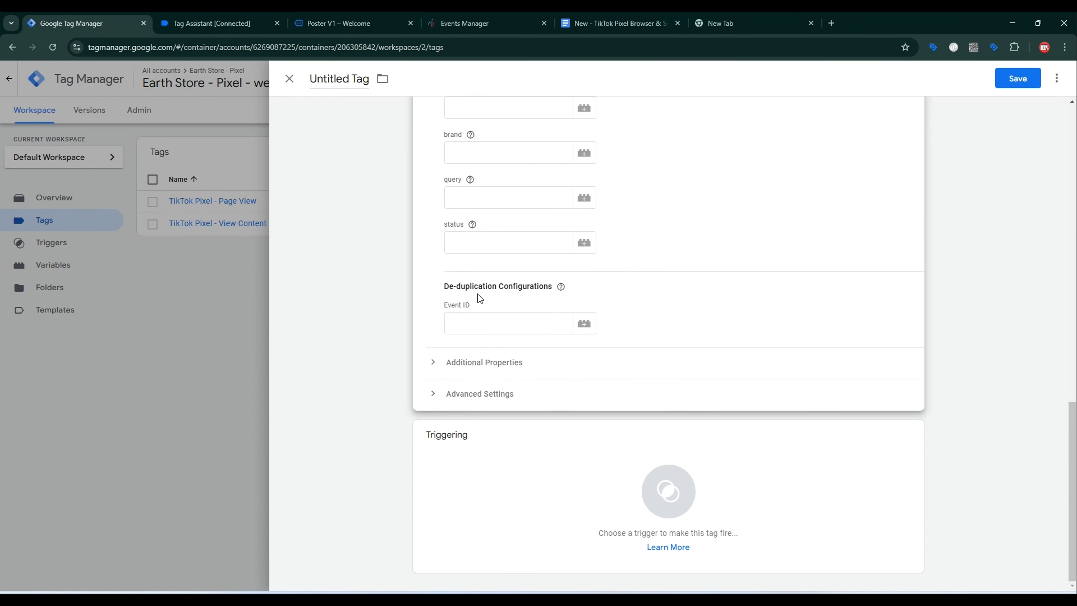
click(581, 327)
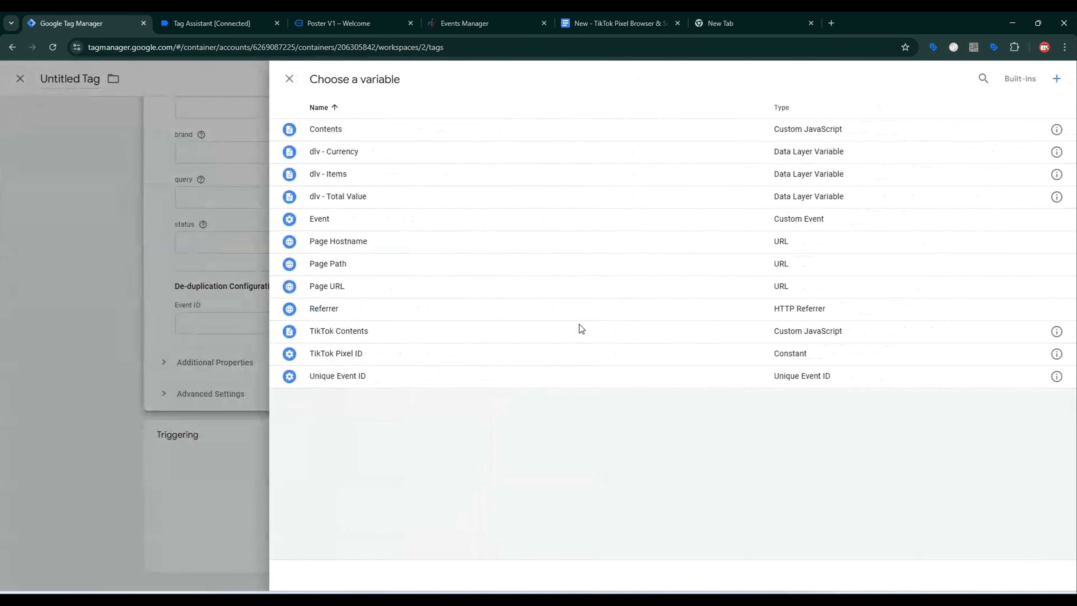
click(383, 378)
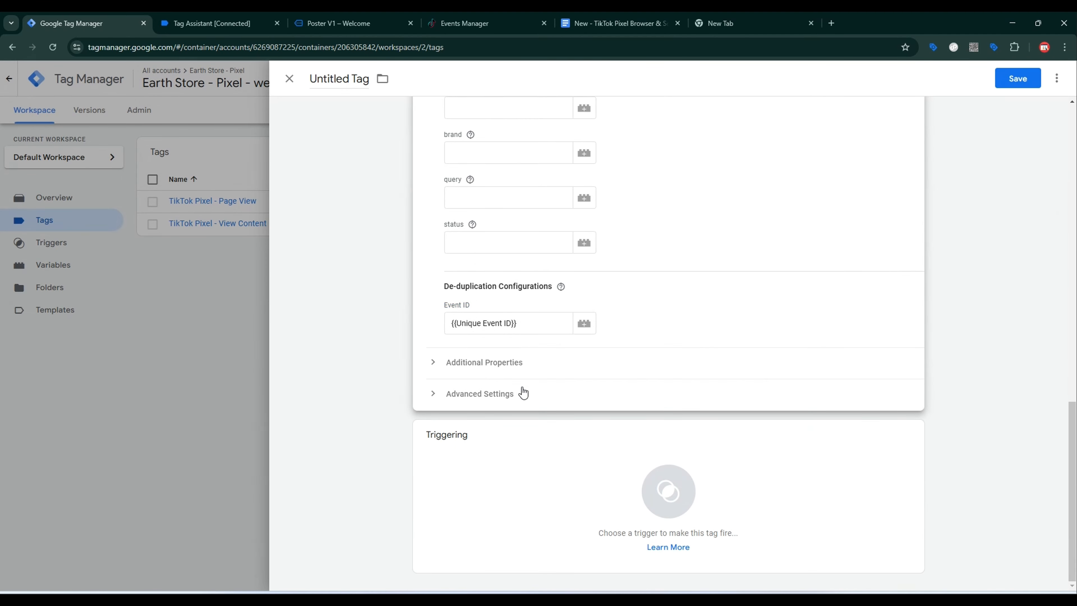
Add an additional property with the key content_type, copied from the Google Docs setup notes, and the value product.
click(479, 368)
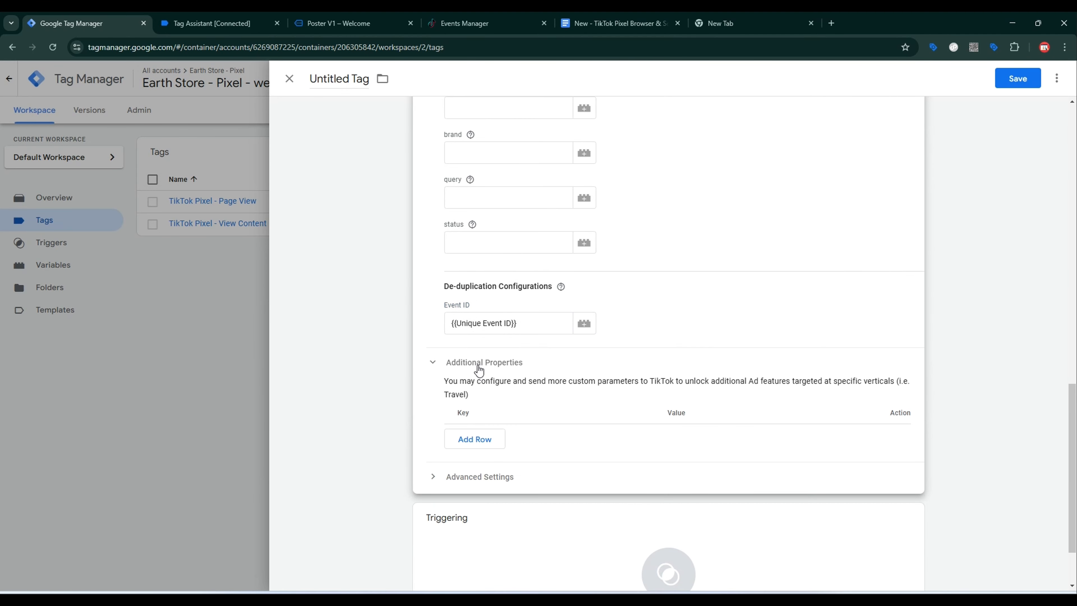
click(483, 441)
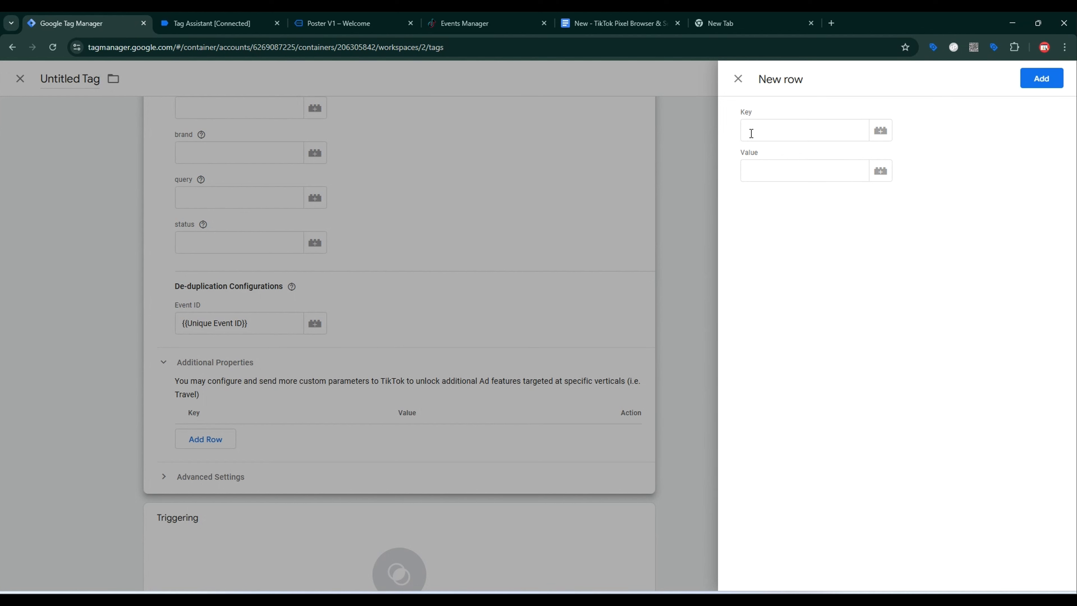
click(751, 134)
click(617, 23)
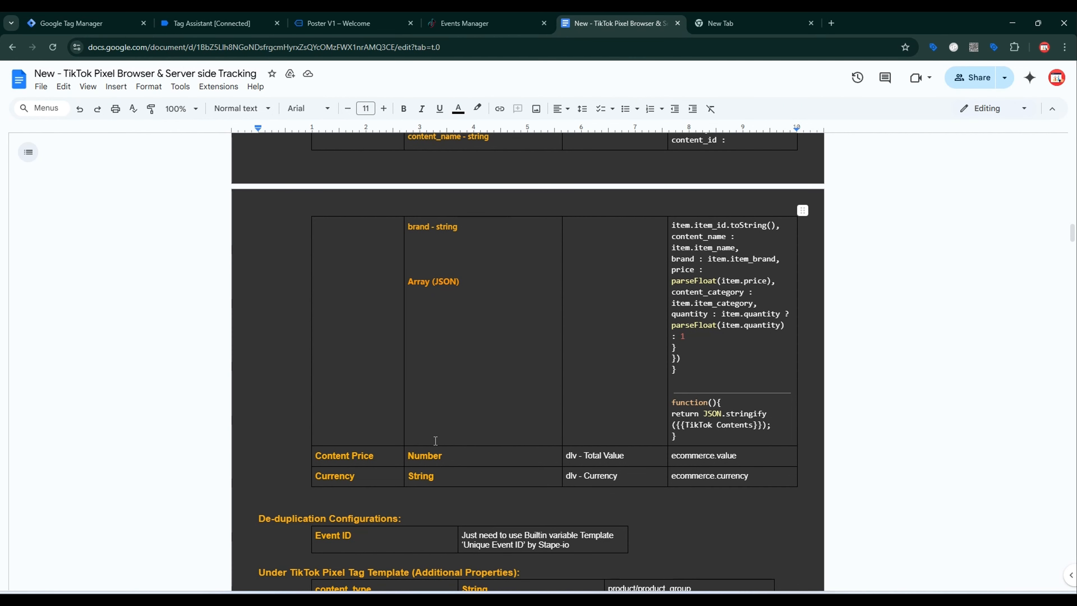
scroll(436, 475, down, 2)
drag(372, 534, 314, 534)
key(ctrl+c)
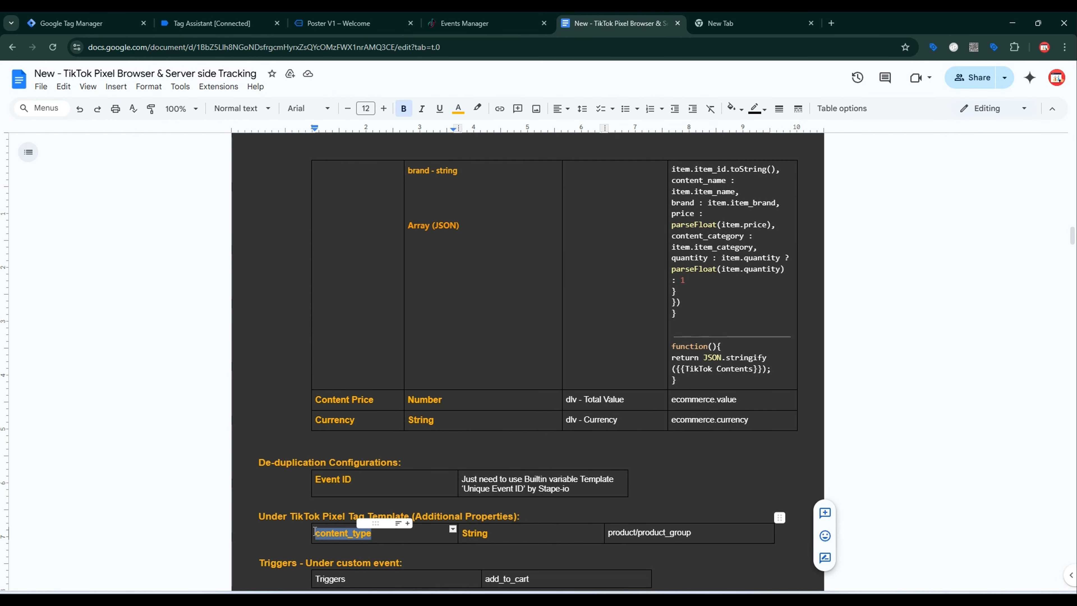
click(82, 23)
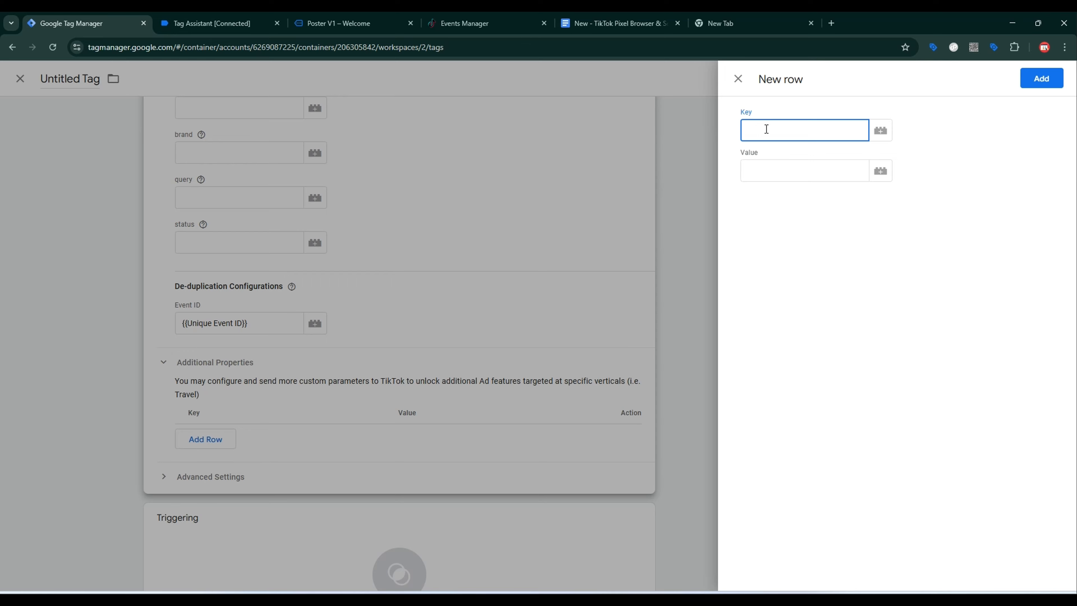
key(ctrl+v)
click(773, 167)
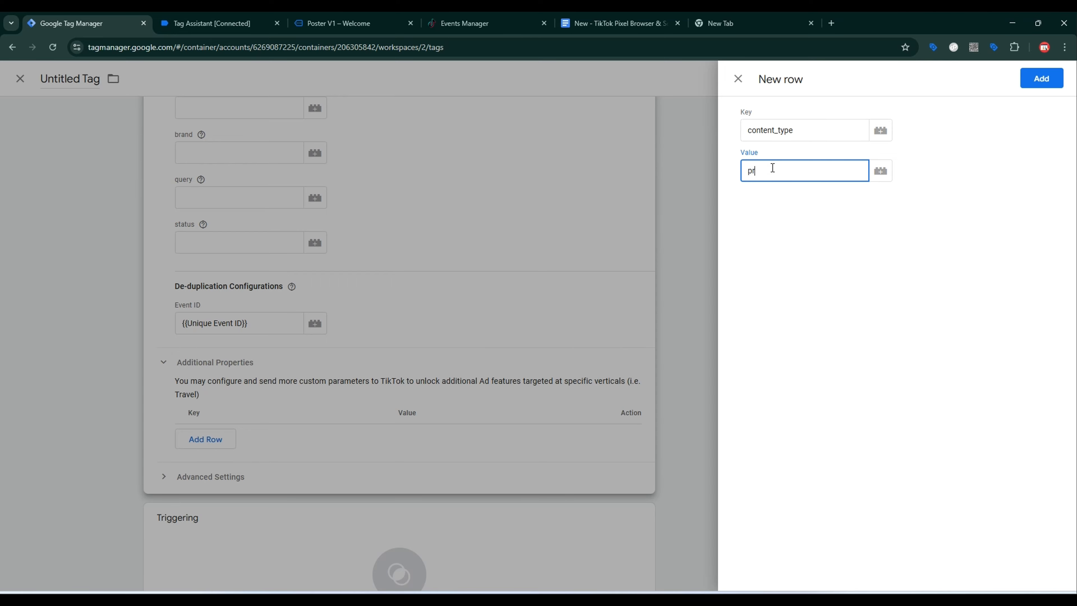
text(product)
click(1040, 78)
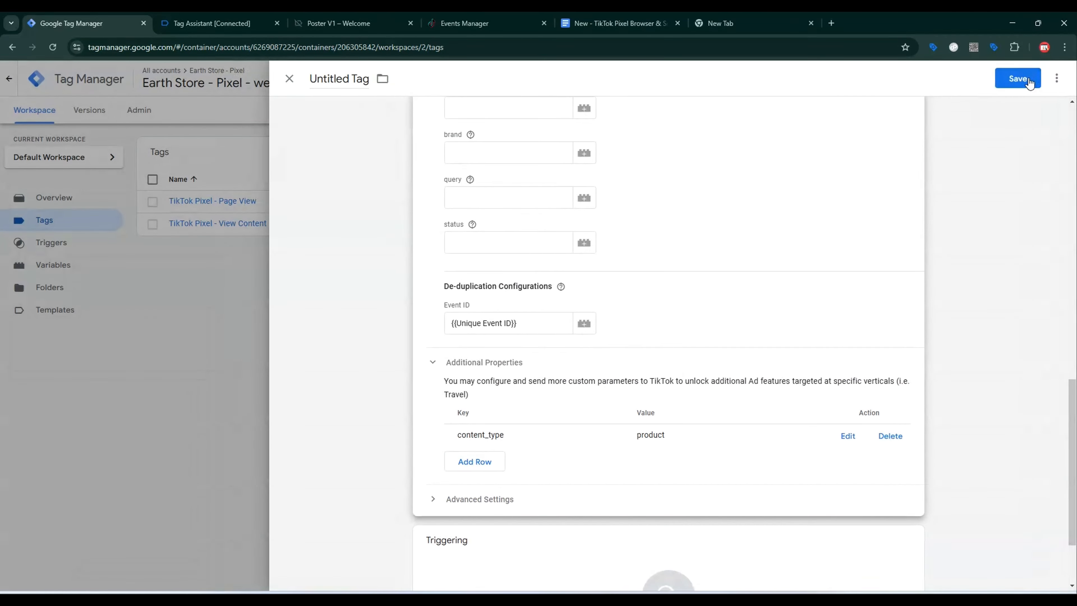
Start a new trigger for the tag and choose Custom Event as its type.
click(567, 464)
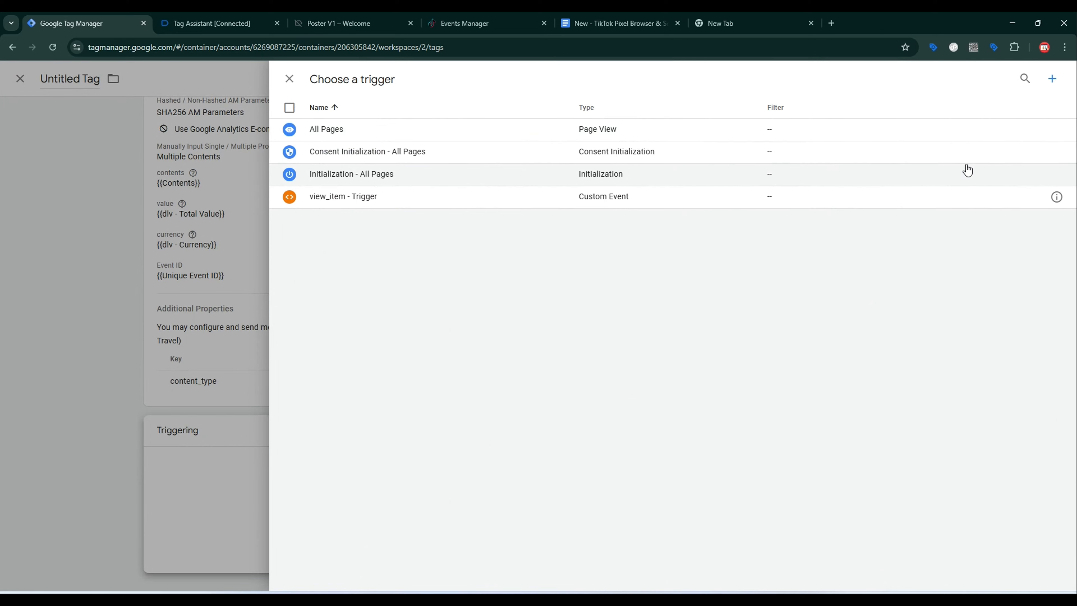
click(1052, 78)
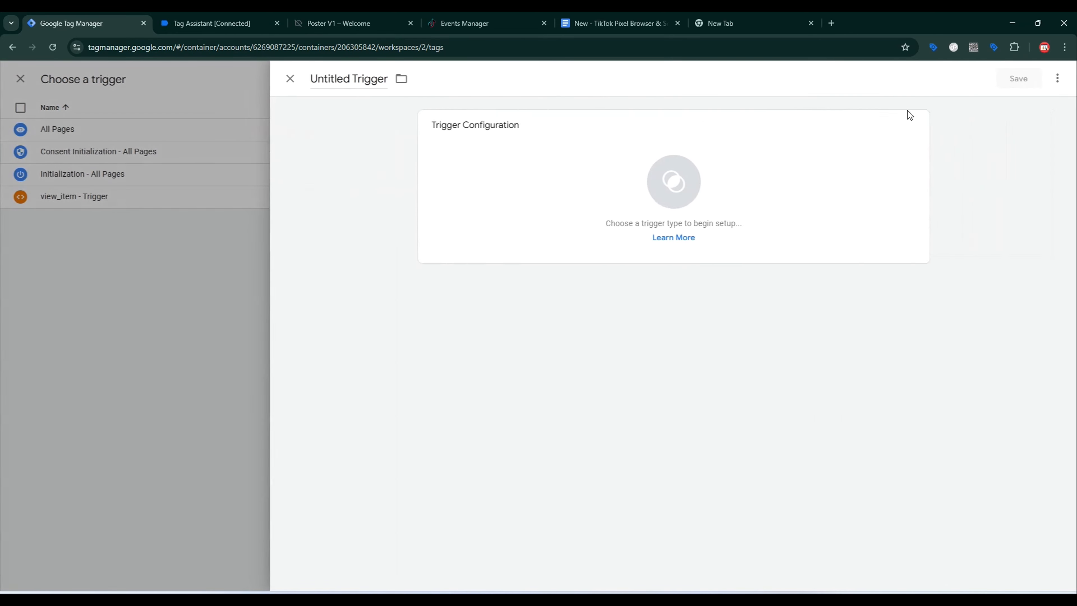
click(596, 183)
scroll(776, 501, down, 3)
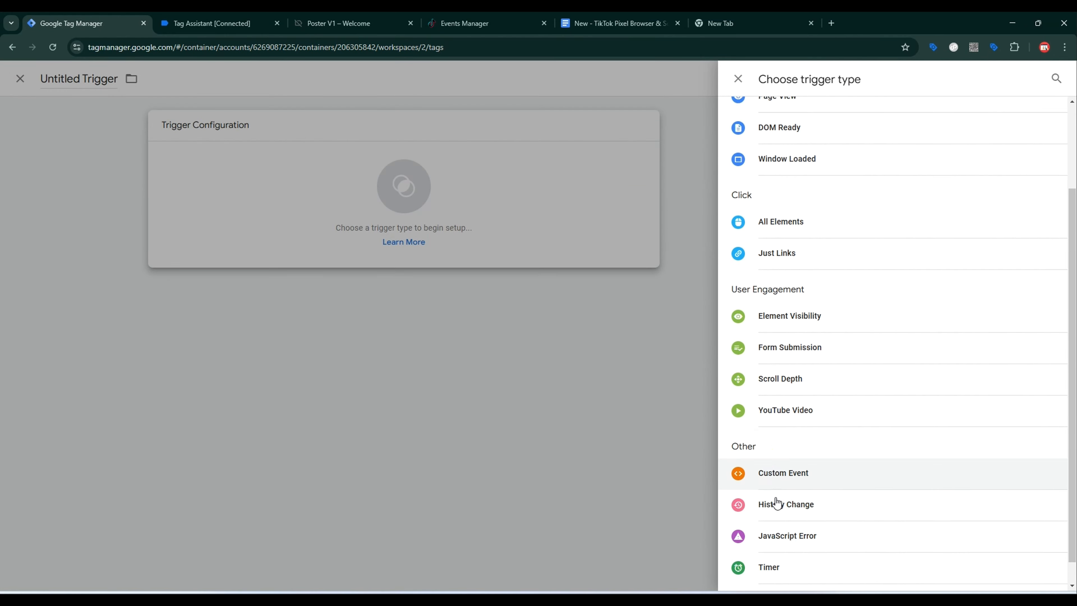
click(780, 479)
Set the custom event trigger's event name to add_to_cart, copied from the event shown in Tag Assistant.
click(215, 19)
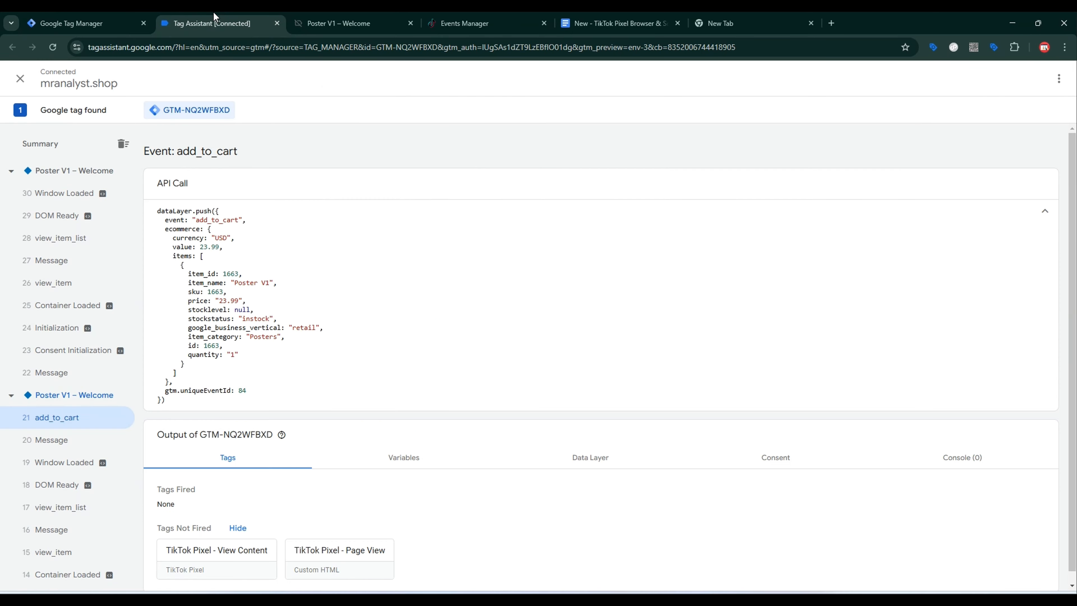
drag(181, 154, 232, 155)
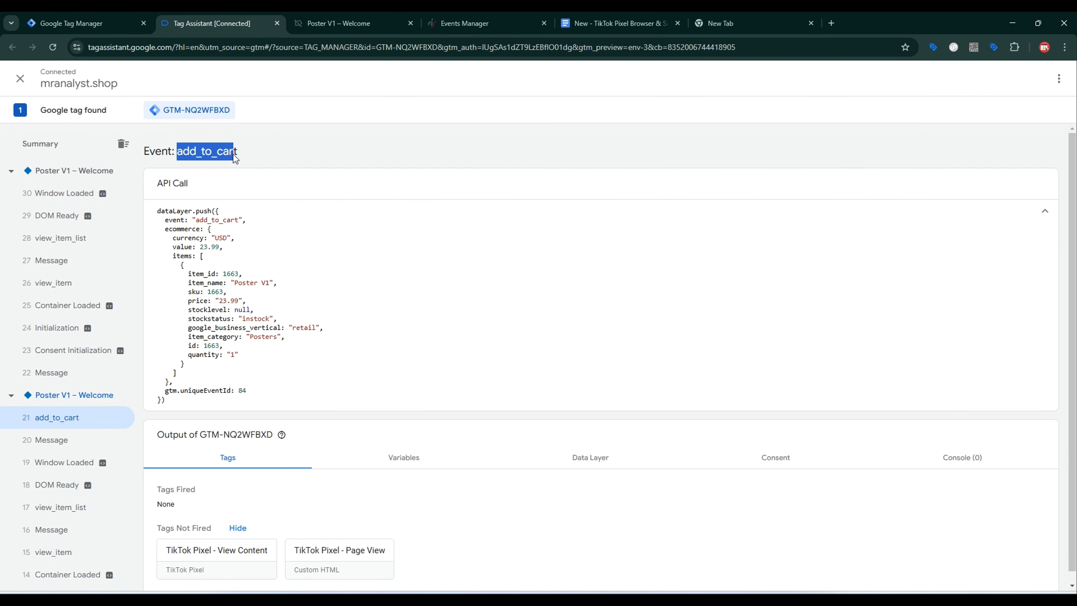
click(85, 23)
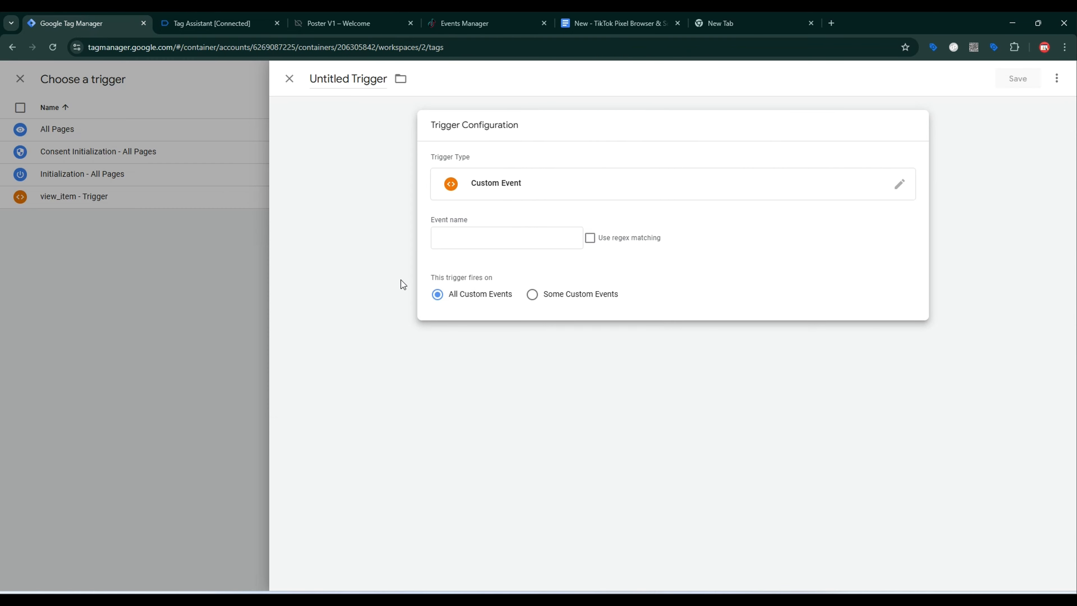
click(442, 240)
text(add_to_cart)
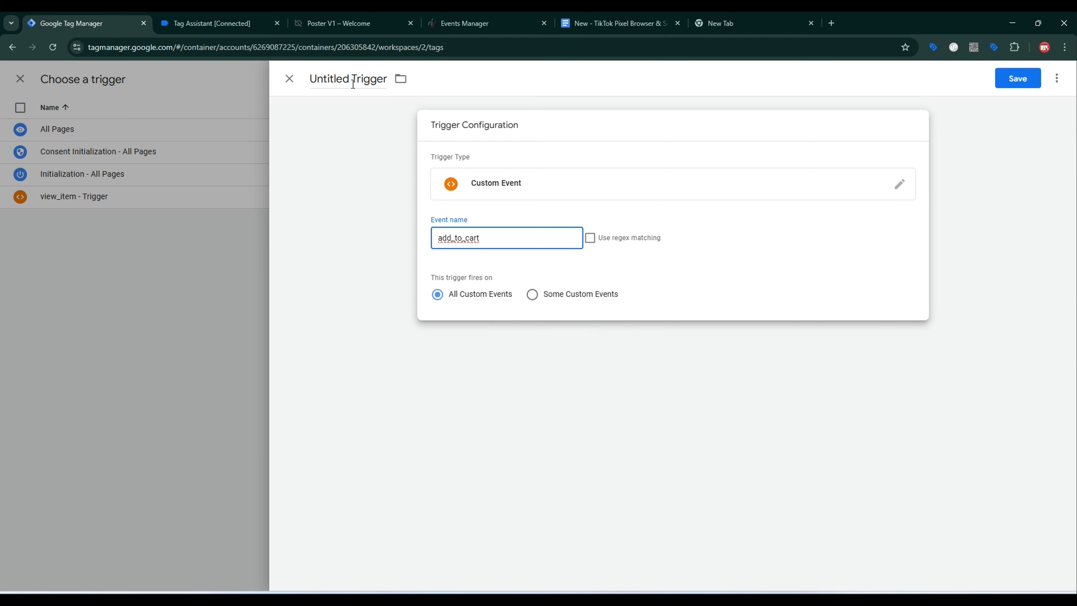
Name the trigger "add_to_cart - Trigger" and save it to the tag.
drag(351, 79, 309, 79)
text(add_to_cart)
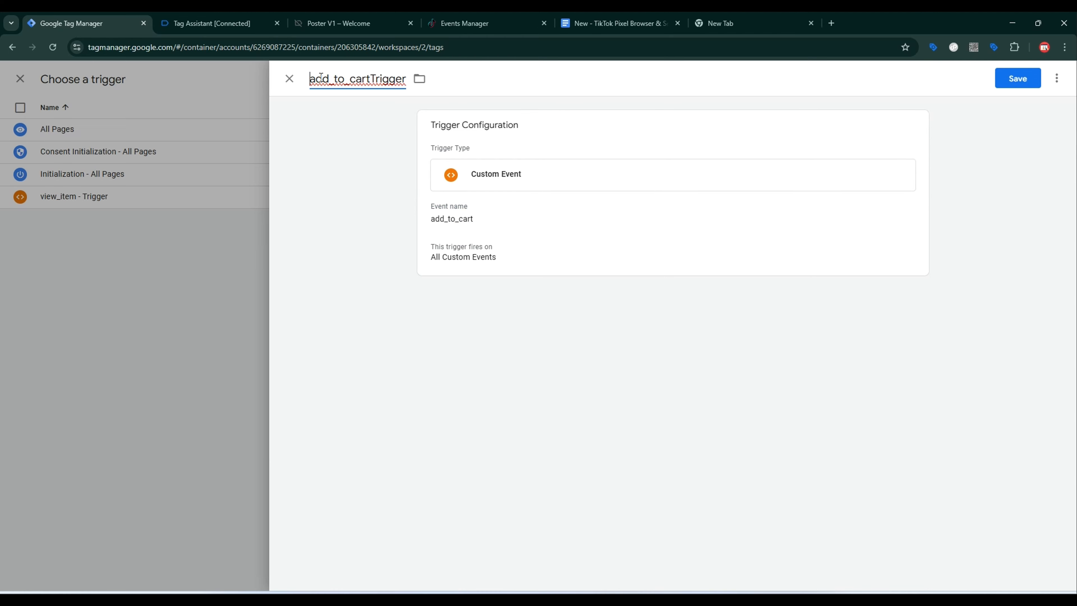
text(-)
click(1020, 79)
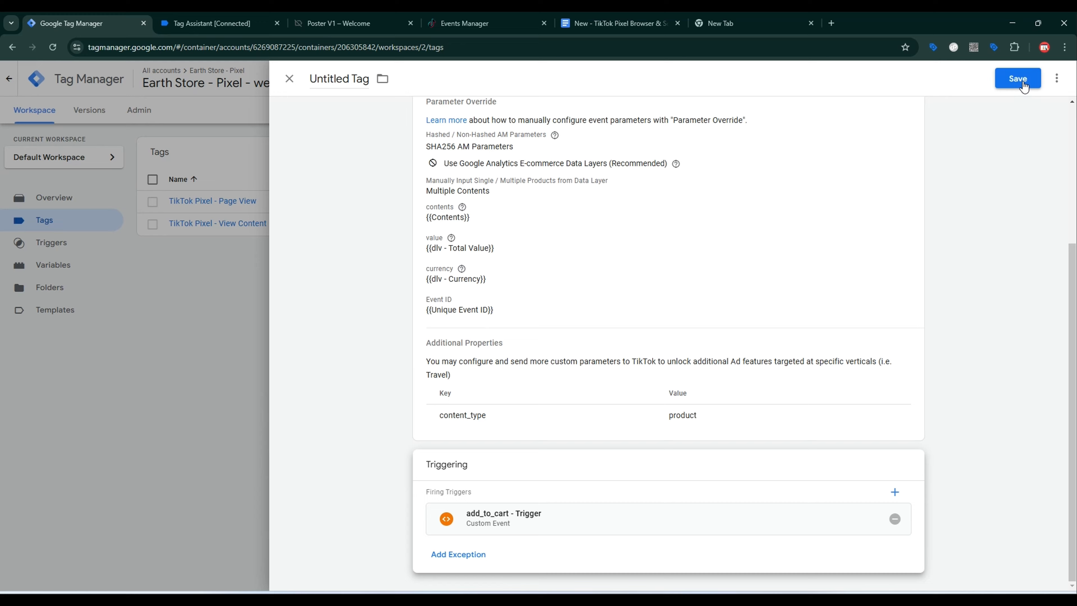
Save the new tag under the name "TikTok Pixel - AddToCart".
click(1018, 79)
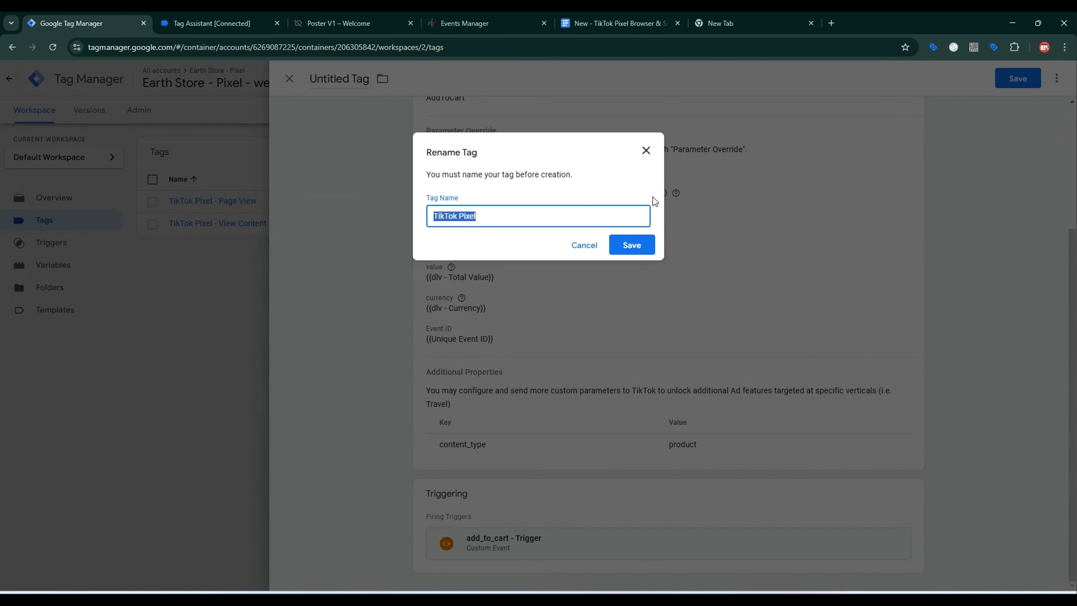
text(TikTok Pixel)
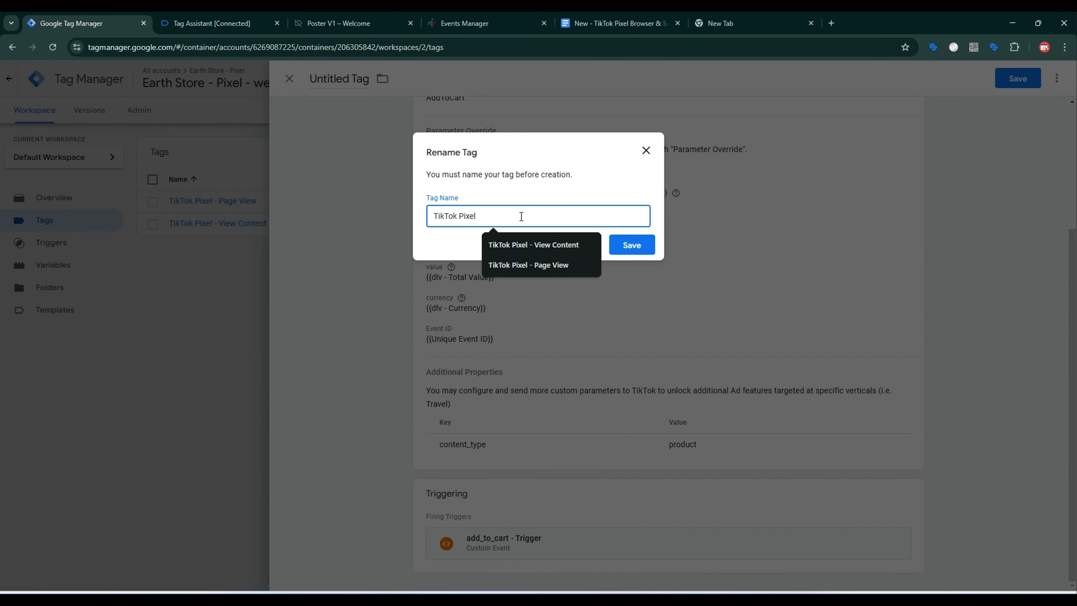
text( - AddToCart)
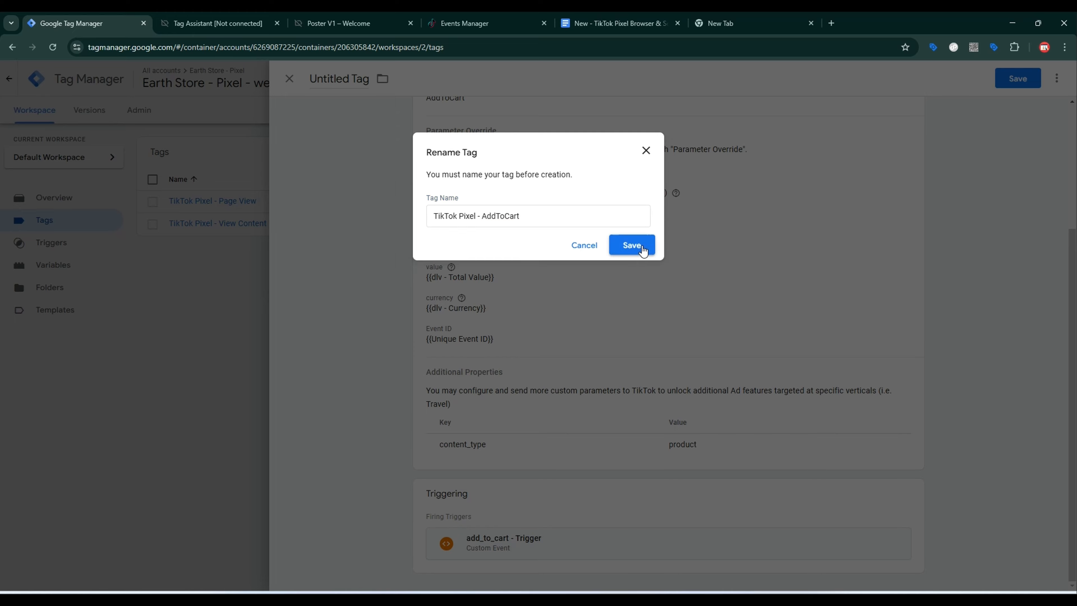
click(638, 248)
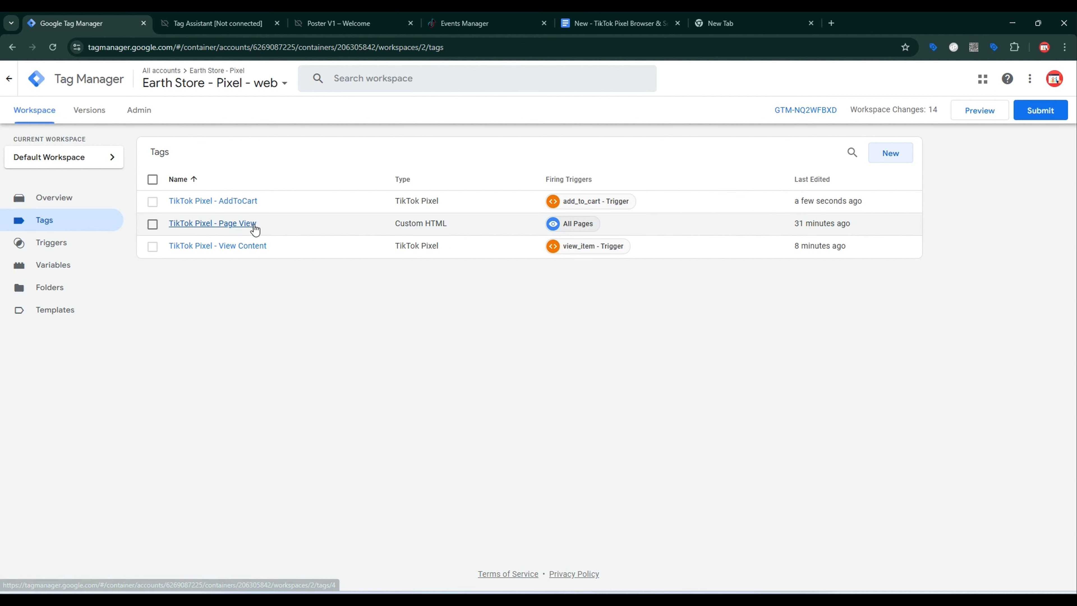
Make a copy of the TikTok Pixel - AddToCart tag and rename it "TikTok Pixel - Initiate Checkout".
click(243, 212)
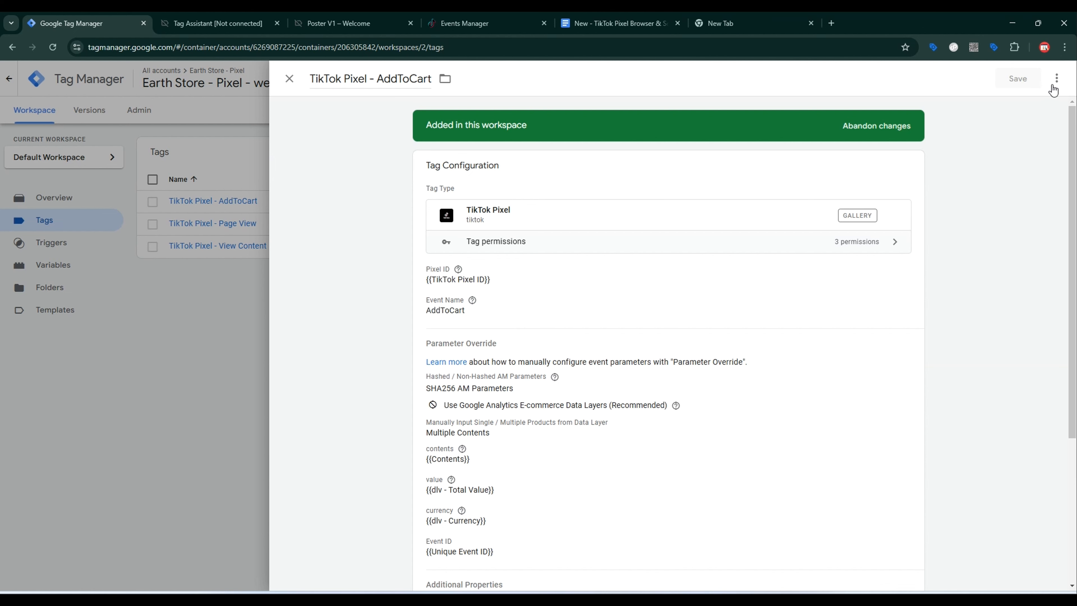
click(1056, 78)
click(1018, 104)
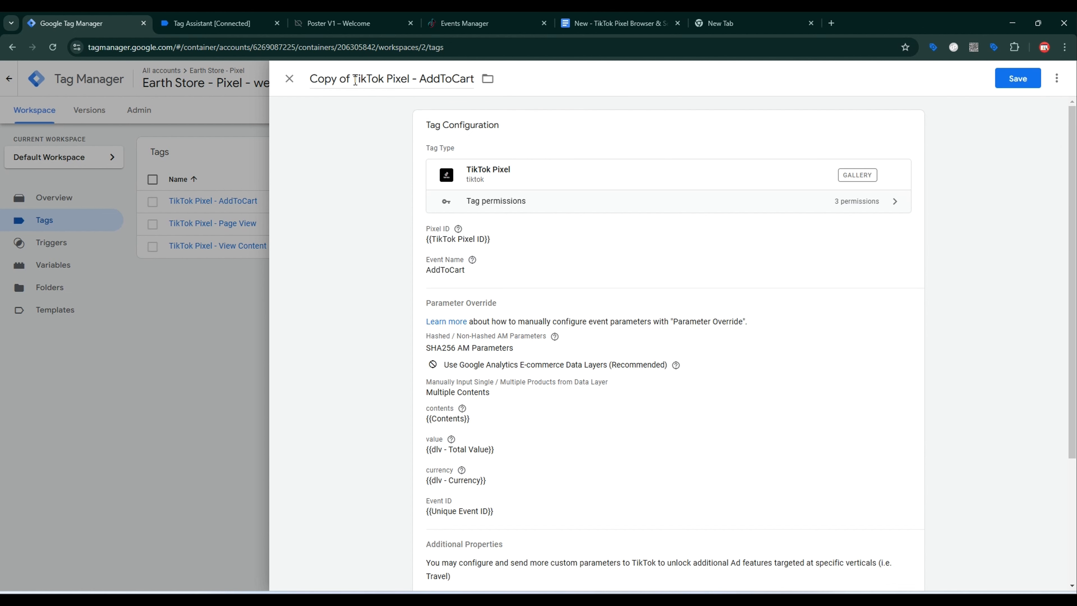
drag(356, 81, 283, 86)
key(BackSpace)
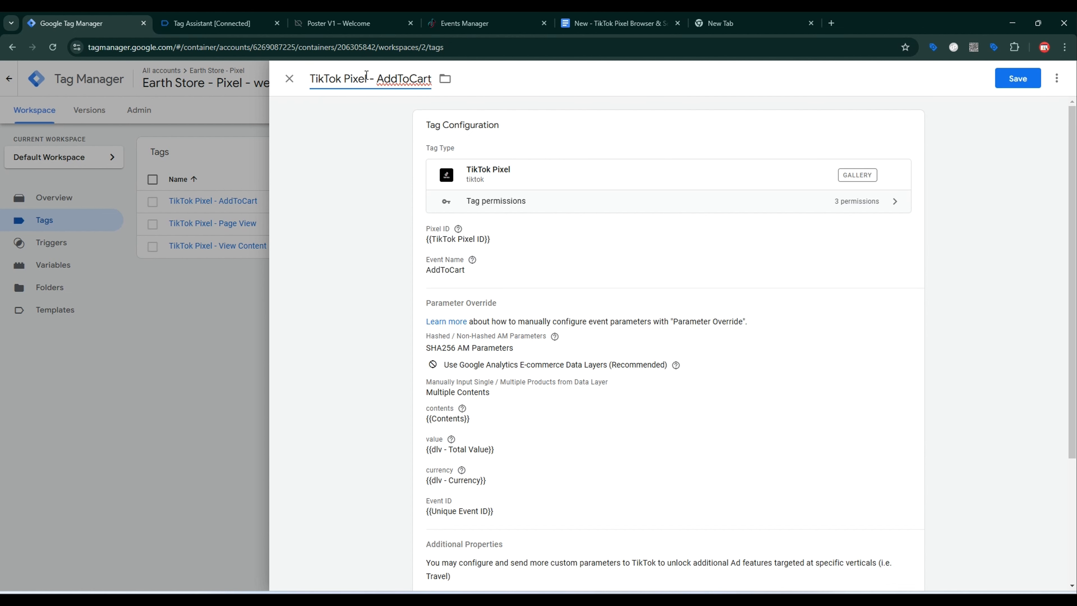
drag(377, 78, 454, 91)
text(Initiate Checkout)
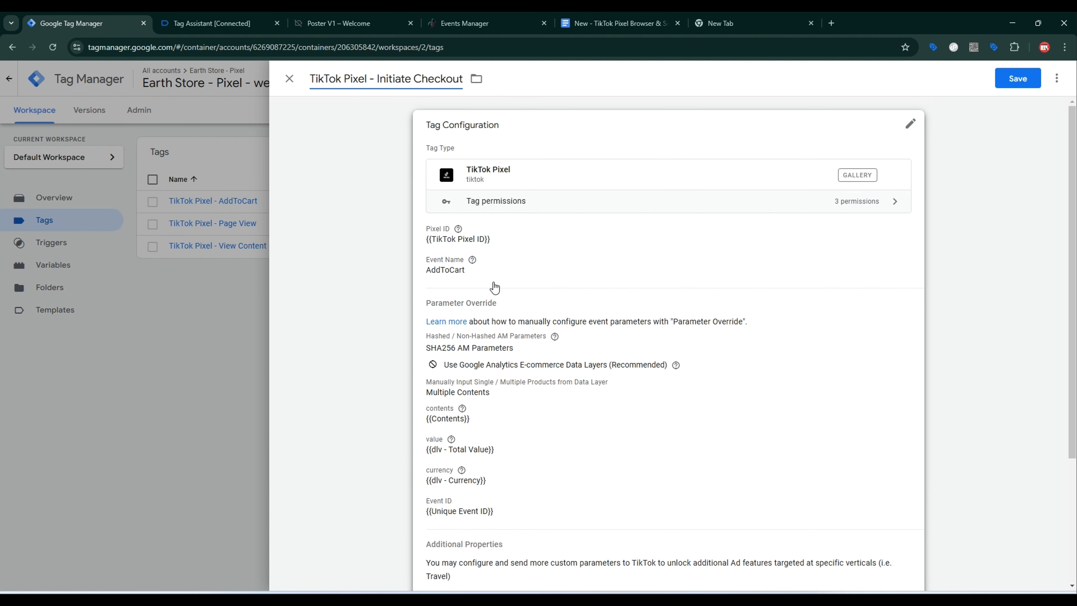
Set the copied tag's event name to InitiateCheckout and remove its add_to_cart firing trigger.
click(462, 327)
click(461, 327)
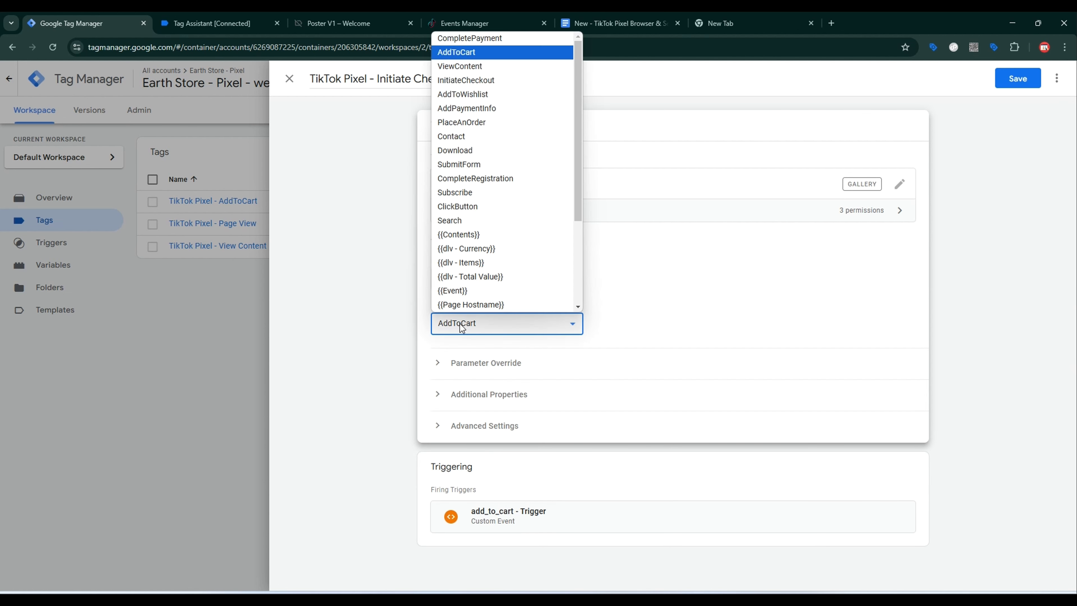
click(476, 85)
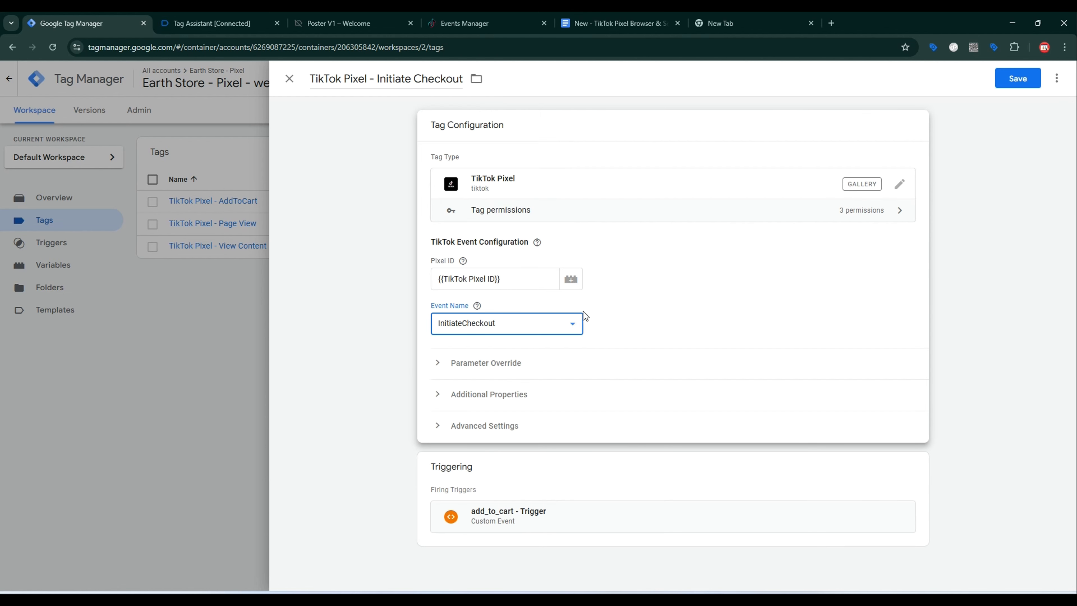
click(909, 492)
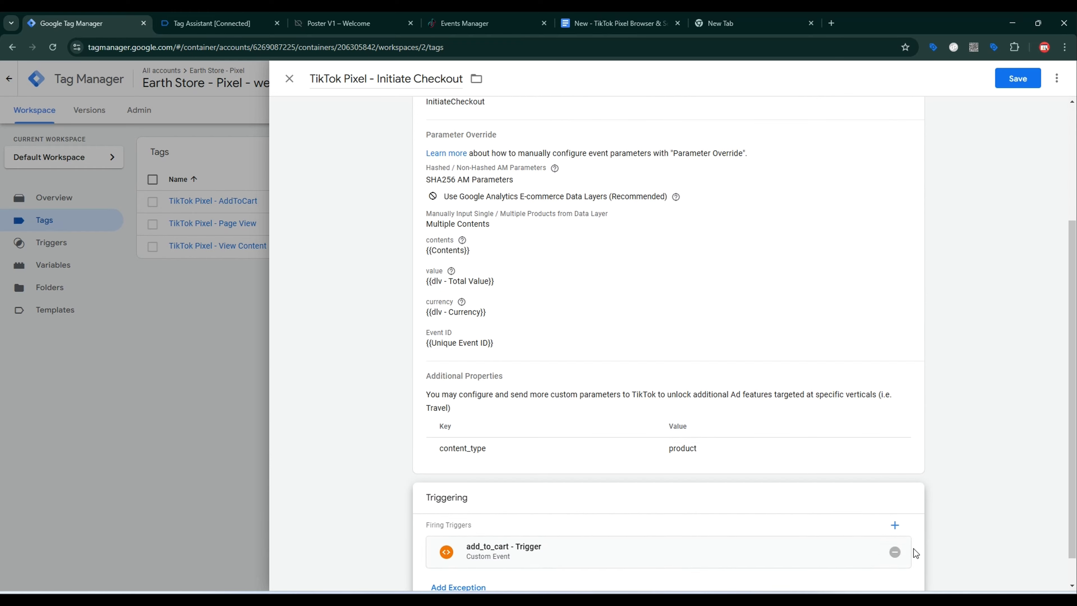
click(895, 551)
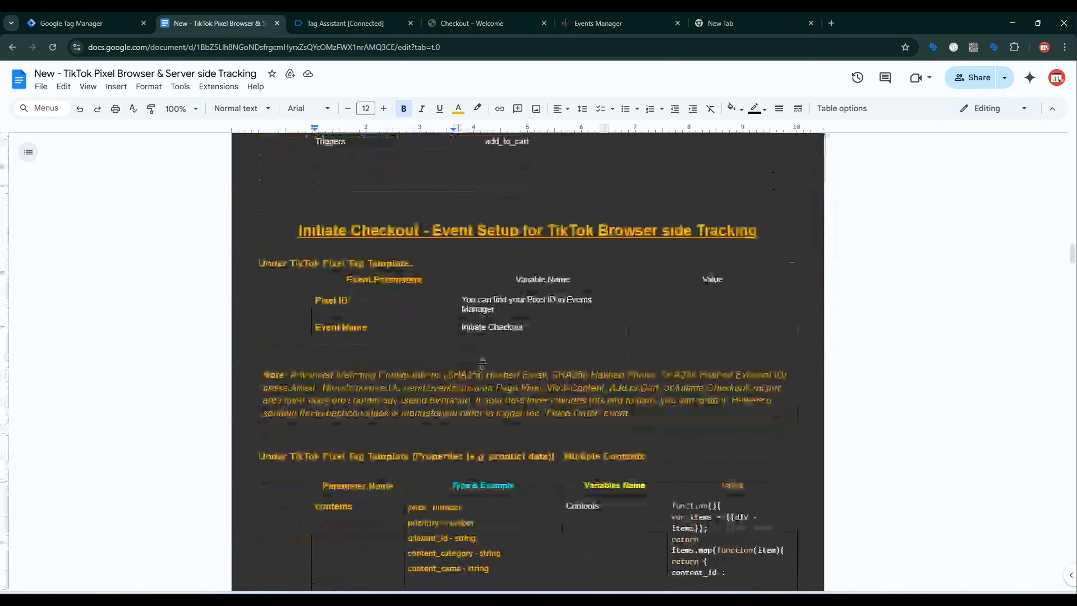
Copy the trigger event name begin_checkout from the Initiate Checkout section of the Google Docs setup notes.
scroll(482, 364, down, 15)
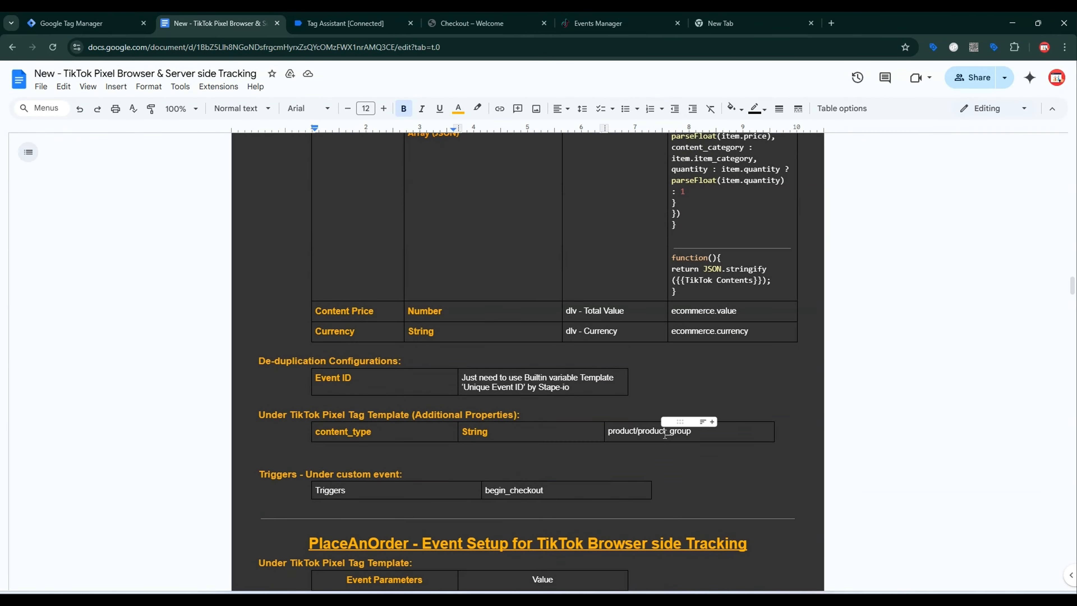
double_click(521, 490)
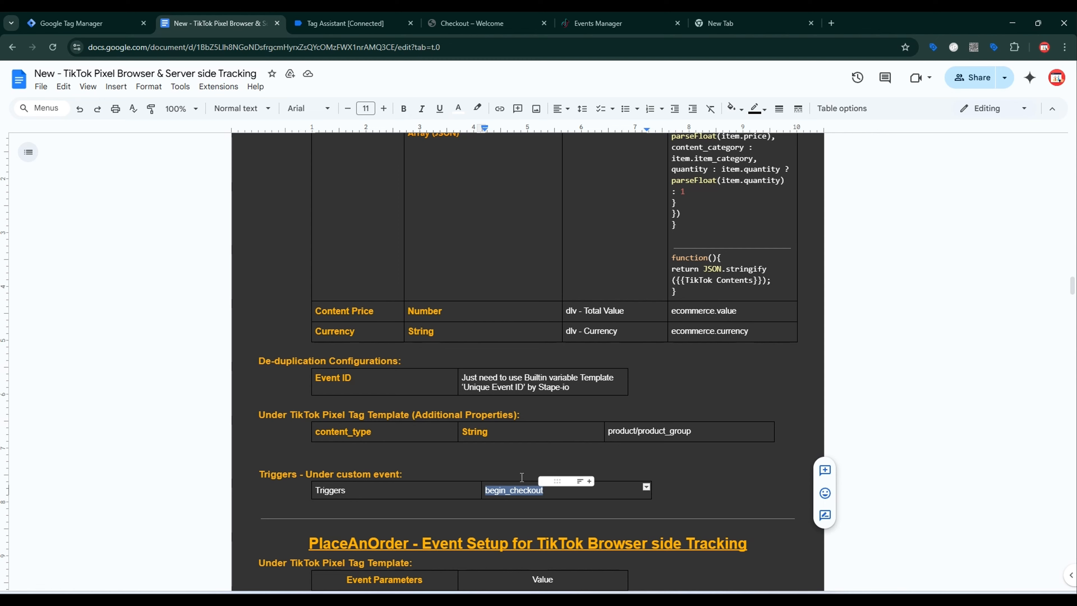
click(72, 23)
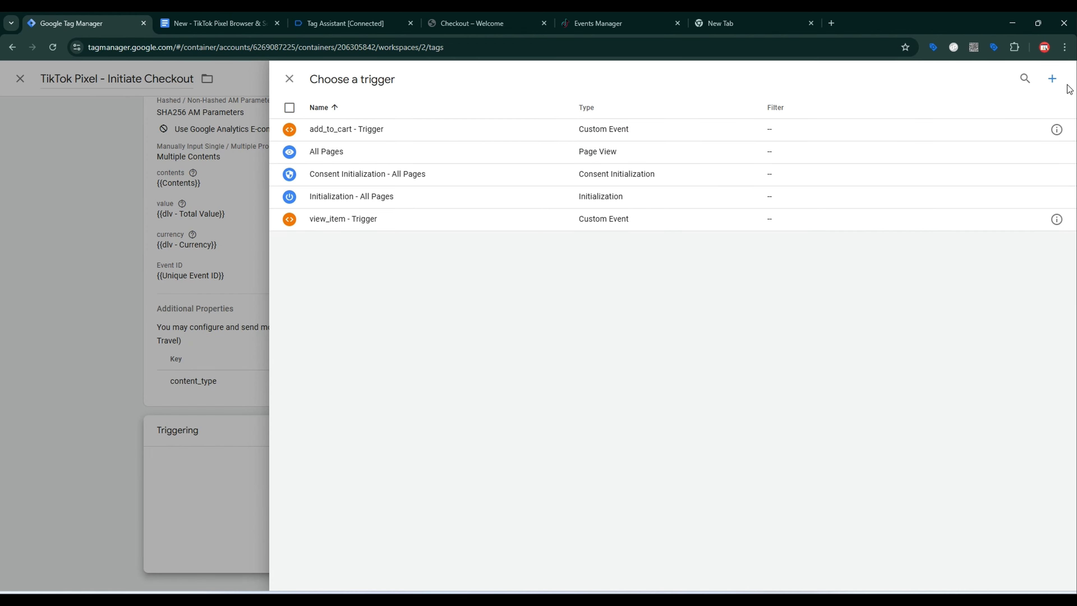
Create a new Custom Event trigger for the tag with the event name begin_checkout.
click(1058, 84)
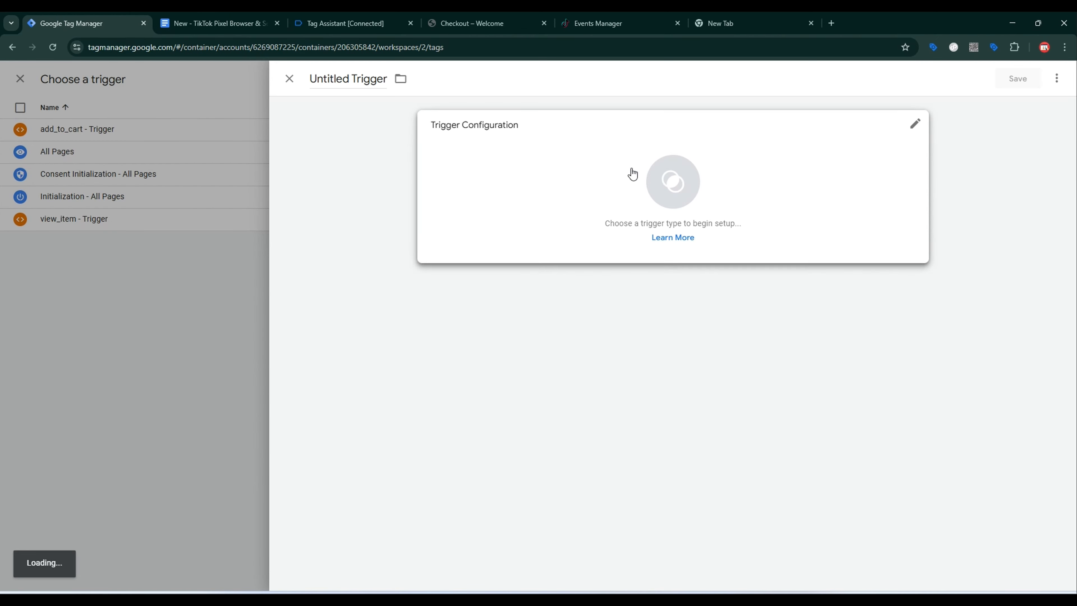
click(632, 174)
scroll(790, 309, down, 3)
click(781, 471)
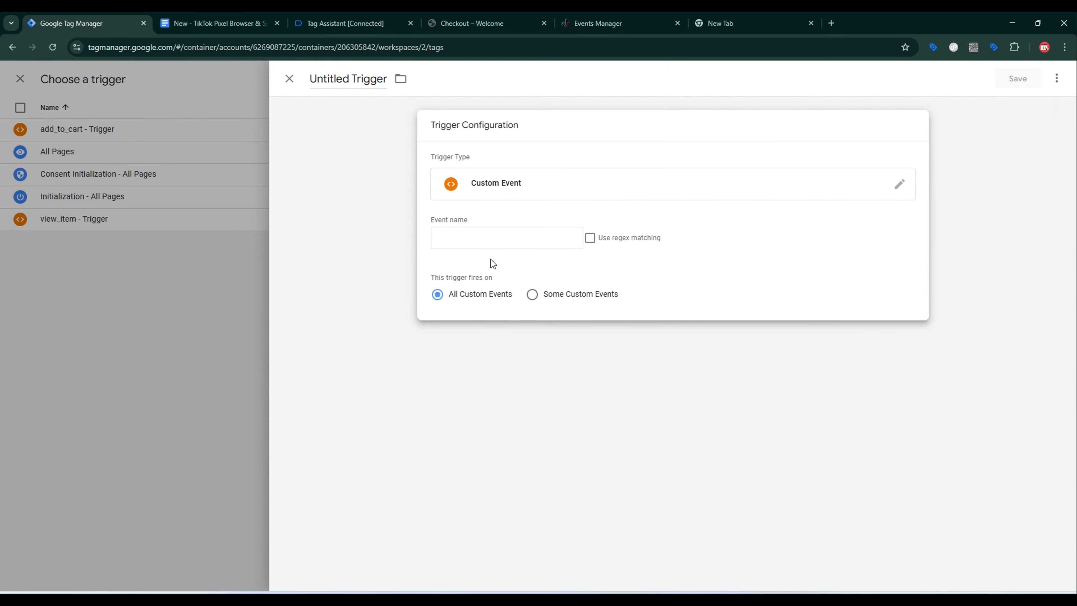
click(487, 245)
key(ctrl+v)
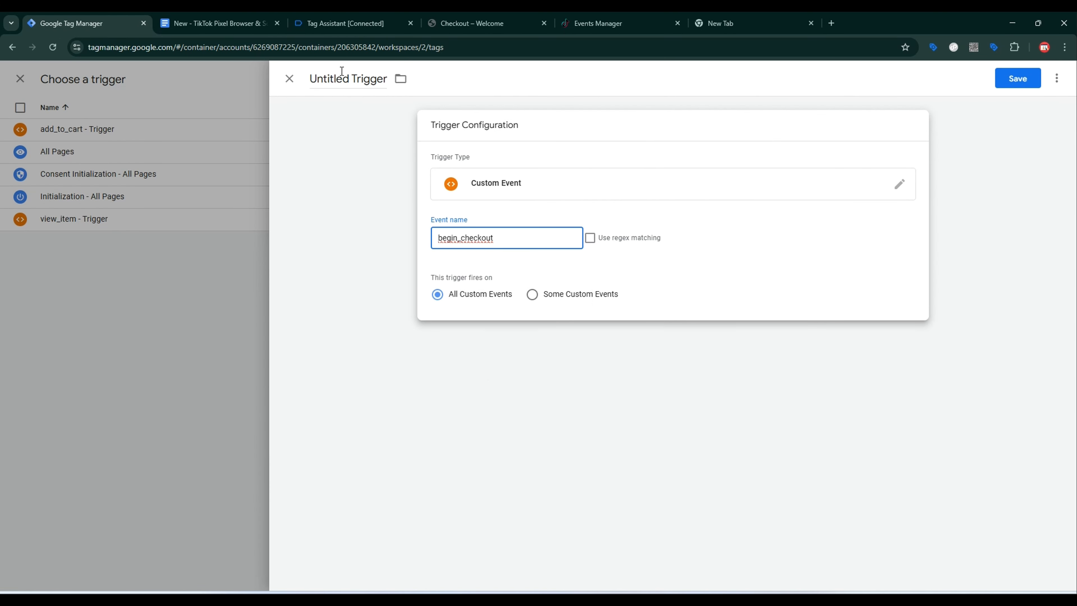
Name the trigger "begin_checkout - Trigger", then save both the trigger and the Initiate Checkout tag.
double_click(332, 80)
key(ctrl+v)
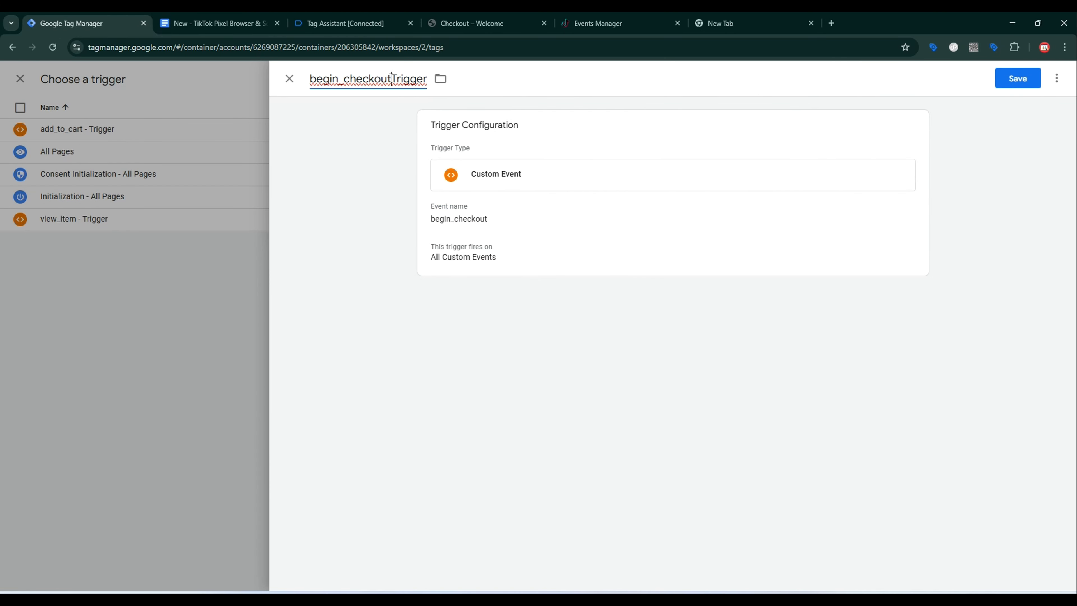
text(-)
click(1013, 85)
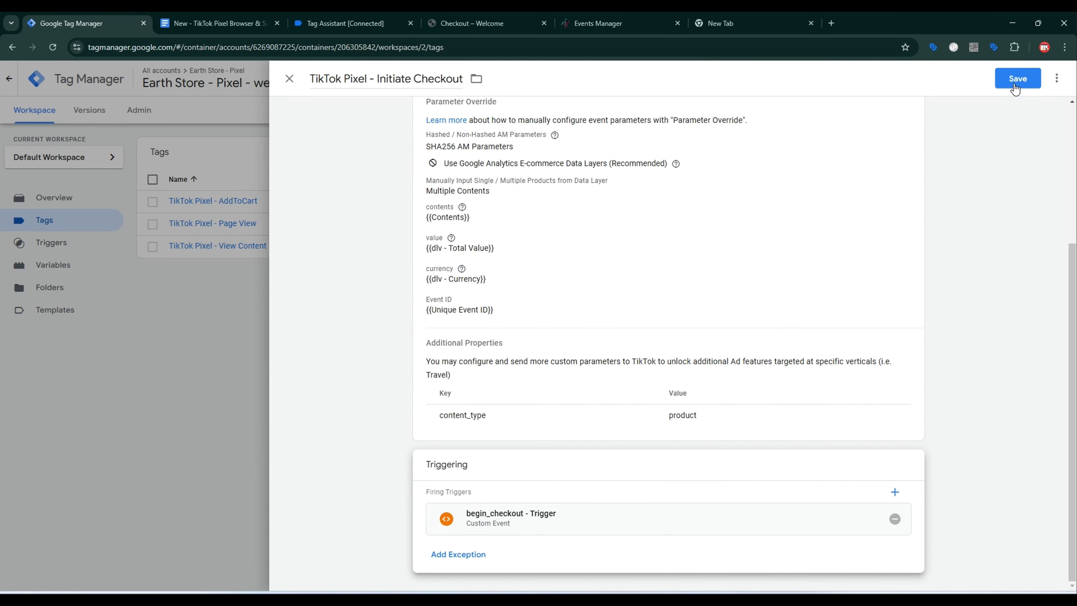
click(1015, 84)
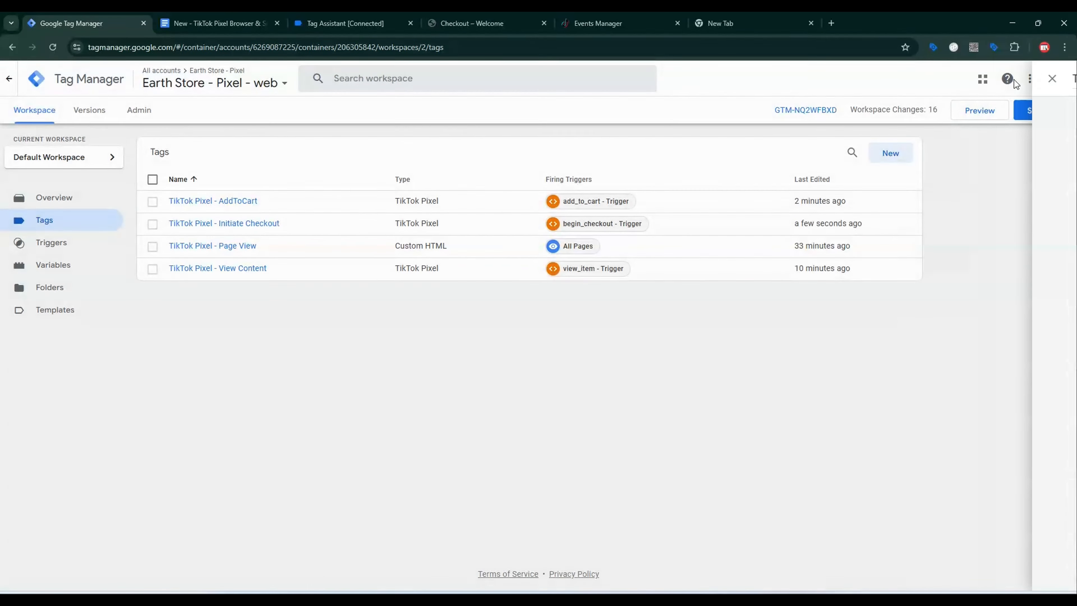
Make a copy of the TikTok Pixel - Initiate Checkout tag and rename it "TikTok Pixel - Place an Order".
click(246, 231)
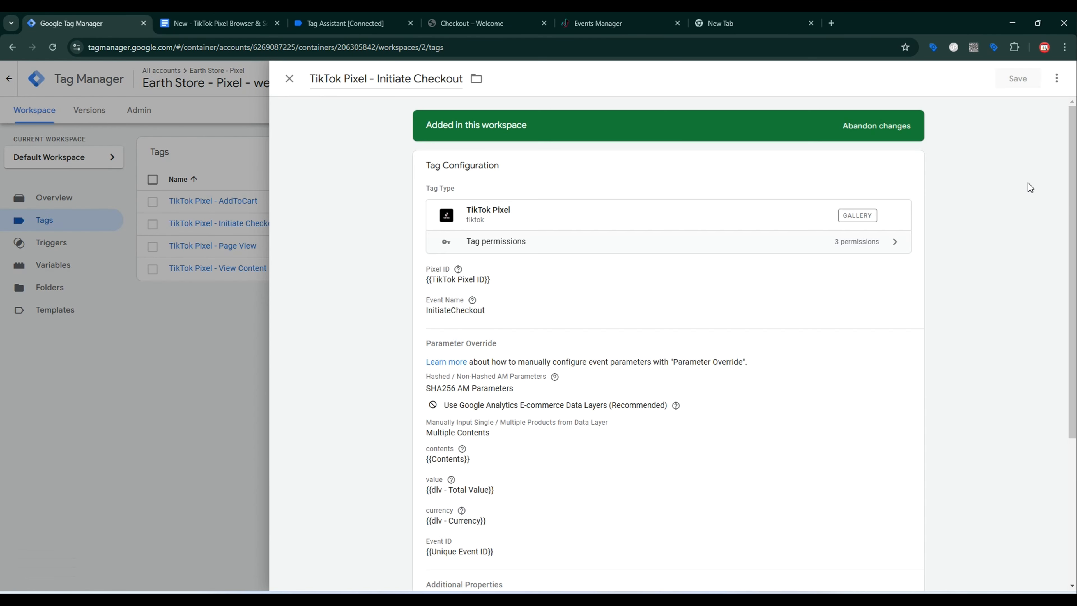
click(1056, 78)
click(1047, 104)
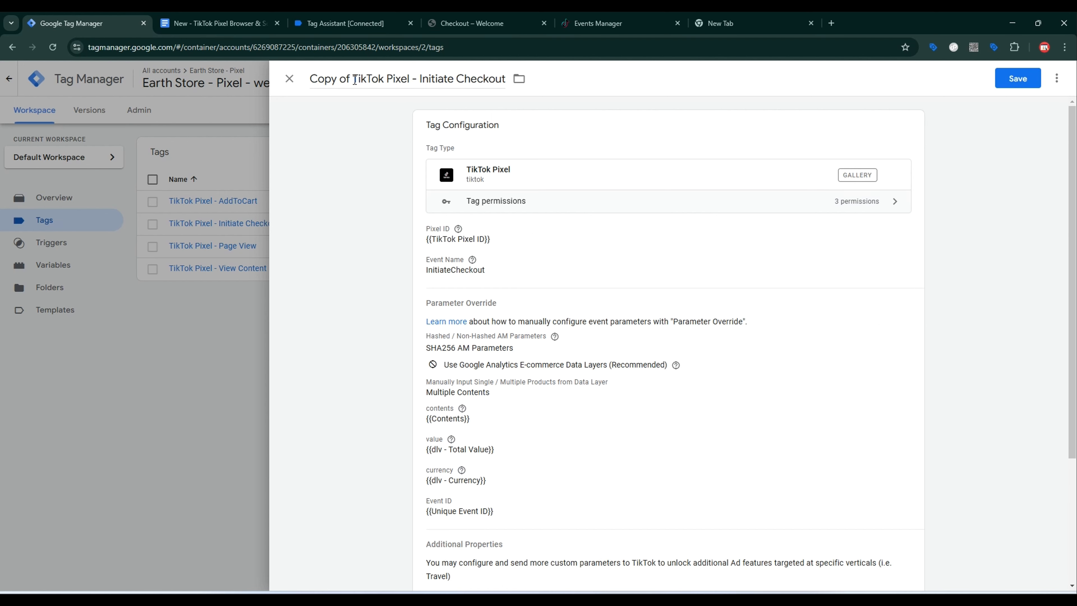
click(353, 78)
key(BackSpace)
key(BackSpace)
key(BackSpace)
key(BackSpace)
key(BackSpace)
key(BackSpace)
key(BackSpace)
key(BackSpace)
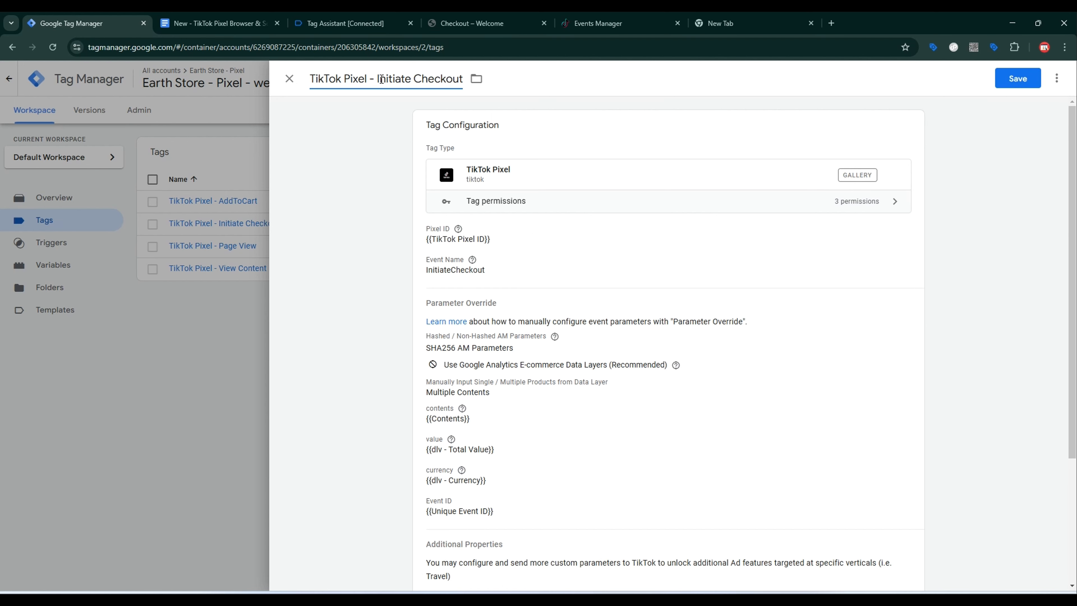
drag(378, 76, 467, 91)
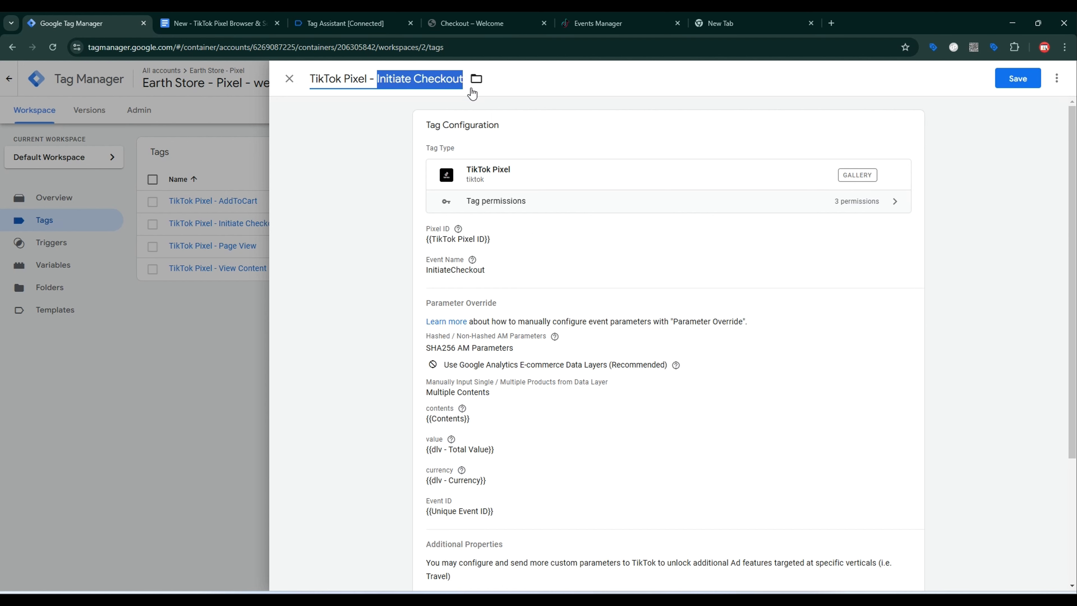
text(Place an Order)
Change the Place an Order tag's event name to PlaceAnOrder.
click(509, 364)
click(513, 363)
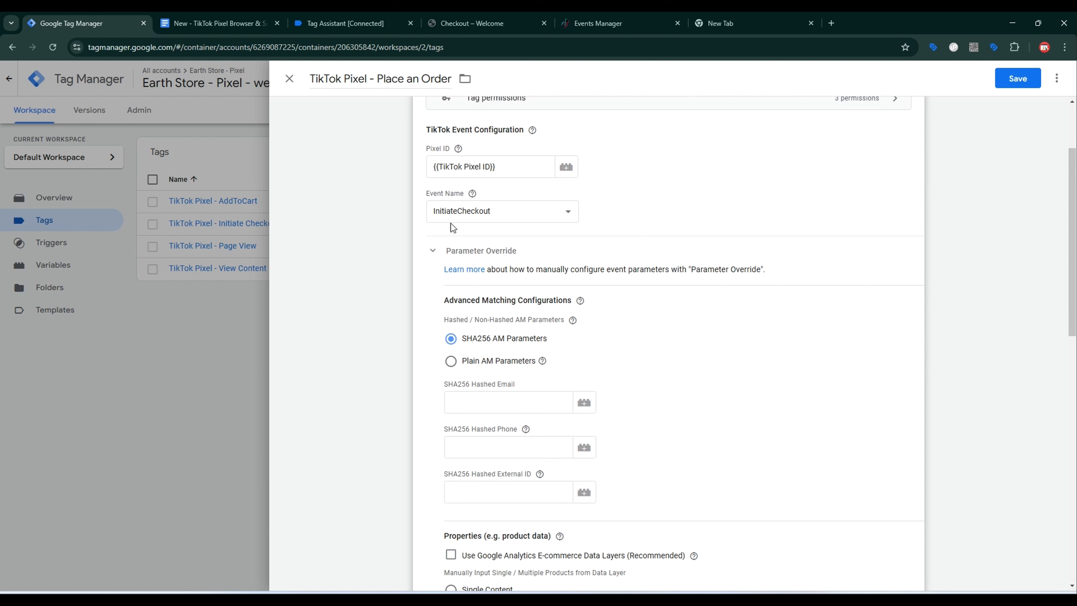
click(517, 217)
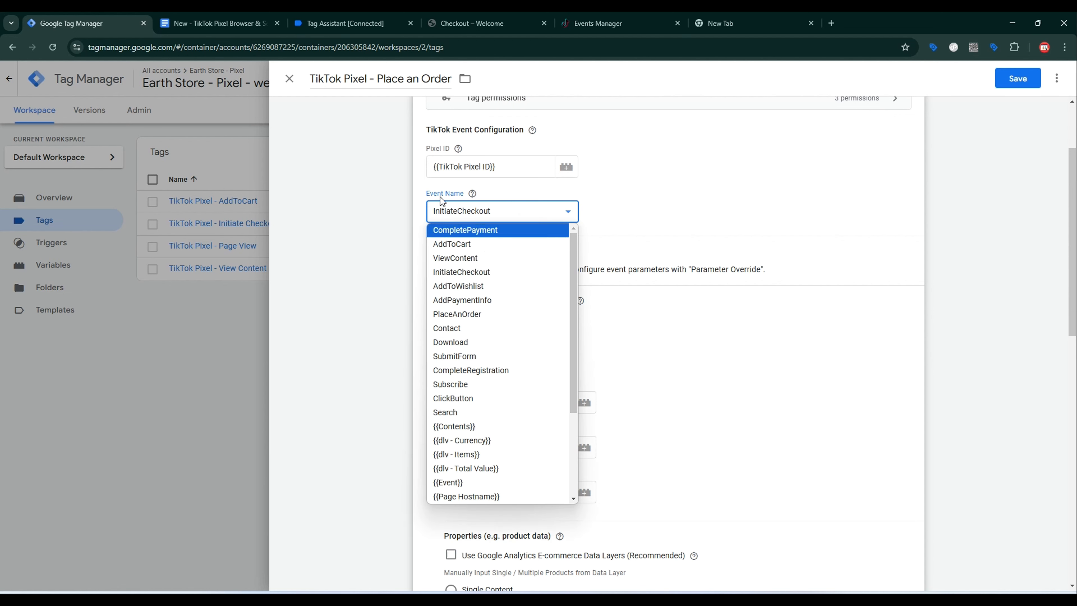
click(466, 313)
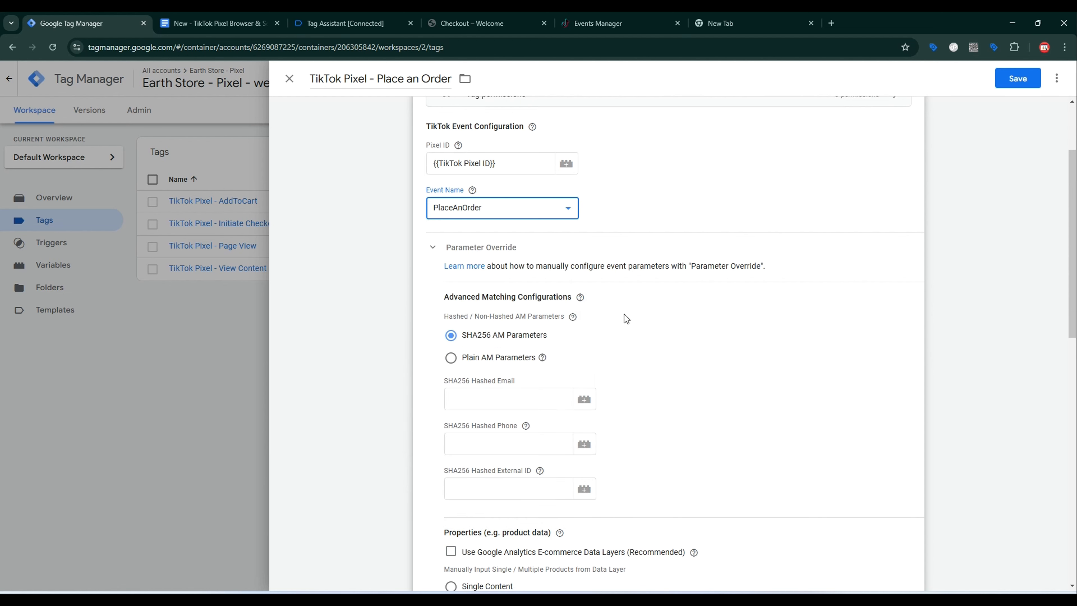
Switch the tag's advanced matching configuration to Plain AM Parameters.
scroll(551, 276, down, 4)
drag(448, 217, 490, 218)
click(489, 219)
click(484, 193)
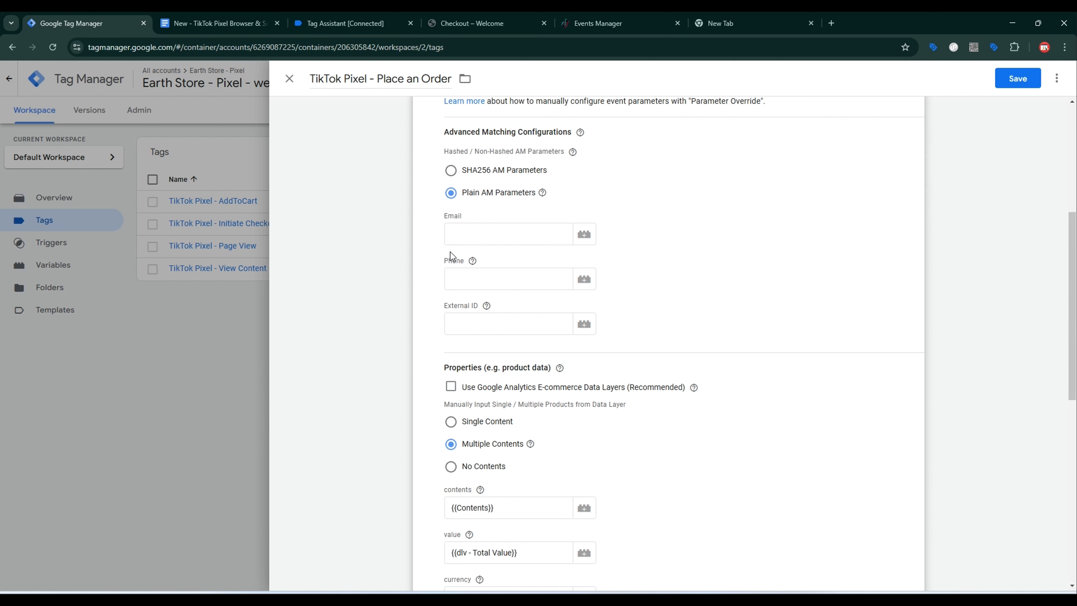
Create a new variable of type Data Layer Variable for the tag's Email parameter.
click(478, 237)
click(584, 234)
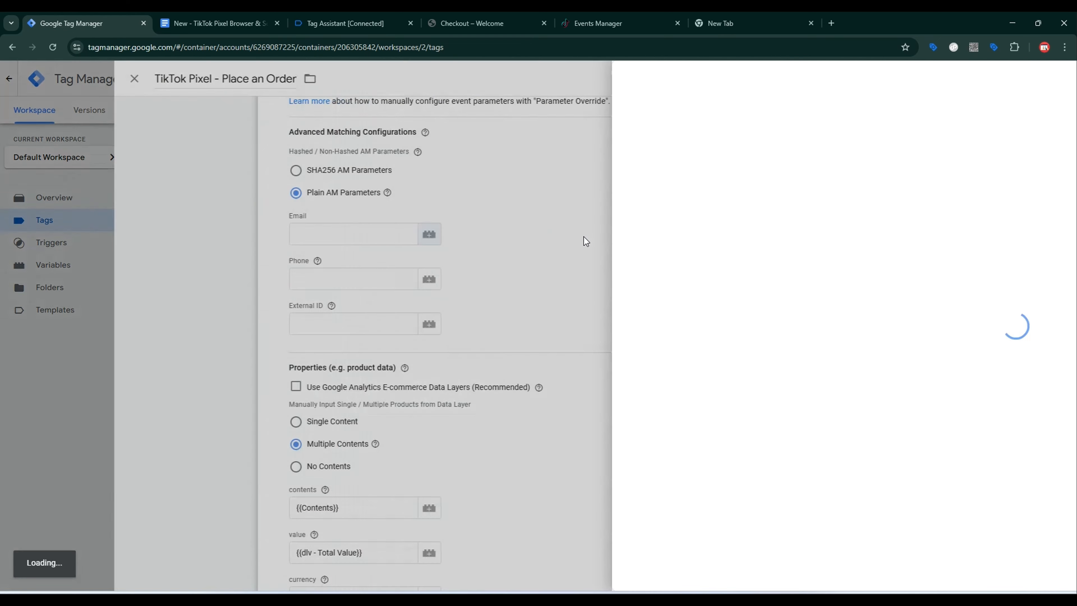
click(1057, 79)
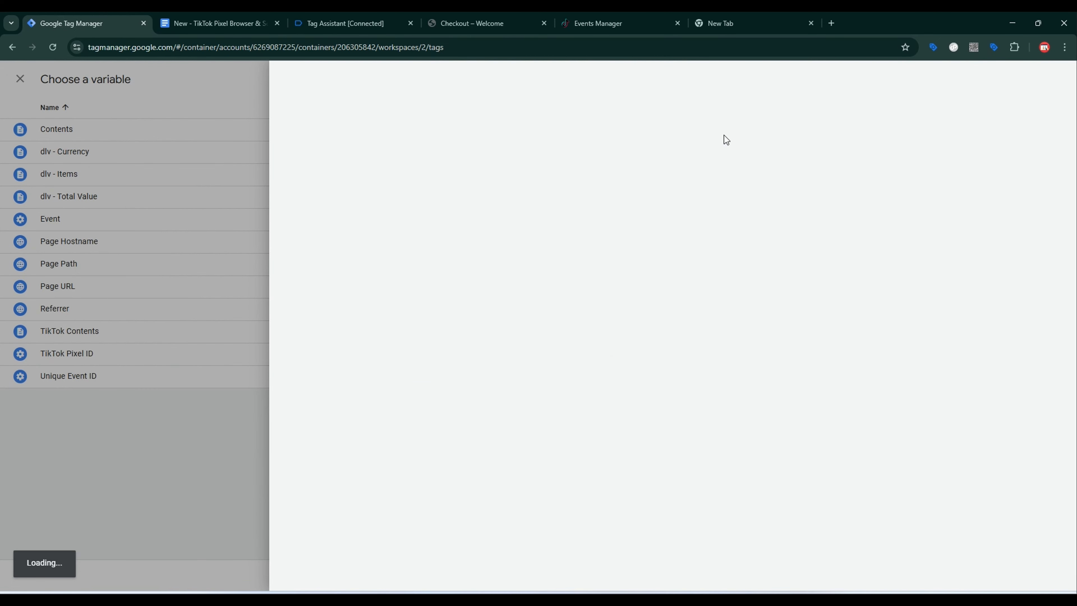
click(720, 151)
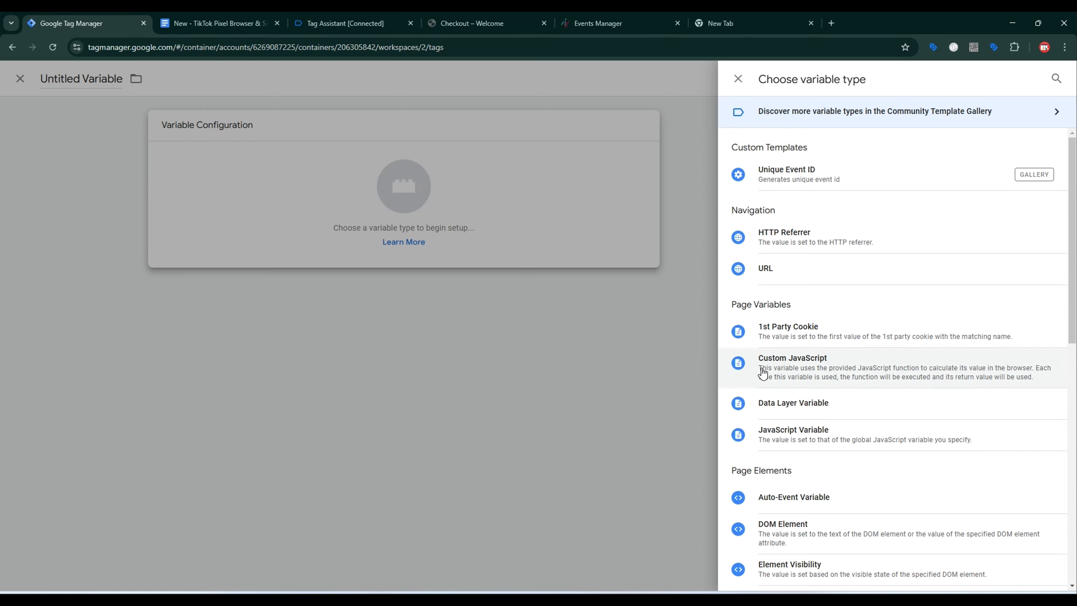
click(768, 403)
Copy orderData.customer.billing.email from the PlaceAnOrder section of the Google Docs setup document into the new variable's Data Layer Variable Name.
click(216, 23)
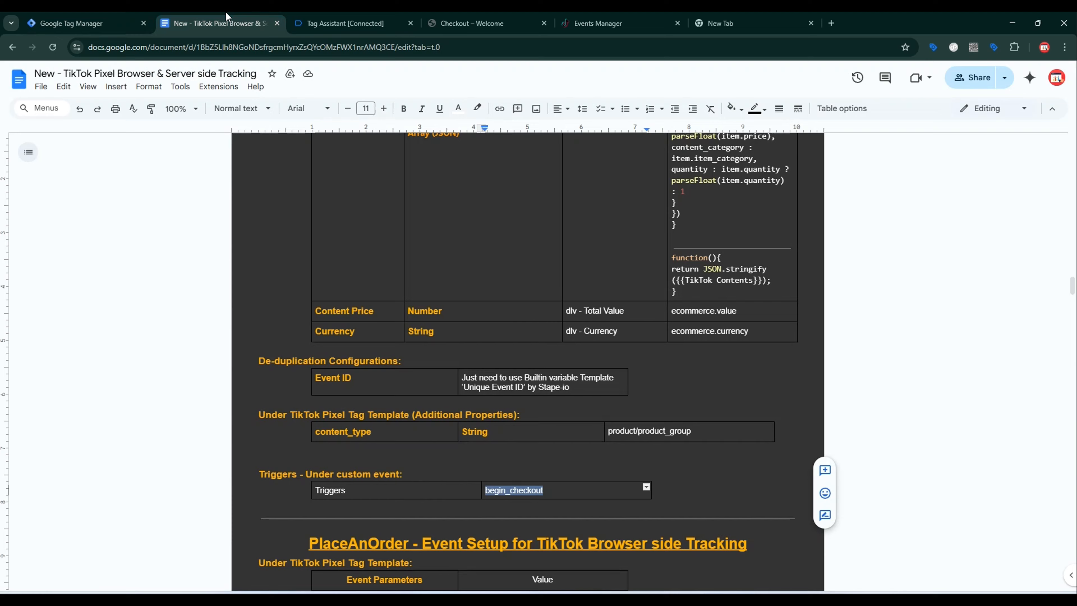
scroll(592, 367, down, 5)
scroll(593, 367, down, 3)
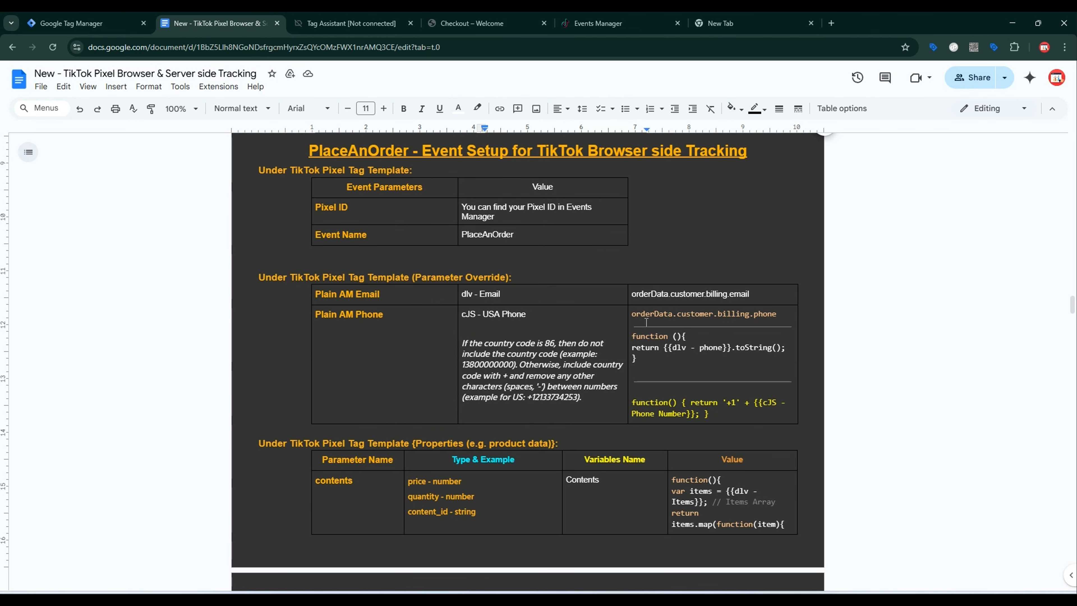
click(654, 297)
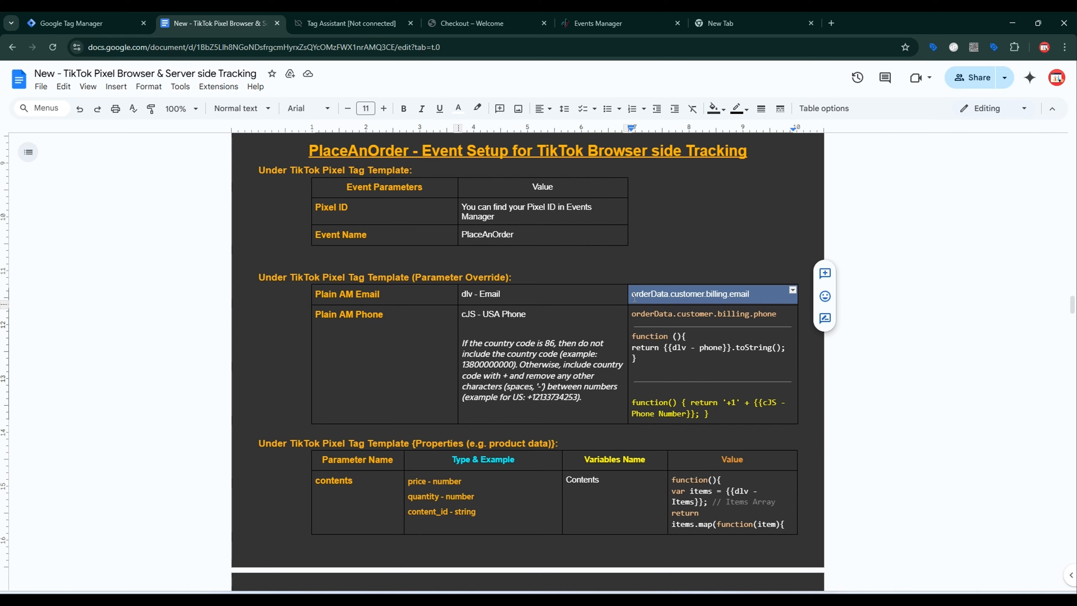
click(96, 19)
text(orderData.customer.billing.email)
Name the email variable "dlv - Email" using the document's label, and save it into the tag's Email parameter.
click(225, 19)
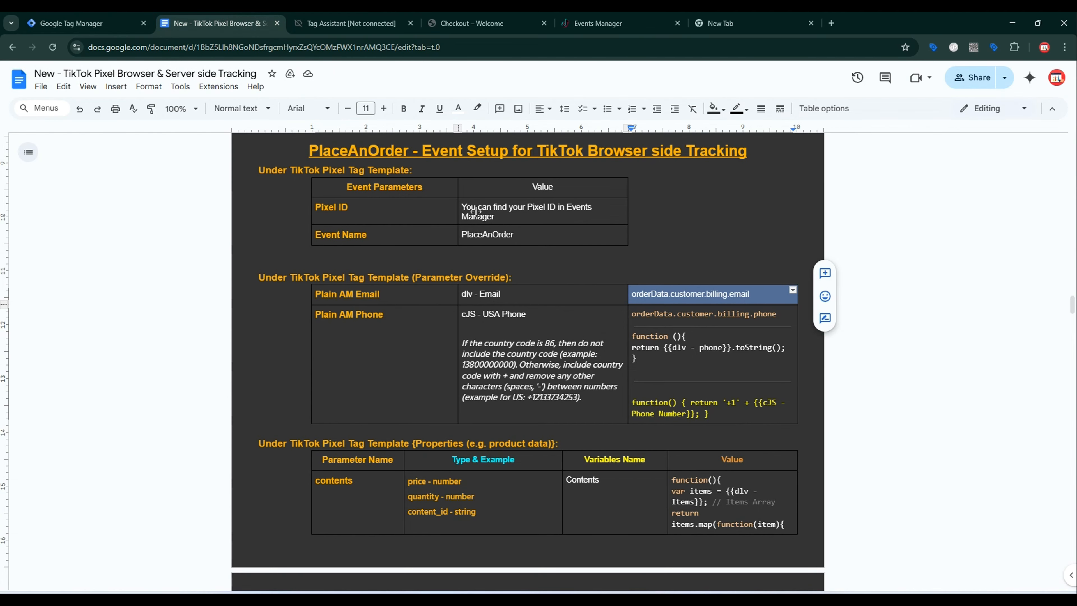
triple_click(487, 297)
key(ctrl+c)
click(102, 21)
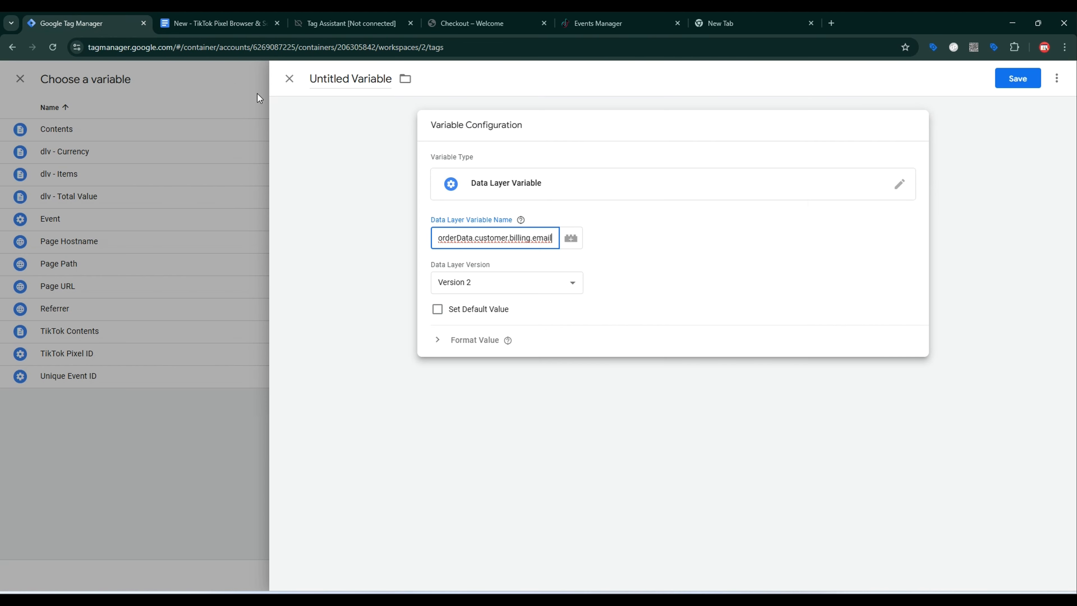
click(355, 78)
key(ctrl+v)
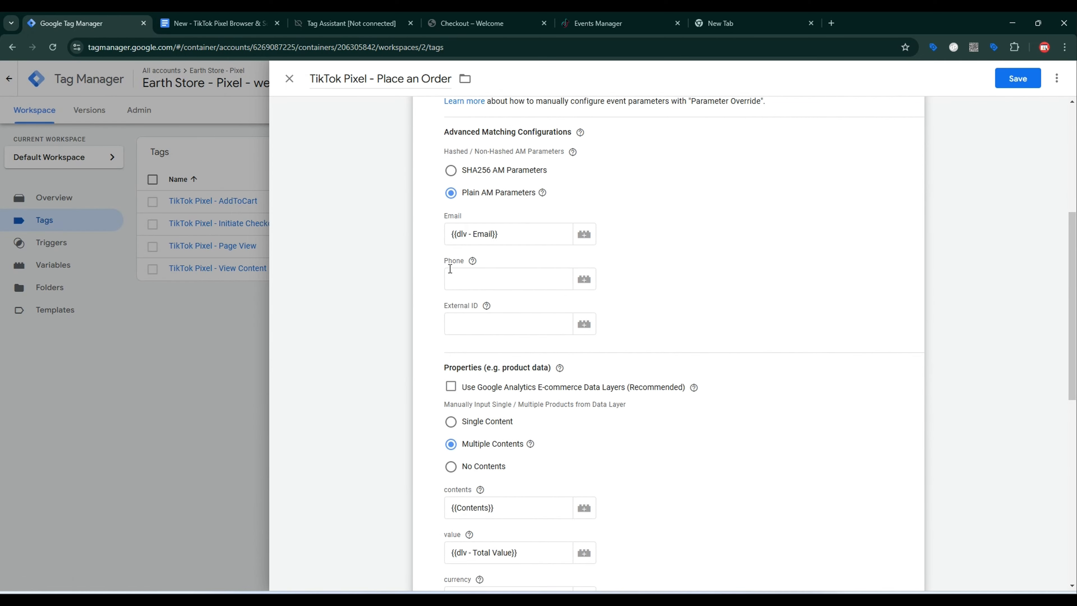
Create a new variable of type Data Layer Variable for the tag's Phone parameter.
click(584, 279)
click(1050, 80)
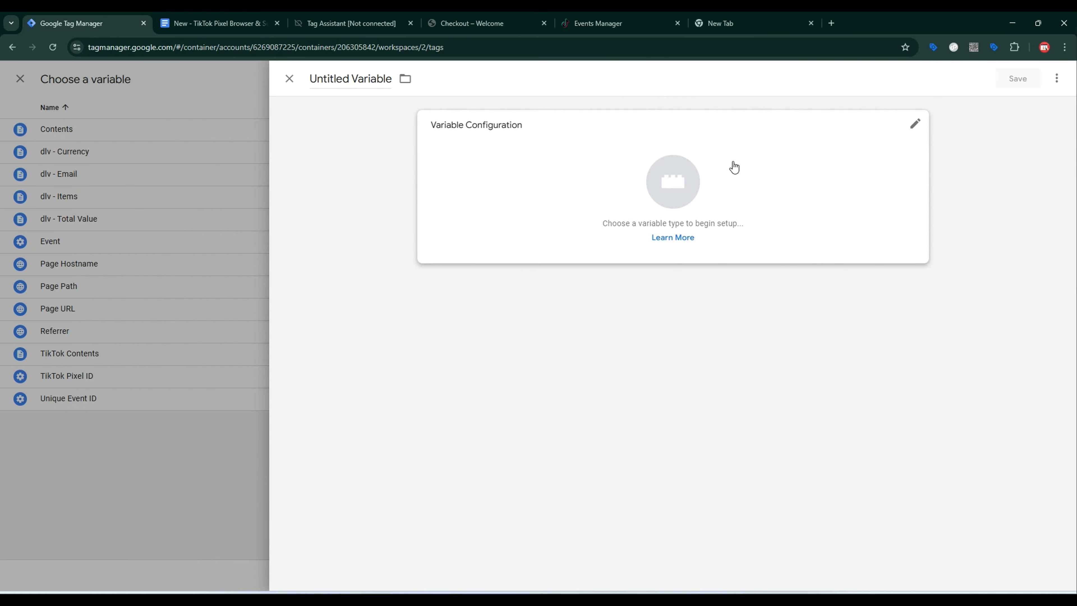
click(733, 164)
click(773, 396)
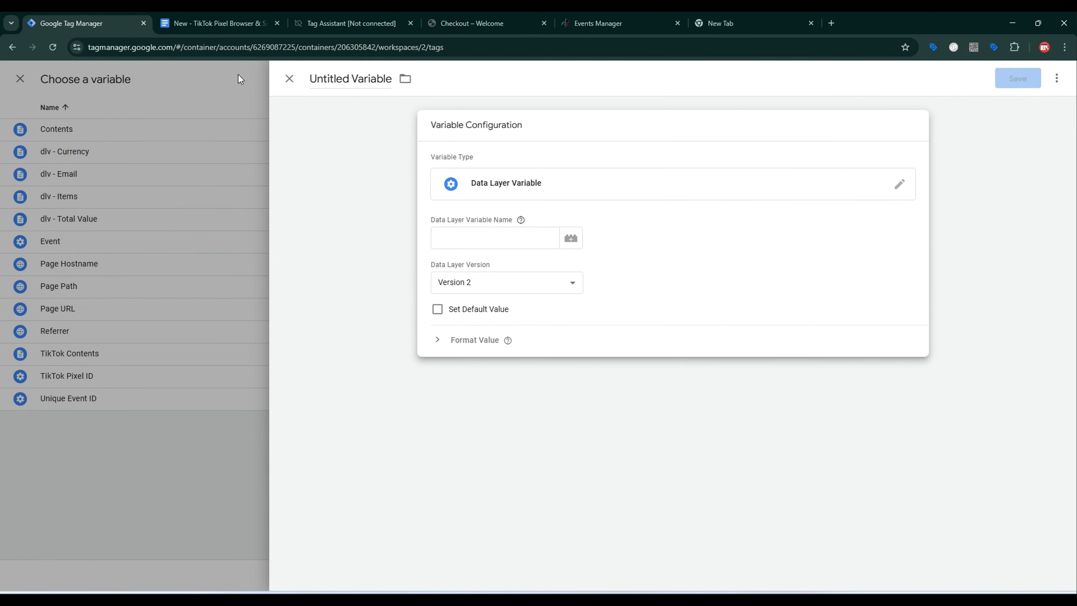
Copy orderData.customer.billing.phone from the Google Docs setup document into the new variable's Data Layer Variable Name.
click(217, 23)
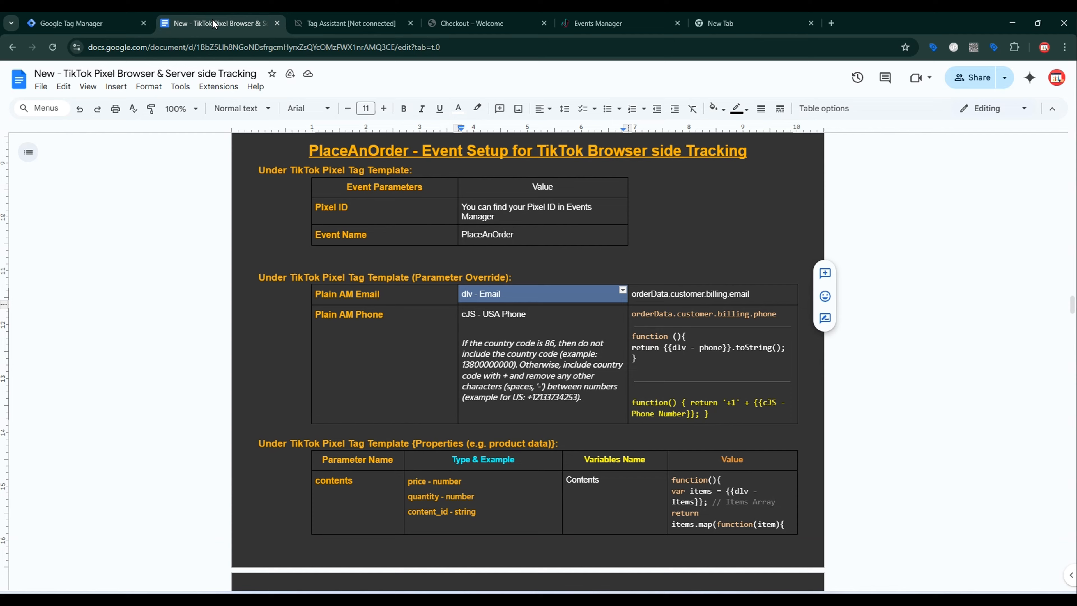
triple_click(710, 315)
key(ctrl+c)
click(38, 19)
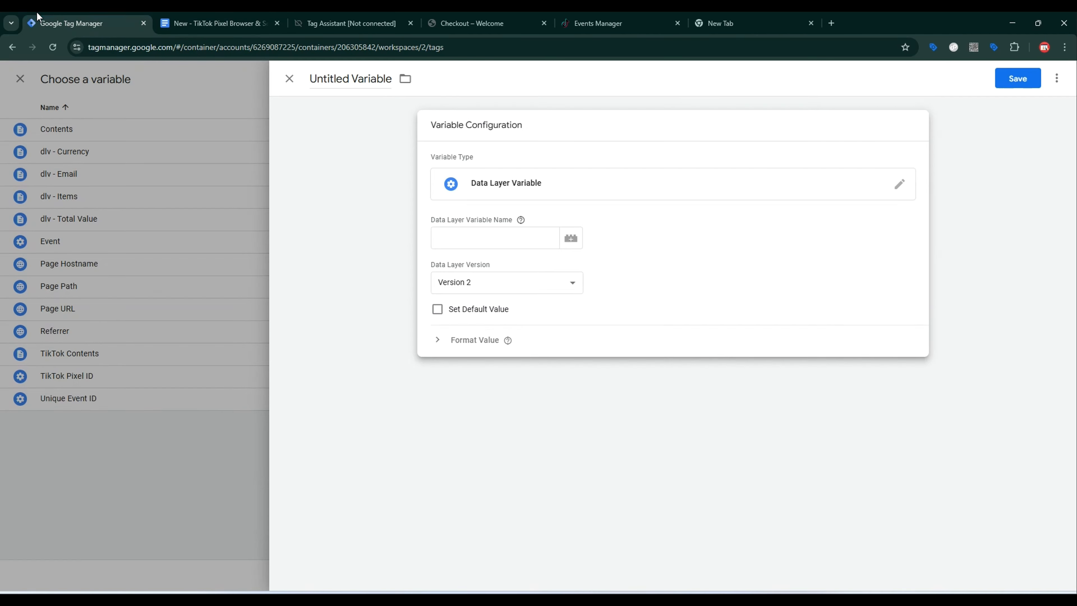
click(466, 237)
key(ctrl+v)
Name the phone data layer variable "dlv - phone" using the name in the document's function, and save it.
click(188, 19)
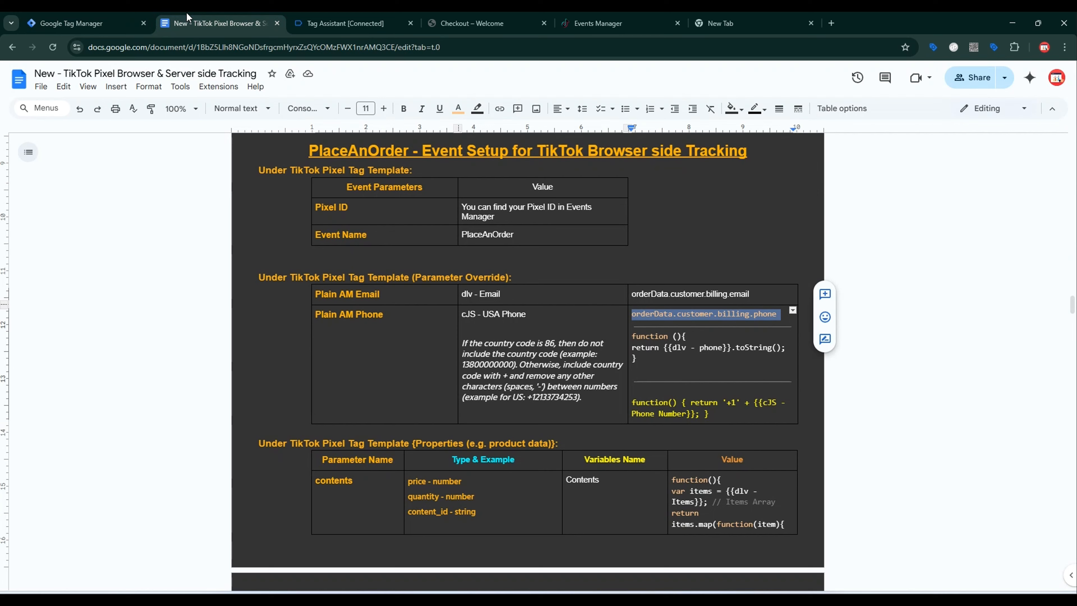
drag(672, 347, 720, 345)
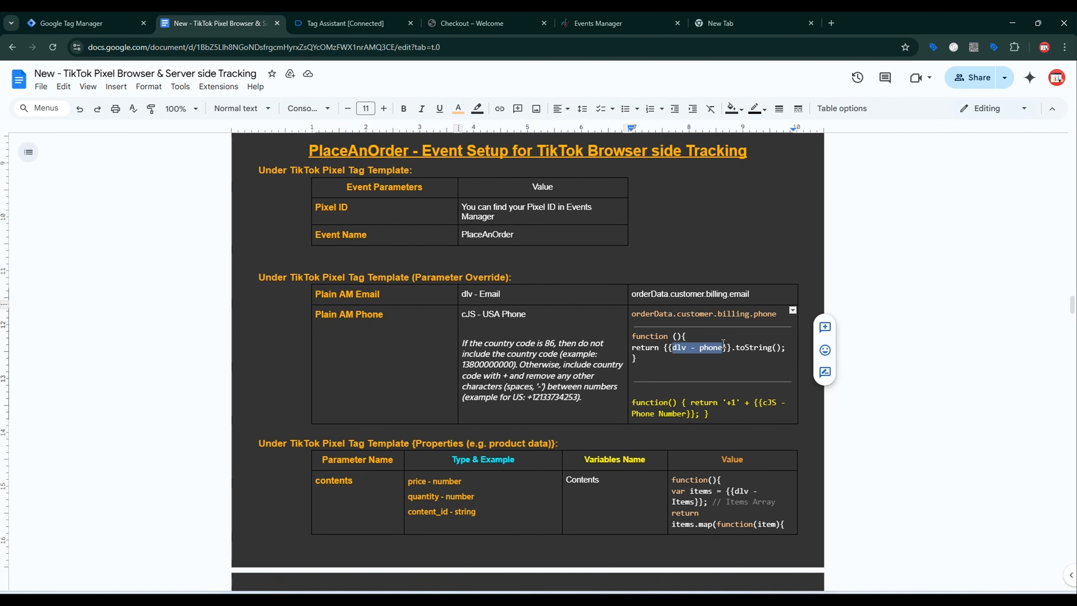
key(ctrl+c)
click(38, 23)
click(339, 79)
key(ctrl+v)
click(1028, 79)
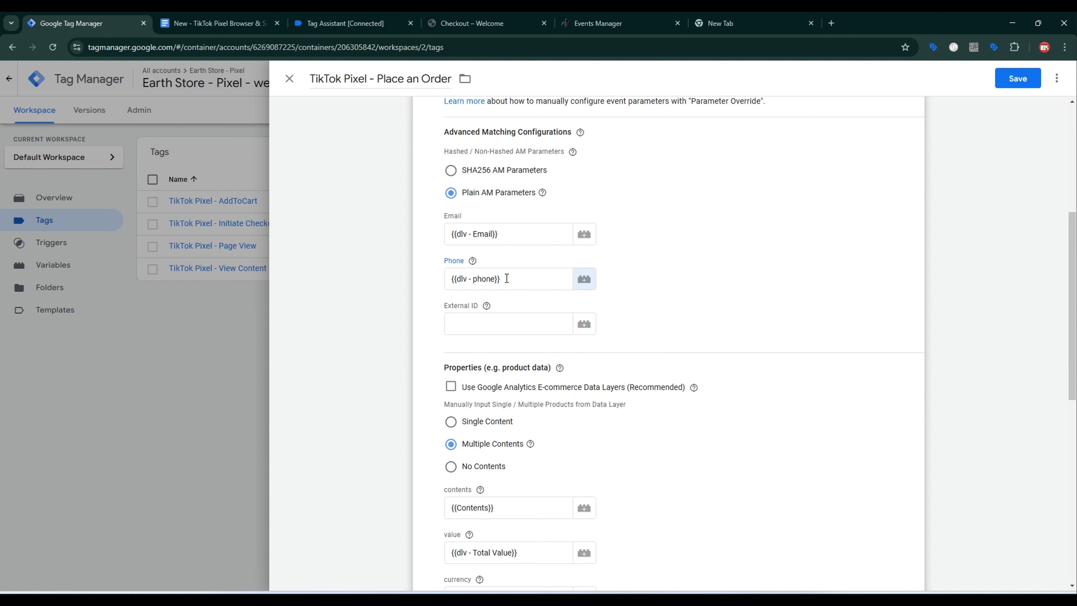
Clear the tag's Phone parameter and create a new Custom JavaScript variable for it.
drag(507, 279, 458, 285)
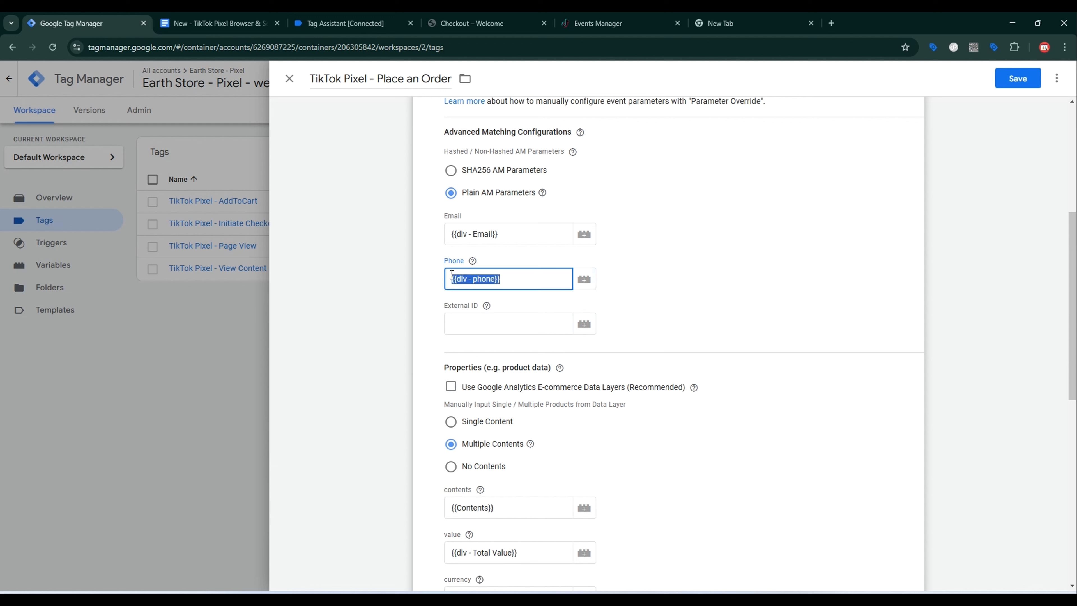
key(BackSpace)
click(592, 284)
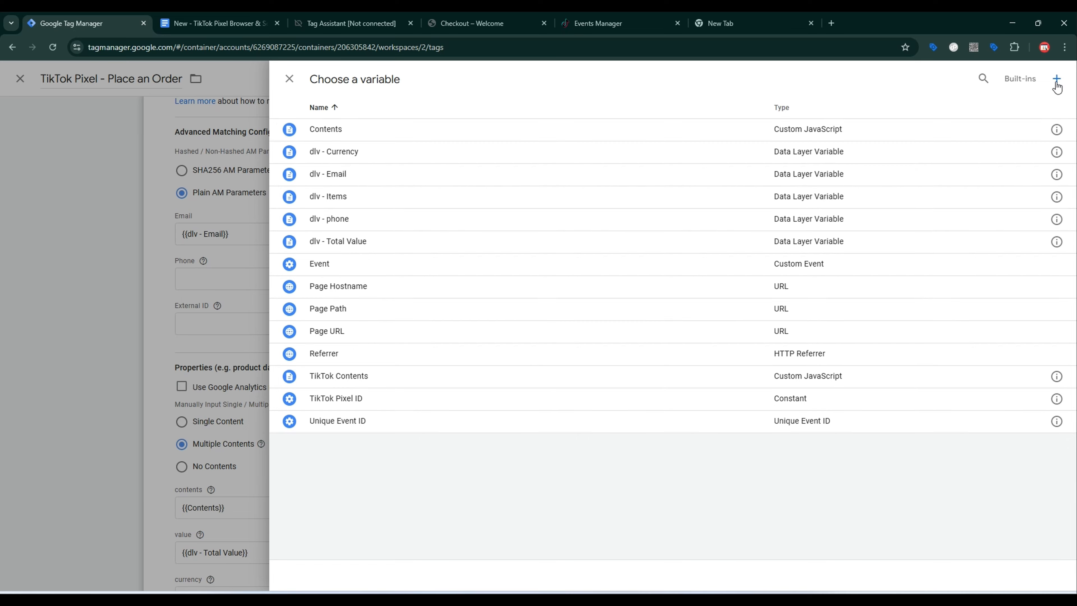
click(1057, 87)
click(684, 186)
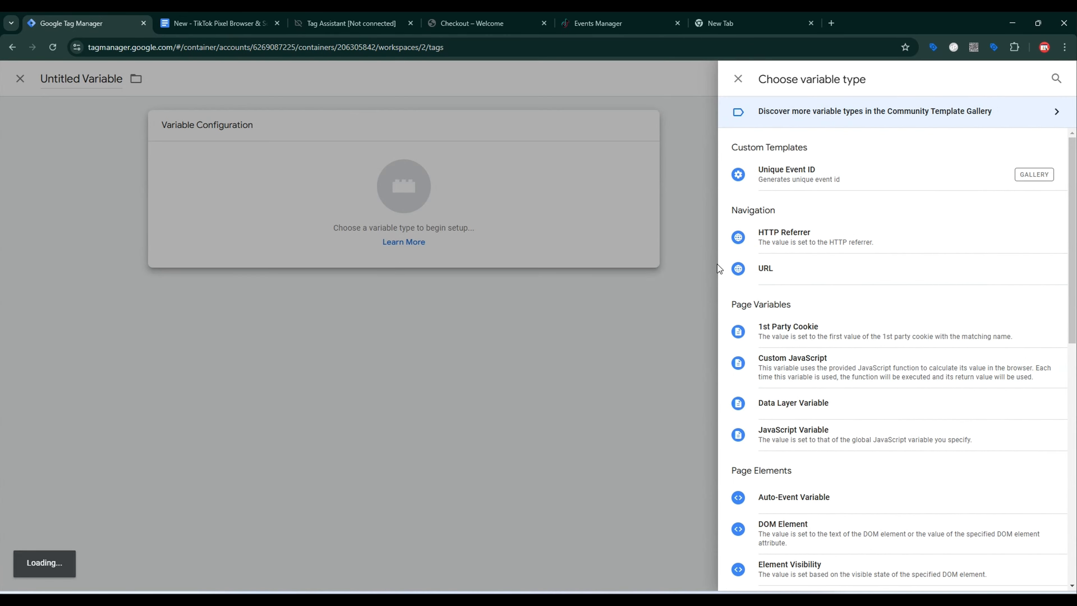
click(774, 367)
Copy the function returning {{dlv - phone}}.toString() from the Google Docs setup document into the variable's Custom JavaScript code.
click(218, 23)
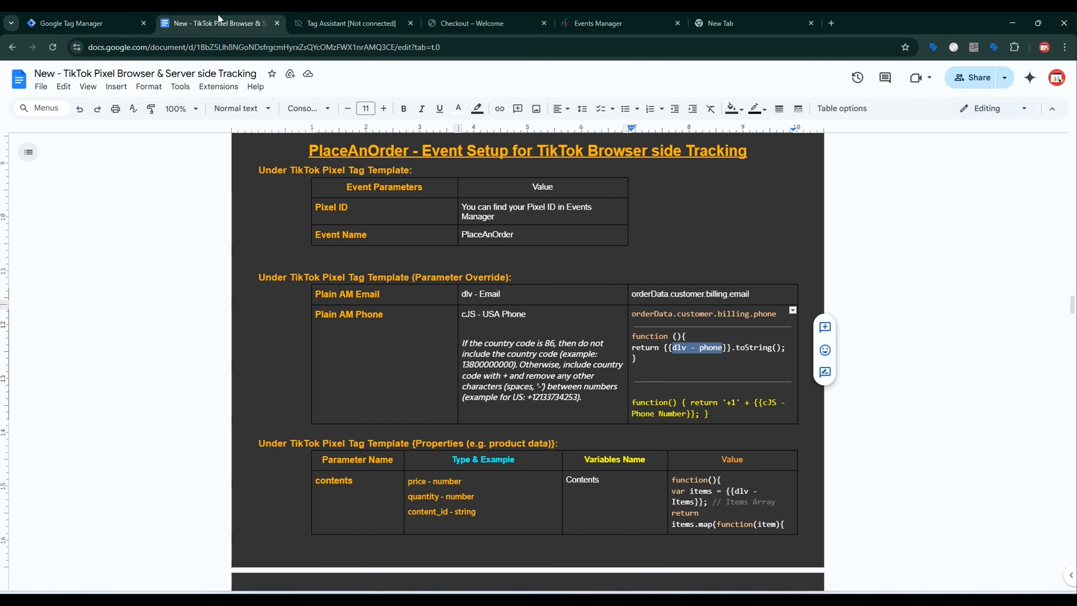
drag(635, 336, 644, 366)
click(84, 23)
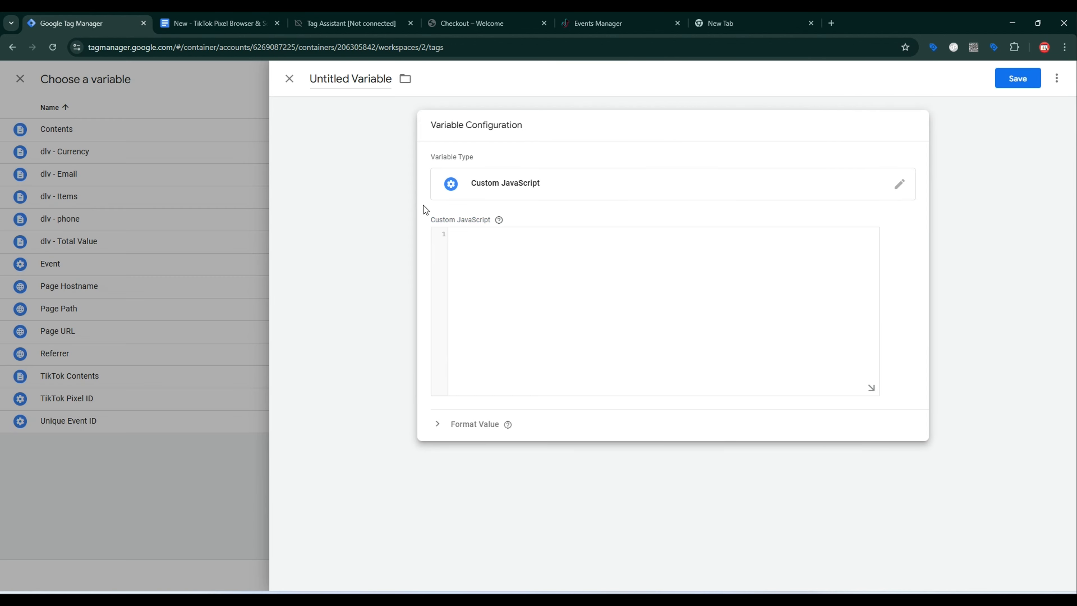
key(ctrl+v)
Name the string-conversion variable "cJS - Phone Number", copied from the setup document, and save it.
click(219, 23)
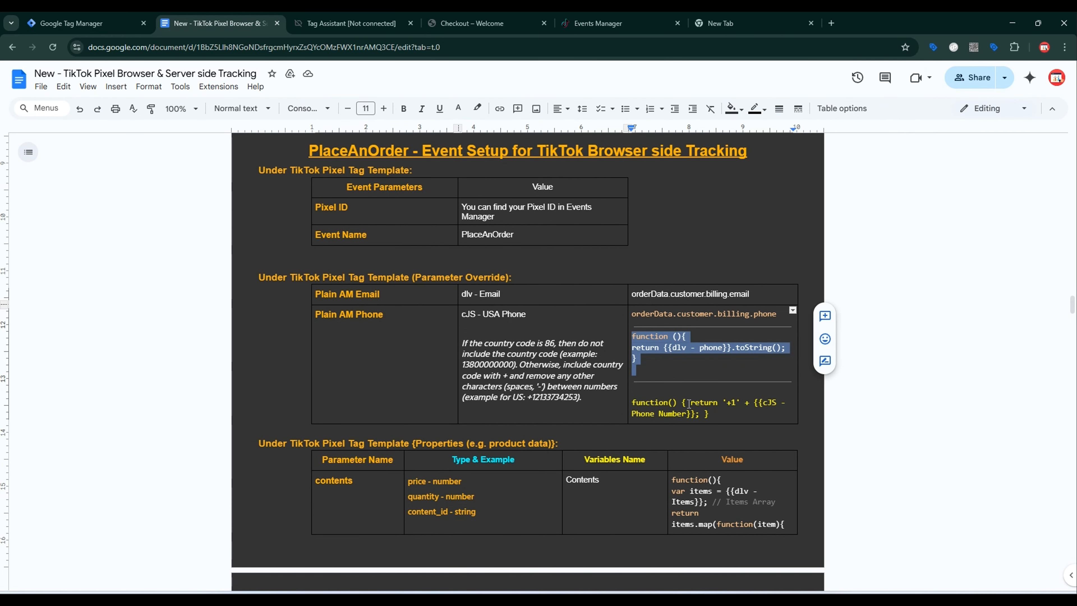
drag(763, 402, 692, 415)
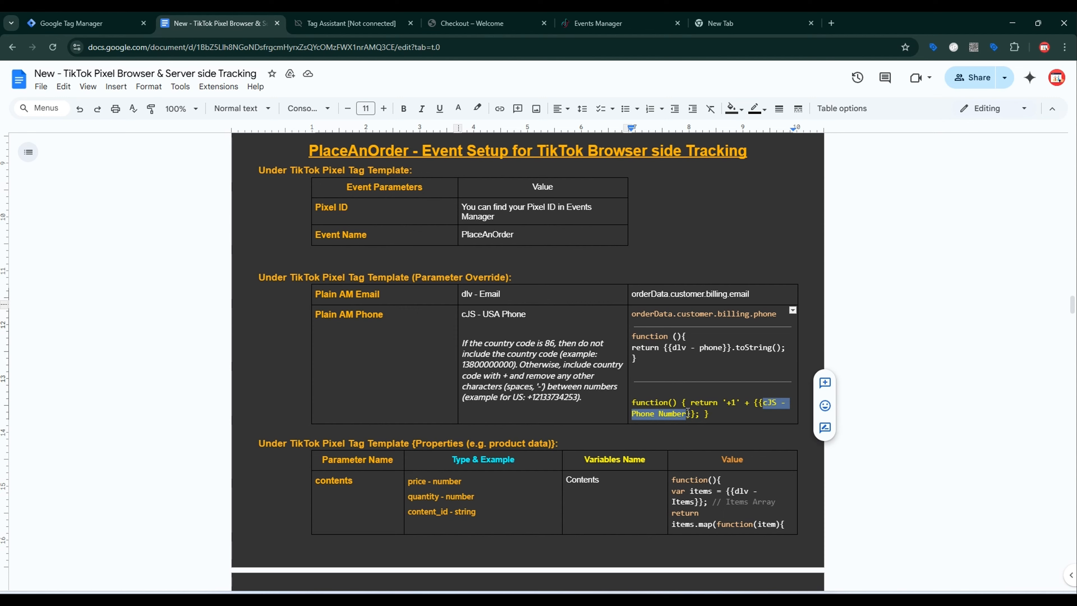
key(ctrl+c)
click(85, 23)
key(ctrl+v)
click(1024, 83)
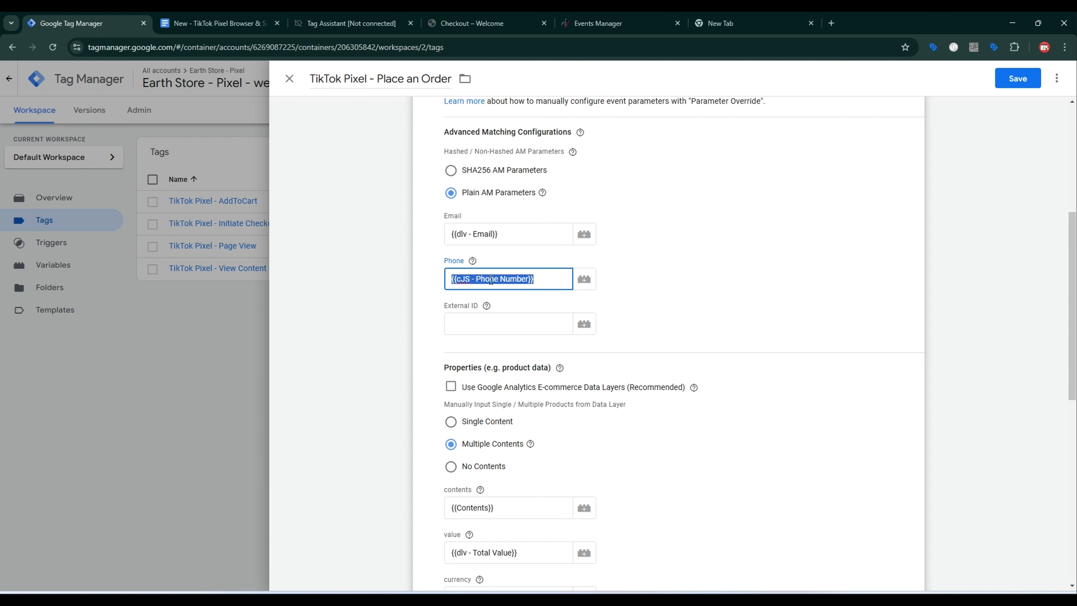
Clear the Phone parameter, check its country code format hint, and create another Custom JavaScript variable for it.
key(BackSpace)
mouse_move(473, 263)
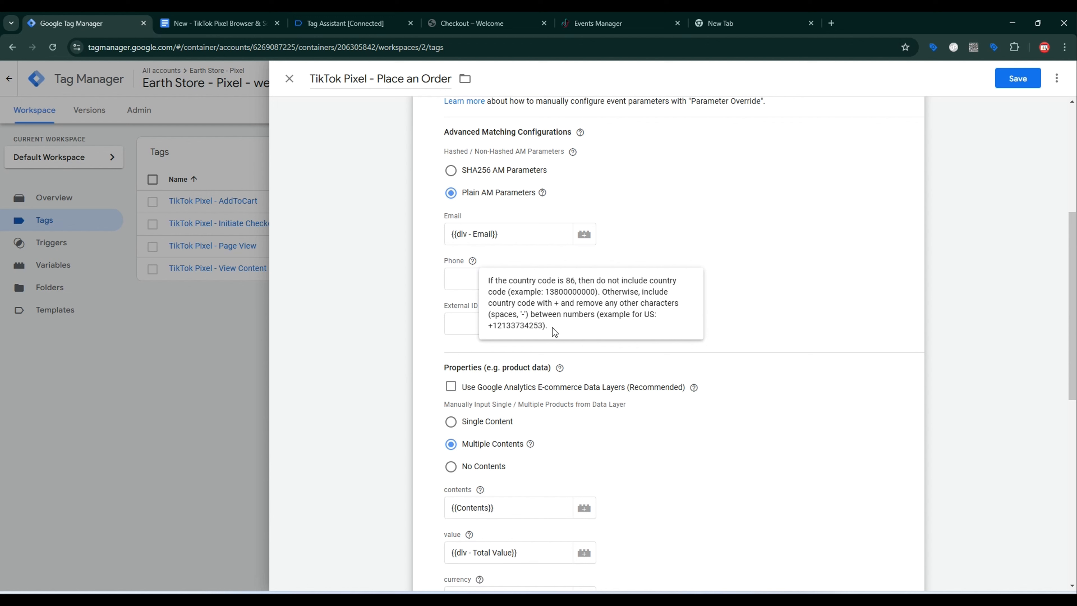
click(461, 276)
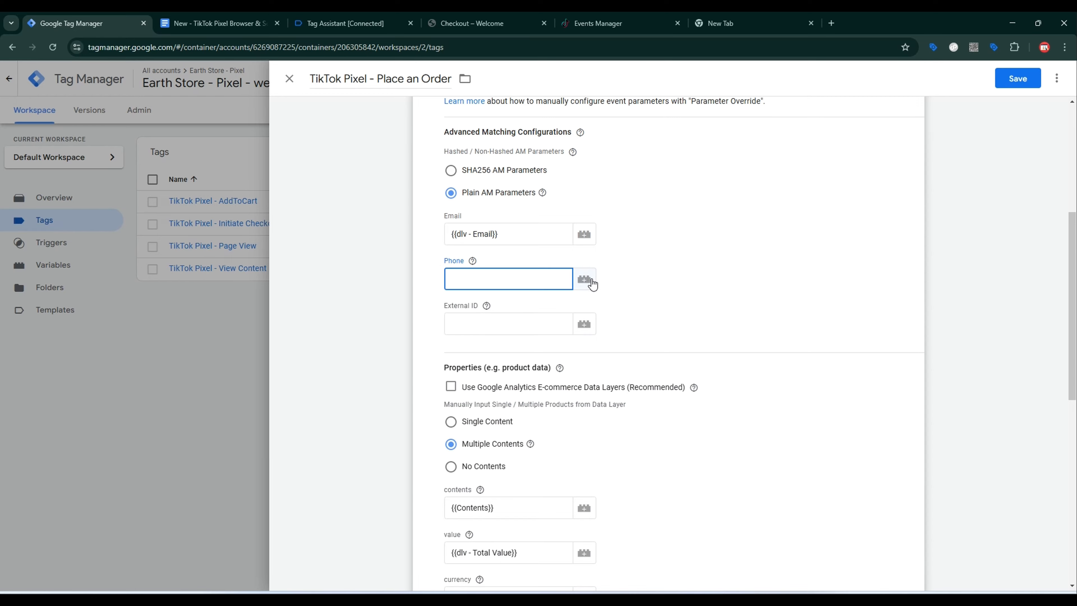
click(584, 279)
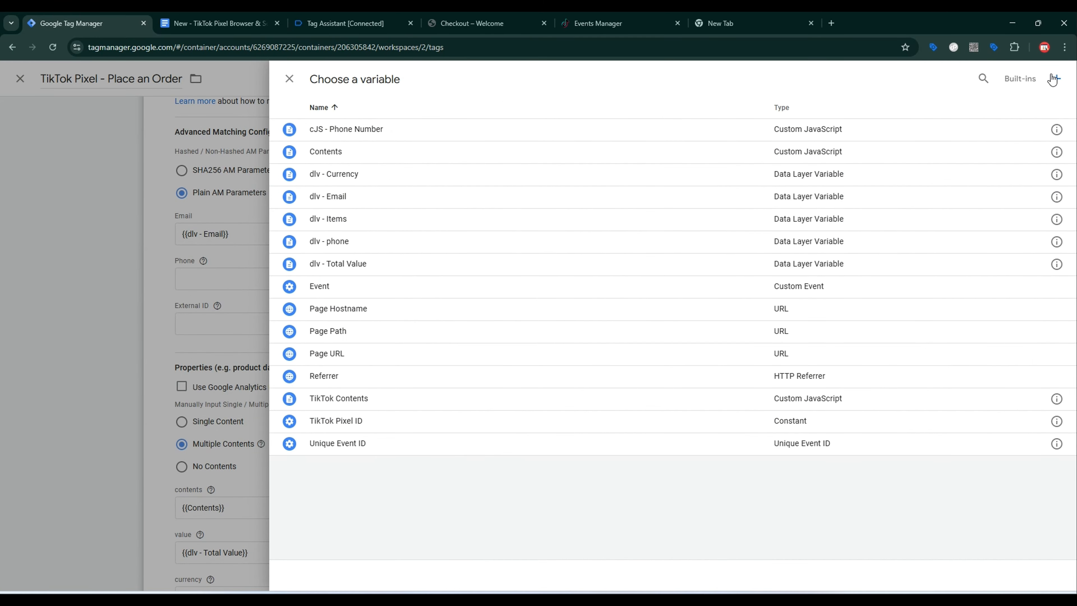
click(1053, 79)
click(726, 159)
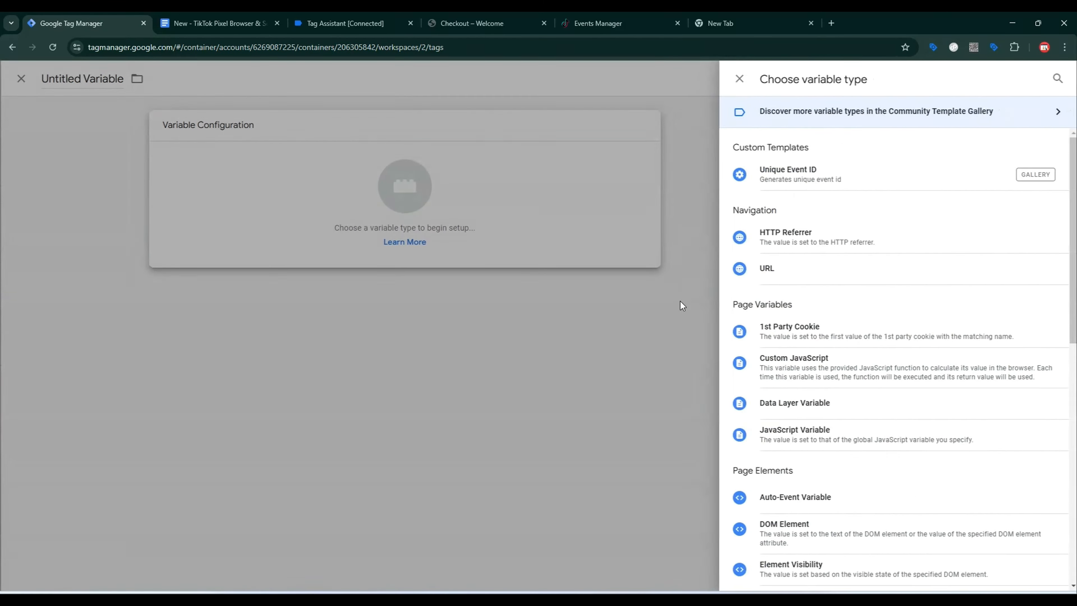
click(784, 377)
Copy the code function() { return '+1' + {{cJS - Phone Number}}; } from the Google Docs setup document into the new variable.
click(223, 20)
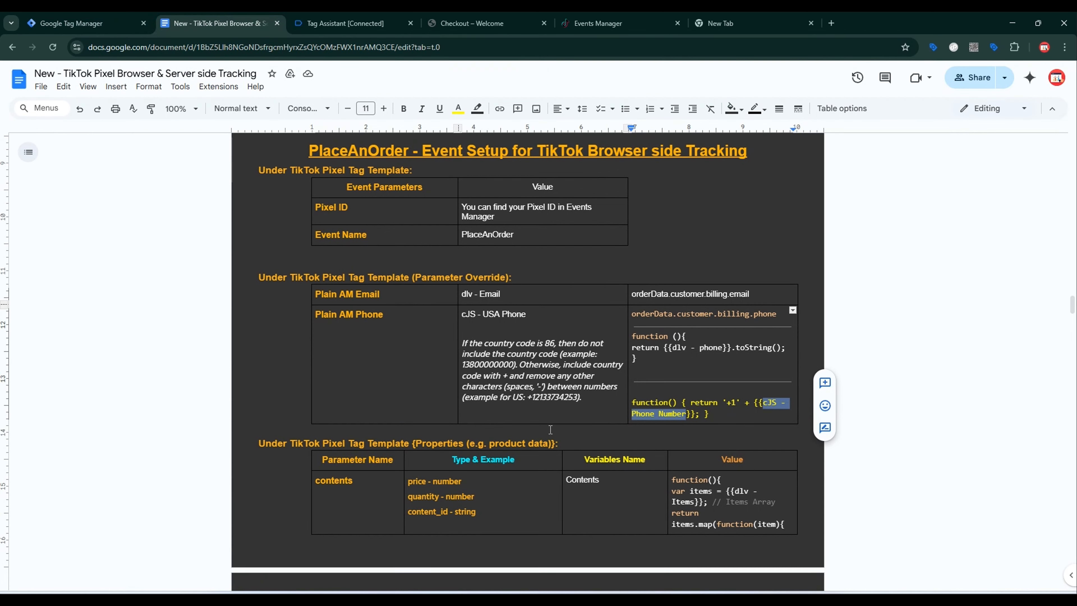
drag(632, 401, 714, 414)
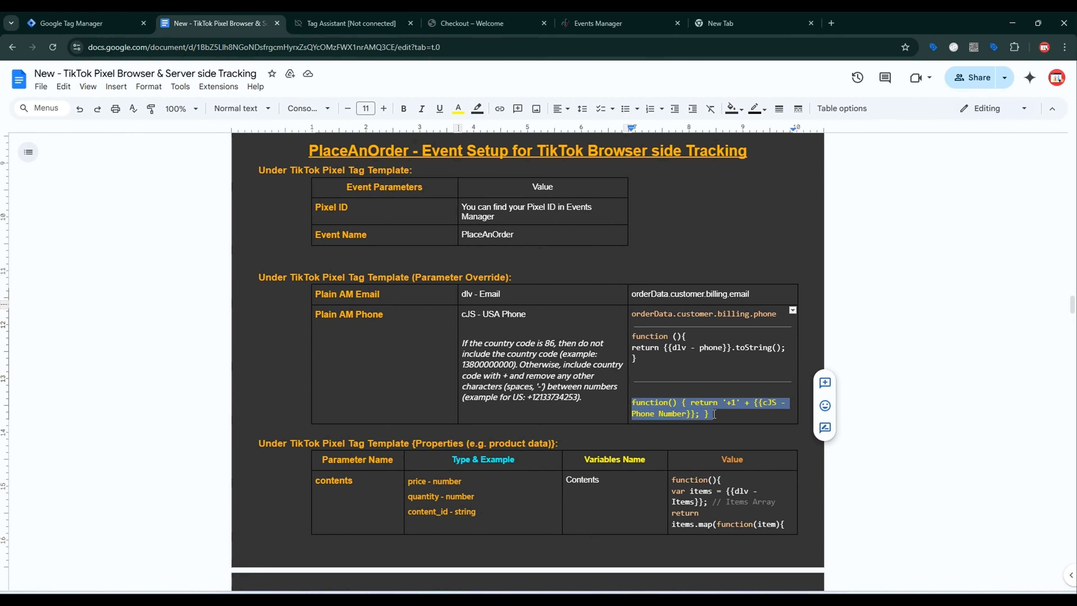
key(ctrl+c)
click(128, 25)
click(545, 263)
key(ctrl+v)
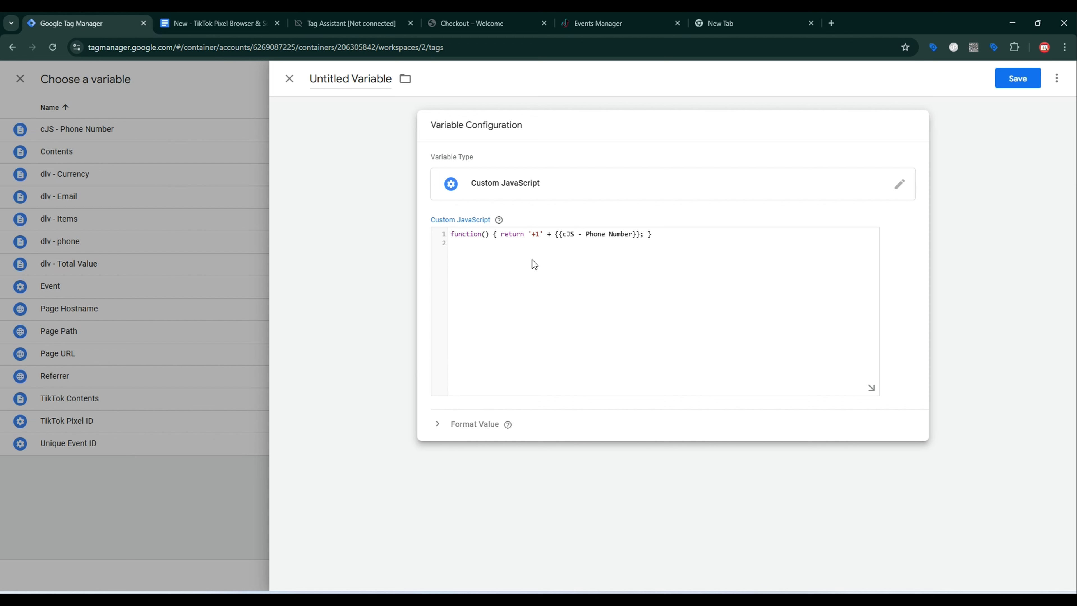
Name the country code variable "cJS - USA Phone", copied from the setup document, and save it into the Phone parameter.
click(214, 23)
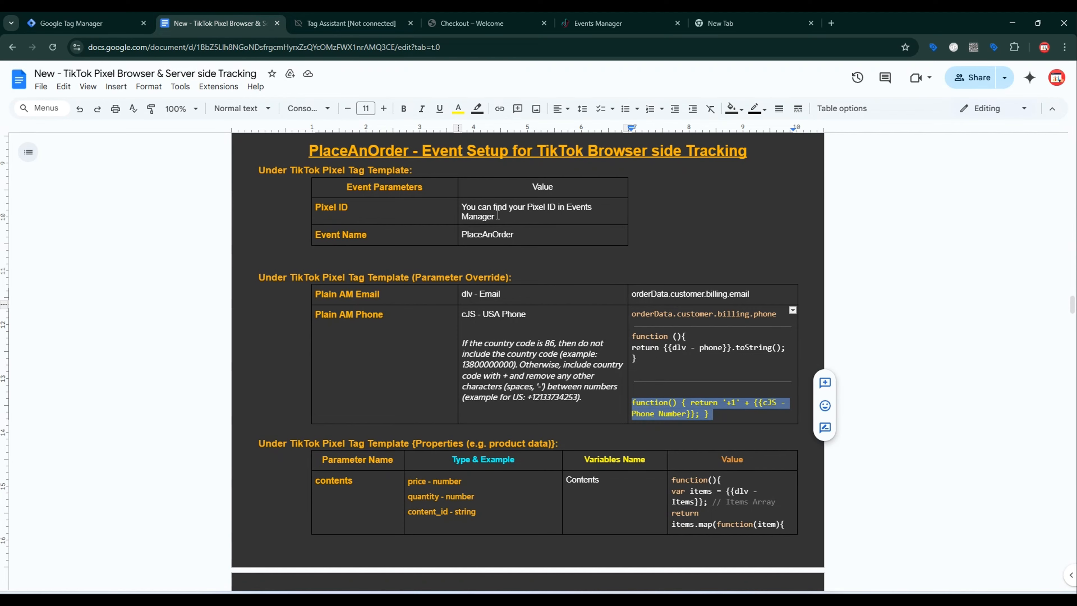
triple_click(509, 315)
key(ctrl+c)
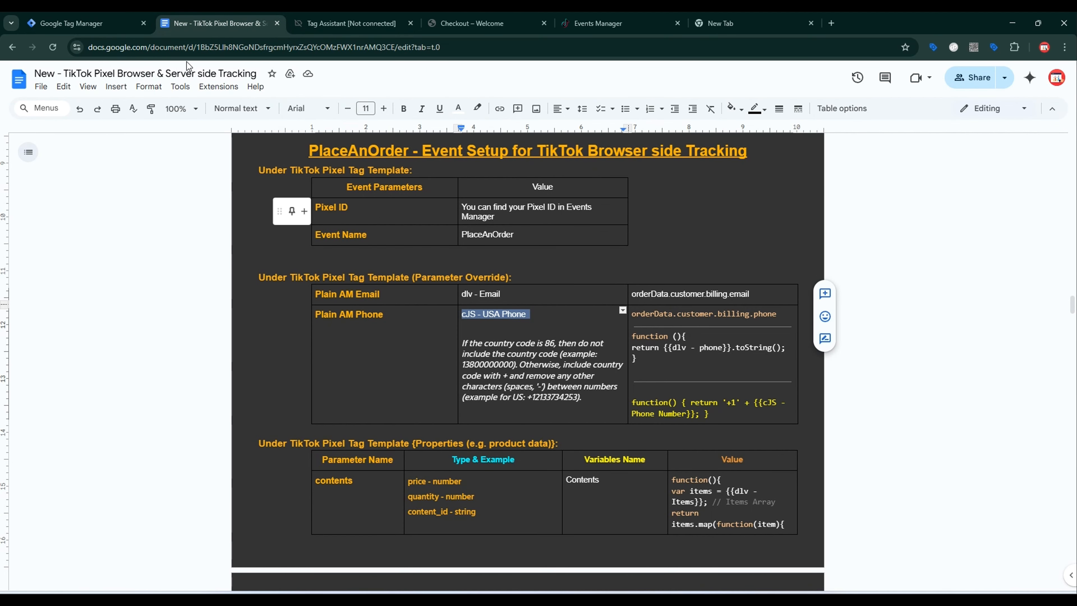
key(ctrl+shift+Tab)
click(348, 78)
key(ctrl+v)
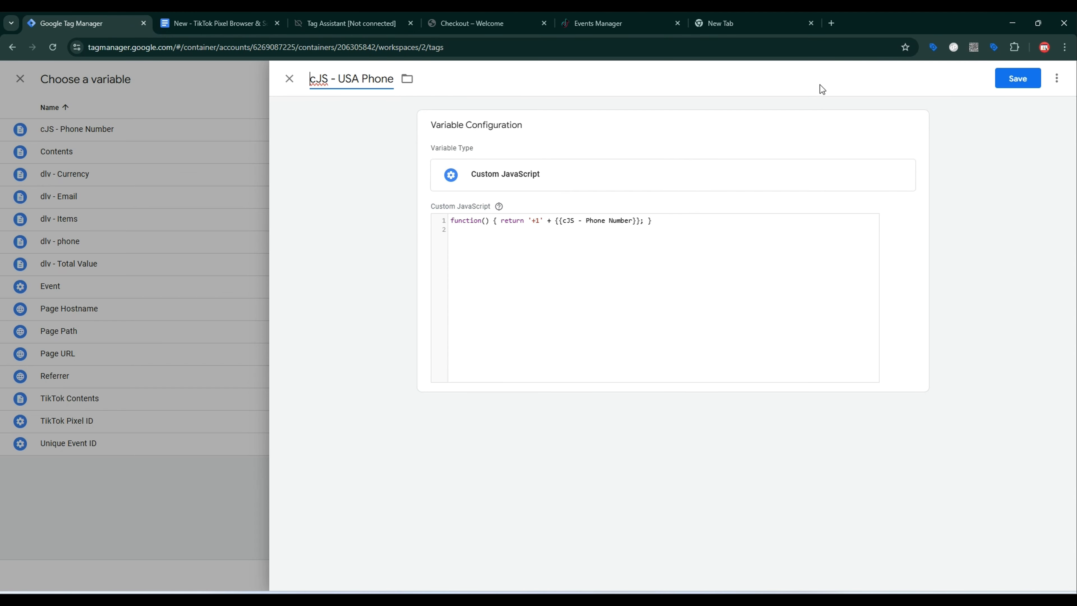
click(1033, 82)
scroll(551, 264, down, 10)
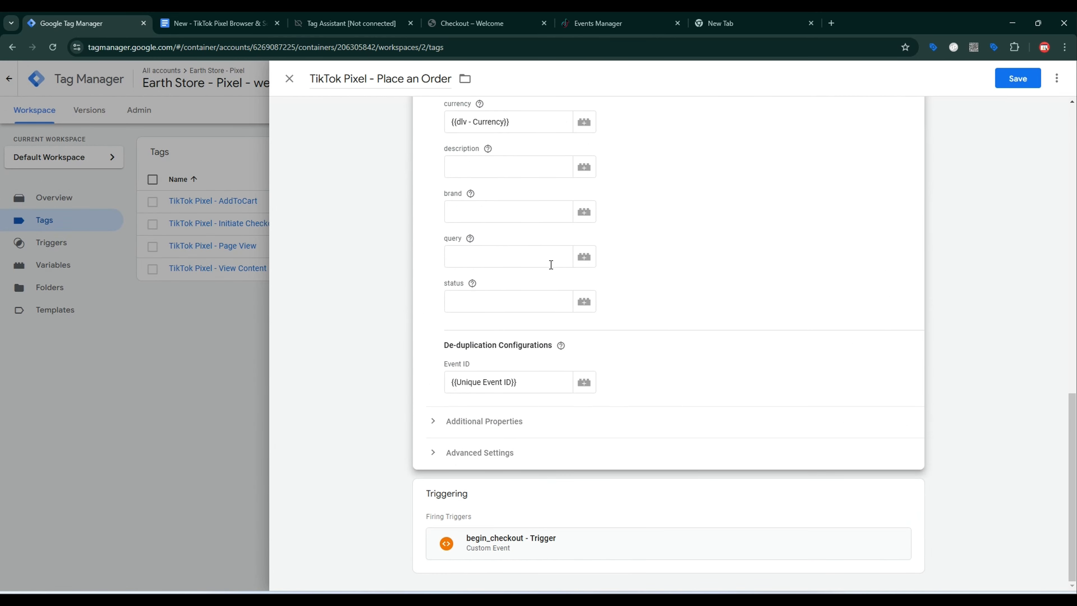
Replace the Place an Order tag's begin_checkout trigger by removing it and starting a new Custom Event trigger.
click(910, 493)
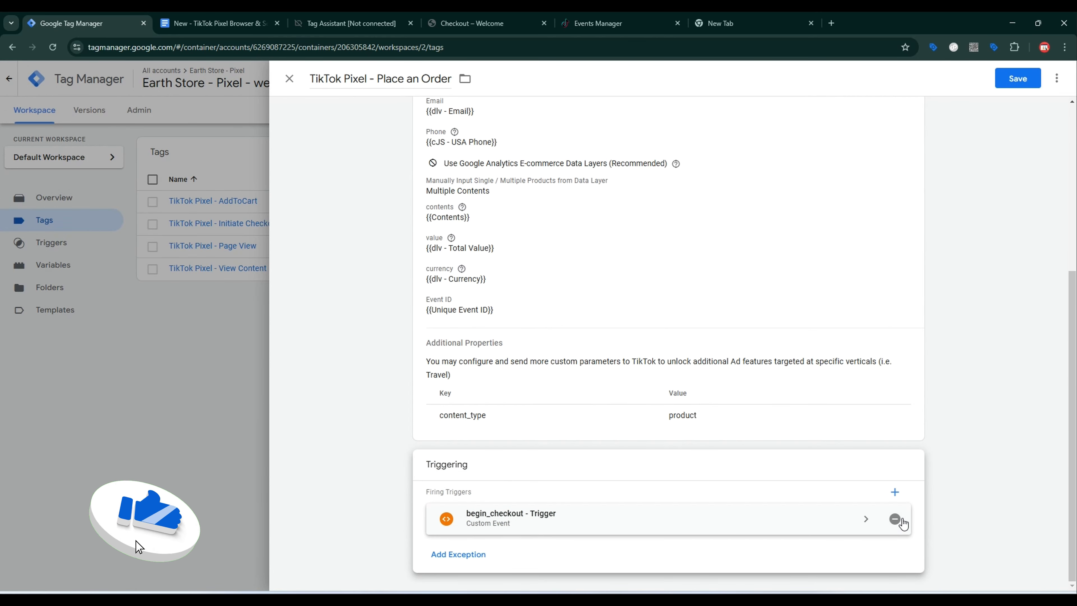
click(897, 519)
click(810, 510)
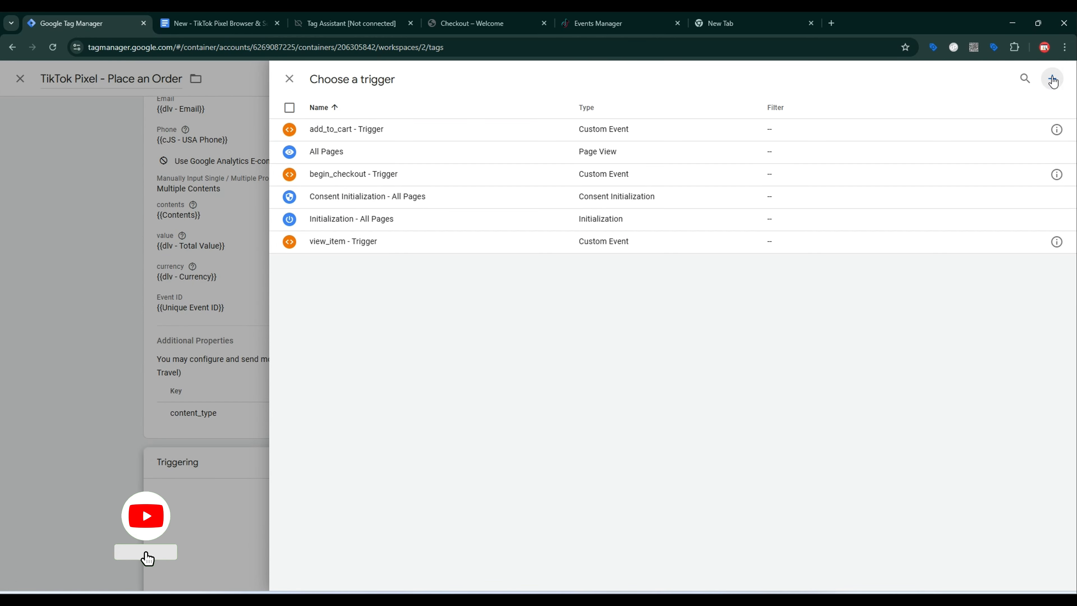
click(1052, 78)
click(723, 179)
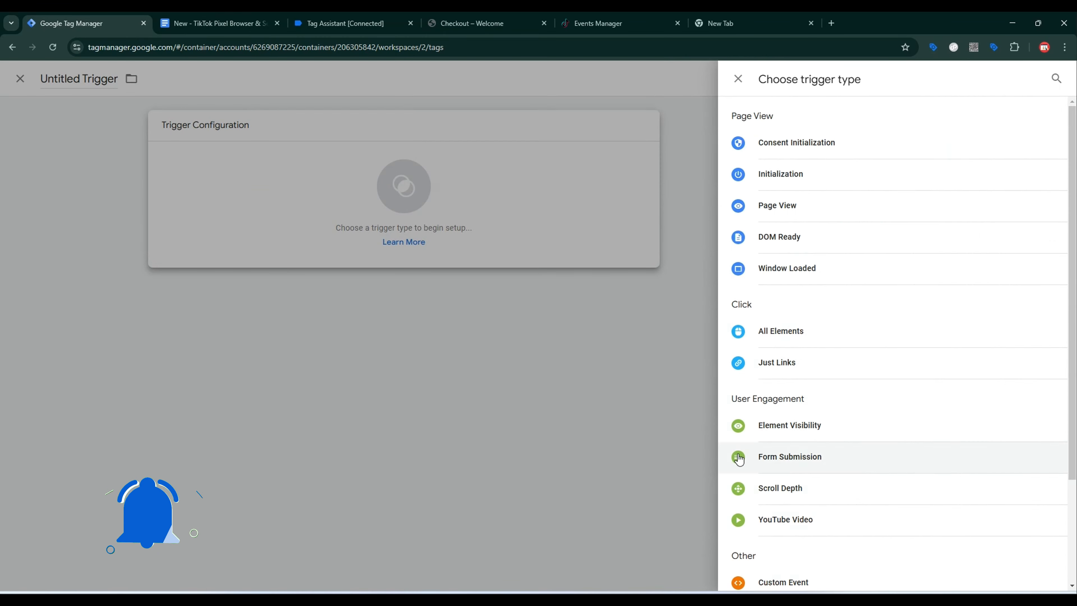
scroll(789, 478, down, 3)
click(789, 478)
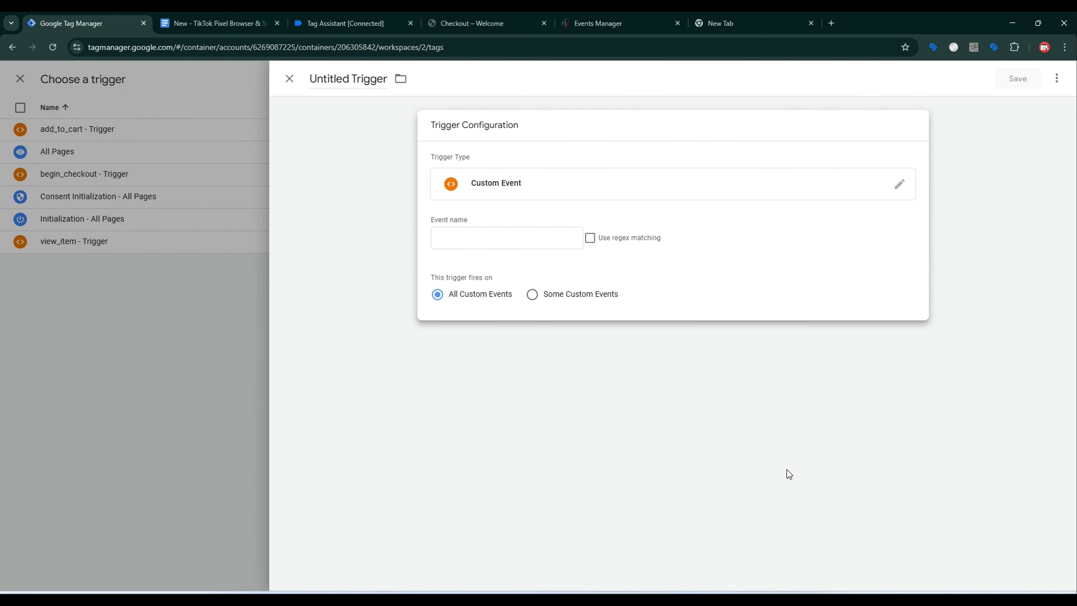
Copy the event name purchase from the Google Docs setup document into the new trigger's event name.
click(214, 23)
scroll(546, 363, down, 15)
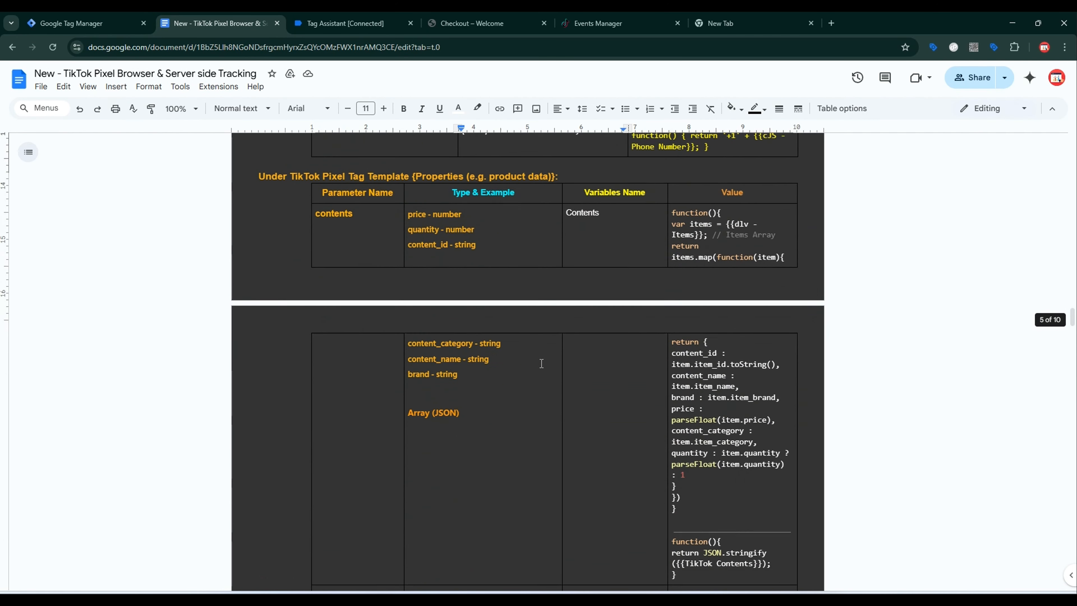
scroll(547, 363, down, 2)
double_click(506, 394)
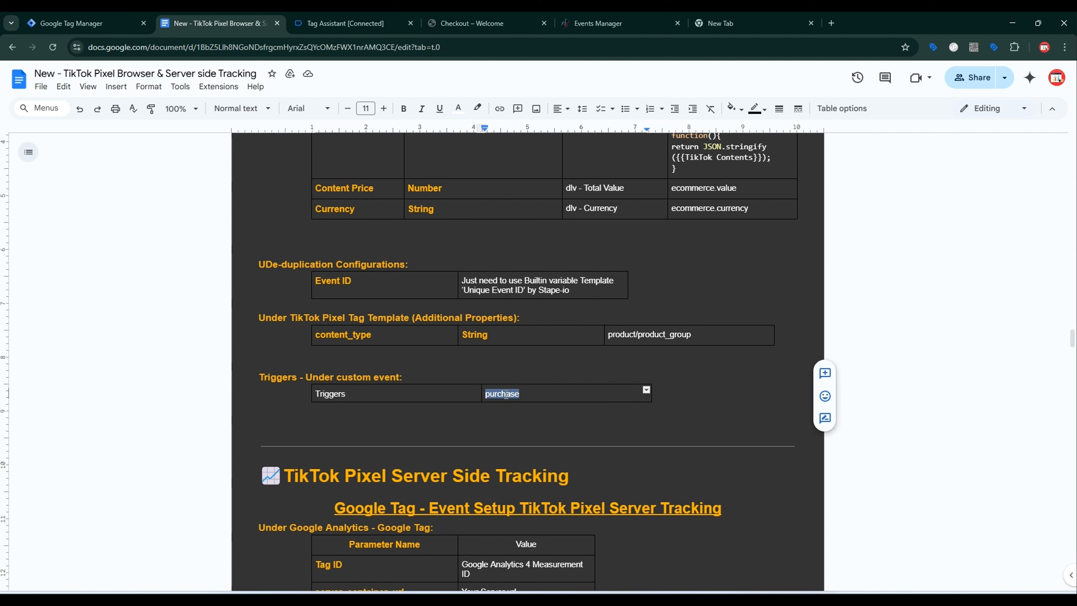
click(85, 23)
click(451, 231)
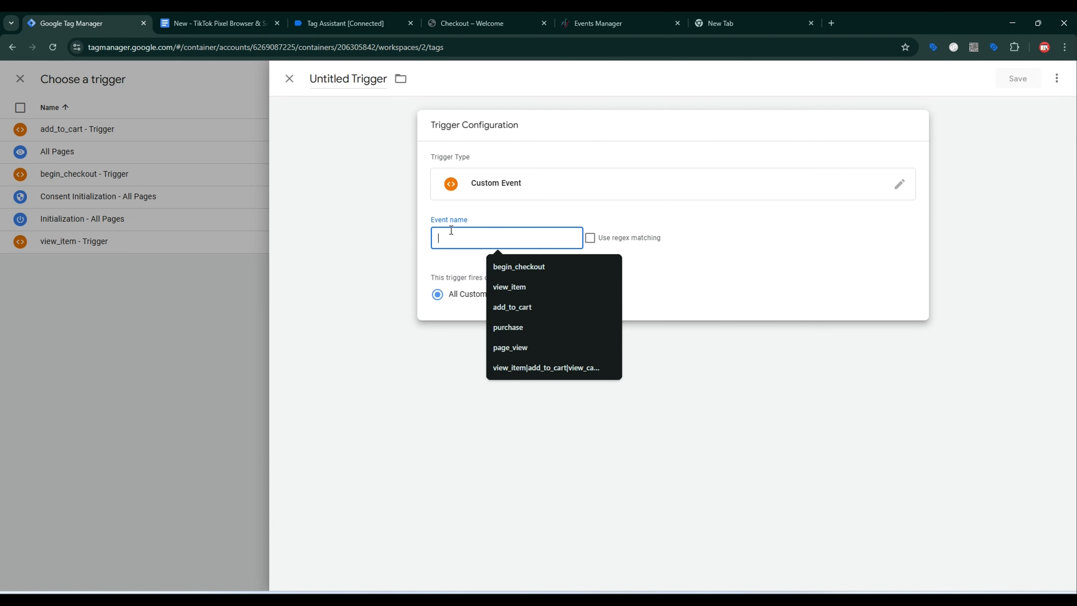
key(ctrl+v)
Name the trigger "purchase - Trigger" and save both it and the TikTok Pixel - Place an Order tag.
drag(353, 79, 308, 80)
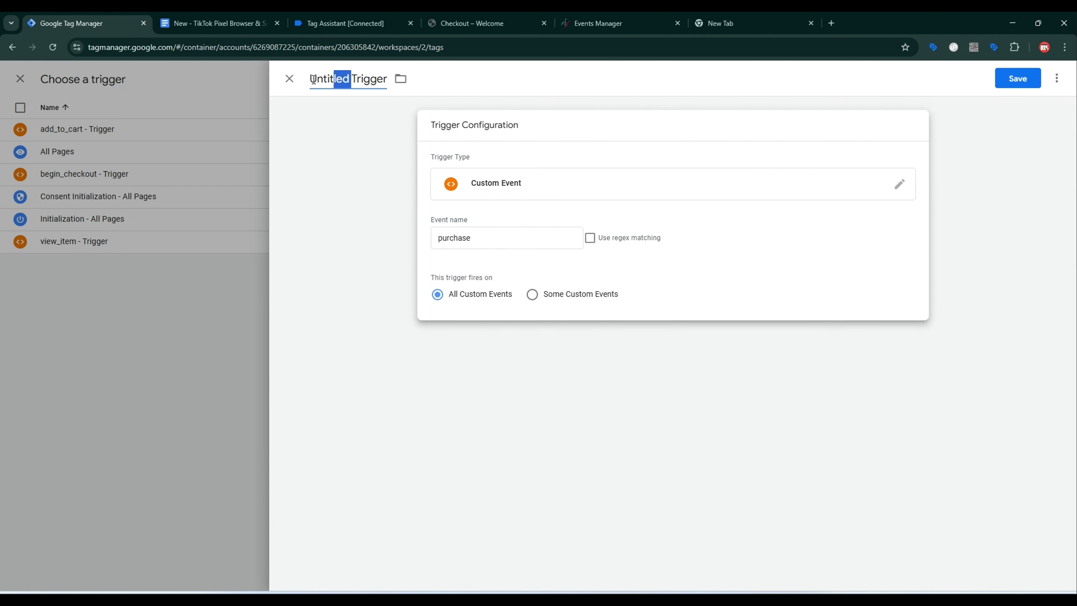
key(ctrl+v)
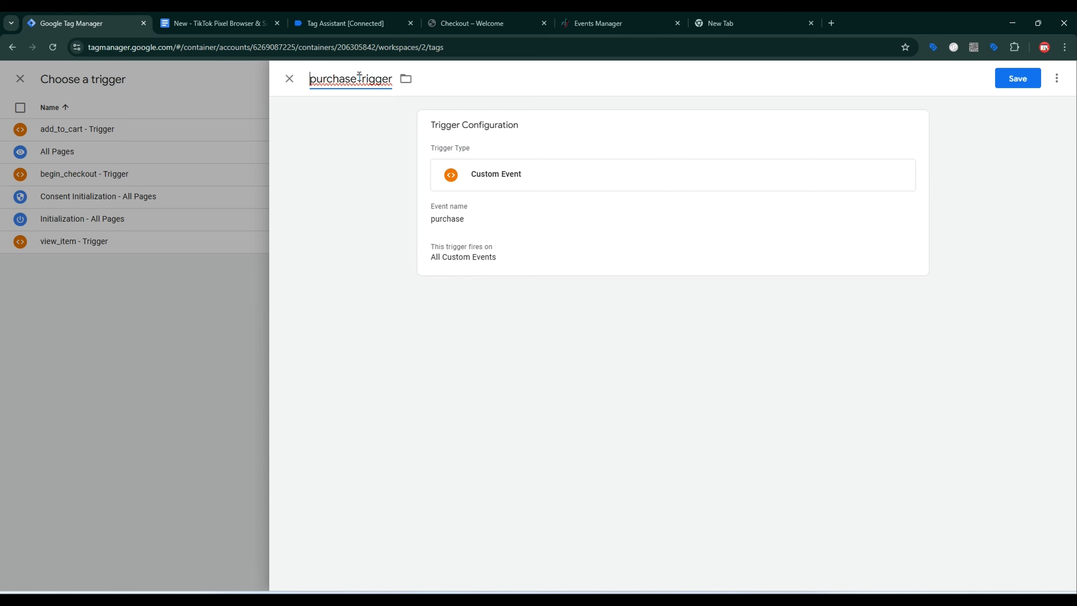
click(360, 78)
text(-)
click(1016, 77)
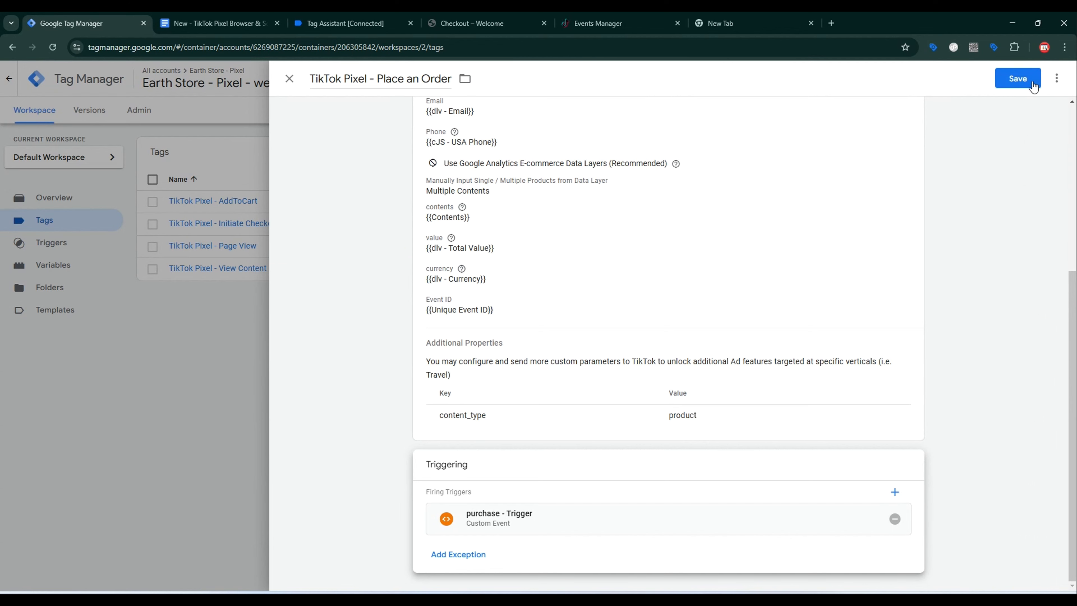
click(1028, 80)
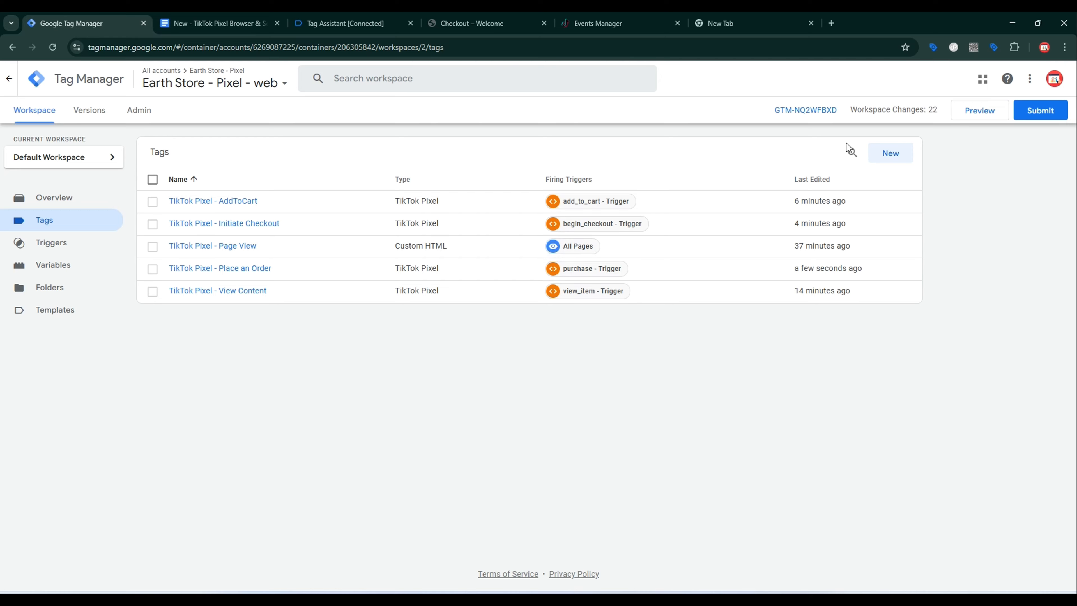
Publish the workspace changes to Live without a version name or description, and return to the workspace overview.
click(1041, 111)
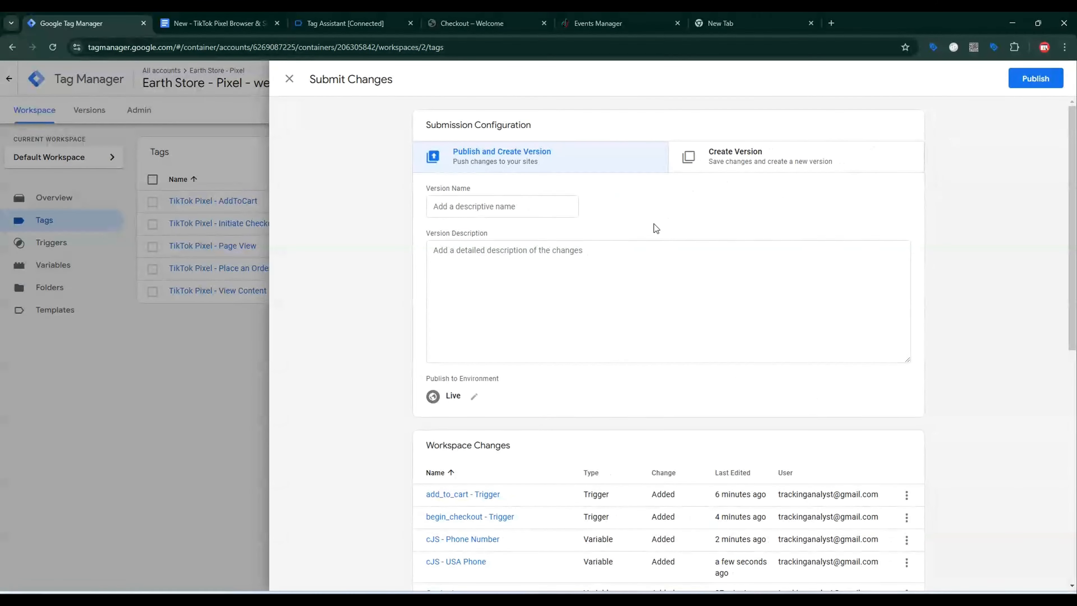
click(1040, 76)
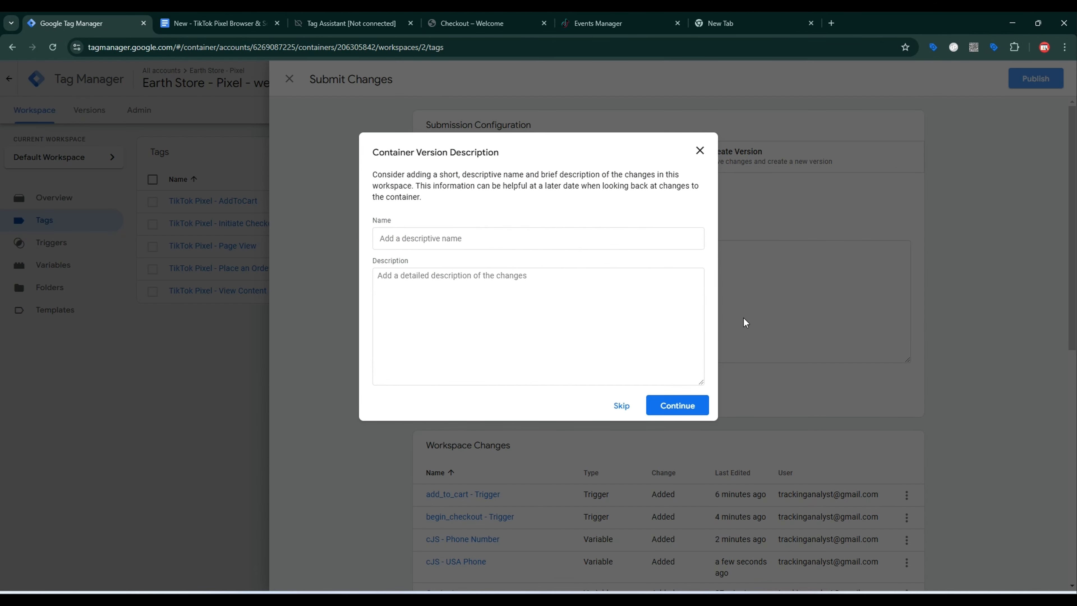
click(696, 403)
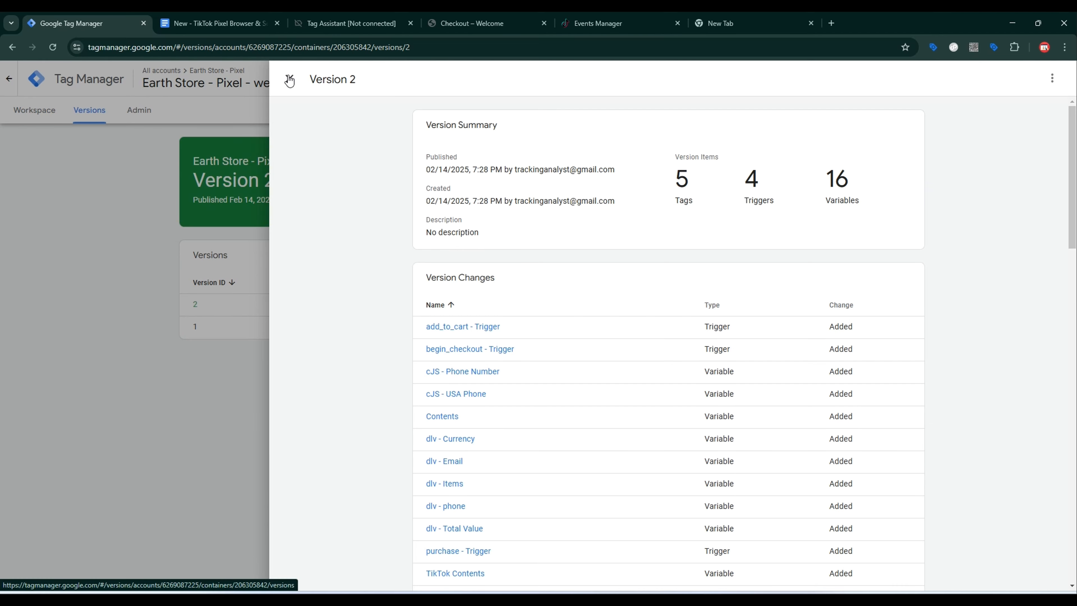
click(283, 78)
click(44, 114)
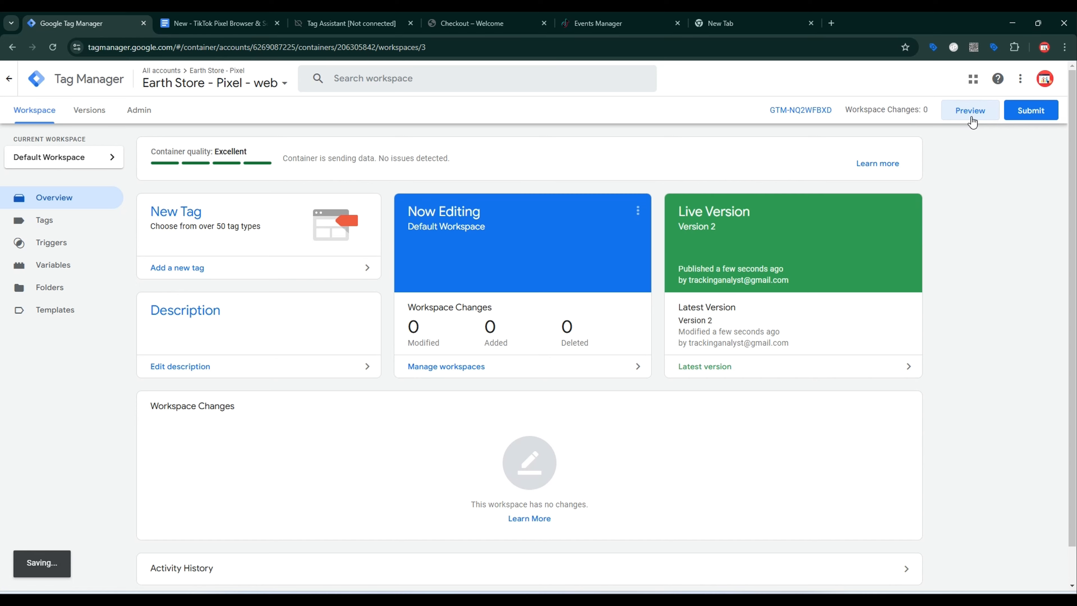
Preview the web container on the store's Poster V2 product page and check the fired tags in Tag Assistant.
click(972, 114)
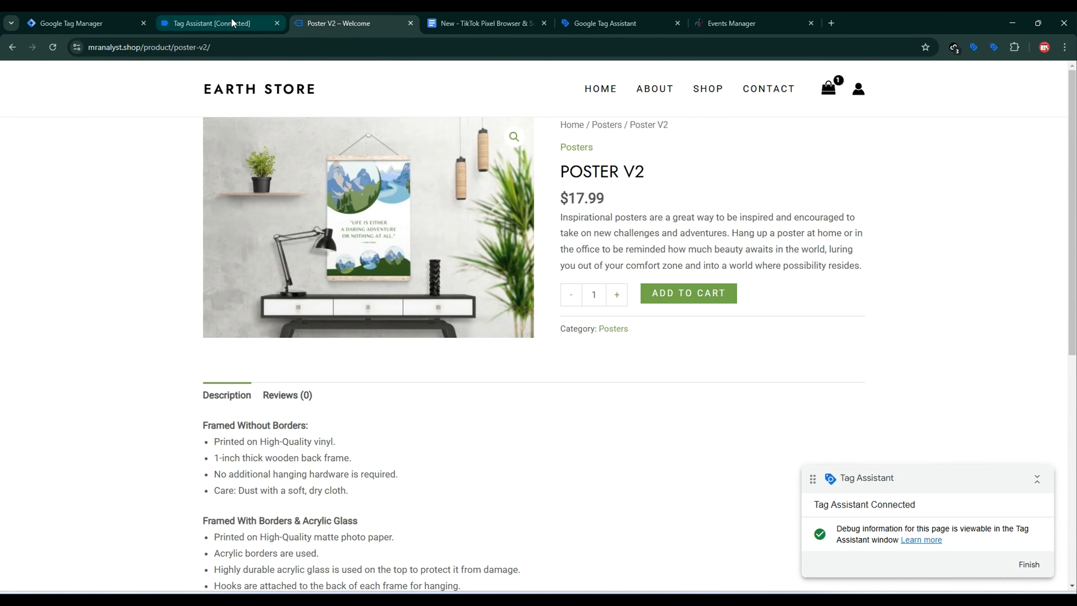
click(240, 26)
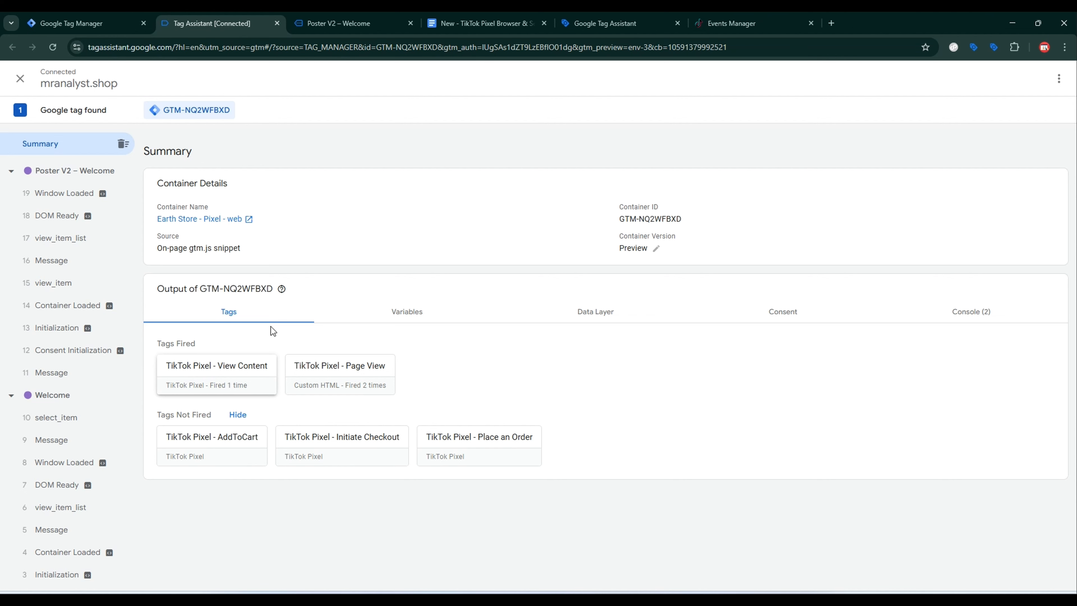
key(ctrl+Tab)
Run a test purchase by adding Poster V2 to the cart, checking out and placing the order, checking fired tags in Tag Assistant along the way.
click(708, 301)
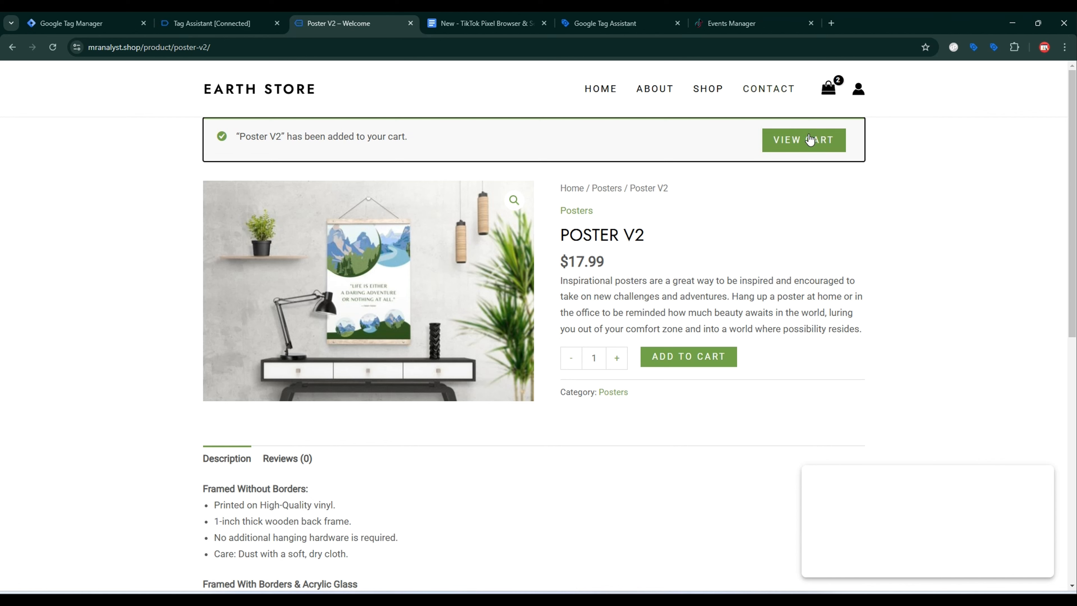
click(810, 144)
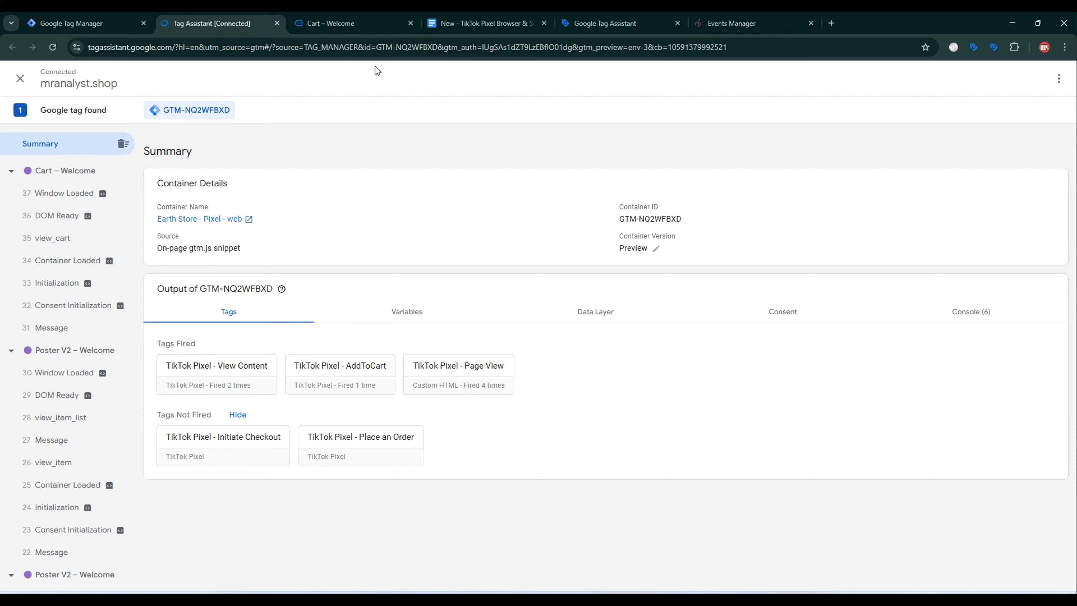
click(339, 23)
click(722, 515)
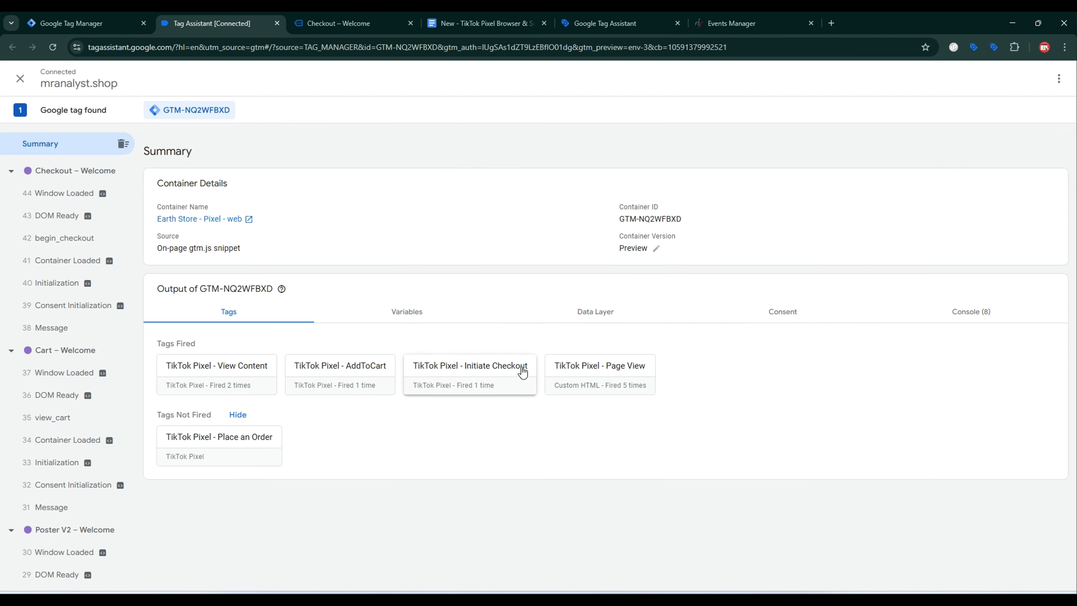
click(328, 17)
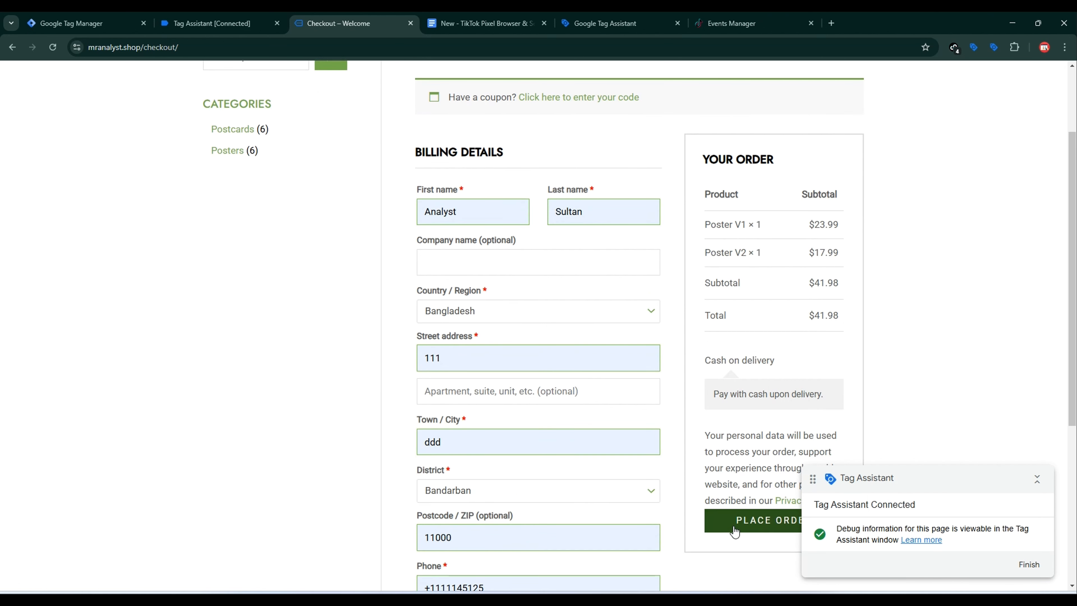
click(734, 525)
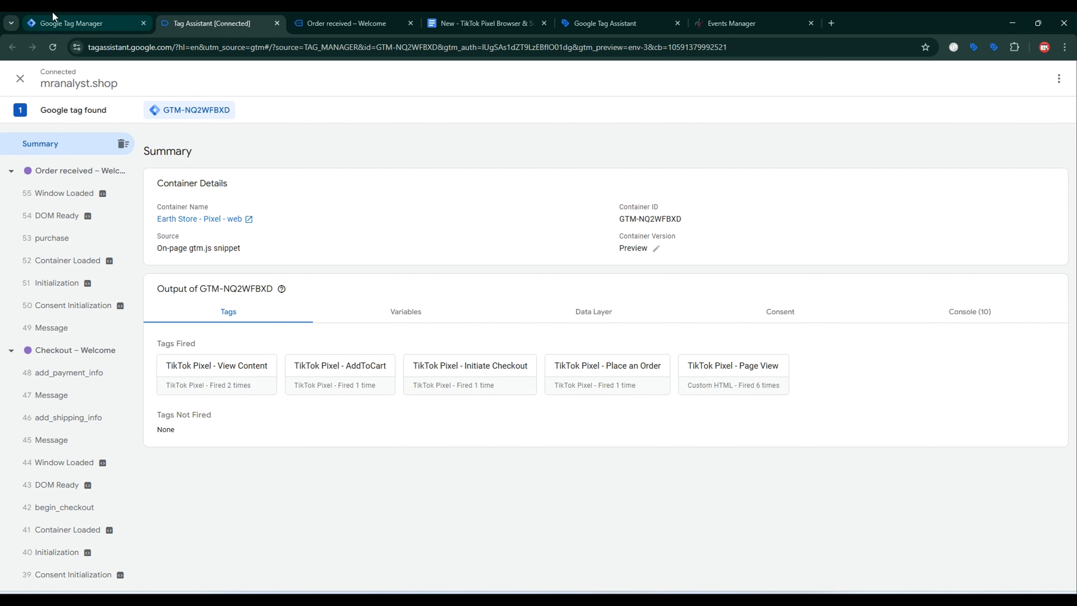
Create a Server container named "Earth Store - Pixel - Server" in Google Tag Manager and choose manual provisioning of its tagging server.
click(85, 23)
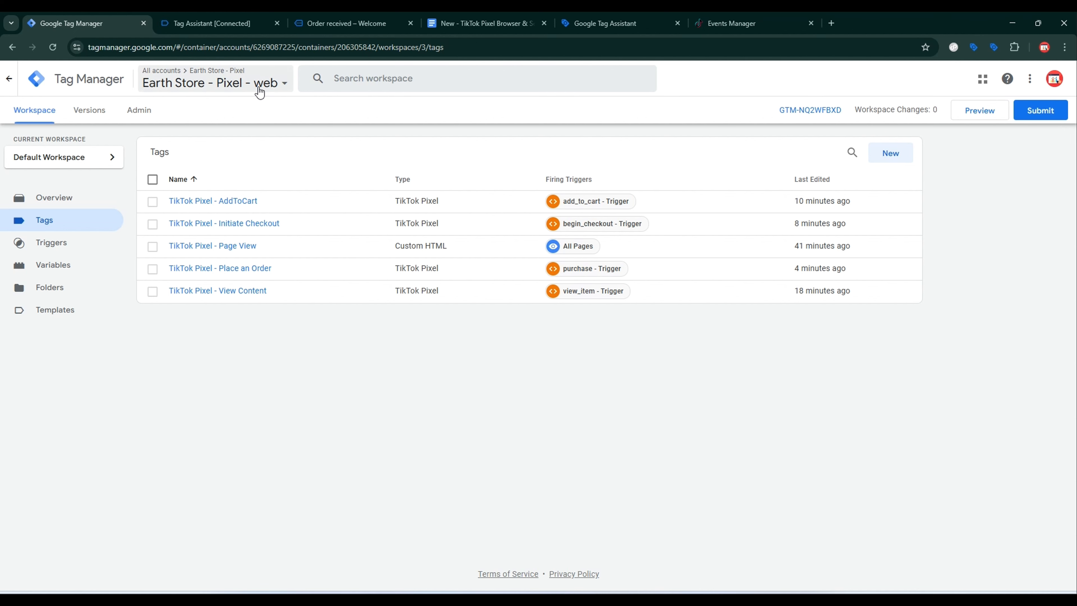
click(150, 111)
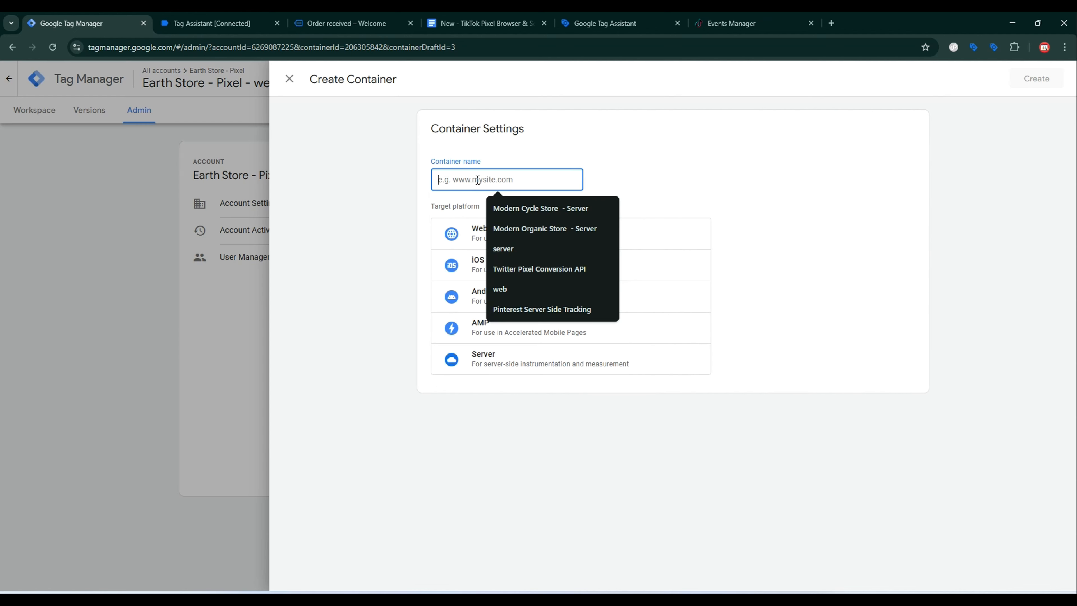
text(Earth Store - Pixel - Server)
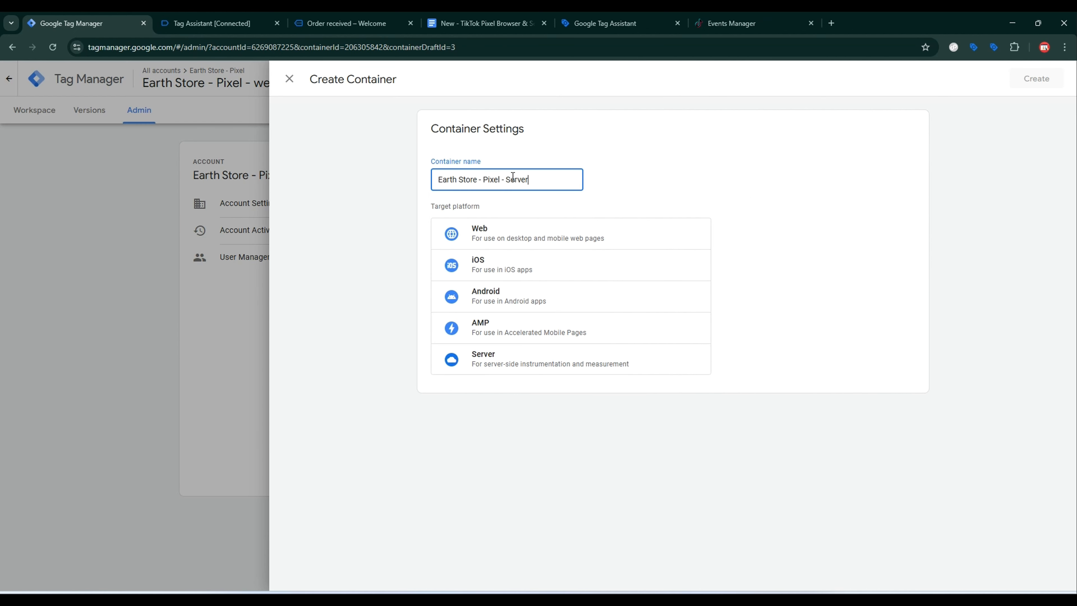
click(516, 366)
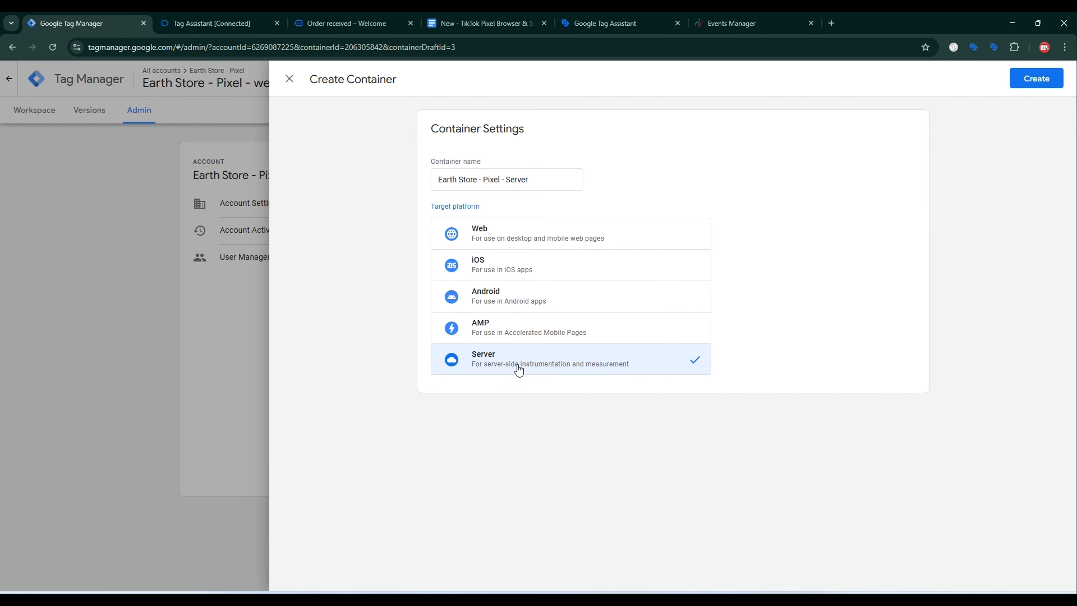
click(1050, 89)
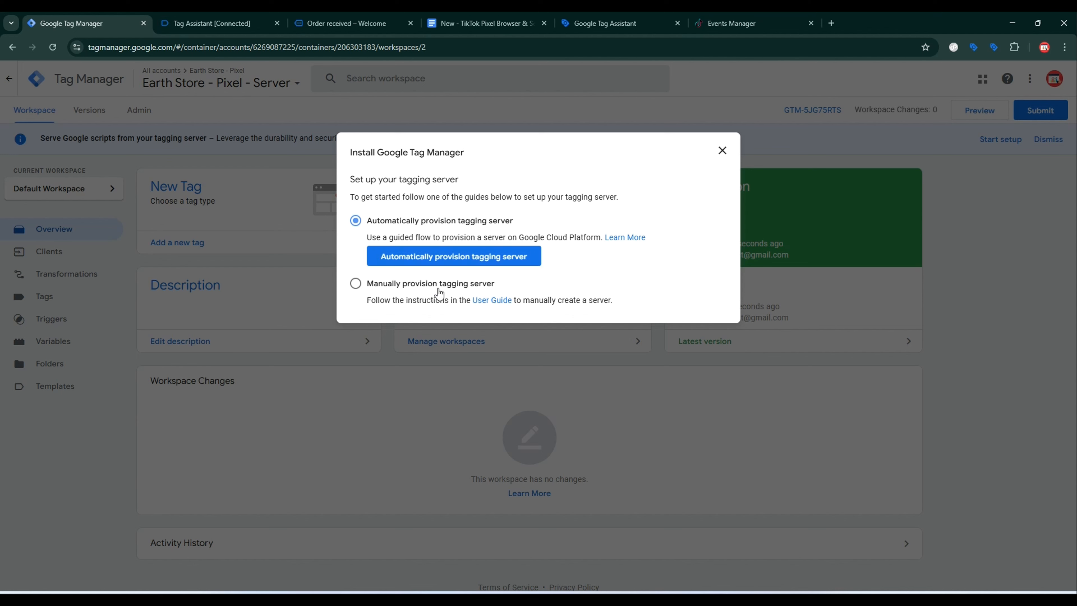
click(355, 283)
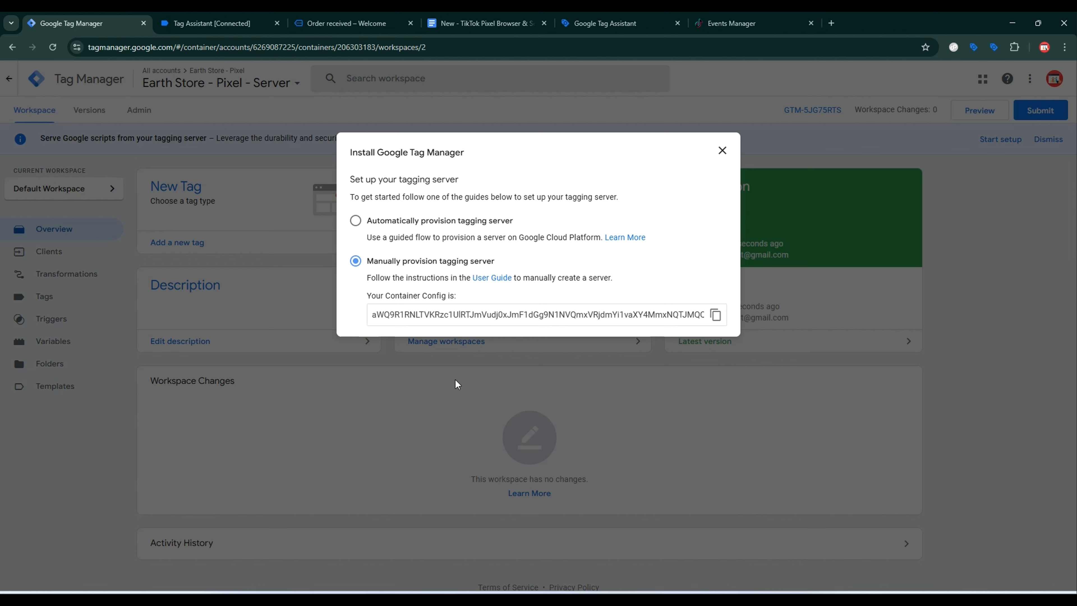
Copy the tagging server's container config, switch to Stape and start a new sGTM container named "Earth Store - Server".
click(715, 315)
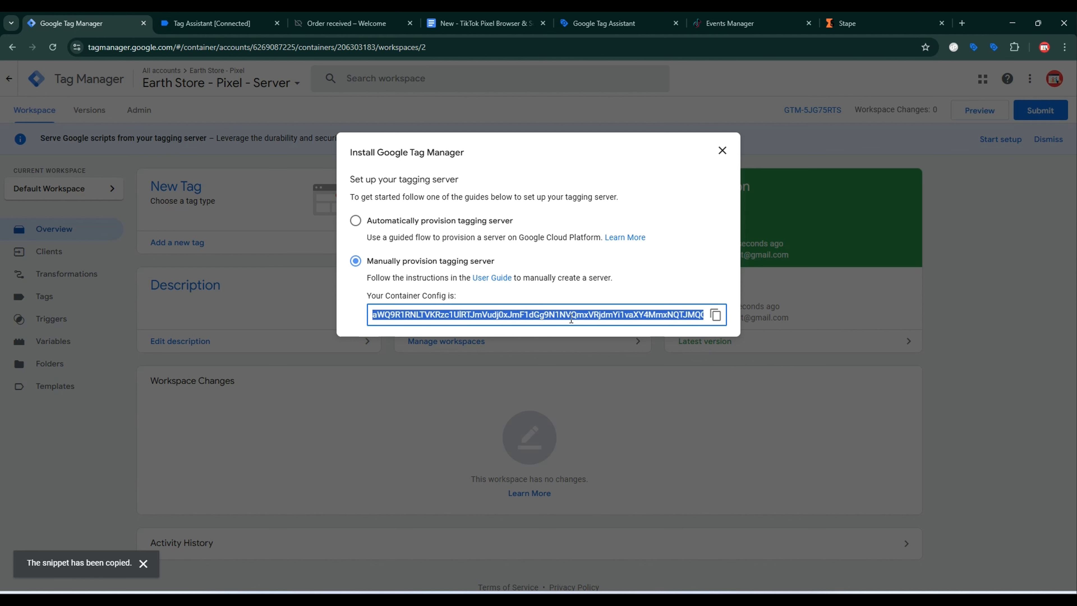
click(870, 18)
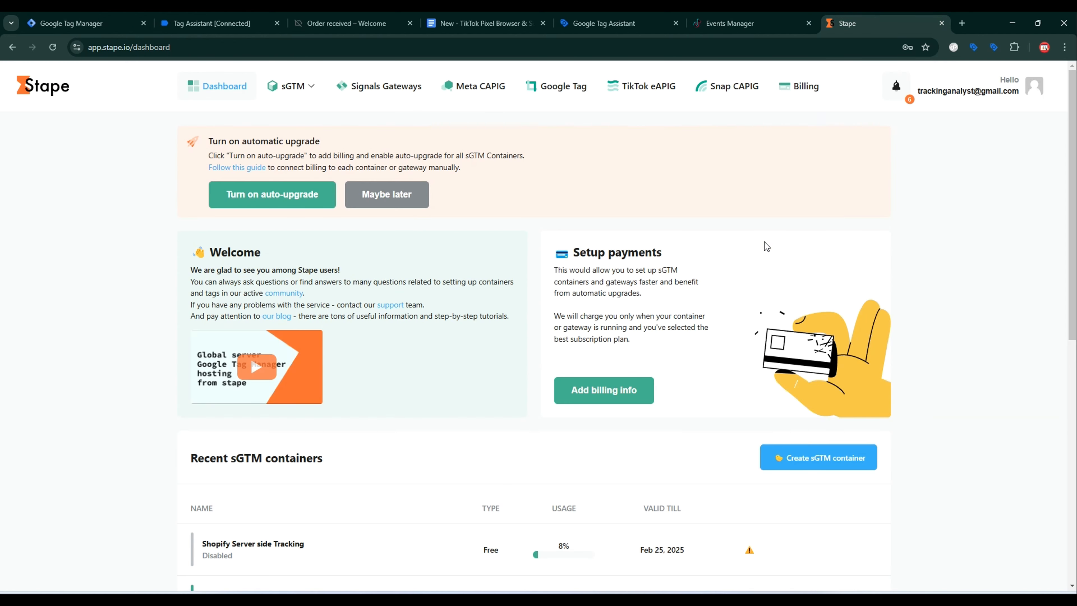
click(810, 464)
click(647, 210)
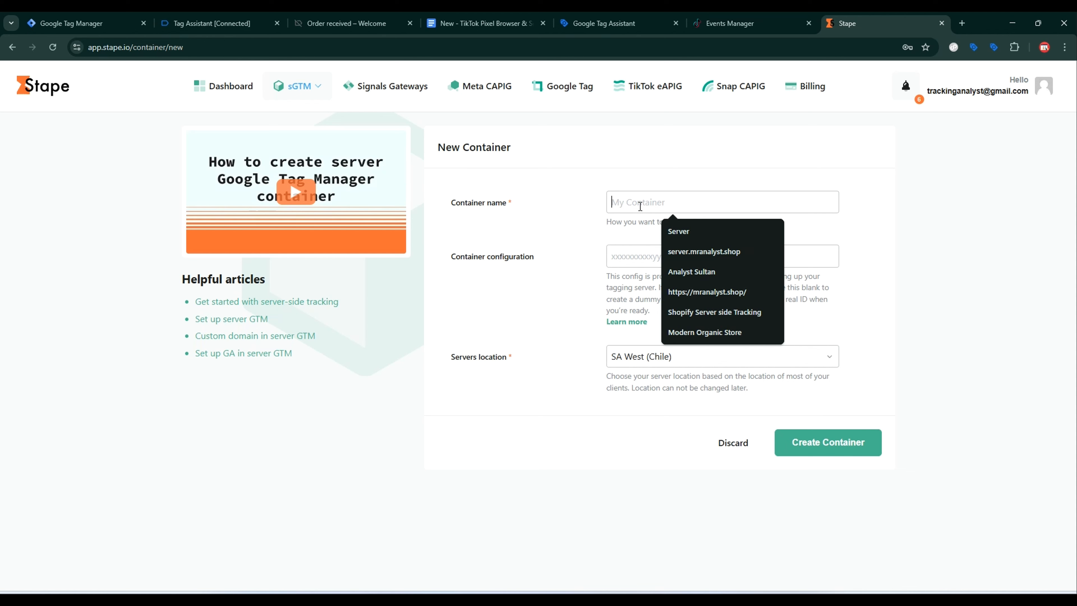
key(ctrl+v)
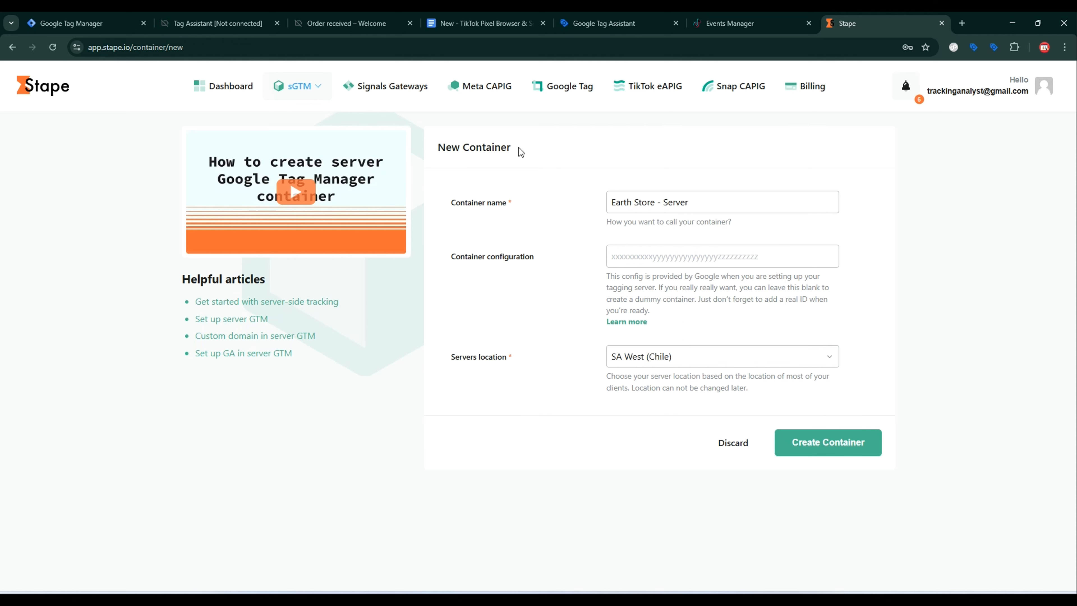
Copy the container config from Google Tag Manager again and paste it into Stape's container configuration field.
click(85, 23)
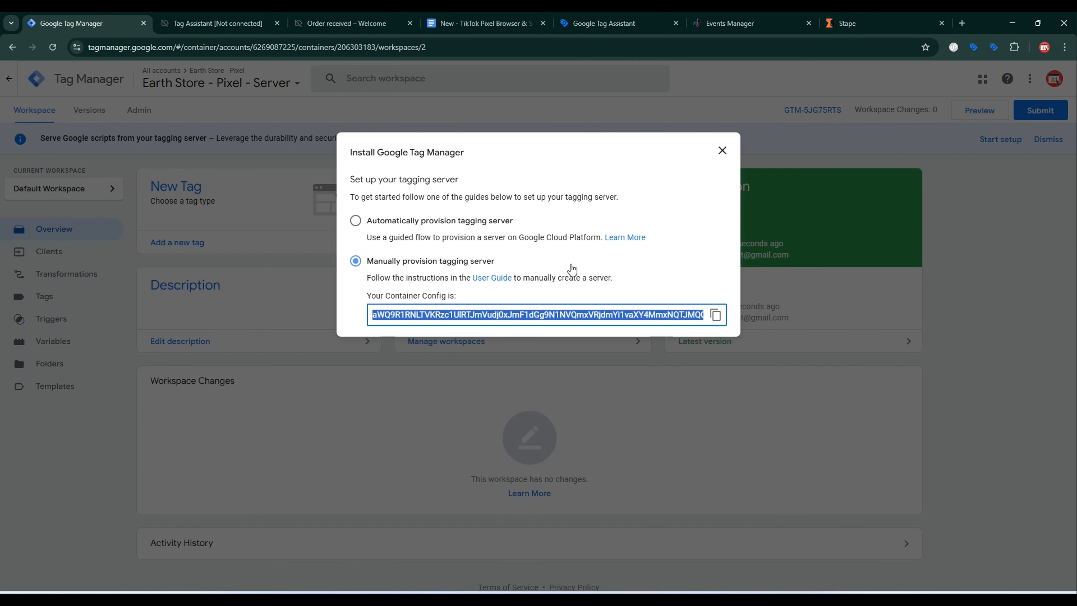
click(719, 319)
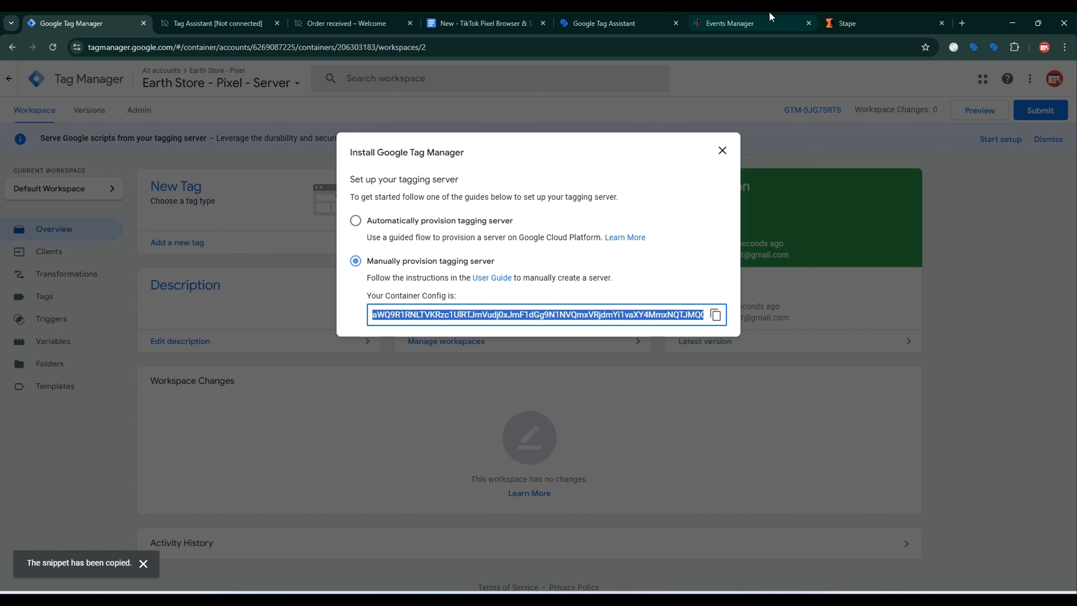
click(848, 23)
right_click(651, 259)
click(678, 357)
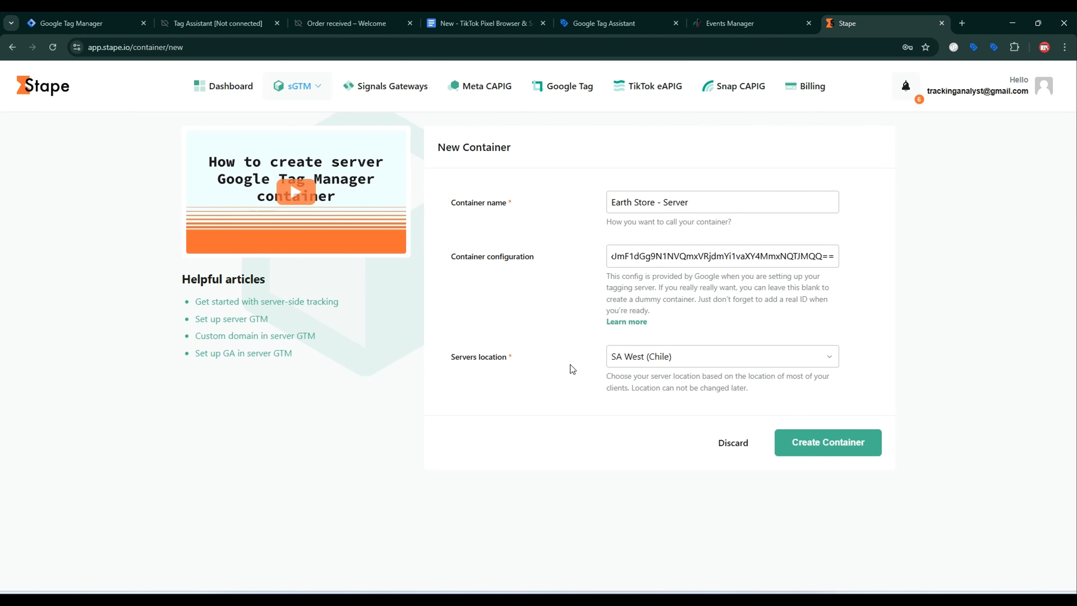
Set the server location to US East (South Carolina) and create the container.
click(695, 360)
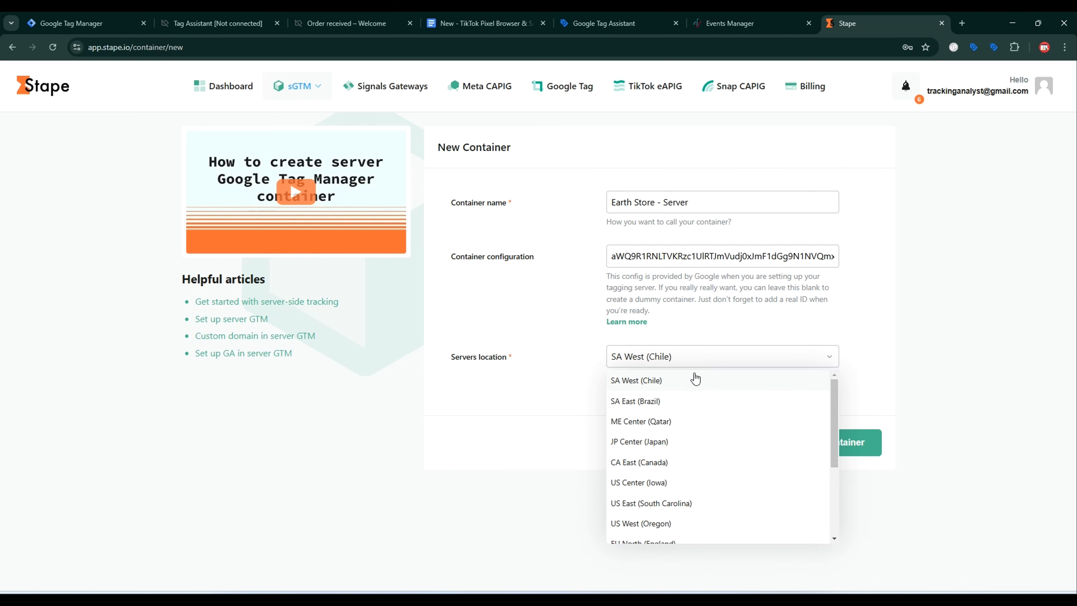
click(680, 506)
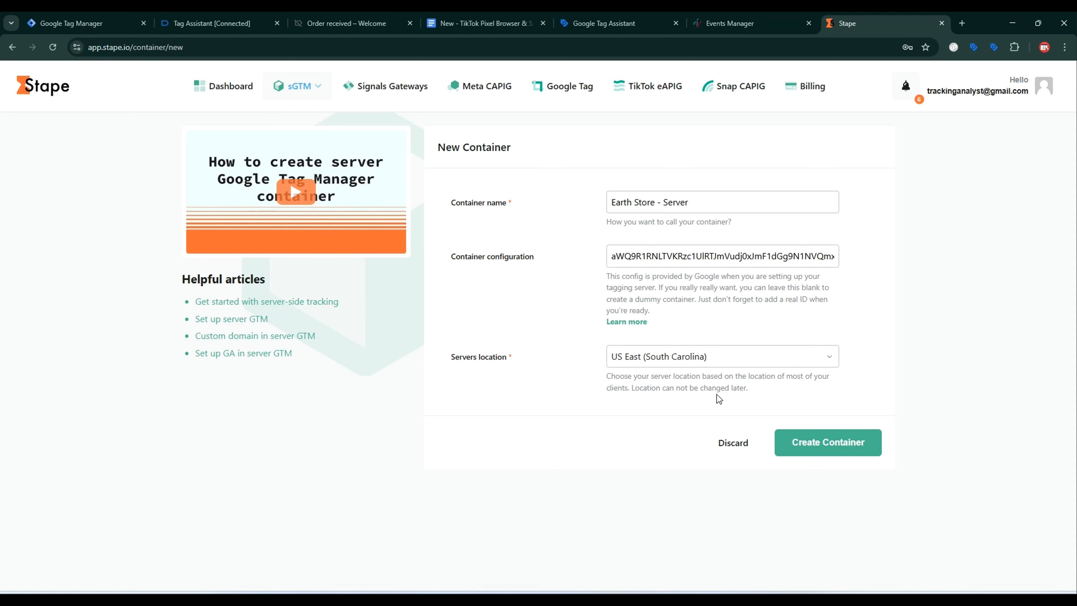
click(818, 443)
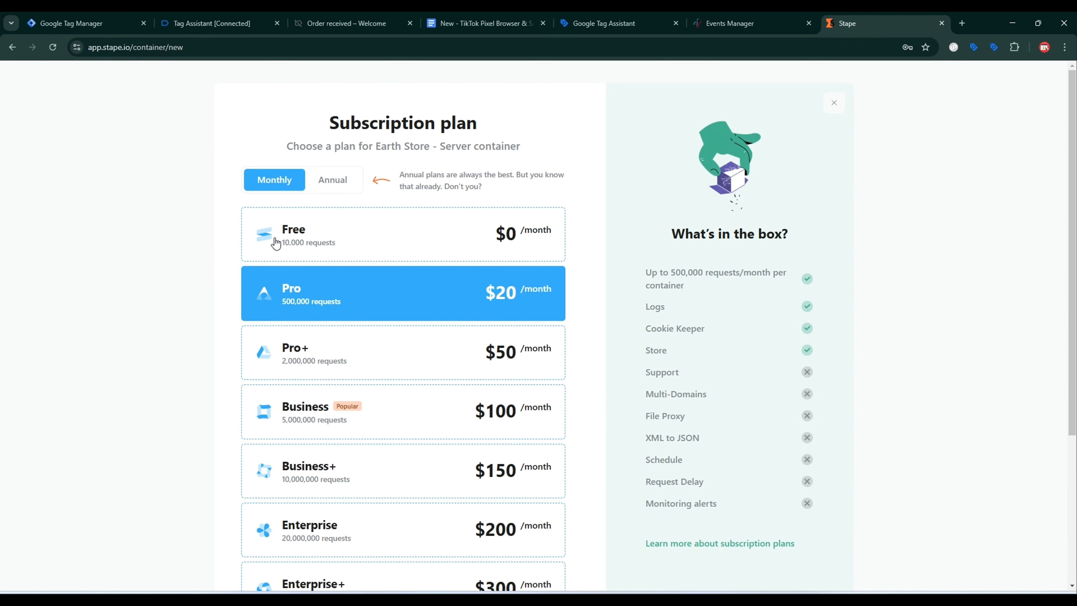
Choose the Free monthly plan for the Earth Store - Server container and continue with it.
click(310, 235)
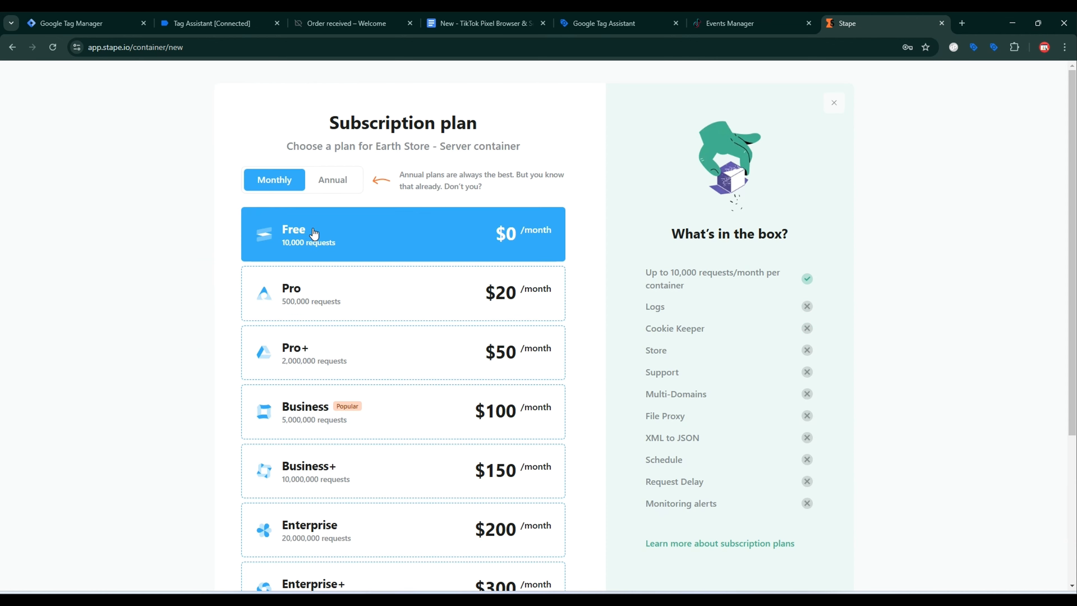
scroll(346, 241, down, 5)
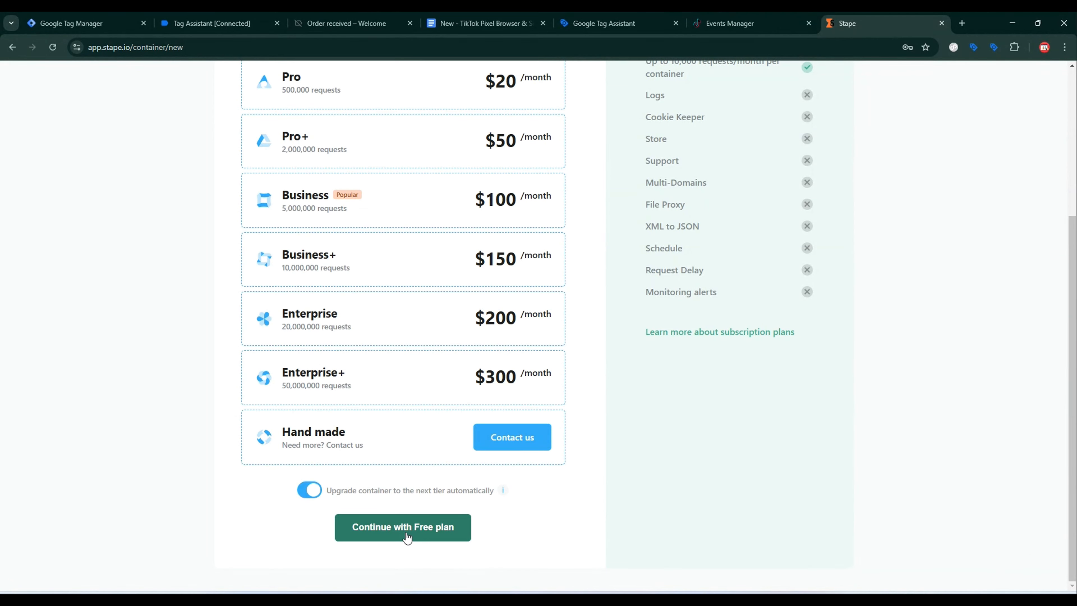
click(407, 536)
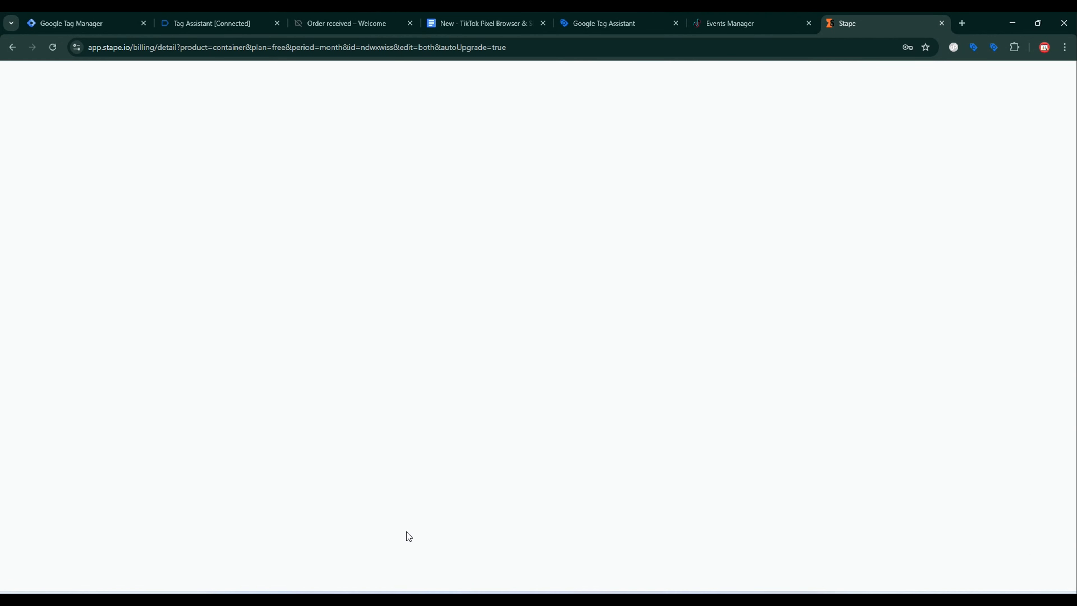
click(342, 115)
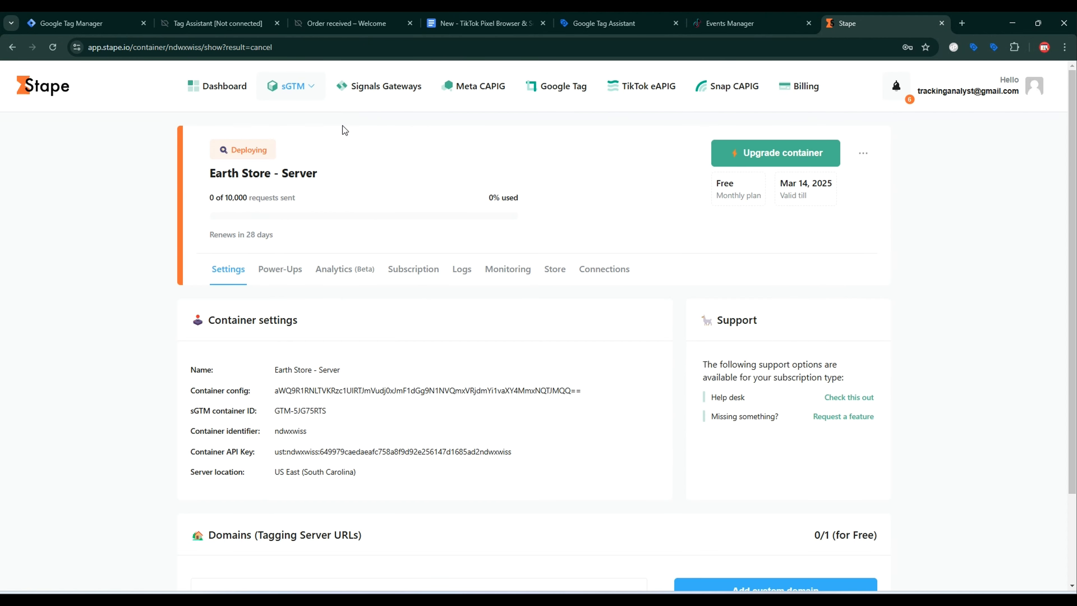
Add the custom domain earth.mranalyst.shop to the container with Stape Global CDN and submit it for verification.
scroll(403, 418, down, 3)
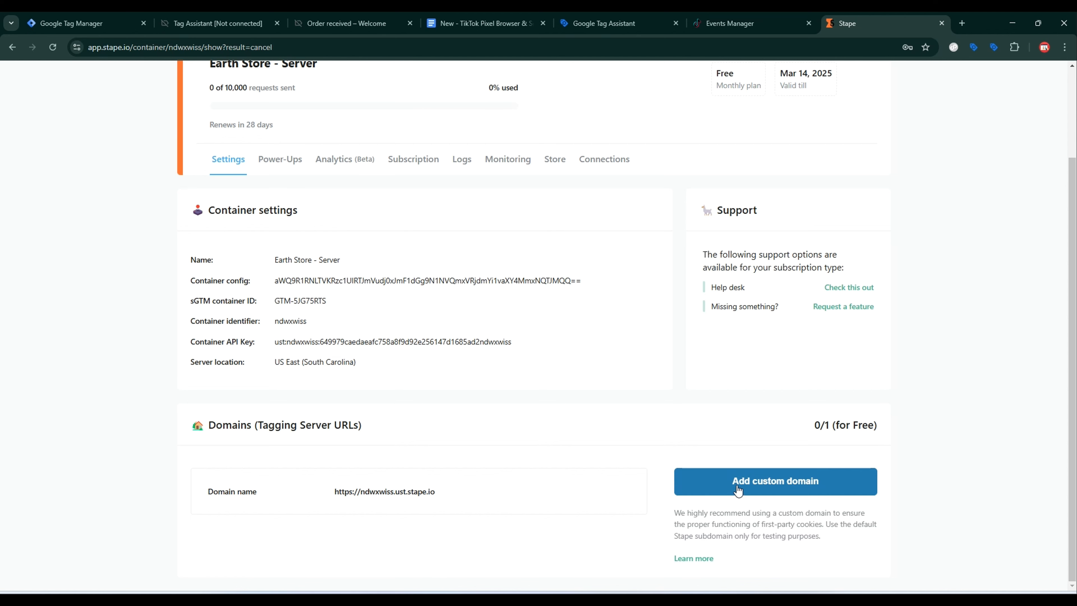
click(738, 491)
scroll(551, 420, down, 4)
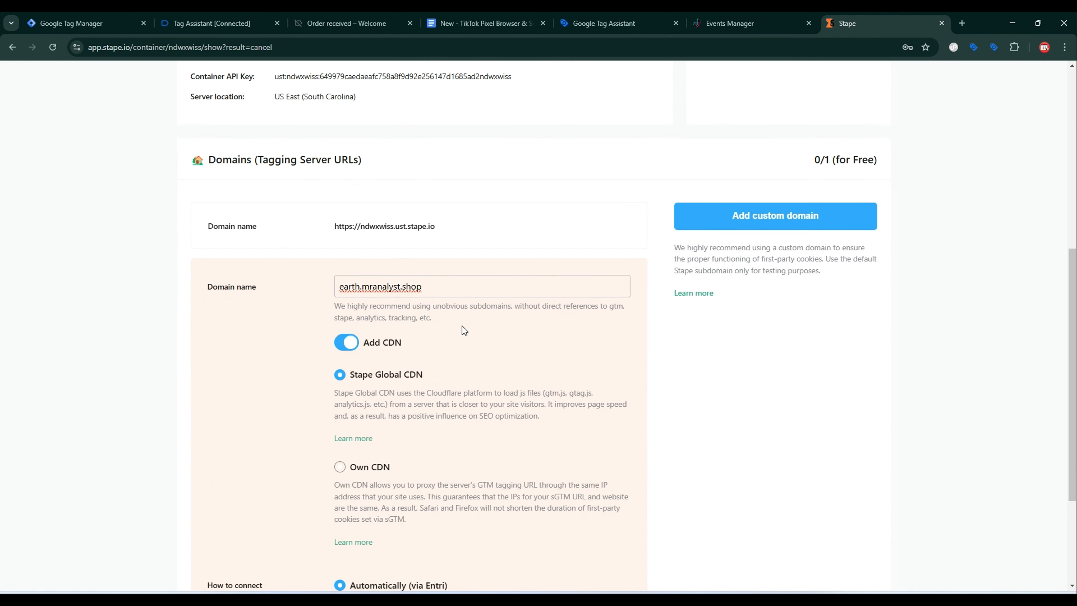
scroll(530, 403, down, 4)
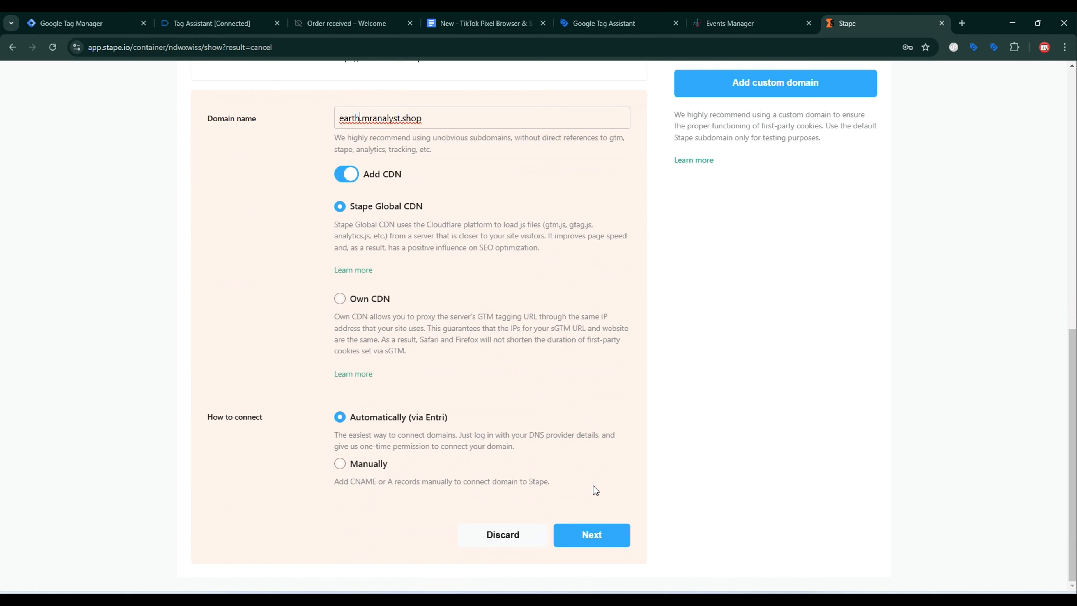
click(598, 536)
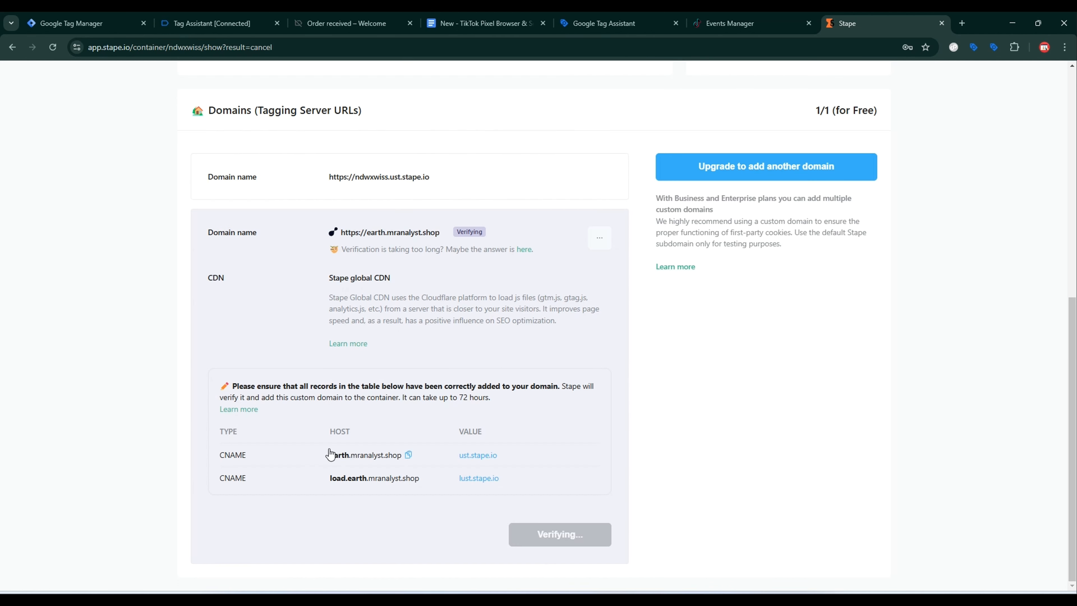
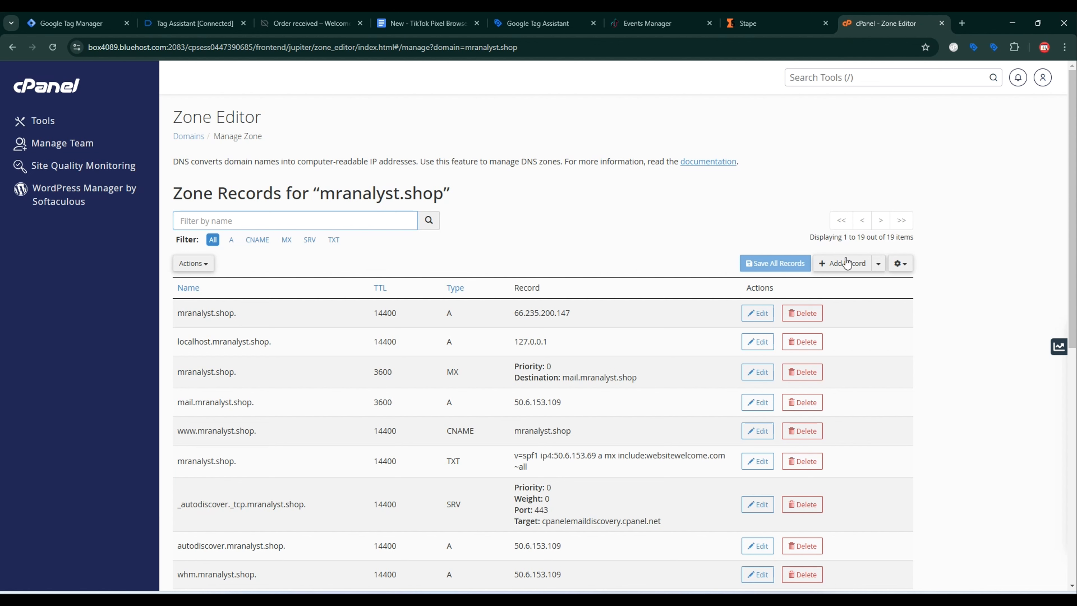
Start a new DNS zone record in cPanel and name it with the first host copied from Stape, earth.mranalyst.shop.
click(838, 264)
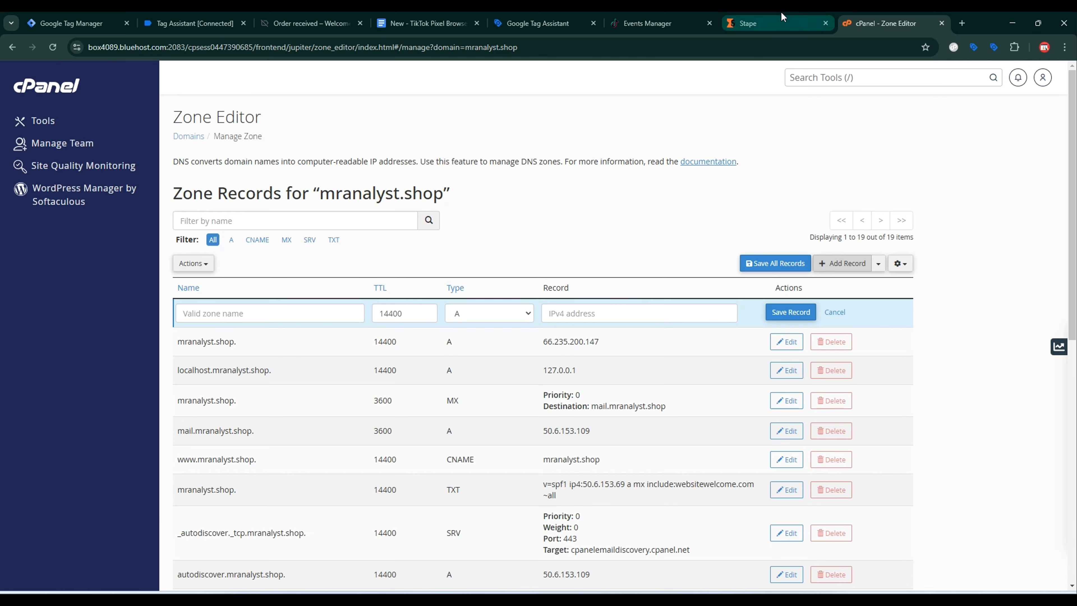
click(775, 21)
click(408, 455)
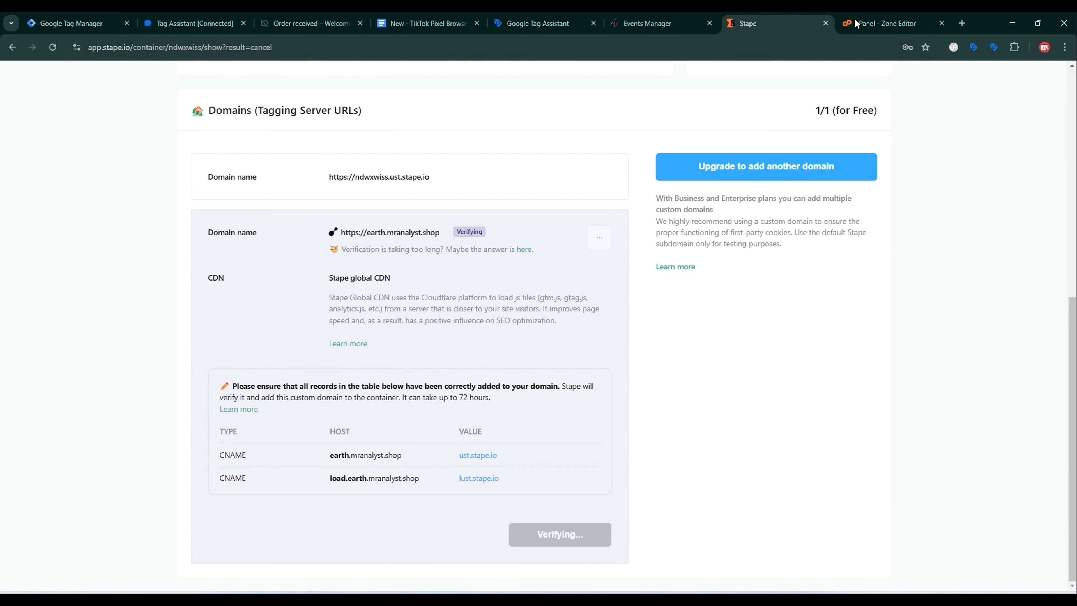
click(882, 23)
click(266, 313)
key(ctrl+v)
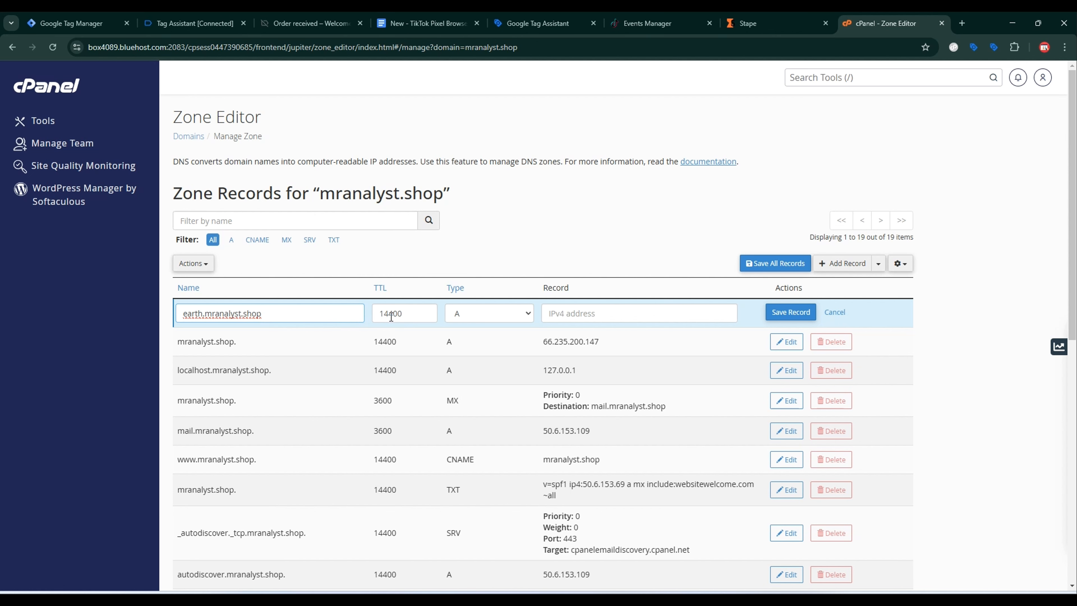
Make the earth.mranalyst.shop record a CNAME pointing to ust.stape.io, as listed in Stape, and save it.
click(757, 25)
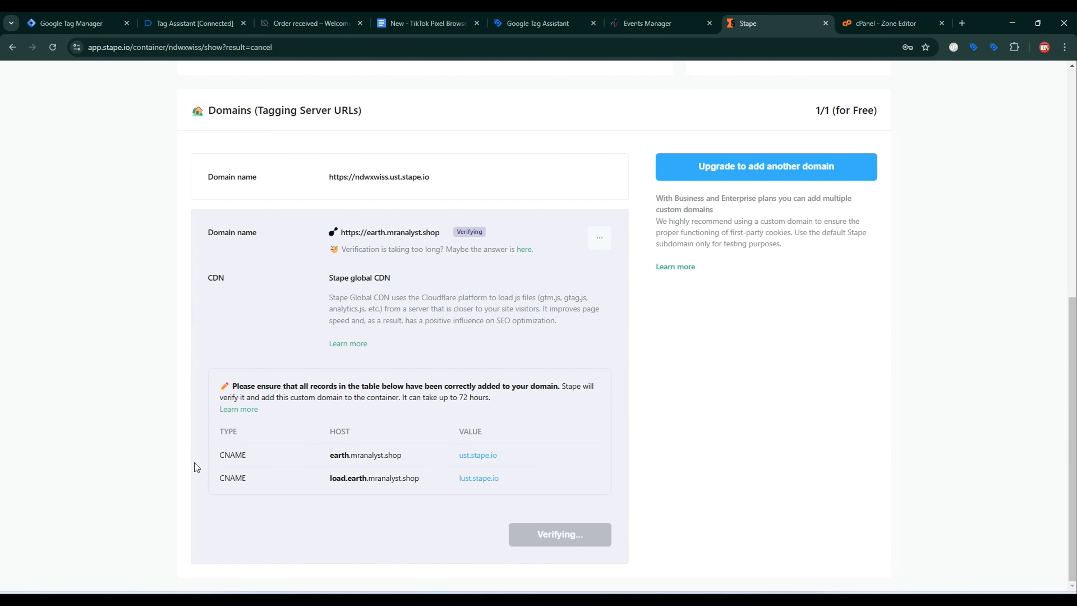
click(868, 20)
click(477, 313)
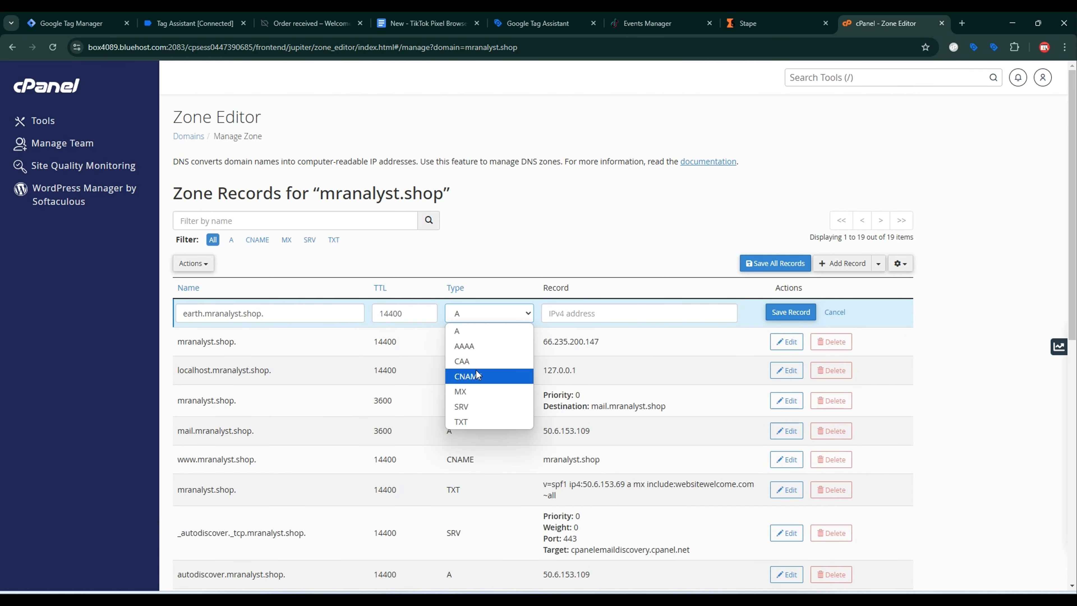
click(471, 375)
click(757, 23)
click(886, 23)
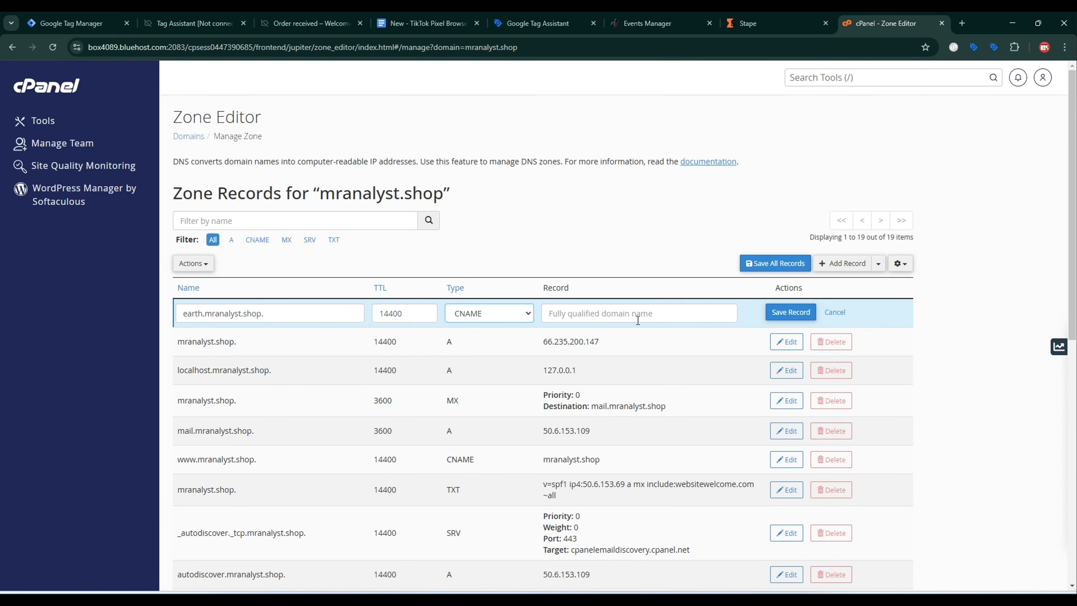
click(632, 314)
key(ctrl+v)
click(791, 313)
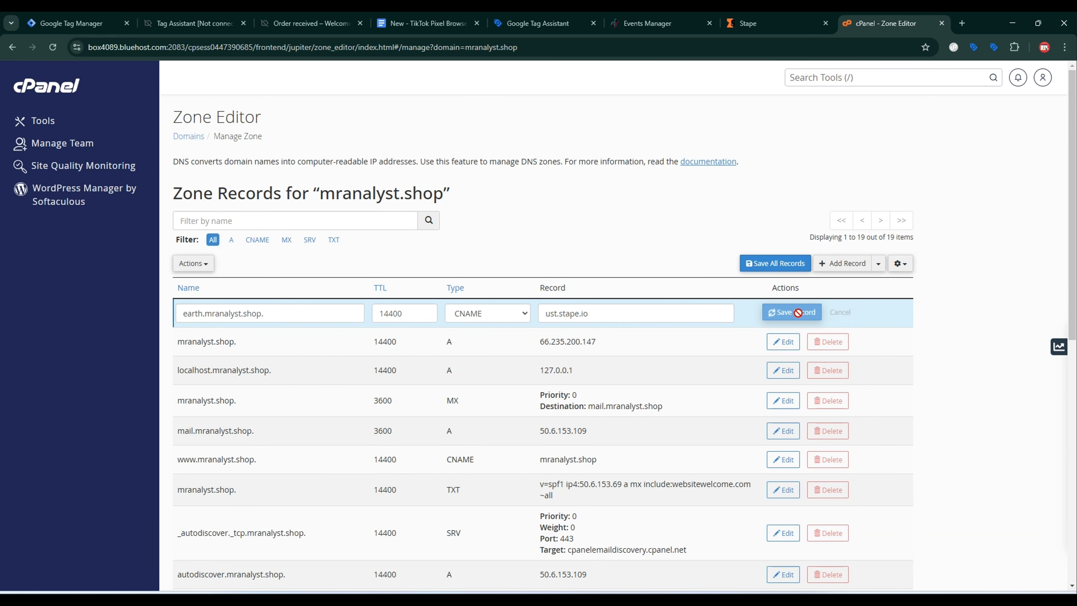
Add another zone record in cPanel and name it with the second host copied from Stape, load.earth.mranalyst.shop.
click(841, 264)
click(763, 23)
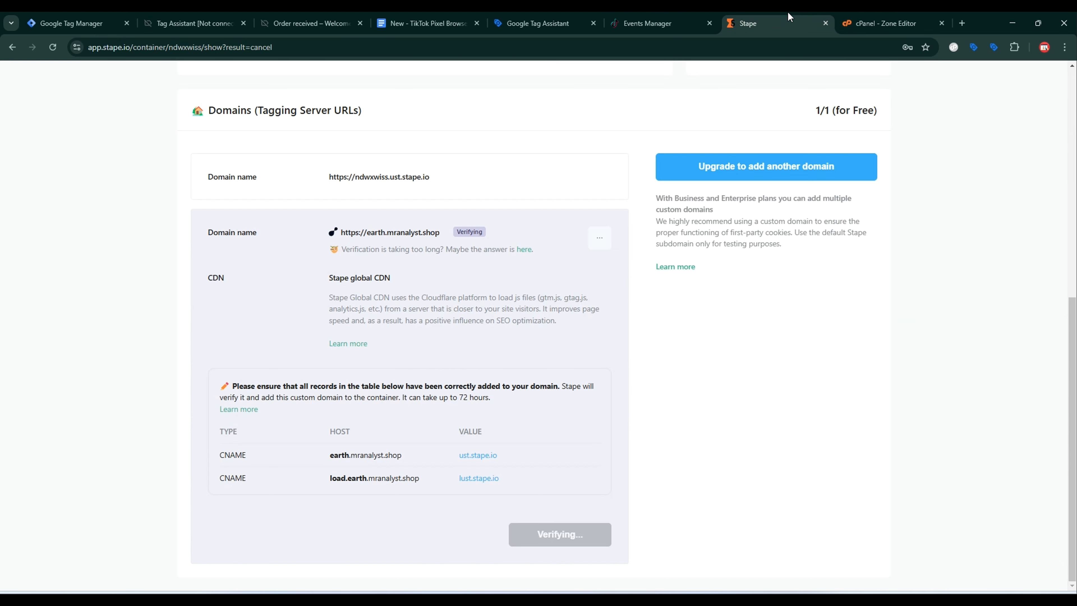
click(420, 478)
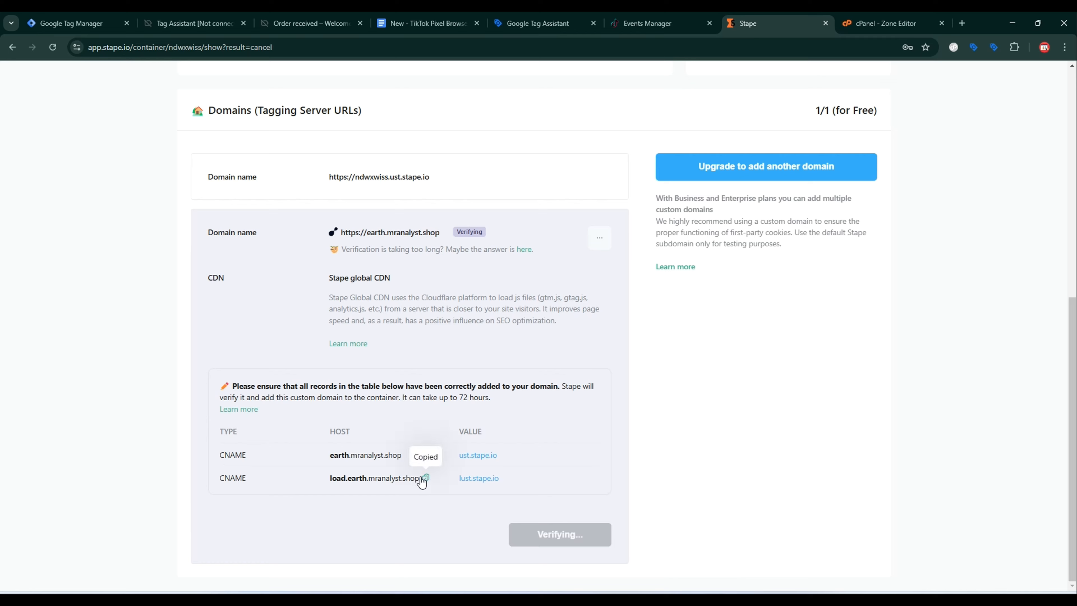
key(ctrl+Tab)
click(288, 314)
key(ctrl+v)
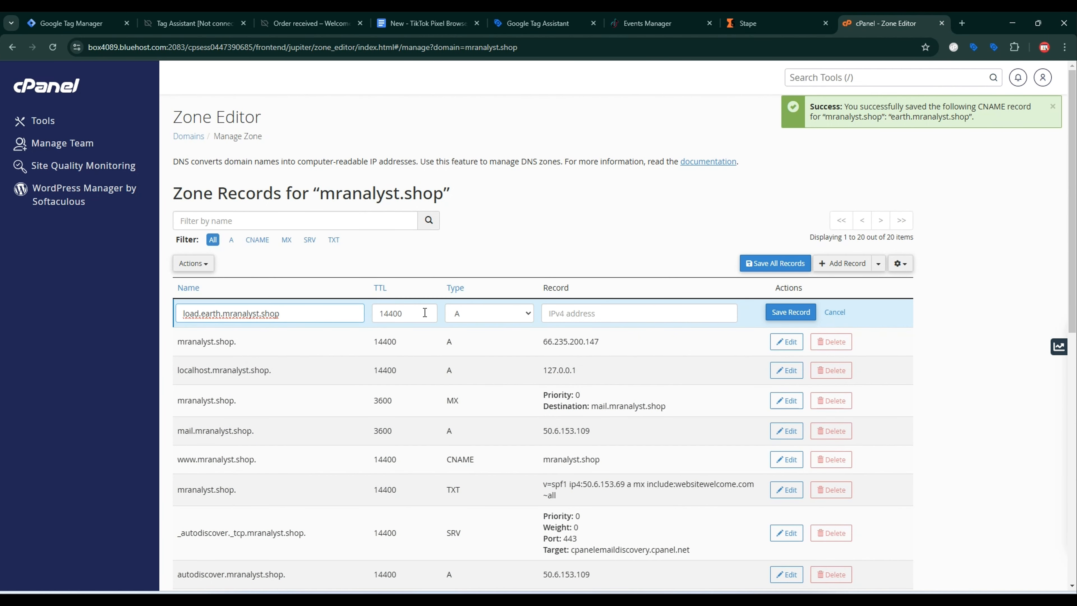
Make the load.earth.mranalyst.shop record a CNAME pointing to lust.stape.io, copied from Stape, and save it.
click(801, 25)
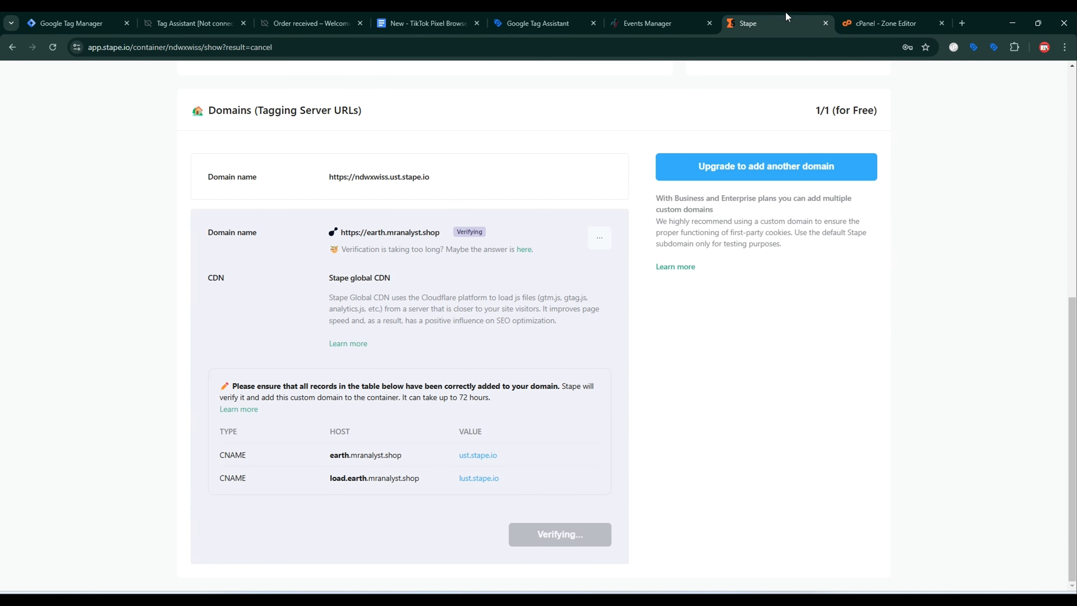
click(860, 17)
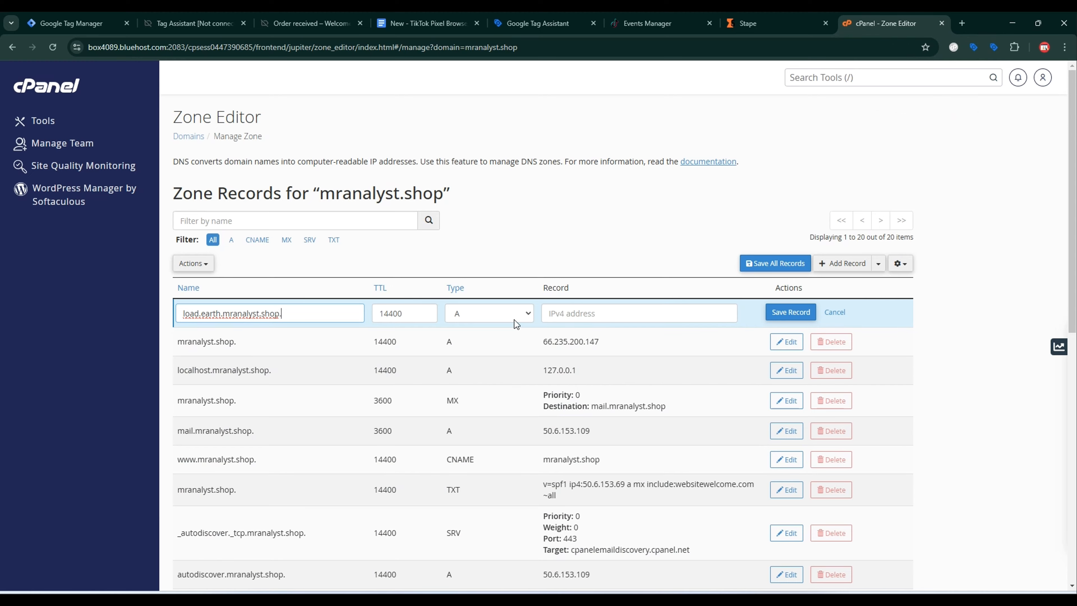
key(ctrl+shift+Tab)
click(500, 478)
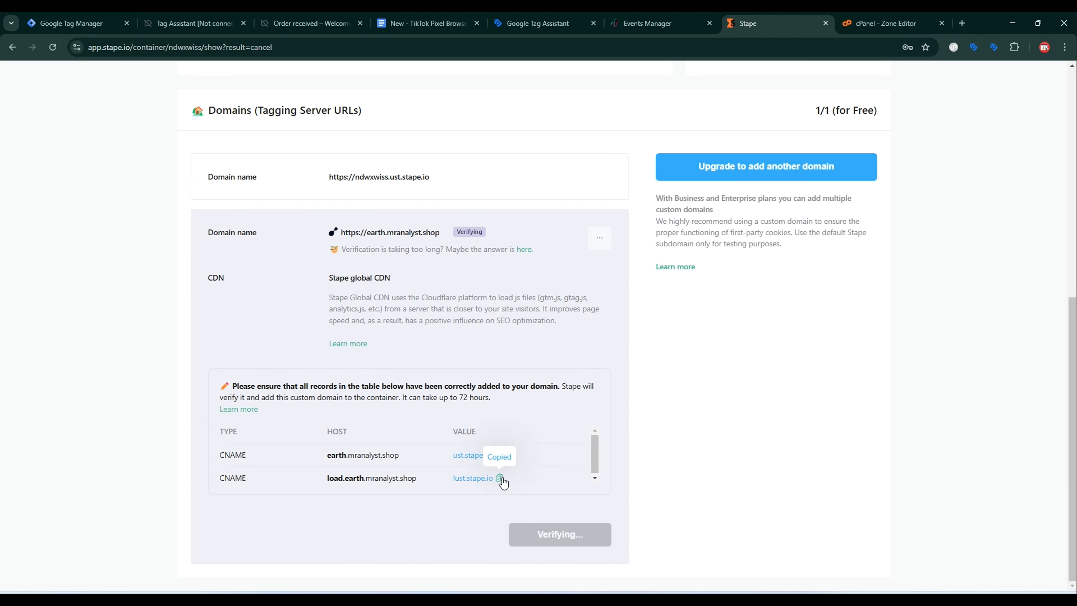
key(ctrl+Tab)
click(599, 313)
key(ctrl+v)
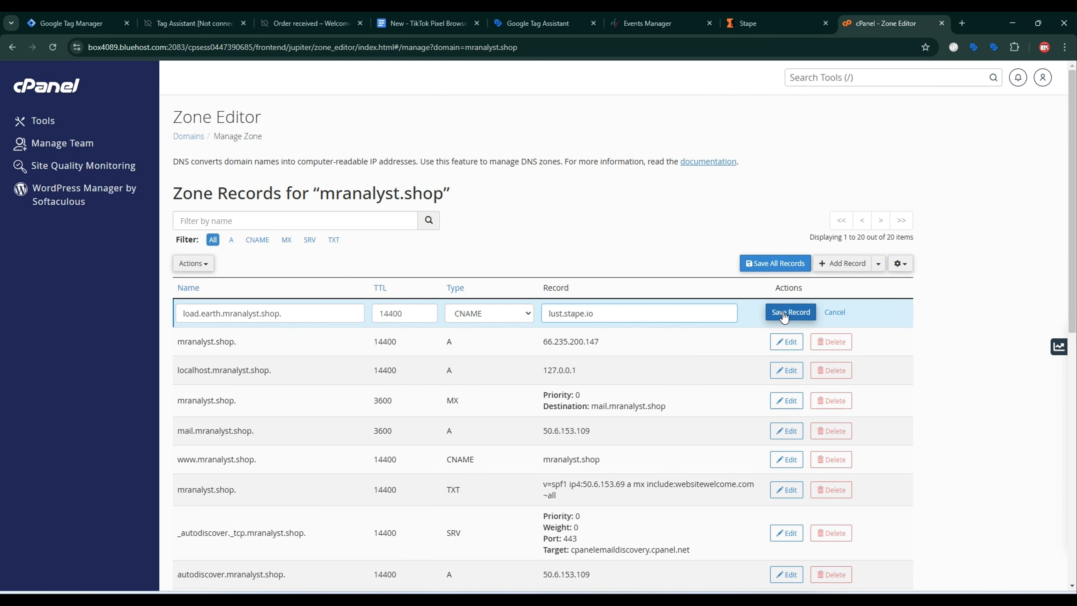
click(784, 314)
Return to Stape and check the verification status of the earth.mranalyst.shop domain.
click(779, 19)
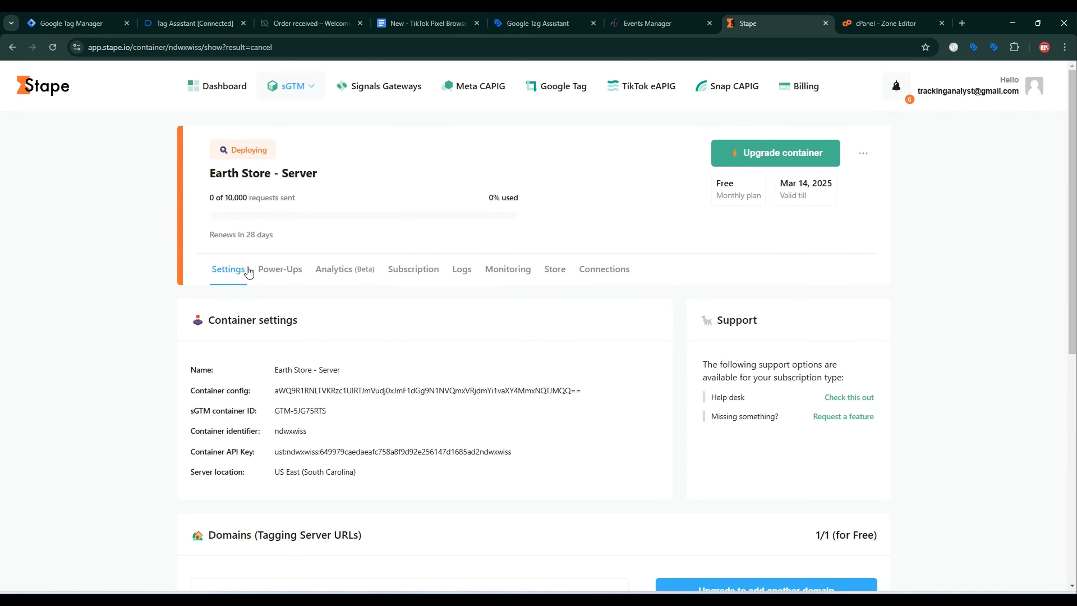
scroll(483, 375, down, 1)
scroll(483, 376, down, 8)
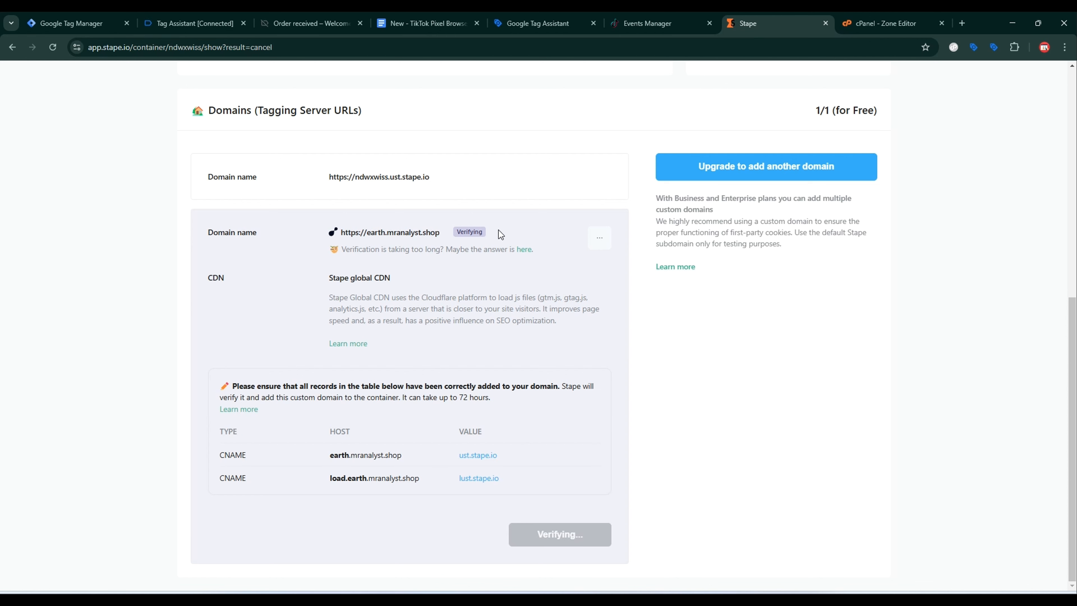
Copy the earth.mranalyst.shop host from the custom domain's DNS record list in Stape.
mouse_move(429, 184)
scroll(392, 393, up, 5)
scroll(392, 393, down, 3)
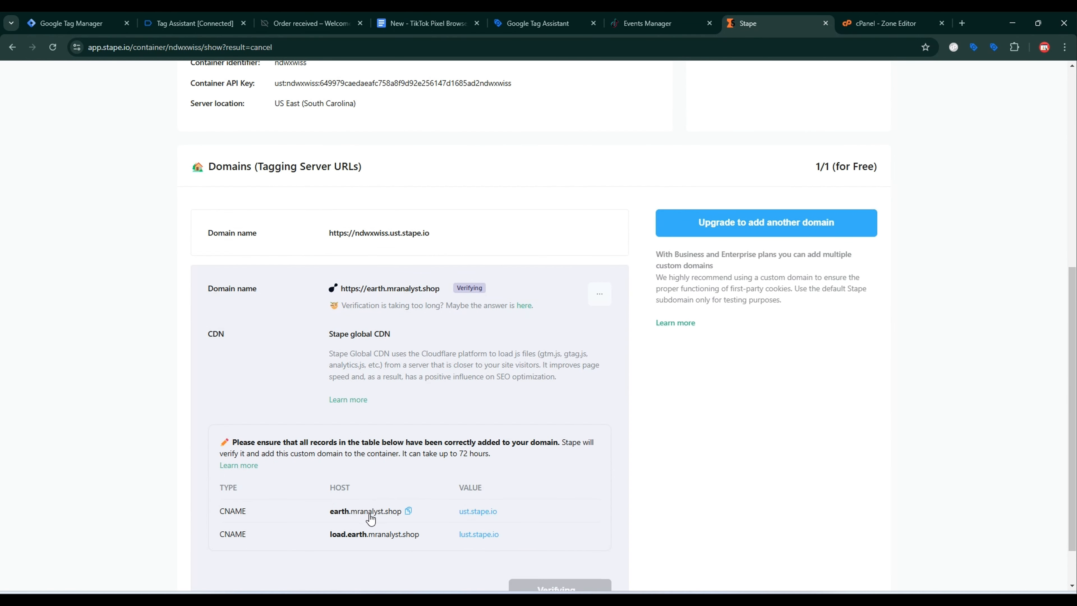
click(407, 511)
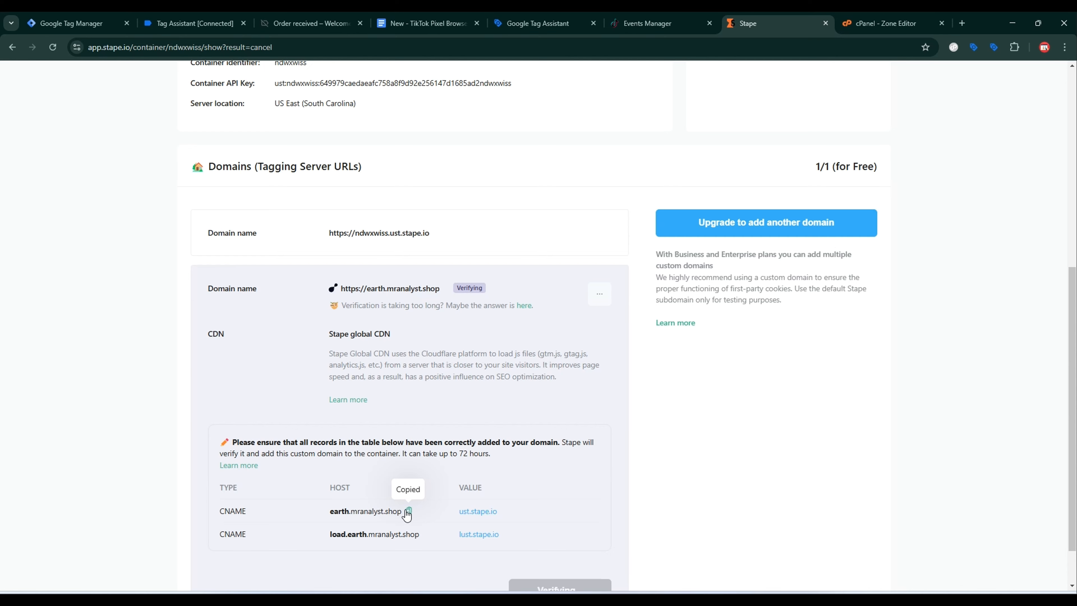
scroll(116, 93, up, 4)
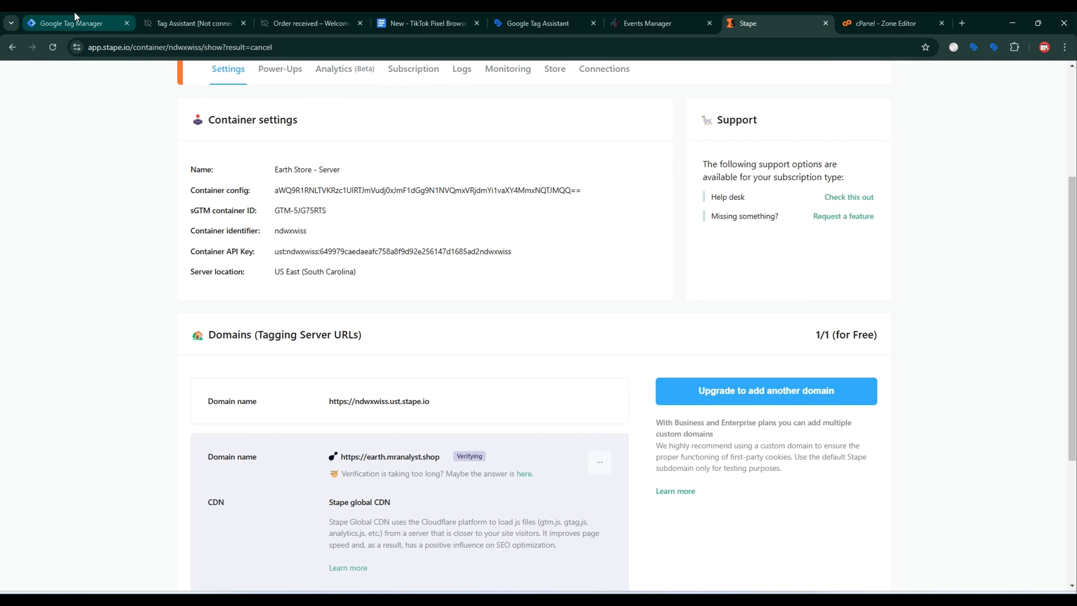
Switch to Google Tag Manager, dismiss the installation dialog and open the container settings of Earth Store - Pixel - Server.
click(76, 18)
click(722, 150)
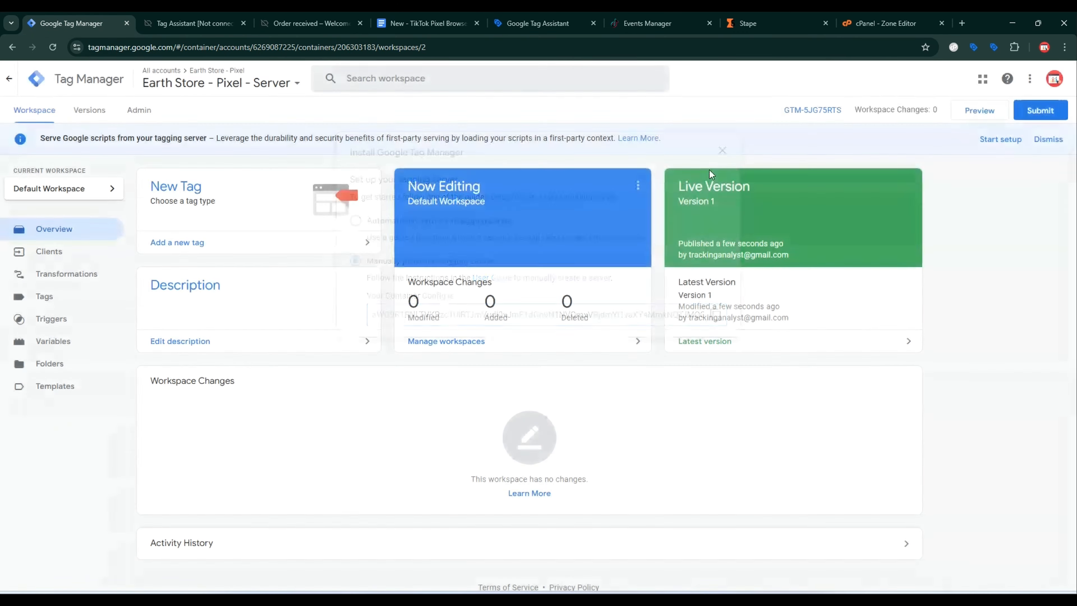
click(146, 114)
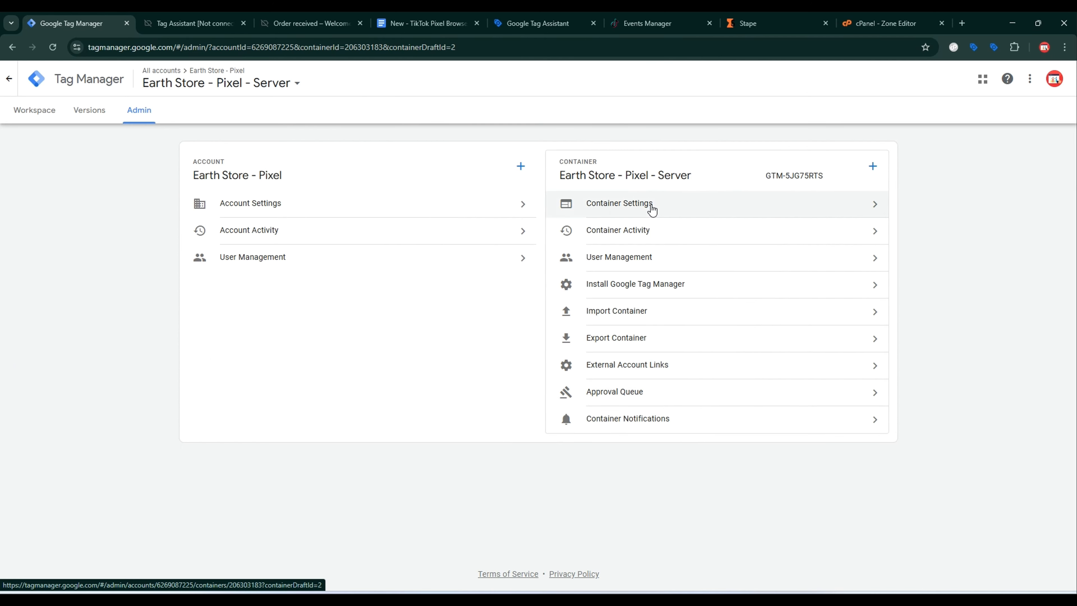
click(651, 208)
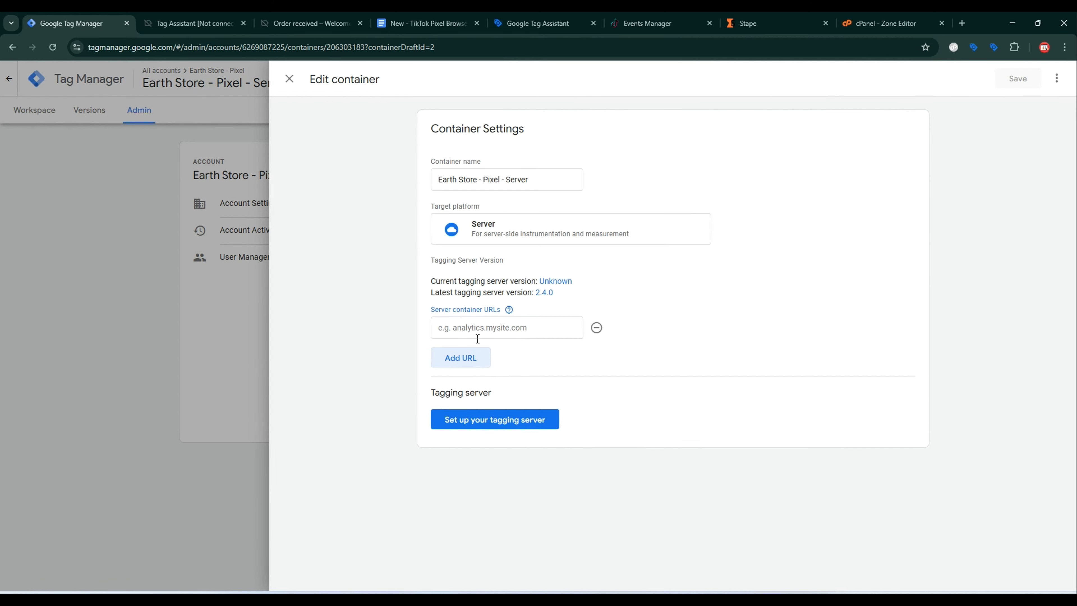
click(484, 329)
key(ctrl+v)
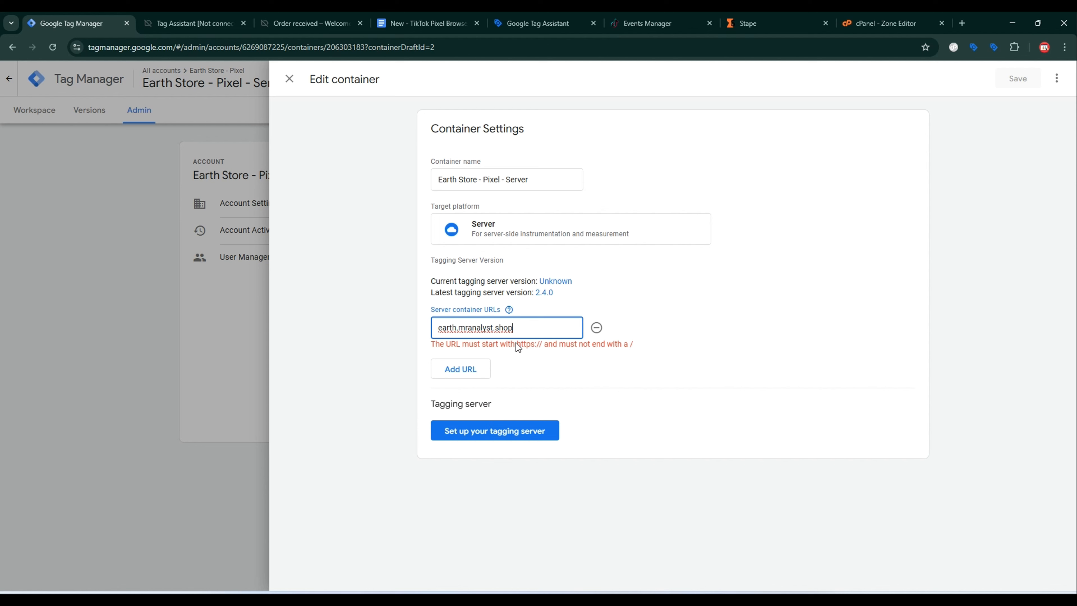
drag(517, 345, 524, 347)
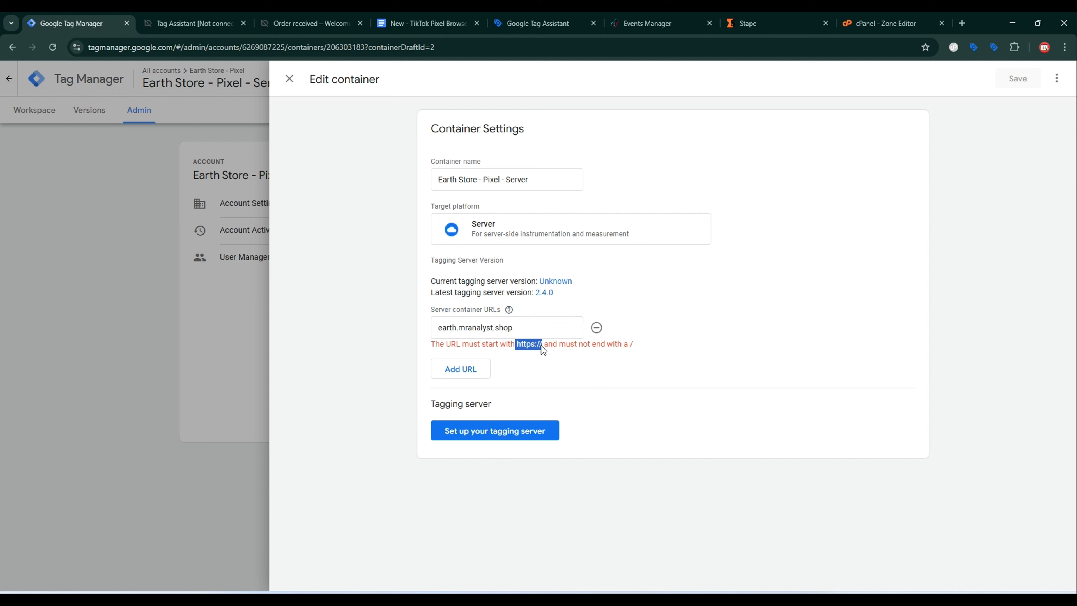
click(440, 328)
key(ctrl+v)
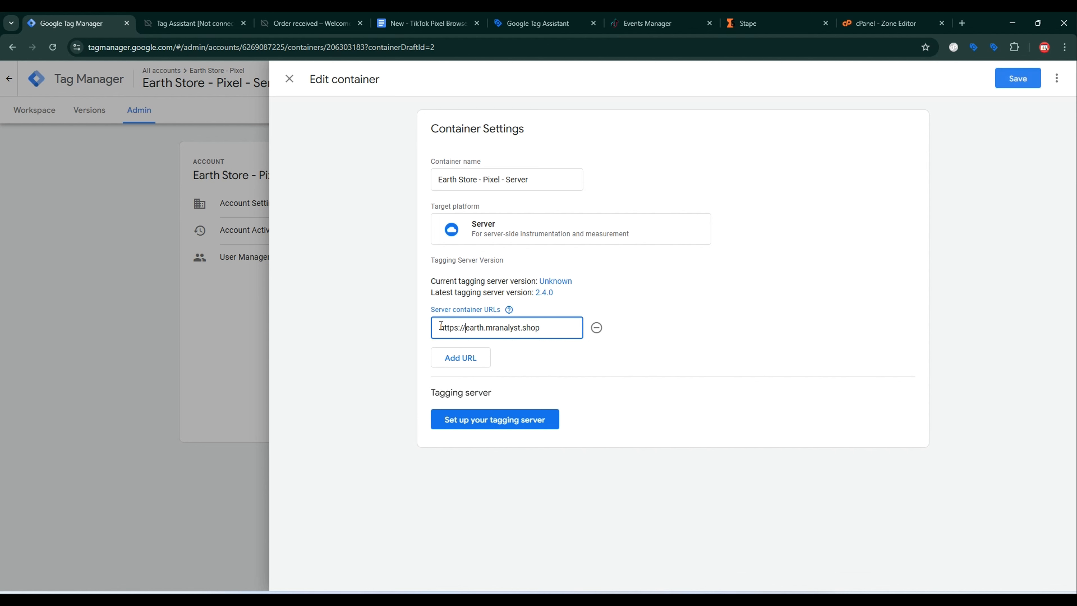
click(1024, 85)
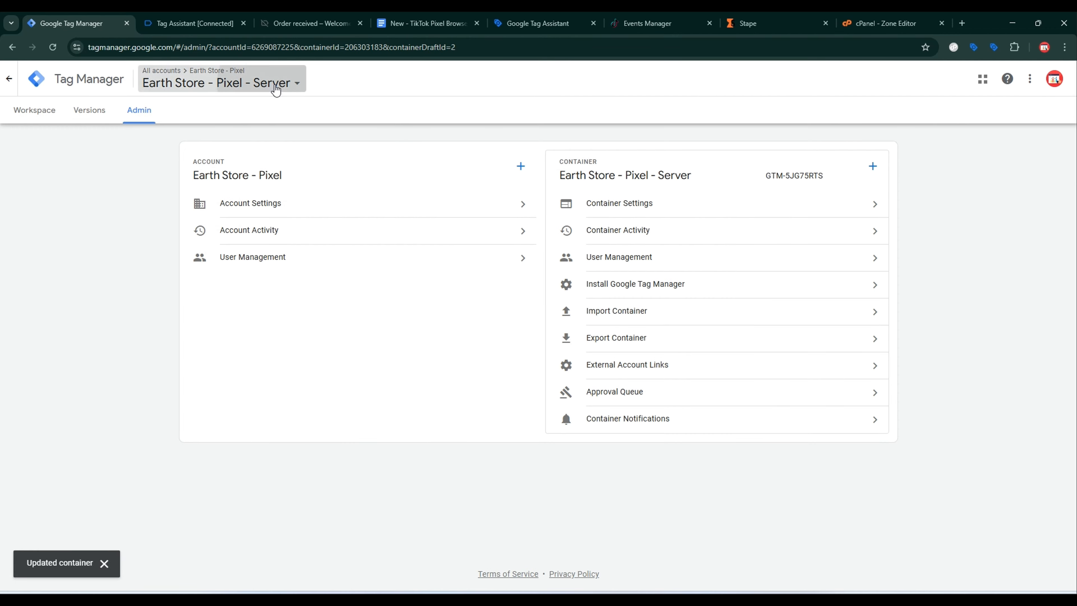
Switch to the Earth Store - Pixel - web container and open the tag list in its workspace.
click(276, 89)
click(221, 206)
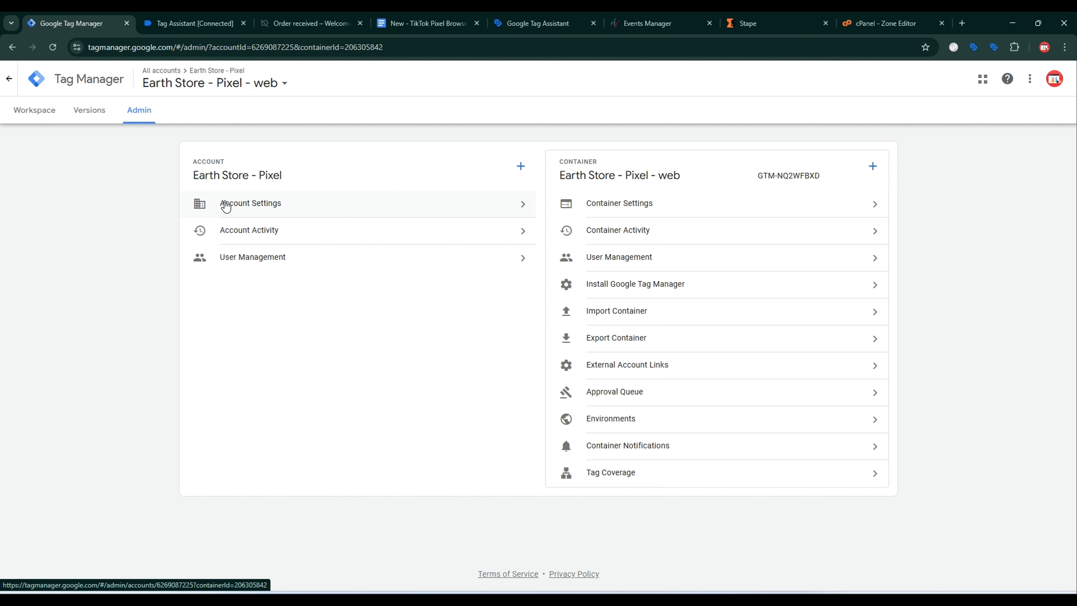
click(36, 117)
click(52, 225)
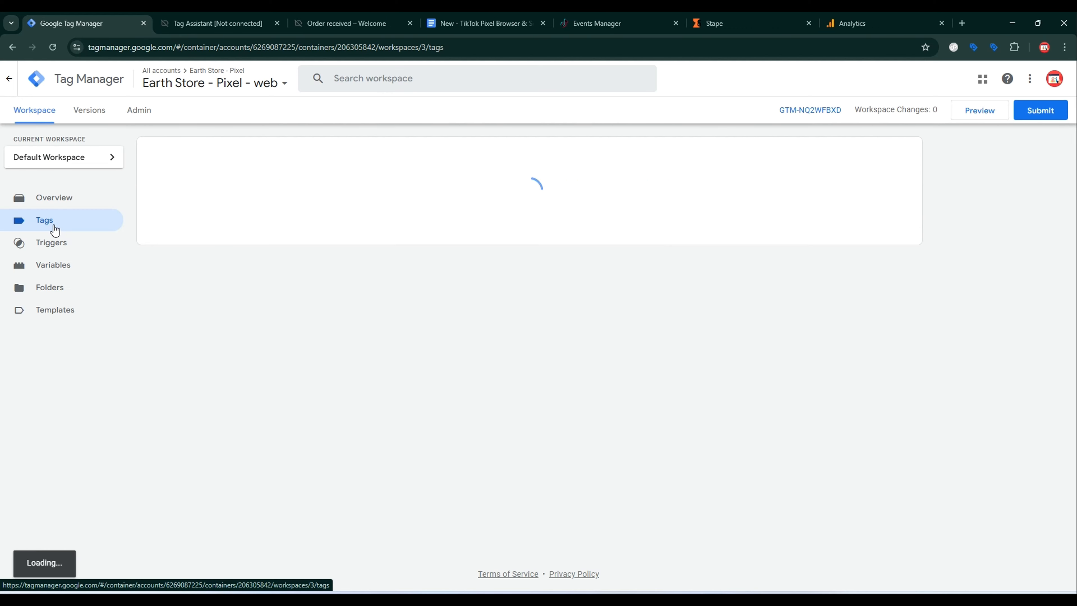
Create a new tag of the Google Tag type from the Google Analytics group.
click(890, 153)
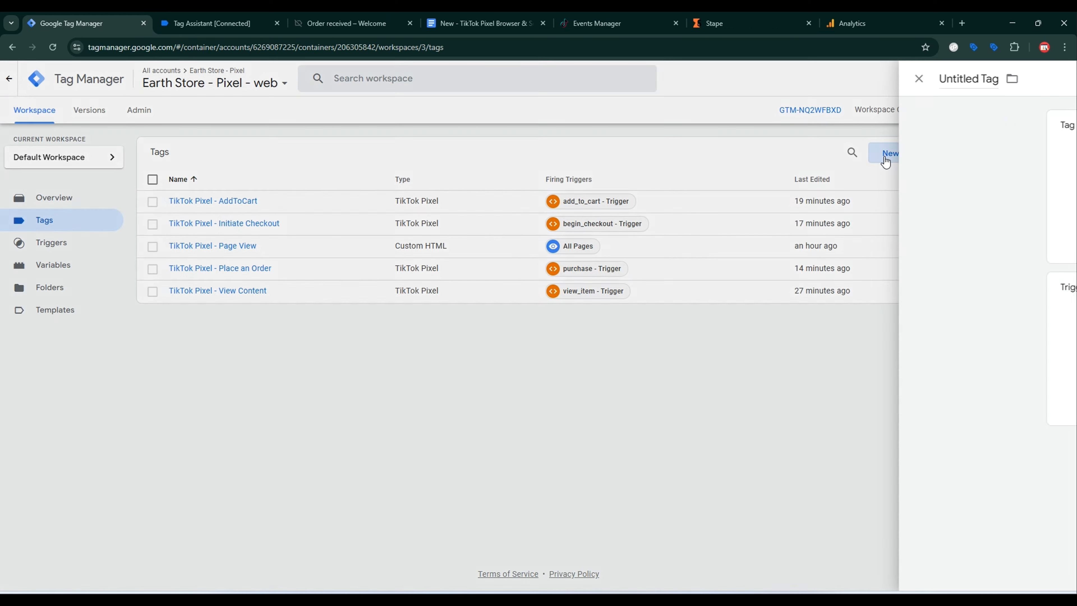
click(848, 174)
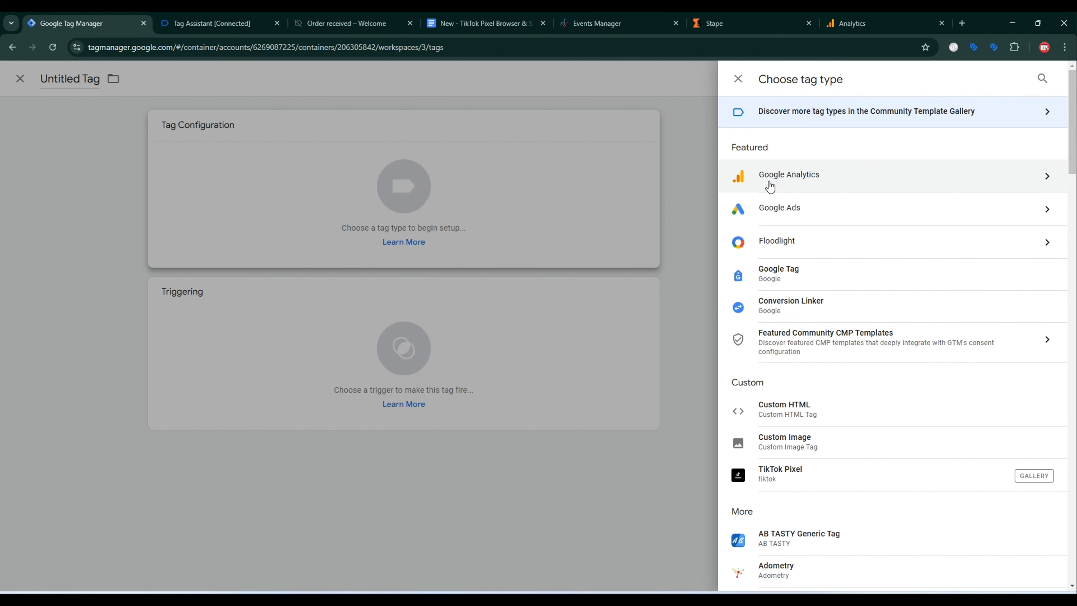
click(812, 185)
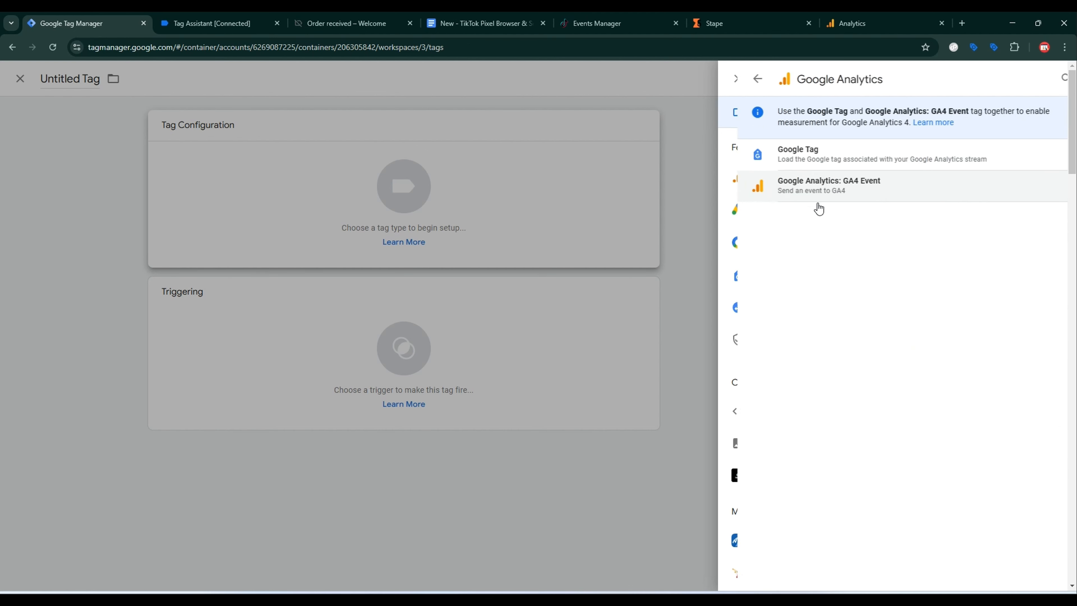
click(797, 168)
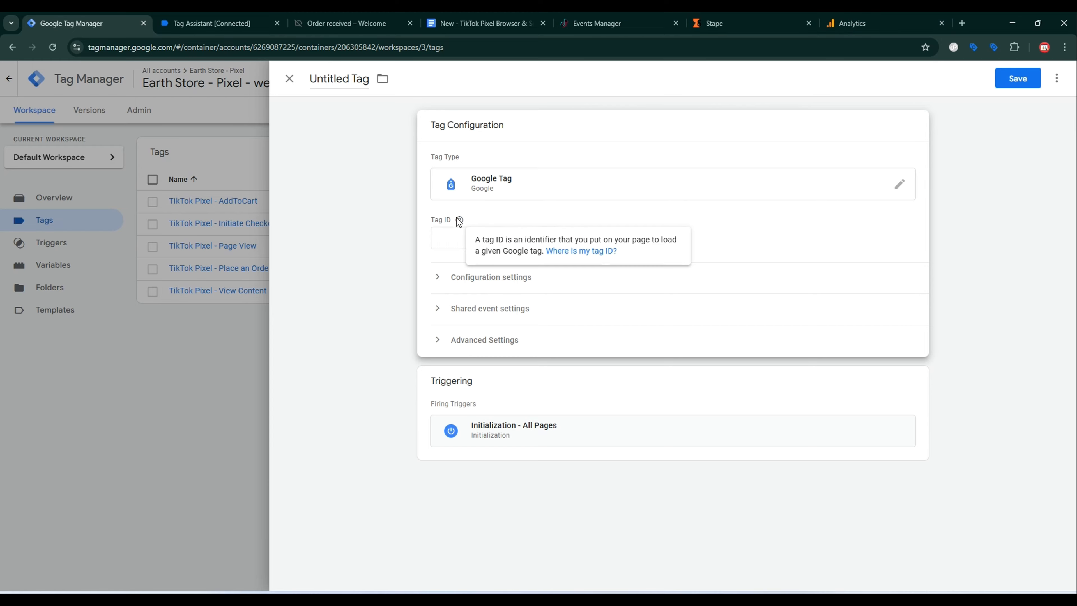
Copy the measurement ID of the web data stream named server in Google Analytics.
click(890, 17)
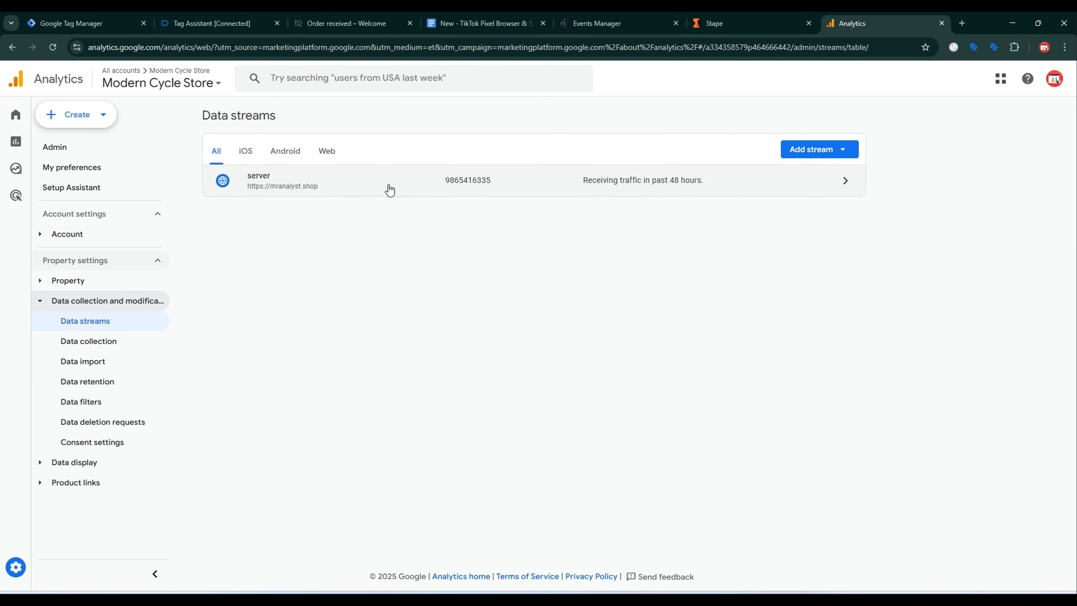
click(488, 189)
click(967, 216)
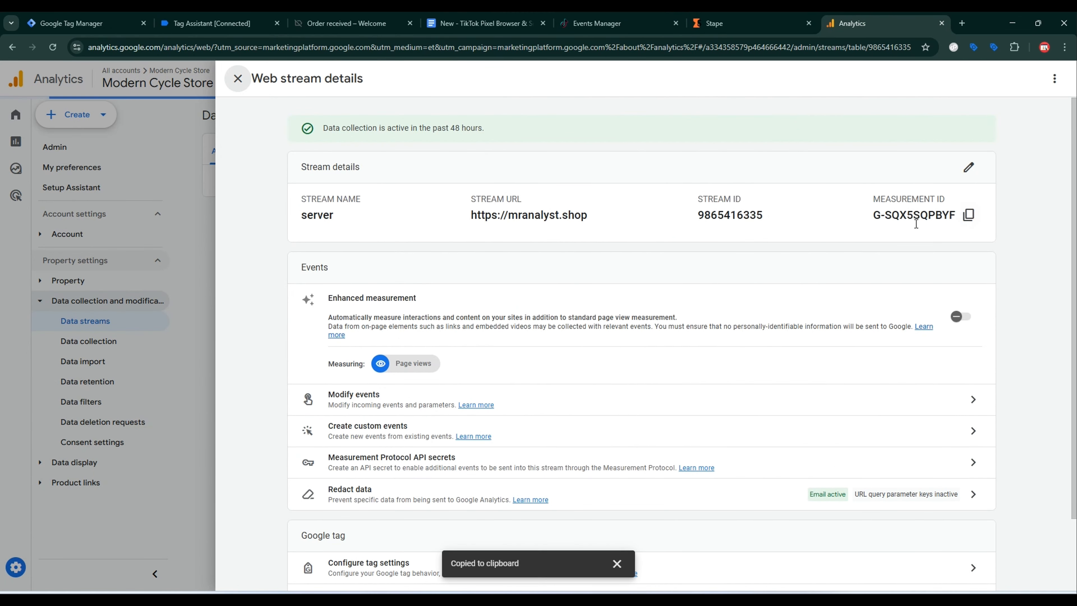
Return to Google Tag Manager and start a new Constant variable for the Google tag's Tag ID.
click(56, 18)
click(472, 233)
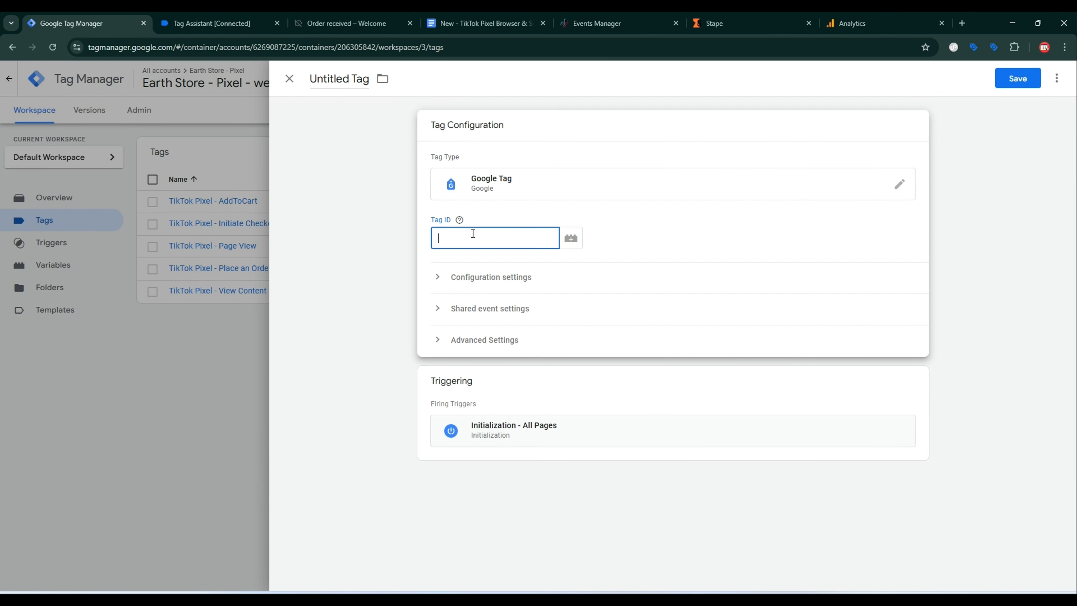
click(567, 245)
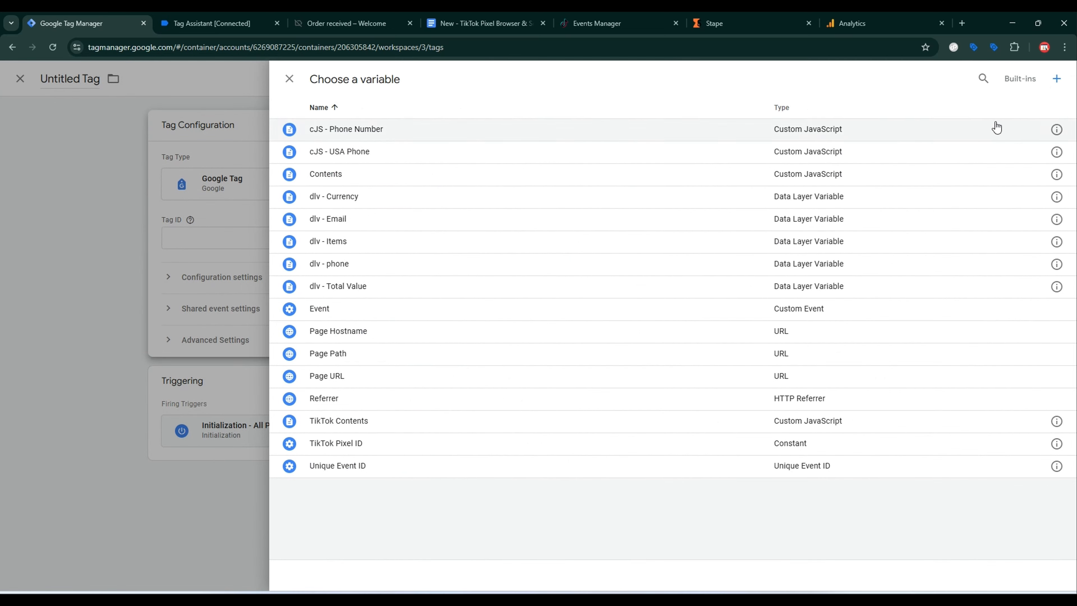
click(1051, 84)
click(710, 171)
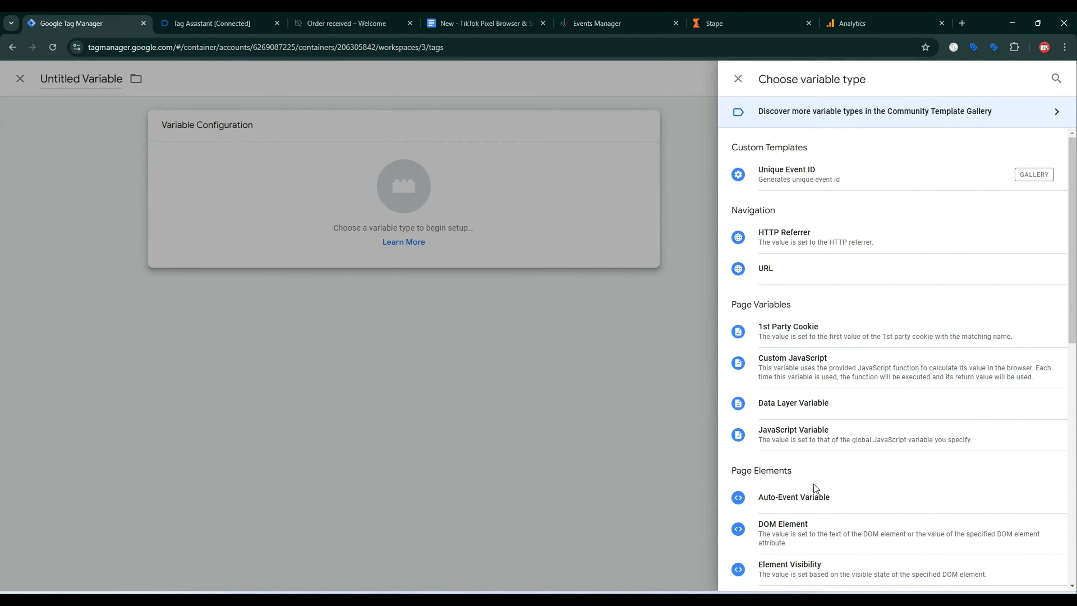
scroll(802, 529, down, 3)
click(800, 467)
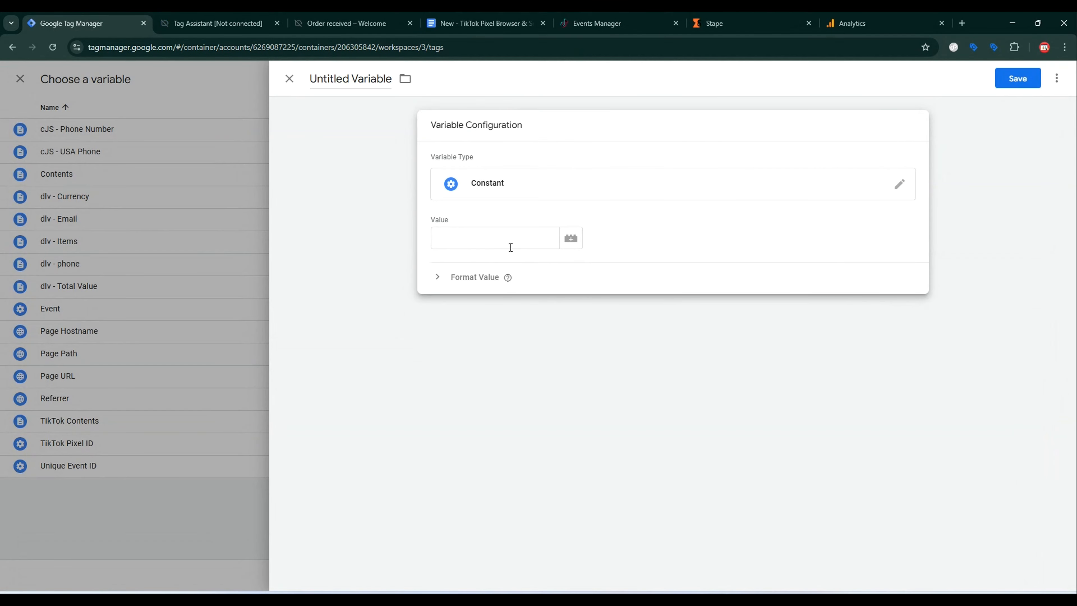
Paste the copied measurement ID as the constant's value, name the variable GA4 ID and save it.
click(510, 247)
key(ctrl+v)
triple_click(361, 87)
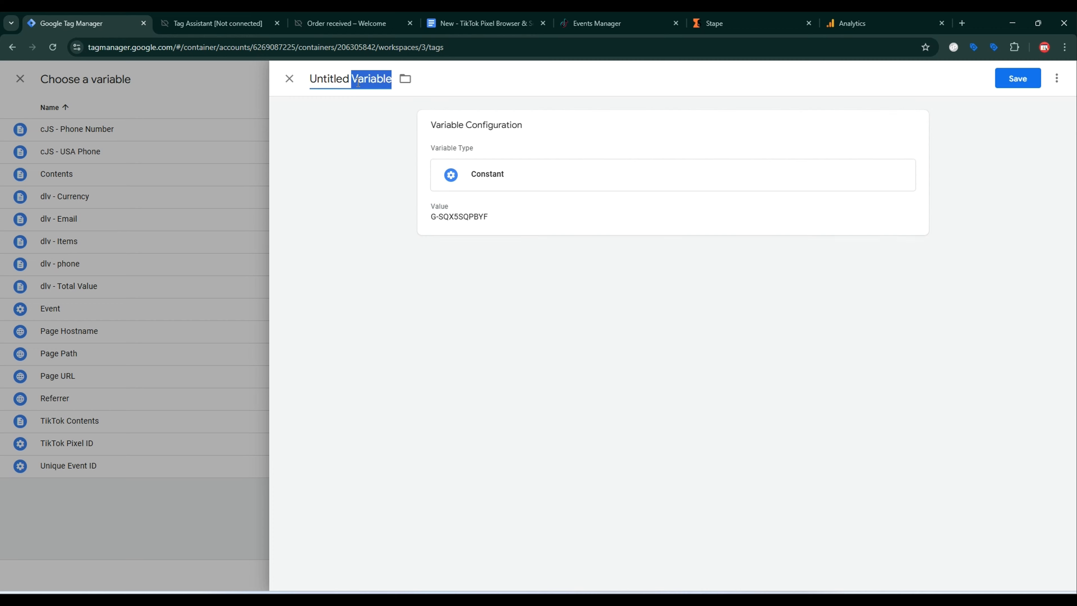
text(G)
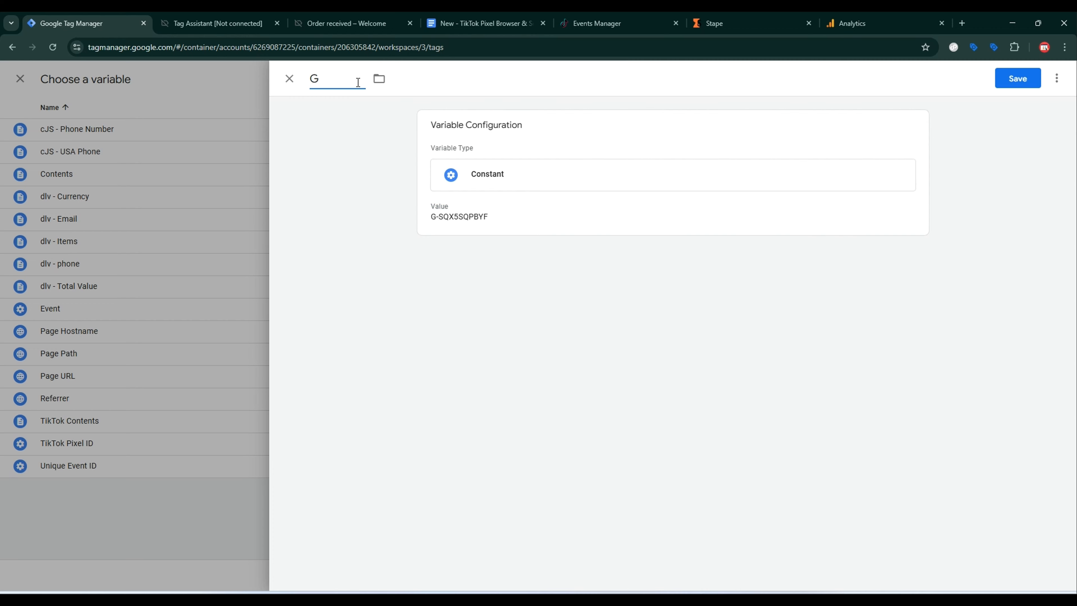
text(A4 ID)
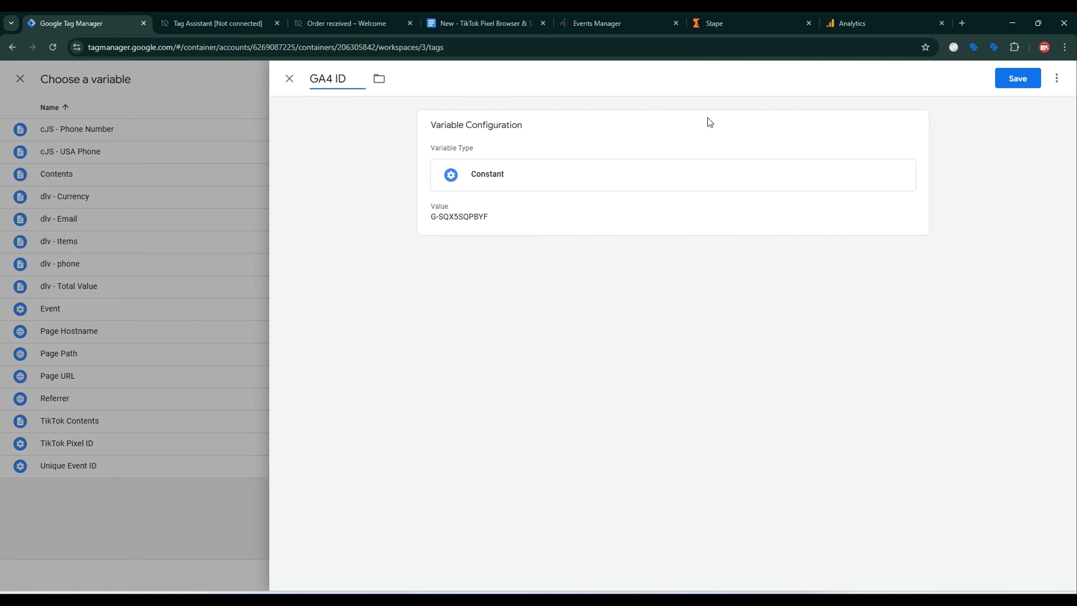
click(1016, 78)
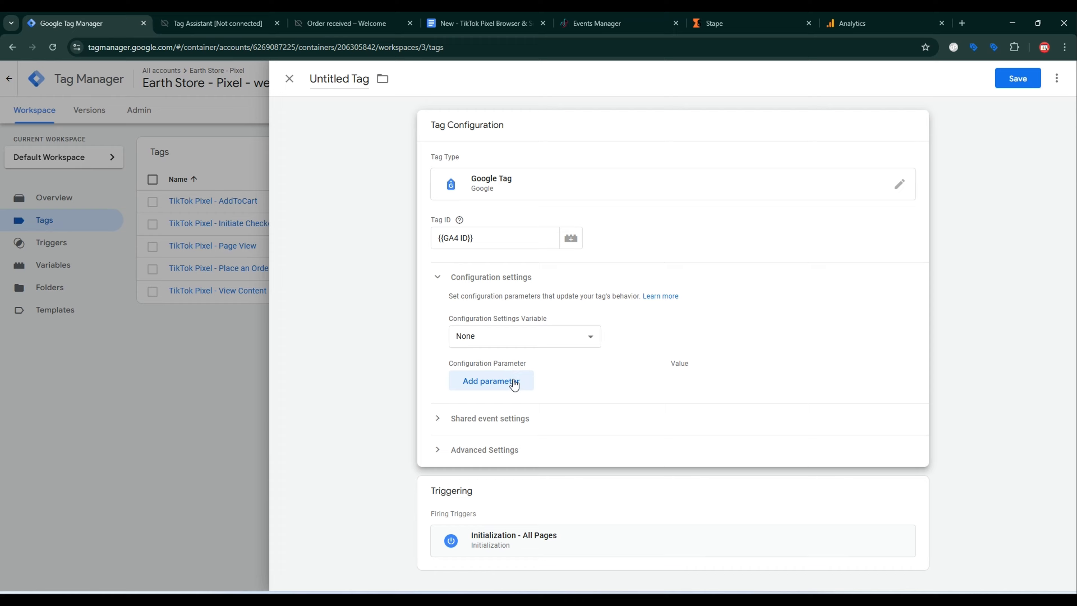
Add three empty configuration parameter rows to the Google tag's configuration settings.
click(514, 385)
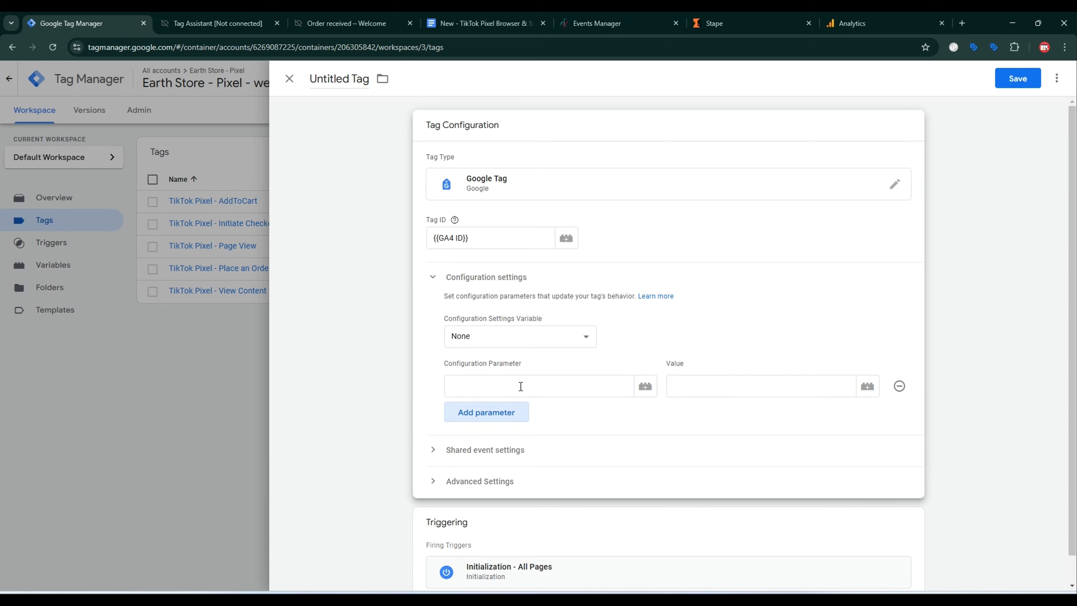
scroll(508, 382, down, 1)
click(493, 384)
click(508, 426)
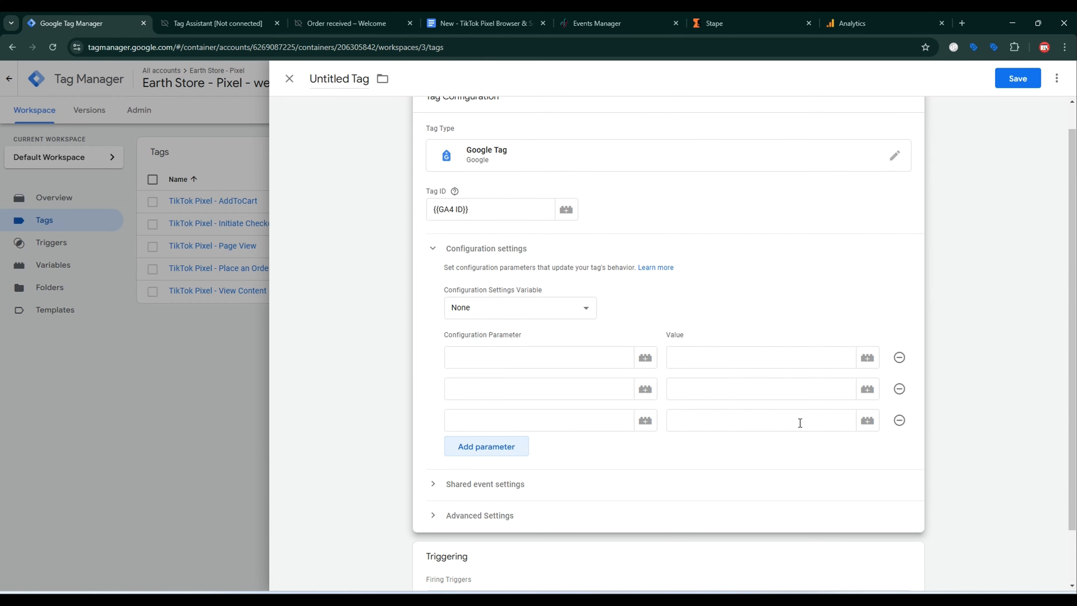
Copy server_container_url from the Google Tag table in the TikTok setup document and paste it as the first configuration parameter.
click(498, 17)
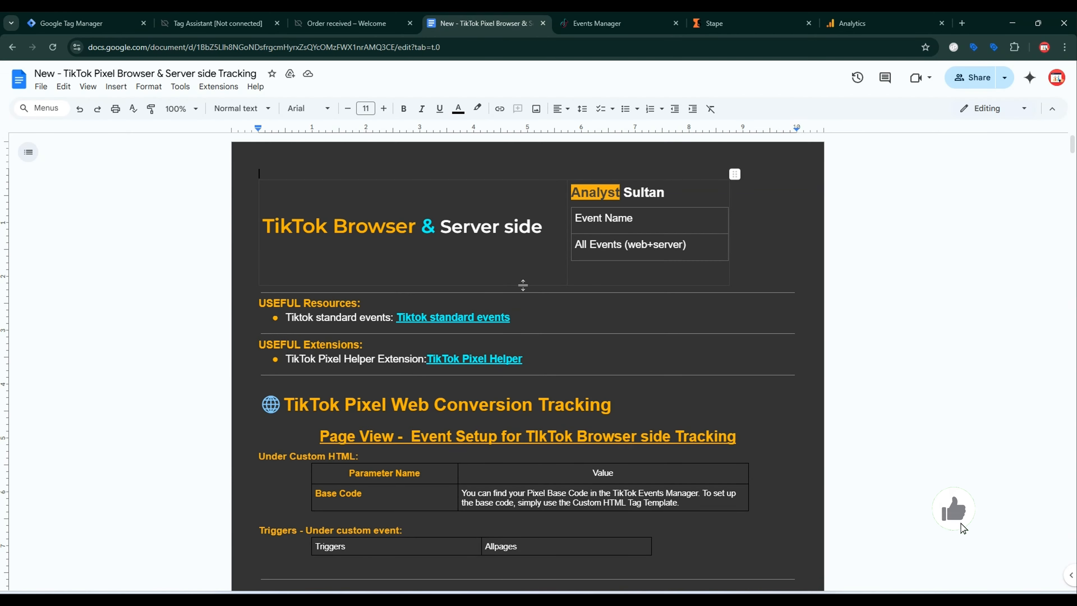
scroll(521, 284, down, 20)
scroll(563, 274, up, 5)
scroll(562, 274, down, 20)
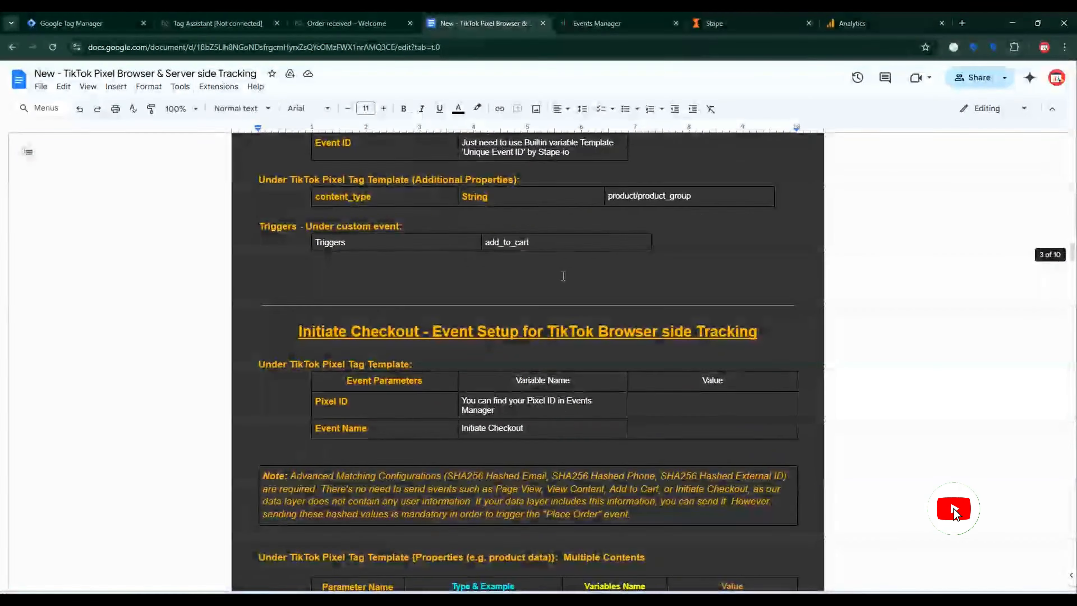
scroll(558, 280, down, 18)
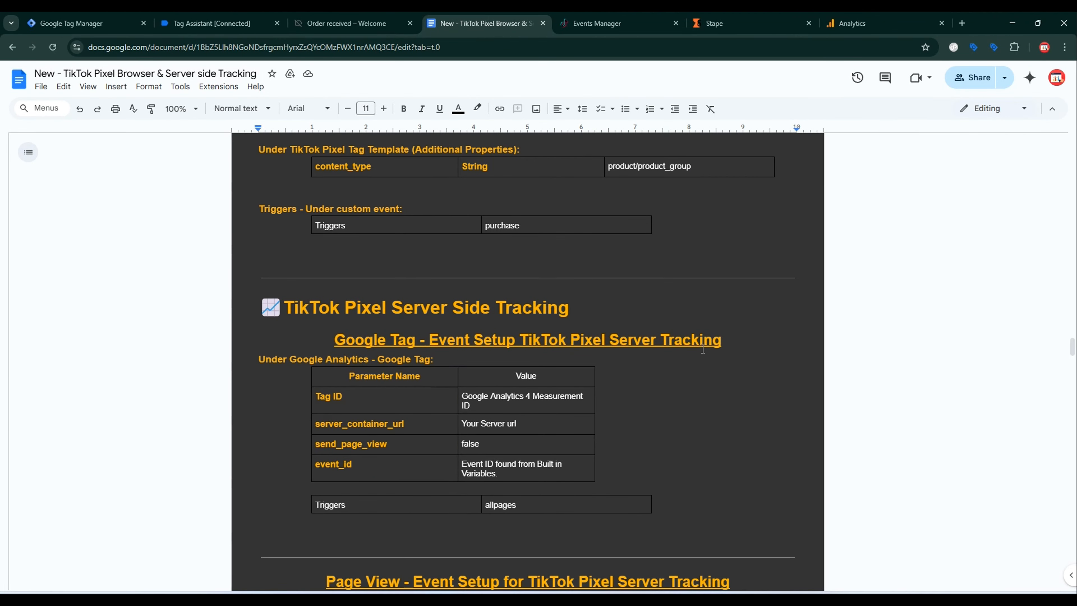
double_click(373, 422)
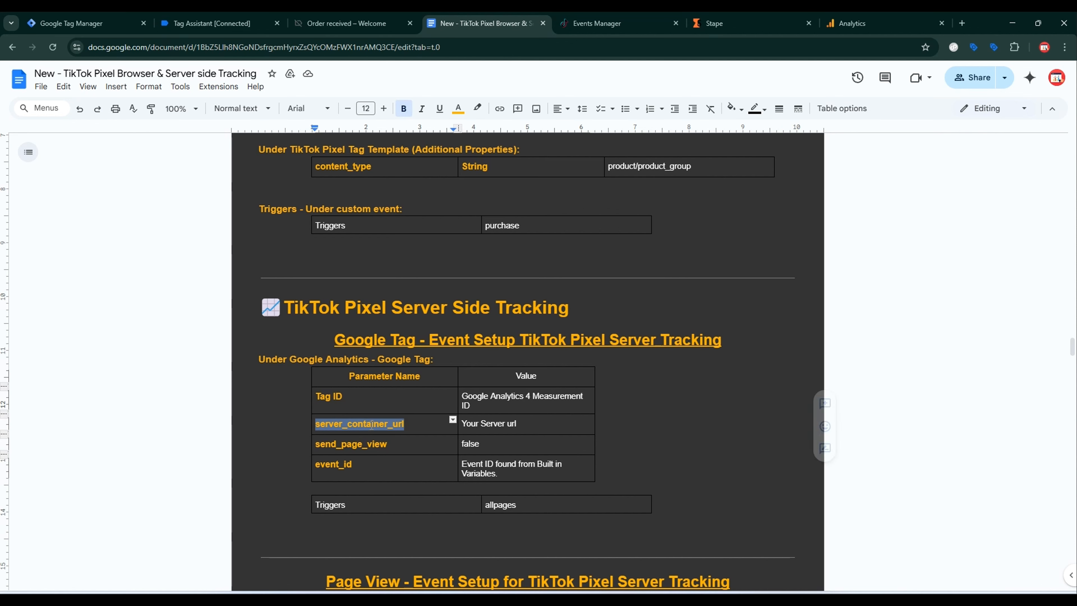
key(ctrl+v)
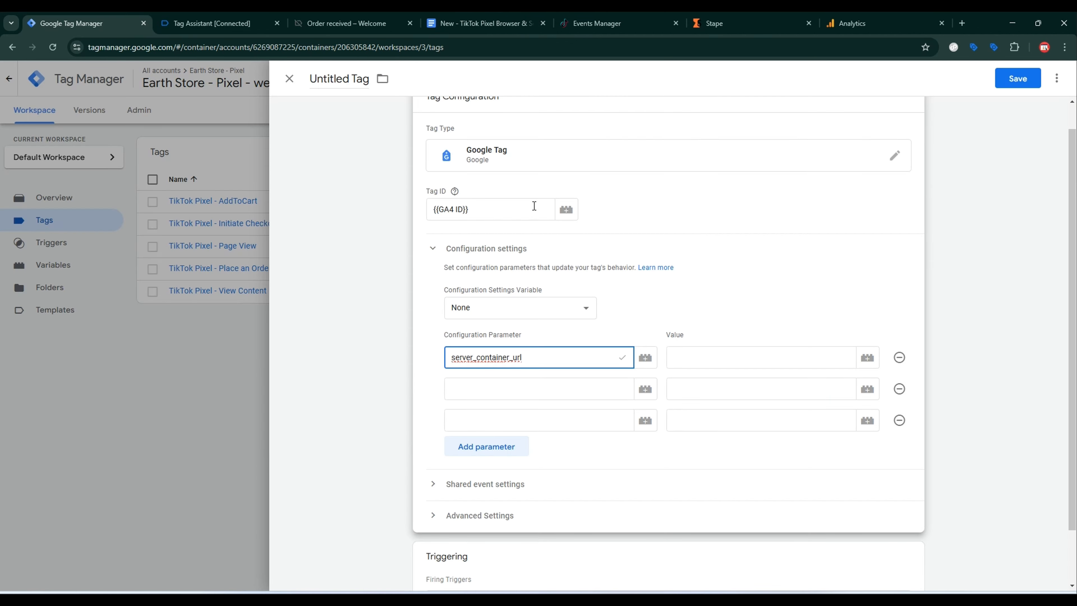
Copy send_page_view from the Google Tag table in the setup document and paste it as the second configuration parameter.
click(479, 23)
triple_click(380, 443)
key(ctrl+c)
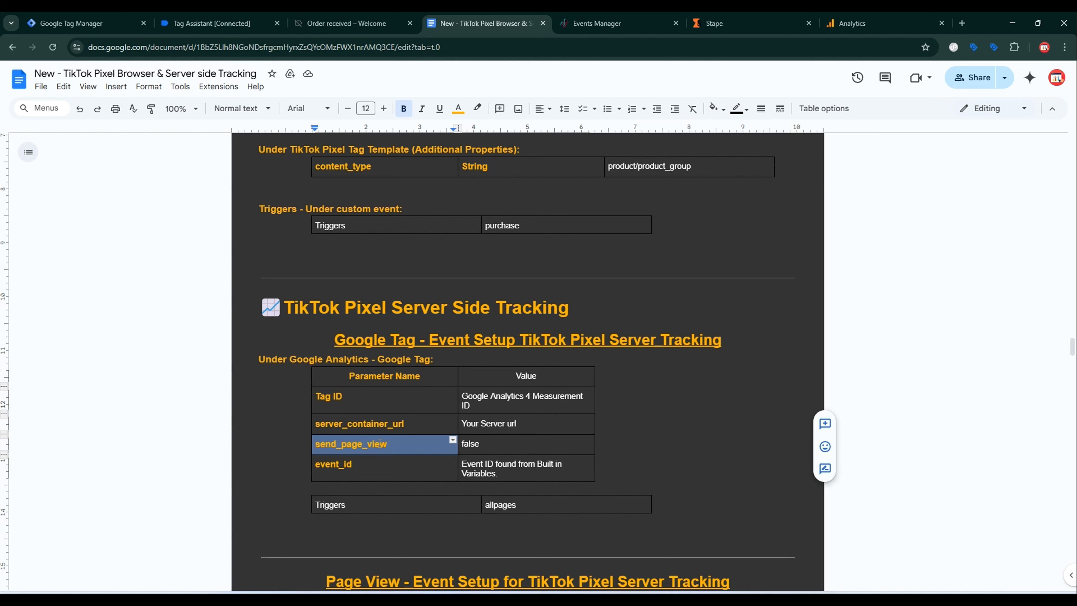
click(380, 444)
key(ctrl+1)
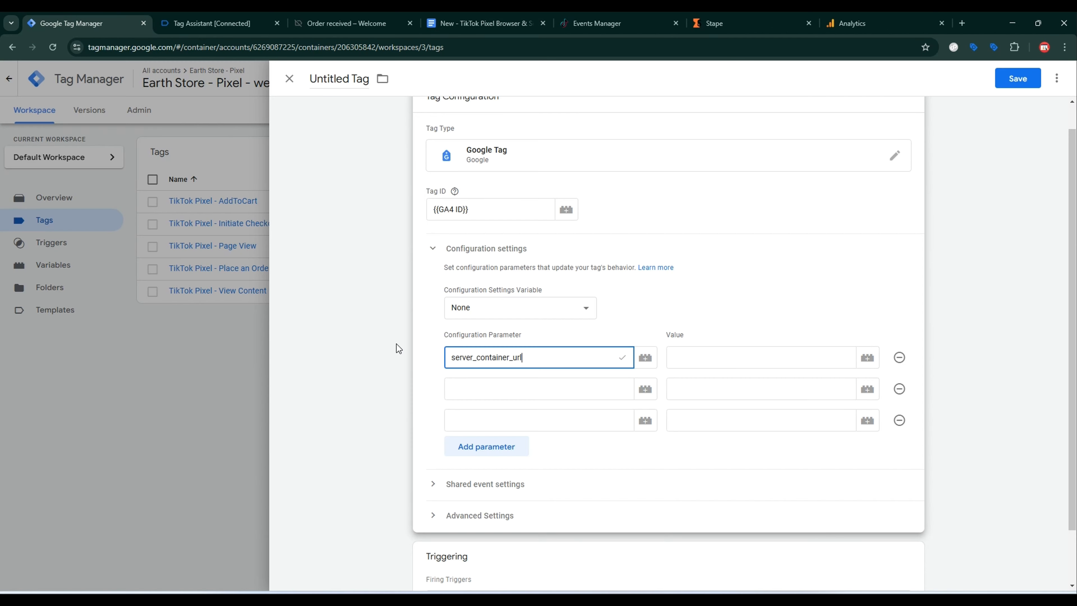
click(483, 387)
key(ctrl+v)
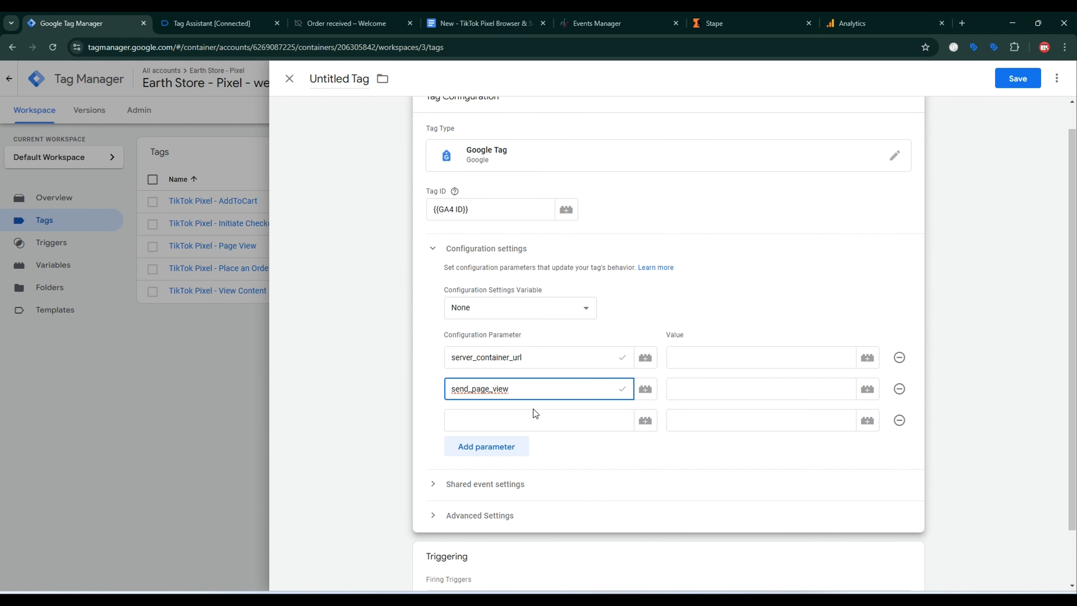
click(718, 369)
key(ctrl+6)
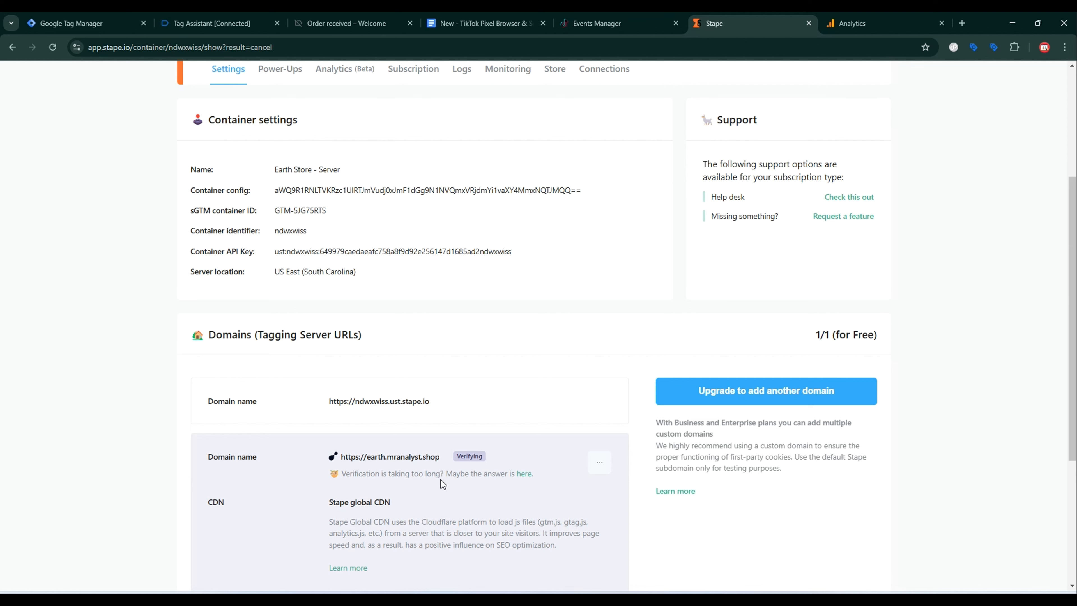
click(445, 456)
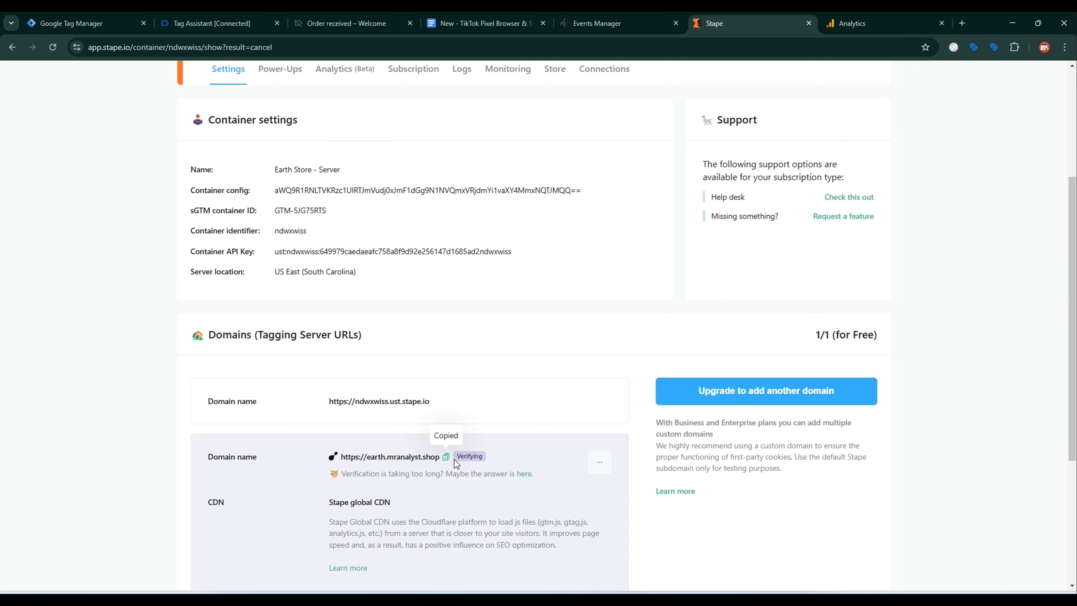
click(110, 17)
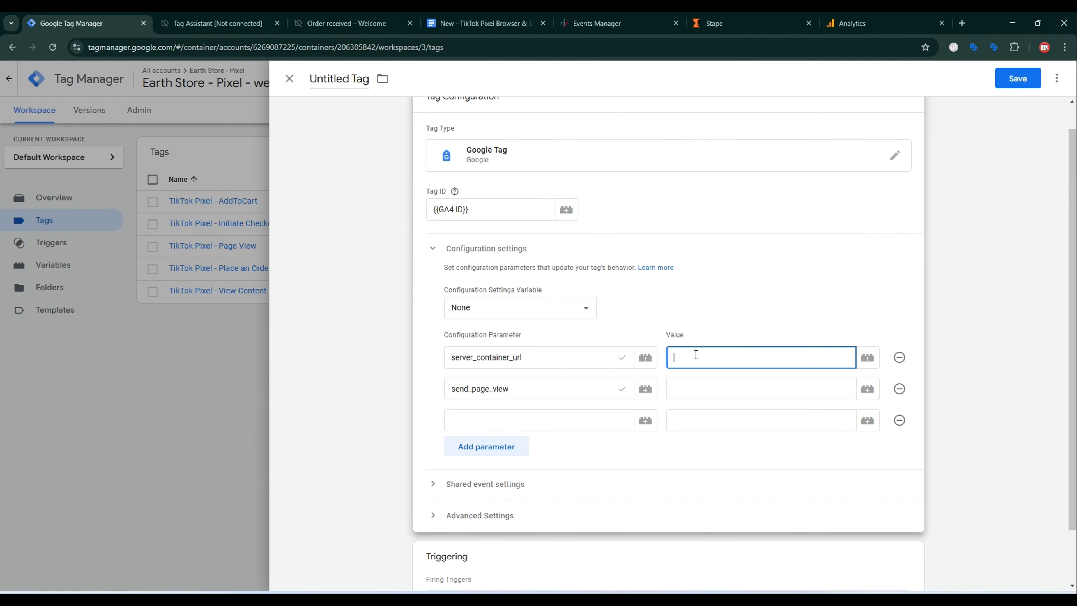
key(ctrl+v)
Set the send_page_view value to fasle and fill the third row with event_id and the Unique Event ID variable.
click(572, 391)
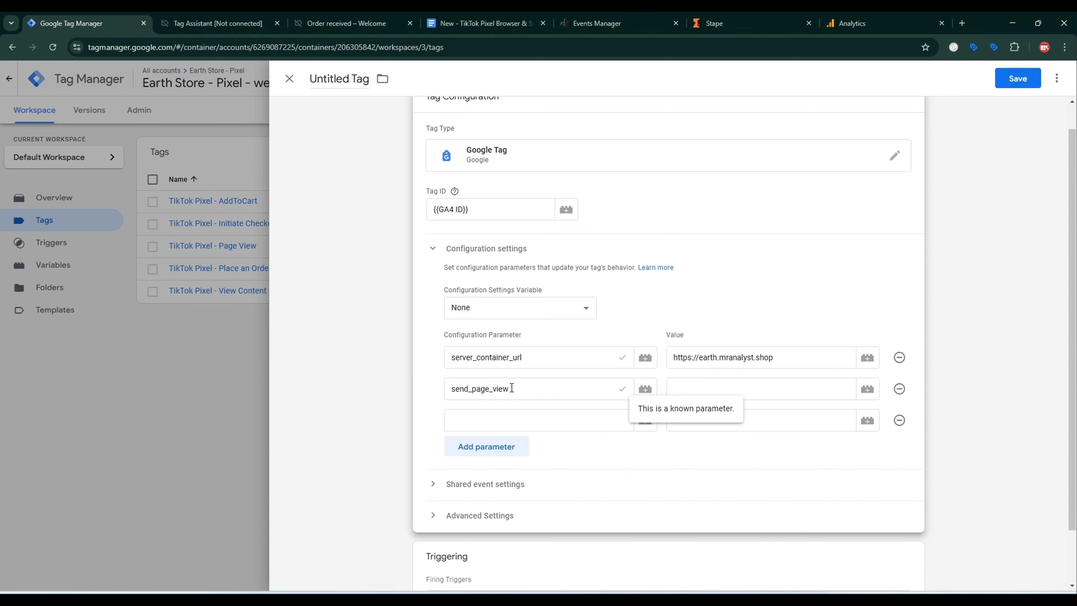
click(709, 388)
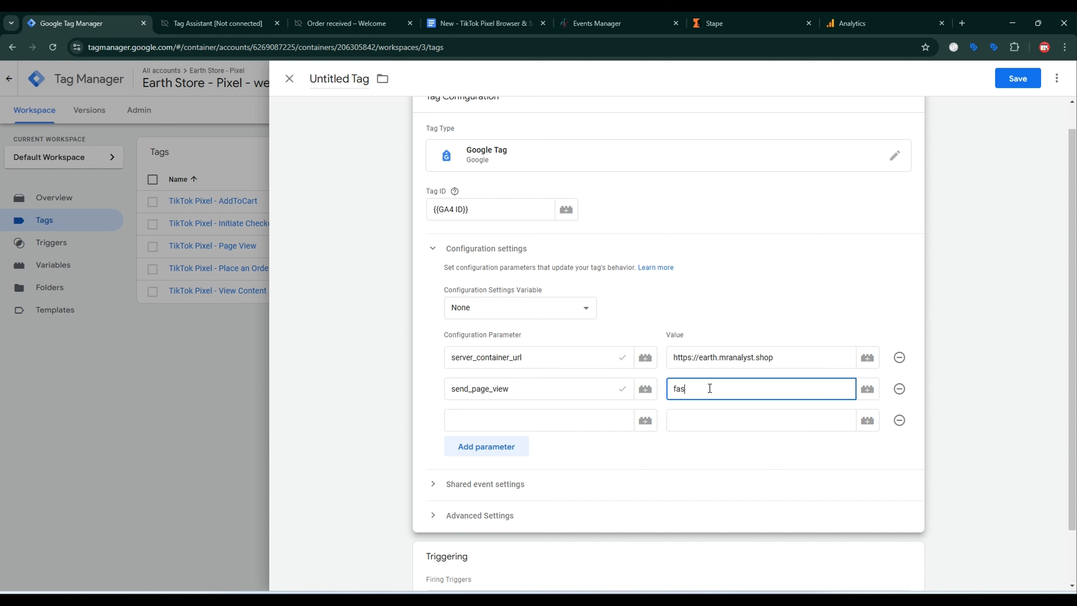
click(483, 23)
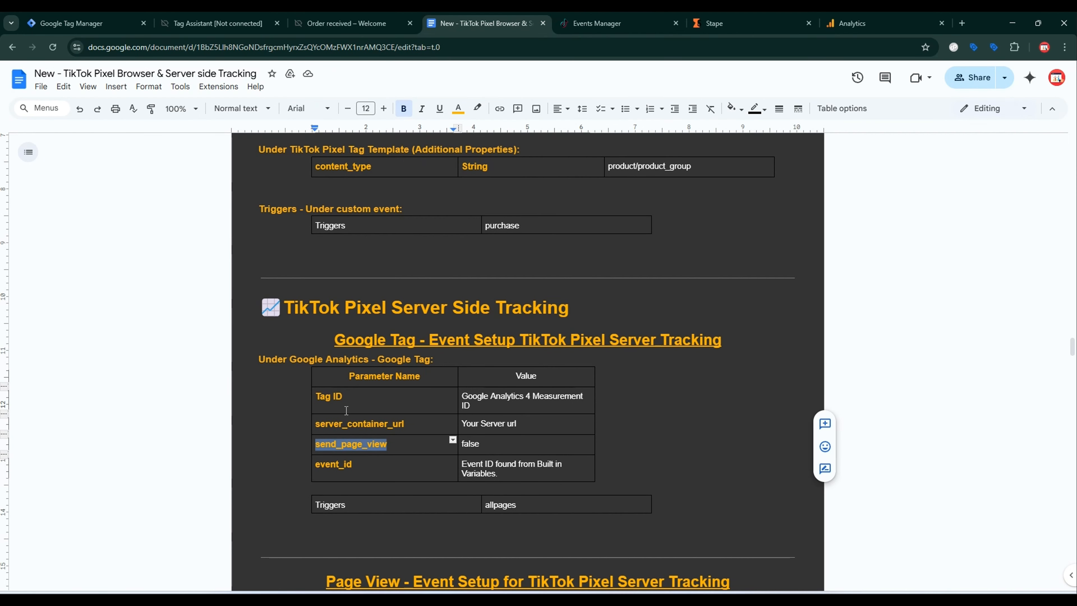
key(ctrl+c)
click(85, 23)
key(ctrl+v)
click(741, 425)
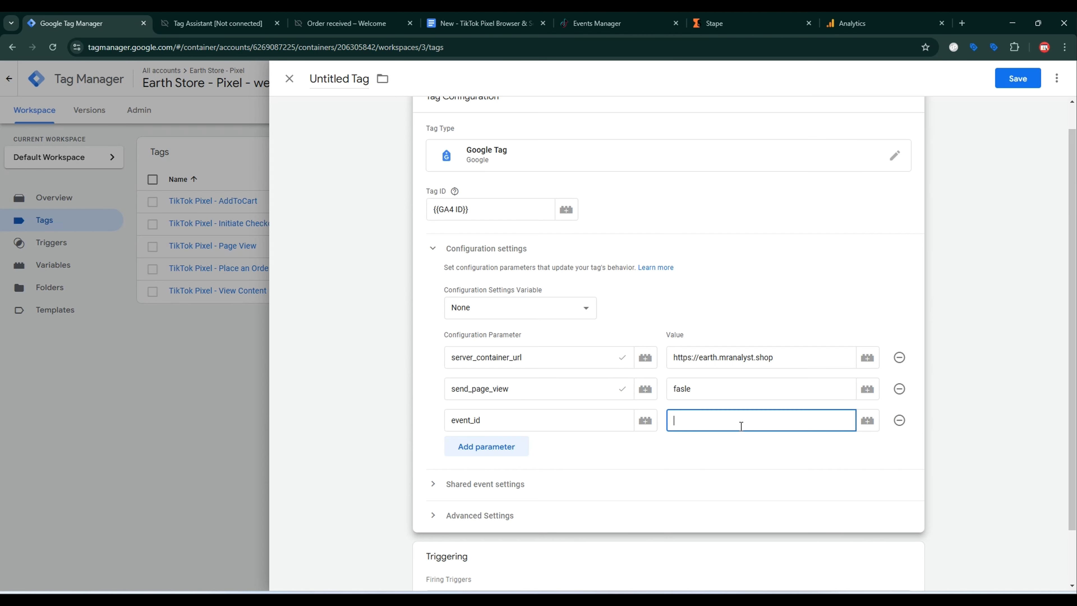
click(872, 421)
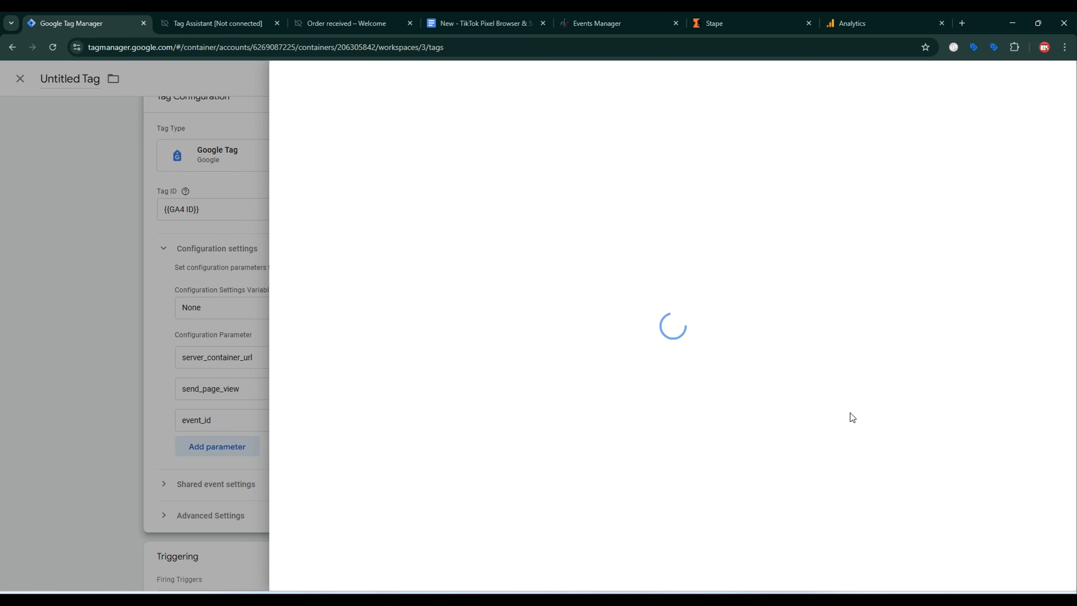
click(383, 492)
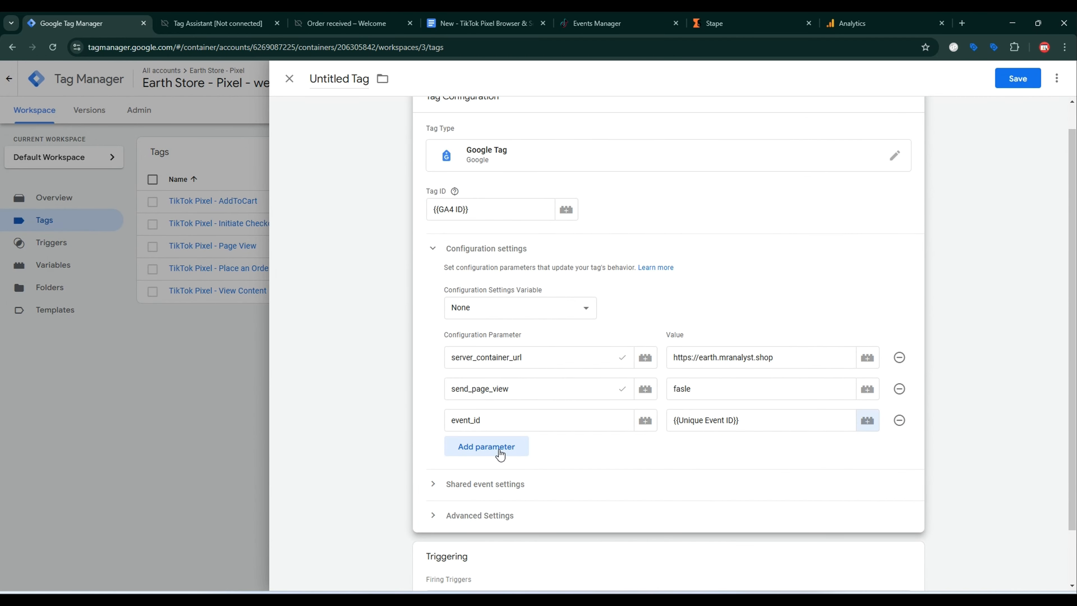
Replace the firing trigger with All Pages and save the tag as TikTok Pixel Server - Google Tag.
scroll(500, 454, down, 2)
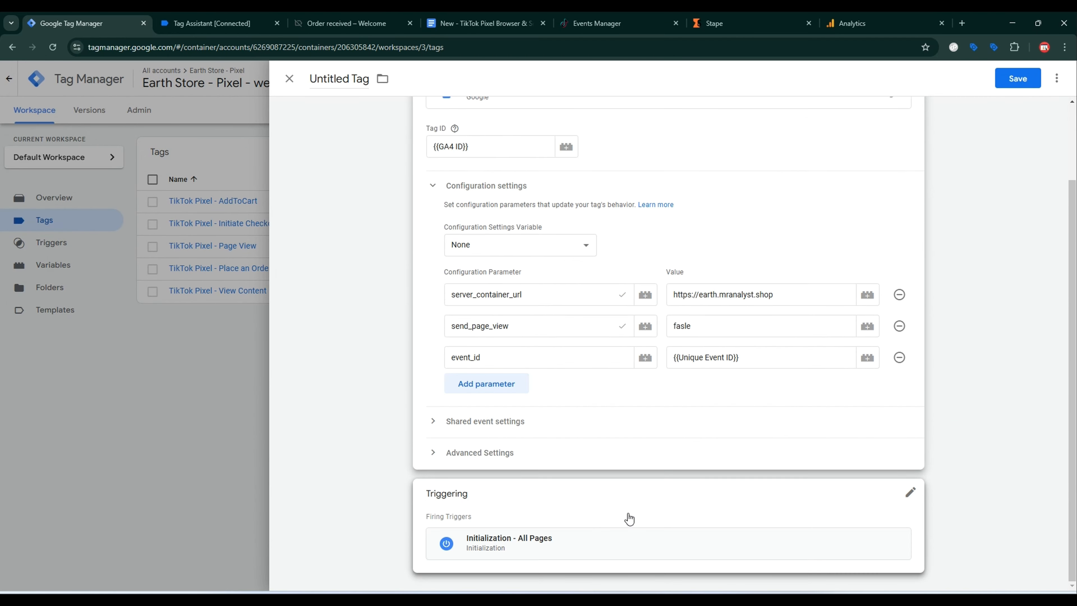
click(911, 496)
click(888, 414)
click(863, 425)
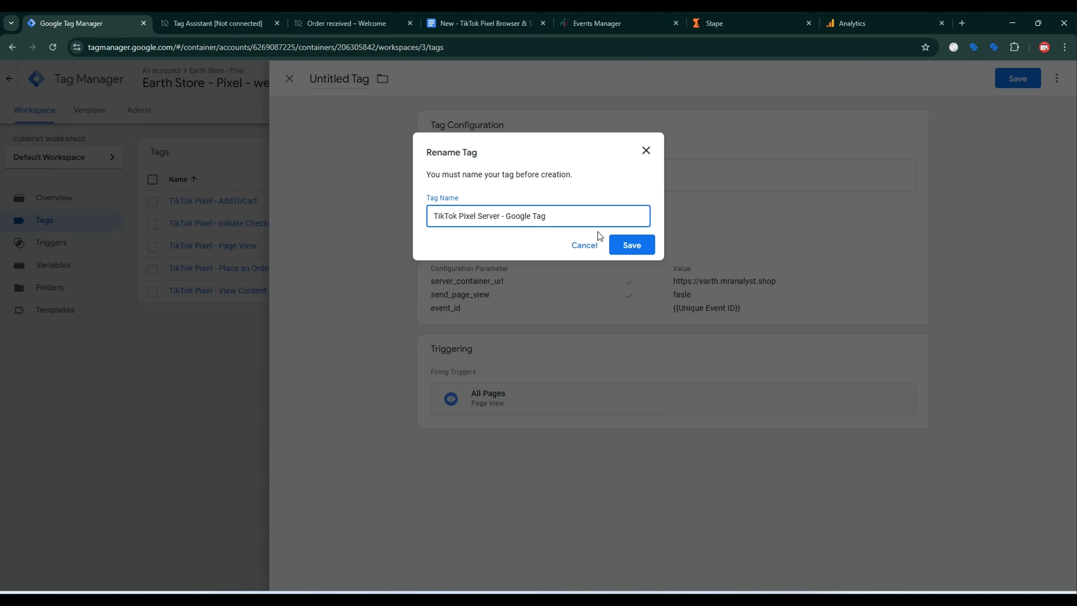
click(632, 245)
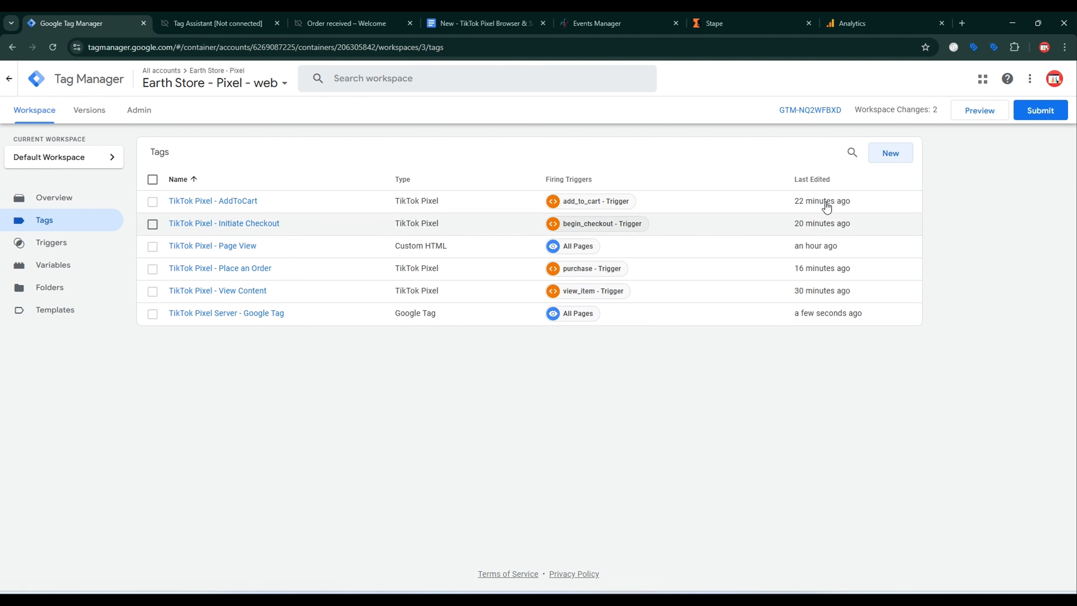
Create a new Google Analytics: GA4 Event tag with the GA4 ID variable as its Measurement ID.
click(891, 161)
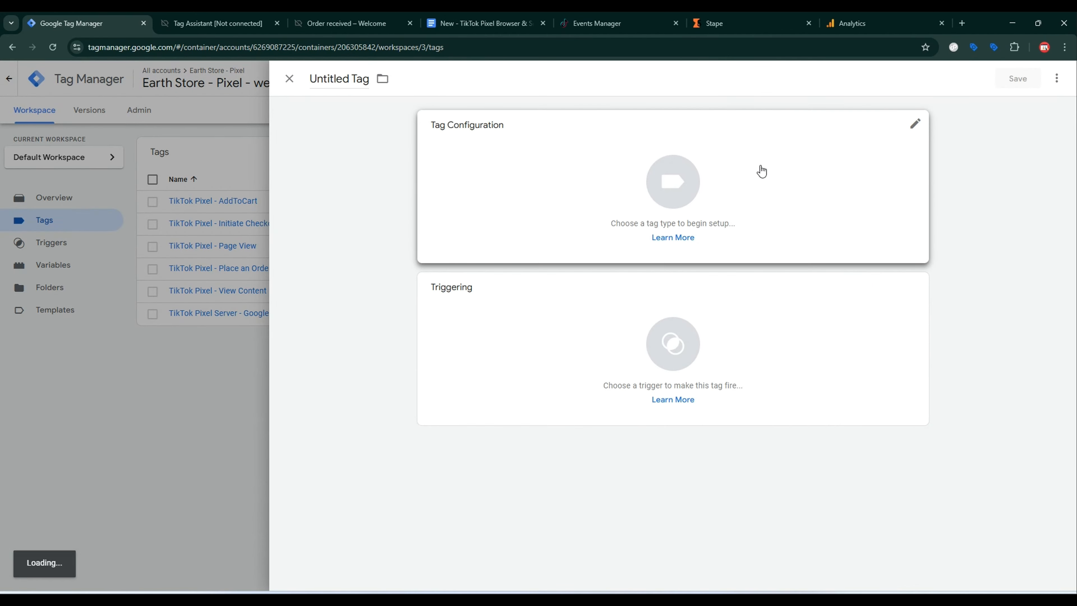
click(743, 171)
click(808, 185)
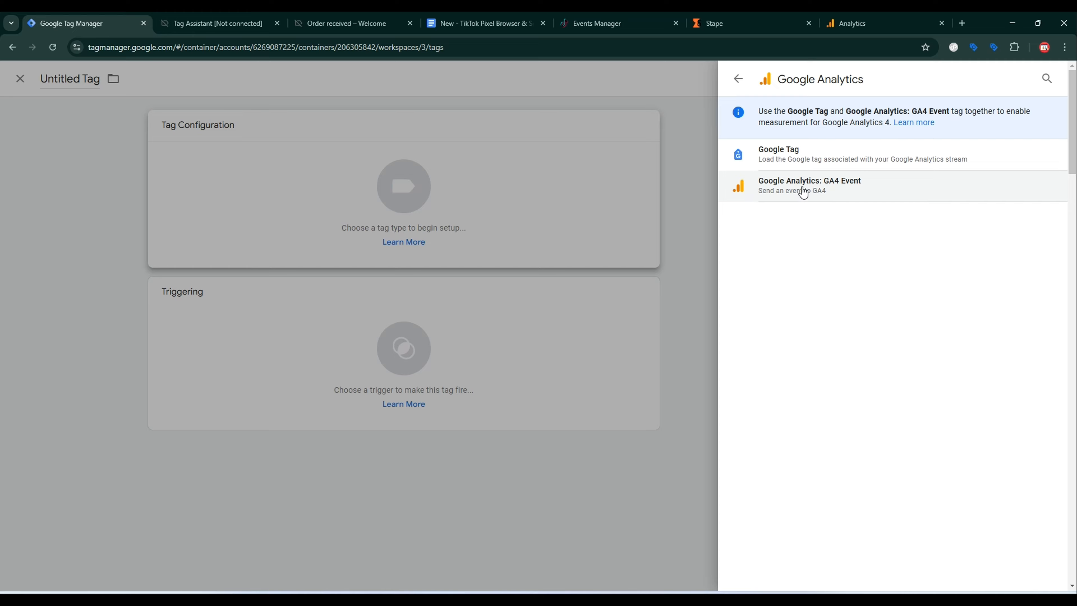
click(802, 190)
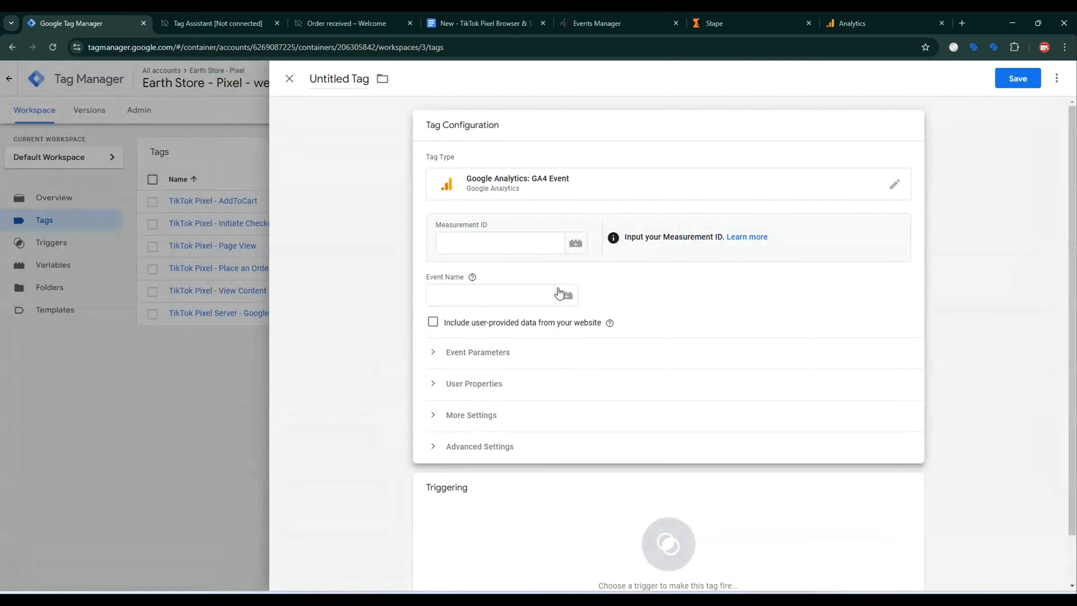
click(575, 244)
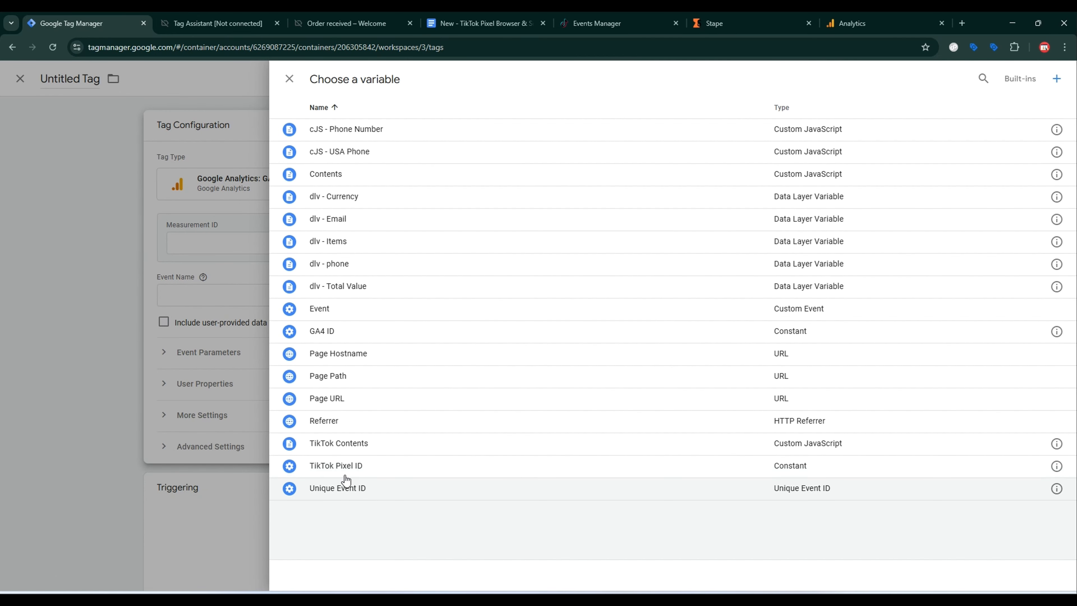
click(336, 330)
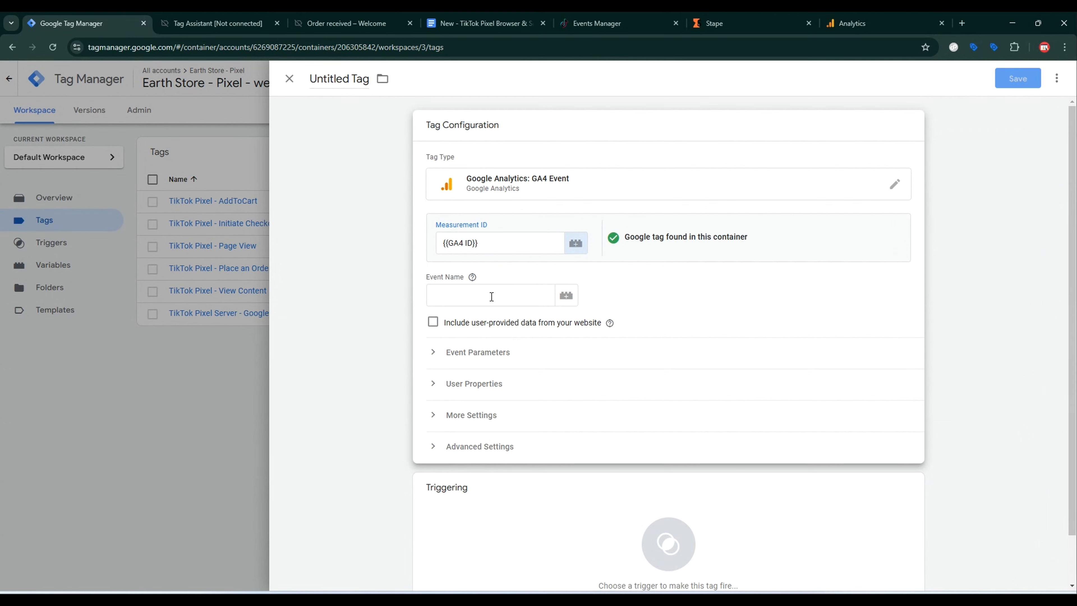
Copy page_view from the Page View server tracking table in the setup document and paste it as the tag's event name.
click(441, 22)
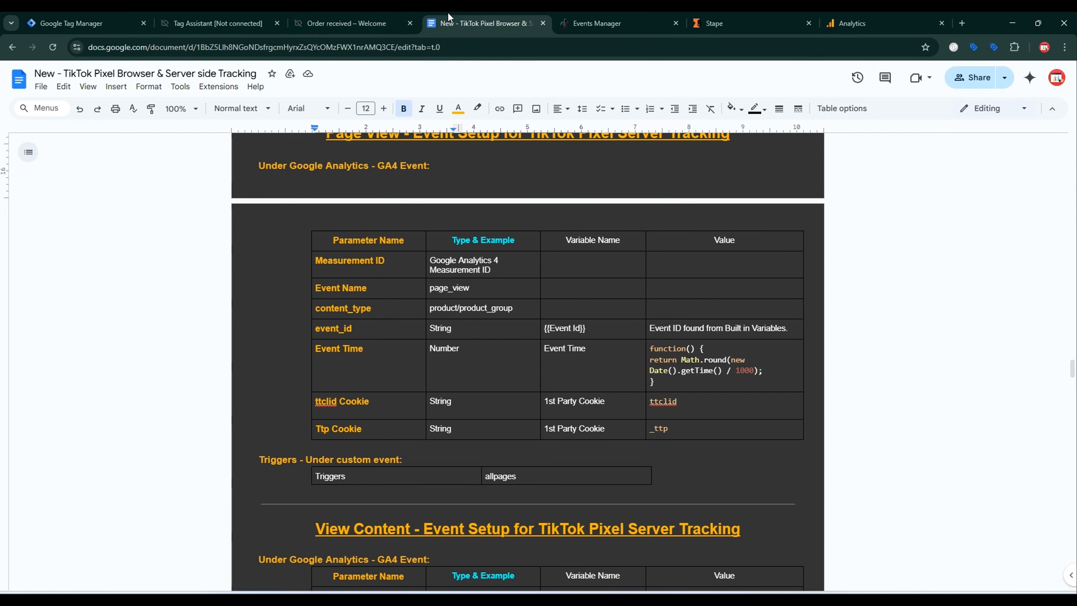
scroll(520, 338, down, 2)
scroll(606, 342, up, 3)
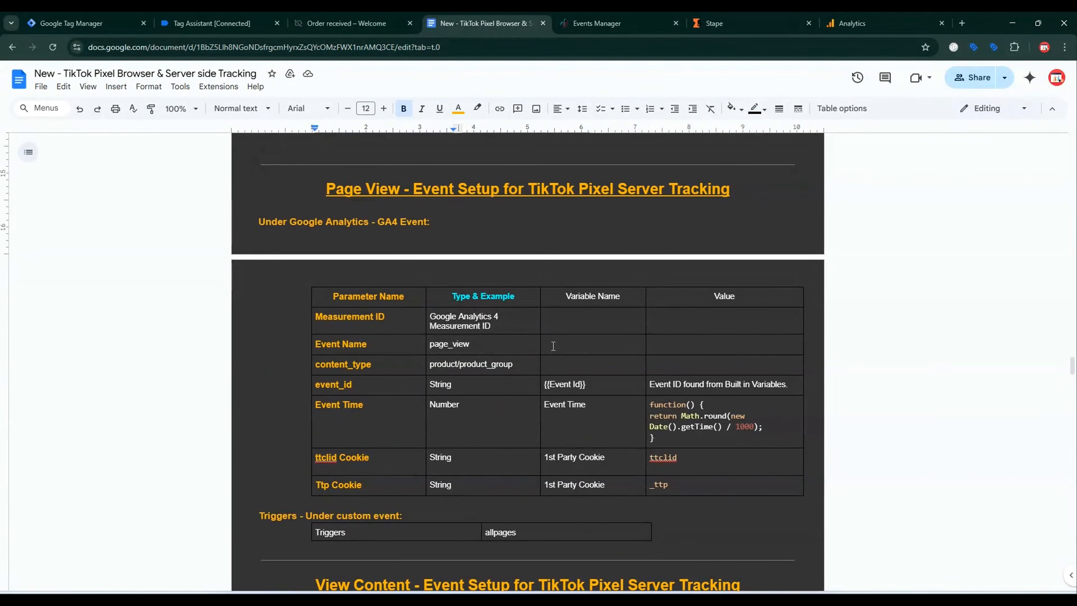
double_click(449, 344)
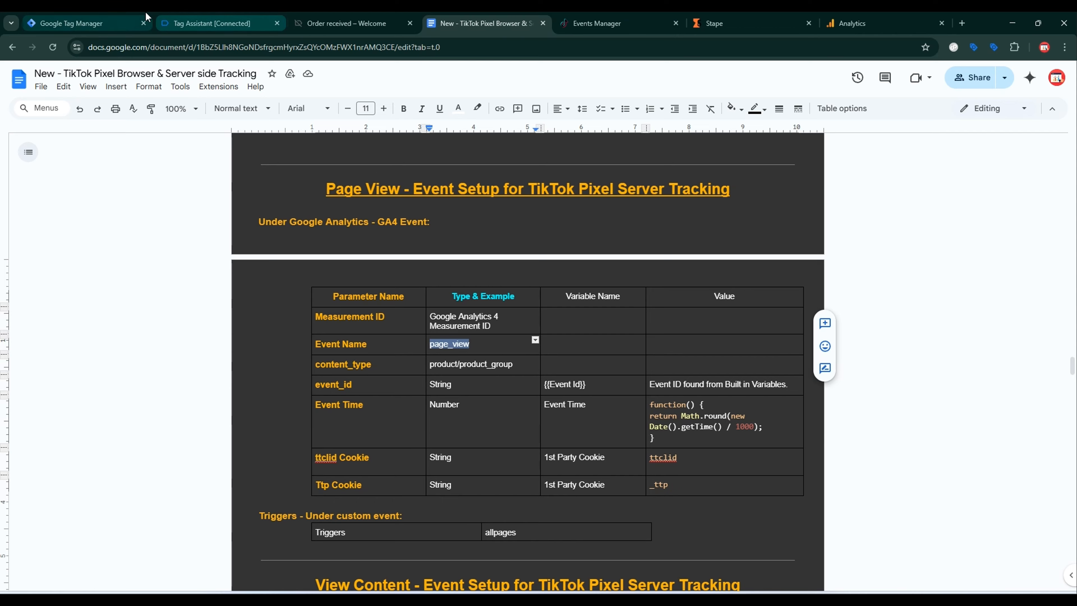
click(94, 23)
click(460, 294)
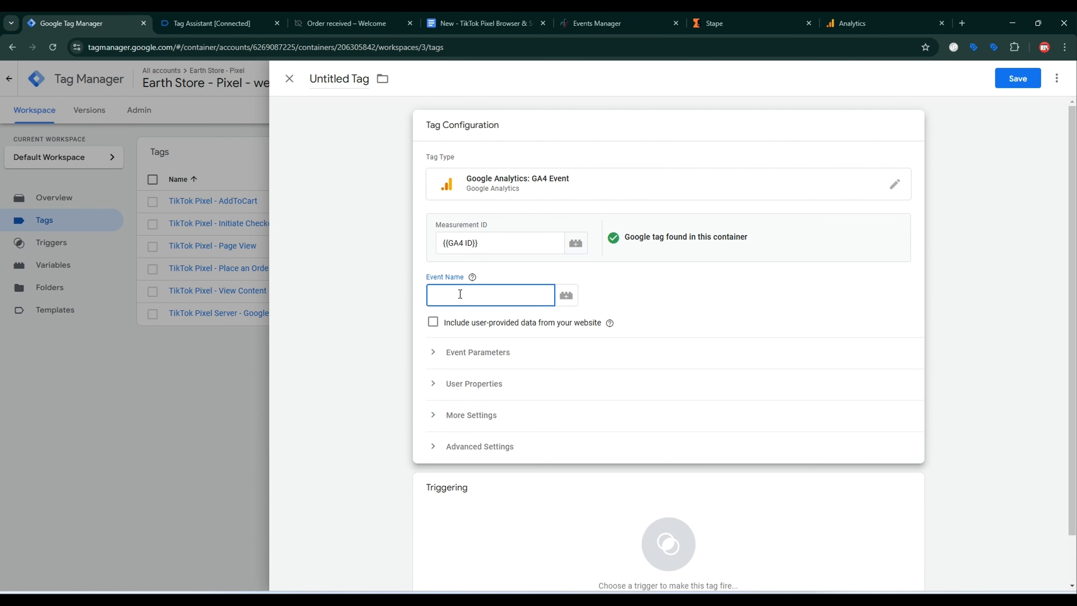
key(ctrl+v)
Add five empty event parameter rows to the GA4 Event tag.
click(478, 352)
click(479, 23)
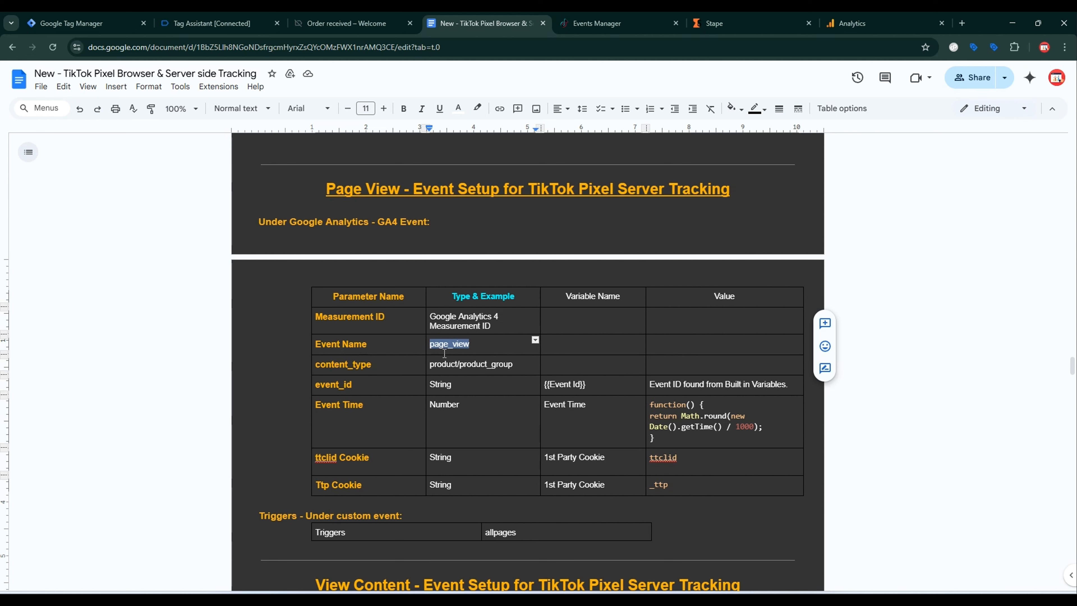
click(132, 19)
click(494, 431)
scroll(520, 353, down, 3)
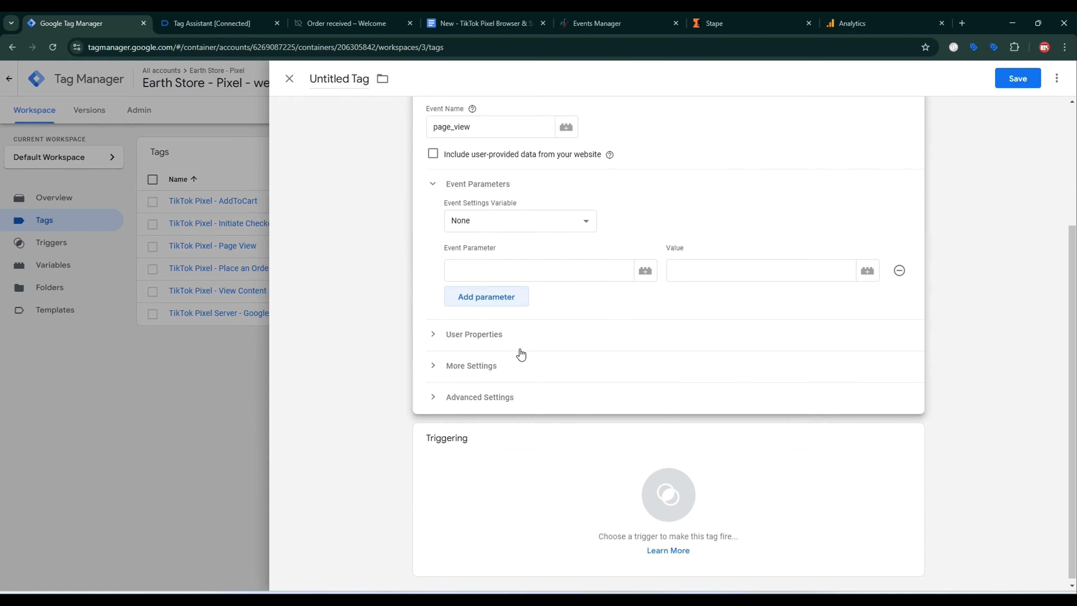
click(481, 297)
click(486, 328)
click(488, 358)
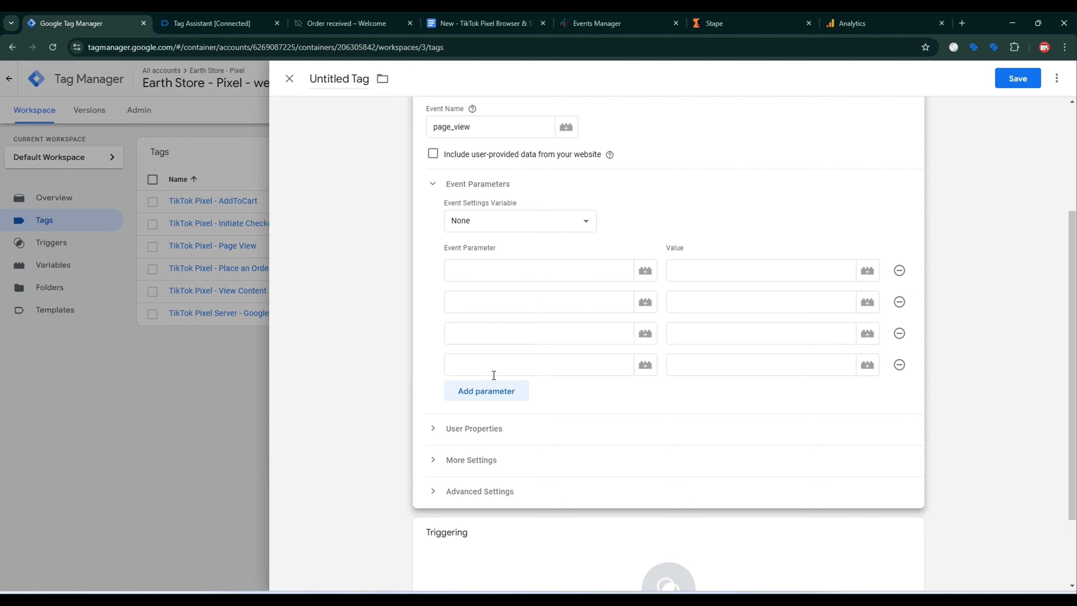
click(493, 390)
Move the setup document's browser tab beside Tag Assistant and change the Page View table's Event Name label to event_name.
click(356, 23)
drag(479, 23, 348, 23)
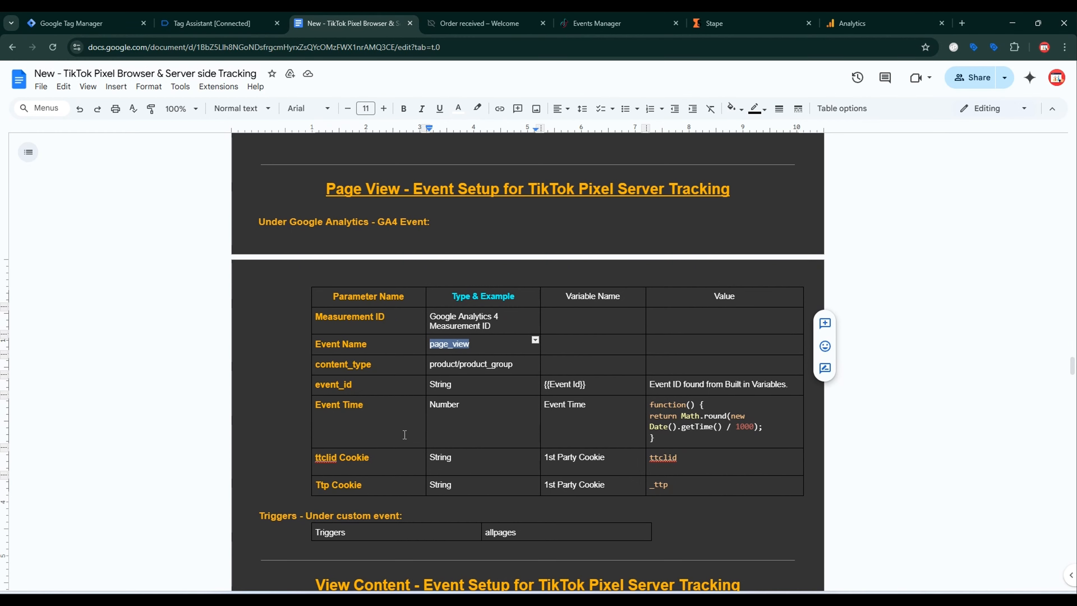
triple_click(360, 346)
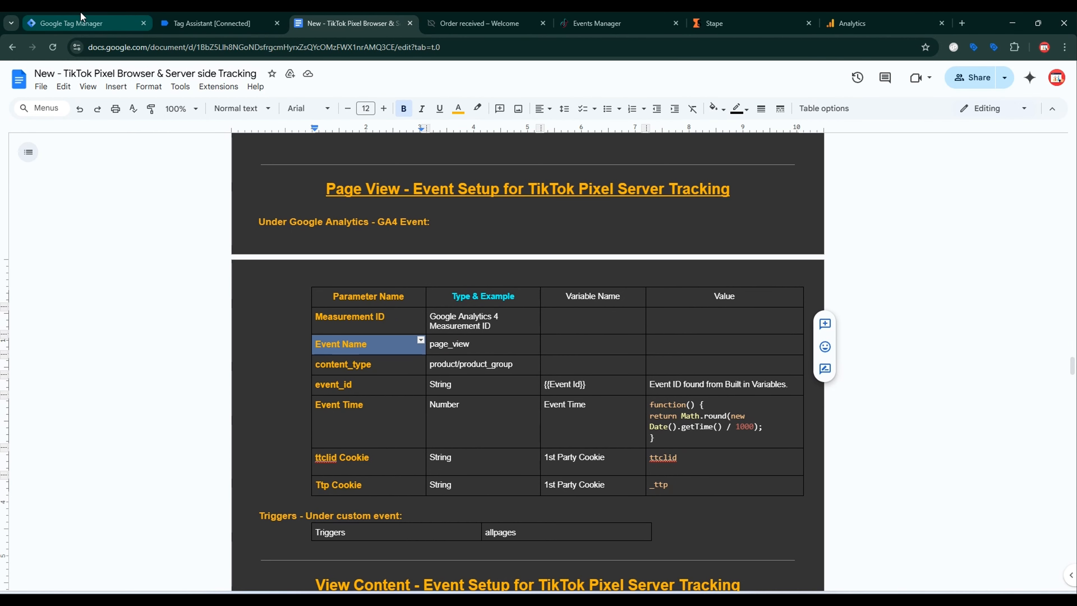
text(Event_name)
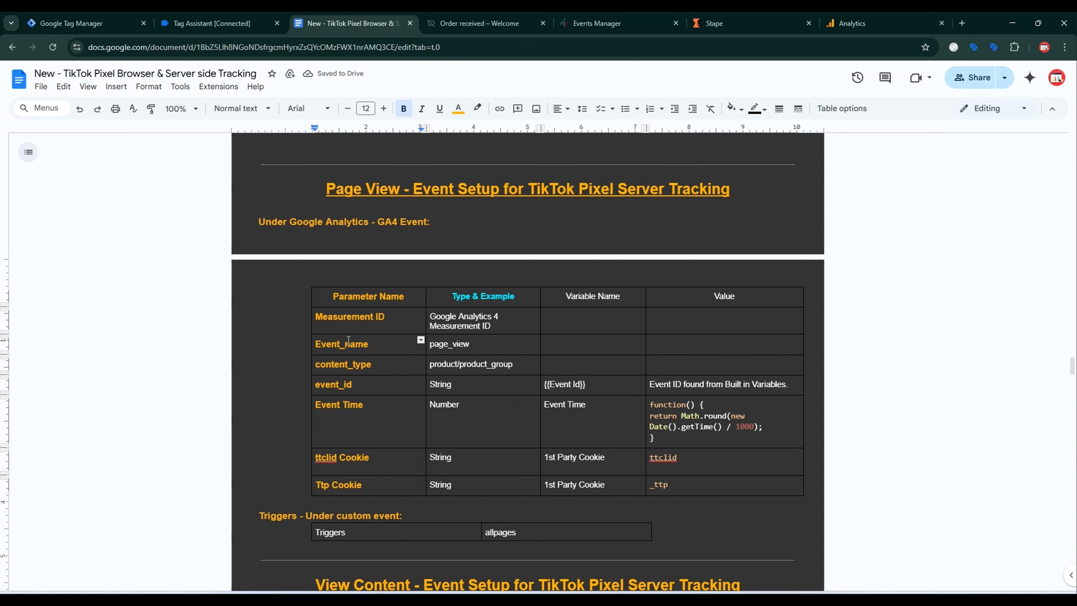
key(BackSpace)
text(e)
Copy event_name into the tag's first event parameter and reuse the tag's event name page_view as its value.
double_click(348, 339)
key(ctrl+c)
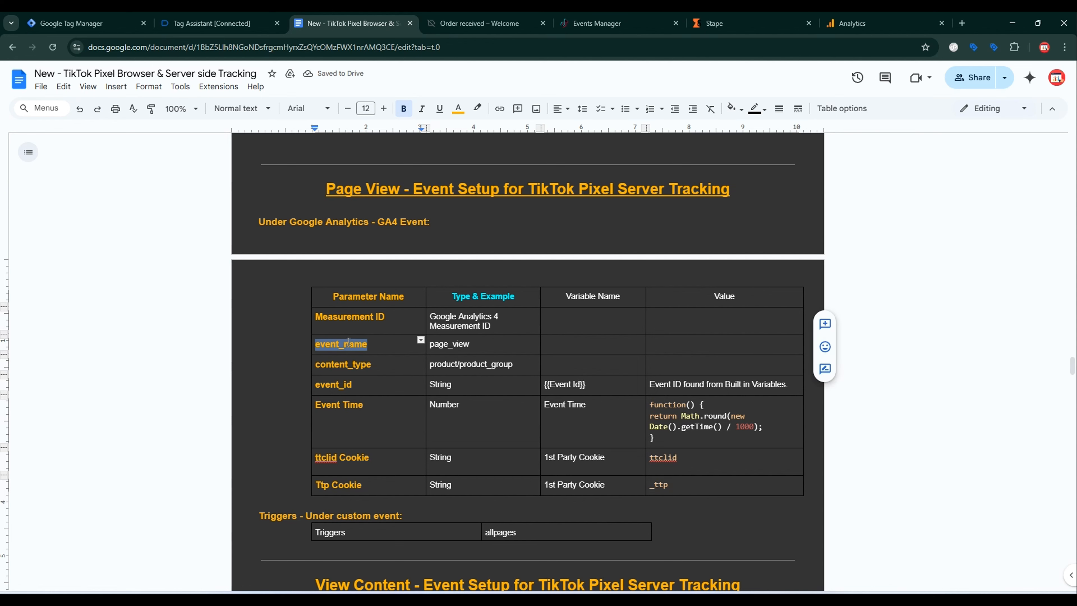
click(102, 24)
click(496, 275)
key(ctrl+v)
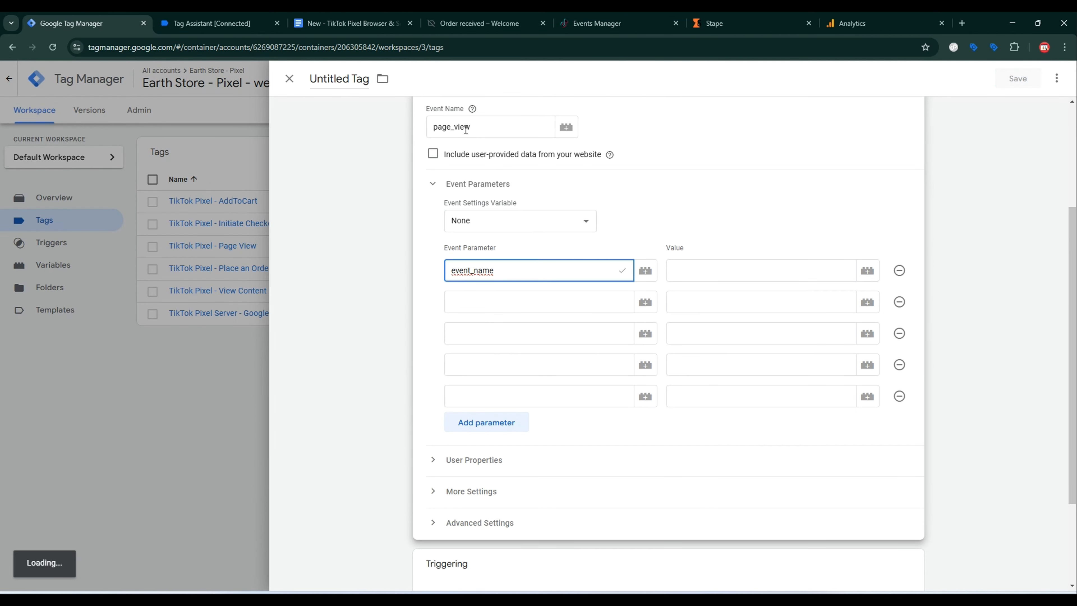
double_click(465, 130)
key(ctrl+c)
click(717, 271)
key(ctrl+v)
Copy content_type from the setup document as the second event parameter and set its value to product.
click(548, 298)
click(351, 25)
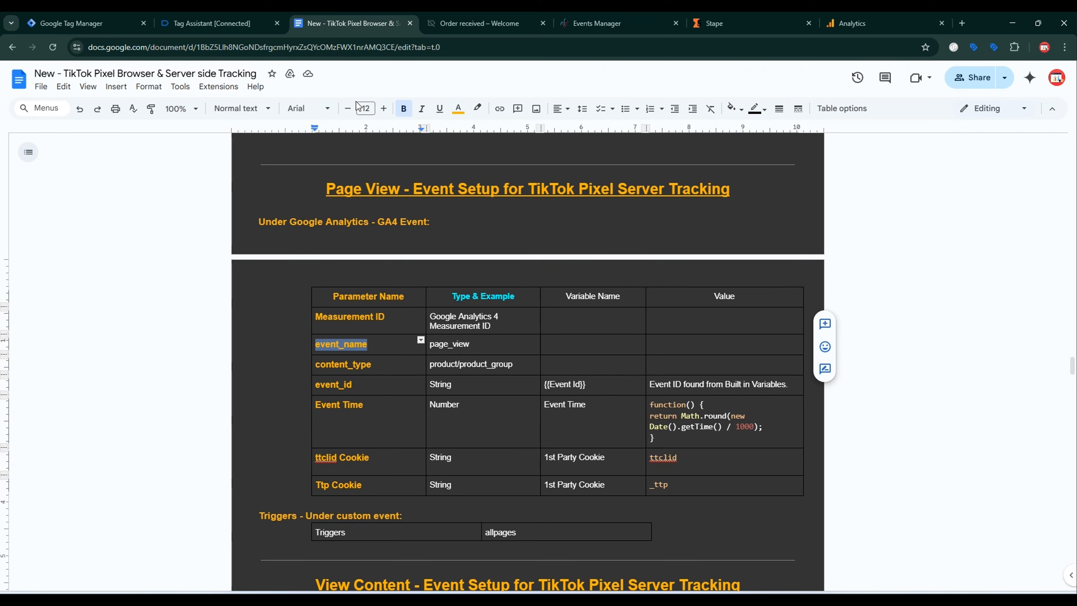
double_click(344, 365)
click(84, 19)
key(ctrl+v)
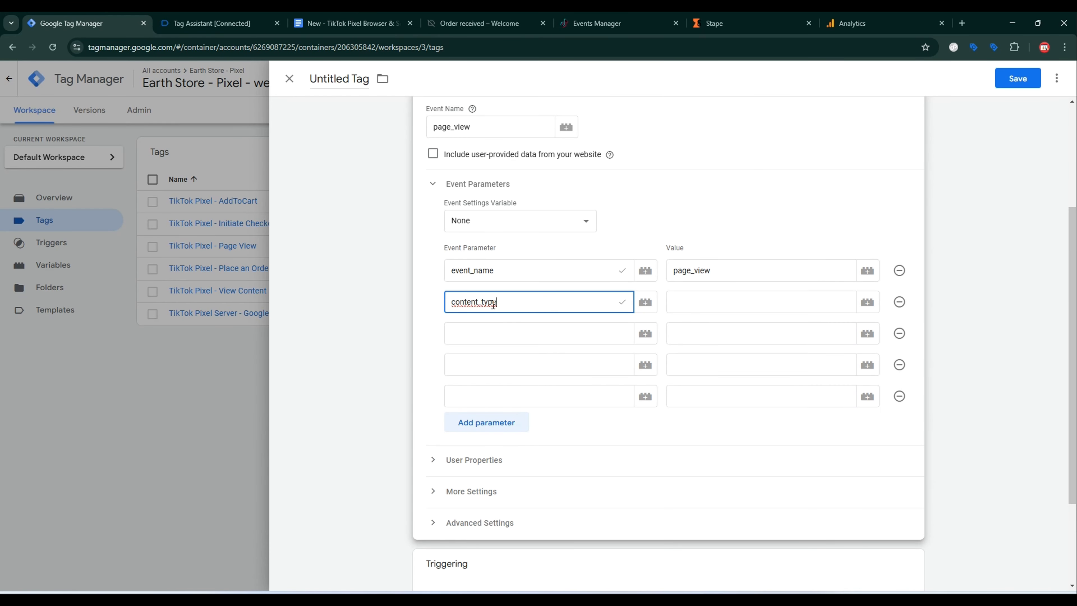
click(679, 302)
text(product)
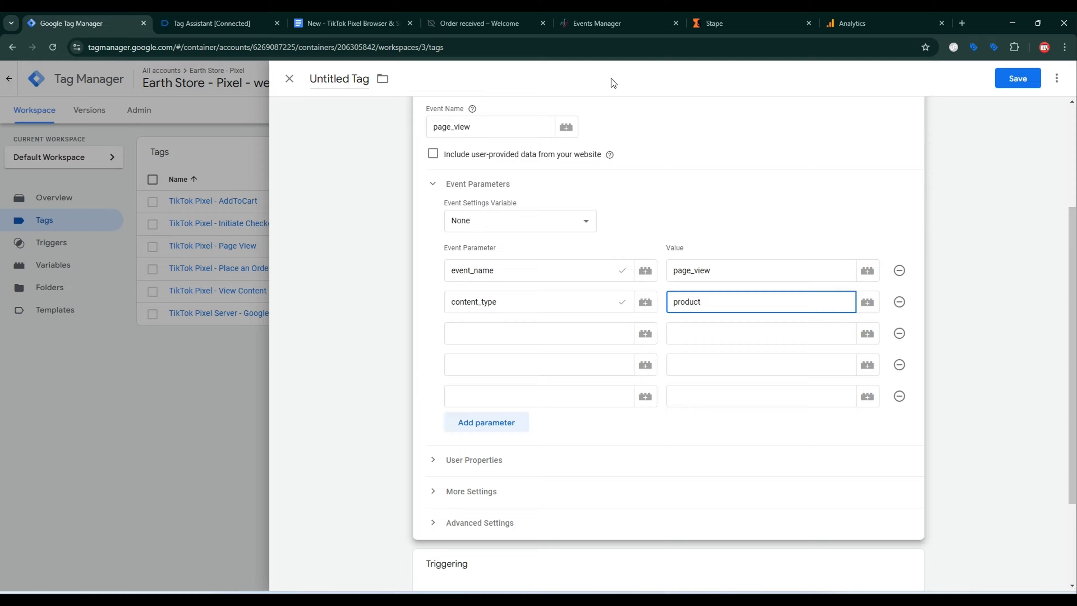
Copy event_id from the setup document as the third event parameter and set its value to the Unique Event ID variable.
click(352, 23)
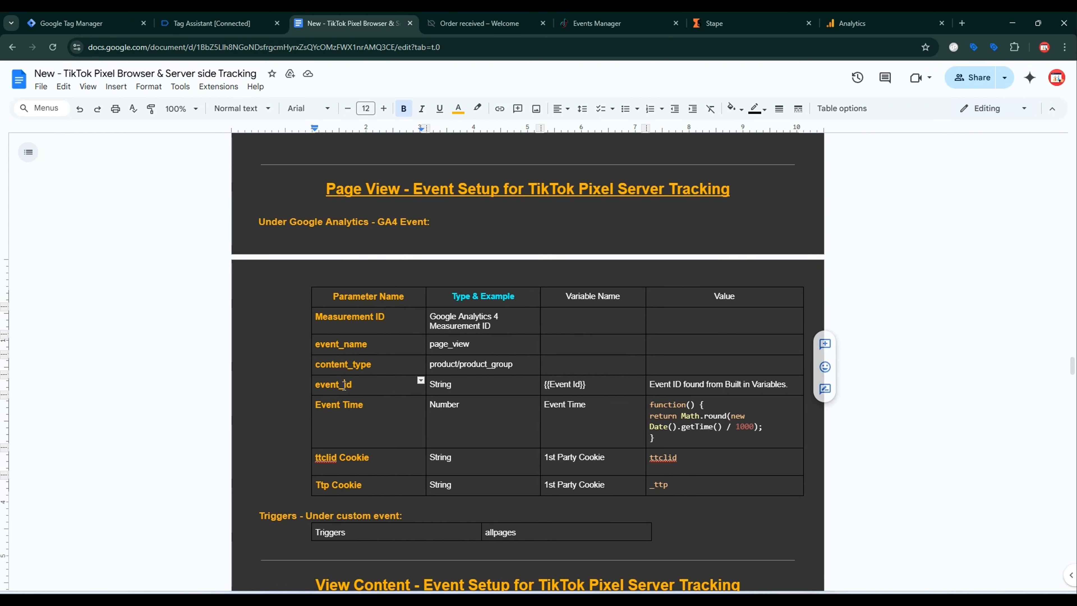
double_click(333, 385)
click(108, 23)
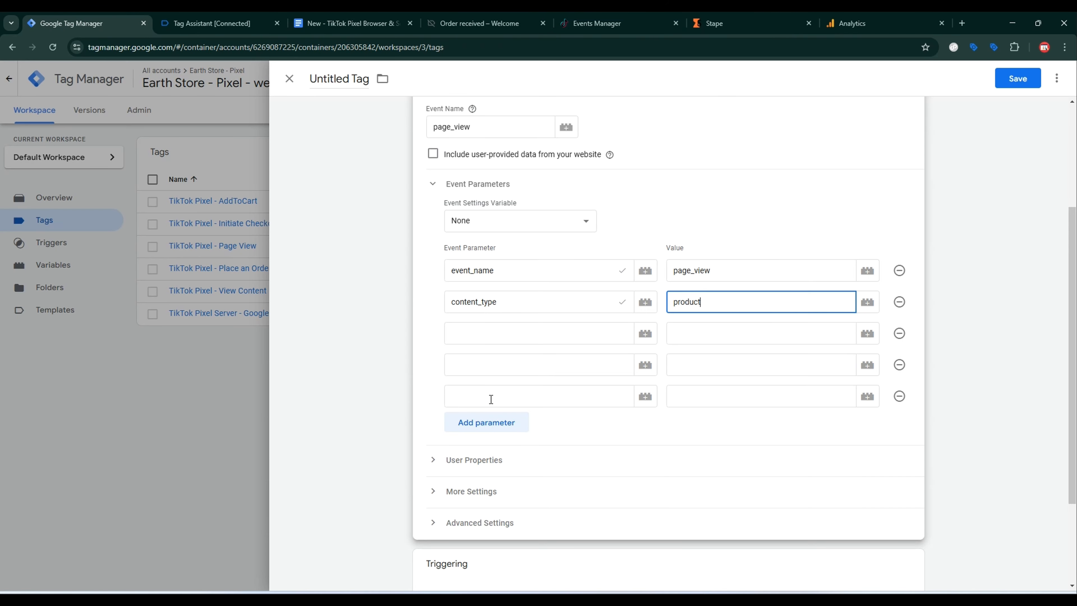
click(488, 332)
key(ctrl+v)
click(772, 332)
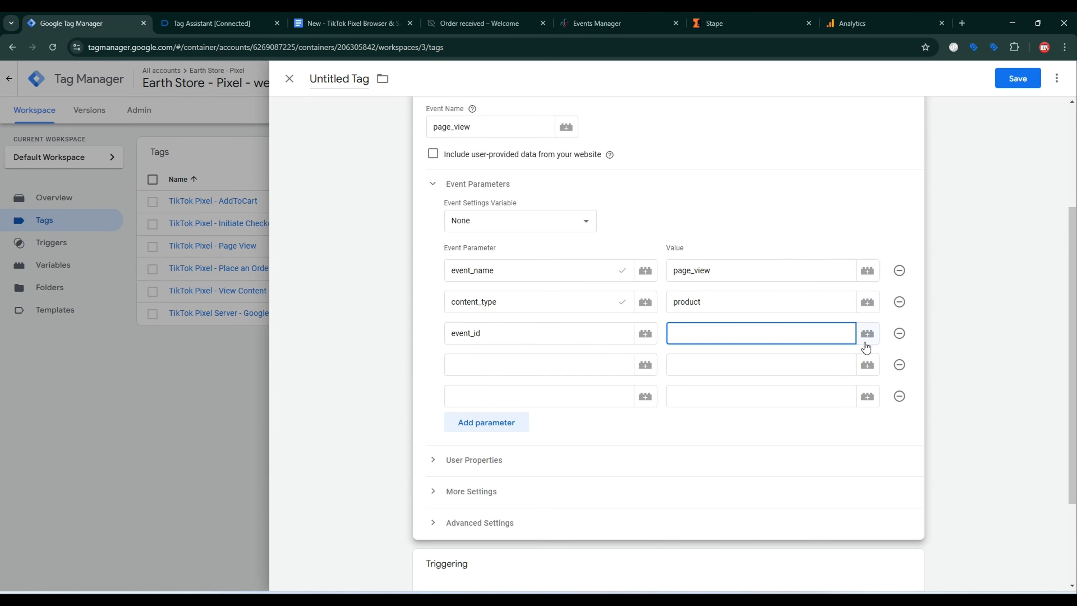
click(866, 341)
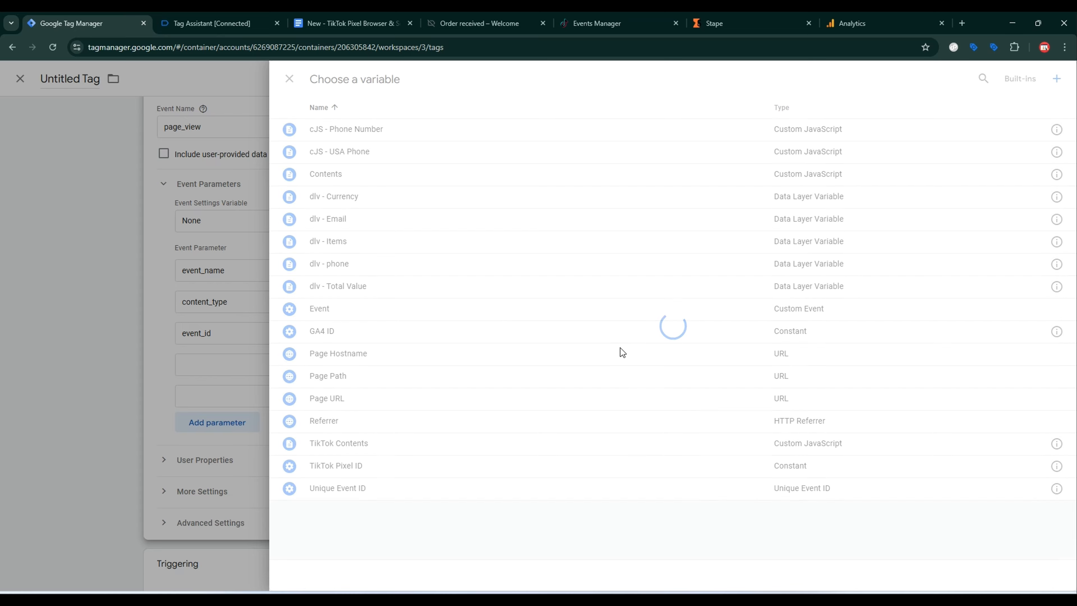
click(391, 492)
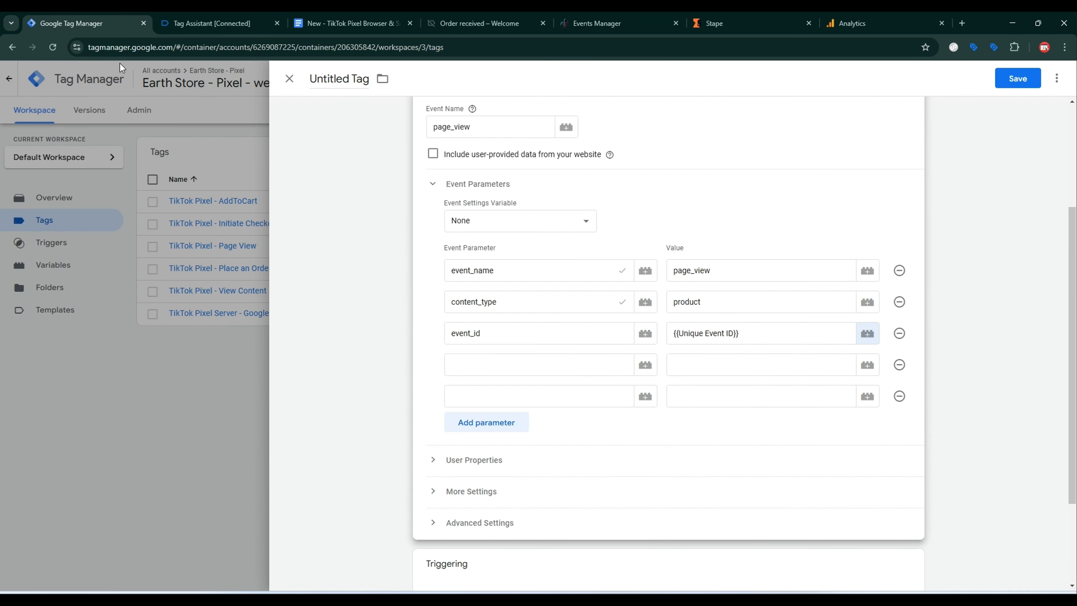
Change the Page View table's Event Time label to event_time and copy it into the tag's fourth event parameter.
click(322, 17)
triple_click(343, 404)
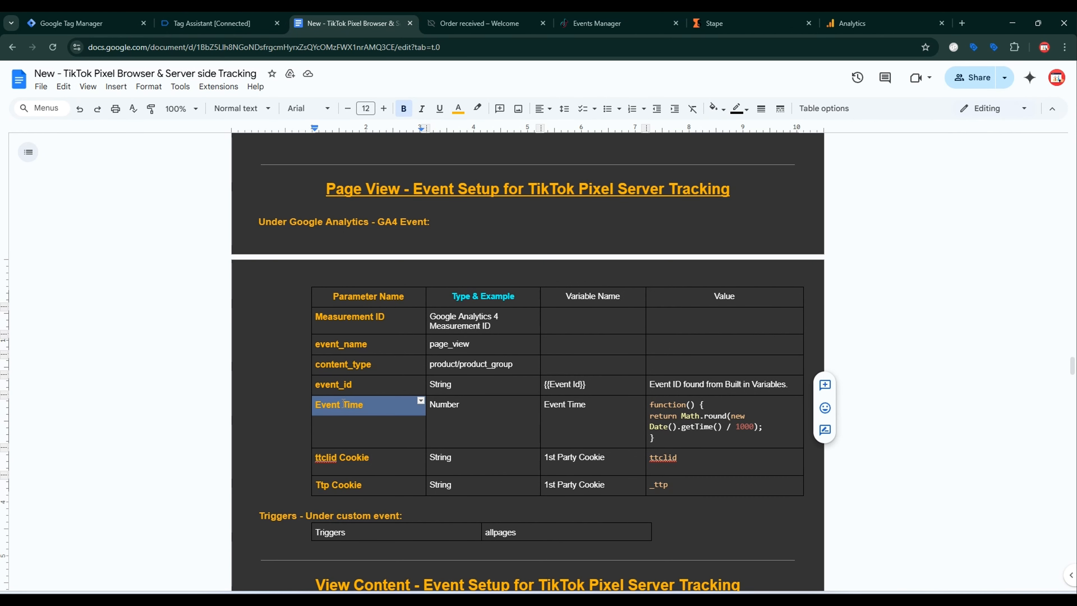
click(348, 404)
key(BackSpace)
key(BackSpace)
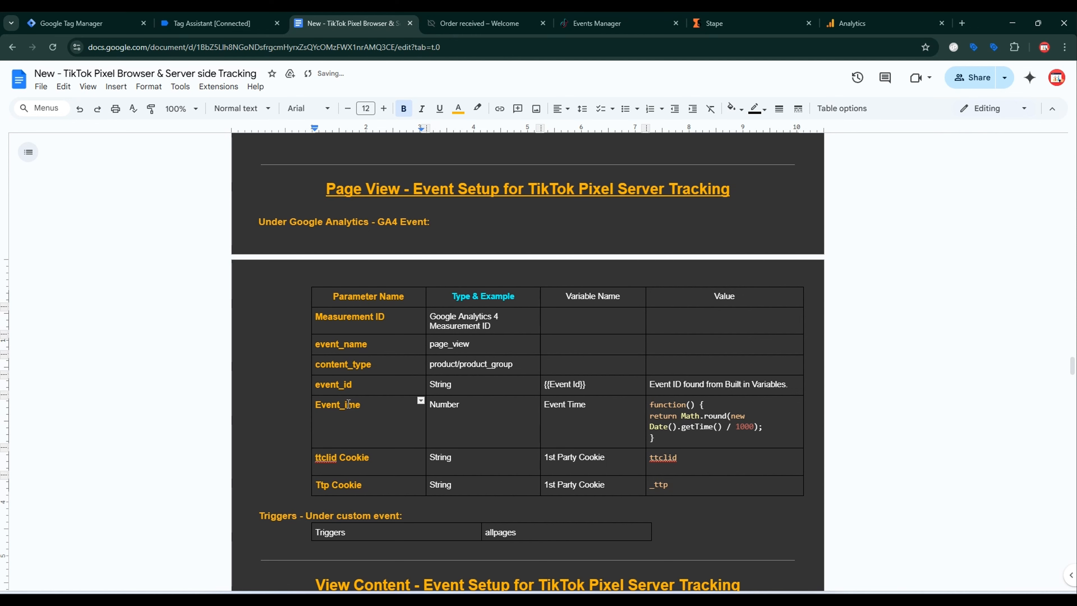
triple_click(331, 405)
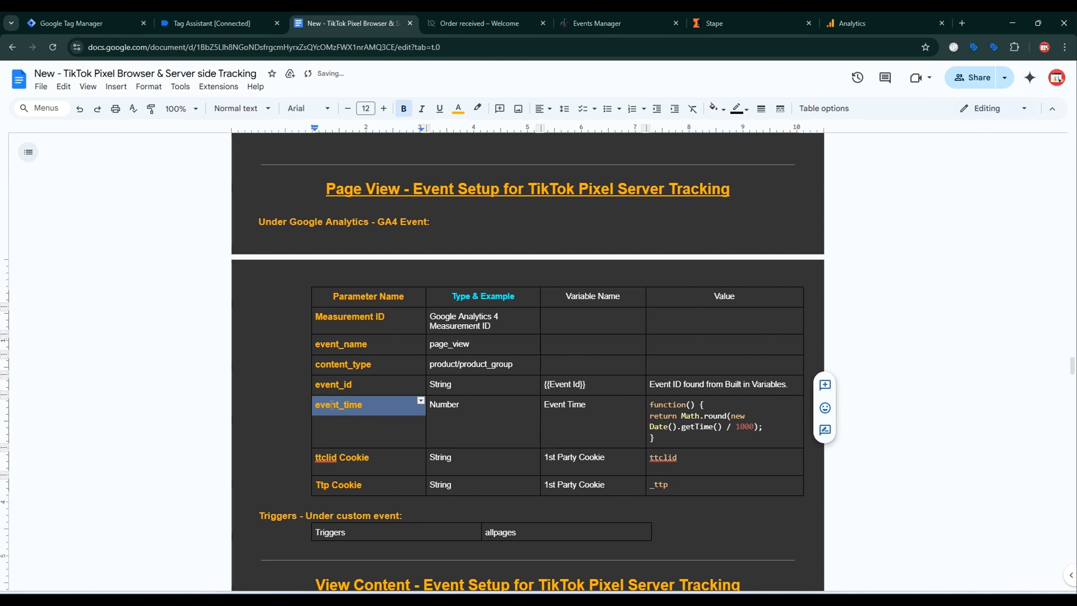
key(ctrl+c)
key(ctrl+1)
key(ctrl+v)
Create a Custom JavaScript variable for event_time's value, using the document's function that returns Math.round(new Date().getTime() / 1000).
click(742, 364)
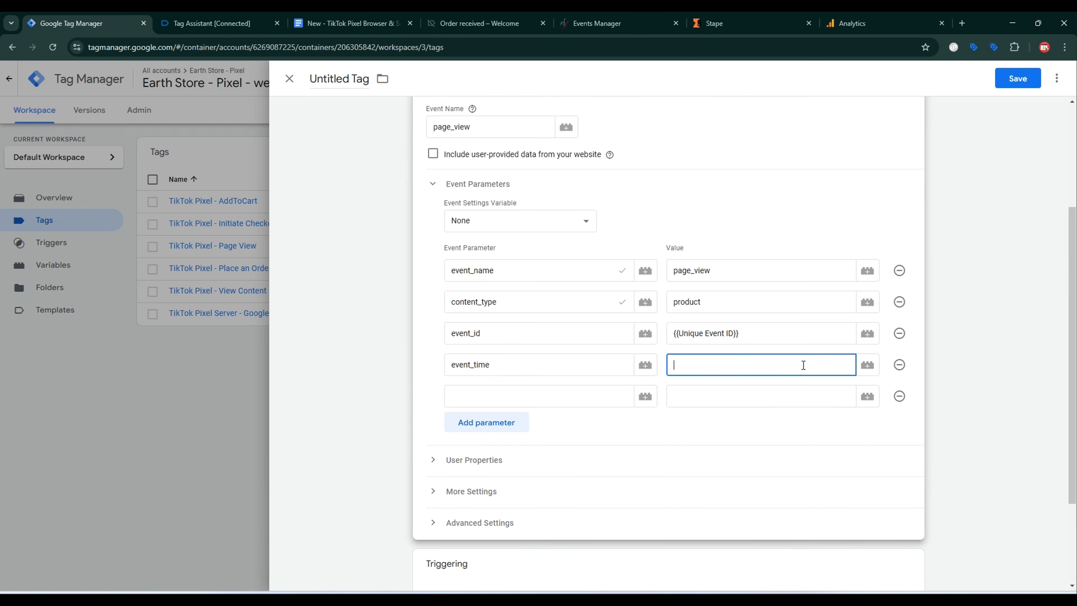
click(867, 365)
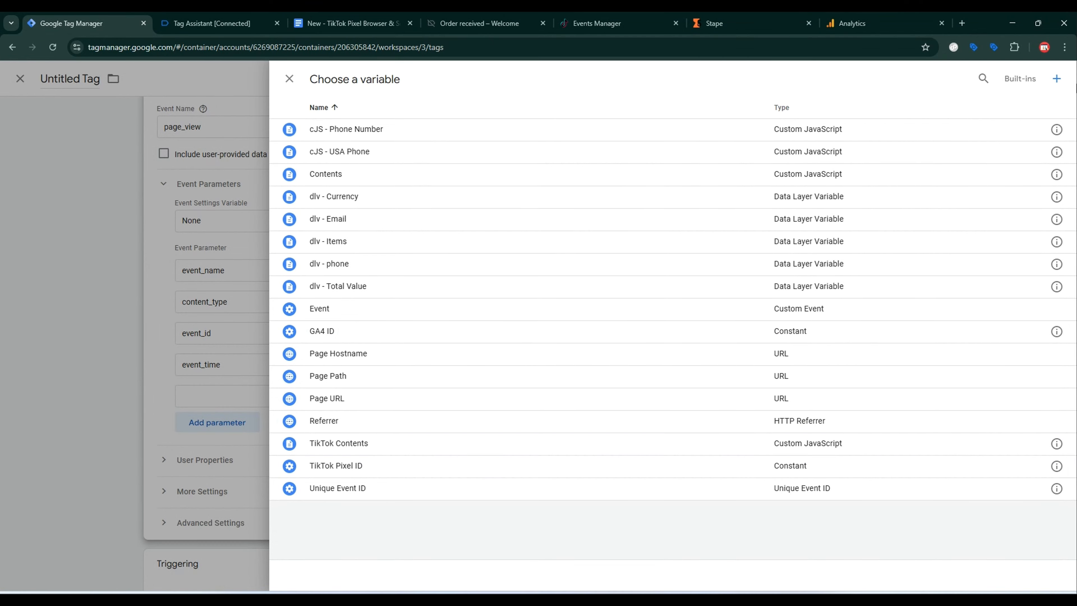
click(1056, 79)
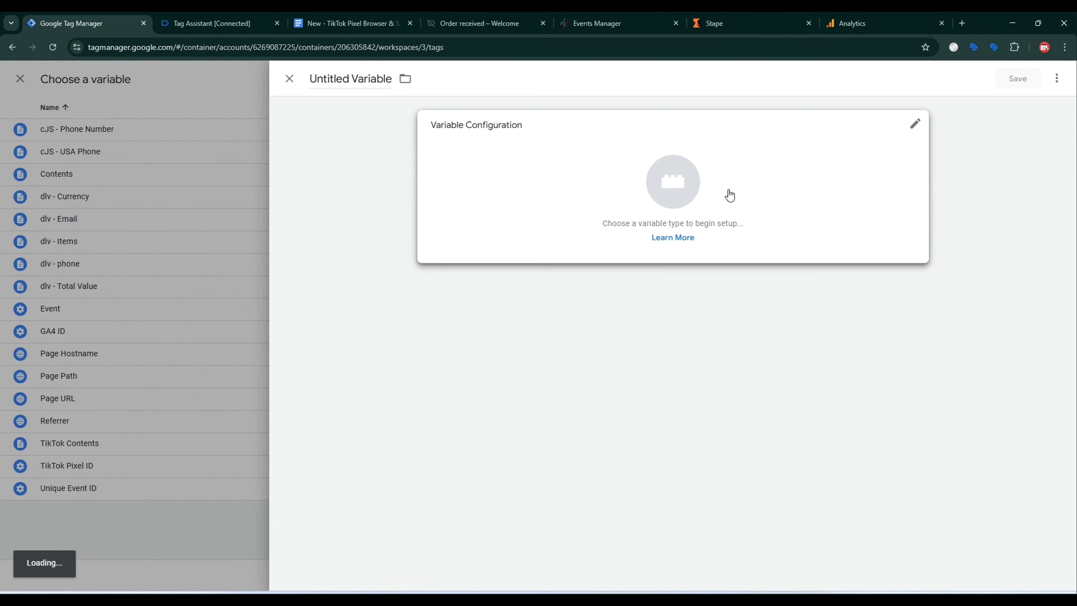
click(728, 195)
click(773, 363)
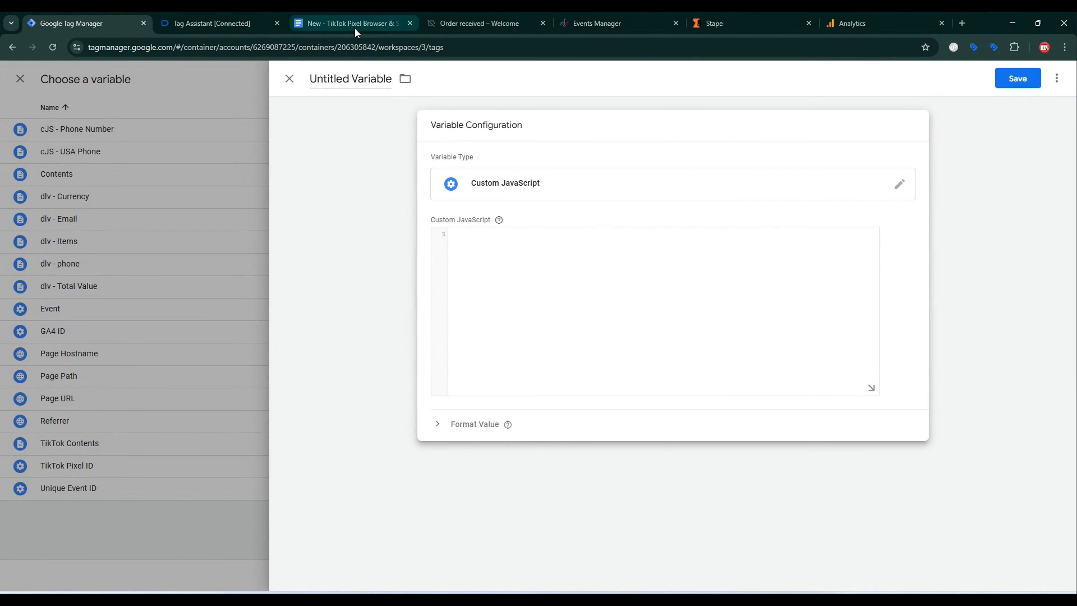
click(352, 23)
drag(651, 401, 664, 441)
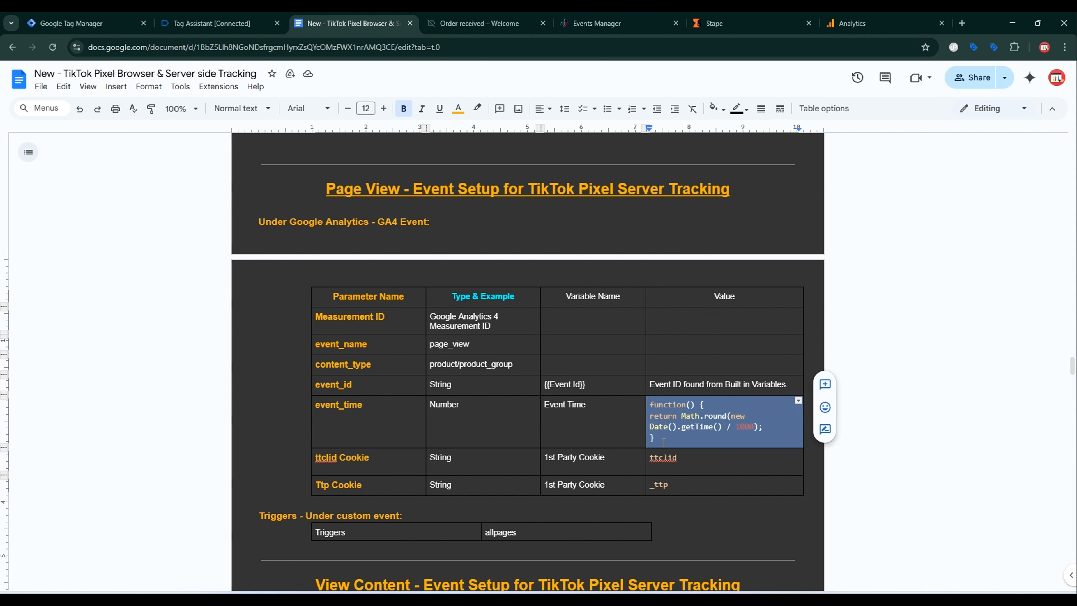
click(85, 23)
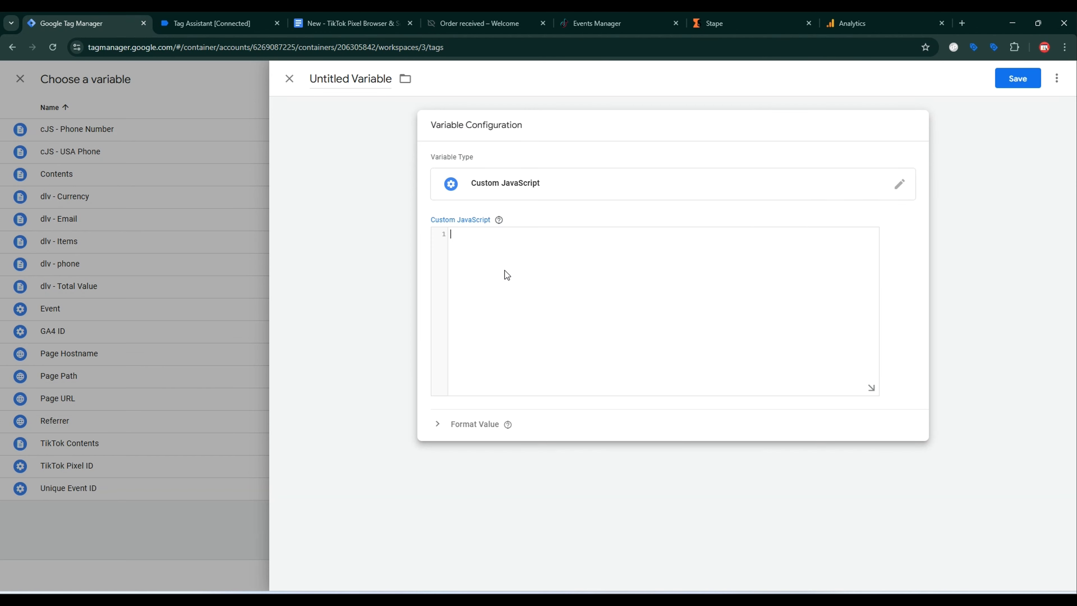
key(ctrl+v)
Name the new Custom JavaScript variable Event Time and save it as the event_time value.
click(338, 80)
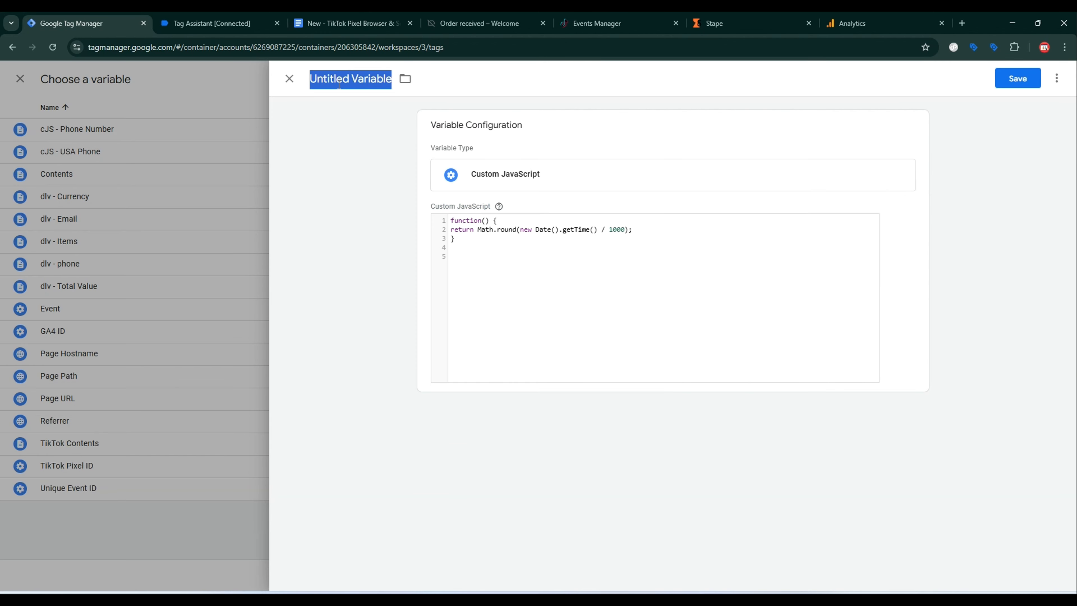
text(Event Time)
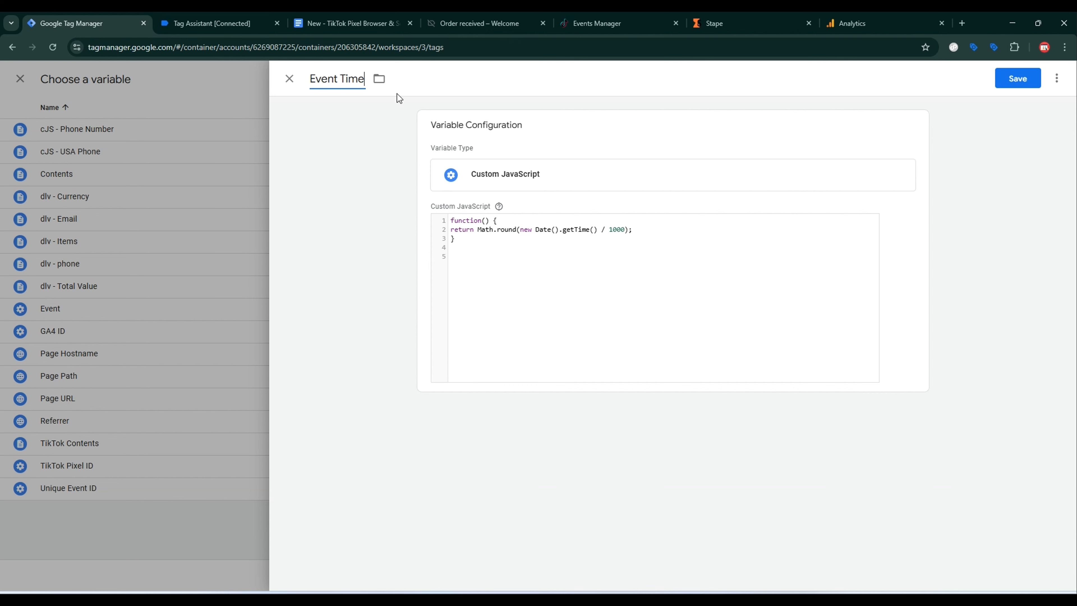
click(1001, 81)
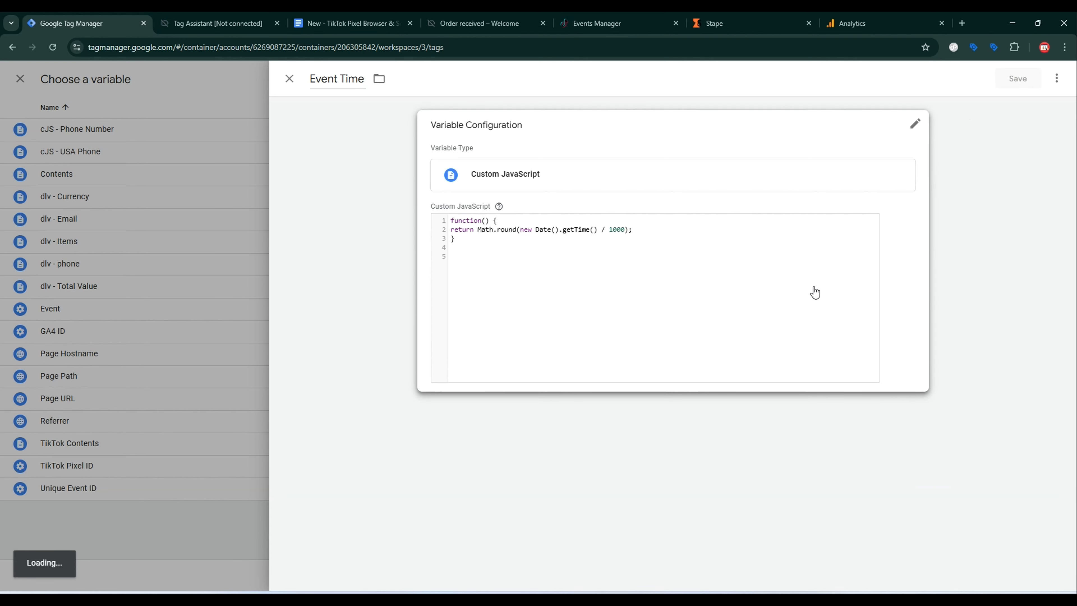
Copy ttclid from the setup document's Page View table into the tag's fifth event parameter.
click(352, 23)
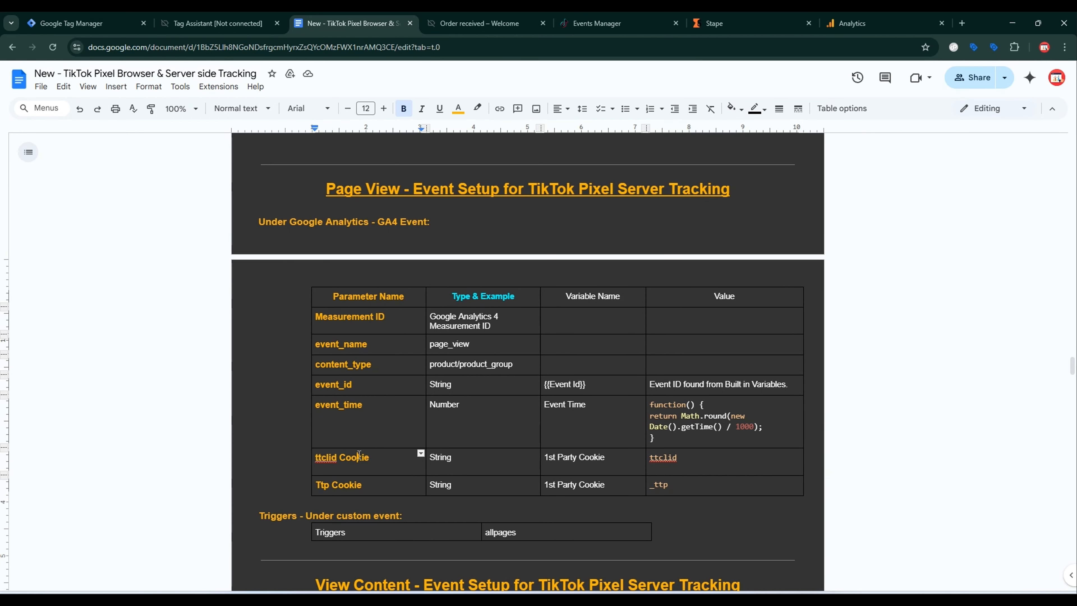
click(122, 25)
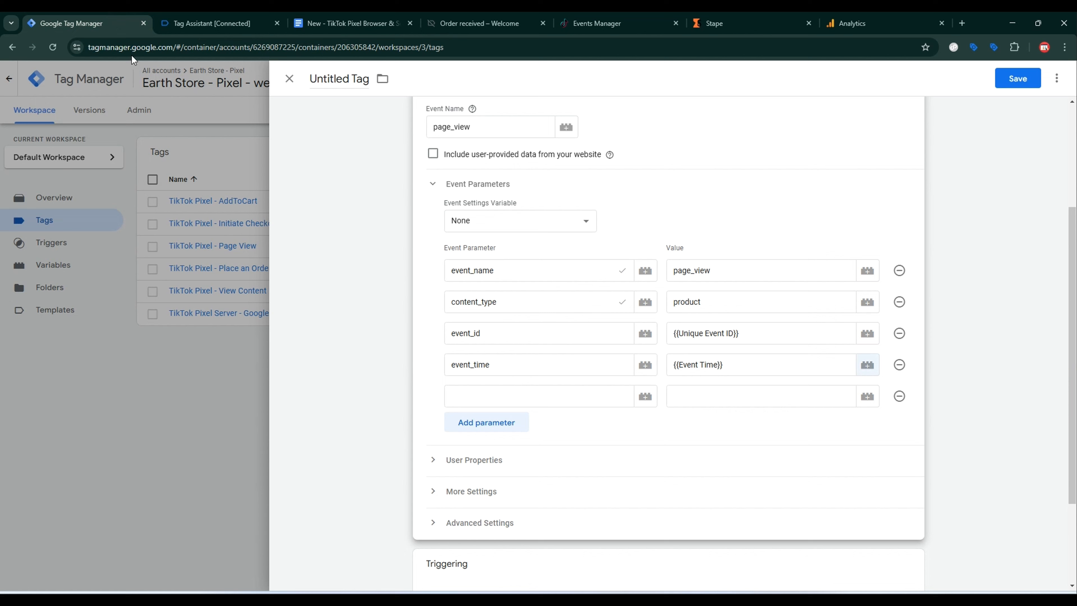
click(501, 386)
key(ctrl+v)
Add a sixth event parameter row and name it ttp, based on the document's Ttp Cookie entry.
click(479, 421)
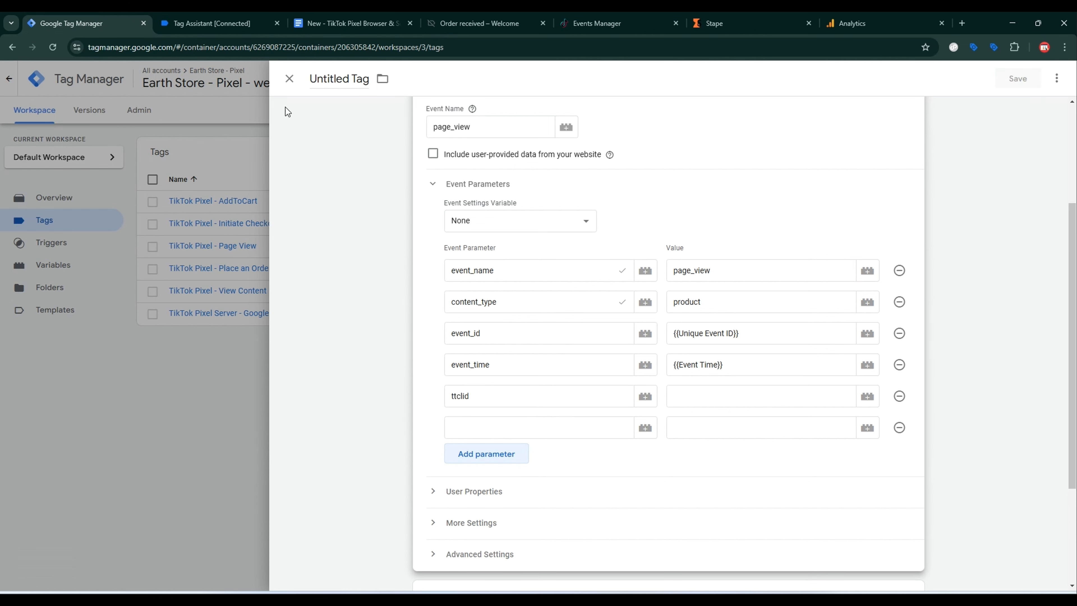
click(351, 18)
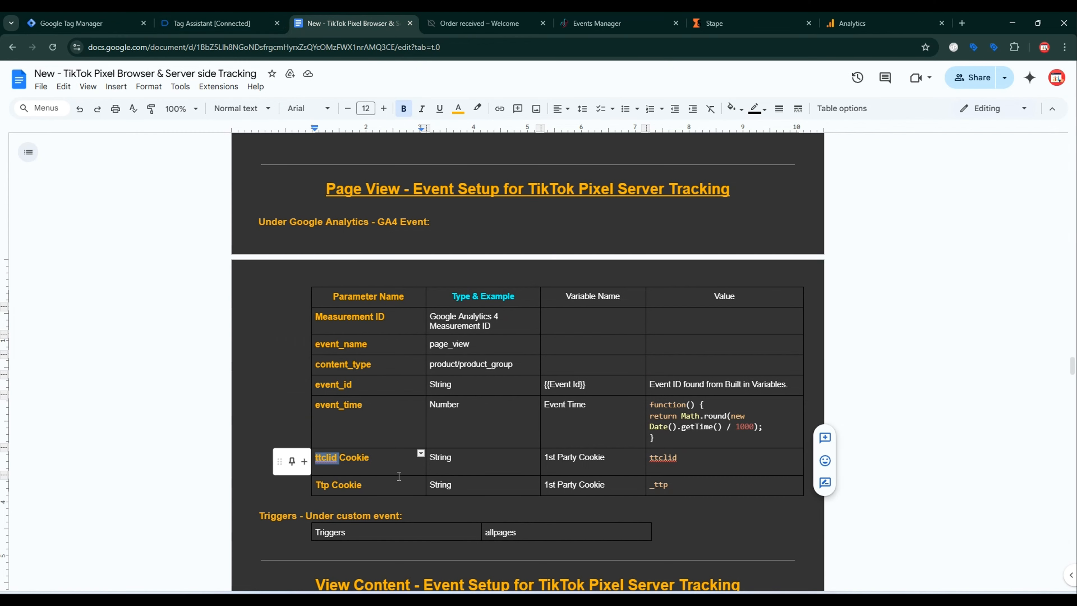
double_click(323, 485)
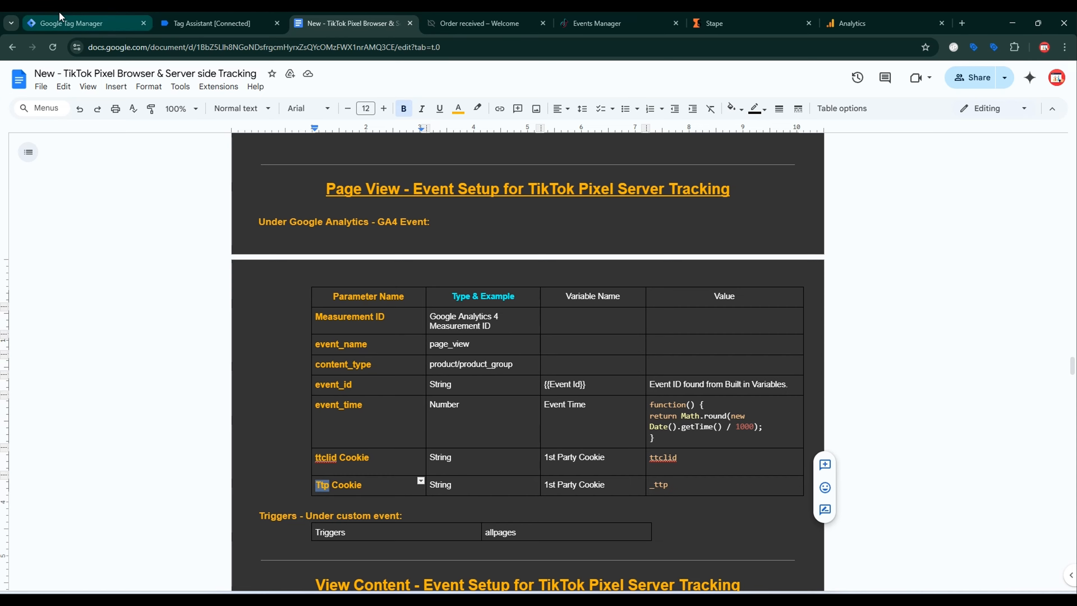
click(73, 23)
click(457, 423)
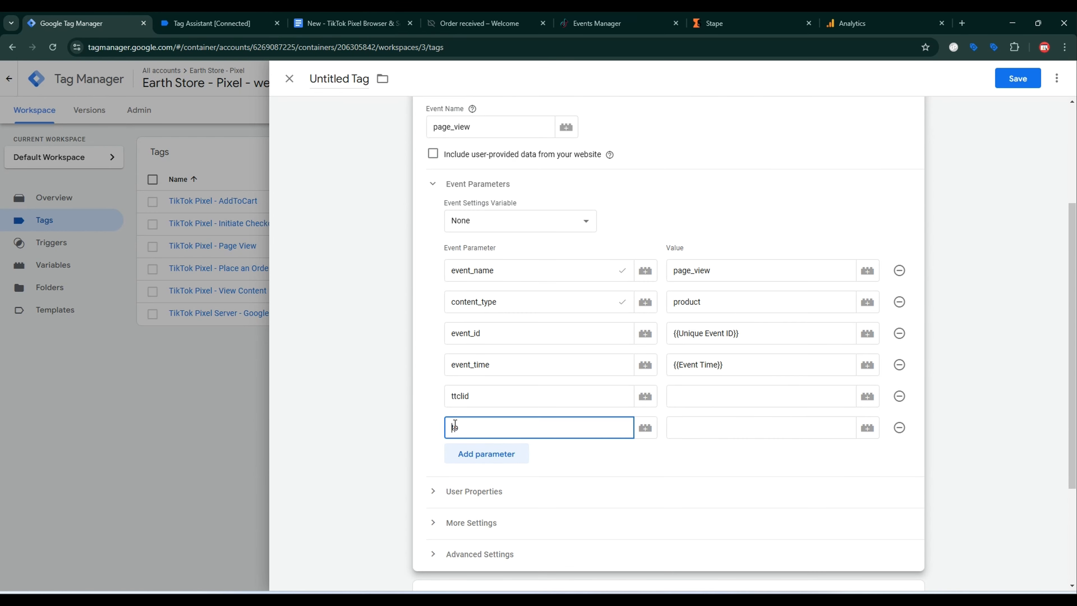
text(ttp)
Create a 1st Party Cookie variable for the ttclid parameter's value, with the cookie name ttclid from the setup document.
click(738, 396)
click(867, 395)
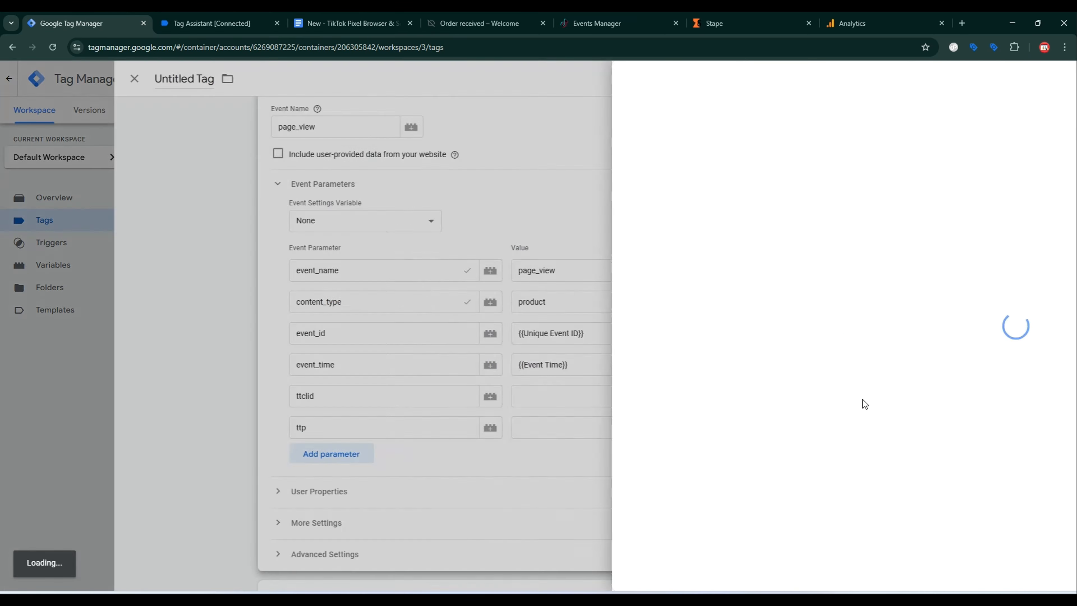
click(1073, 81)
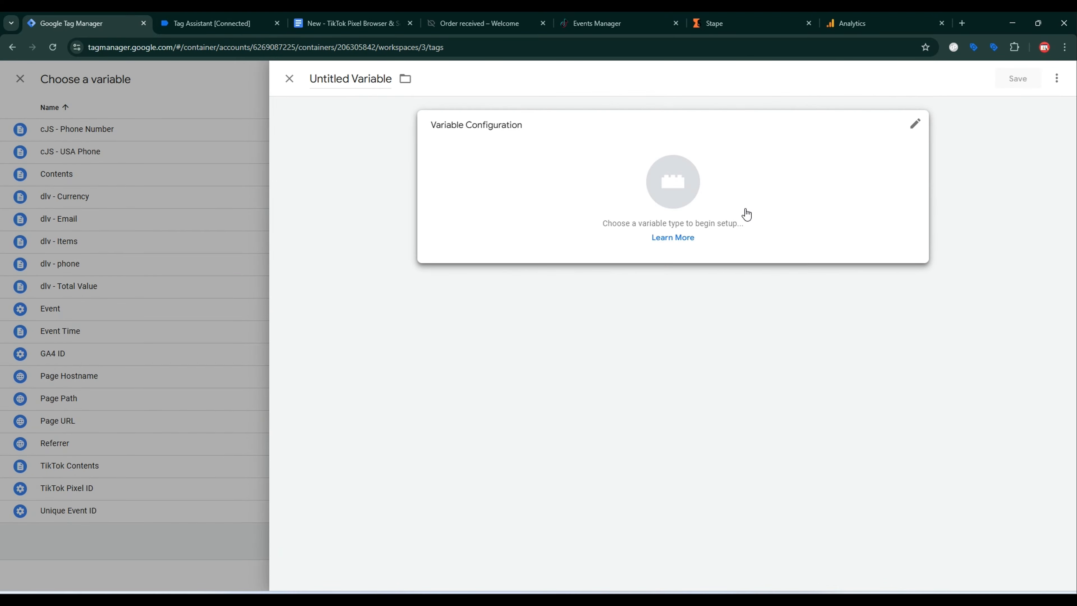
click(745, 212)
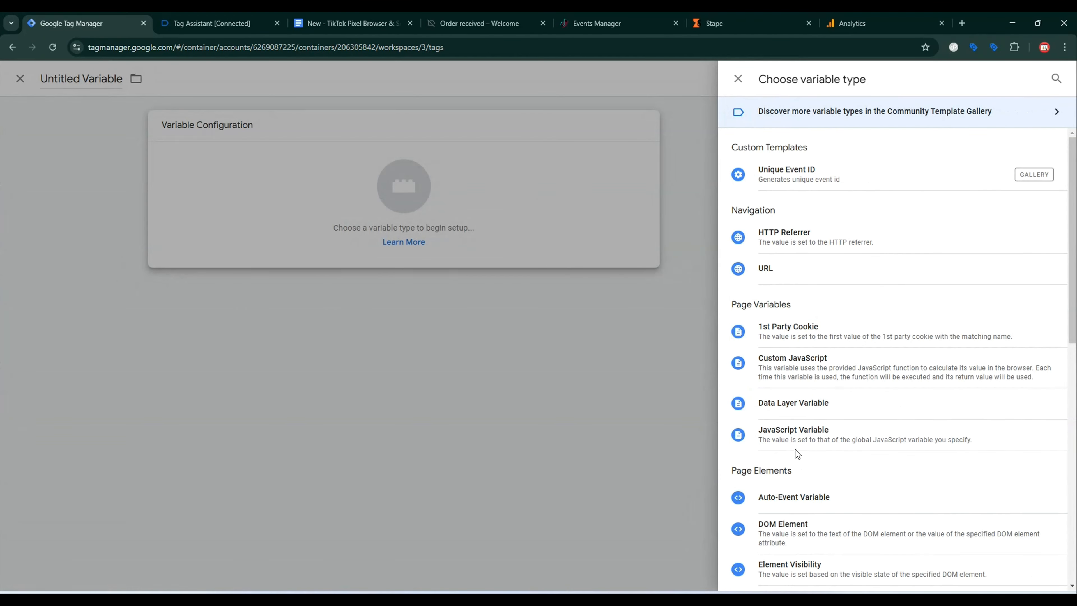
click(792, 331)
click(347, 23)
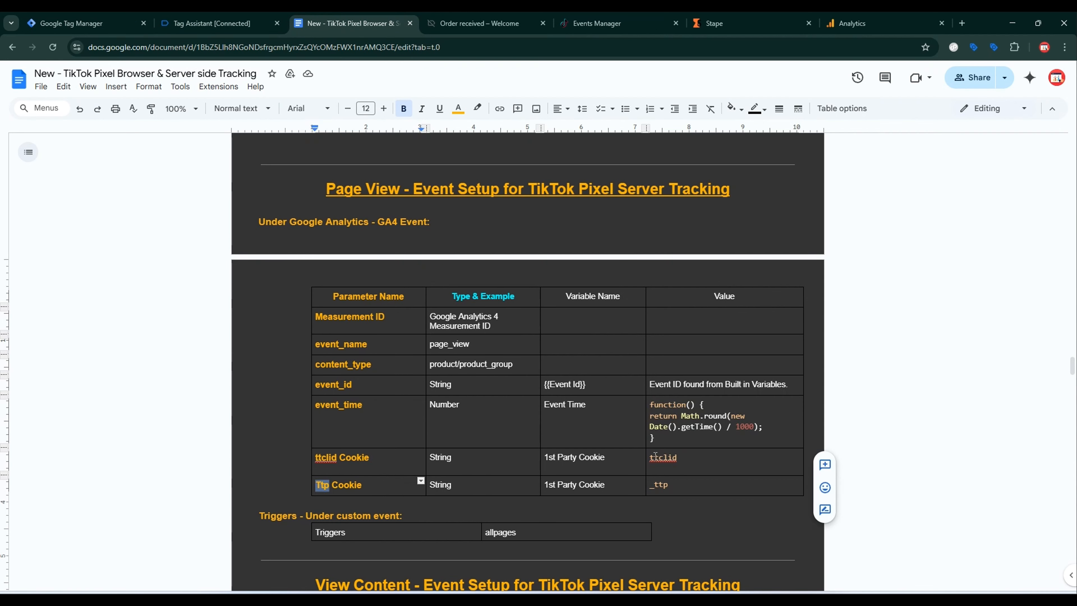
click(121, 17)
click(488, 237)
text(ttclid)
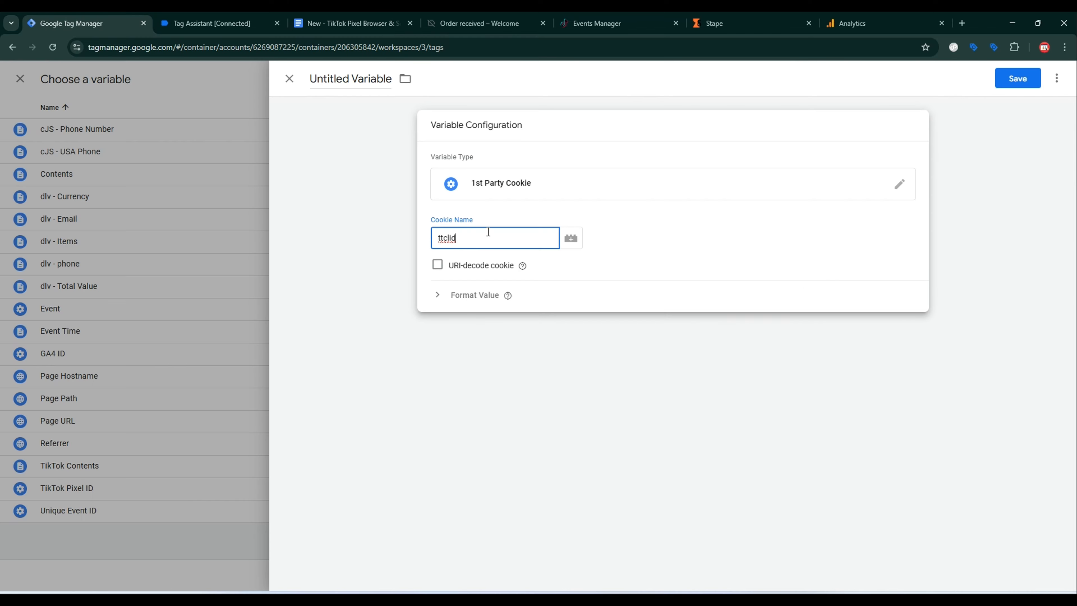
Name the cookie variable ttclid Cookie, copied from the setup document, and save it as the ttclid value.
click(316, 19)
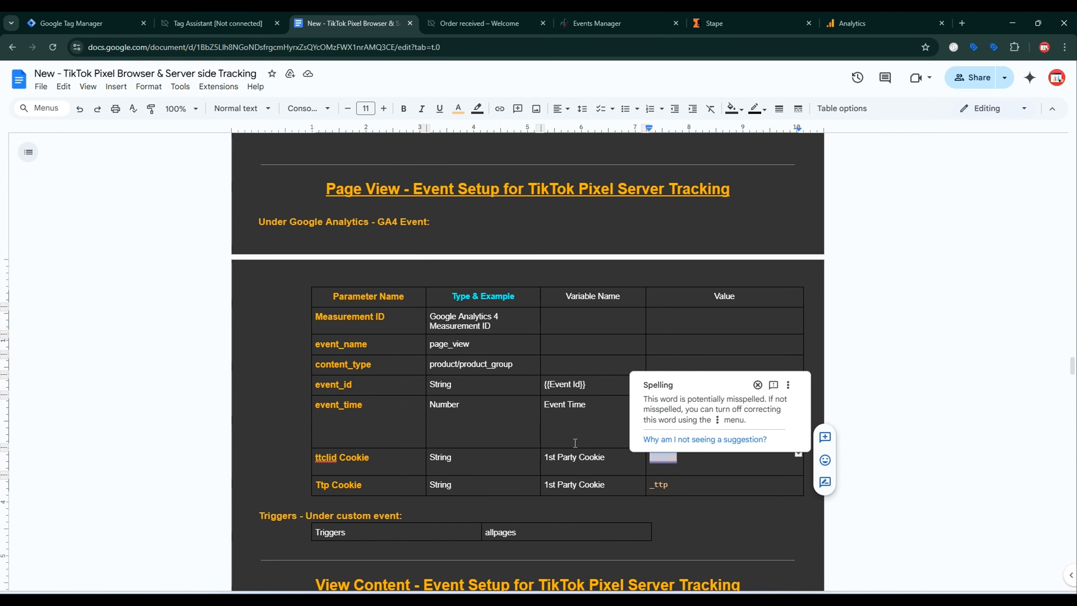
click(580, 455)
drag(371, 458, 308, 459)
key(ctrl+c)
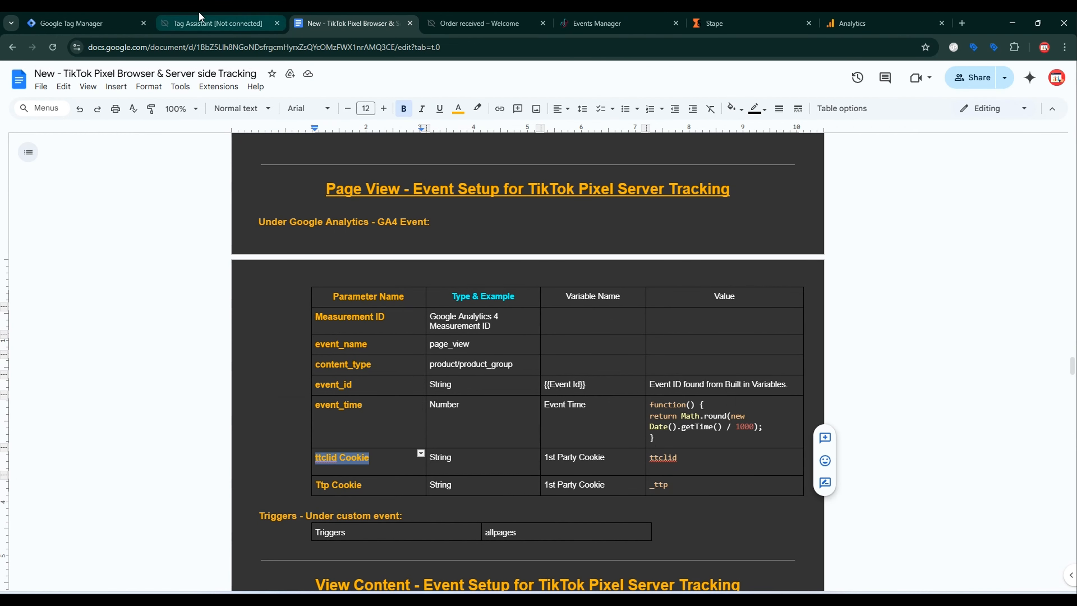
click(202, 17)
click(121, 24)
click(338, 80)
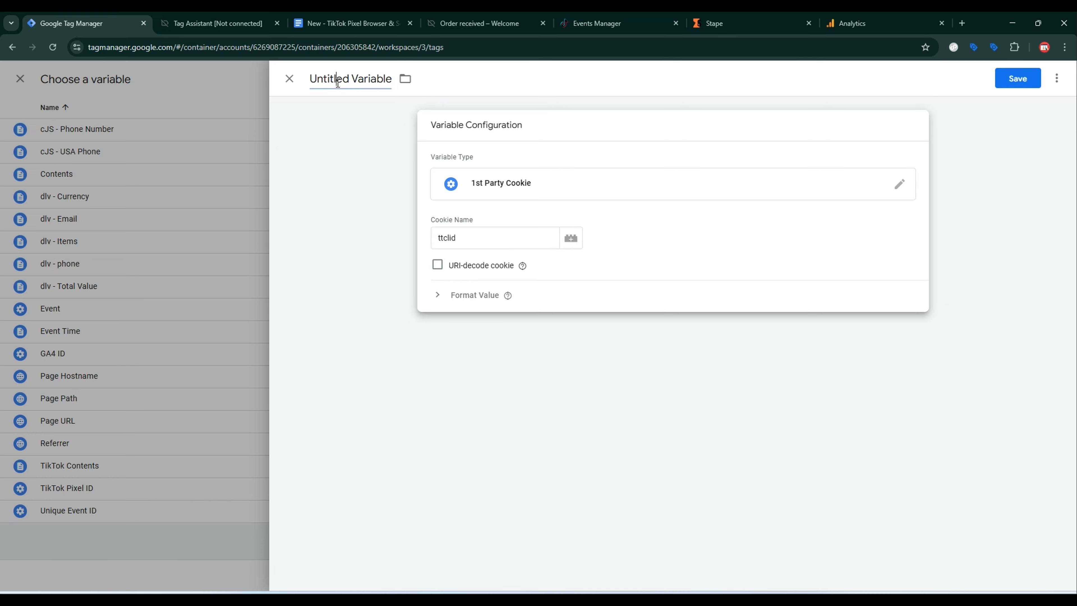
key(ctrl+a)
key(ctrl+v)
click(1018, 79)
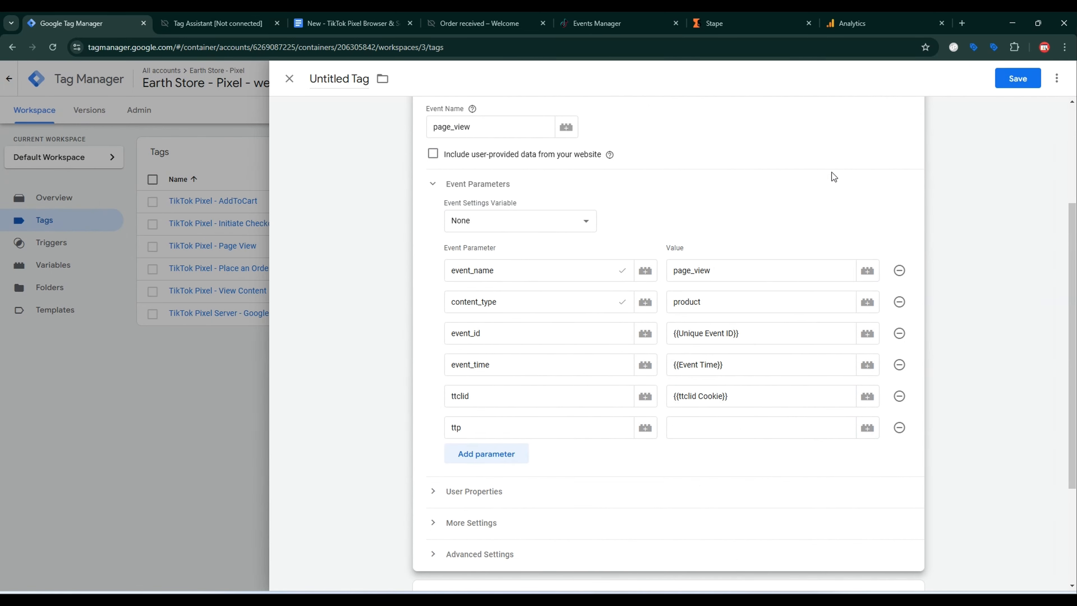
Create a 1st Party Cookie variable for the ttp parameter's value, with the cookie name _ttp copied from the setup document.
click(866, 425)
click(1056, 79)
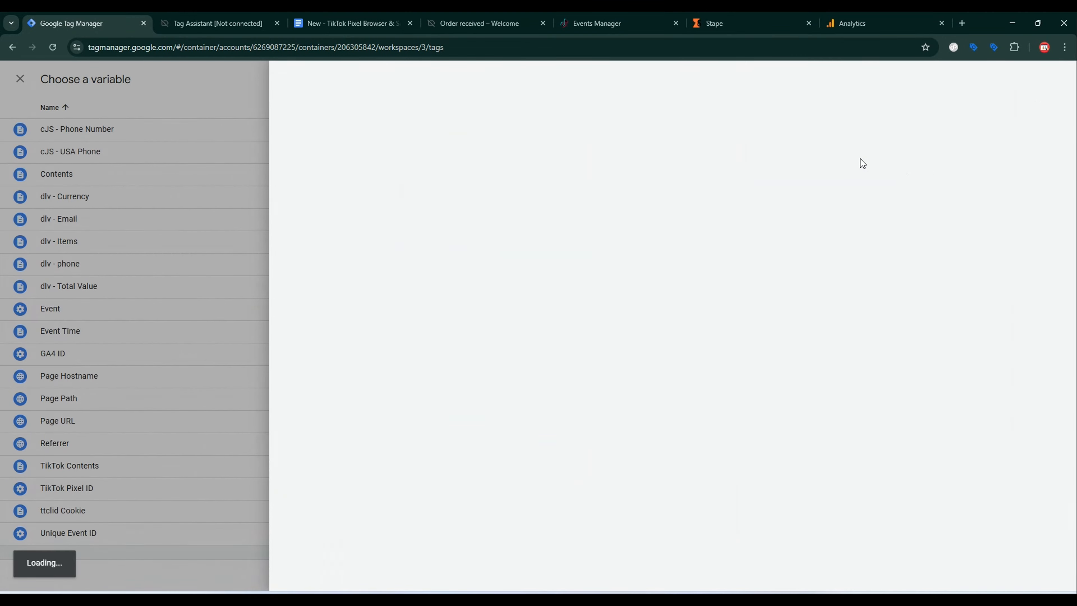
click(834, 154)
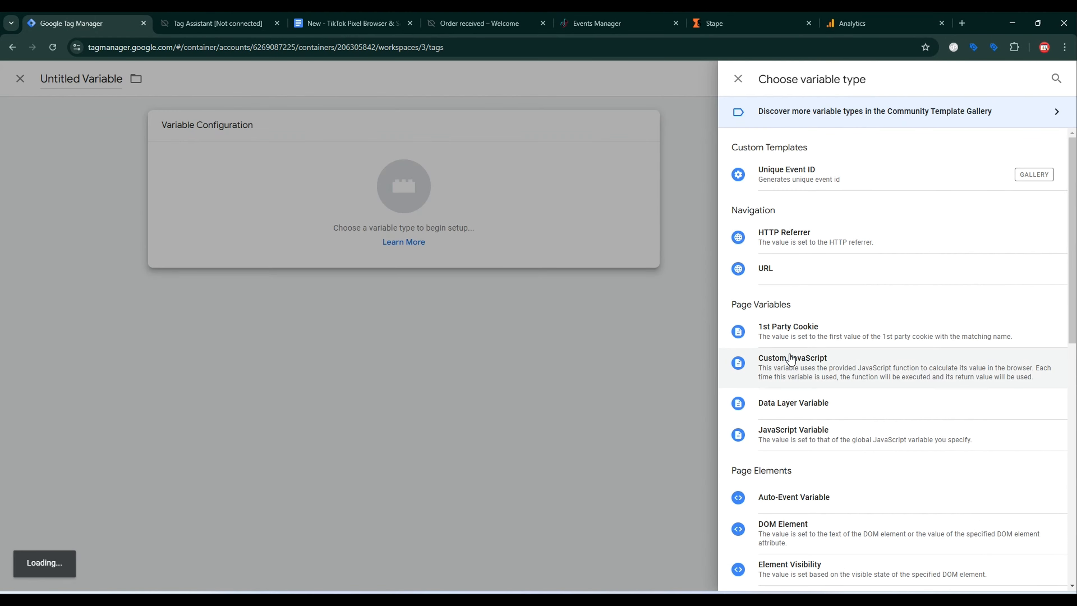
click(799, 331)
click(348, 23)
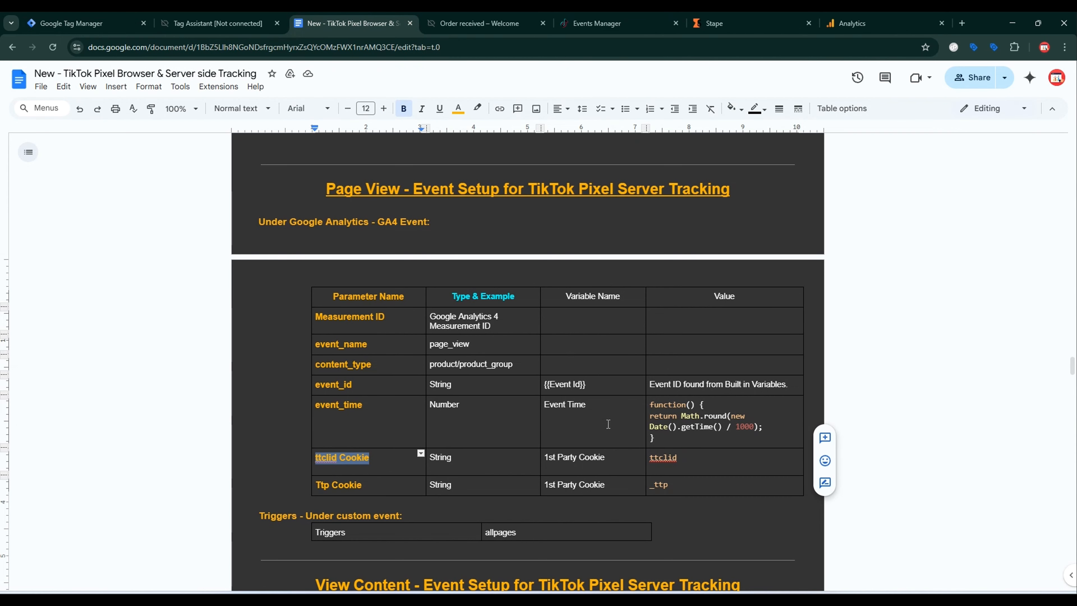
double_click(663, 485)
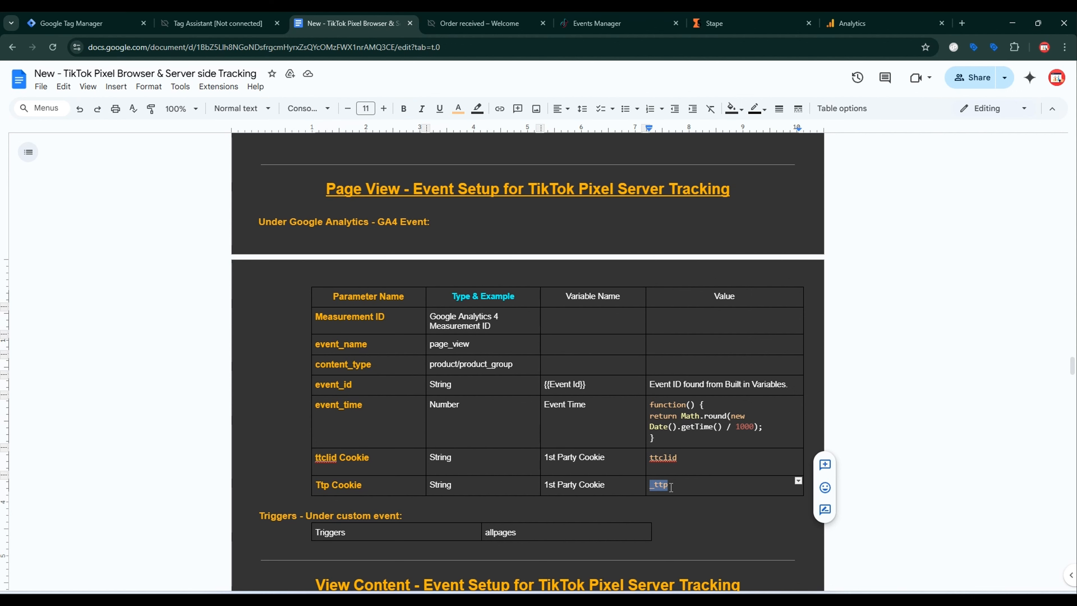
key(ctrl+1)
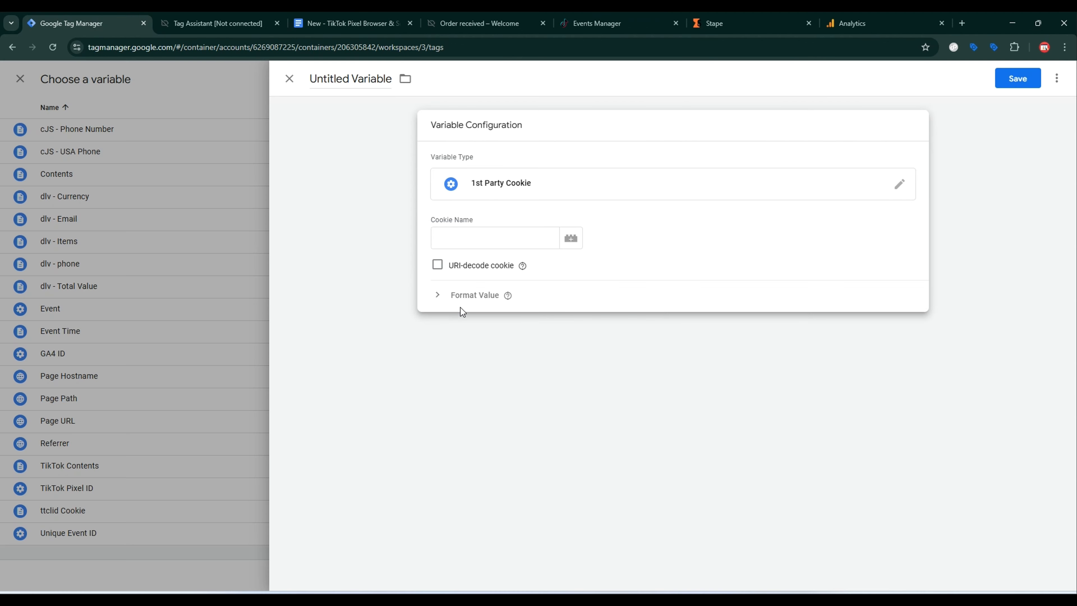
click(479, 231)
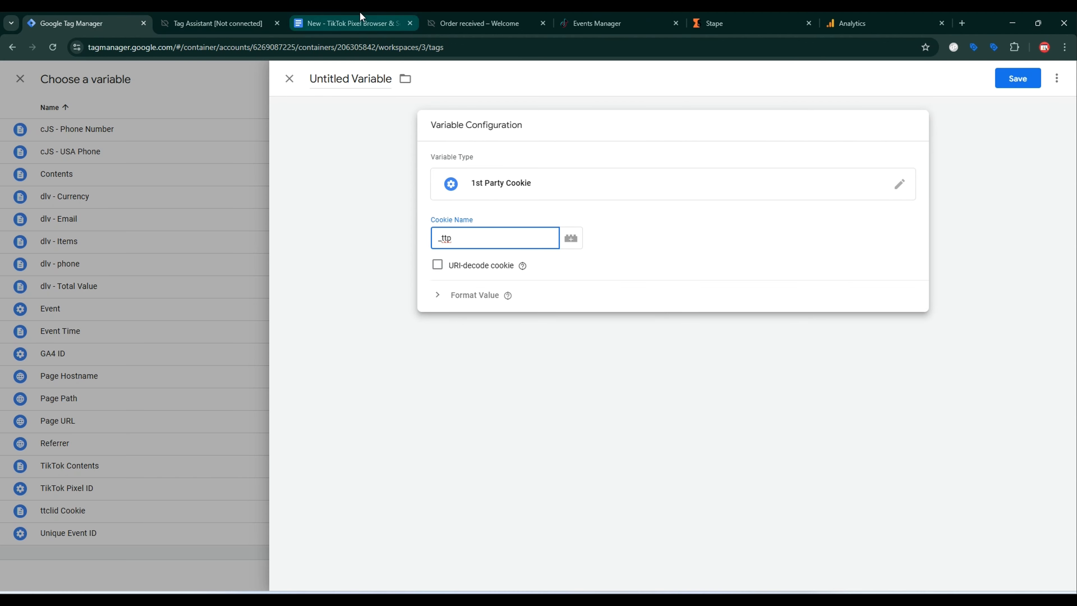
Name the cookie variable Ttp Cookie, copied from the setup document, and save it as the ttp value.
click(313, 19)
drag(383, 483, 314, 484)
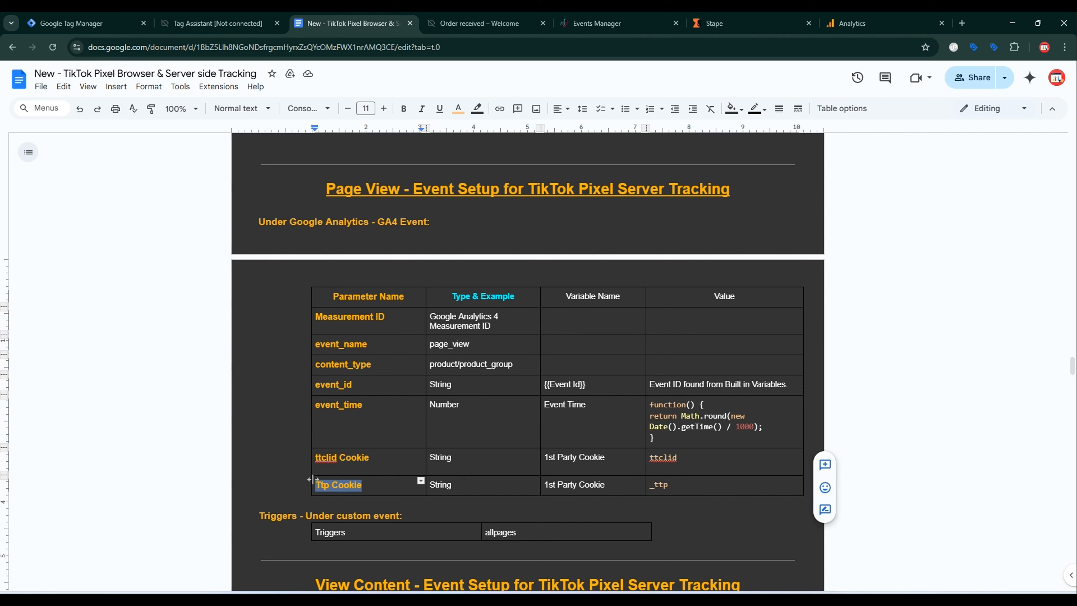
click(61, 17)
click(1013, 87)
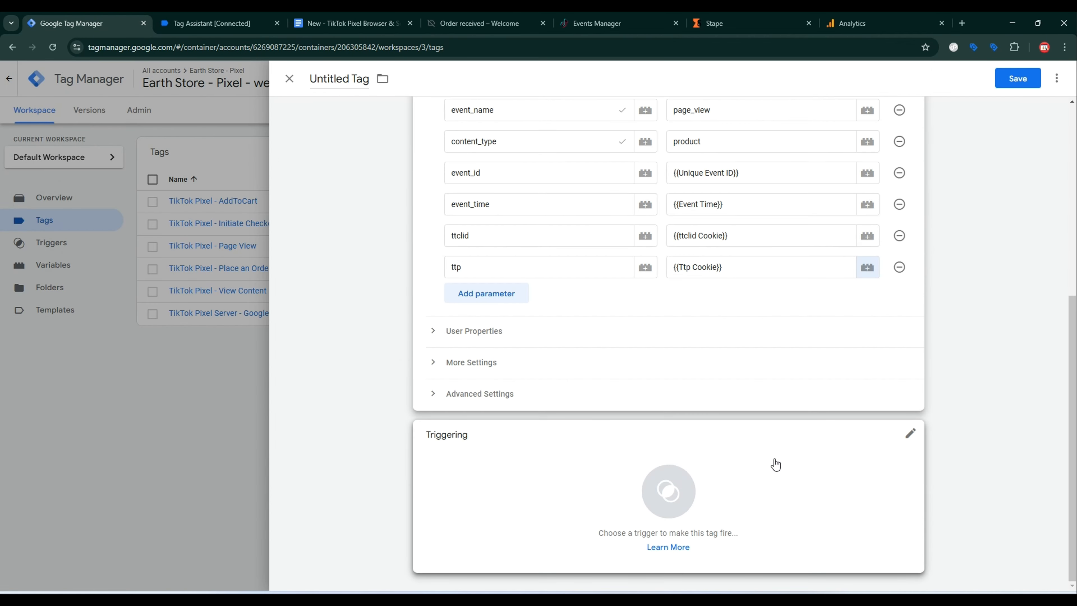
Set the page_view tag to fire on the All Pages trigger.
click(777, 459)
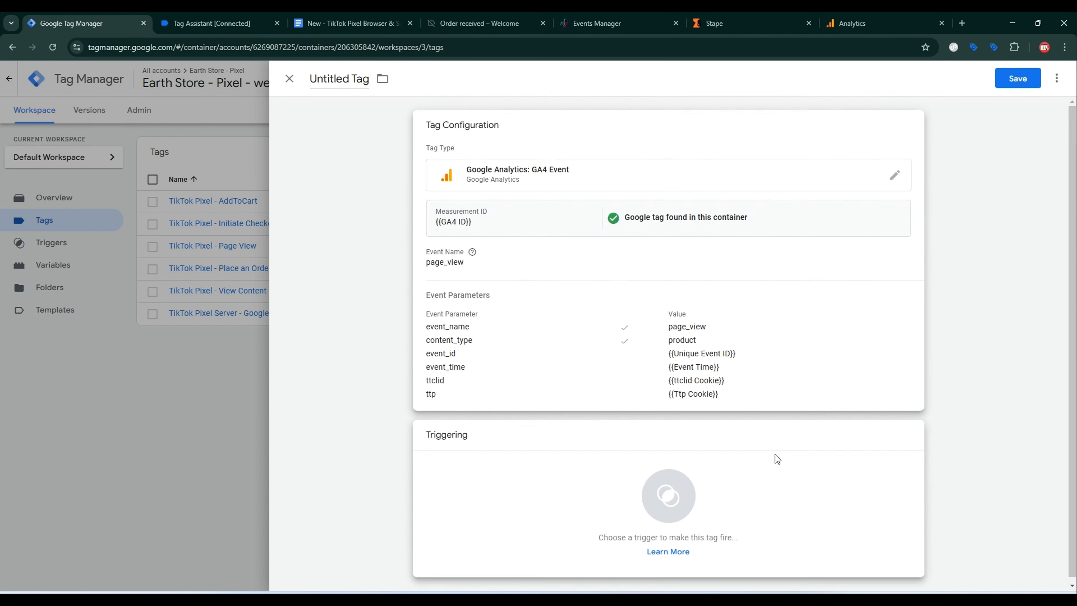
click(775, 455)
click(396, 149)
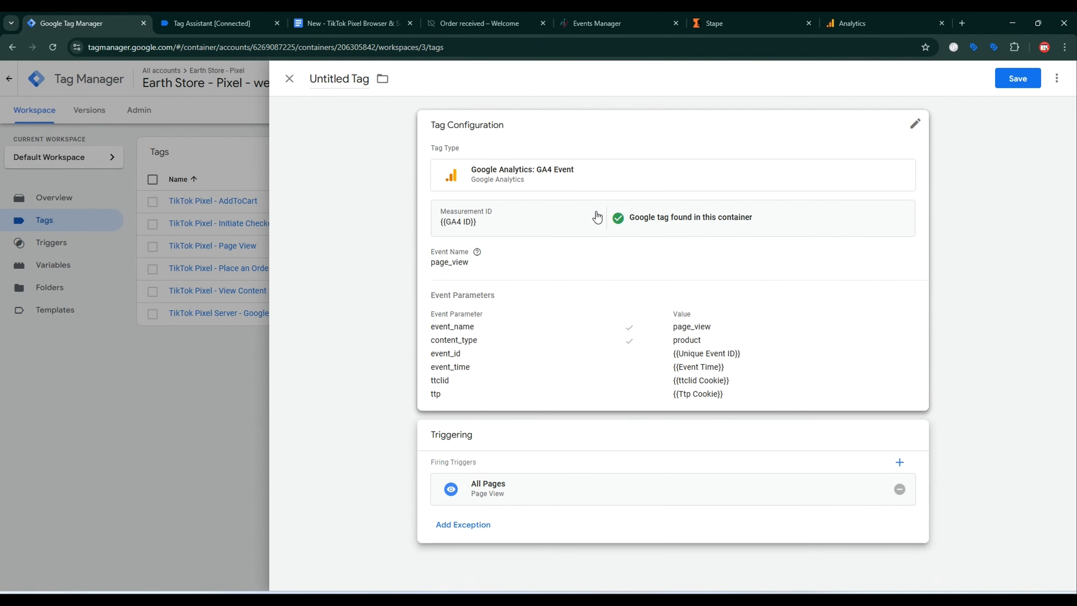
Save the new GA4 event tag under the name TikTok Pixel Server - Page View.
click(1013, 76)
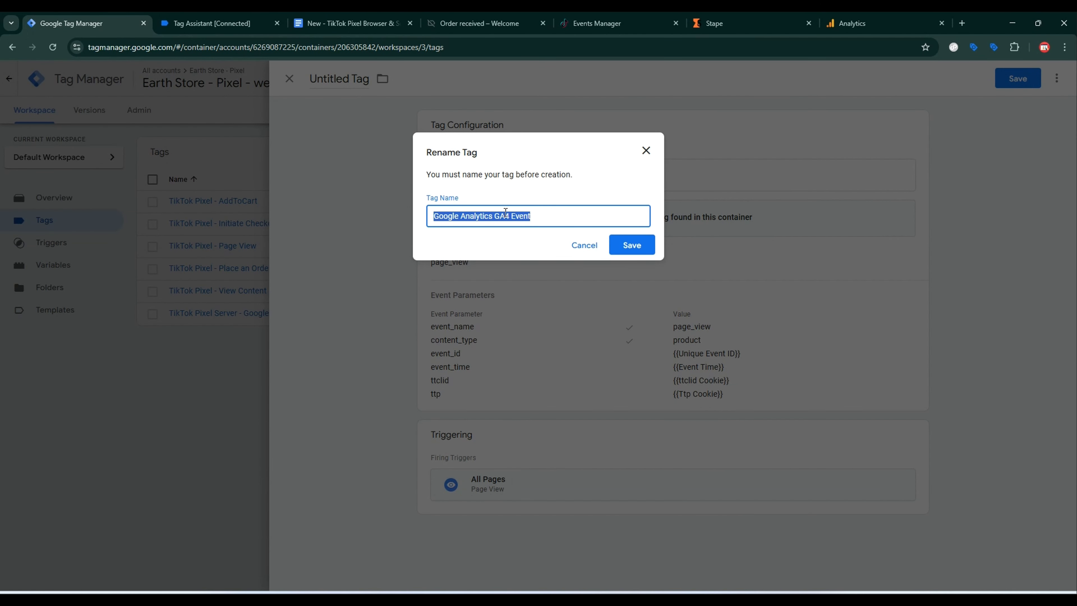
text(TikTok Pixel Server - Page View)
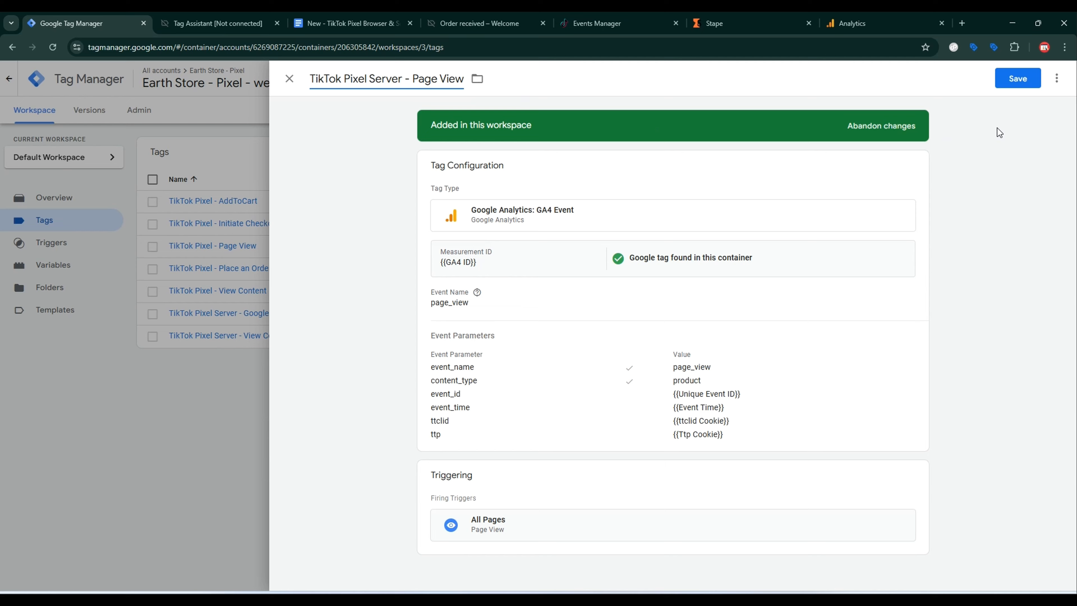
click(1016, 81)
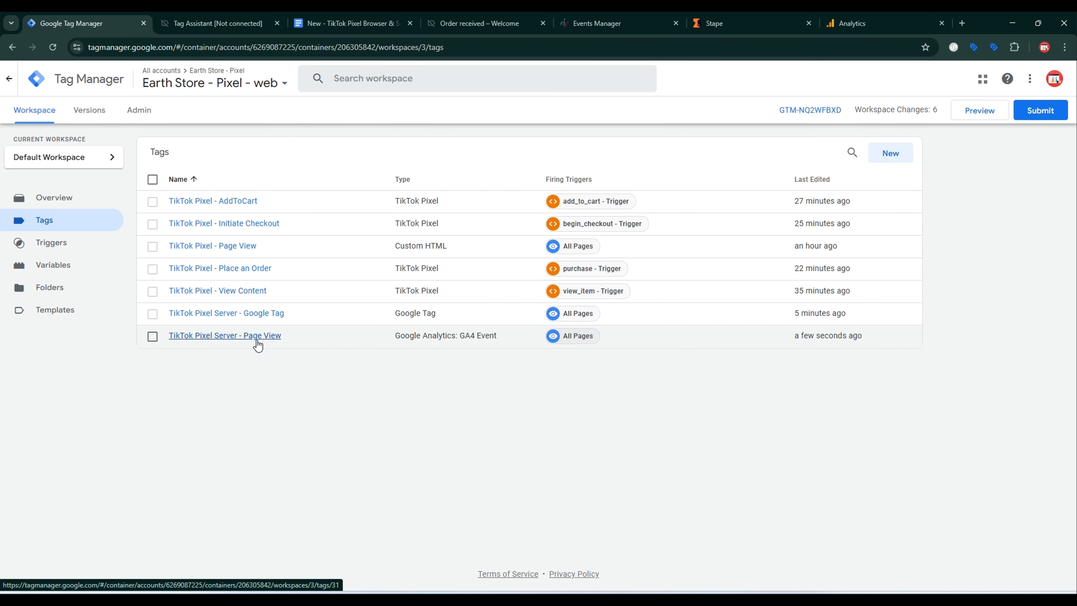
Duplicate the TikTok Pixel Server - Page View tag and name the copy TikTok Pixel Server - View Content.
click(257, 339)
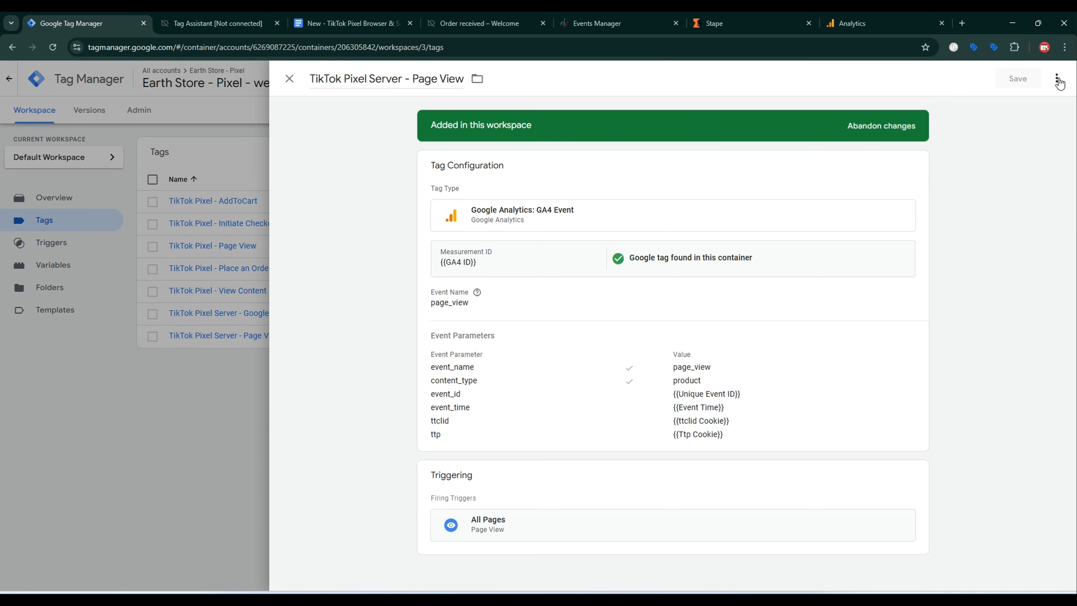
click(1059, 83)
click(1024, 105)
drag(352, 81, 312, 83)
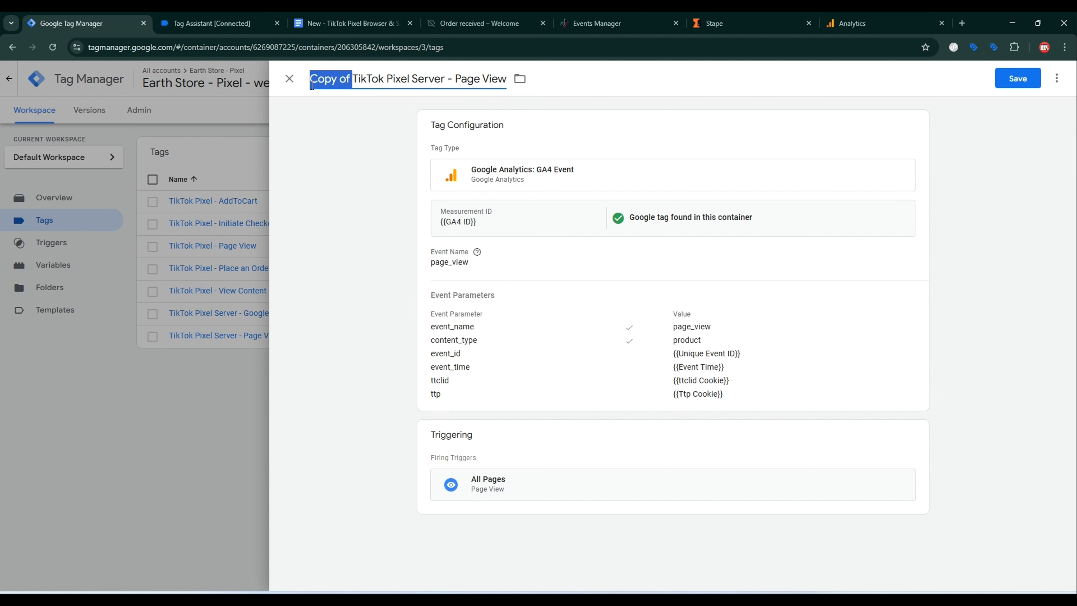
key(BackSpace)
drag(413, 80, 486, 89)
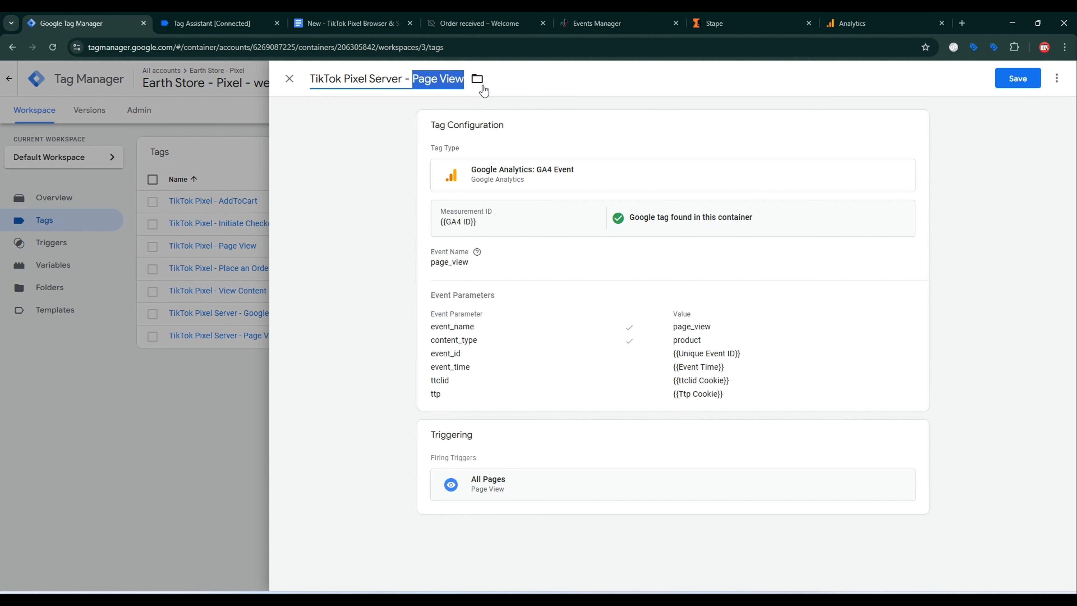
text(View Content)
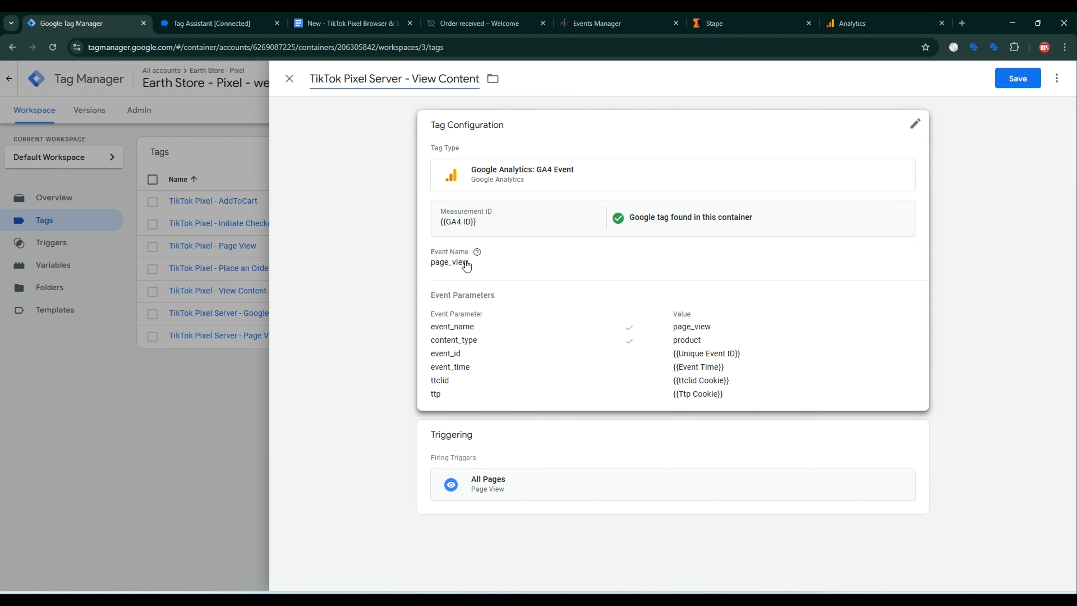
Set the copied tag's event name and its event_name parameter value to view_item, copied from the document's View Content table.
click(466, 265)
click(357, 21)
scroll(479, 296, up, 3)
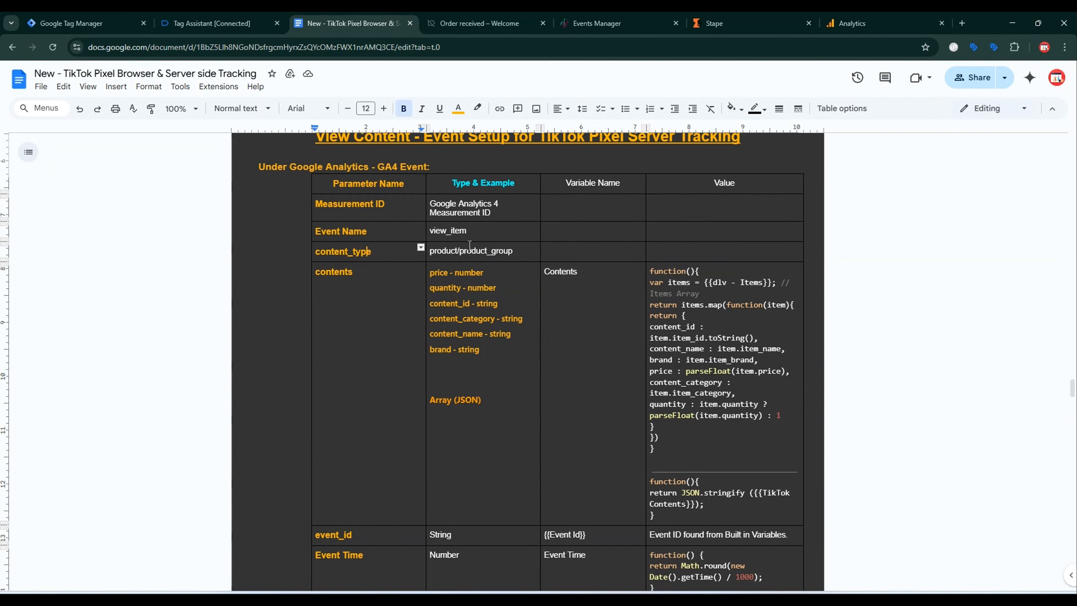
double_click(454, 231)
key(ctrl+c)
key(ctrl+1)
double_click(453, 297)
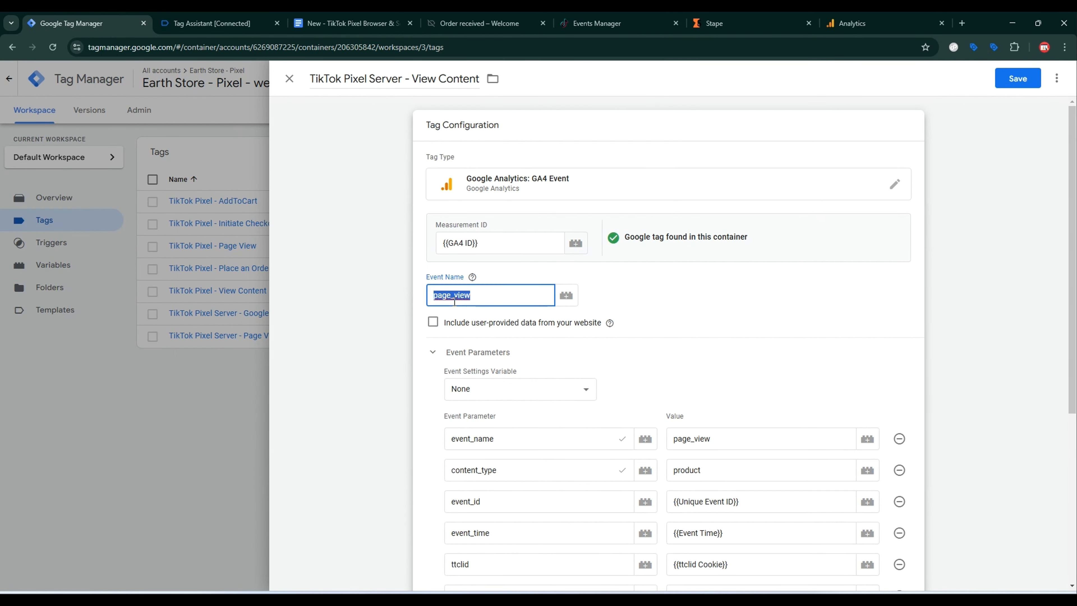
key(ctrl+v)
double_click(691, 438)
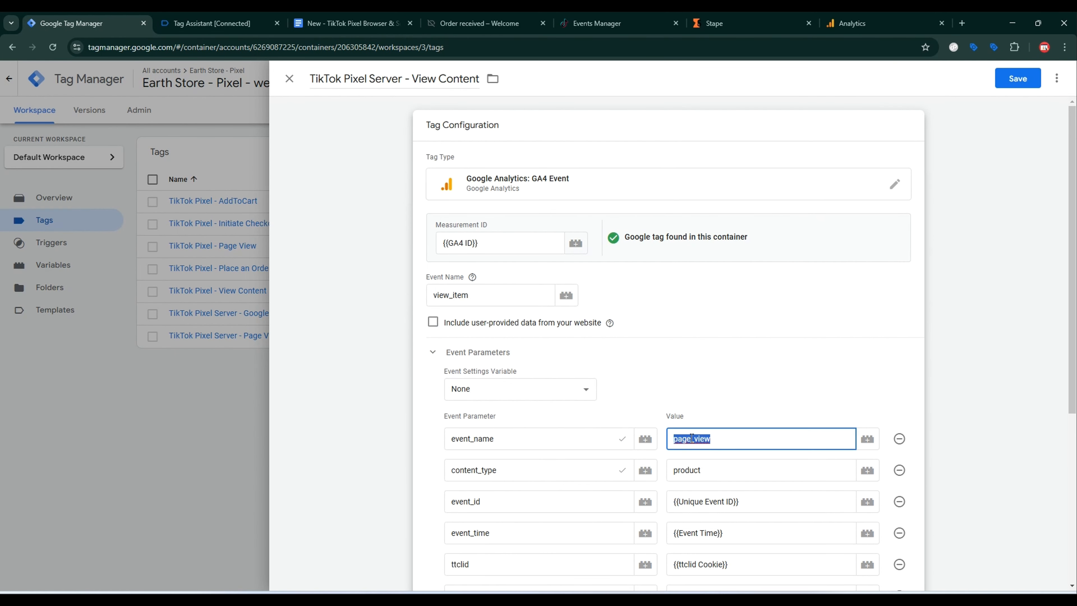
key(ctrl+v)
Add four empty event parameter rows below ttp in the View Content tag.
scroll(695, 396, down, 5)
click(487, 397)
click(488, 429)
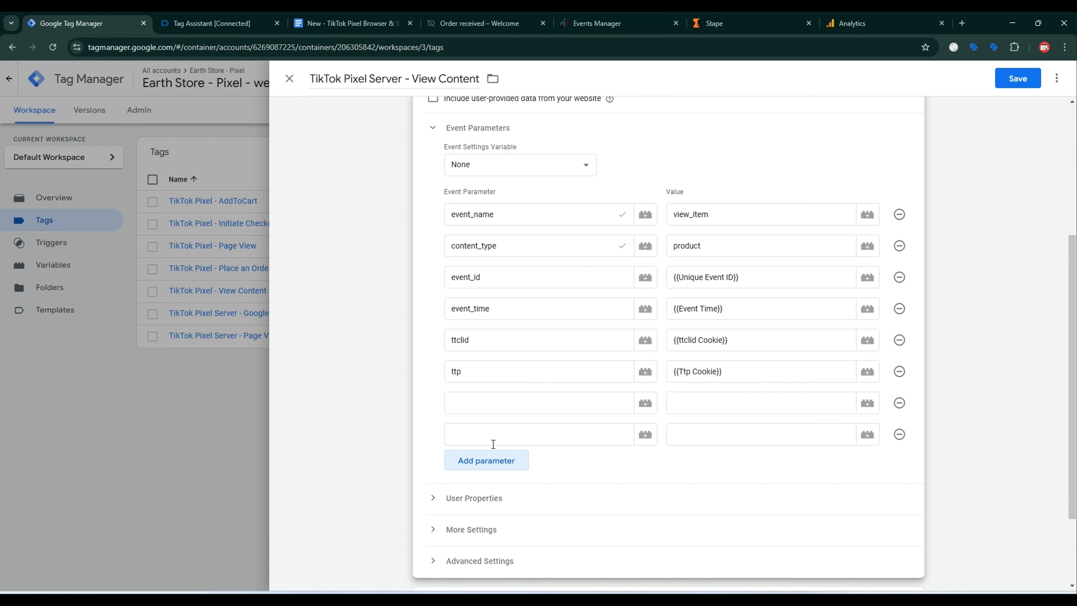
click(492, 460)
click(489, 492)
Fill the first empty parameter row with contents from the setup document and assign it the Contents variable.
key(ctrl+3)
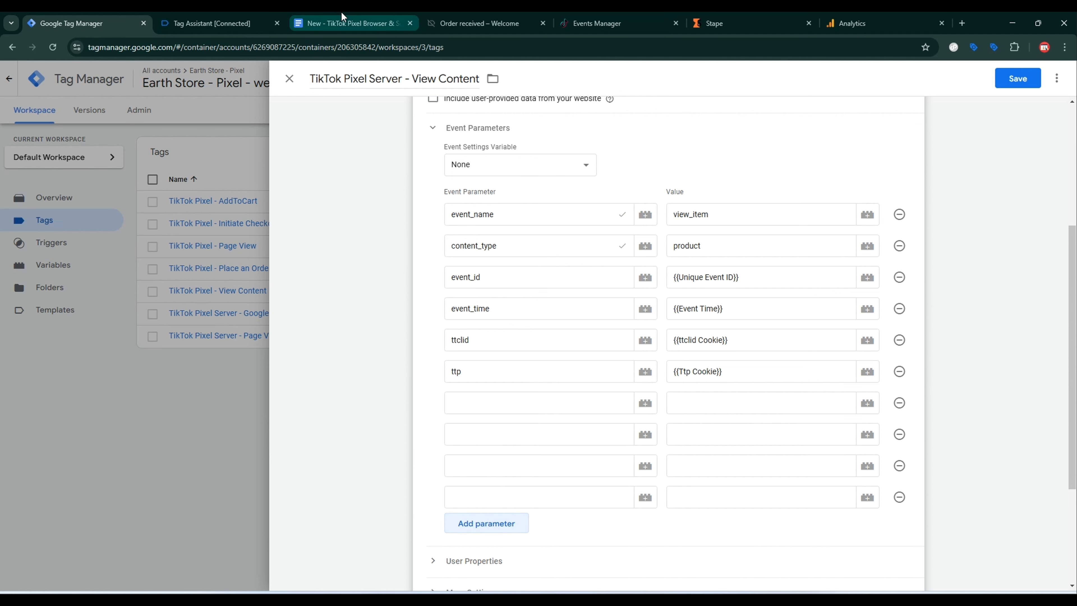
double_click(329, 272)
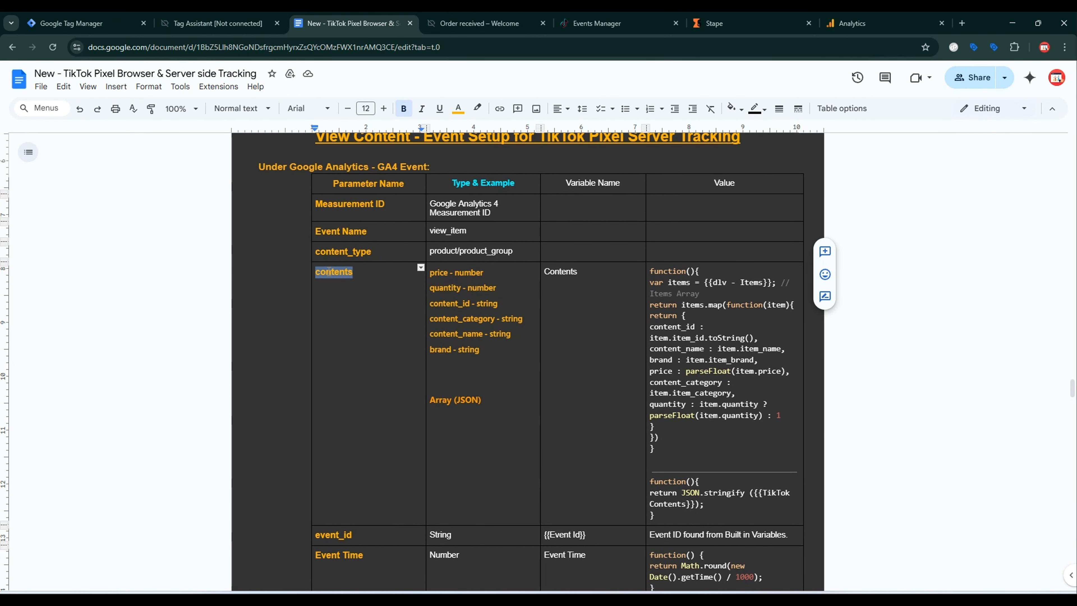
click(102, 17)
click(462, 397)
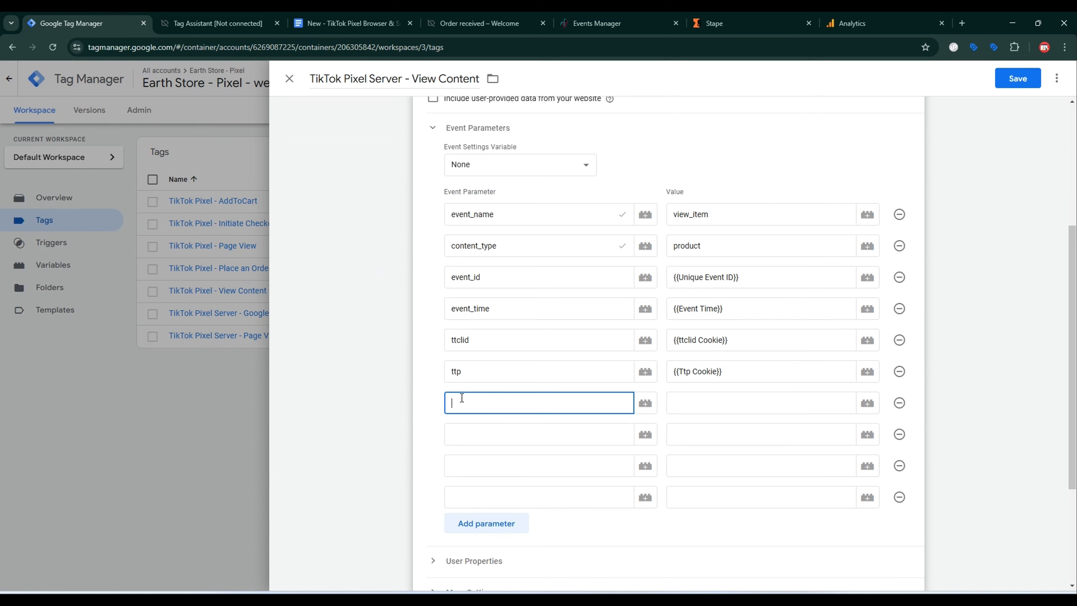
click(719, 400)
click(867, 402)
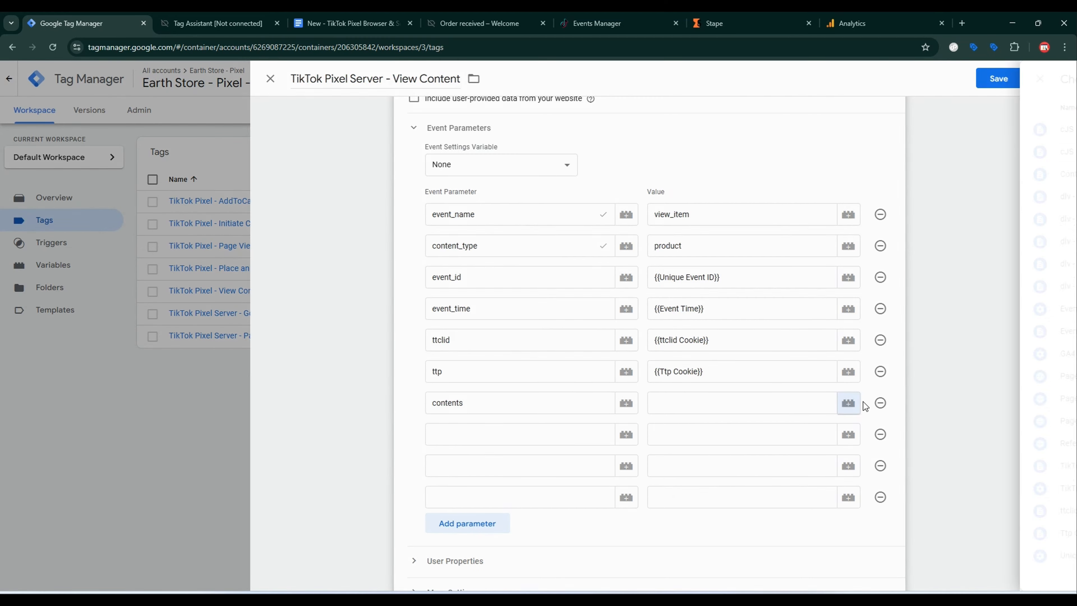
click(370, 179)
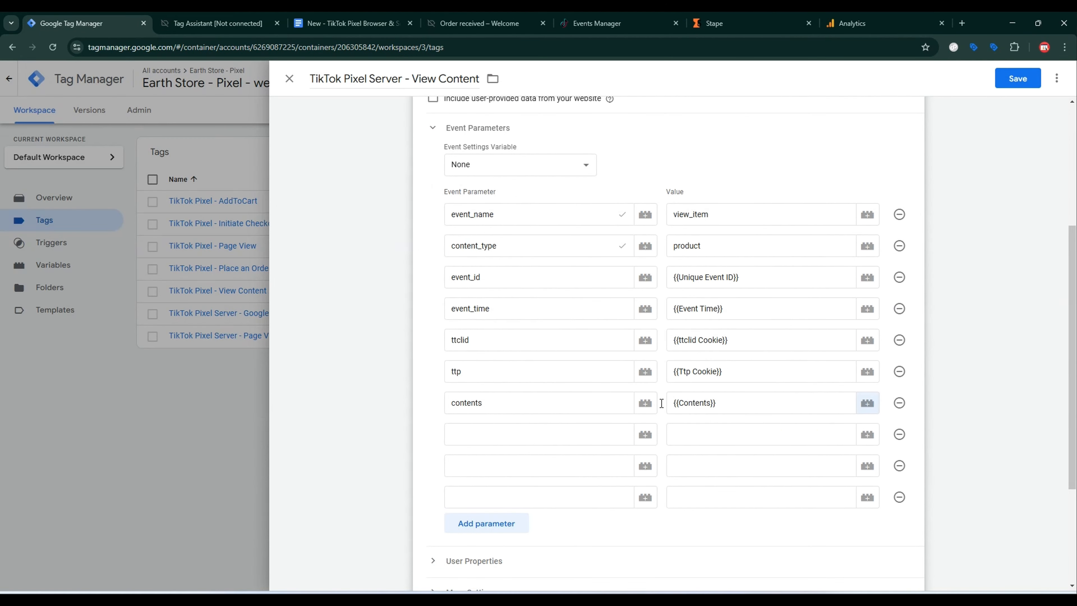
Copy the parameter name value from the document's View Content table into the row below contents.
click(348, 23)
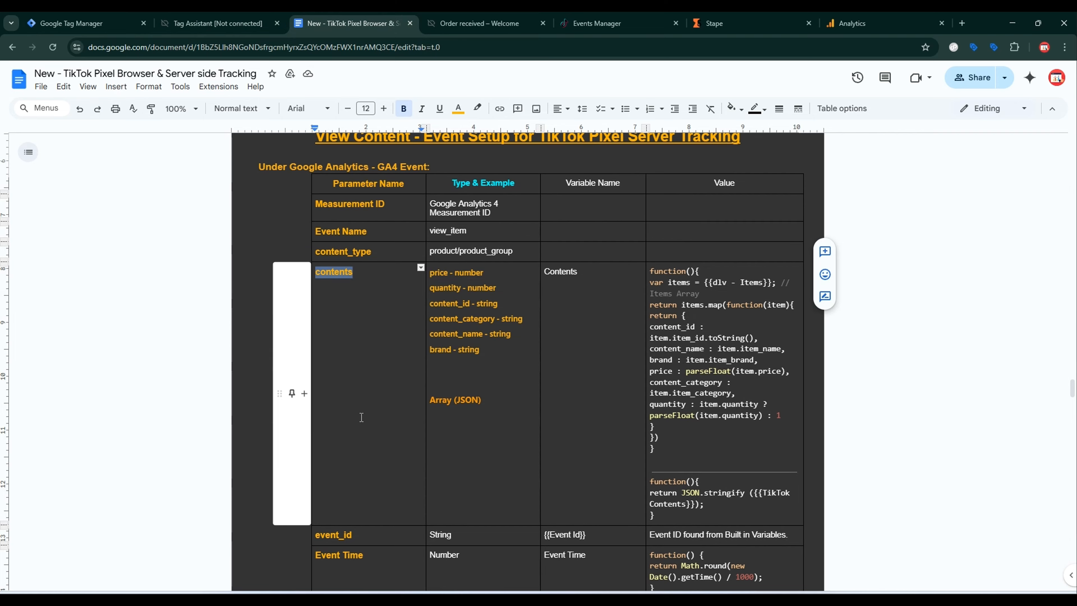
scroll(363, 408, down, 4)
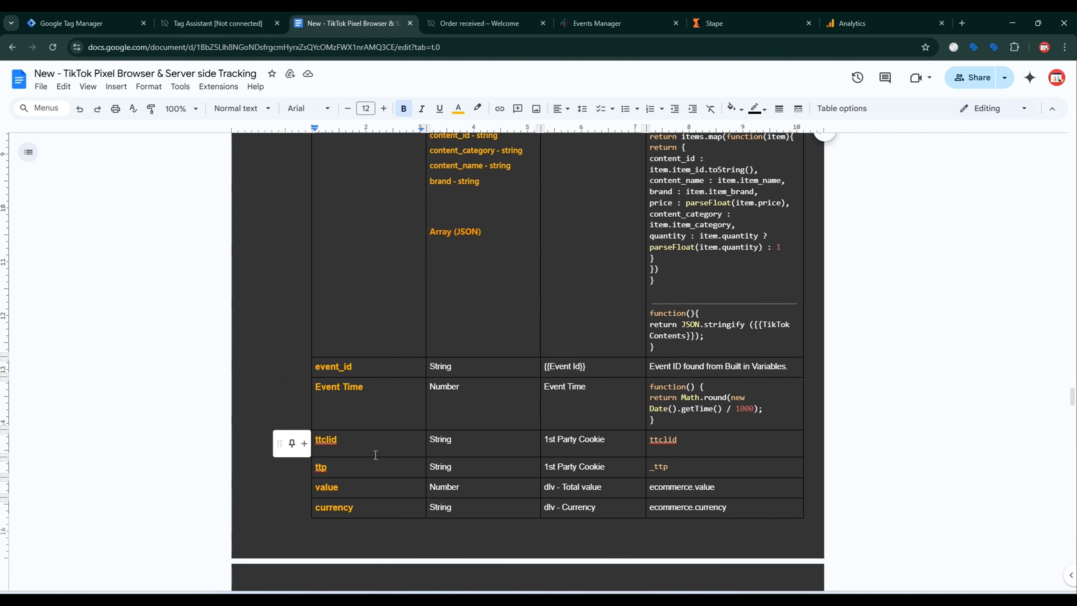
scroll(375, 454, down, 3)
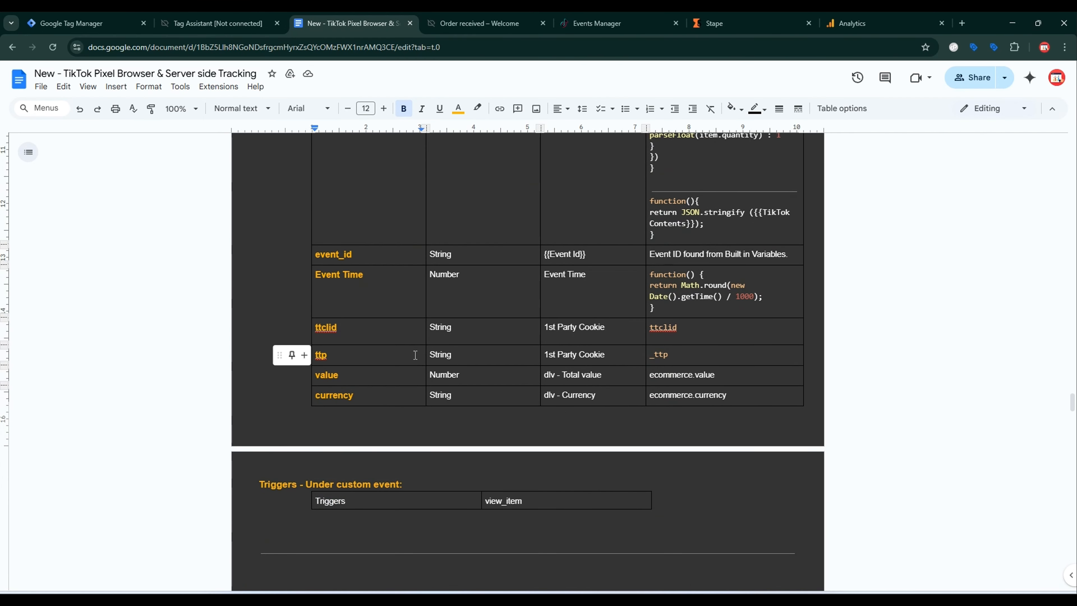
double_click(335, 375)
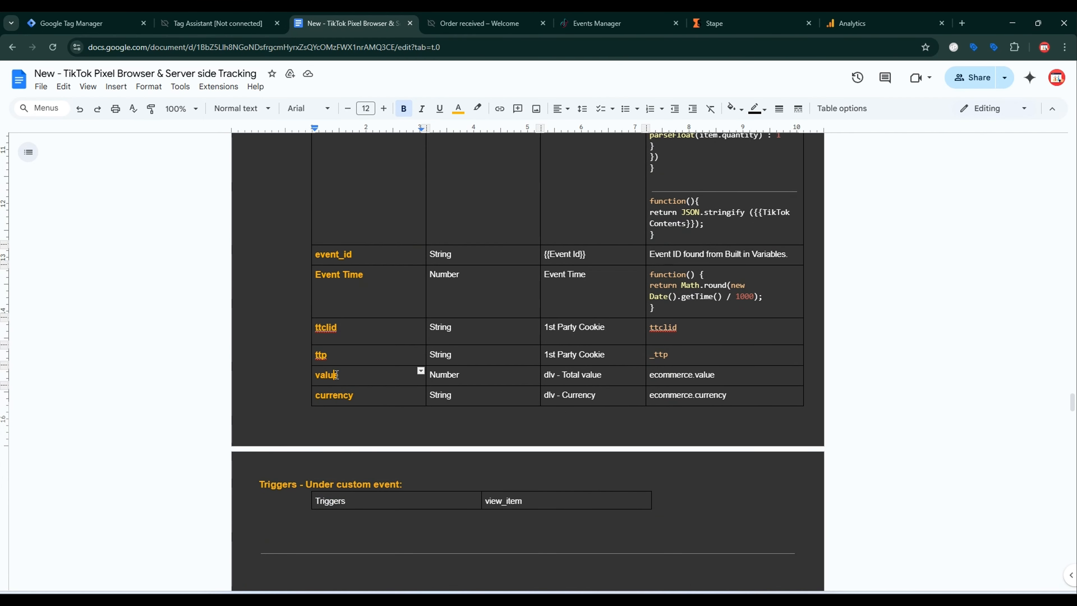
click(134, 18)
click(476, 437)
Copy the parameter name currency from the setup document into the following row and remove the spare empty row.
click(342, 25)
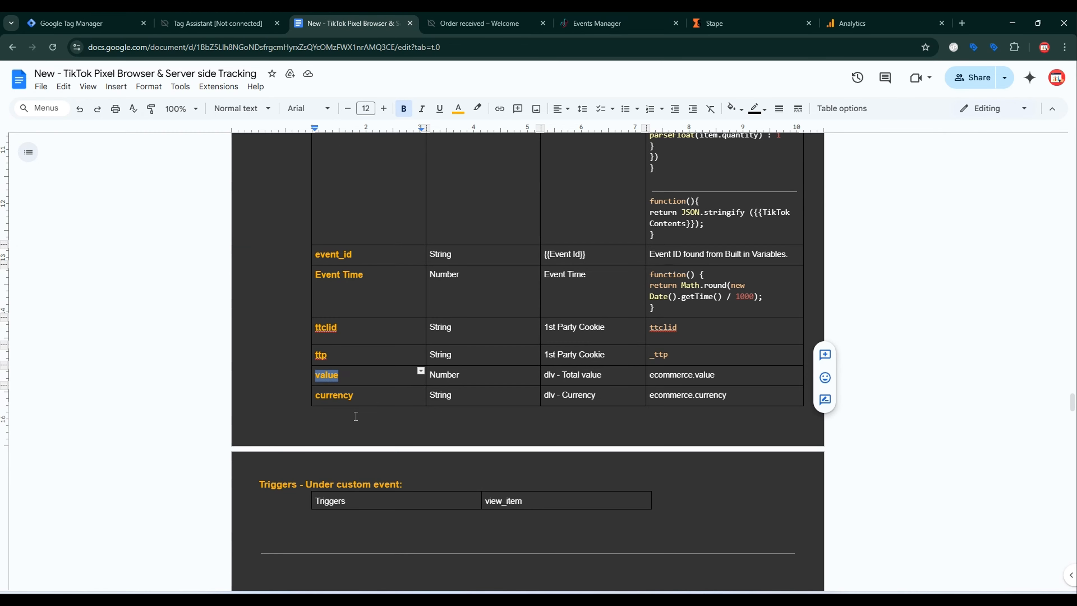
double_click(345, 397)
click(123, 18)
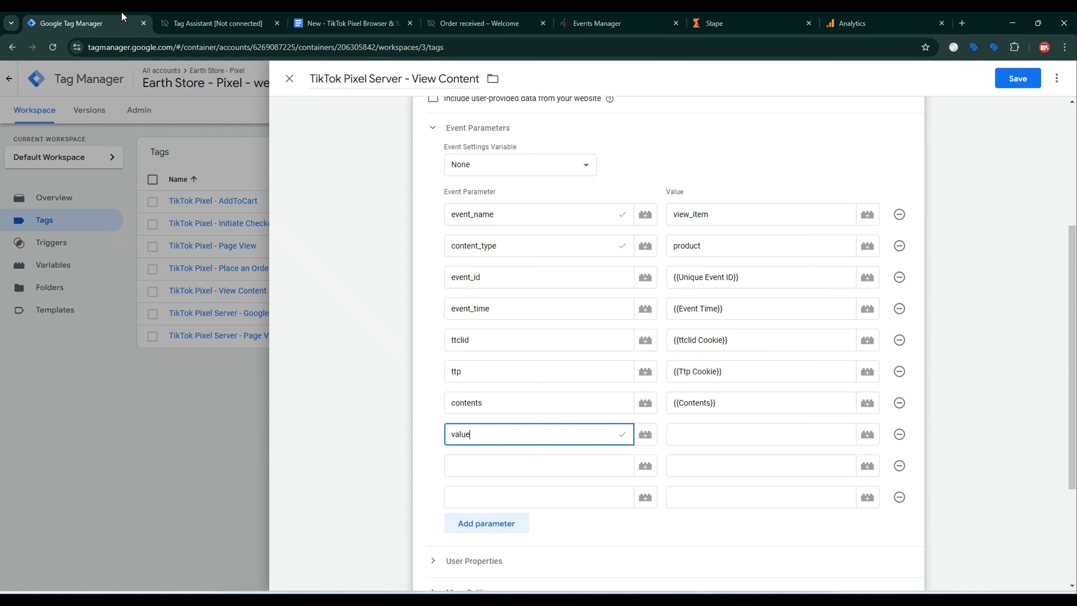
click(478, 462)
key(ctrl+v)
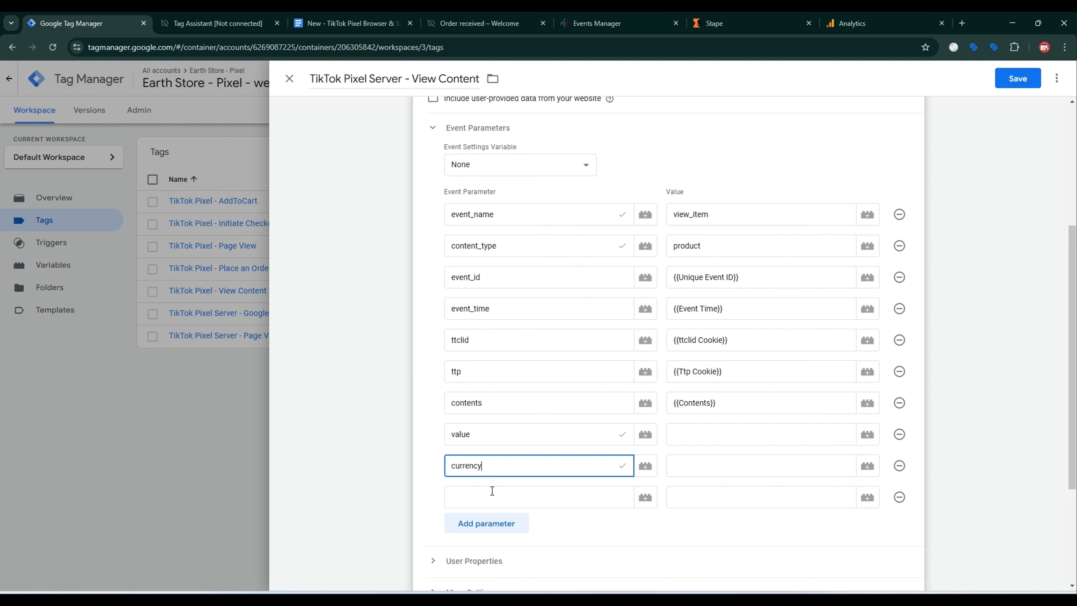
click(900, 497)
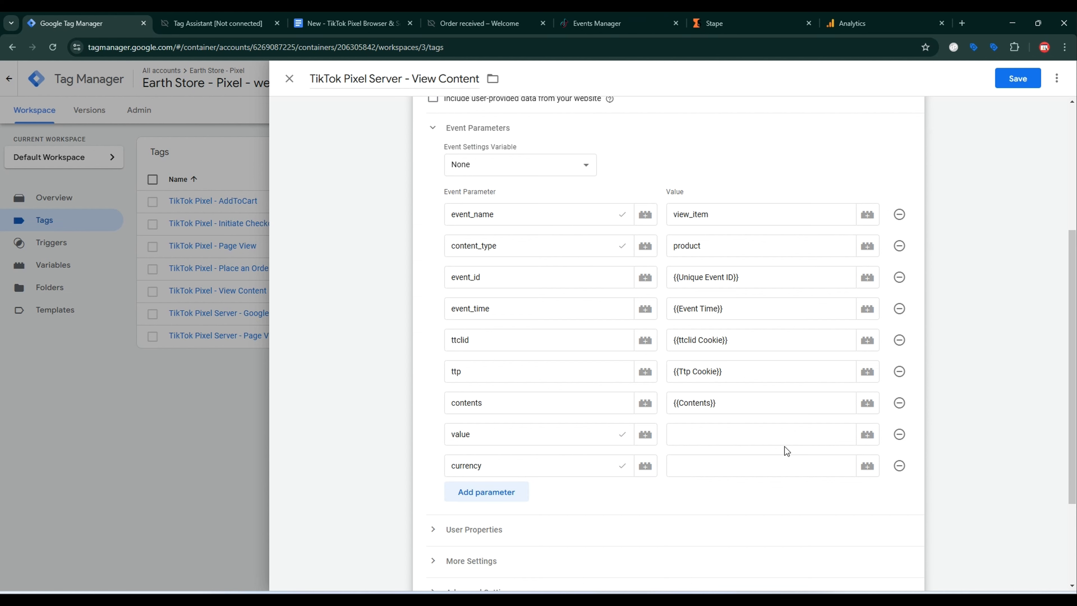
Assign the dlv - Total Value variable to the value parameter and dlv - Currency to the currency parameter.
click(773, 433)
click(867, 434)
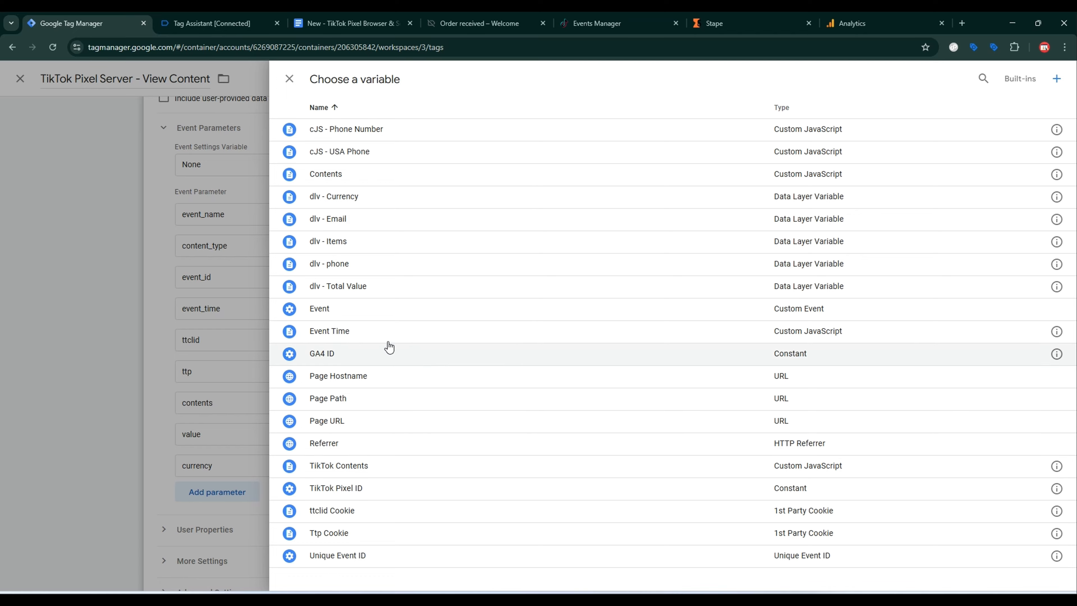
click(351, 285)
click(781, 465)
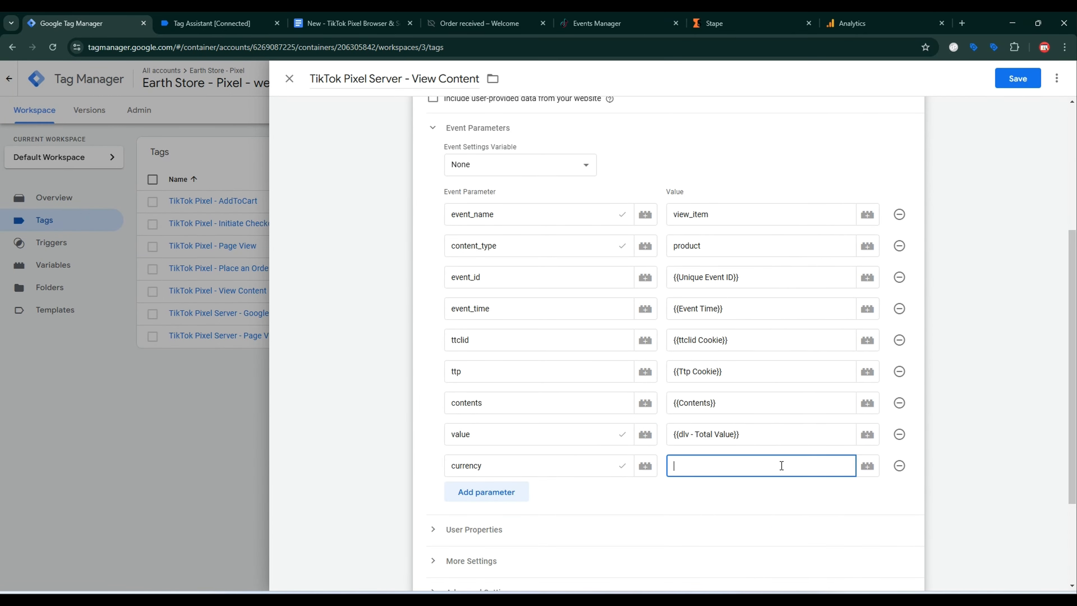
click(860, 467)
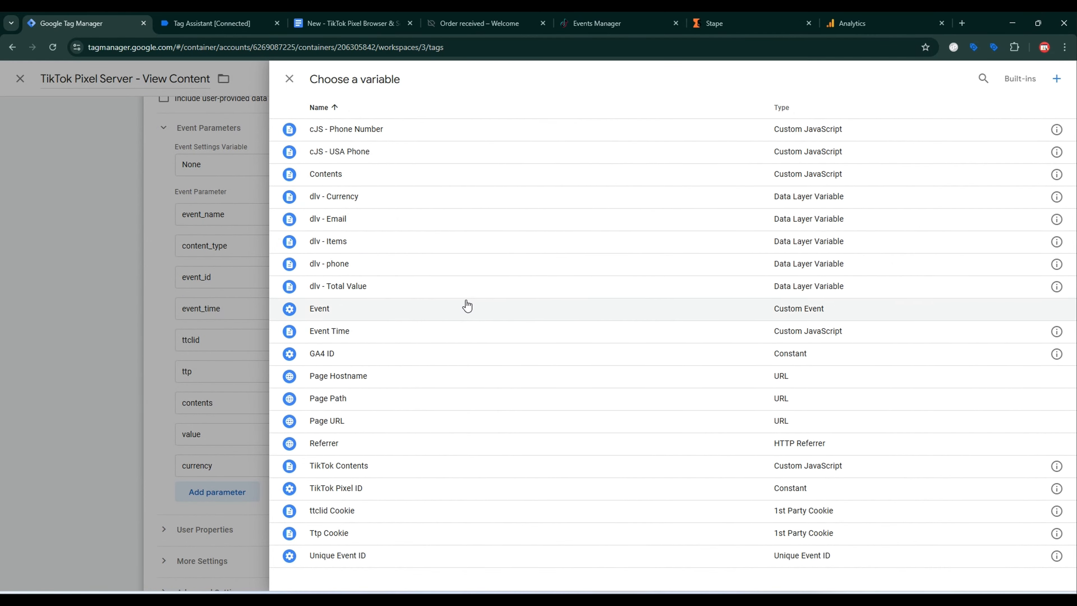
click(369, 204)
Replace the View Content tag's All Pages trigger with view_item - Trigger and save the tag.
scroll(452, 256, down, 3)
click(907, 488)
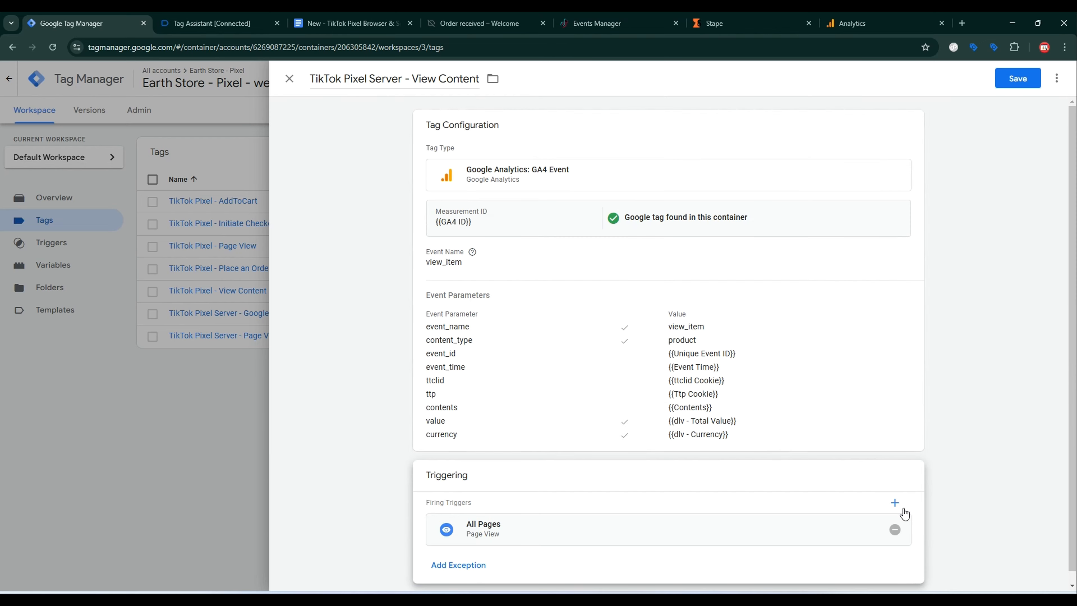
click(894, 529)
click(858, 533)
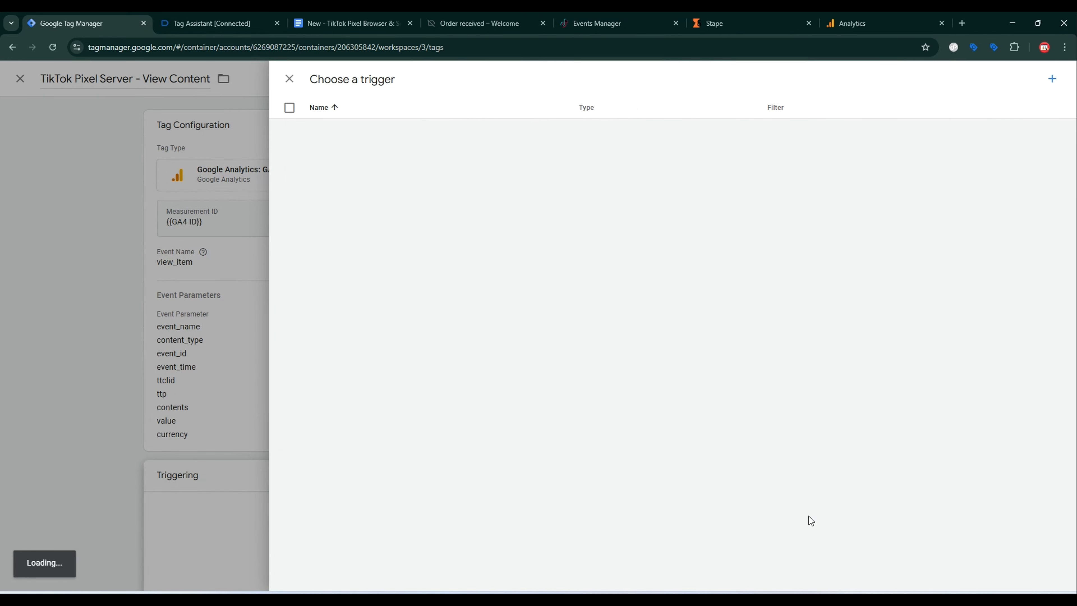
click(350, 263)
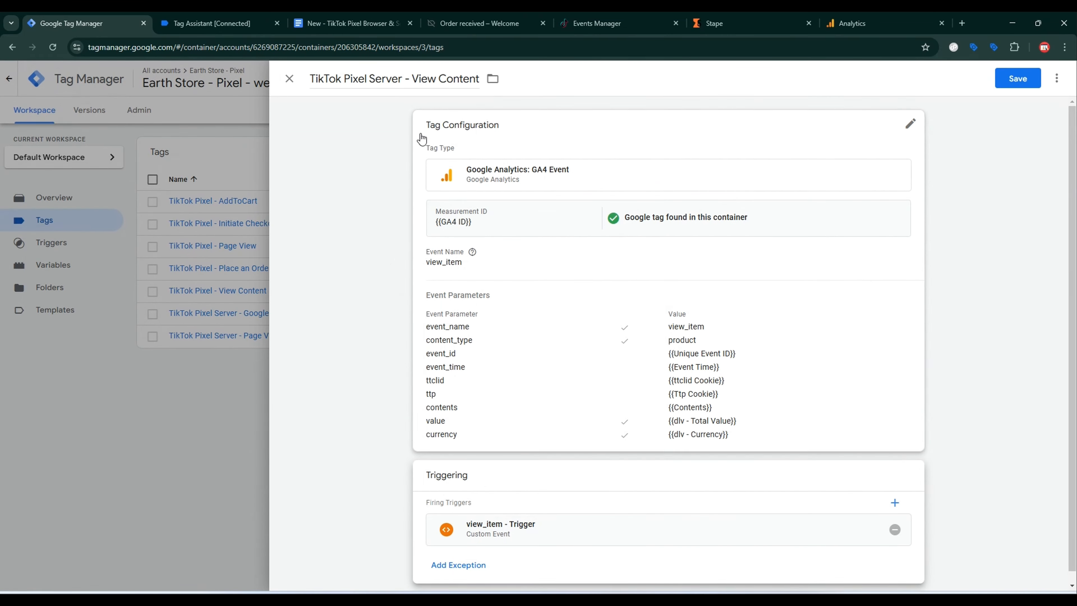
click(1020, 80)
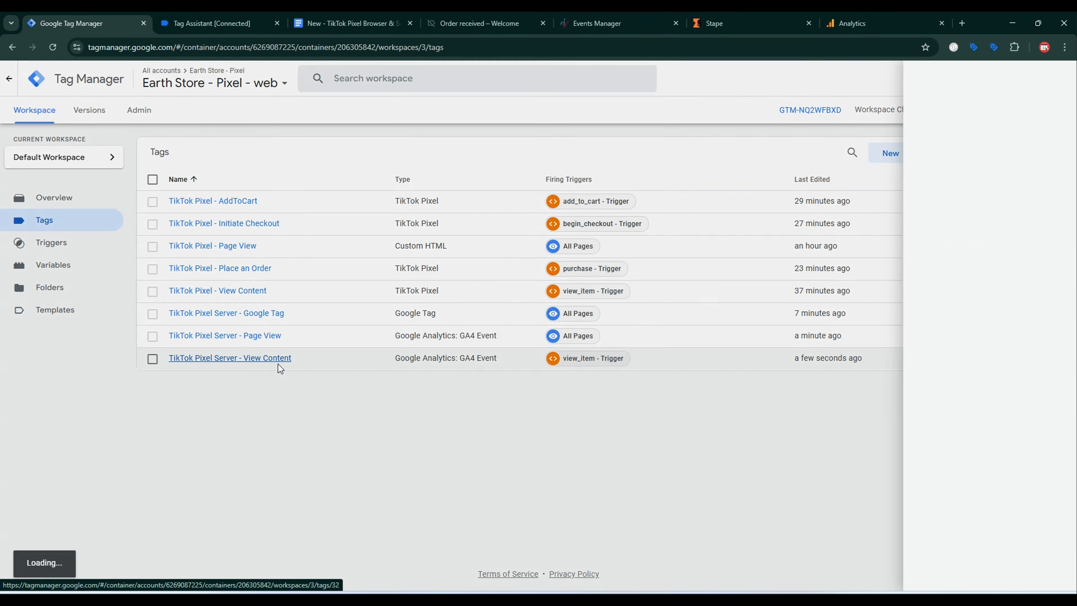
Duplicate the TikTok Pixel Server - View Content tag and rename the copy TikTok Pixel Server - Add To Cart.
click(278, 365)
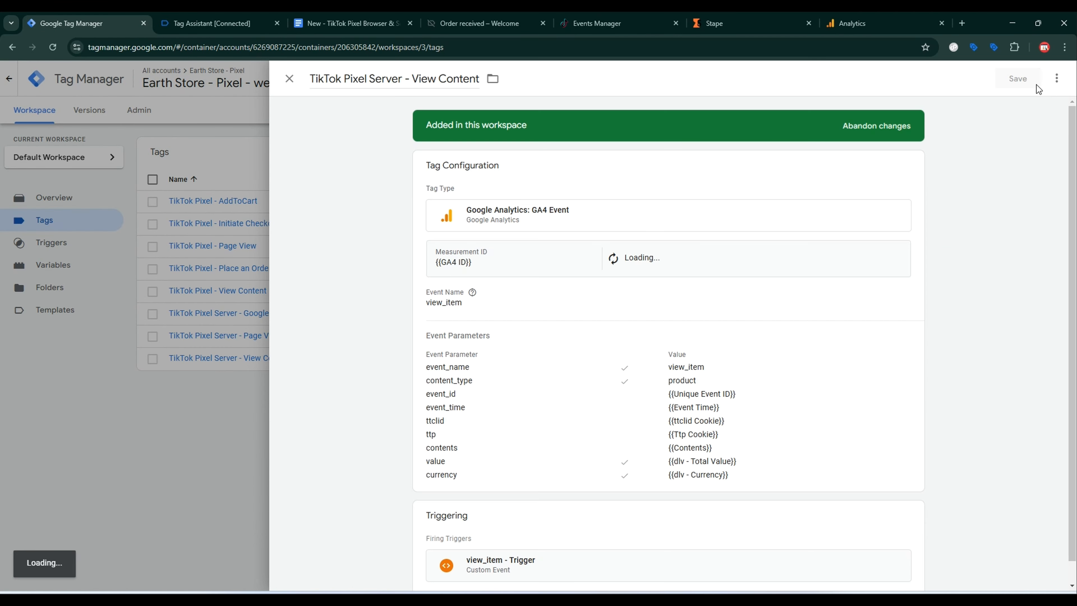
click(1056, 78)
click(986, 106)
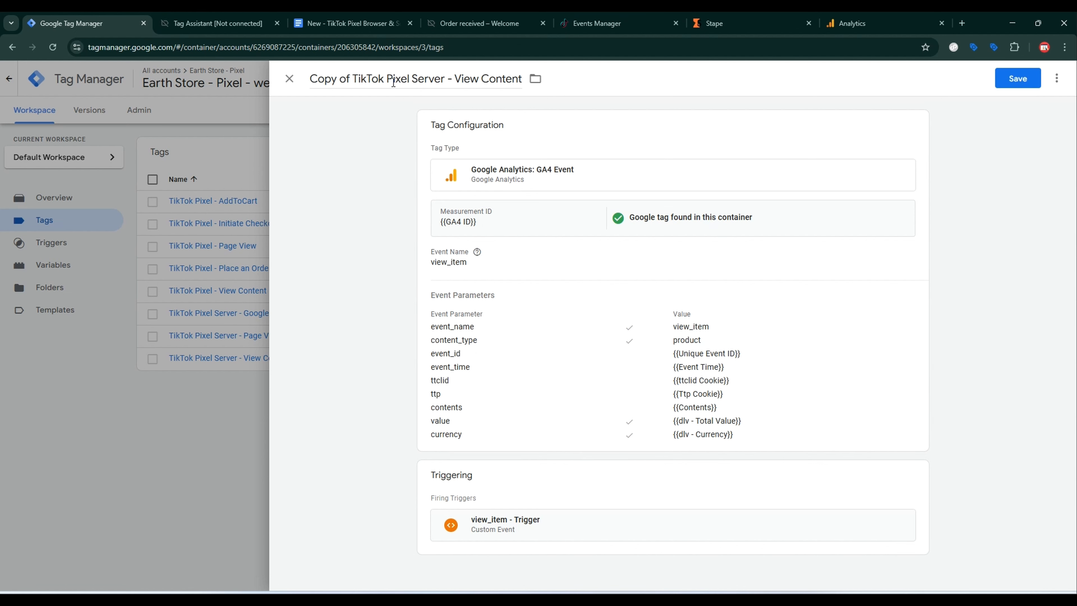
drag(354, 71, 300, 77)
key(BackSpace)
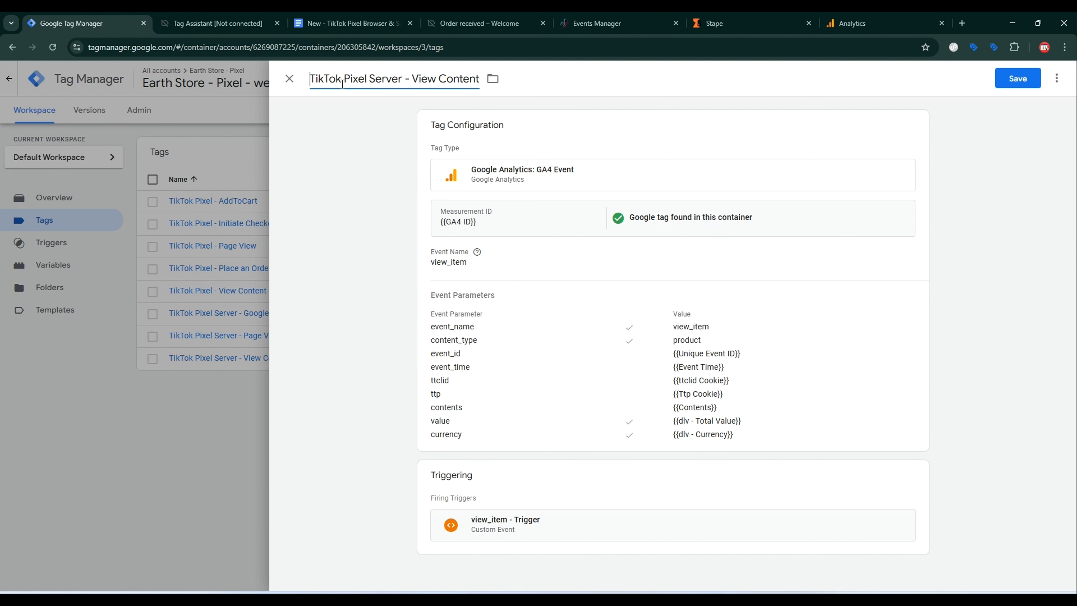
drag(410, 78, 488, 81)
text(Add To Cart)
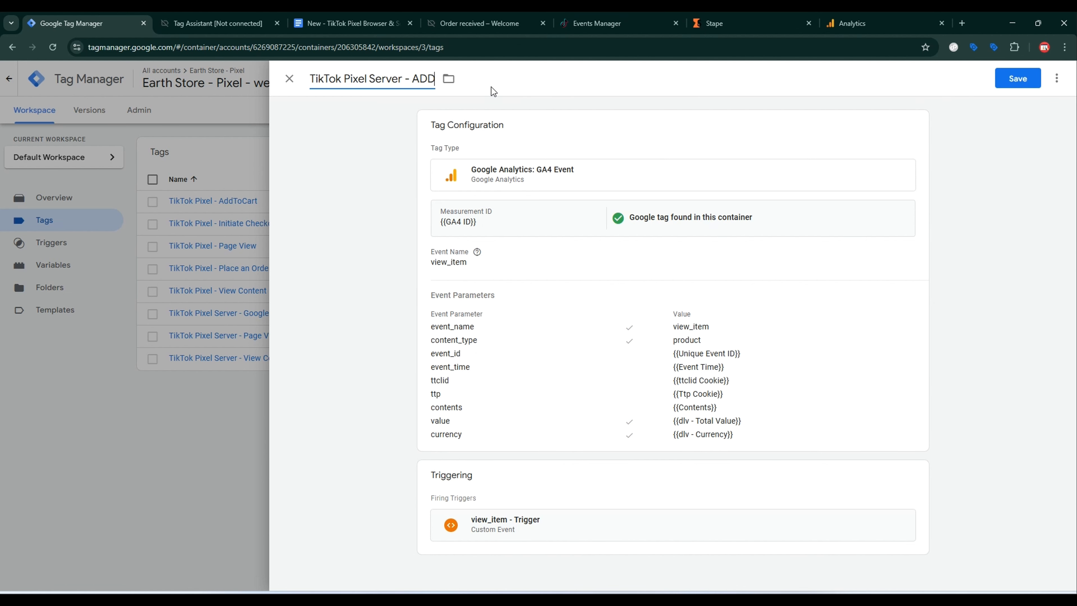
Copy add_to_cart from the setup document into the Add To Cart tag's event name and its event_name parameter value.
click(535, 123)
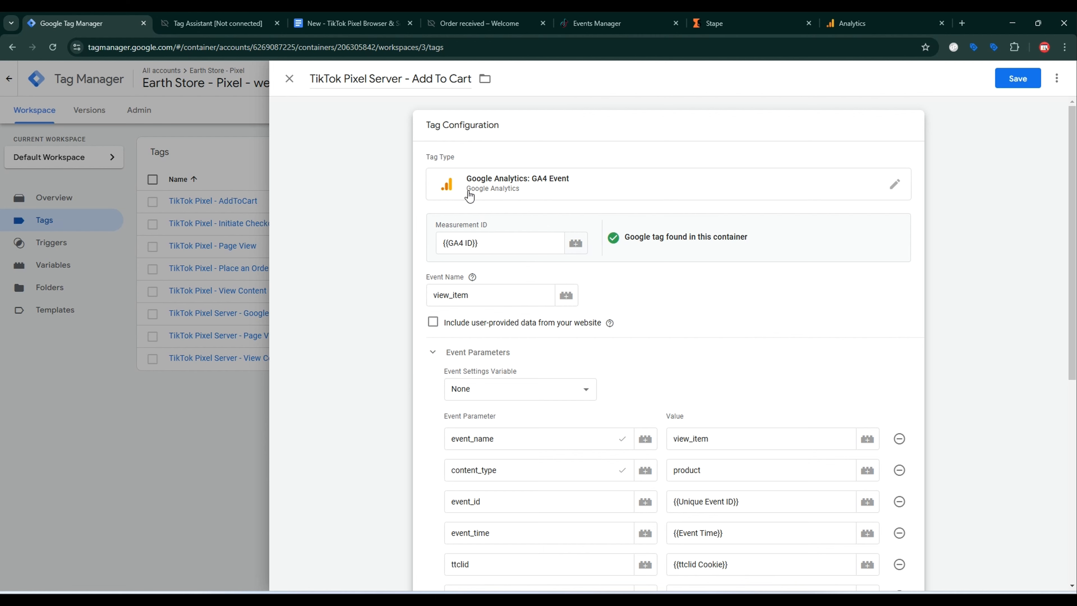
click(359, 12)
scroll(532, 394, down, 10)
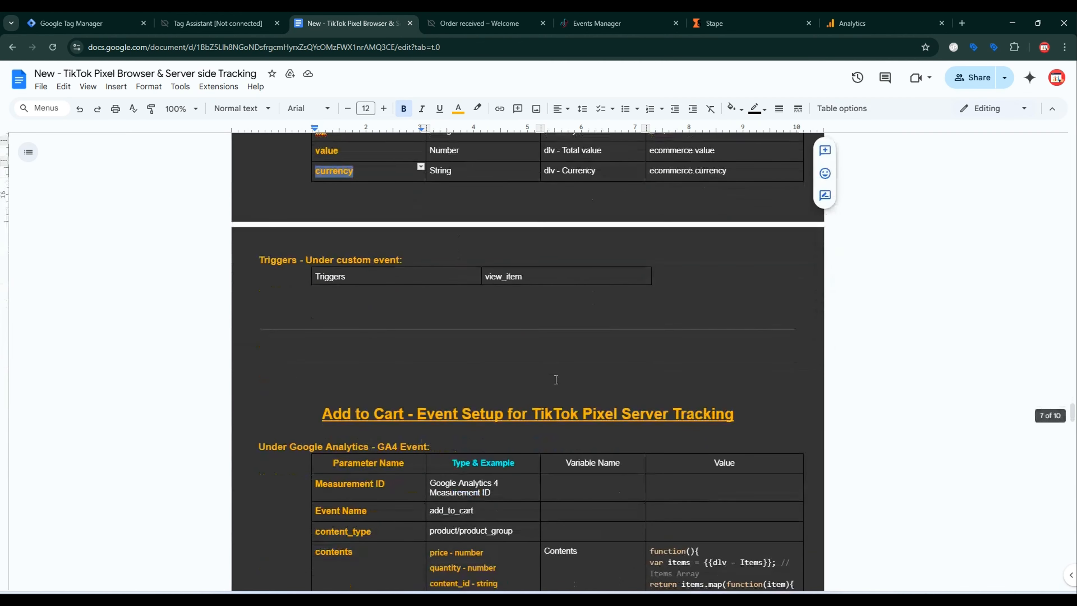
double_click(451, 229)
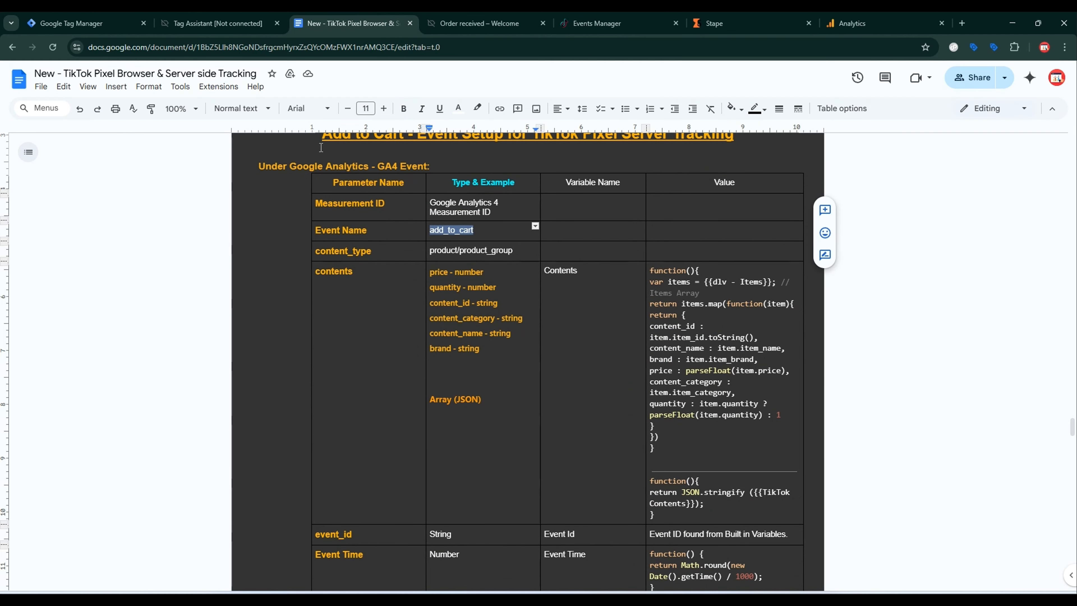
click(100, 24)
double_click(465, 294)
key(ctrl+v)
click(698, 439)
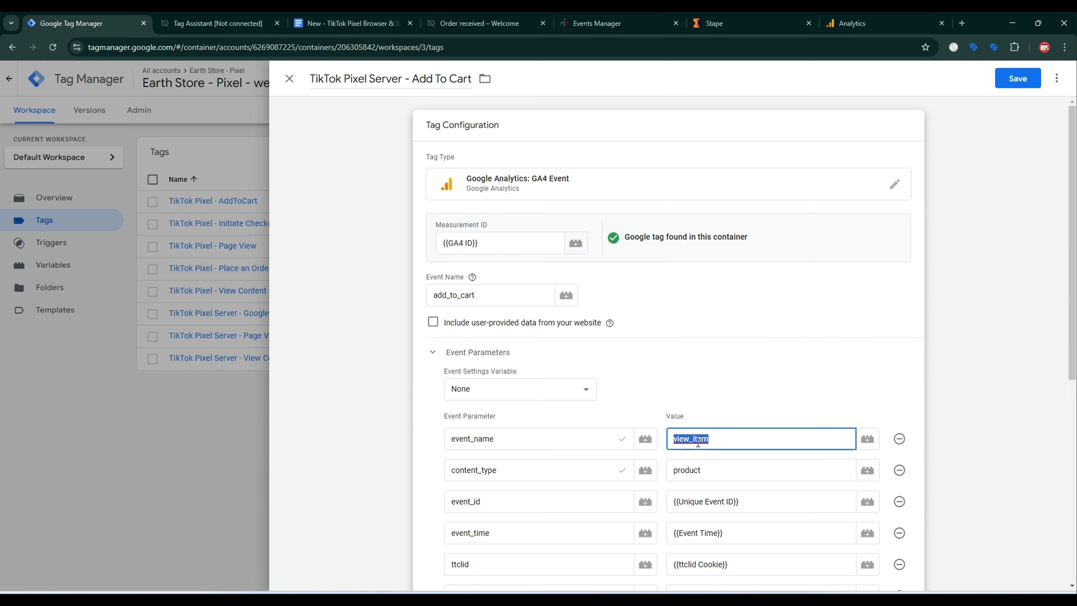
Replace the Add To Cart tag's view_item trigger with add_to_cart - Trigger and save the tag.
scroll(691, 420, down, 8)
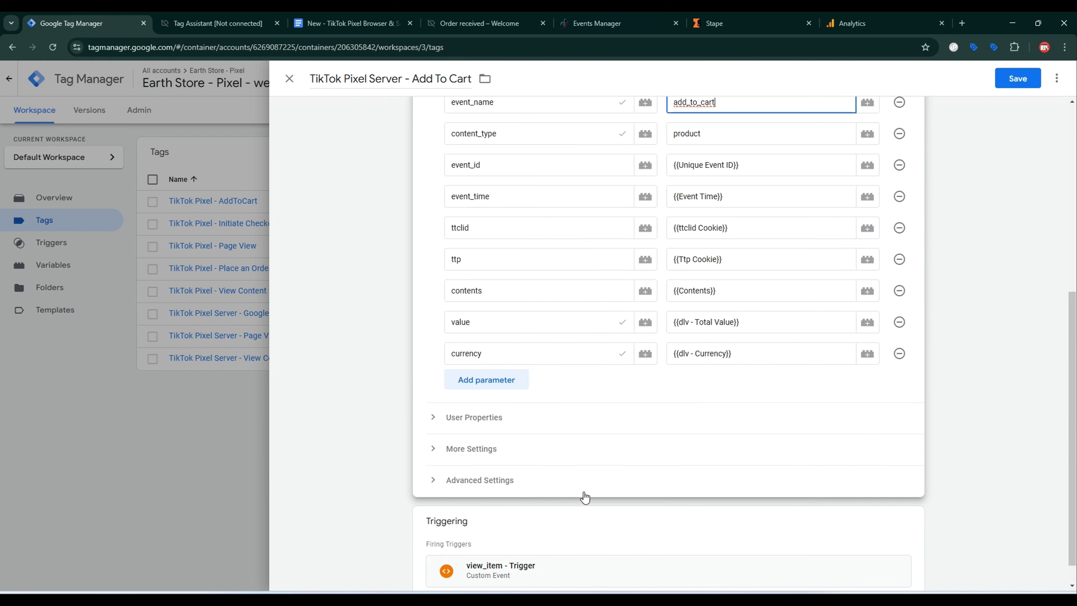
click(906, 519)
click(903, 530)
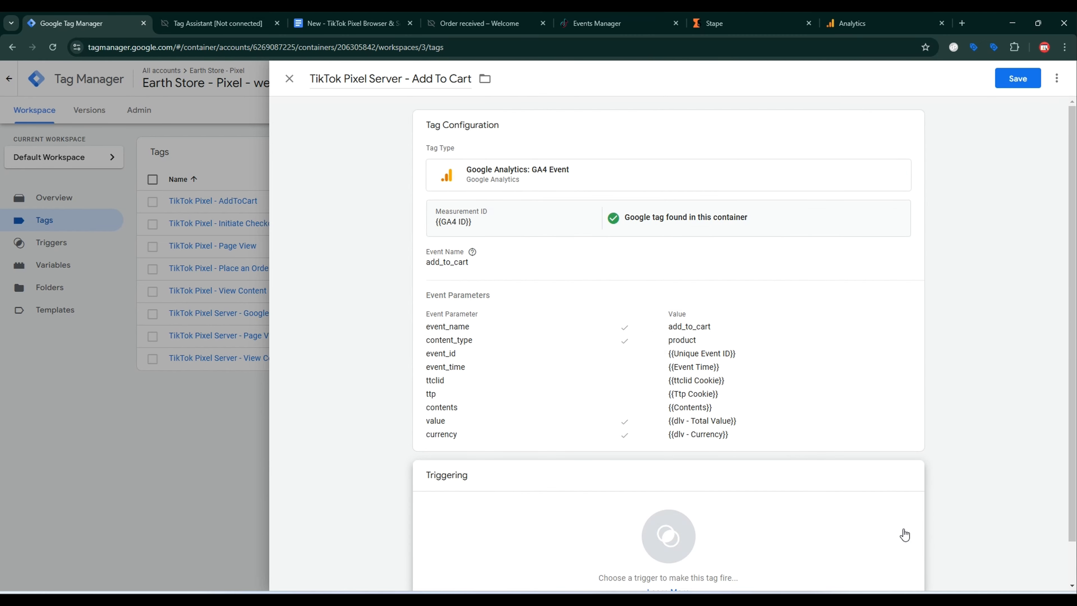
click(851, 535)
click(414, 128)
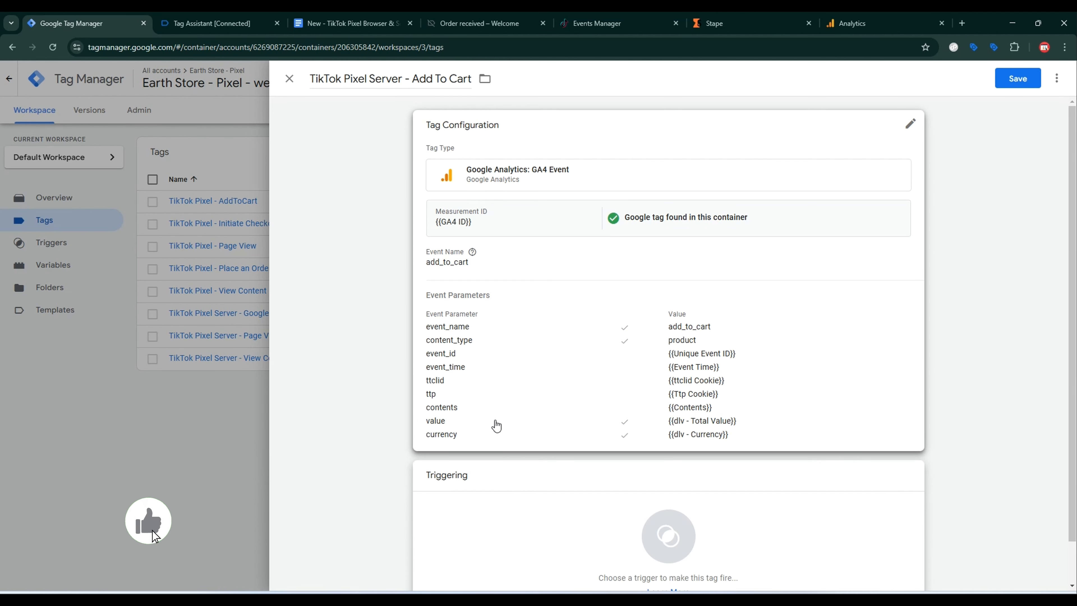
click(560, 541)
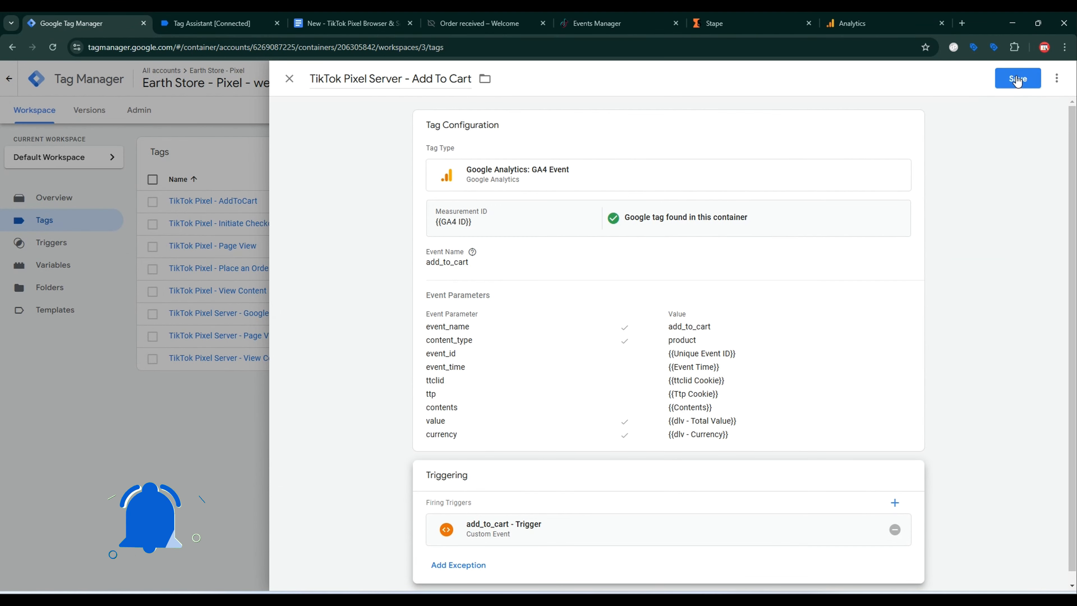
click(1018, 79)
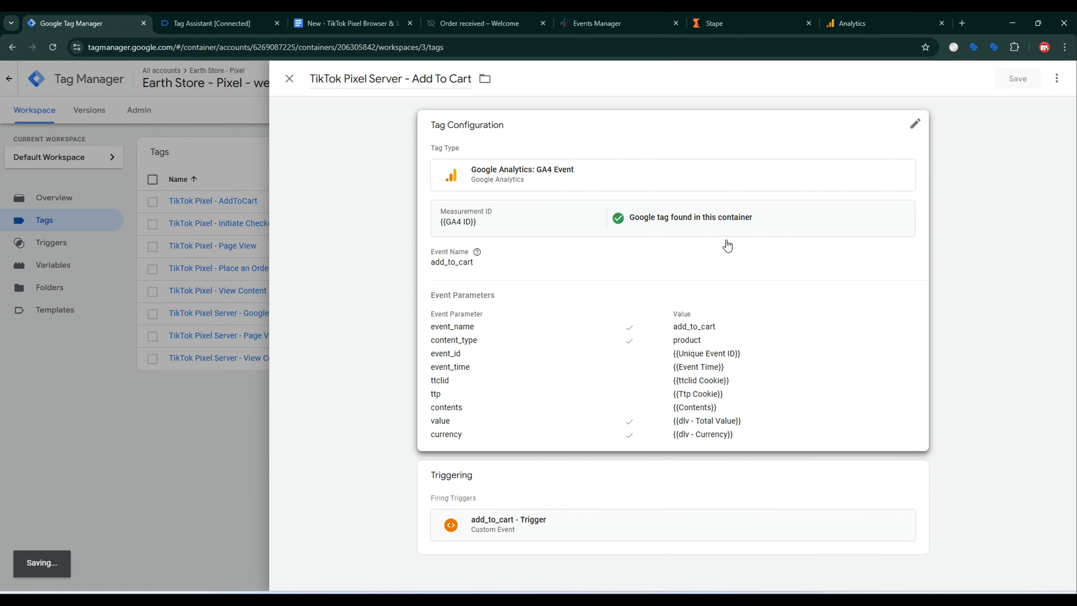
Check the setup document's next event section, then duplicate the server Add To Cart tag as TikTok Pixel Server - Initiate Checkout.
key(ctrl+3)
scroll(482, 350, down, 10)
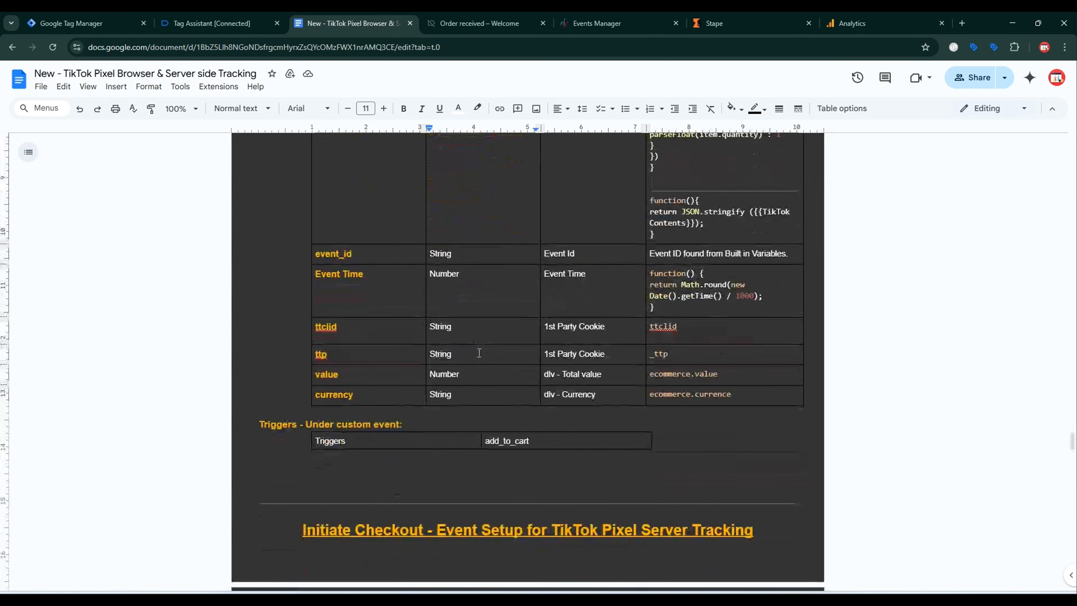
scroll(482, 350, down, 20)
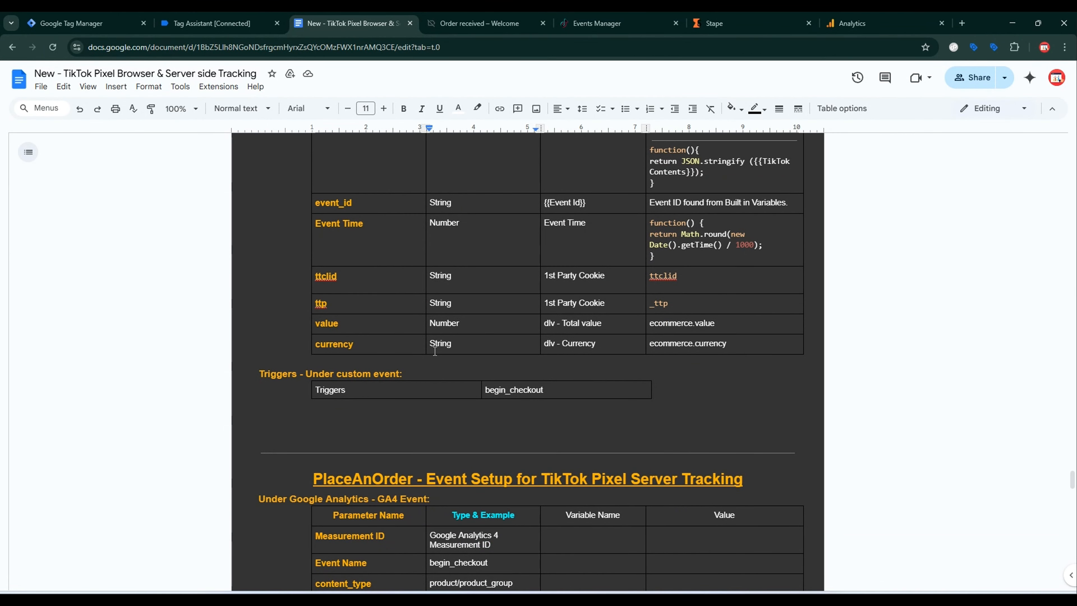
click(89, 23)
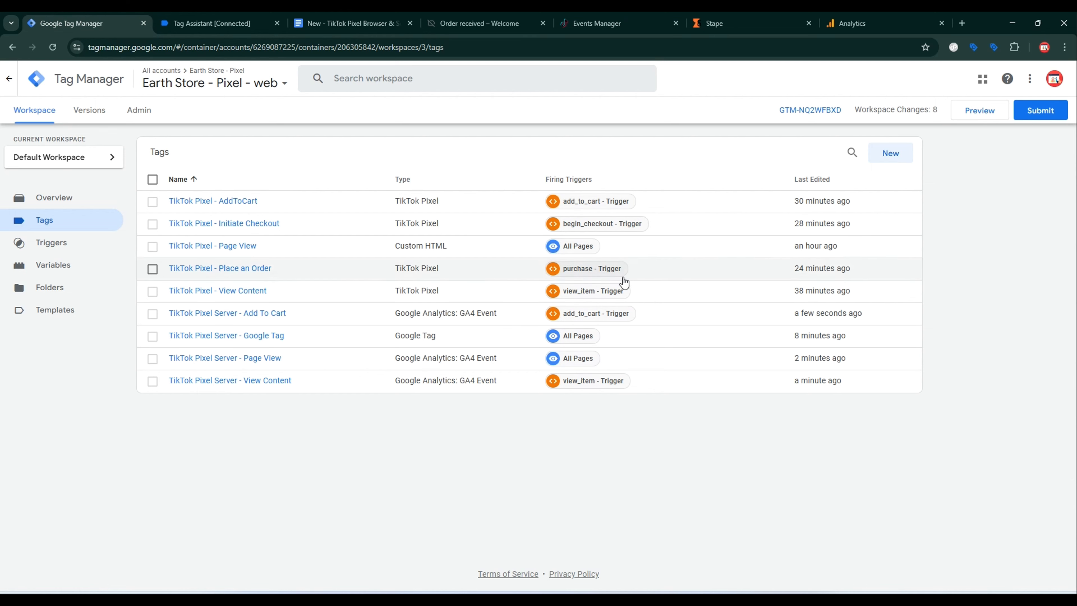
click(277, 314)
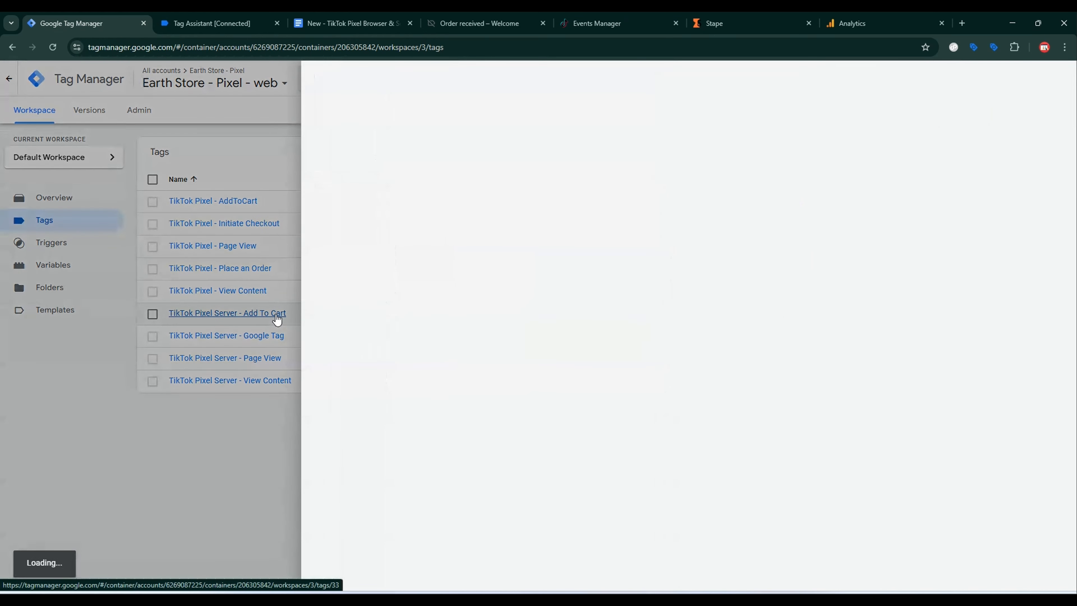
click(1056, 79)
click(1037, 103)
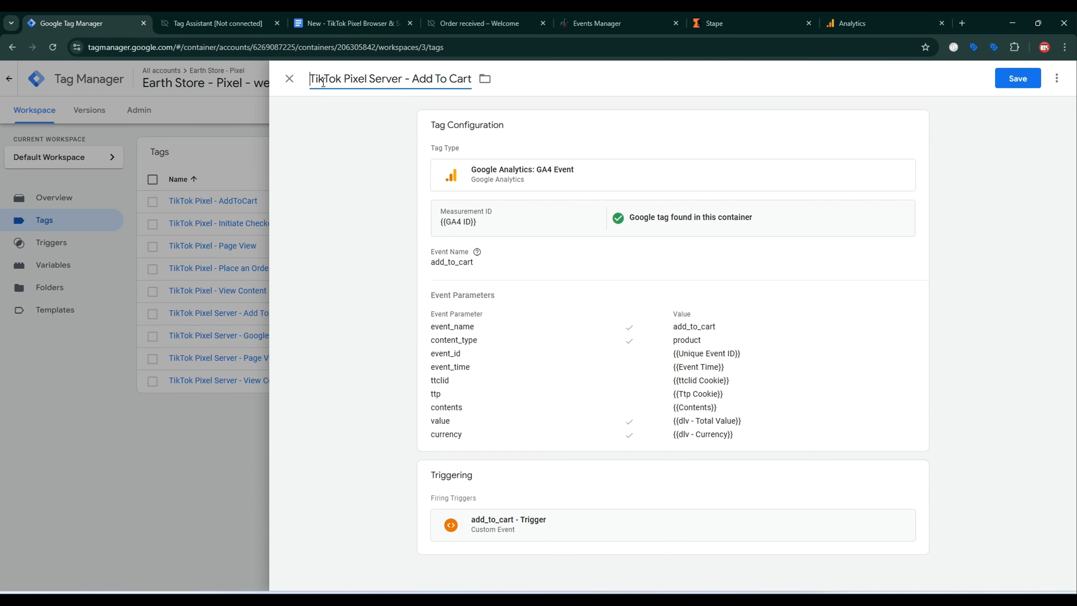
drag(410, 79, 484, 91)
text(Initiate C)
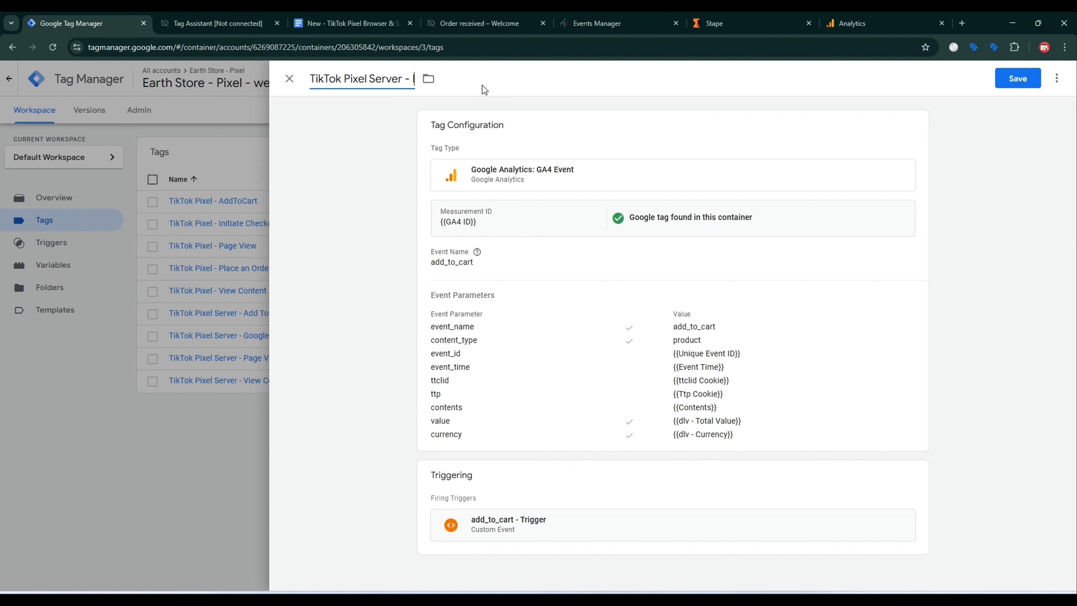
text(heckout)
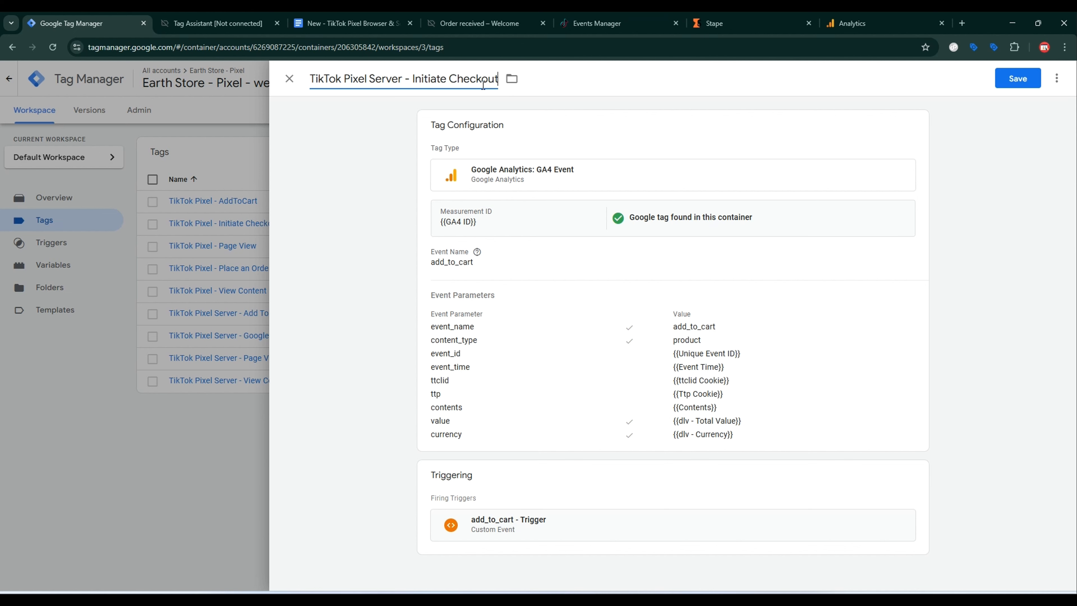
Copy begin_checkout from the document's Initiate Checkout table into the new tag's event name and its event_name parameter value.
click(438, 295)
click(350, 24)
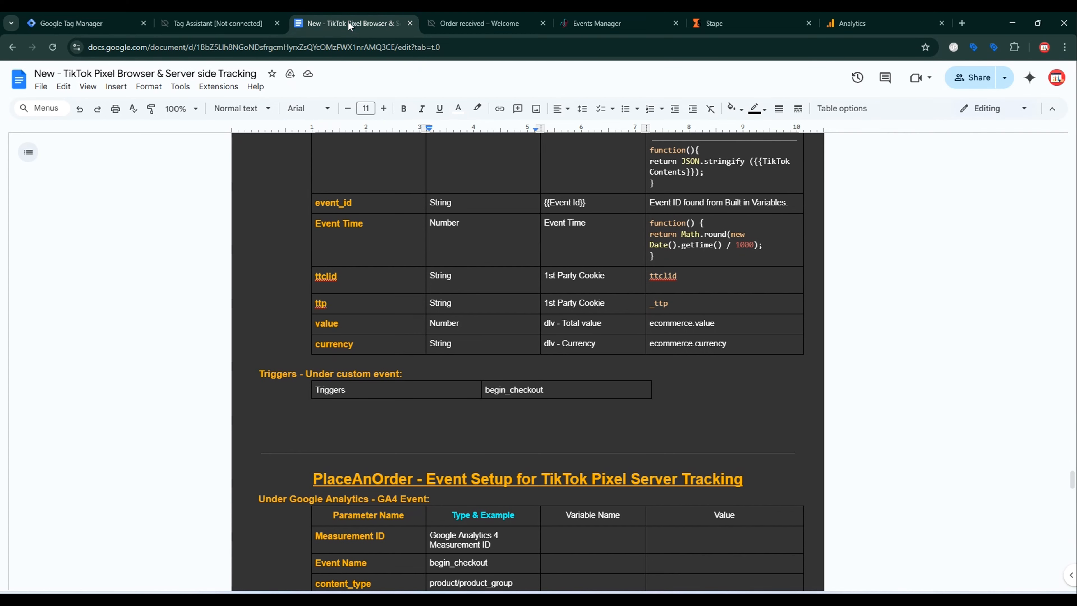
scroll(559, 460, down, 3)
scroll(551, 456, up, 15)
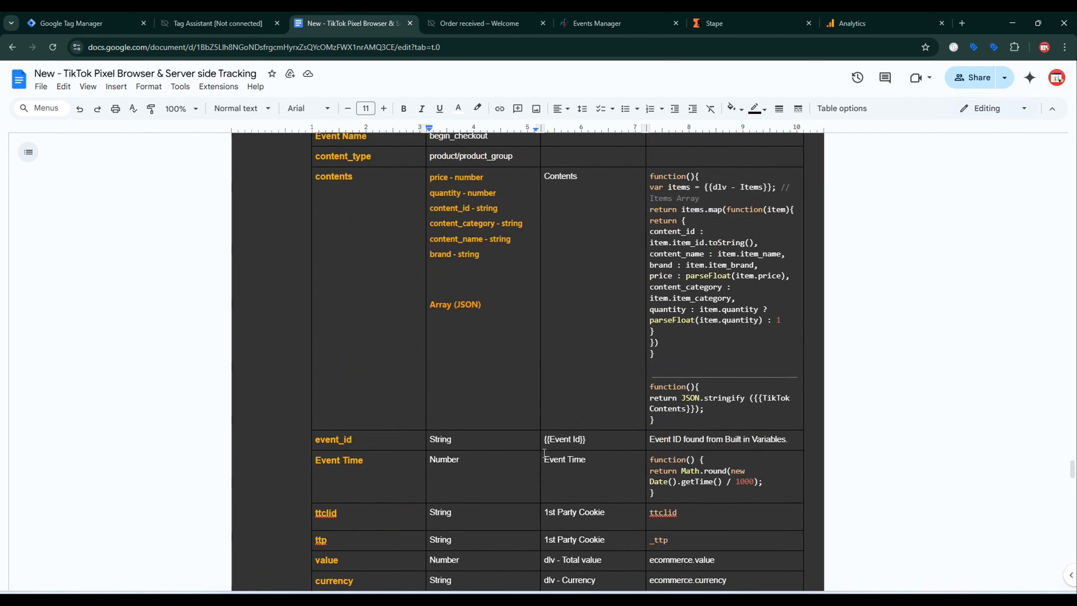
double_click(470, 353)
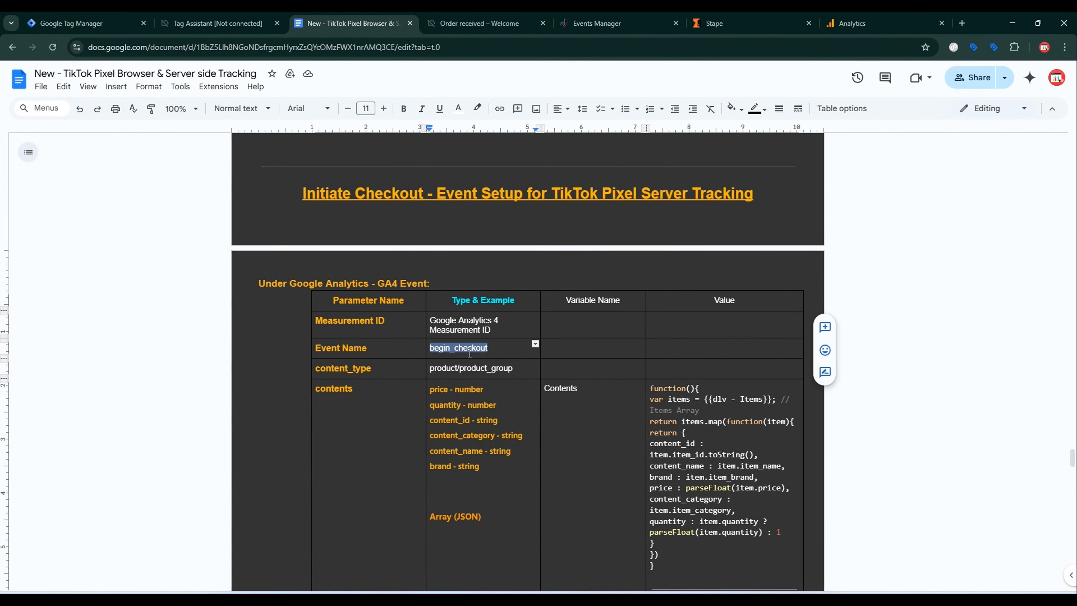
click(127, 23)
key(ctrl+v)
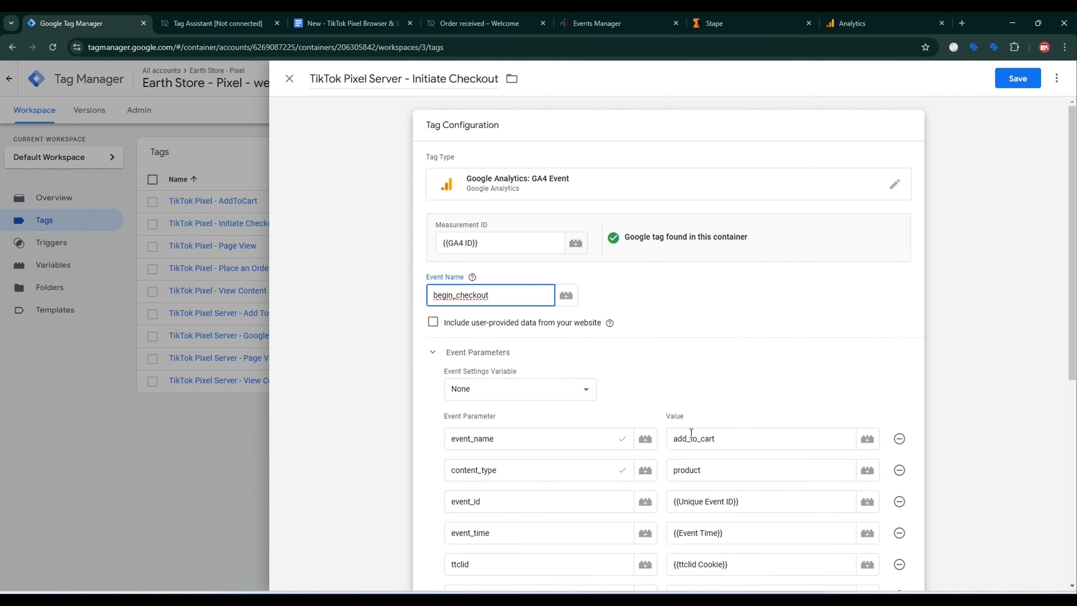
double_click(694, 441)
Replace the Initiate Checkout tag's add_to_cart trigger with begin_checkout - Trigger and save the tag.
scroll(727, 423, down, 8)
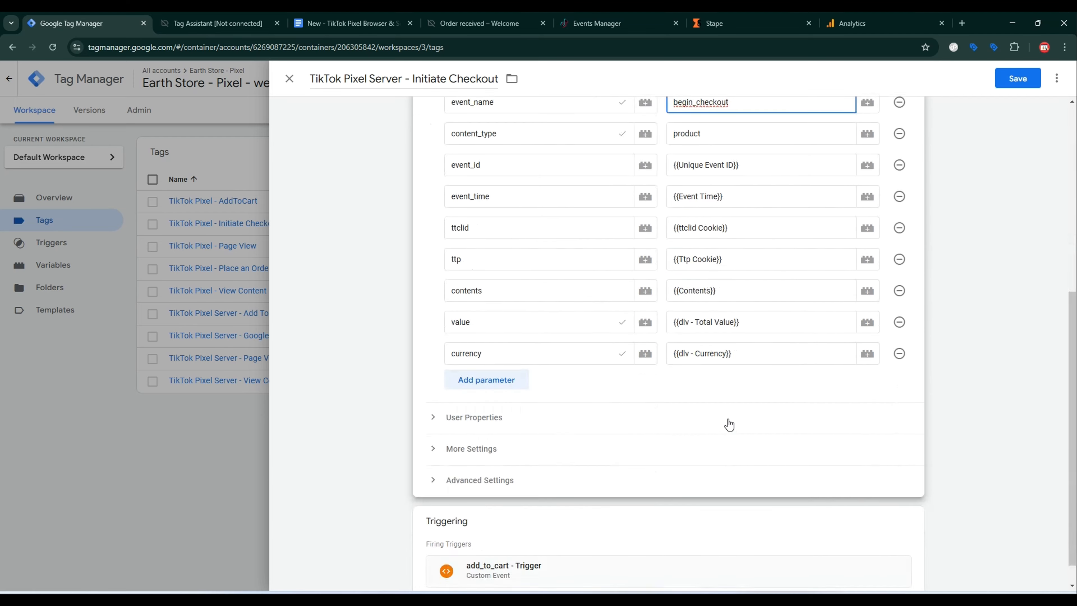
click(920, 506)
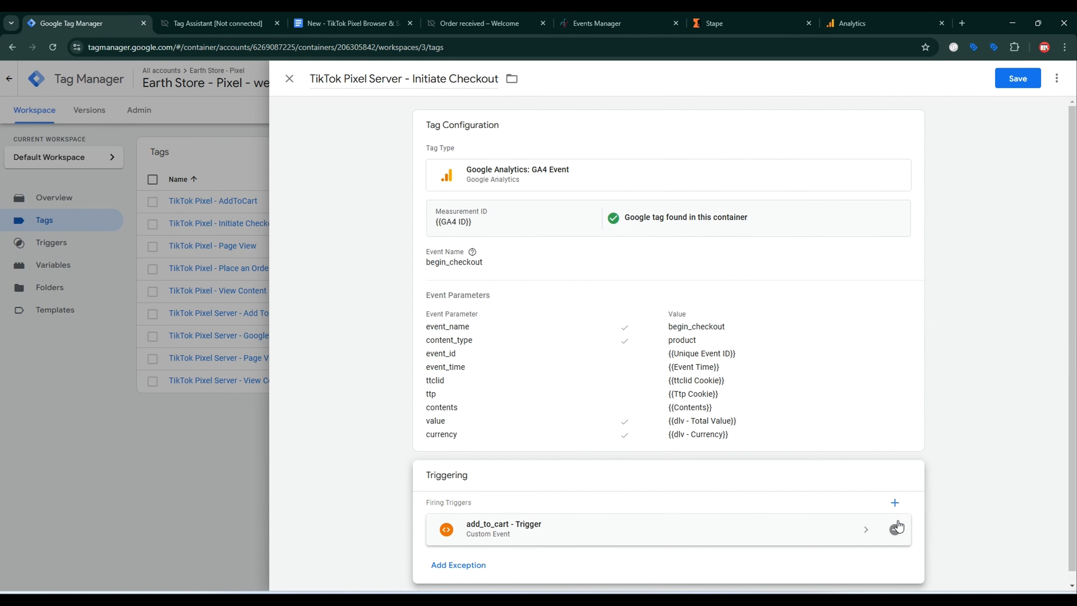
click(895, 529)
click(846, 529)
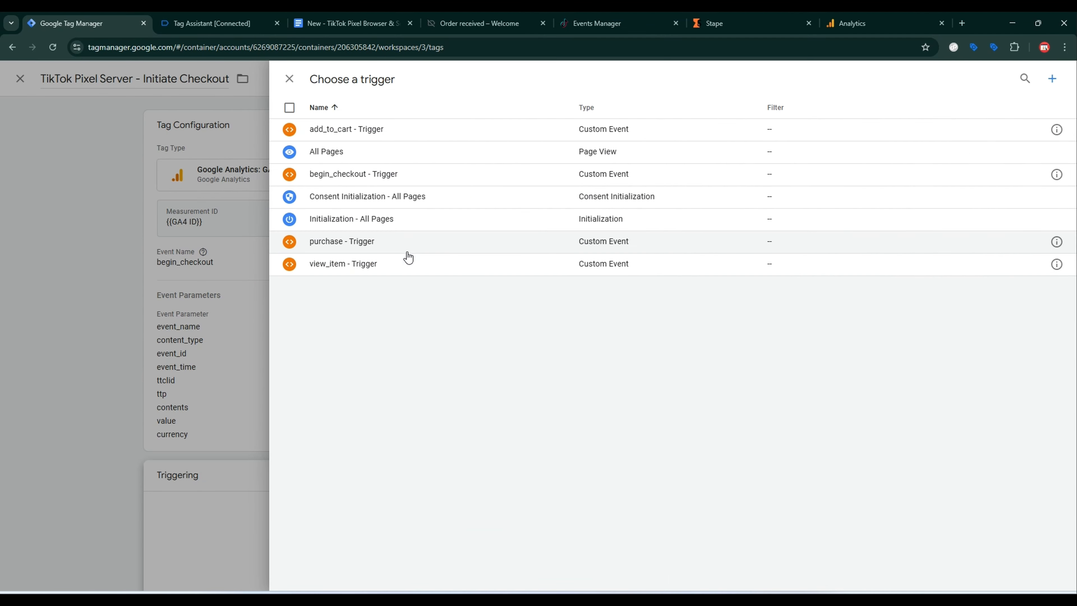
click(388, 174)
click(1008, 86)
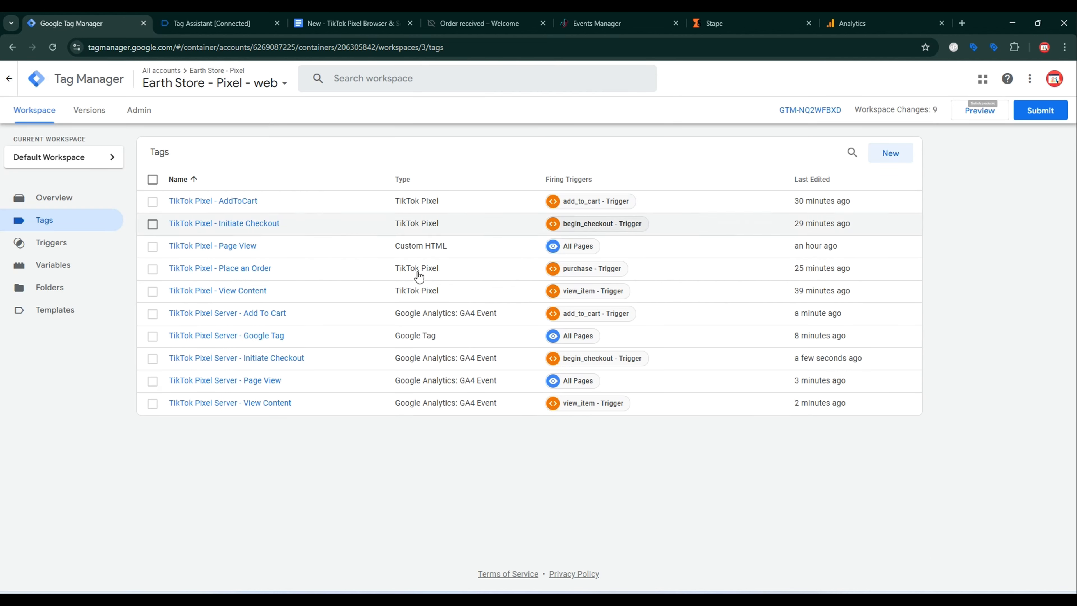
Duplicate the server Initiate Checkout tag and name the copy TikTok Pixel Server - Place an Order.
click(274, 363)
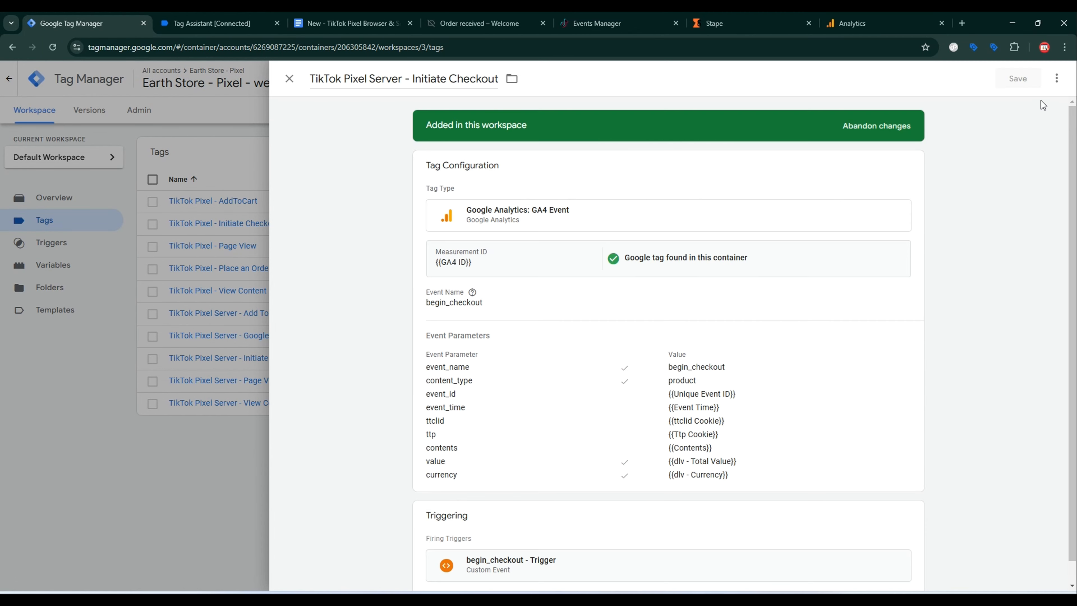
click(1056, 79)
click(1016, 105)
drag(352, 78, 310, 78)
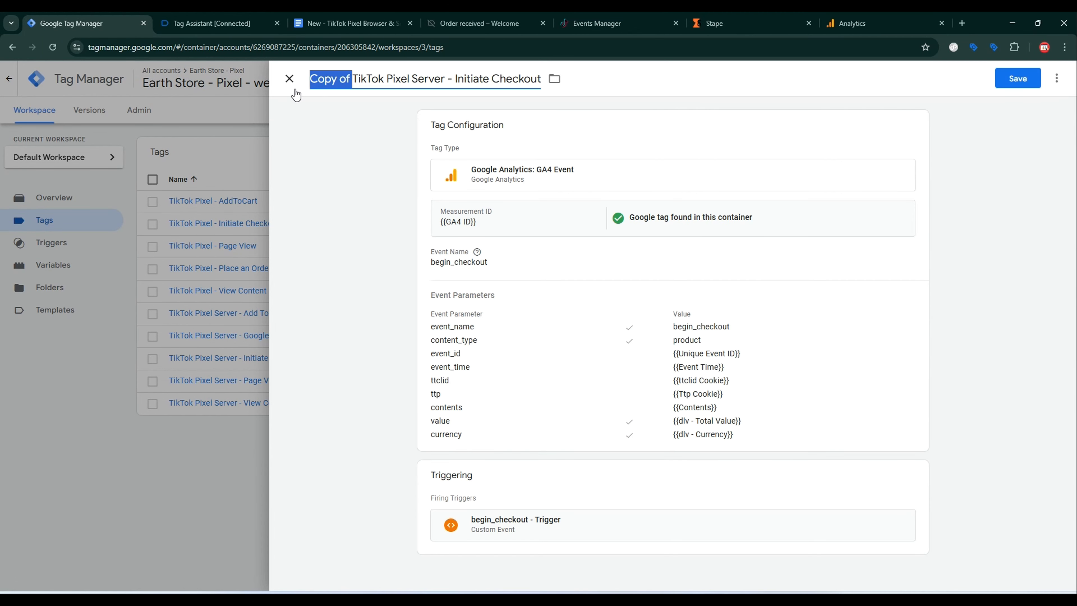
key(BackSpace)
drag(410, 81, 503, 90)
text(Place an Order)
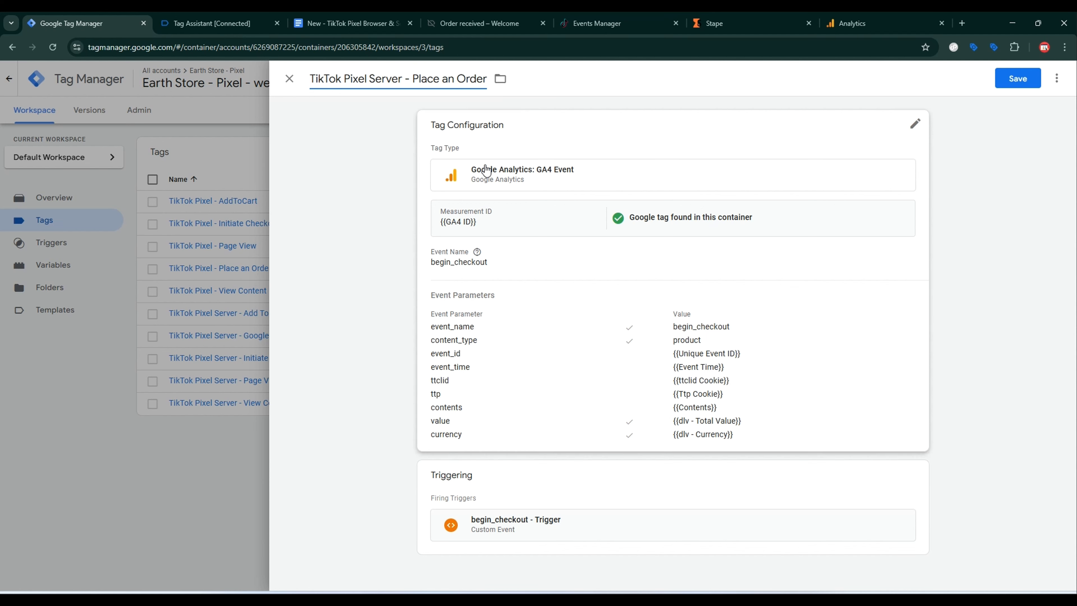
Set the Event Name in the setup document's PlaceAnOrder table to purchase.
click(467, 126)
click(352, 23)
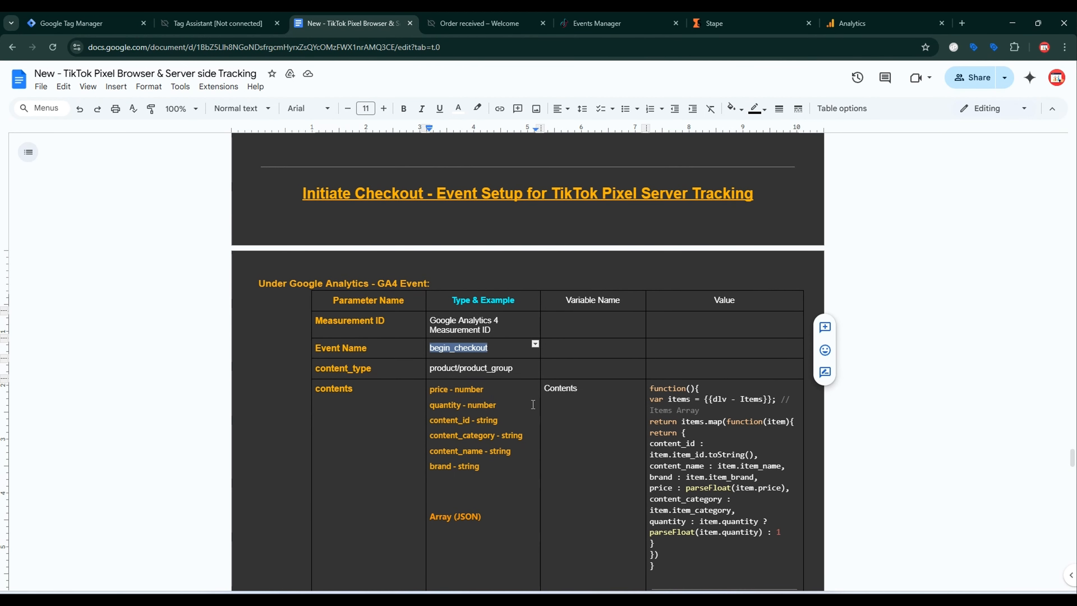
scroll(523, 418, down, 15)
text(p)
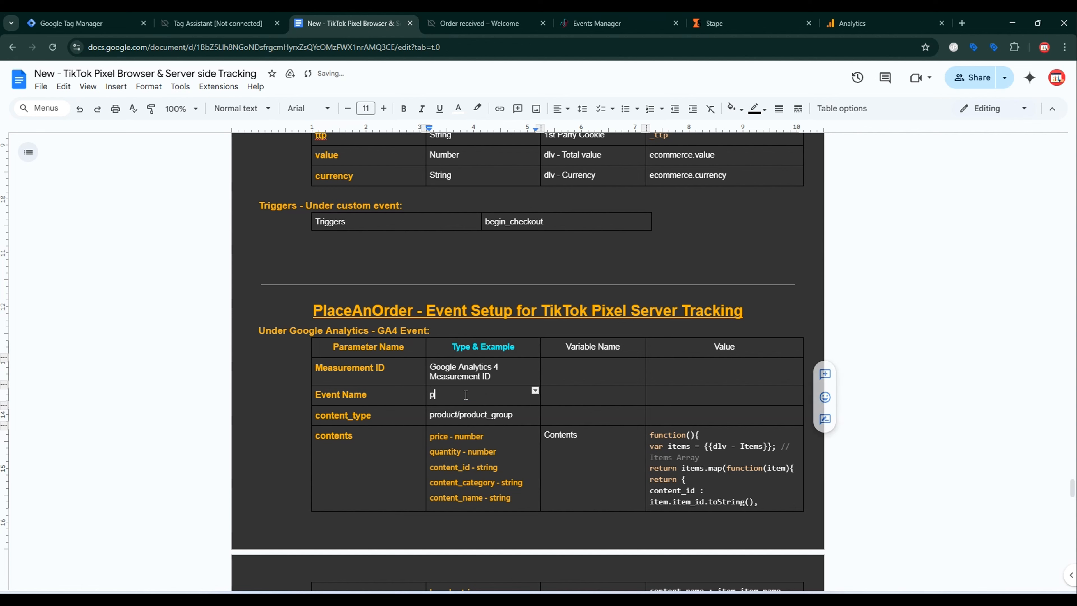
text(urchas)
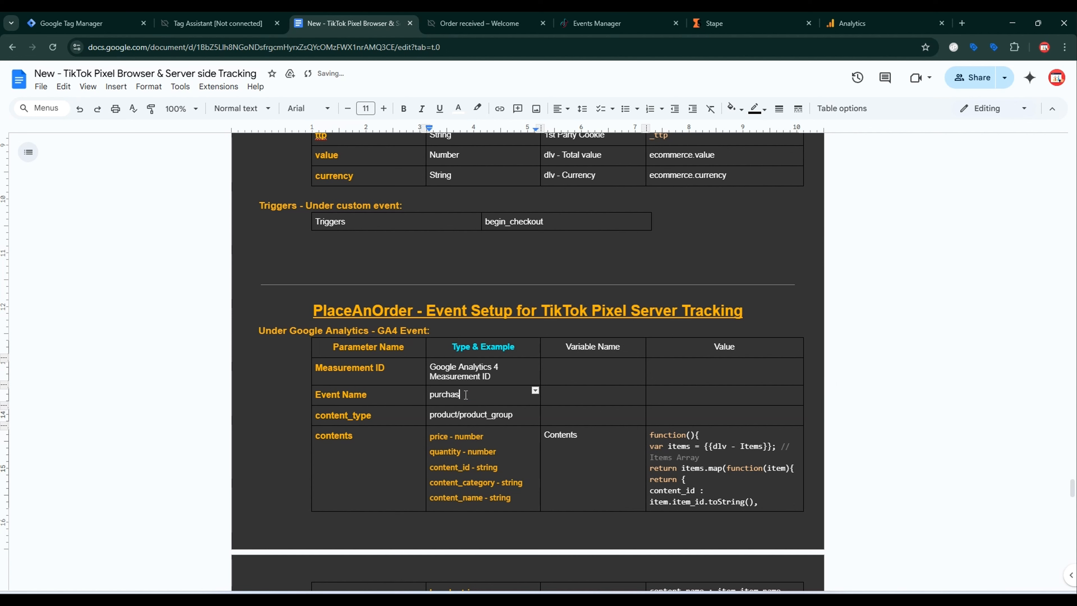
text(e)
Copy purchase from the document into the Place an Order tag's event name and its event_name parameter value.
double_click(464, 395)
key(ctrl+c)
click(94, 23)
double_click(475, 298)
key(ctrl+v)
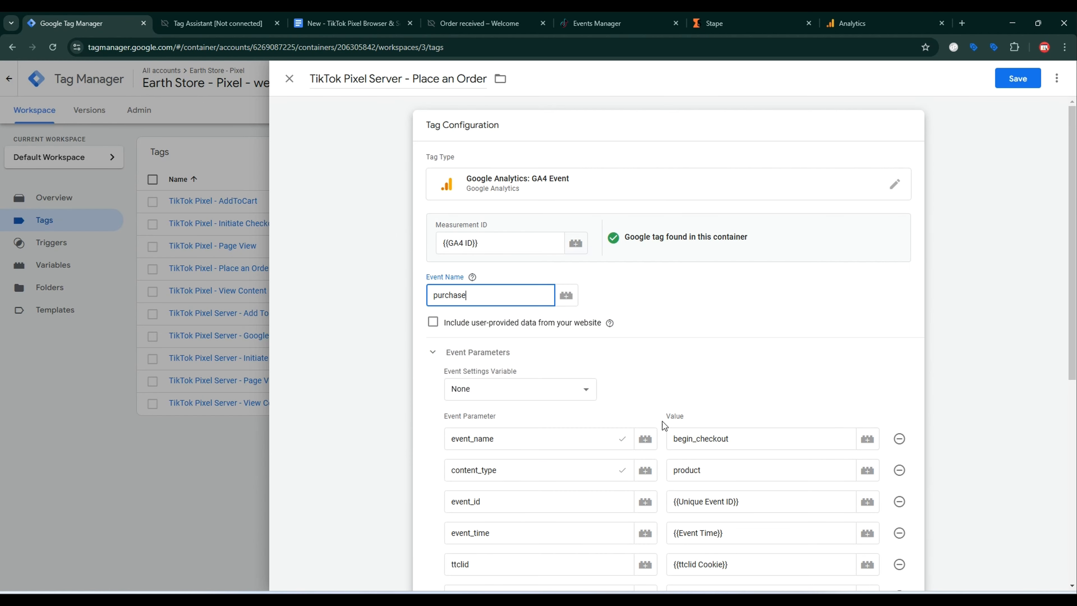
click(703, 441)
Add four empty parameter rows to the tag and paste Transaction ID from the document as the first one's name.
scroll(637, 406, down, 8)
click(511, 381)
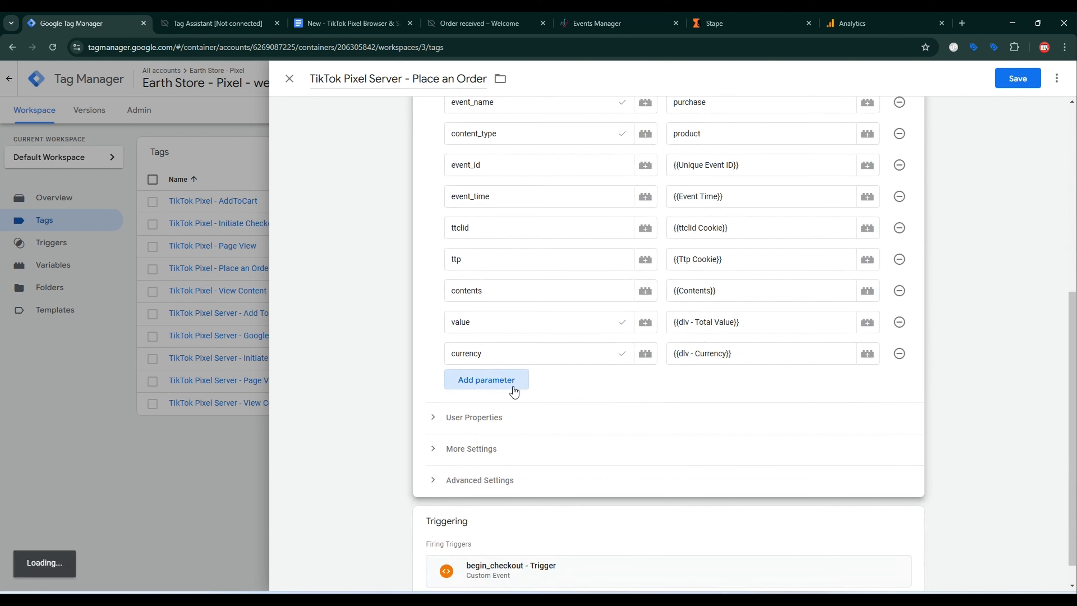
click(498, 414)
click(499, 439)
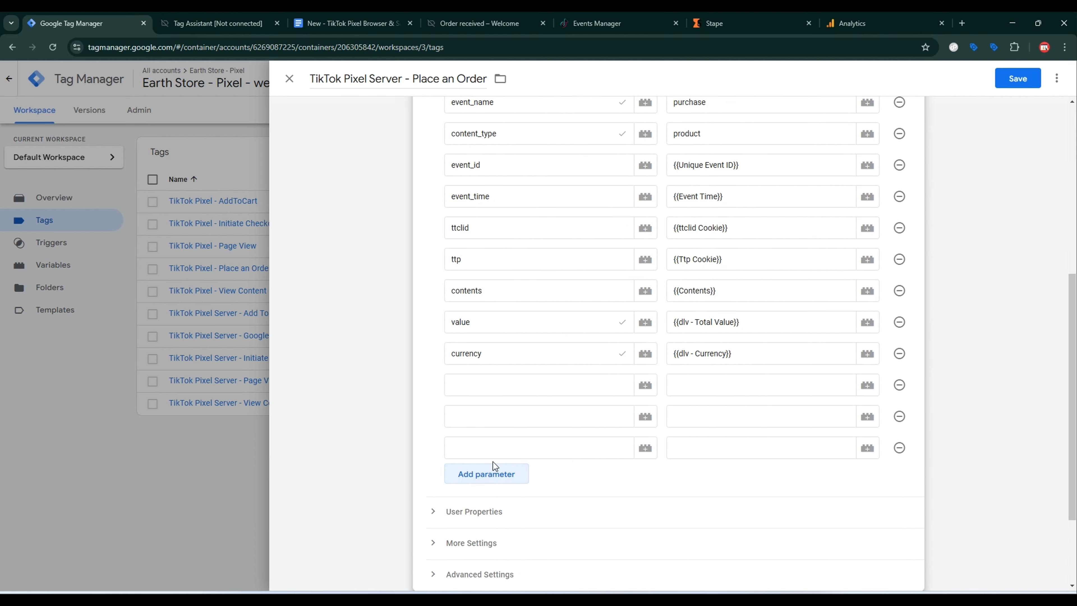
click(353, 24)
scroll(483, 406, down, 6)
scroll(488, 406, down, 5)
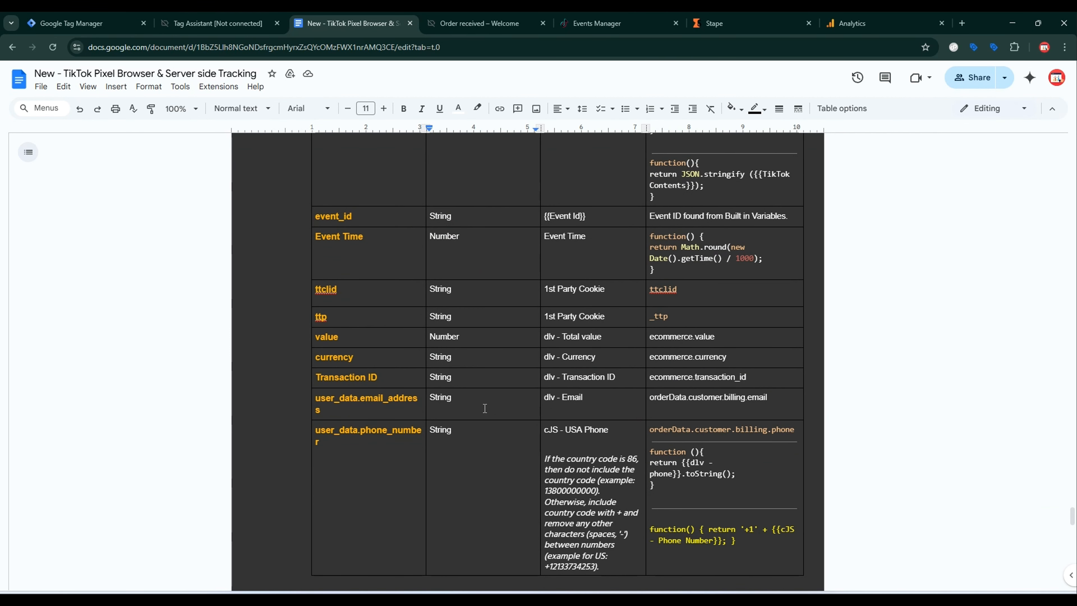
double_click(364, 379)
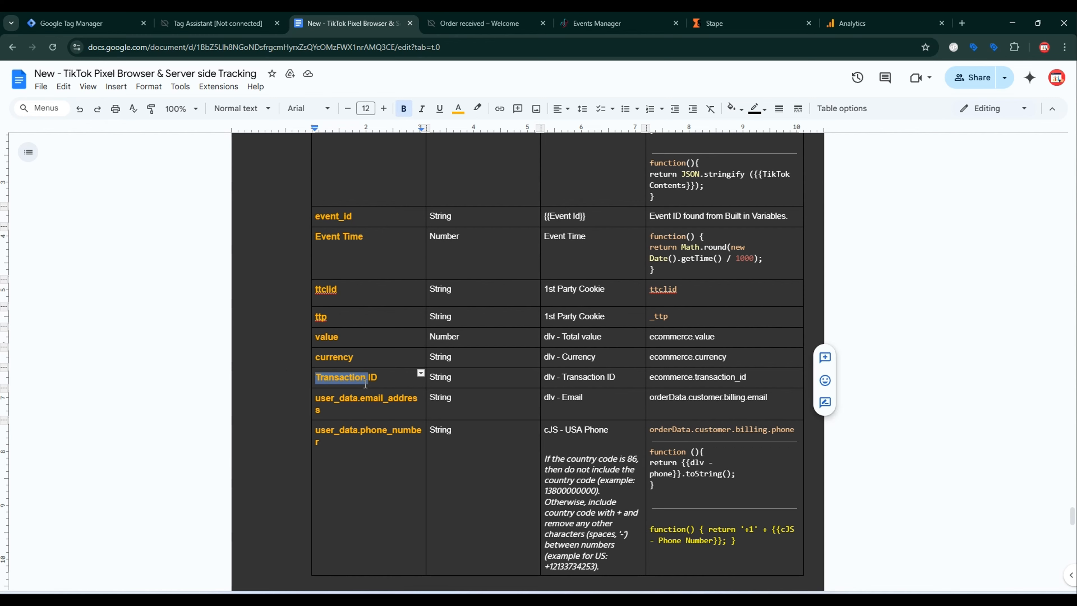
click(125, 19)
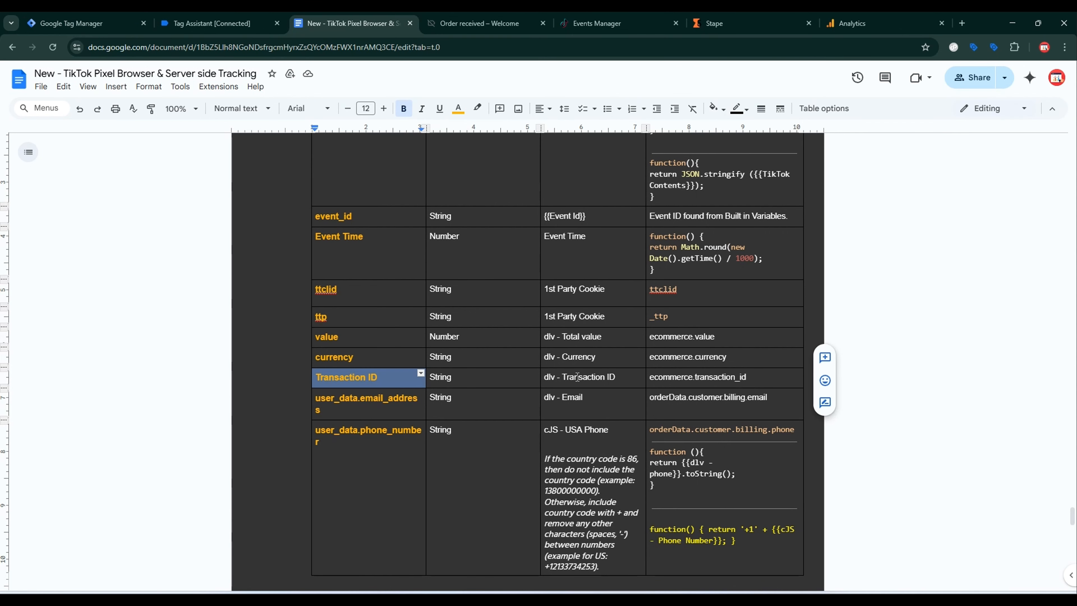
double_click(577, 377)
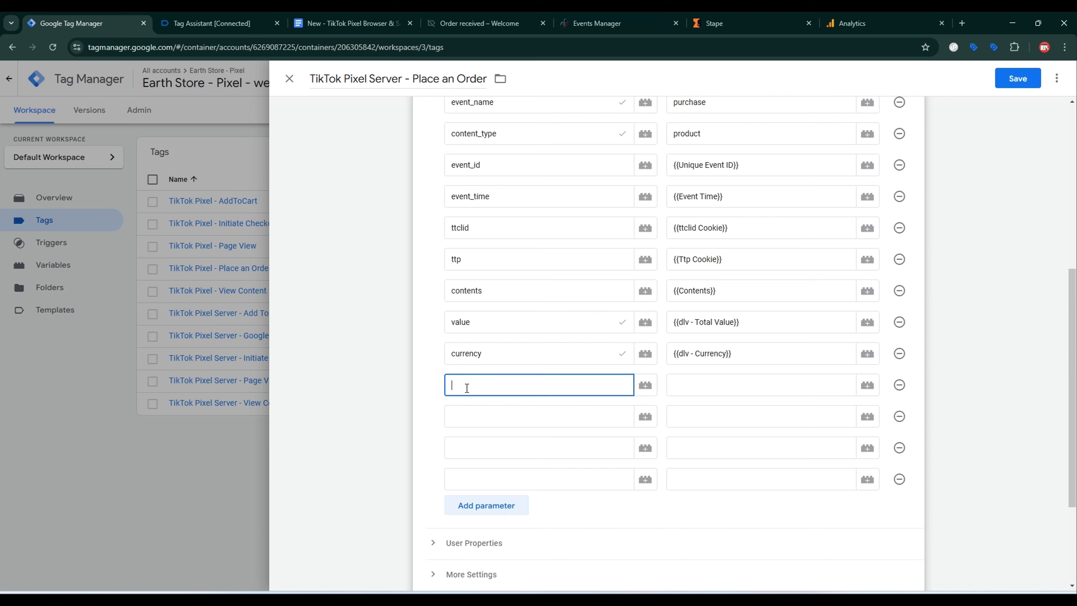
key(ctrl+v)
Create a Data Layer Variable for the Transaction ID value, using ecommerce.transaction_id from the document as its data layer name.
click(870, 385)
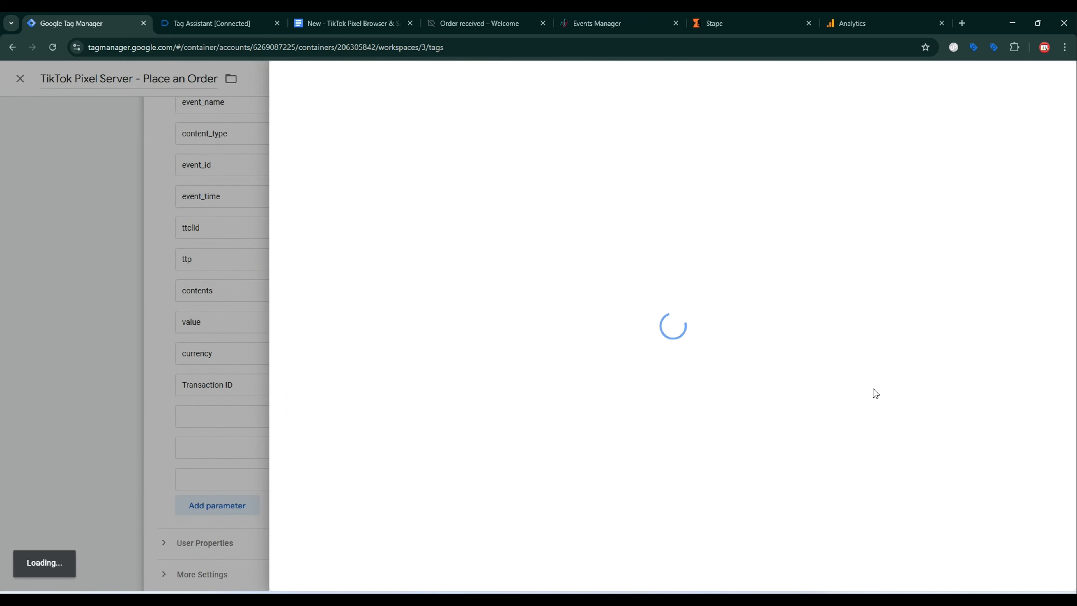
click(1055, 79)
click(816, 199)
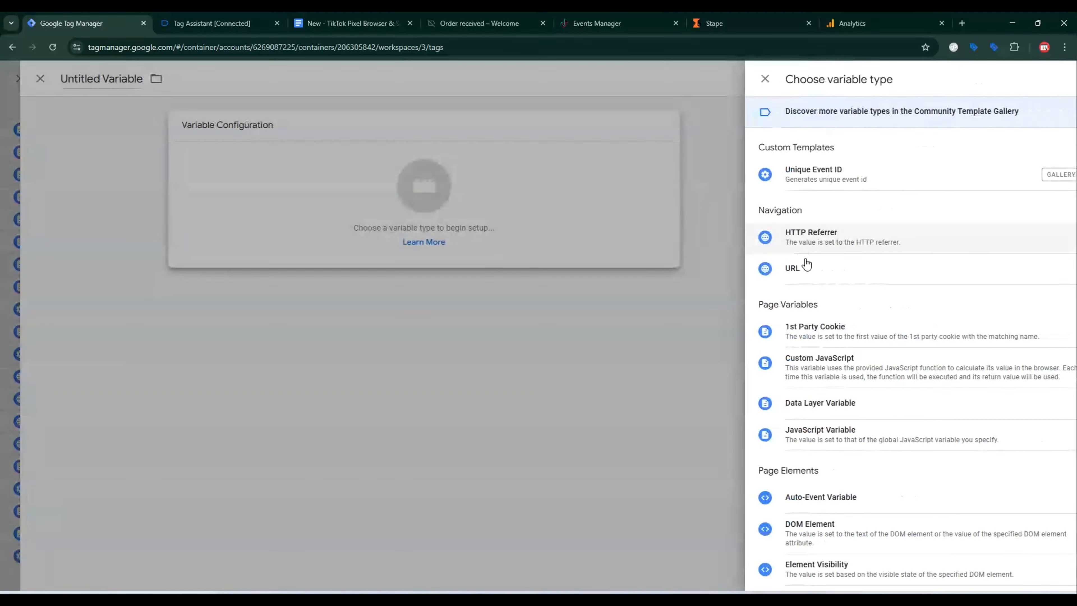
click(791, 403)
click(347, 23)
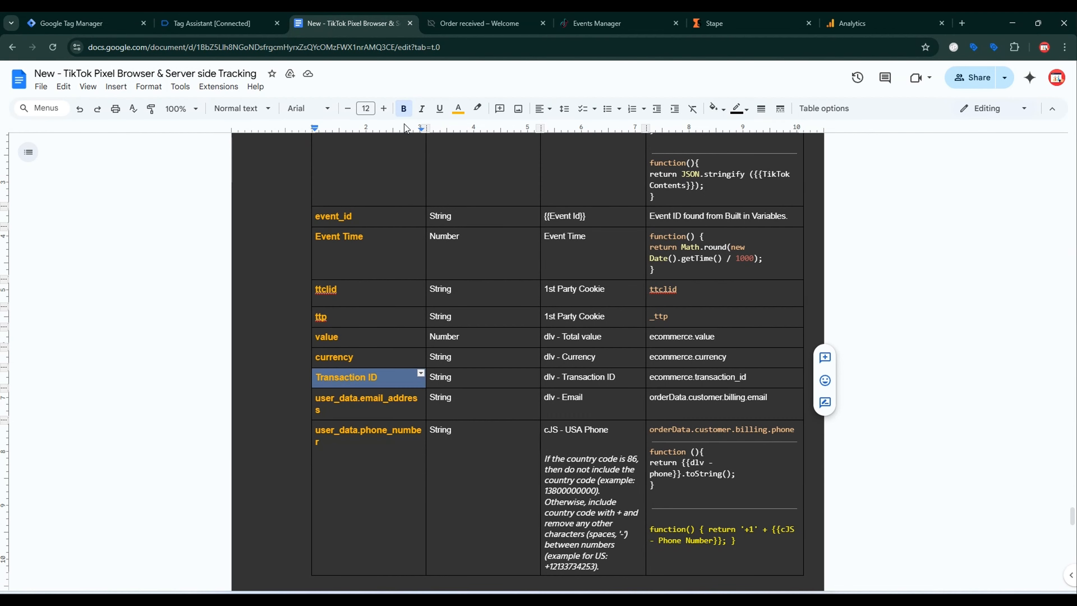
triple_click(687, 379)
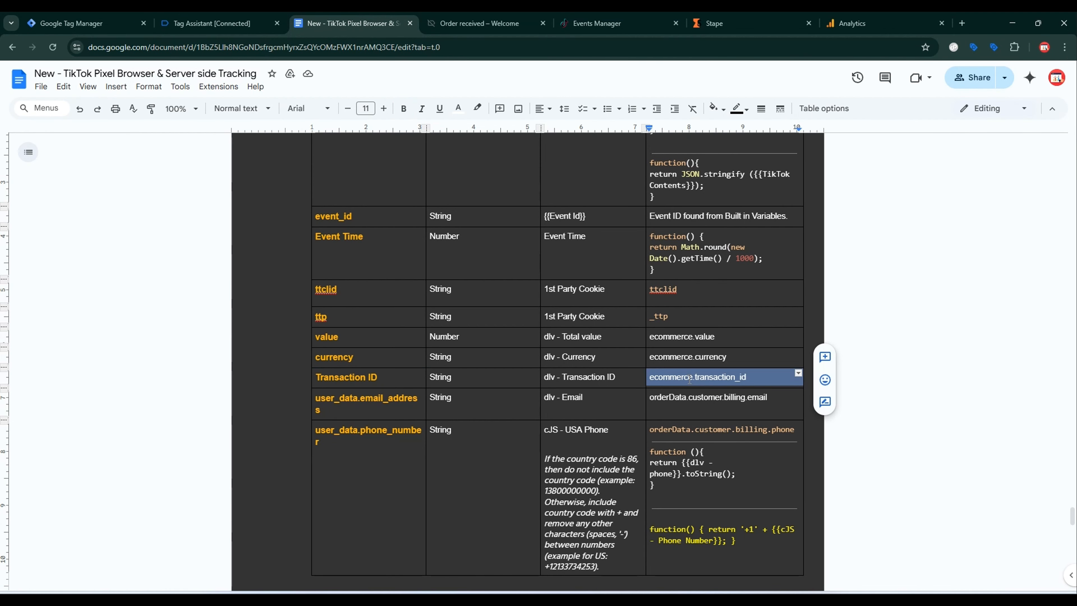
click(72, 23)
click(465, 240)
key(ctrl+v)
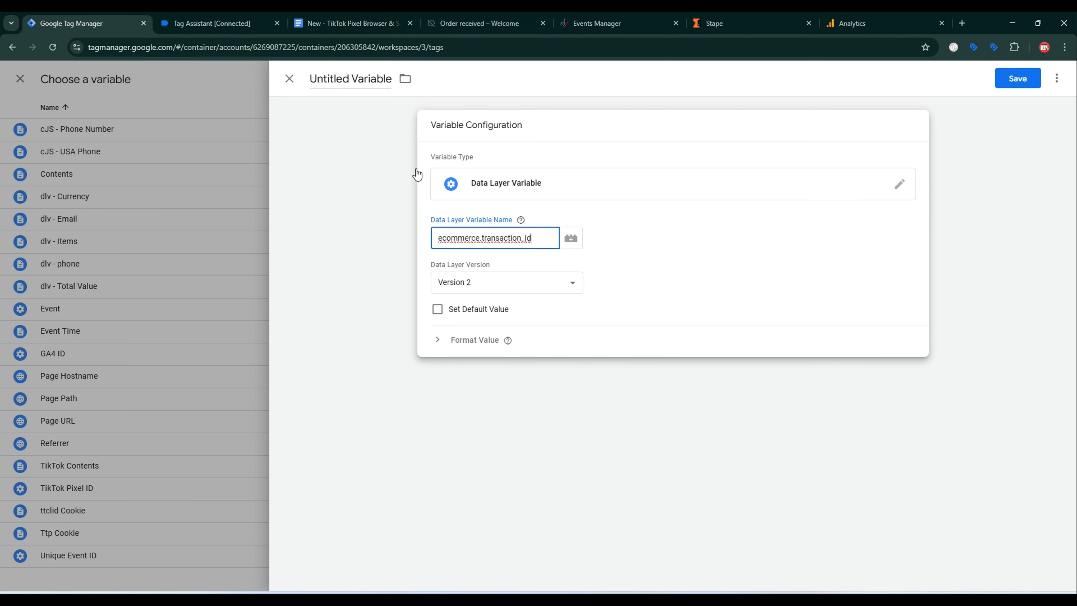
Name the new variable dlv - Transaction ID, as in the document, and save it.
click(331, 21)
triple_click(580, 377)
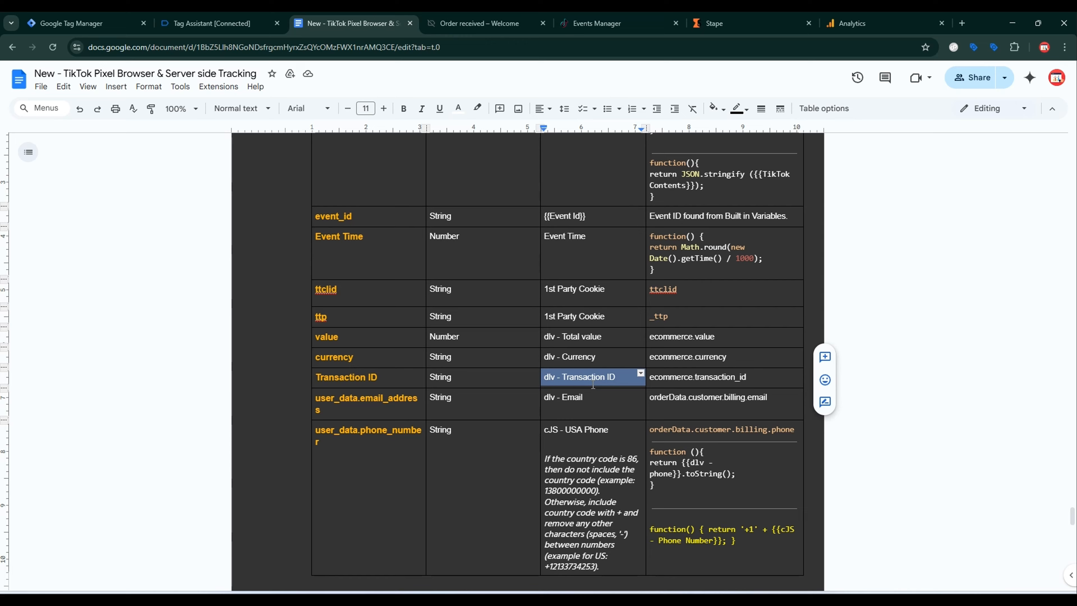
click(111, 17)
click(339, 79)
key(ctrl+v)
click(1017, 79)
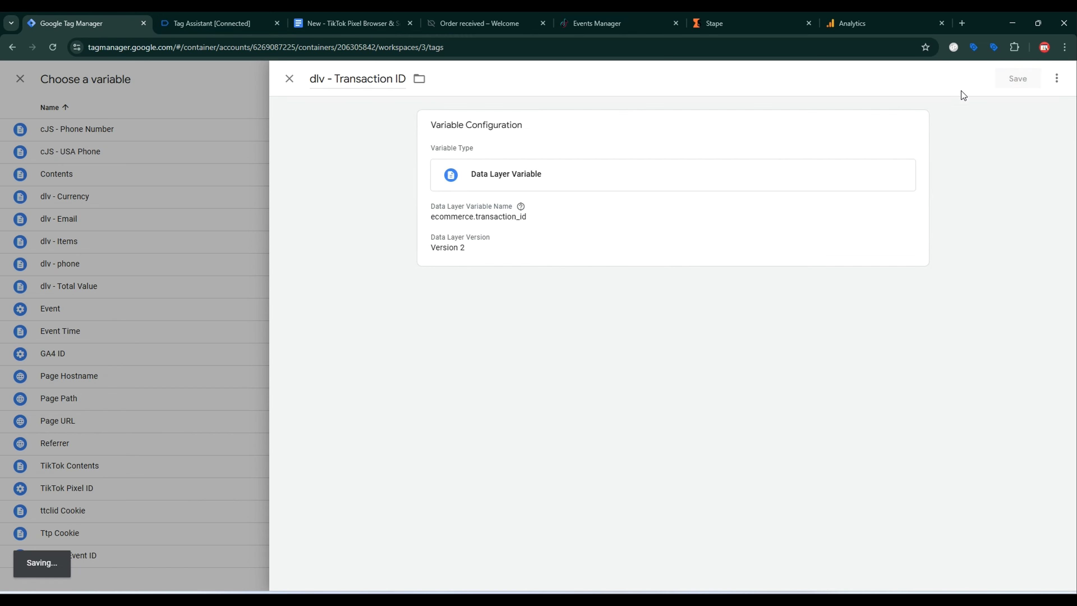
Copy user_data.email_address and user_data.phone_number from the document into the next two parameter names of the tag.
click(348, 23)
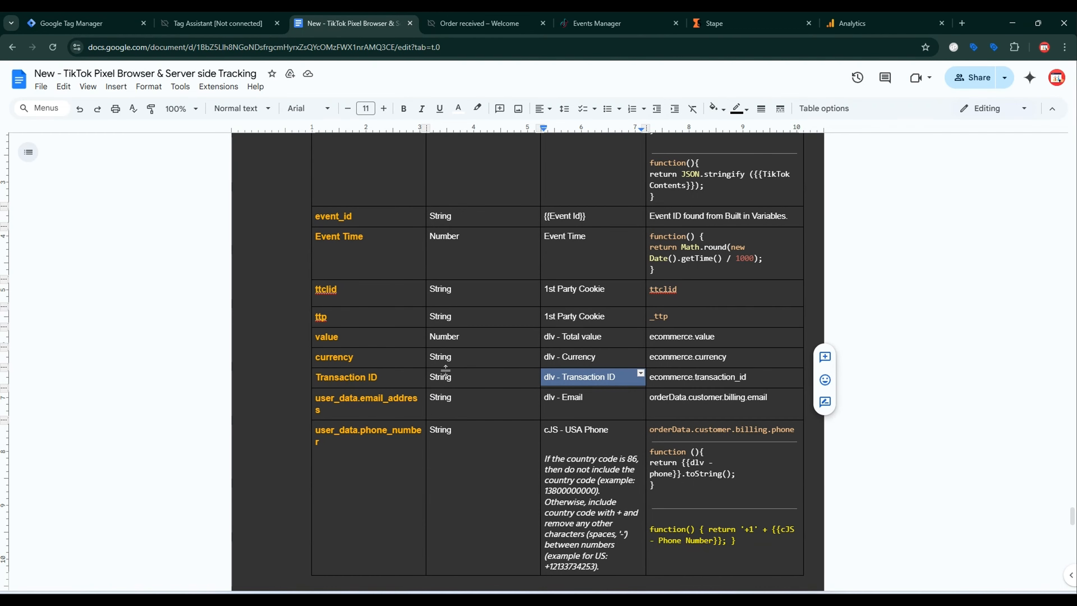
triple_click(358, 395)
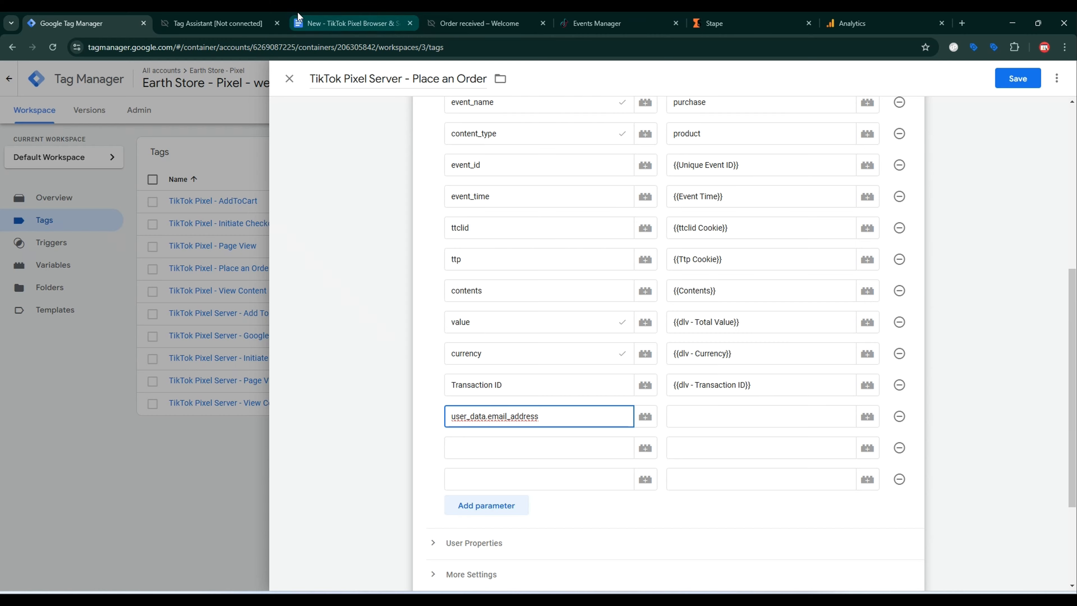
click(236, 17)
click(373, 23)
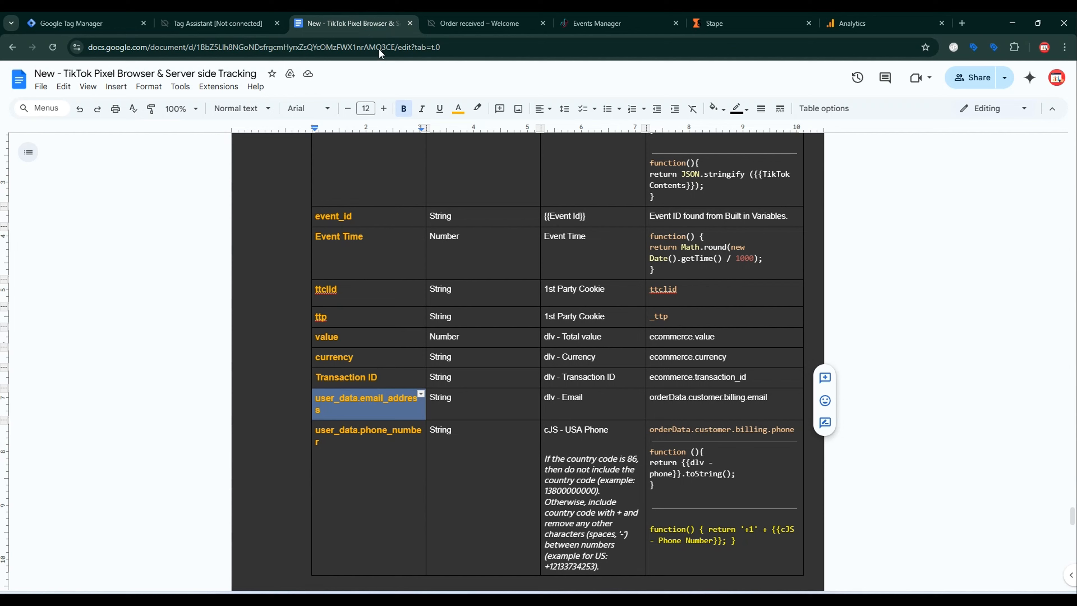
triple_click(380, 436)
key(ctrl+c)
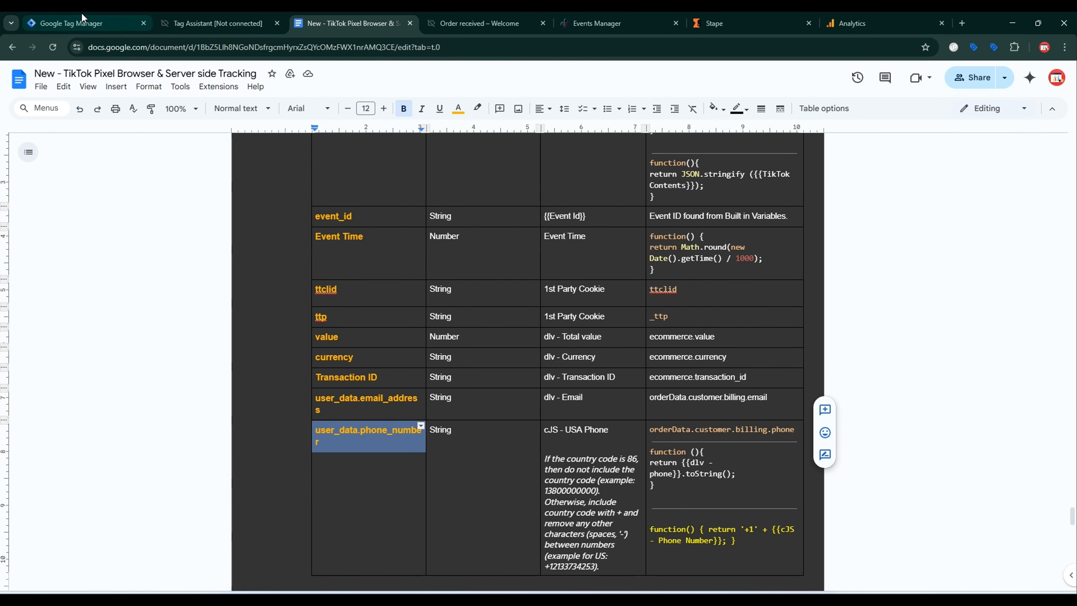
click(82, 17)
key(ctrl+v)
Check the rest of the document's PlaceAnOrder table, then remove the unused parameter row from the tag.
click(238, 20)
click(366, 17)
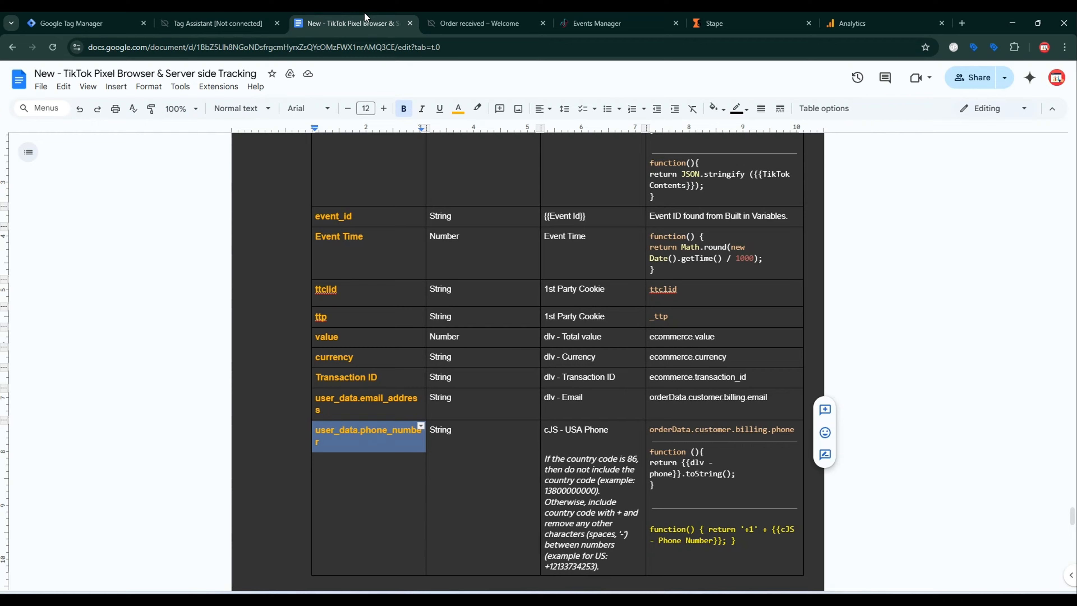
scroll(715, 353, down, 5)
scroll(715, 353, up, 4)
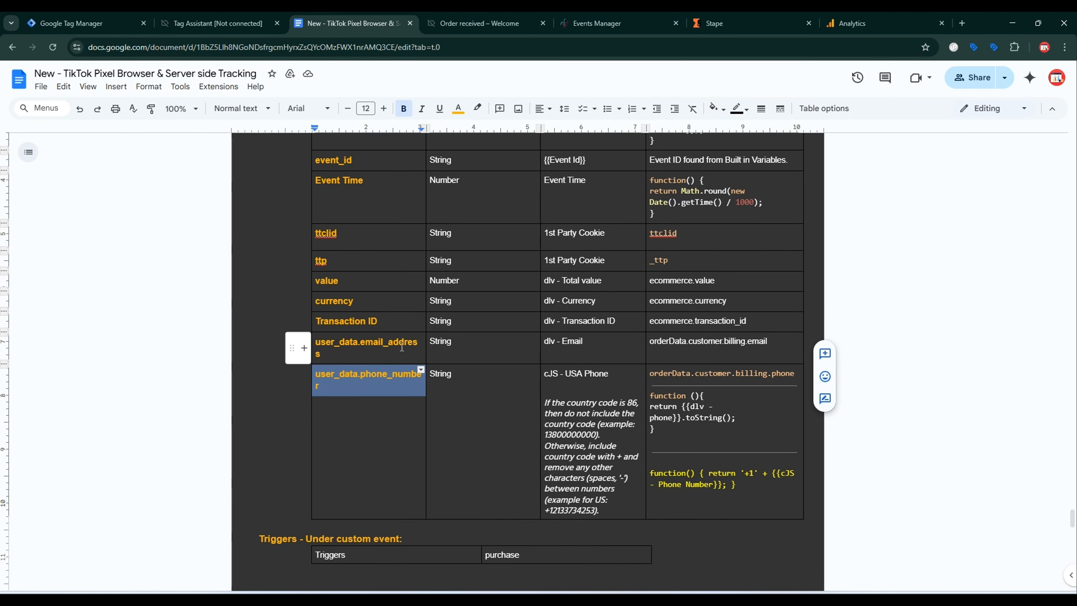
click(85, 23)
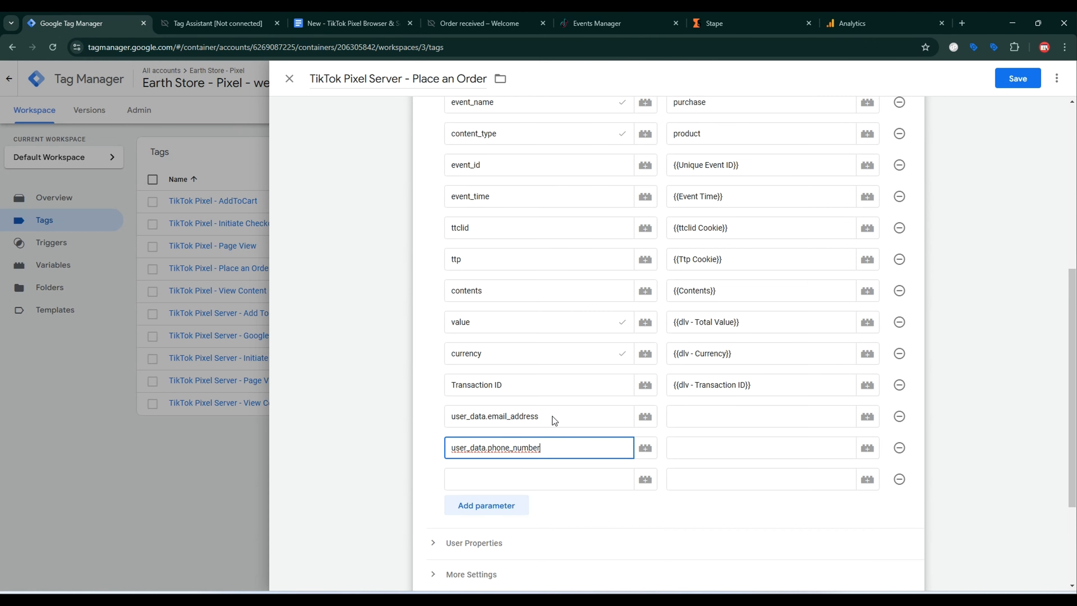
click(899, 479)
Assign dlv - Email to the user_data.email_address parameter and cJS - USA Phone to user_data.phone_number.
click(869, 419)
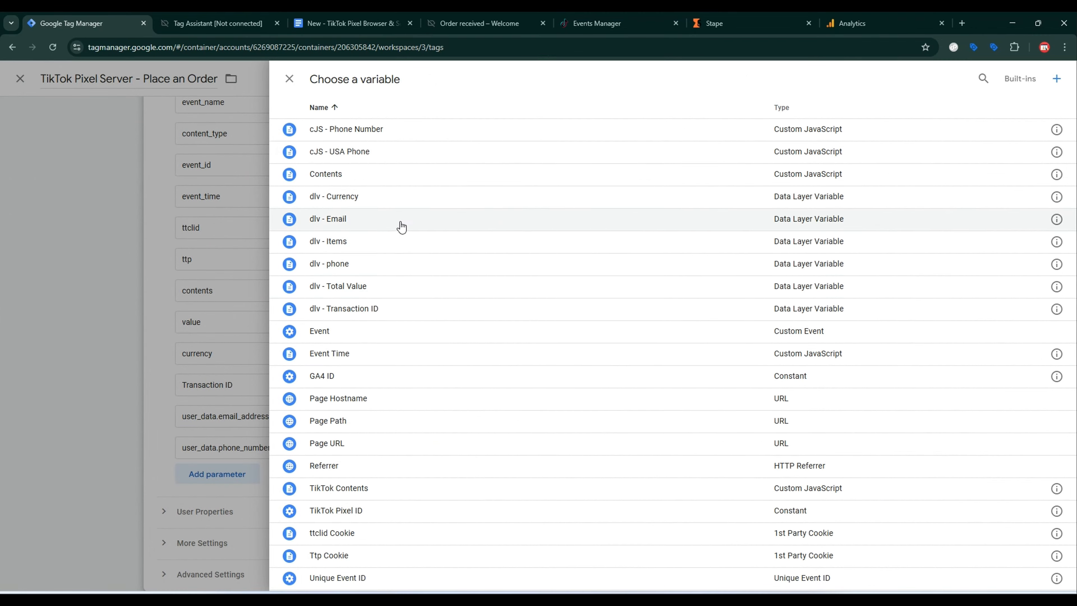
click(354, 308)
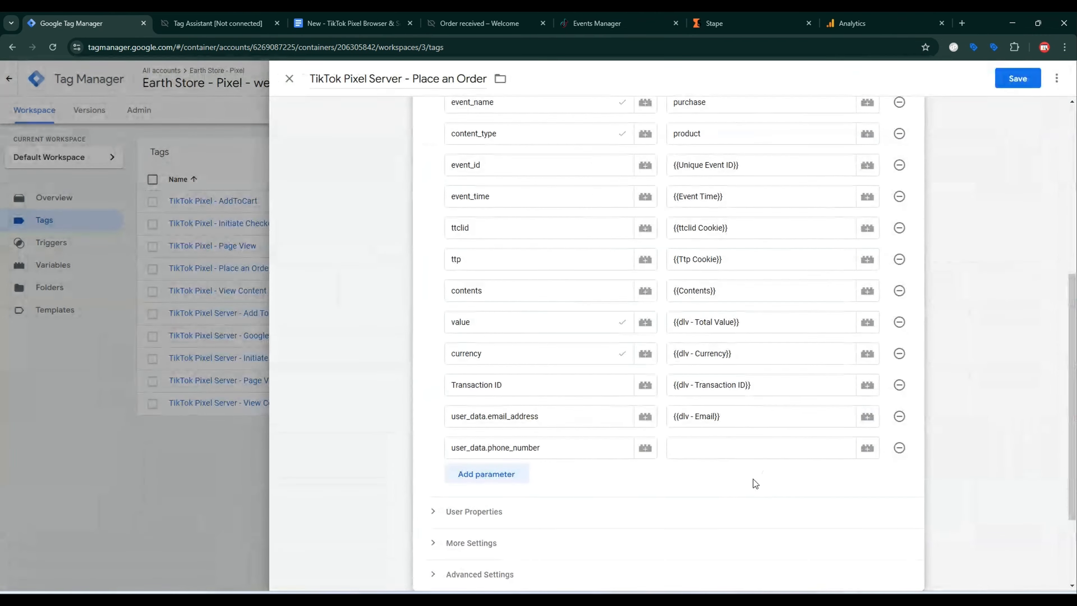
click(712, 449)
click(867, 449)
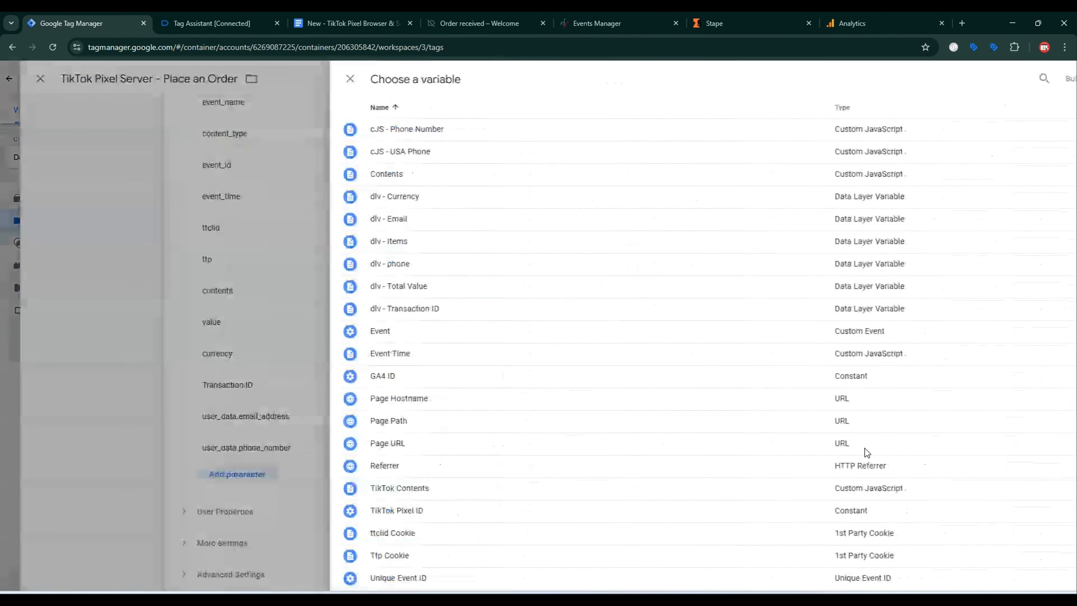
click(373, 159)
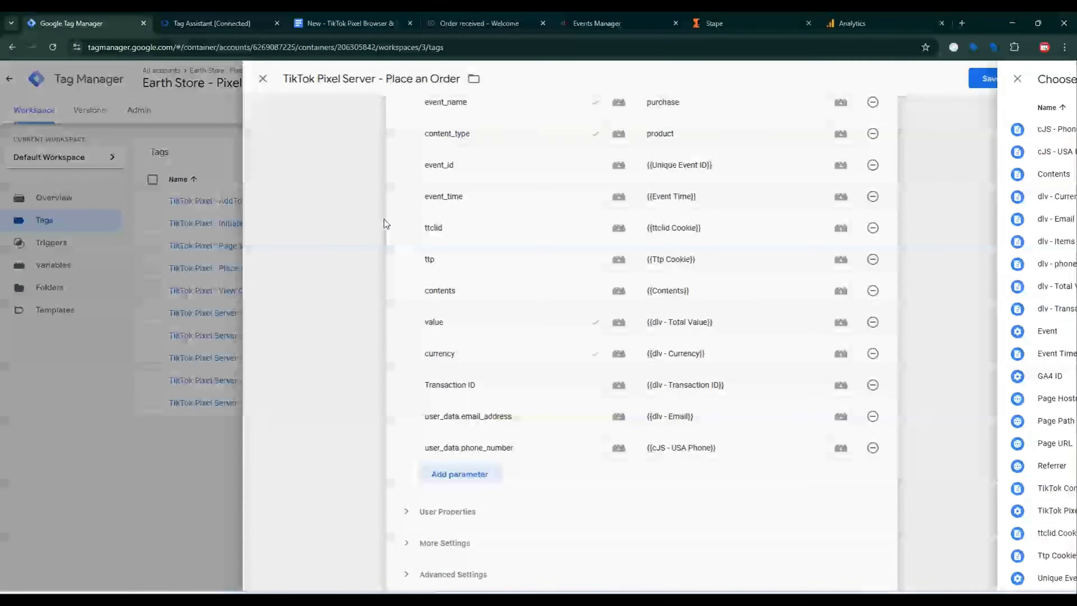
Replace the Place an Order tag's begin_checkout trigger with purchase - Trigger and save the tag.
scroll(625, 397, down, 3)
click(918, 492)
click(894, 518)
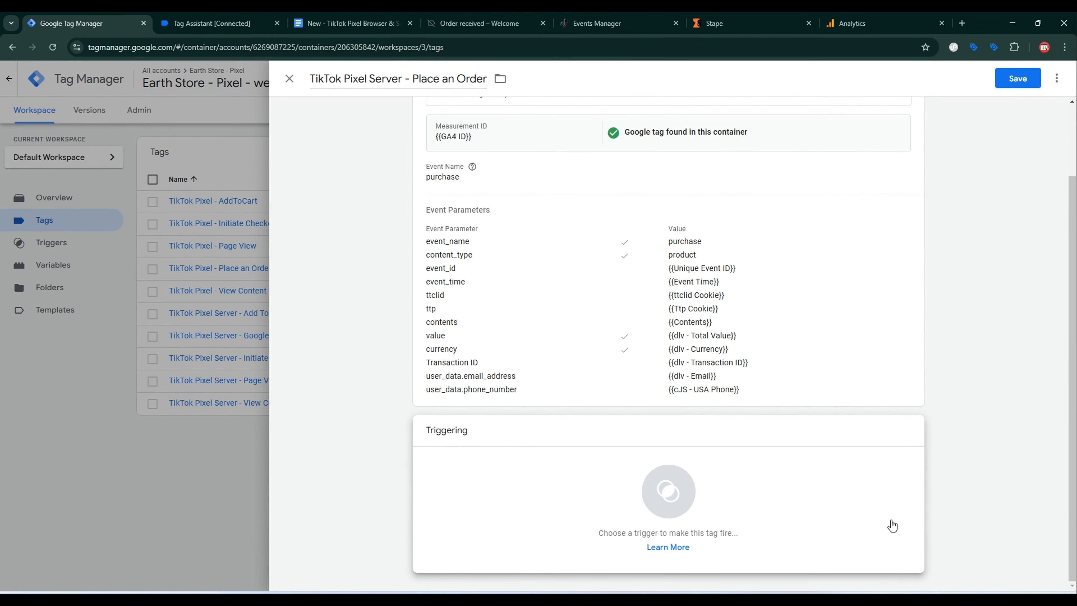
click(857, 515)
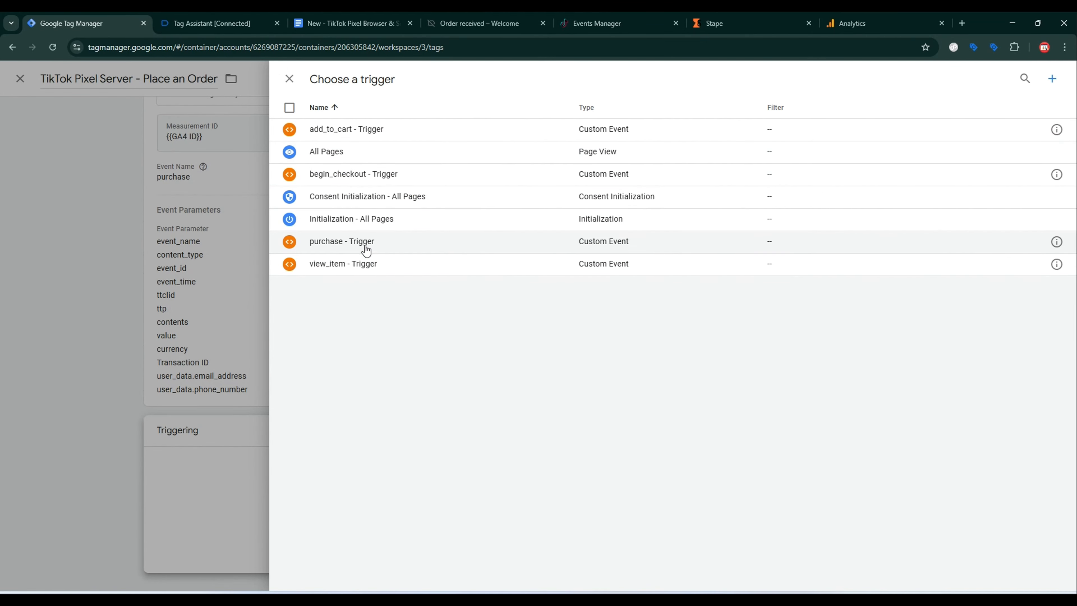
click(363, 249)
click(1003, 82)
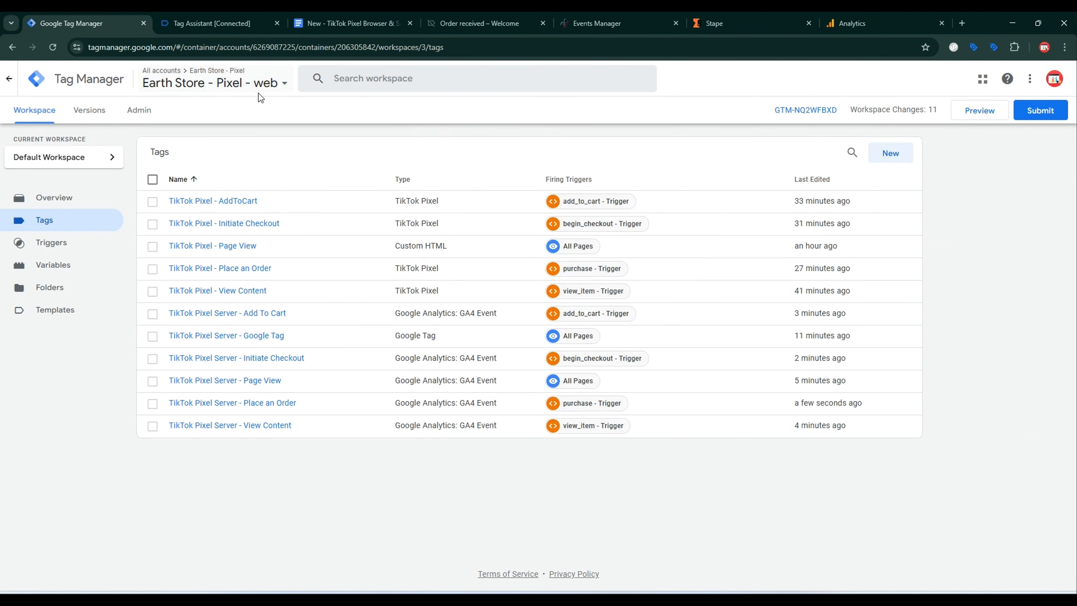
Switch from the Earth Store - Pixel - web container to the account's other container.
click(258, 90)
click(170, 158)
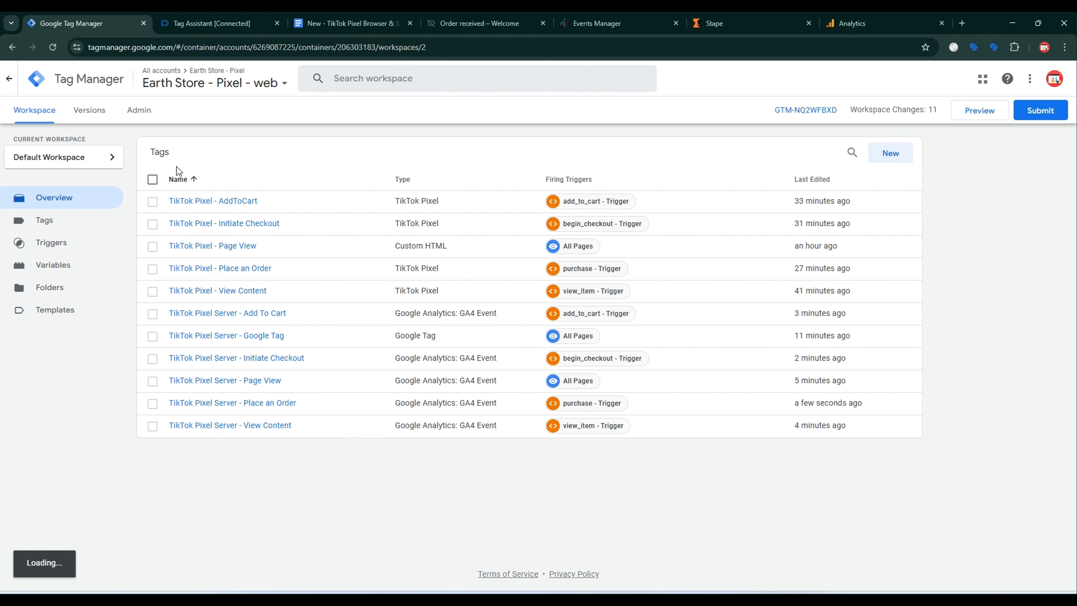
Start a new tag in the server container using the stape-io TikTok Events API template from the Community Template Gallery.
click(76, 294)
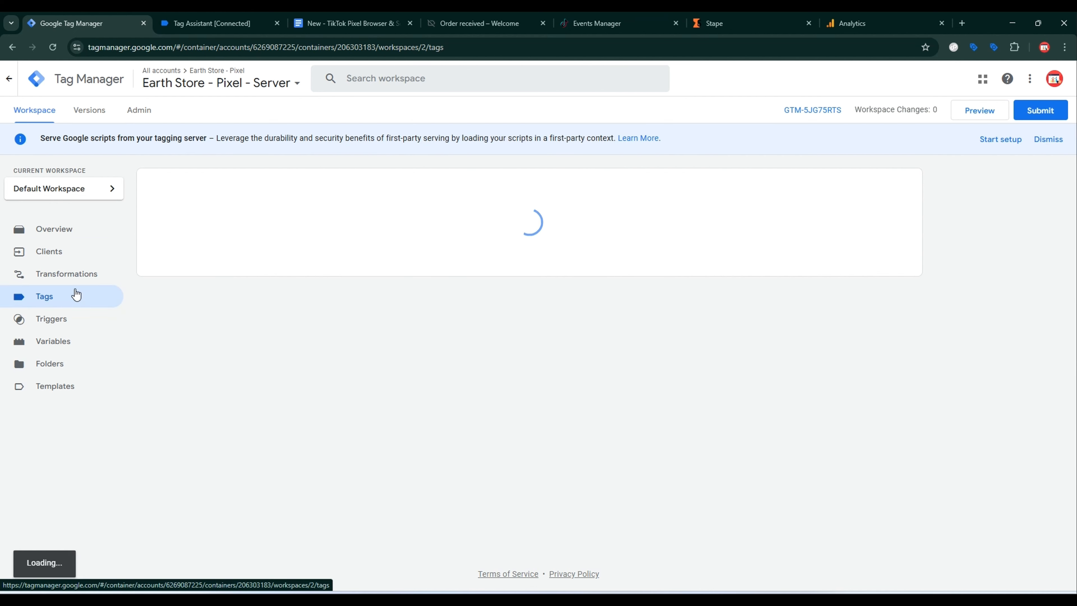
click(891, 195)
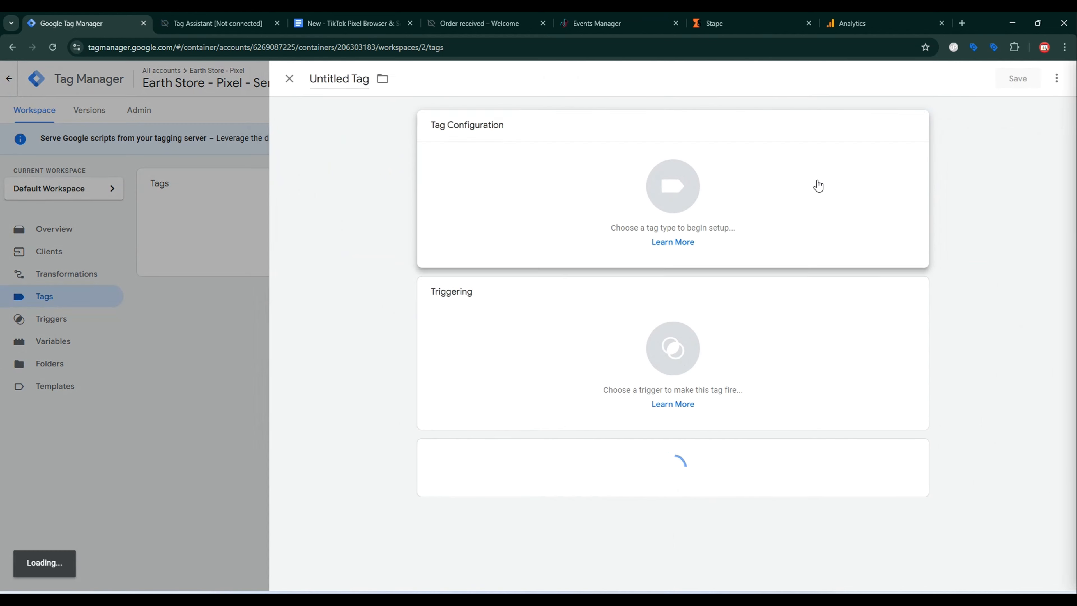
click(817, 183)
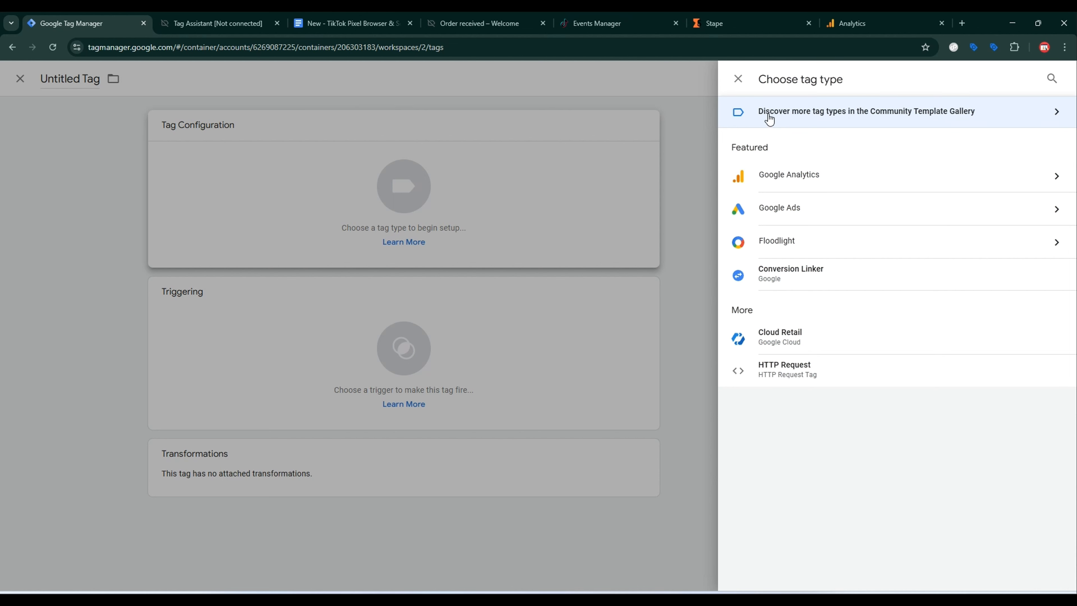
click(989, 123)
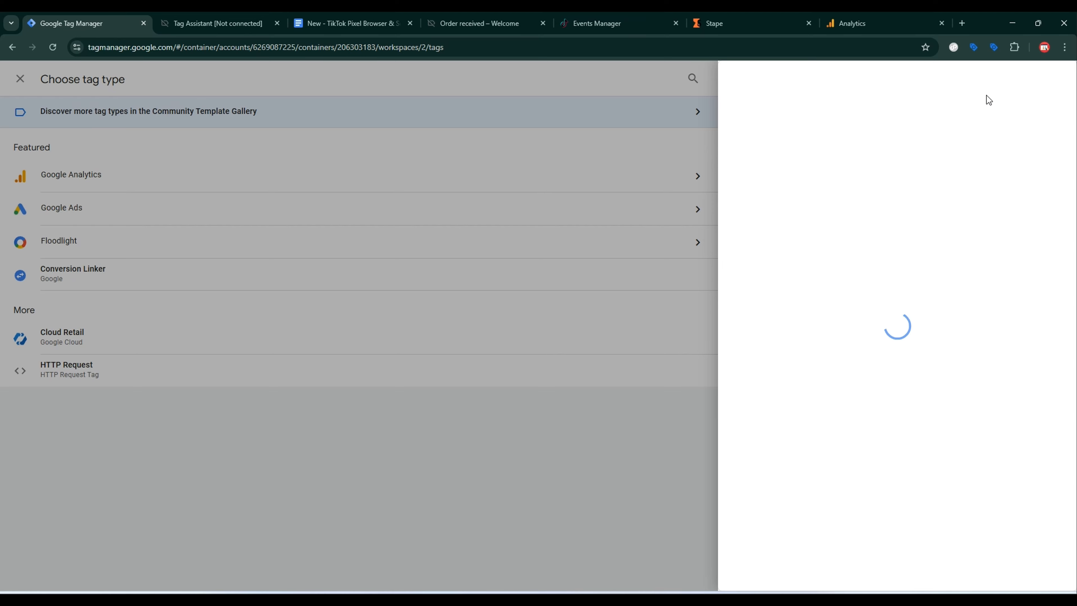
text(ikto)
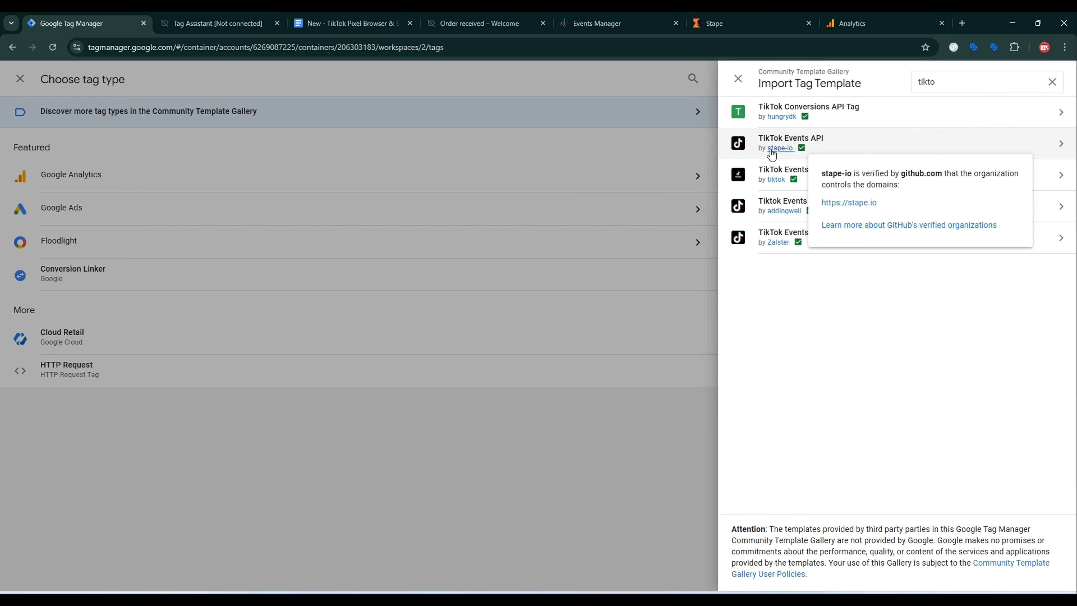
mouse_move(802, 150)
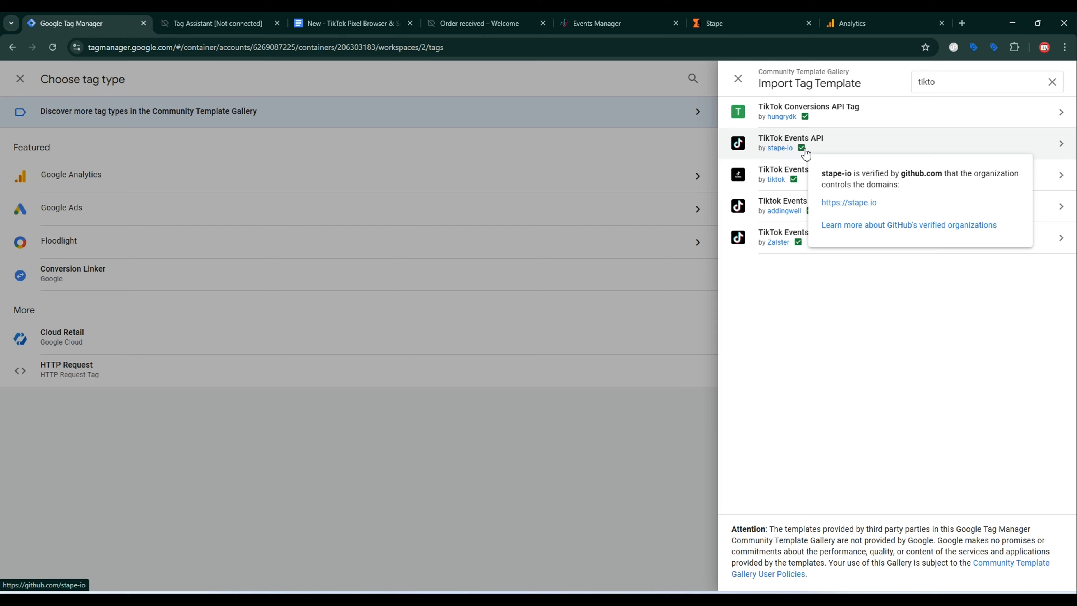
click(854, 144)
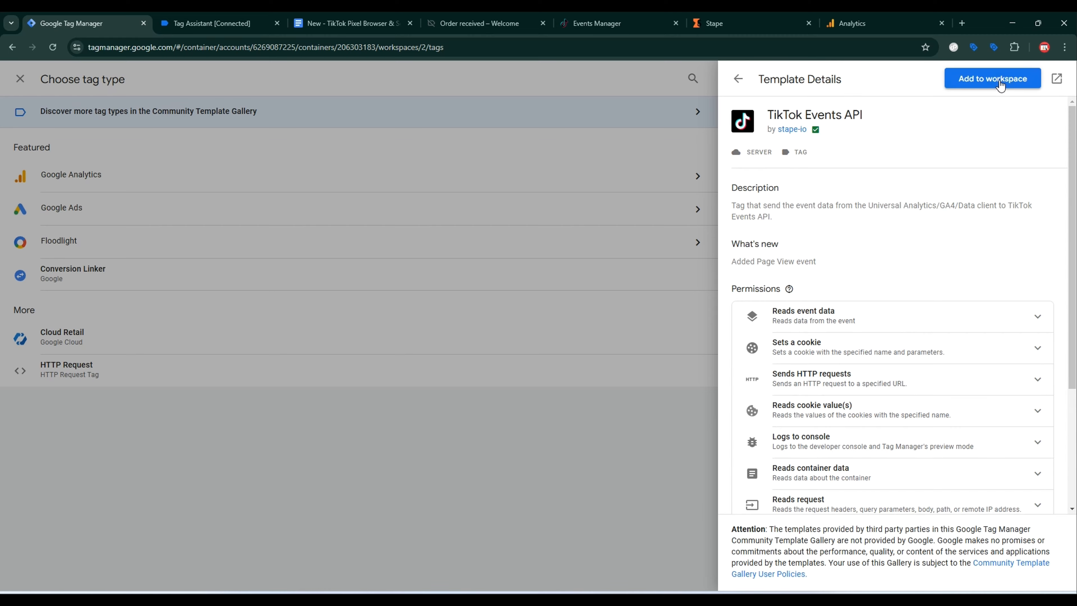
click(992, 79)
click(688, 440)
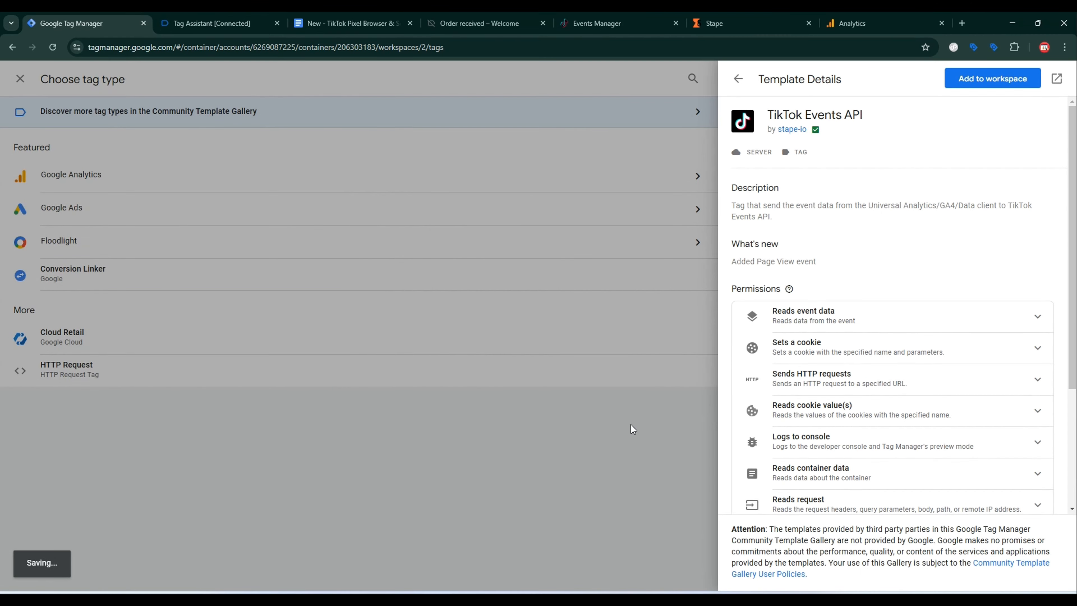
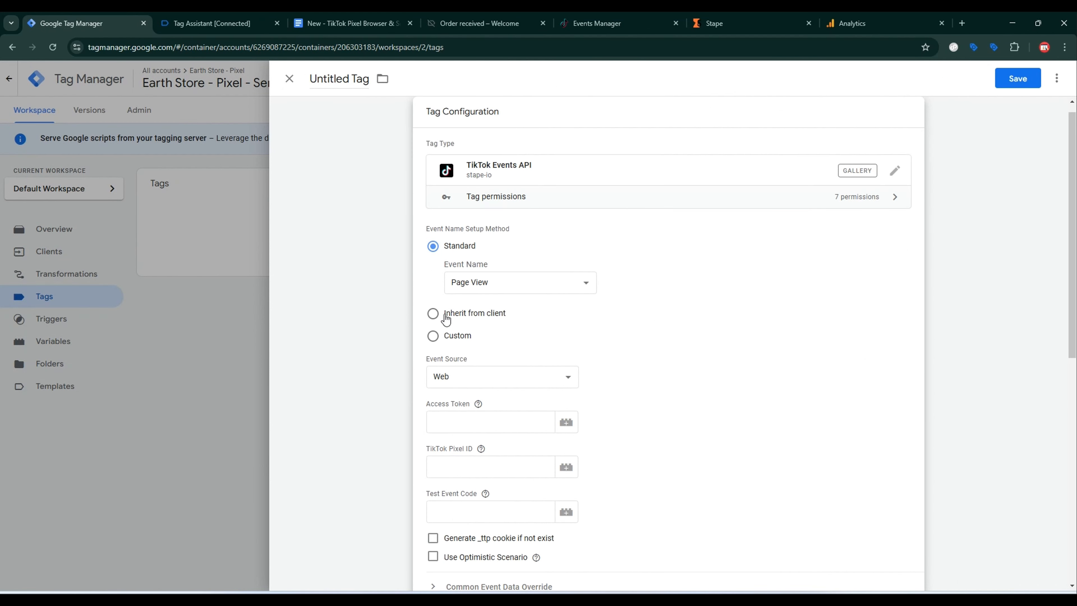
Set the tag's event name setup method to Inherit from client, with Web as the event source.
click(485, 315)
click(463, 333)
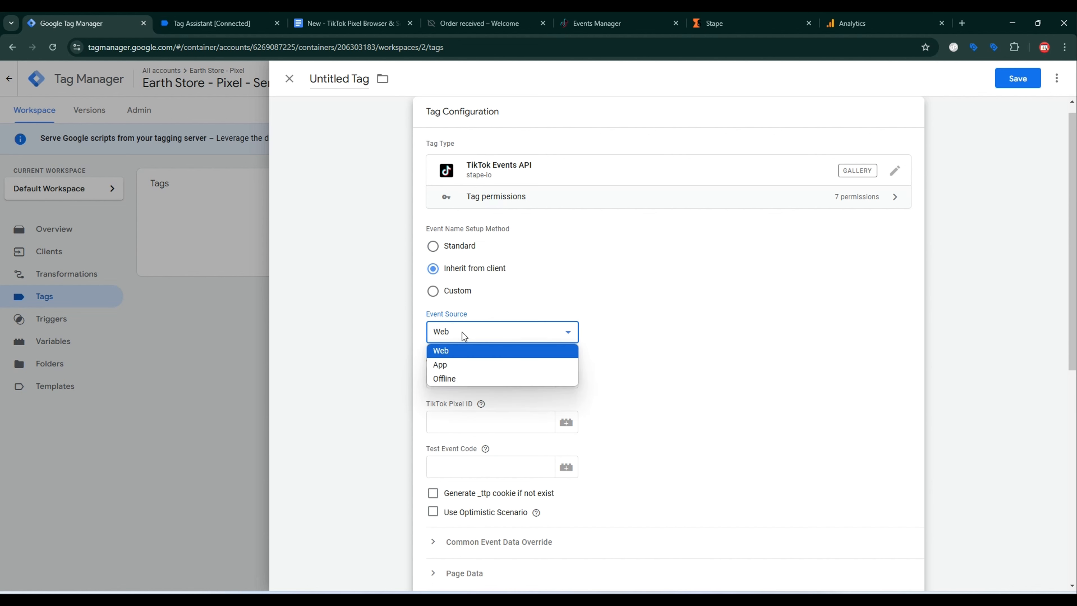
click(448, 351)
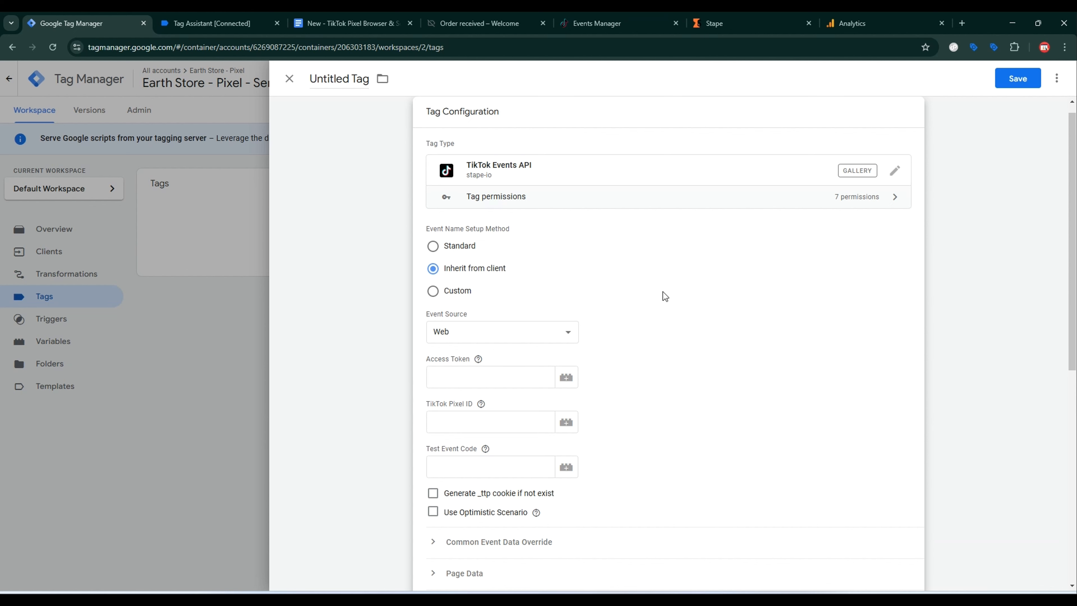
Generate an Events API access token for Earth Store - Pixel in TikTok Events Manager and paste it into the tag's Access Token field.
click(595, 23)
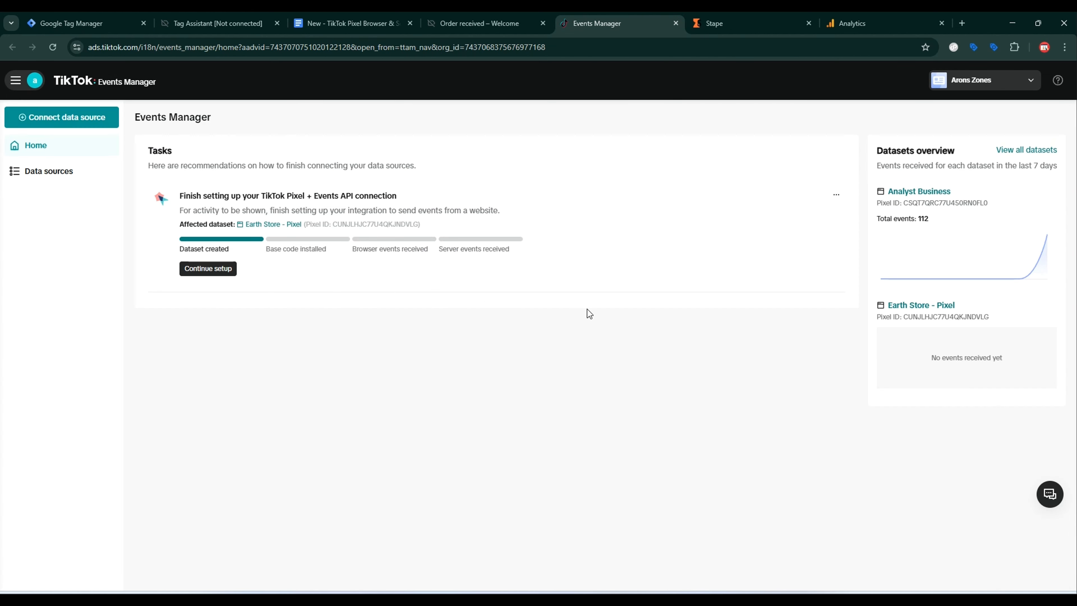
click(260, 225)
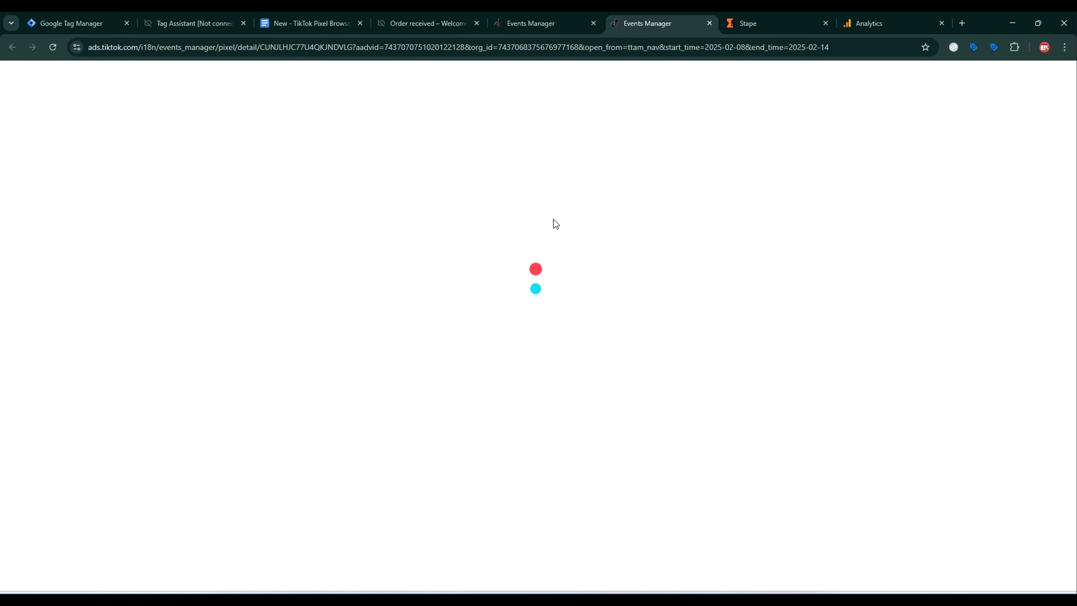
click(313, 198)
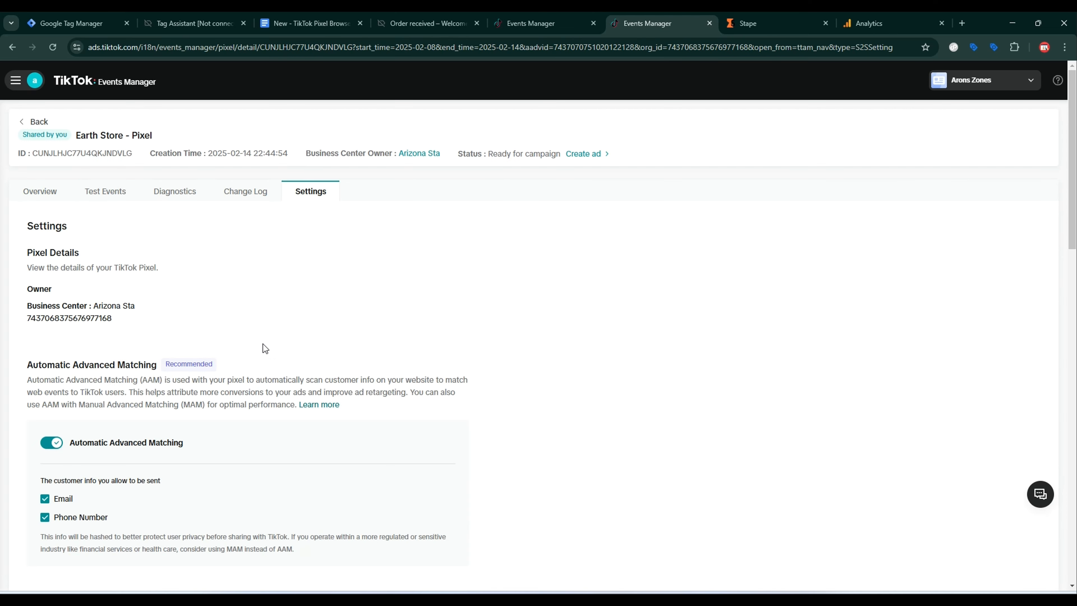
scroll(265, 347, down, 15)
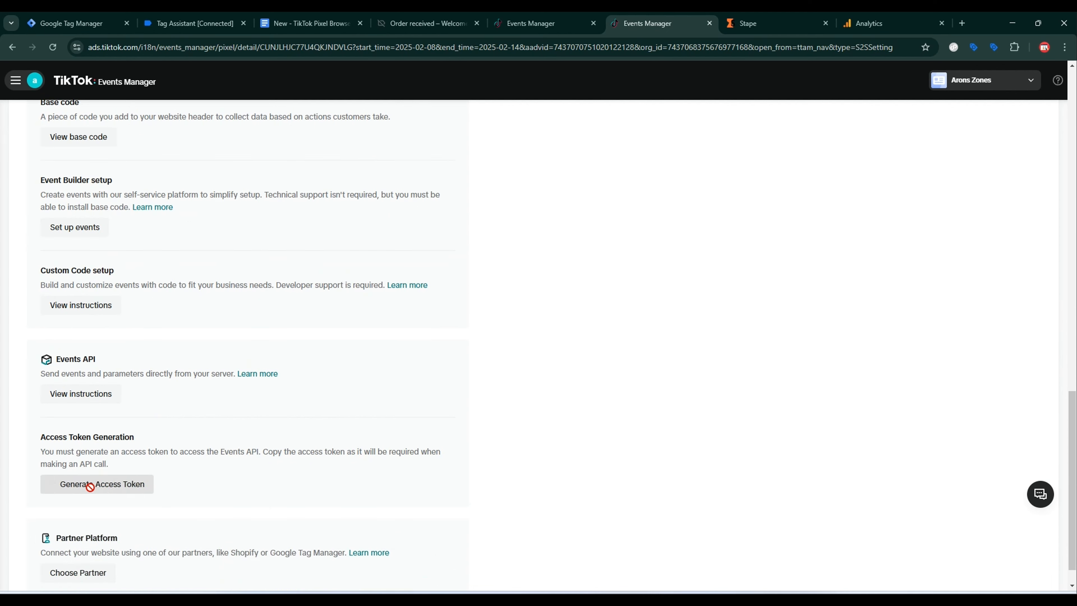
click(90, 486)
scroll(368, 311, down, 3)
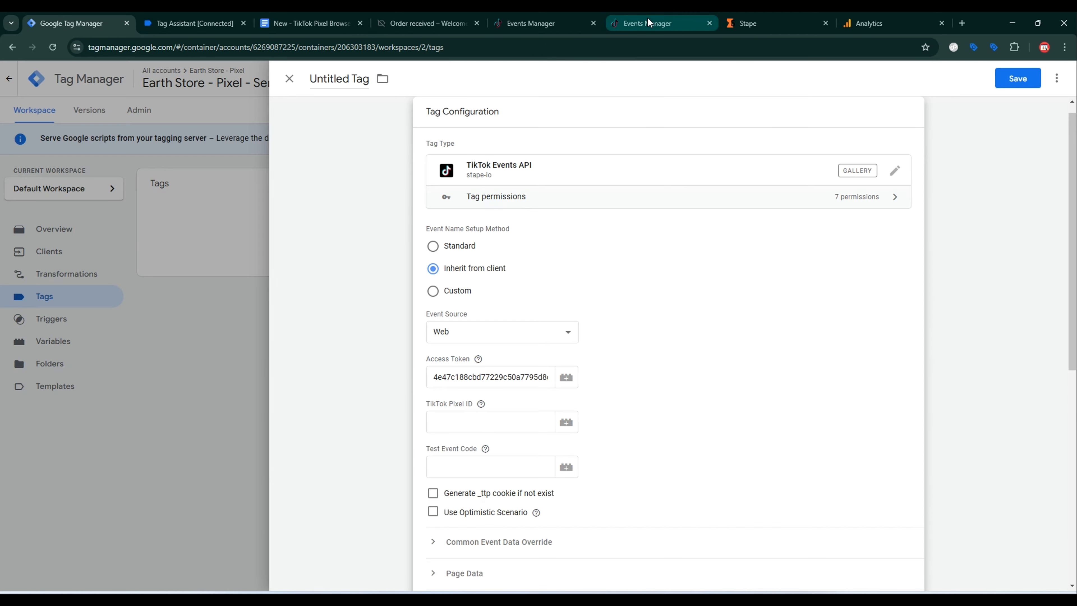
Copy the Earth Store - Pixel ID from TikTok Events Manager into the tag's TikTok Pixel ID field.
click(649, 23)
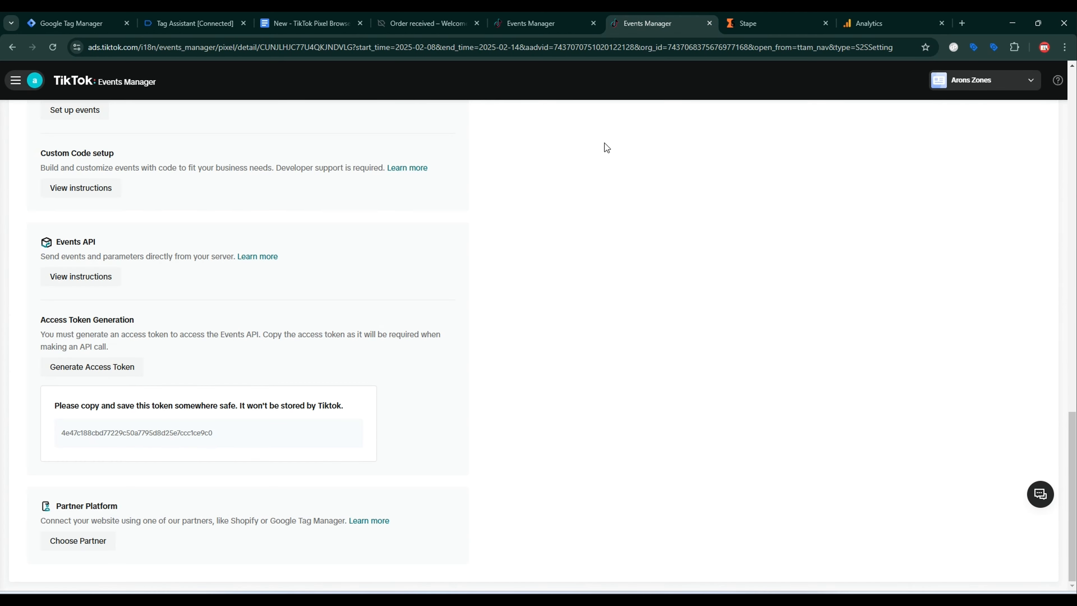
scroll(211, 386, up, 10)
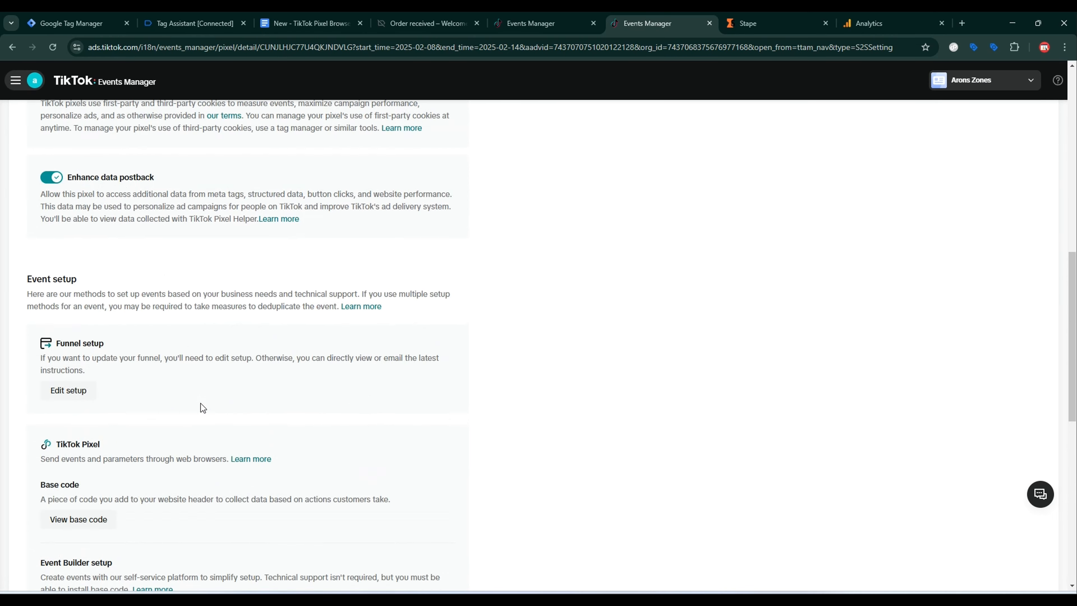
scroll(203, 407, up, 10)
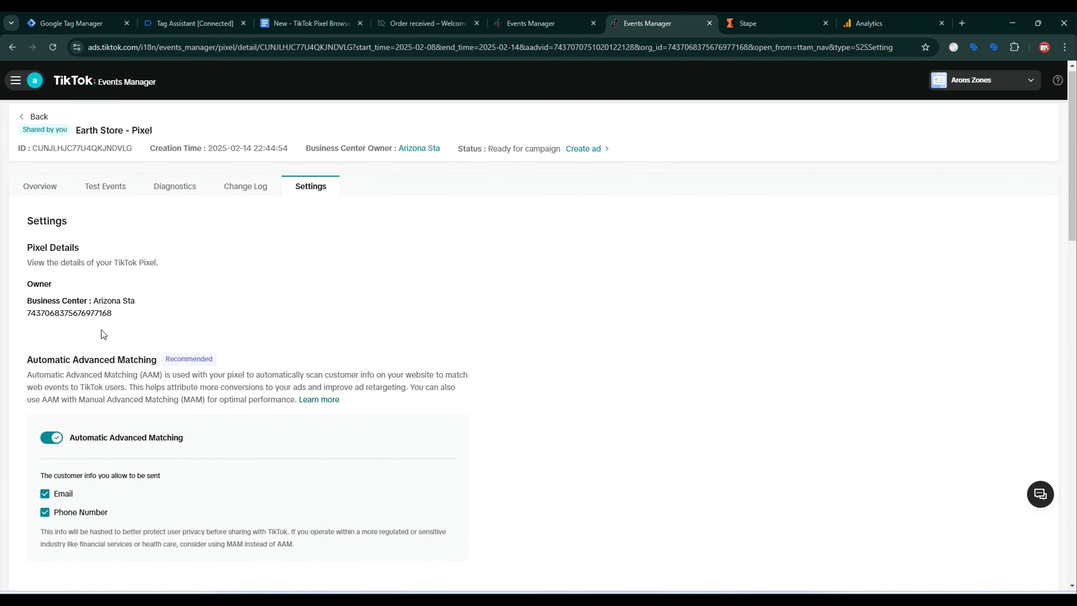
drag(33, 152, 127, 154)
right_click(112, 155)
click(146, 166)
click(72, 23)
key(ctrl+v)
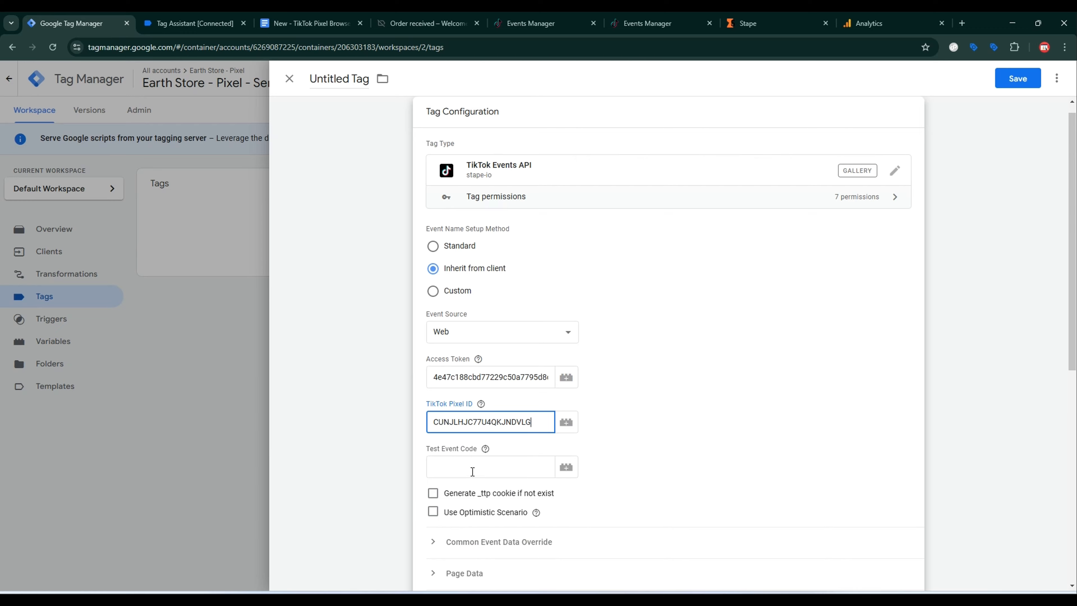
Copy the server test code from Events Manager into the tag's Test Event Code field and enable Generate _ttp cookie if not exist.
click(653, 26)
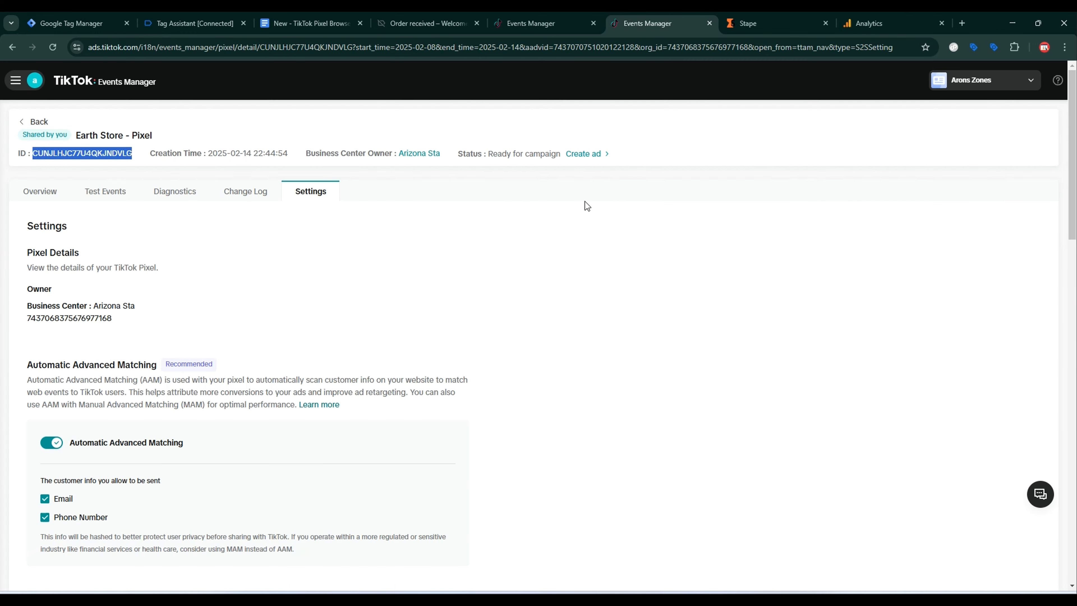
scroll(252, 427, down, 10)
scroll(254, 426, down, 12)
scroll(259, 433, up, 3)
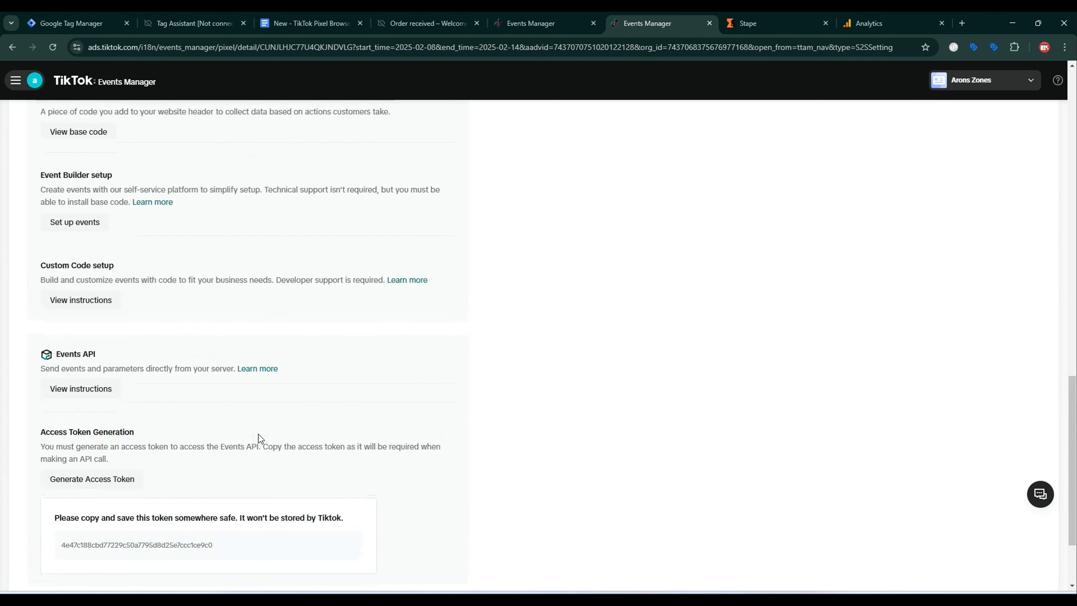
scroll(259, 434, up, 10)
click(105, 191)
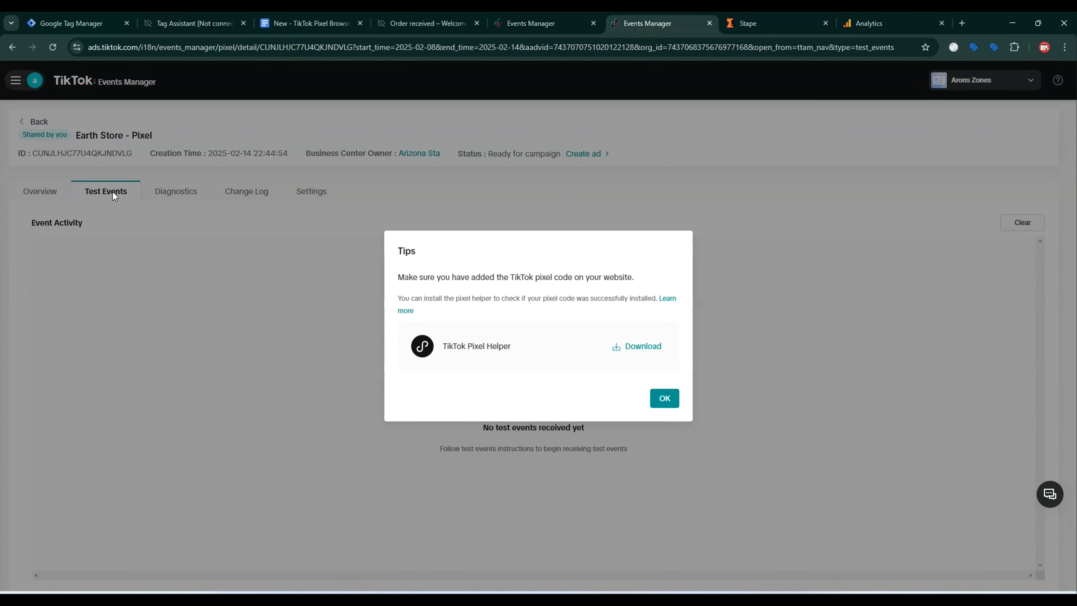
click(663, 399)
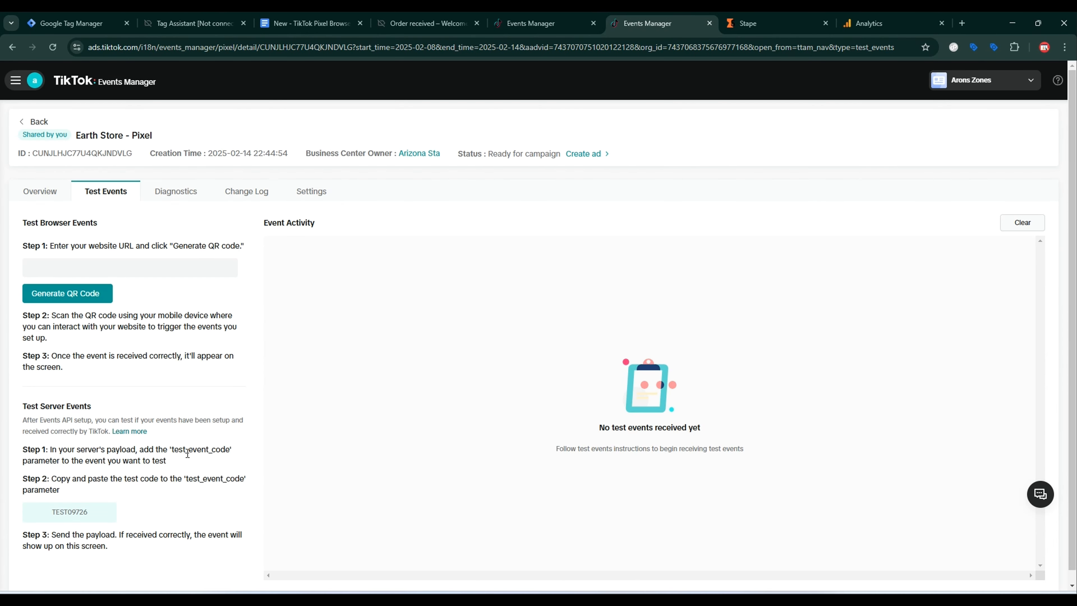
click(70, 512)
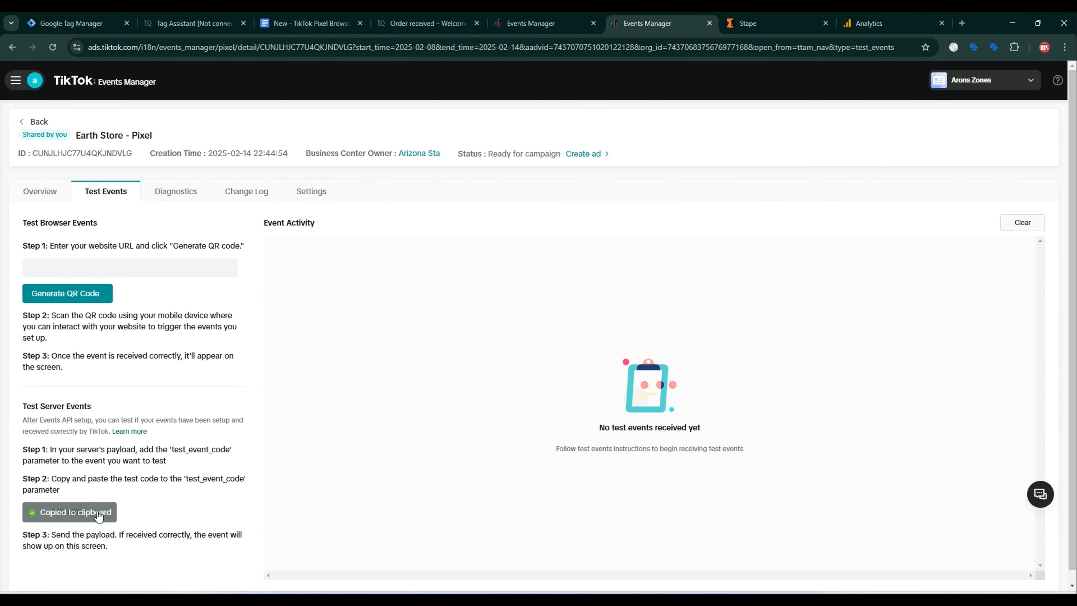
click(62, 18)
click(472, 466)
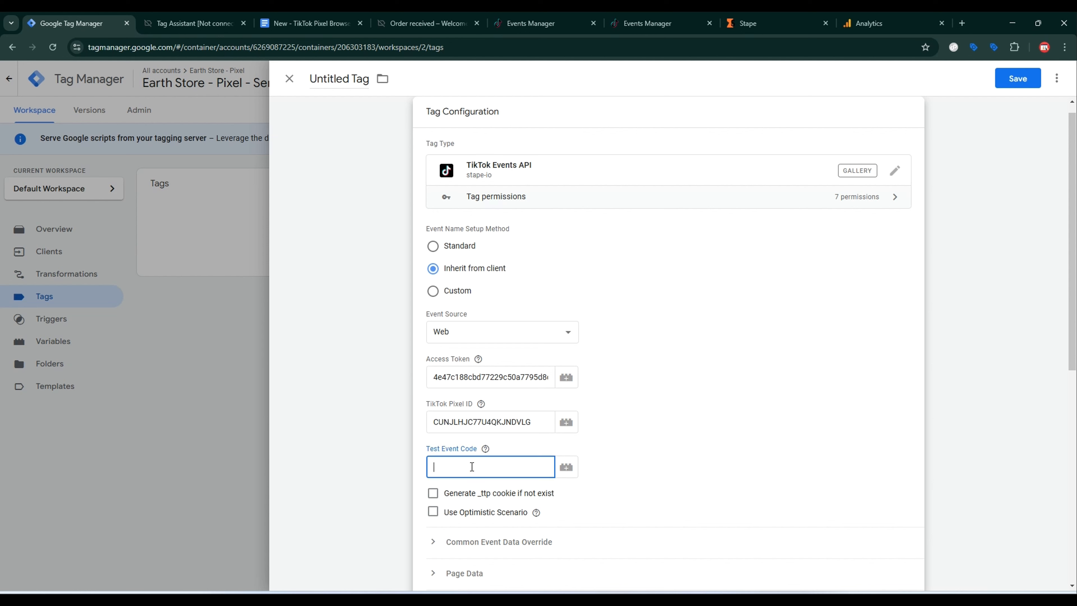
key(ctrl+v)
click(433, 494)
Add a new trigger of type Custom to the TikTok Events API tag.
scroll(506, 486, down, 9)
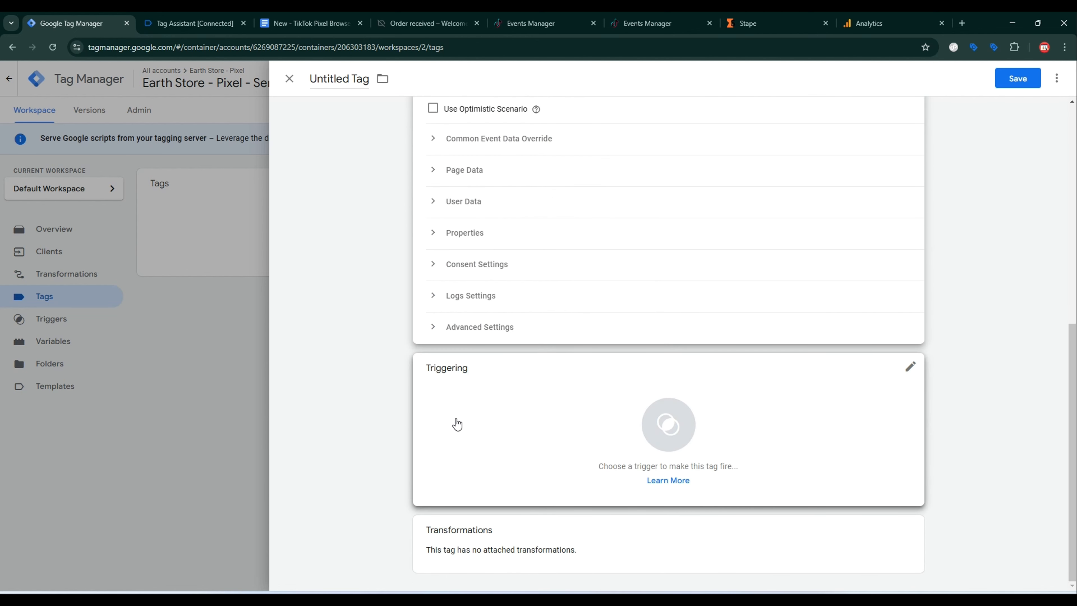
click(537, 409)
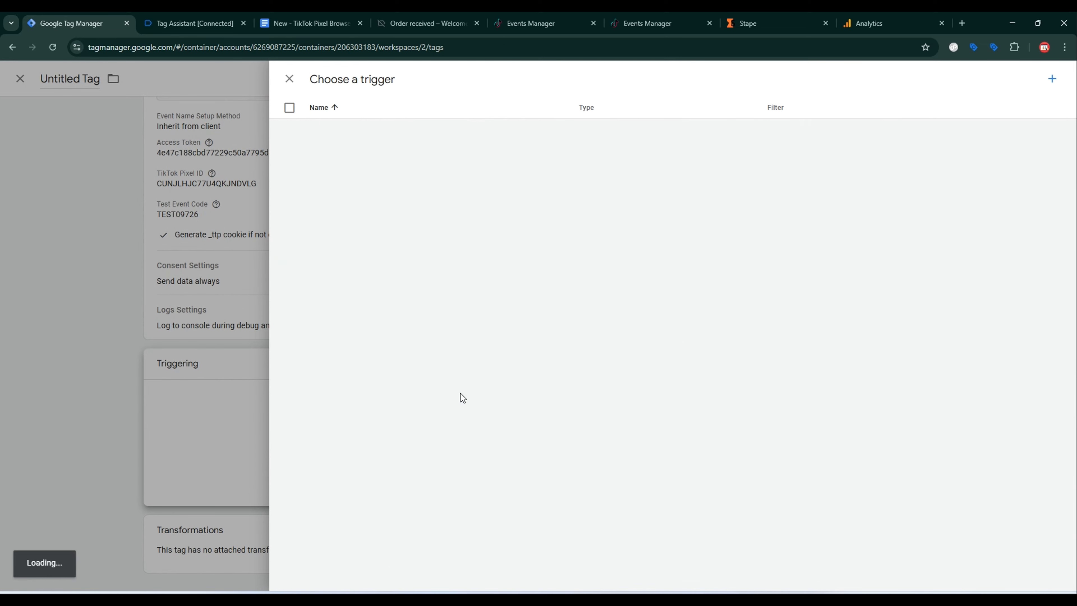
click(1051, 79)
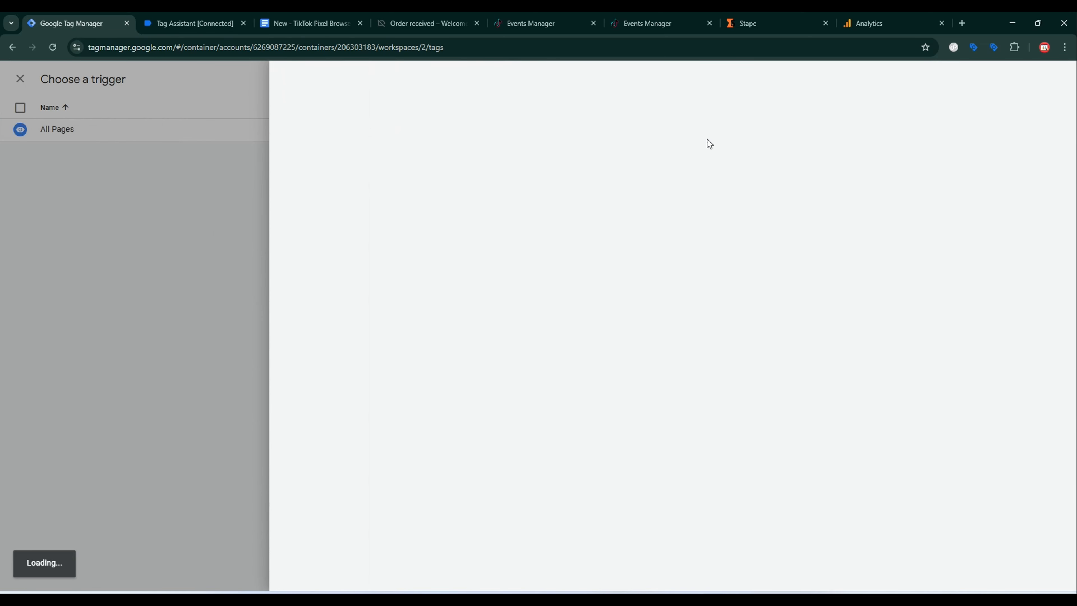
click(711, 145)
click(778, 124)
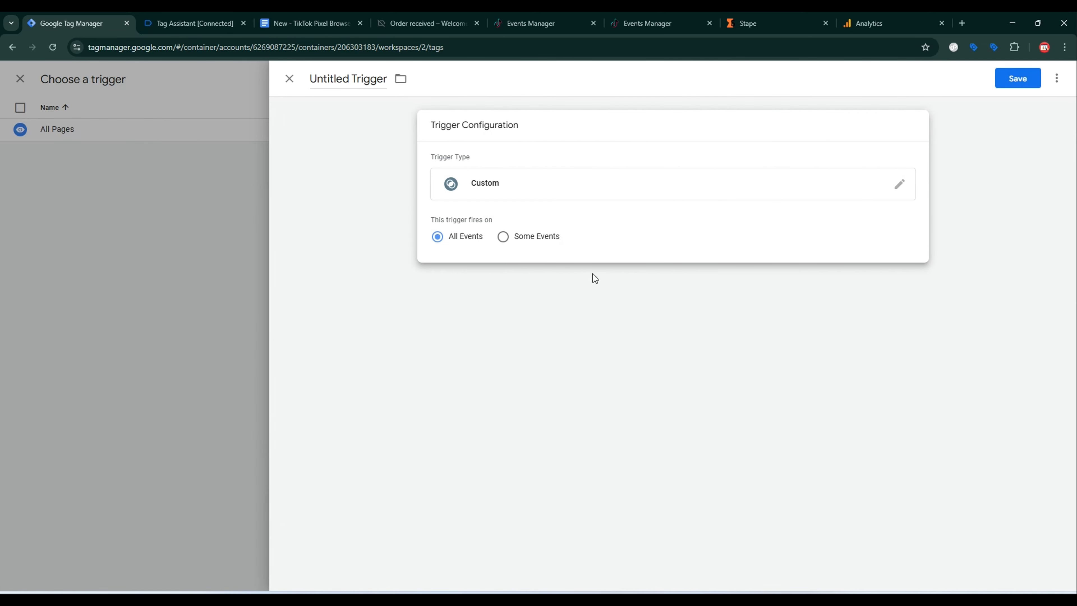
Restrict the trigger to Some Events with the condition Event Name matches RegEx.
click(533, 238)
click(492, 284)
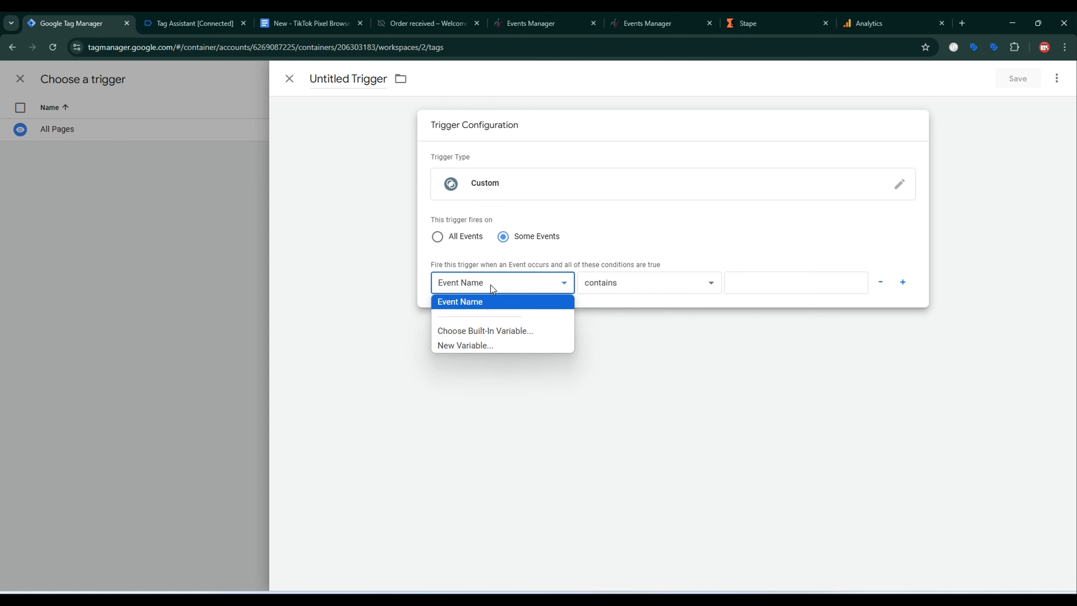
click(497, 283)
click(630, 283)
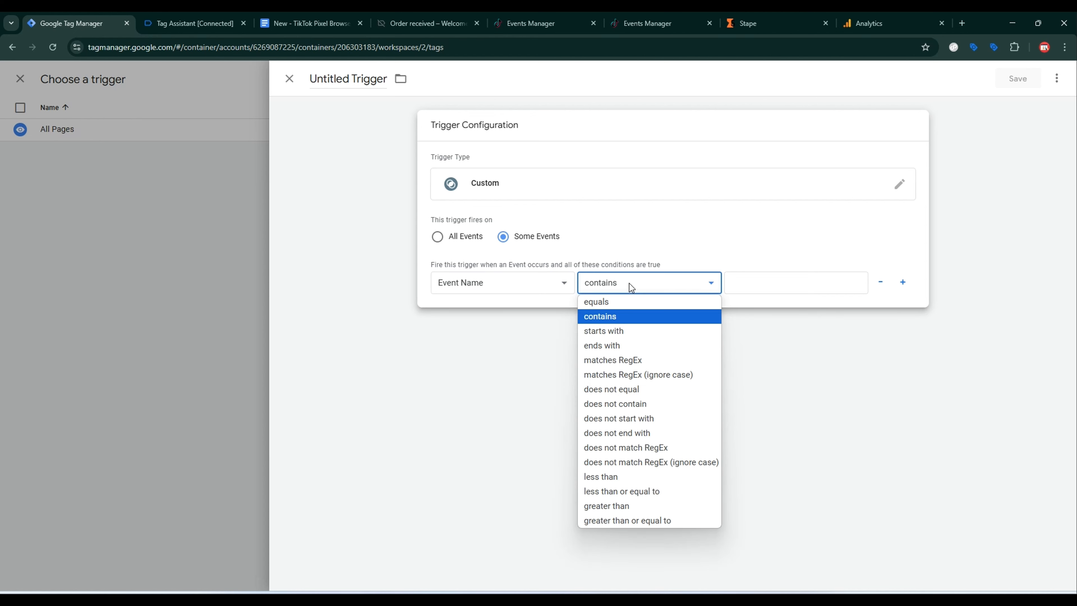
click(625, 360)
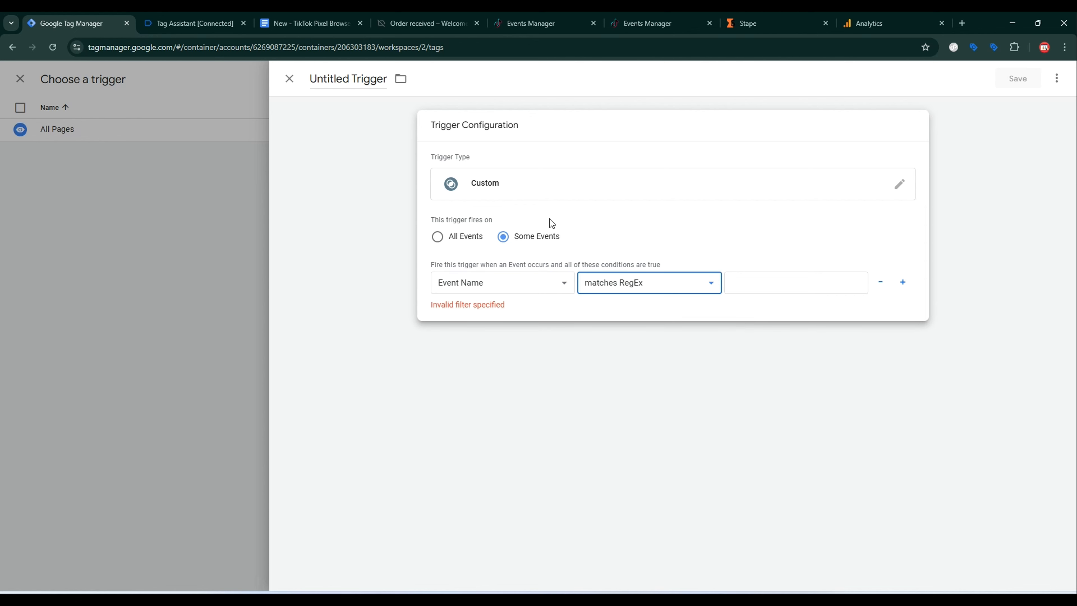
Copy the Event Name RegEx page_view|view_item|add_to_cart|begin_checkout|purchase from the tracking document into the trigger condition's value.
click(305, 23)
scroll(555, 351, down, 15)
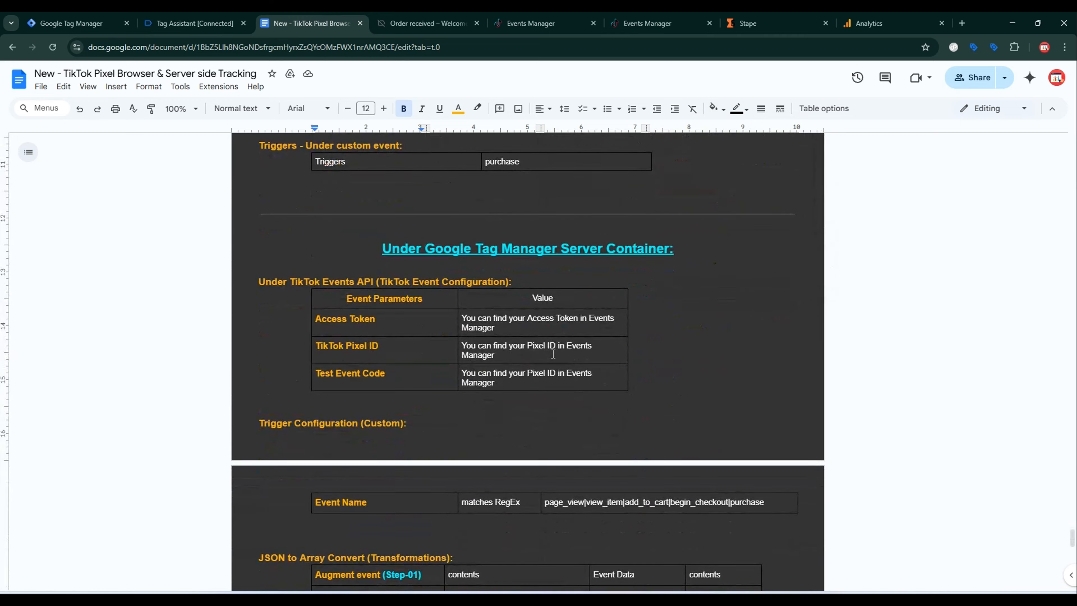
scroll(578, 349, up, 2)
drag(545, 278, 765, 275)
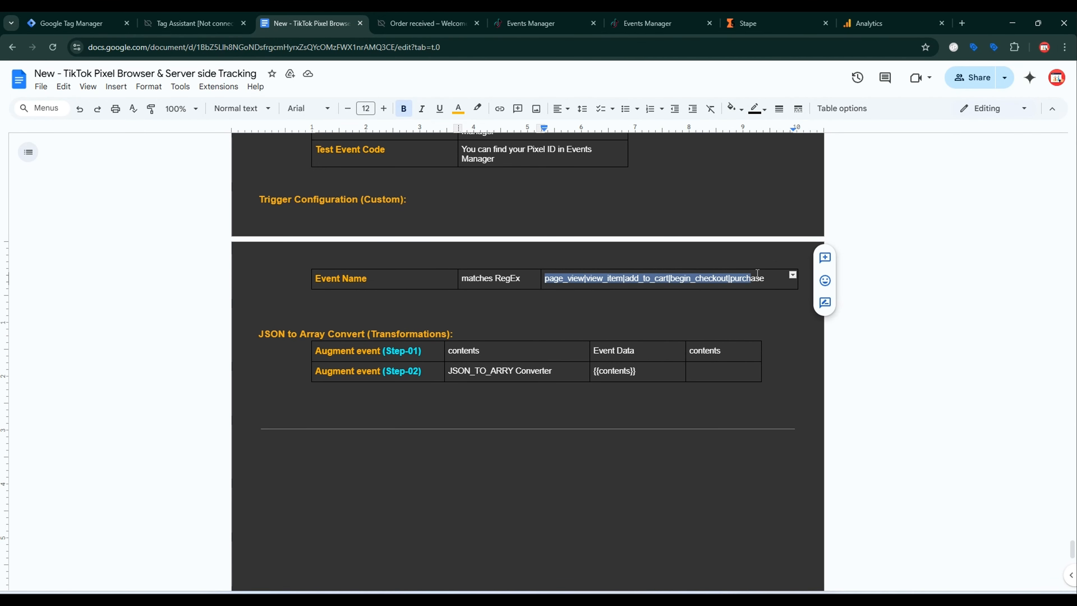
key(ctrl+c)
click(76, 23)
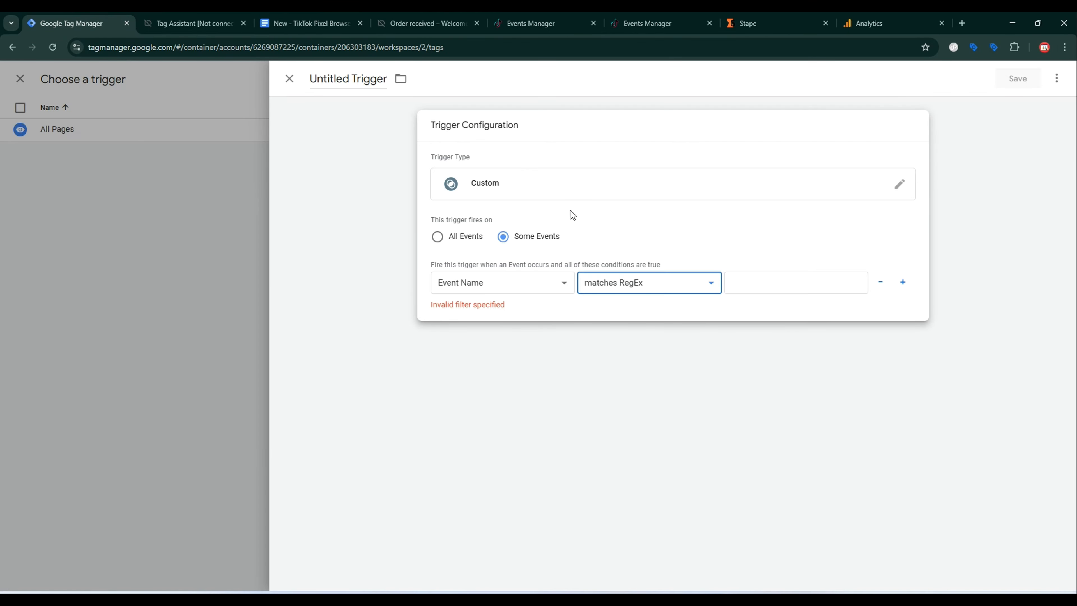
click(750, 281)
key(ctrl+v)
Save the trigger as "Custom - Server" and save the tag as "TikTok Events API".
click(1017, 78)
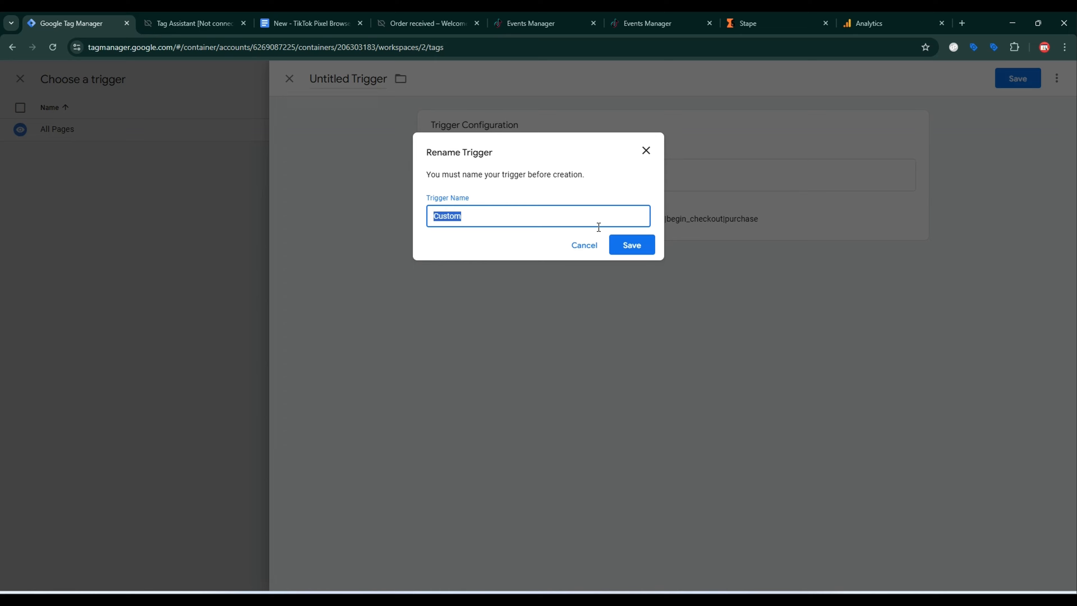
click(531, 219)
text(- Server)
click(630, 245)
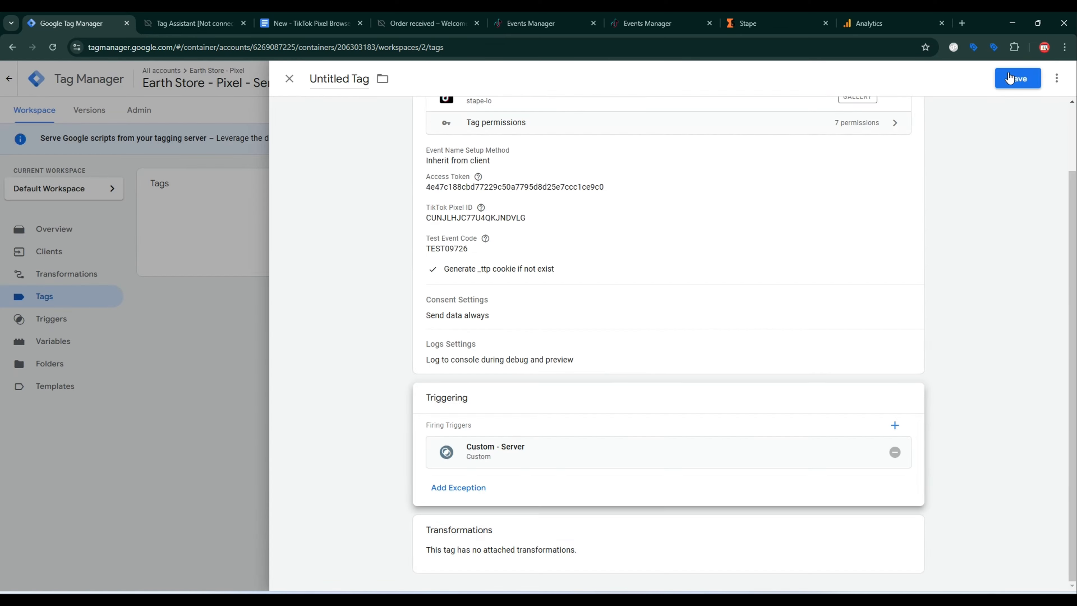
click(1009, 78)
click(630, 244)
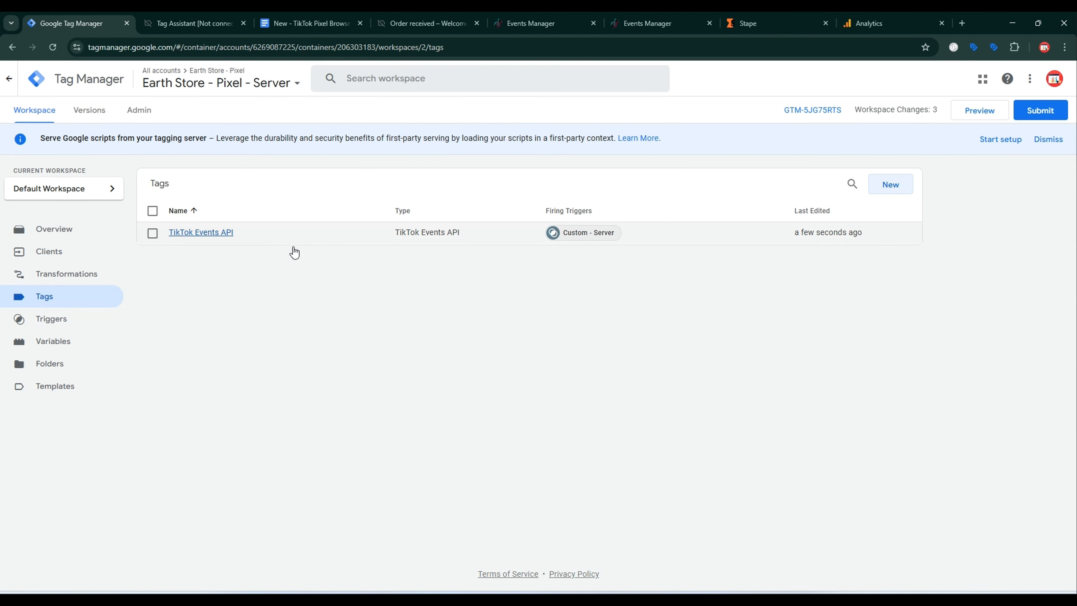
Import JSON_TO_ARRY Converter as a new variable template in the server container and save it.
click(306, 23)
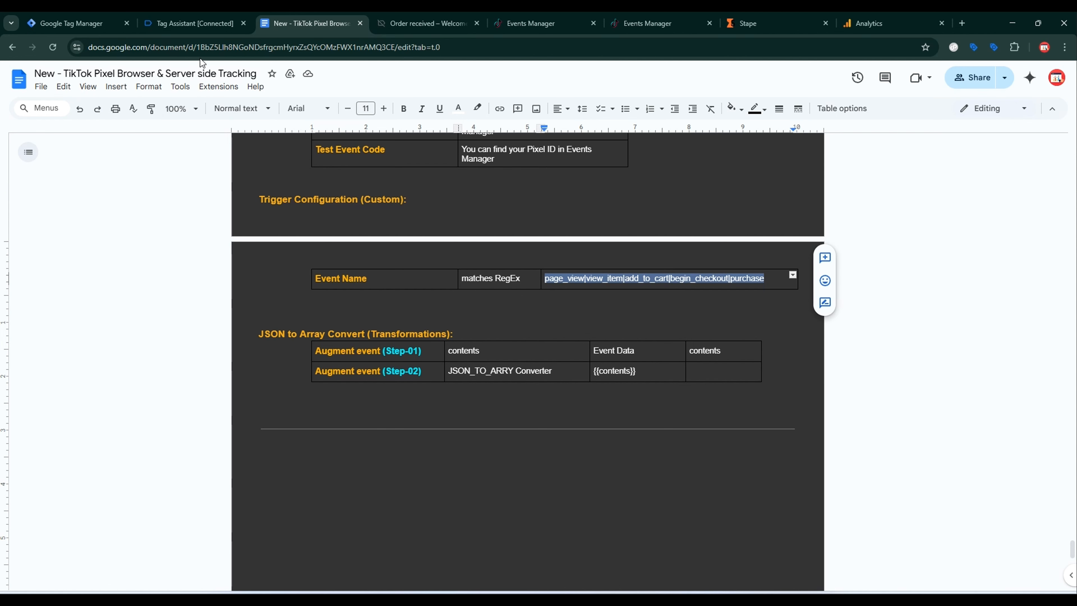
click(94, 17)
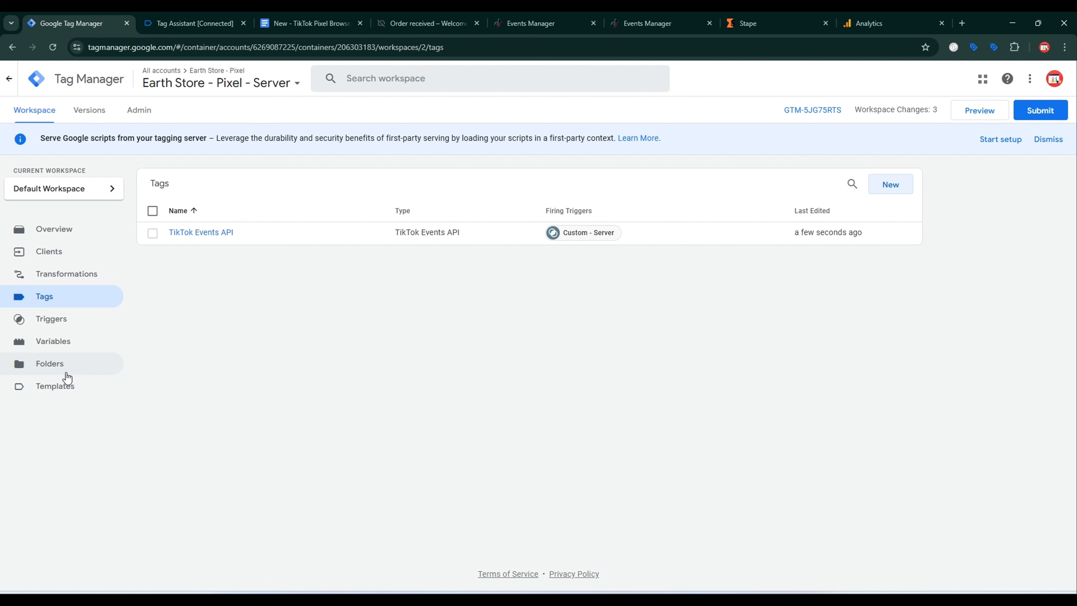
click(64, 388)
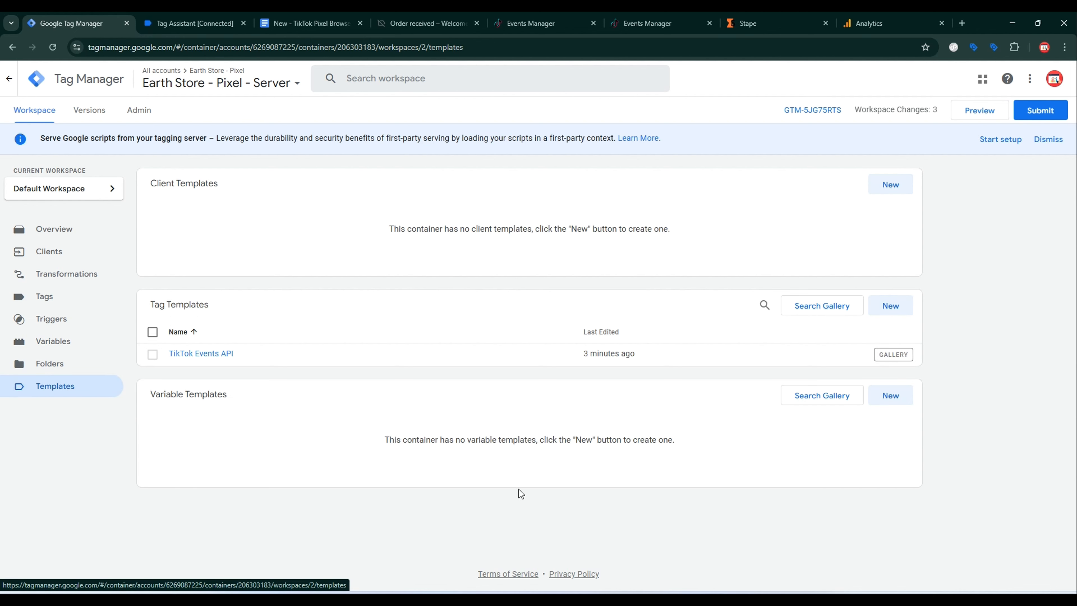
click(899, 399)
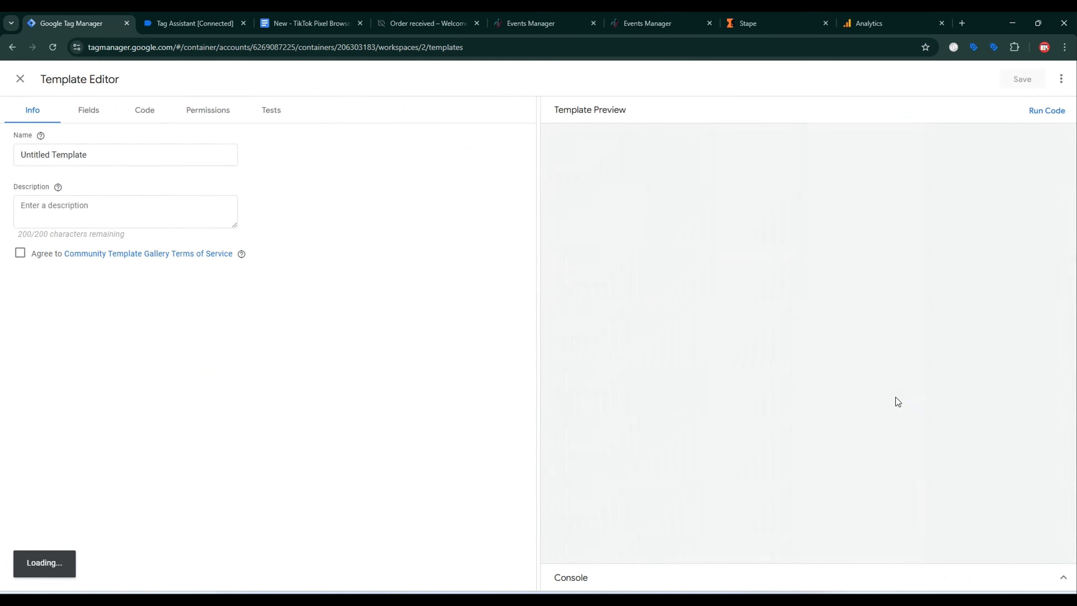
click(1060, 79)
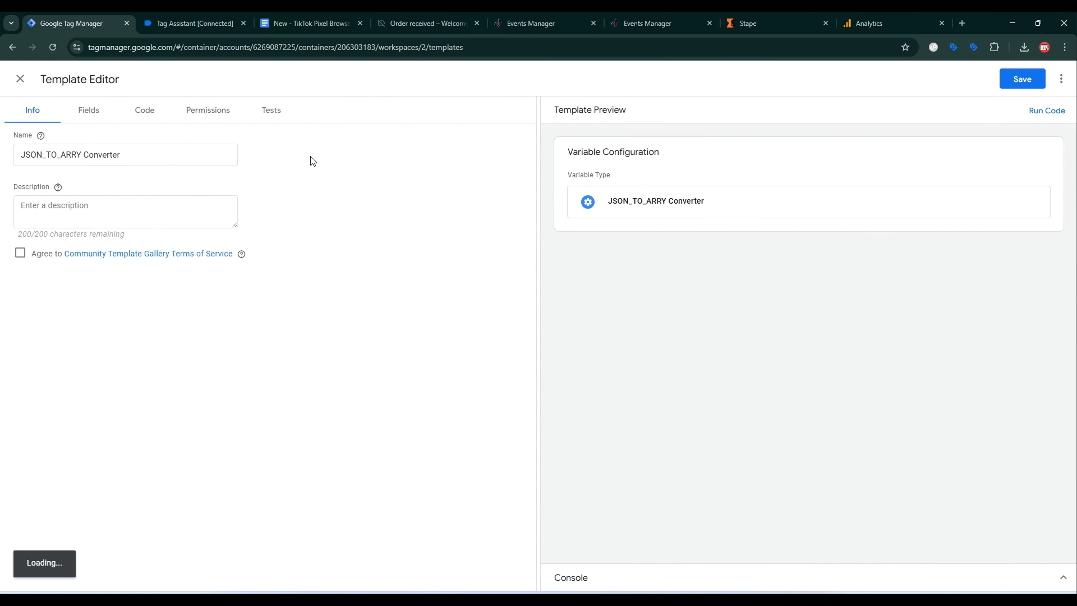
click(1022, 79)
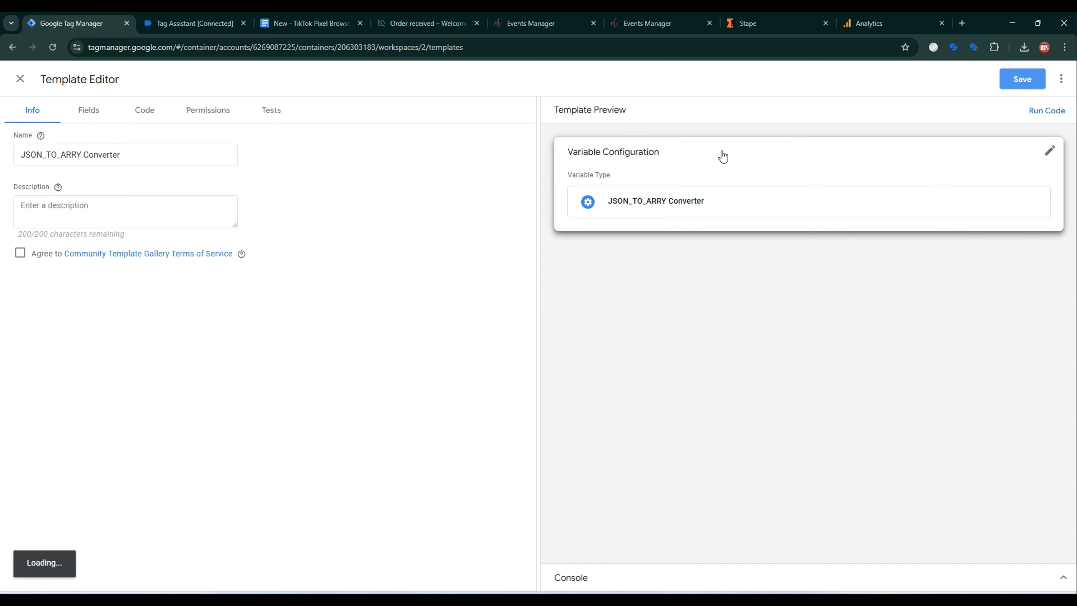
click(27, 85)
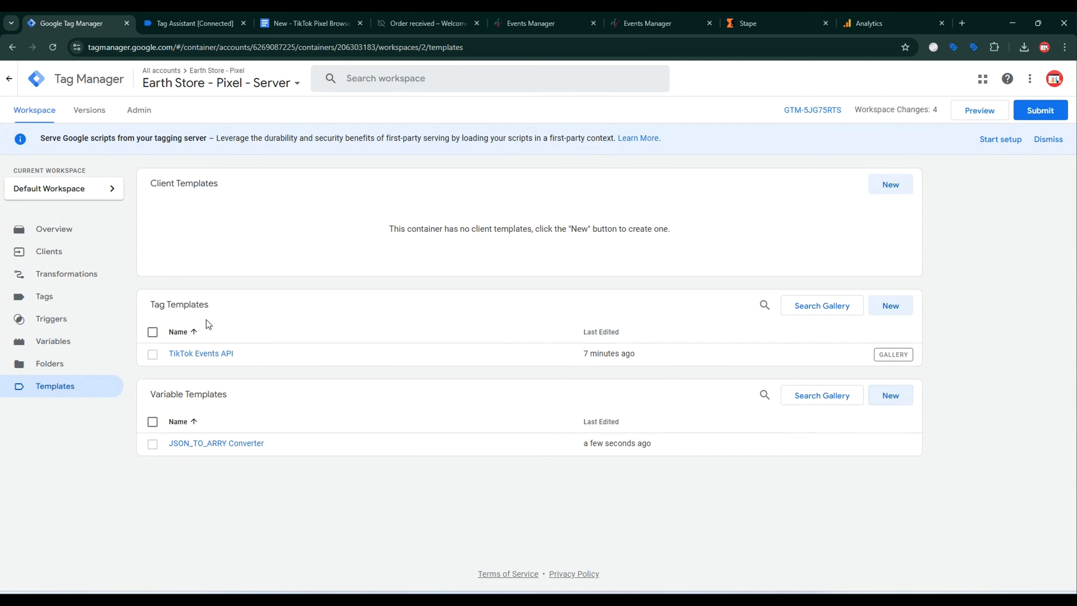
Create a new transformation of type Augment event and add a row for a parameter to augment.
click(67, 281)
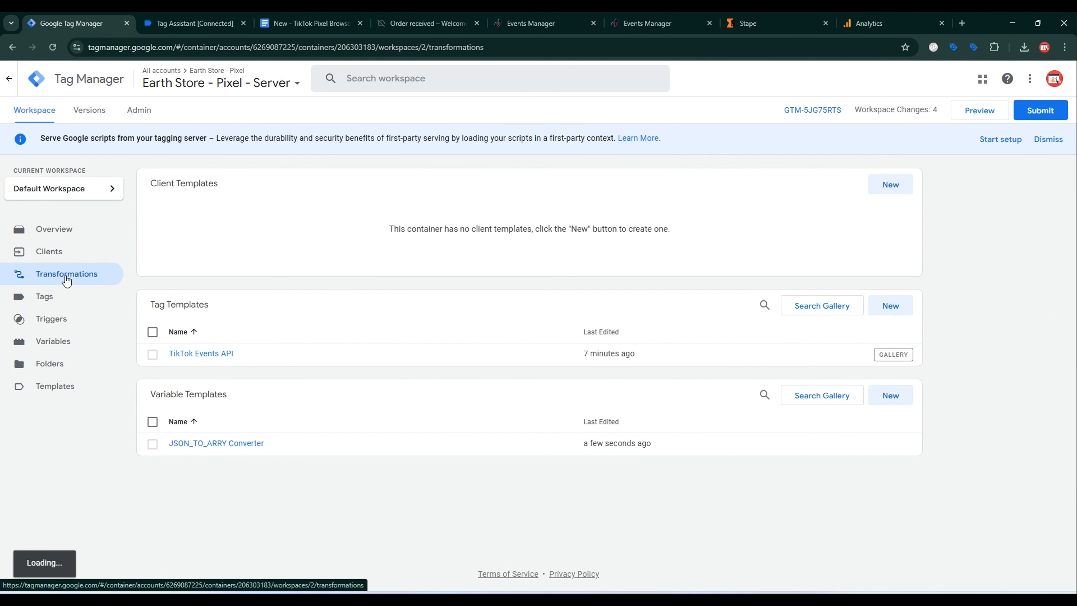
click(884, 191)
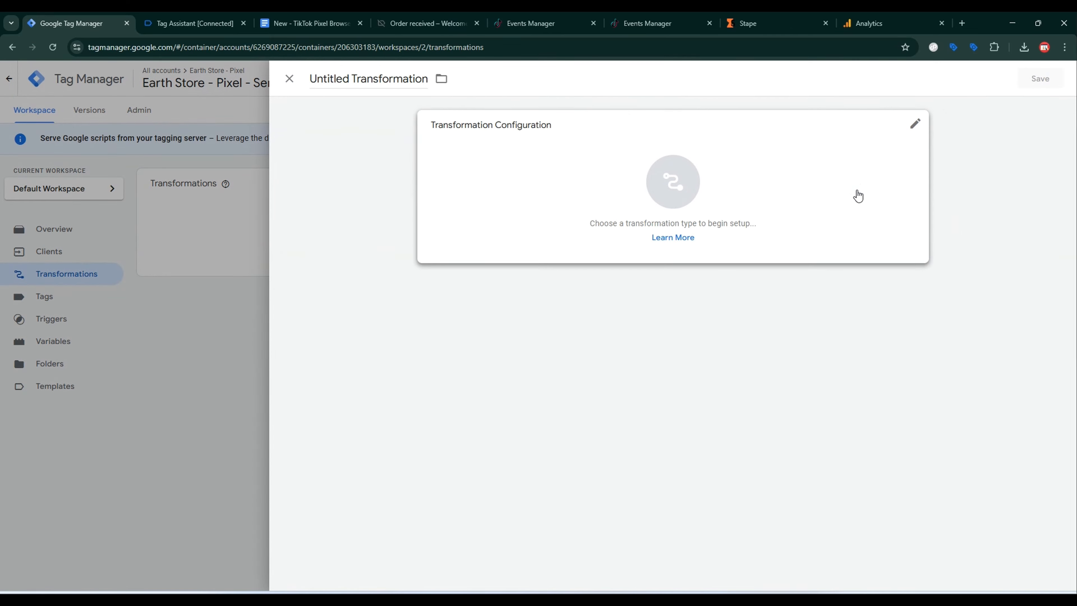
click(853, 196)
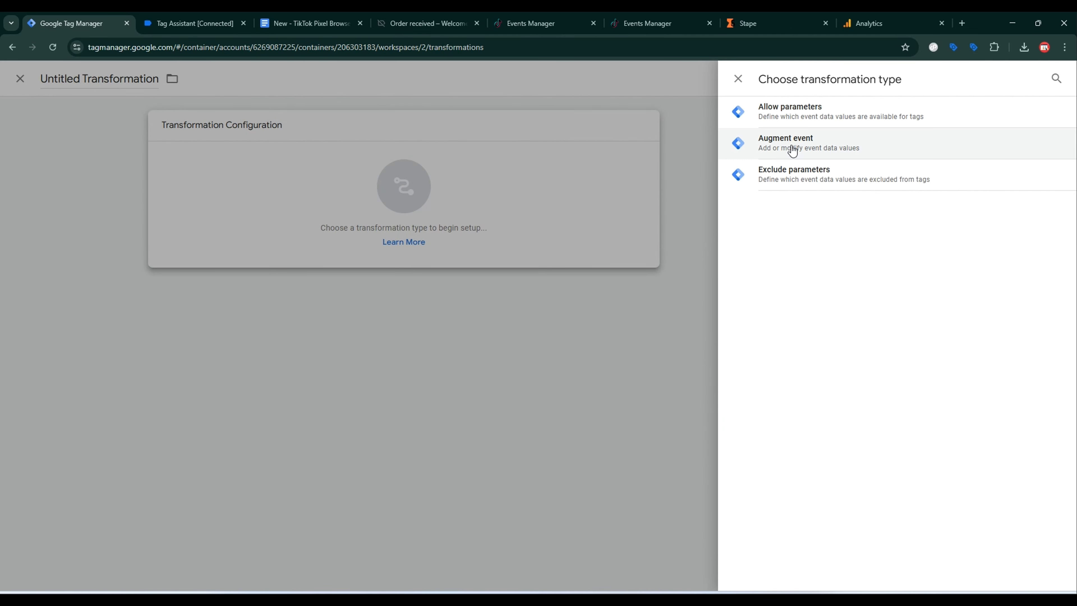
click(792, 147)
click(471, 253)
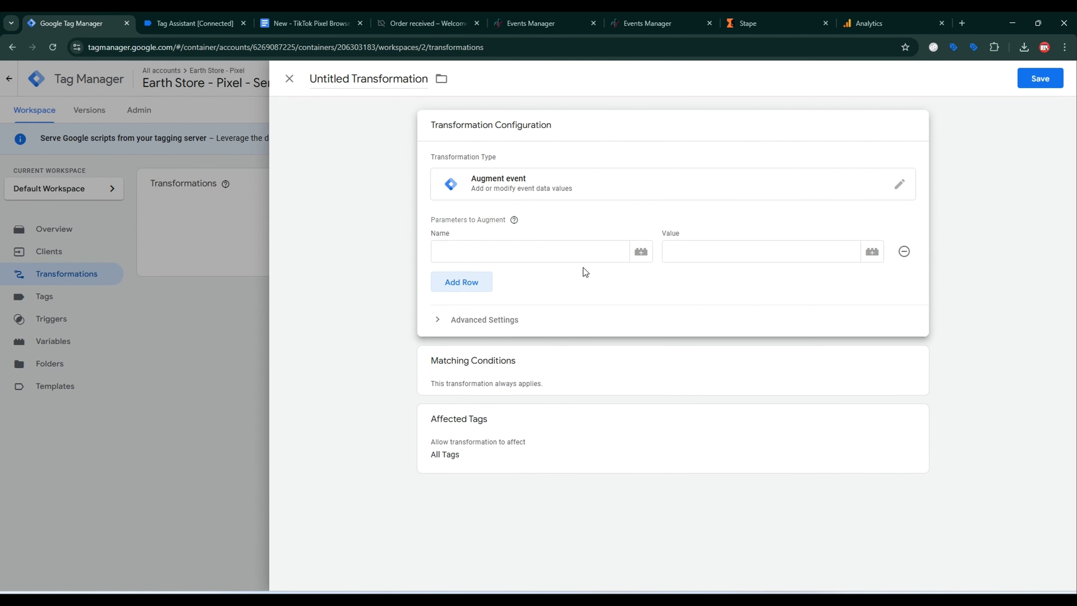
Copy "contents" from the Step-01 row of the document's transformations table into the augmented parameter's name.
click(310, 23)
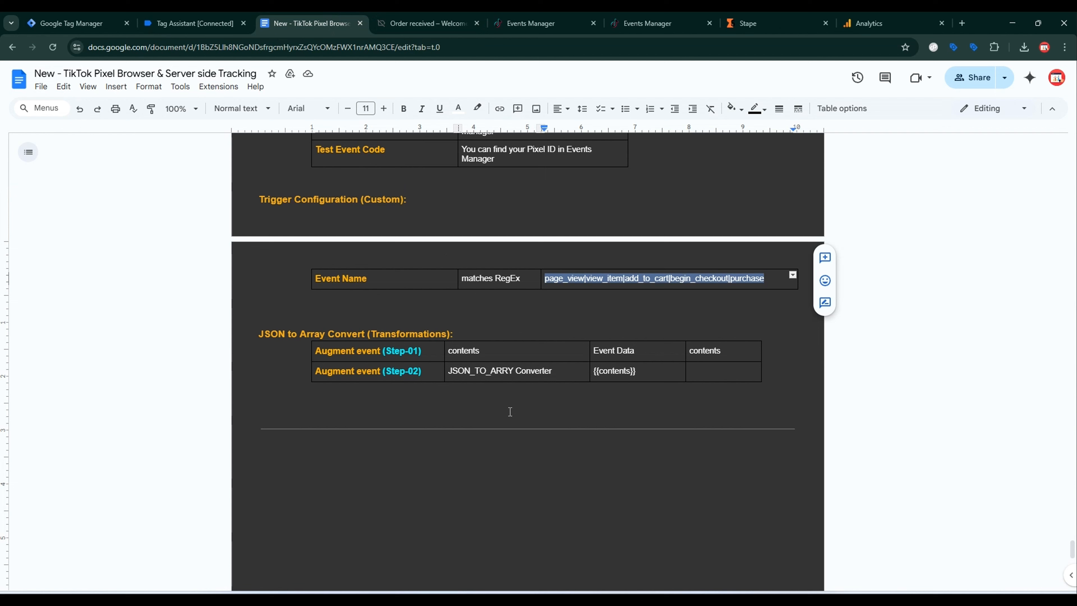
double_click(472, 352)
key(ctrl+c)
click(76, 23)
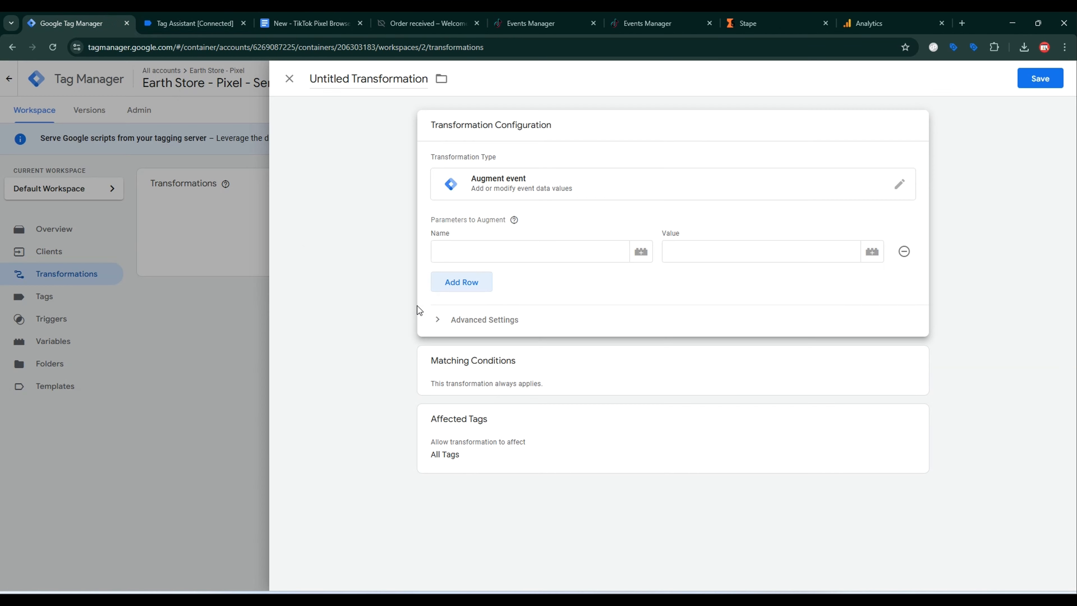
click(573, 255)
key(ctrl+v)
From the parameter's value field, create an Event Data variable with the key path Contents and save it as "Event Data".
click(810, 253)
click(872, 251)
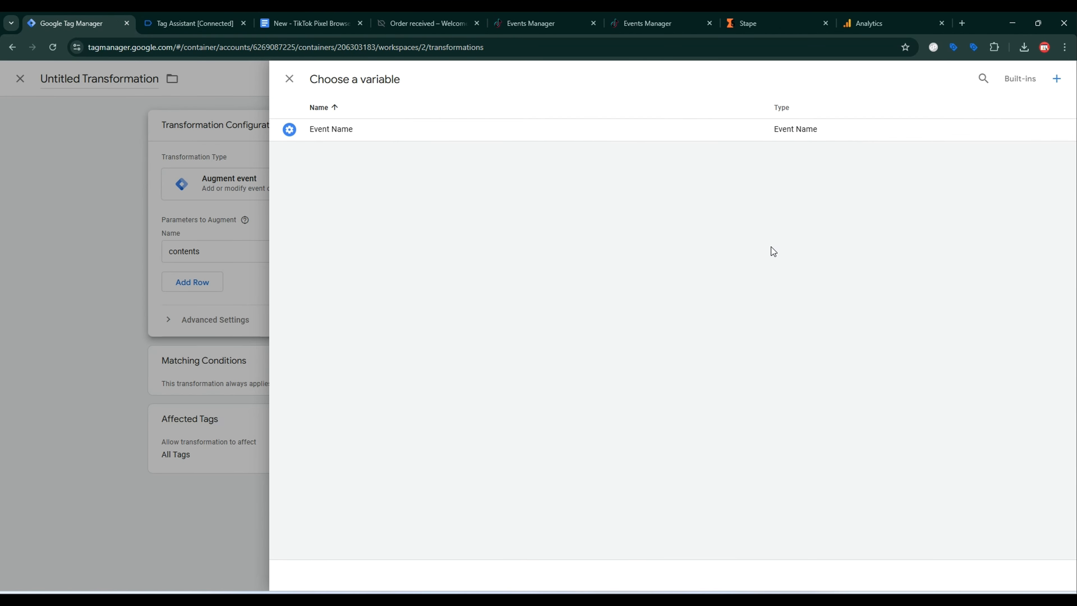
click(1056, 81)
click(731, 192)
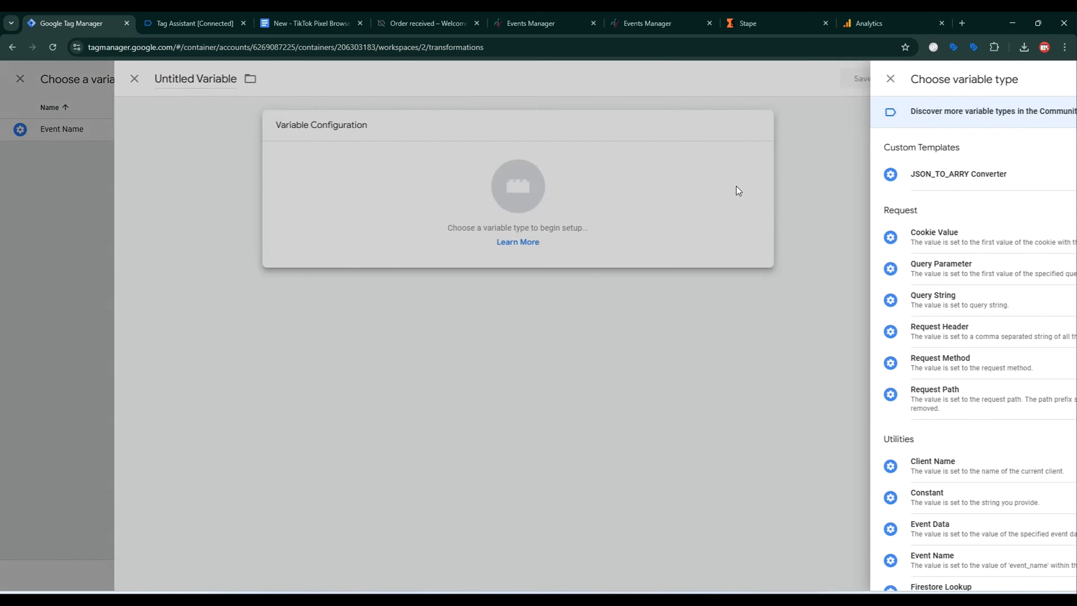
click(808, 473)
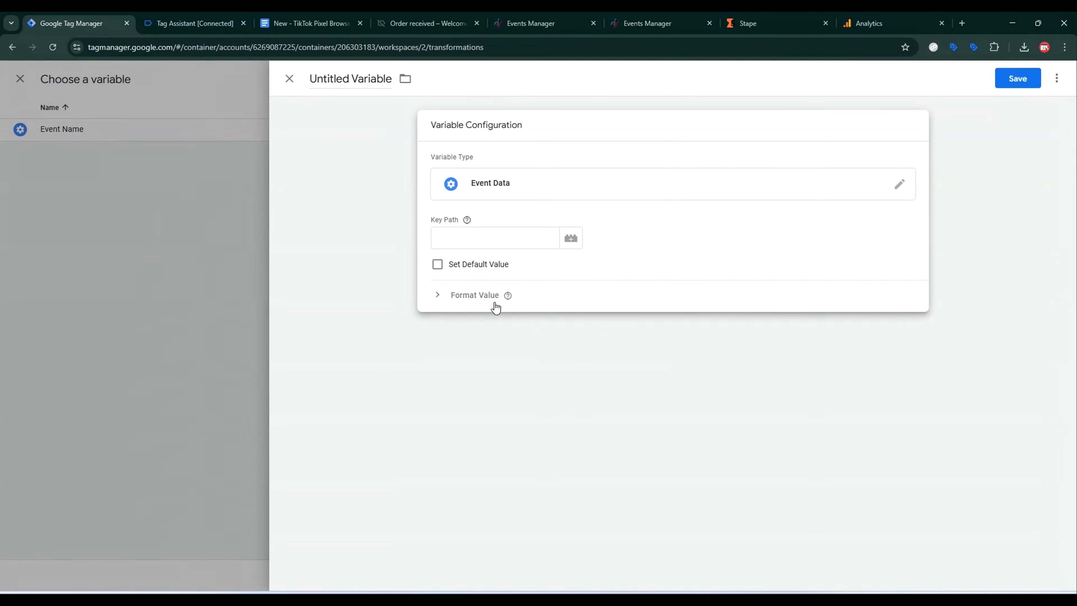
click(476, 239)
text(contents)
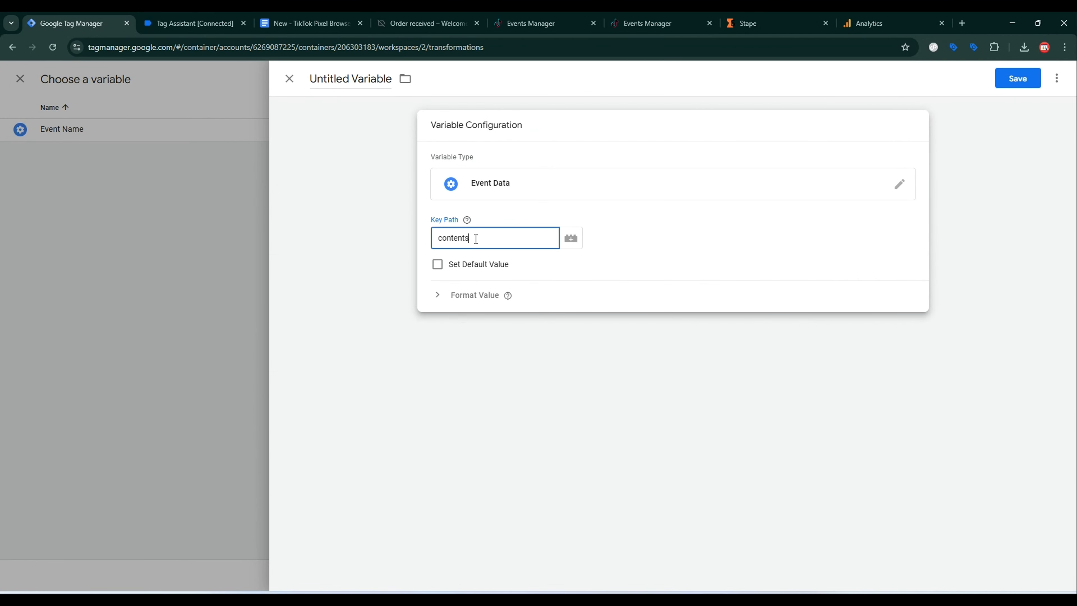
click(471, 211)
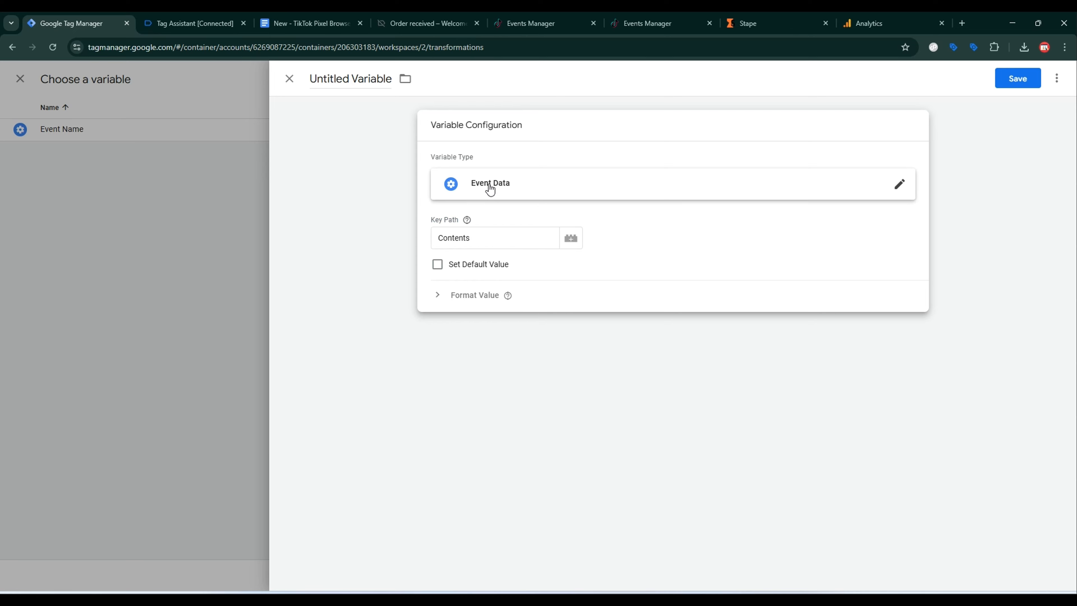
click(1017, 78)
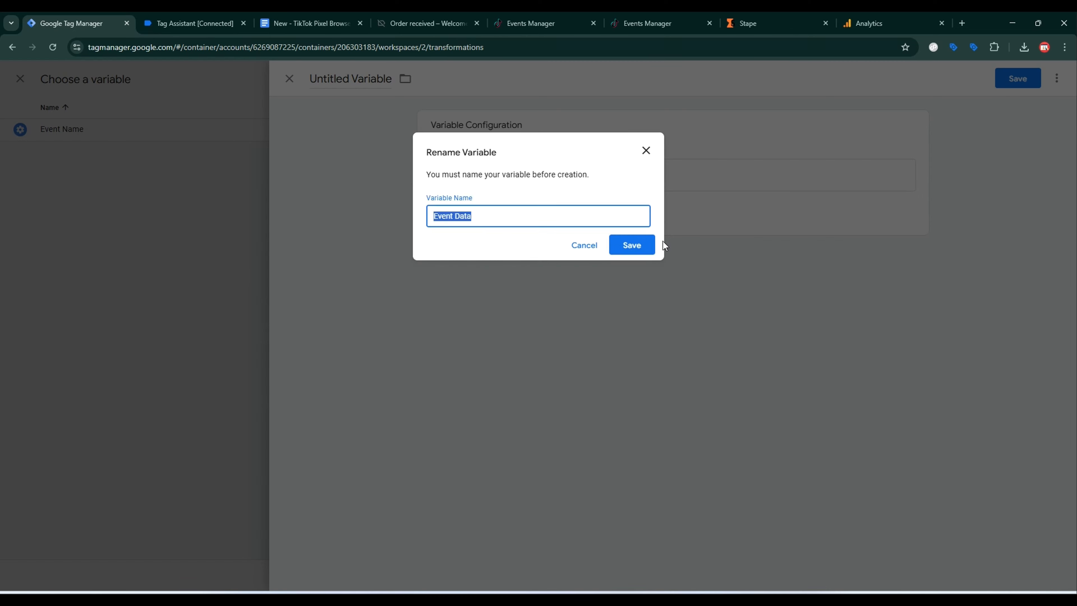
click(647, 245)
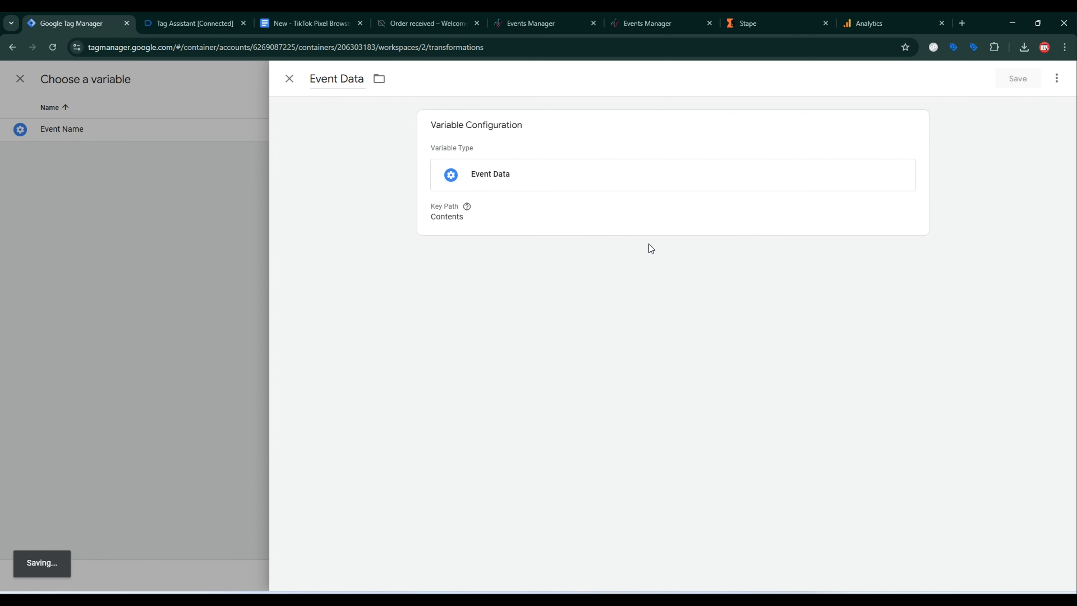
Clear the parameter's value and add a new variable of type JSON_TO_ARRY Converter for it.
key(BackSpace)
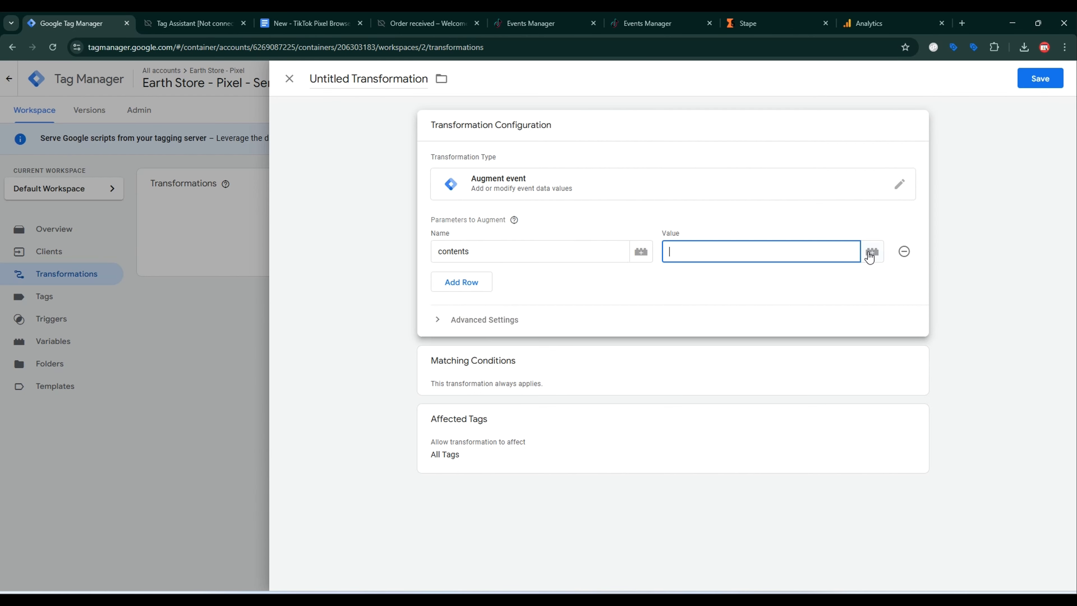
click(872, 252)
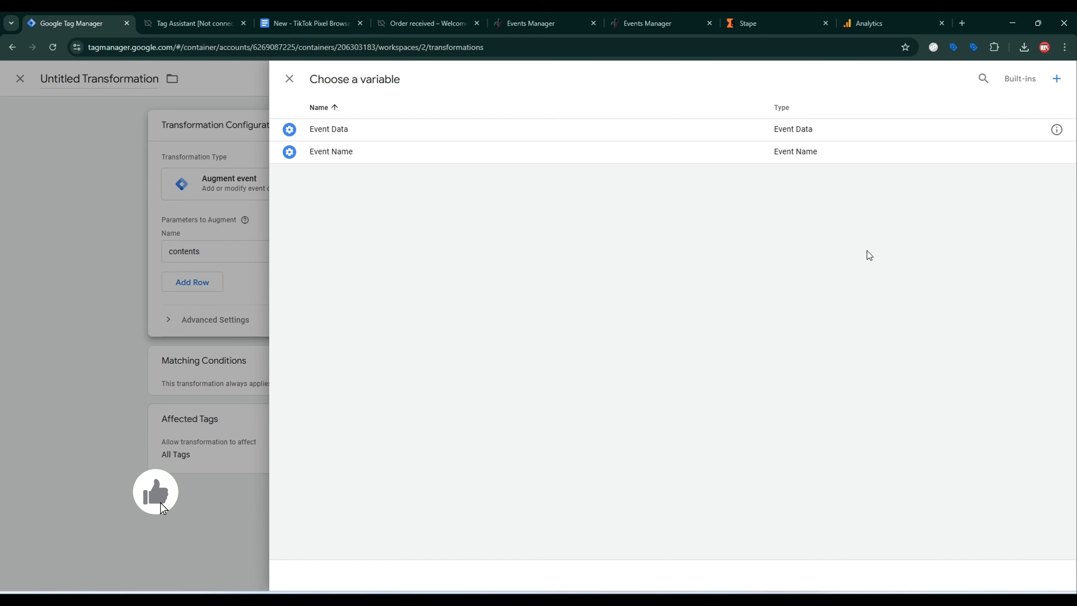
click(1055, 81)
click(858, 127)
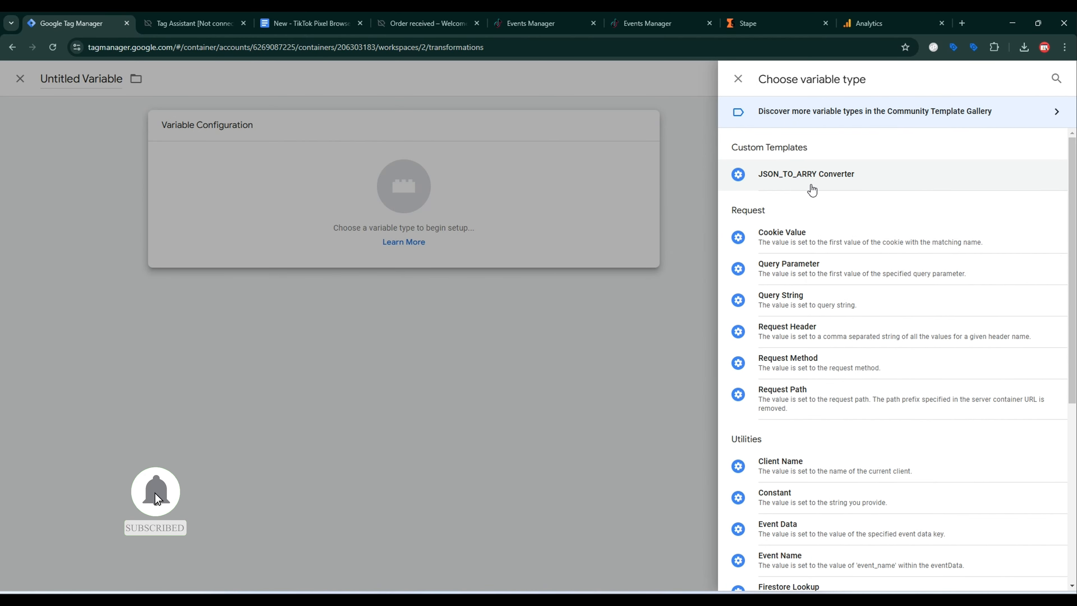
click(831, 181)
Set the variable's JSON Value to {{Event Data}}, save it as "JSON_TO_ARRY Converter", and save the transformation as "Augment event".
click(479, 239)
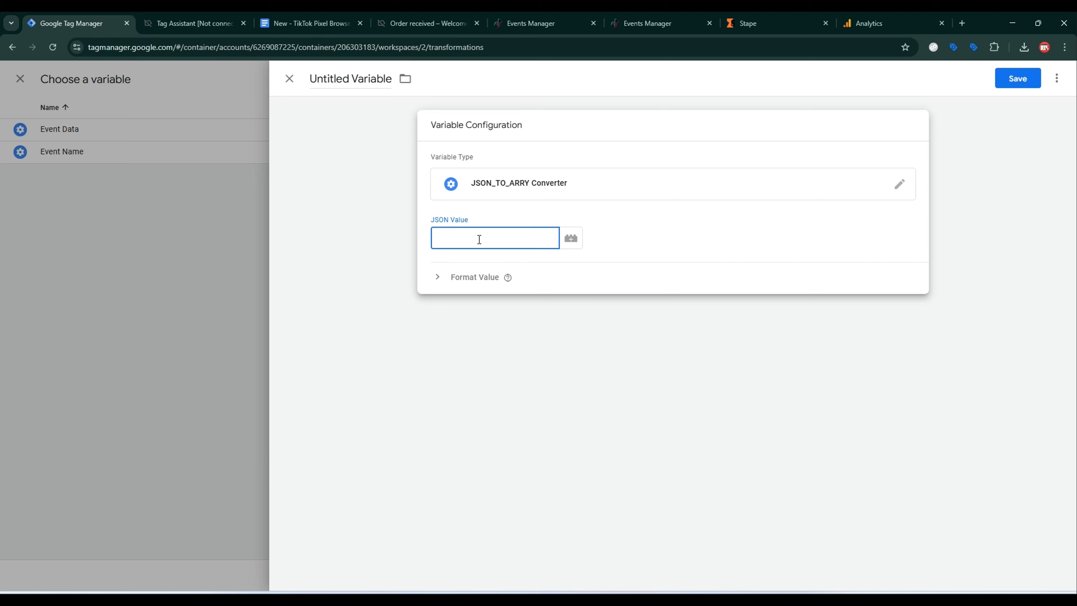
click(571, 238)
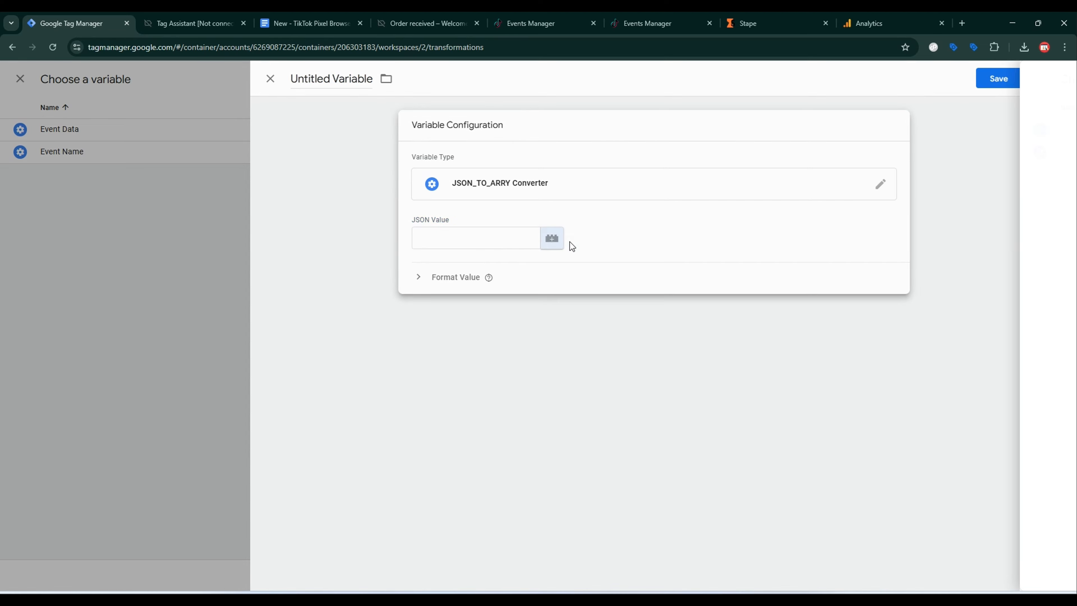
click(342, 143)
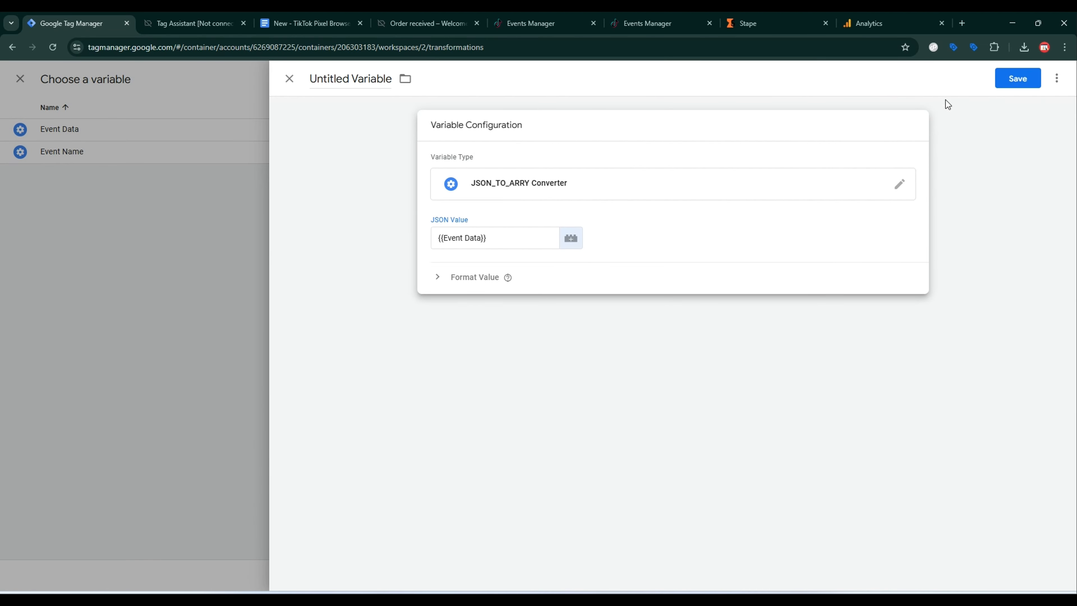
click(1017, 79)
click(634, 244)
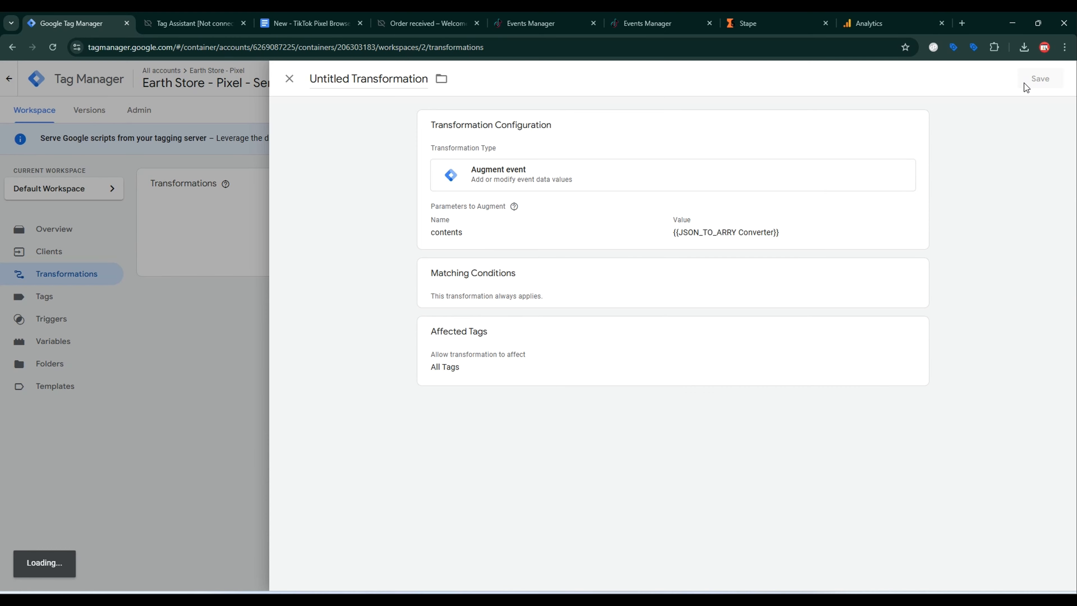
click(1024, 80)
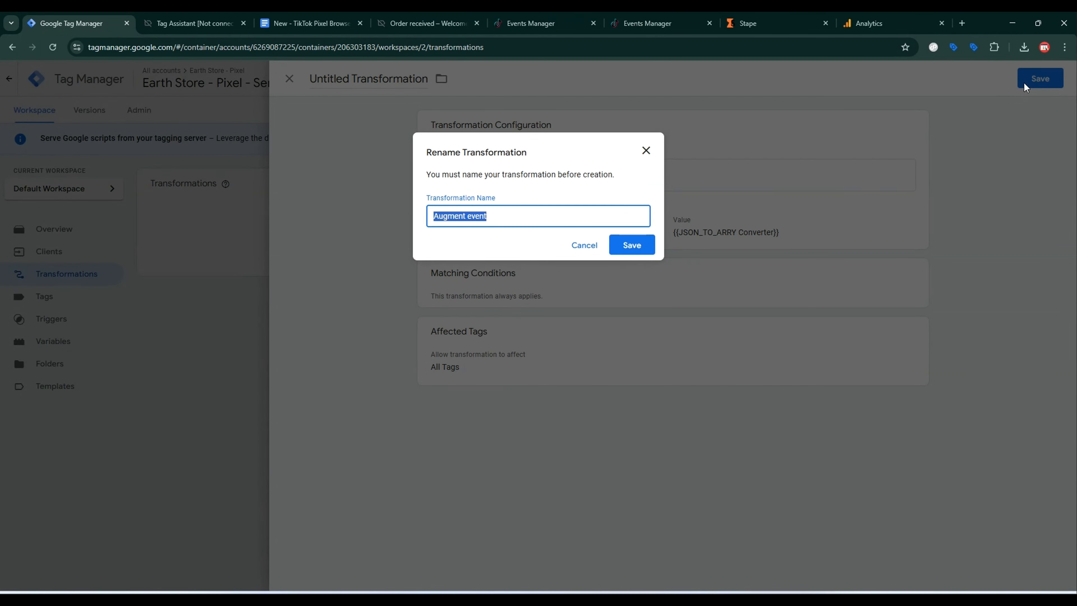
click(631, 244)
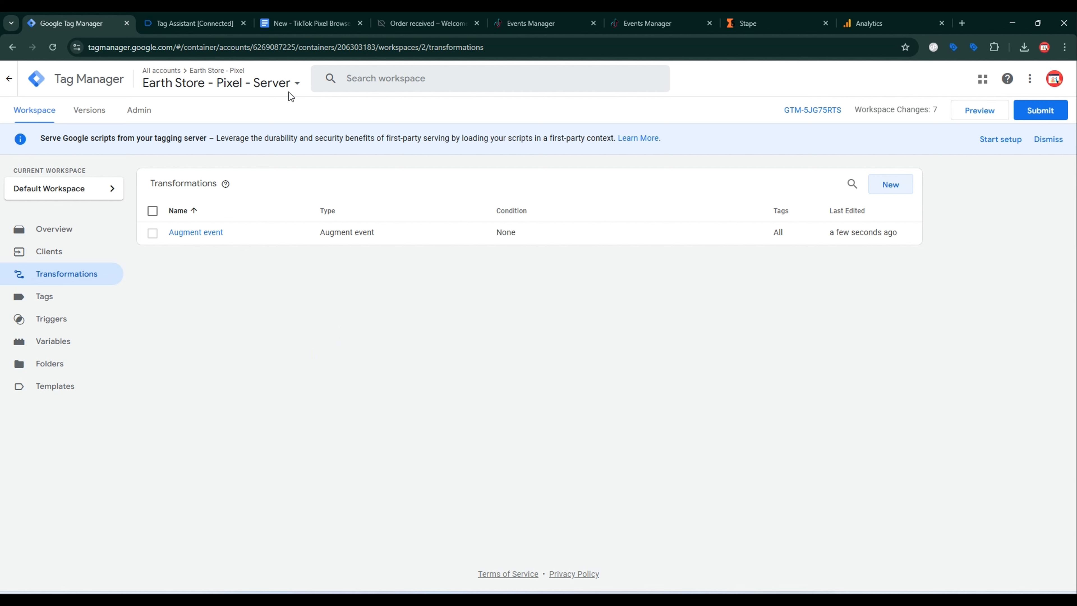
Open the Earth Store - Pixel - web container alongside the server container, and reload the Stape container page to check the custom domain's status.
click(292, 87)
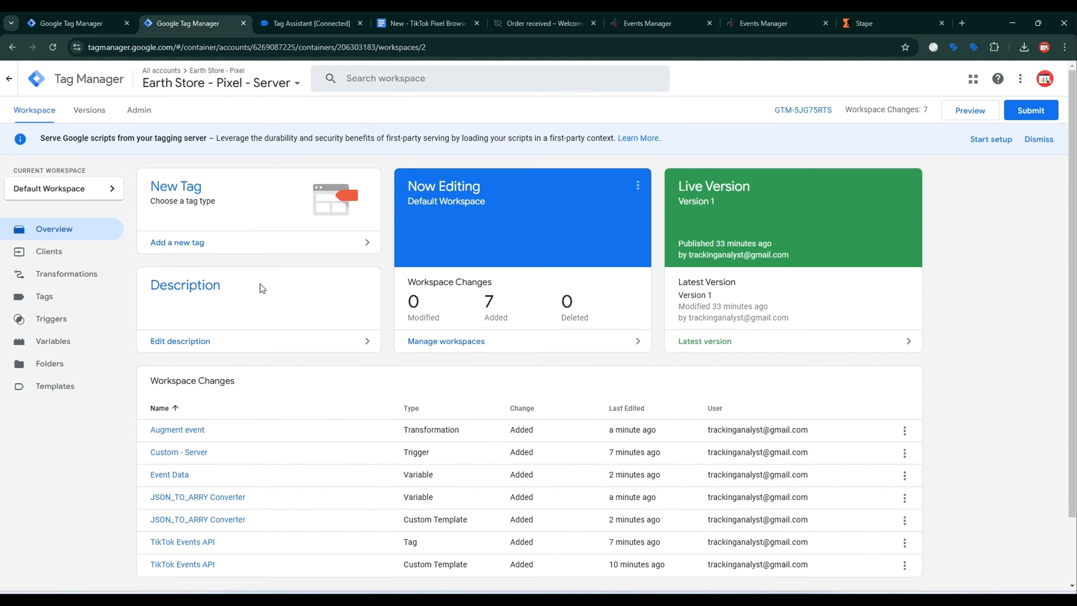
click(98, 17)
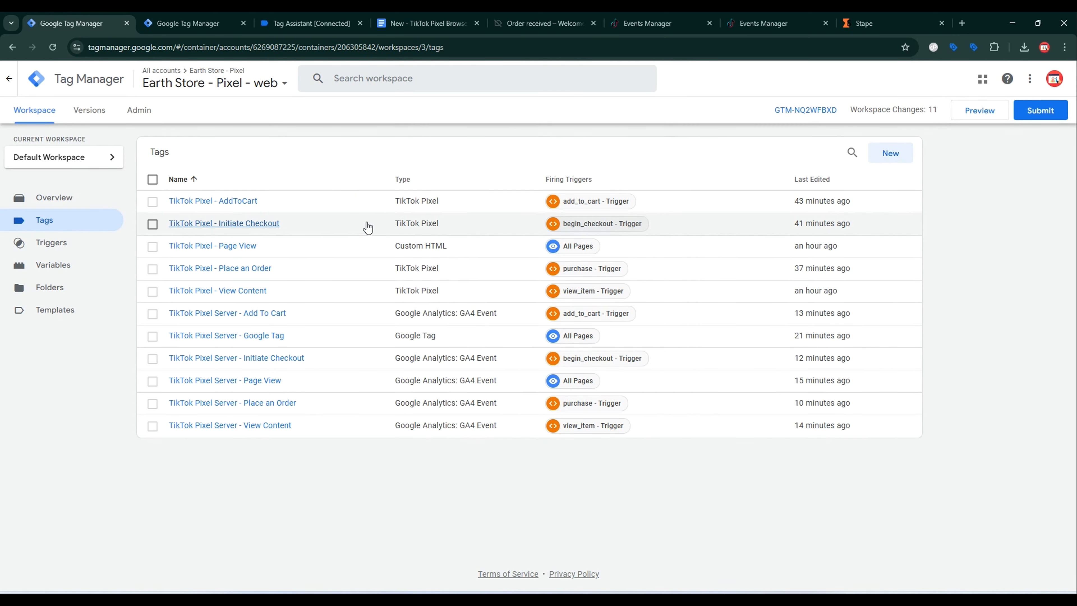
click(878, 25)
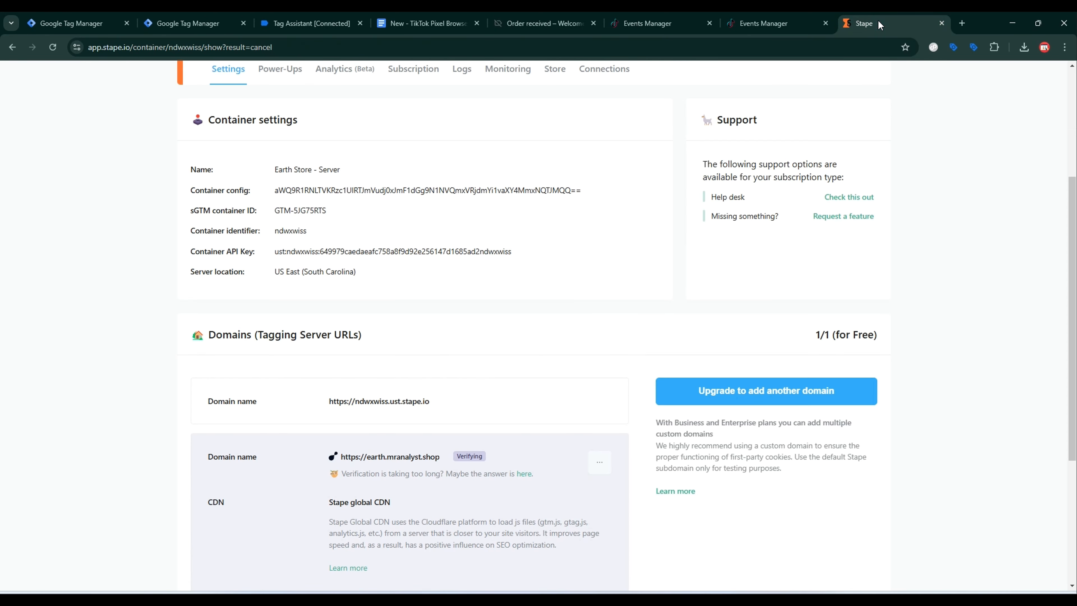
click(53, 49)
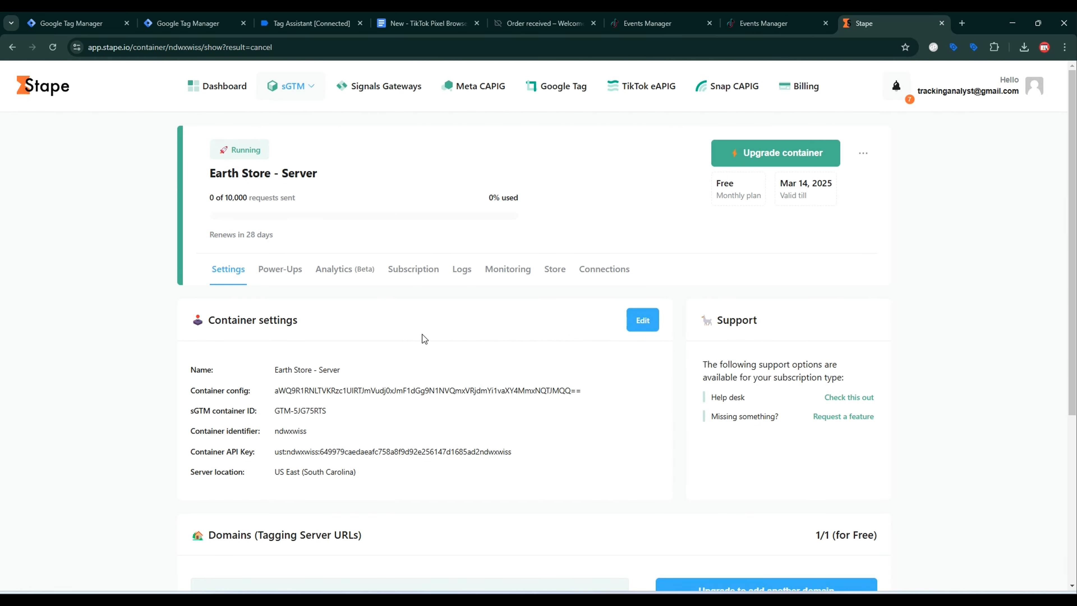
scroll(423, 335, down, 5)
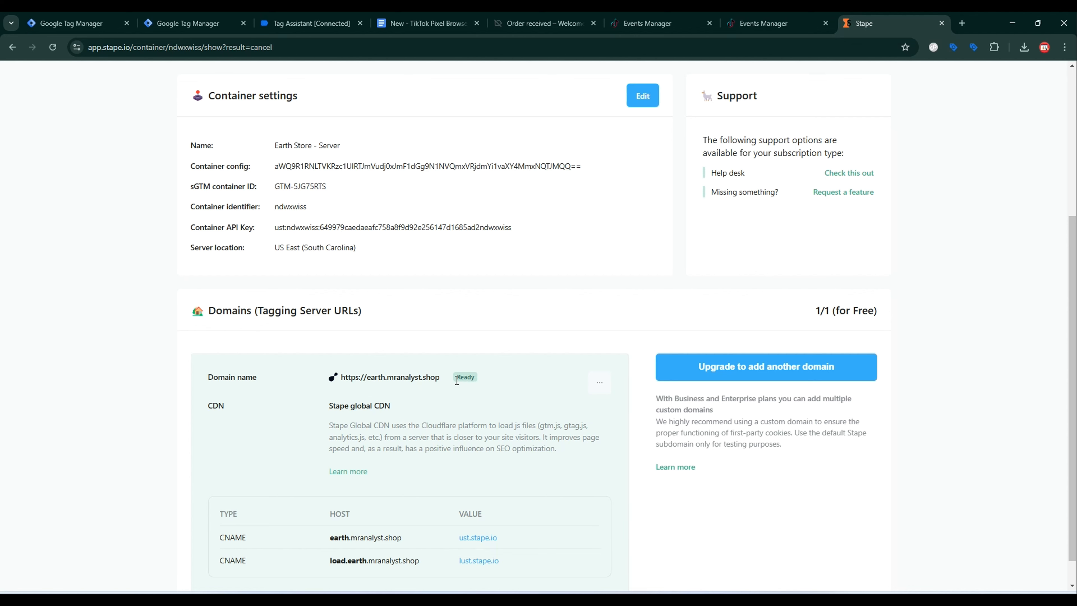
Start Preview mode for the Earth Store - Pixel web container and for the server container.
click(111, 17)
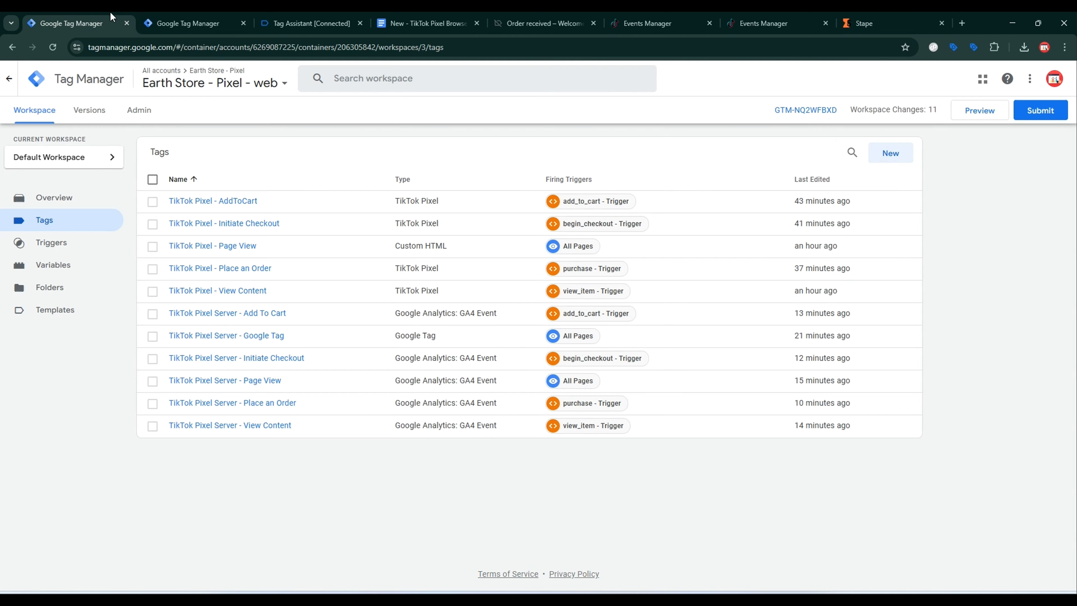
click(971, 111)
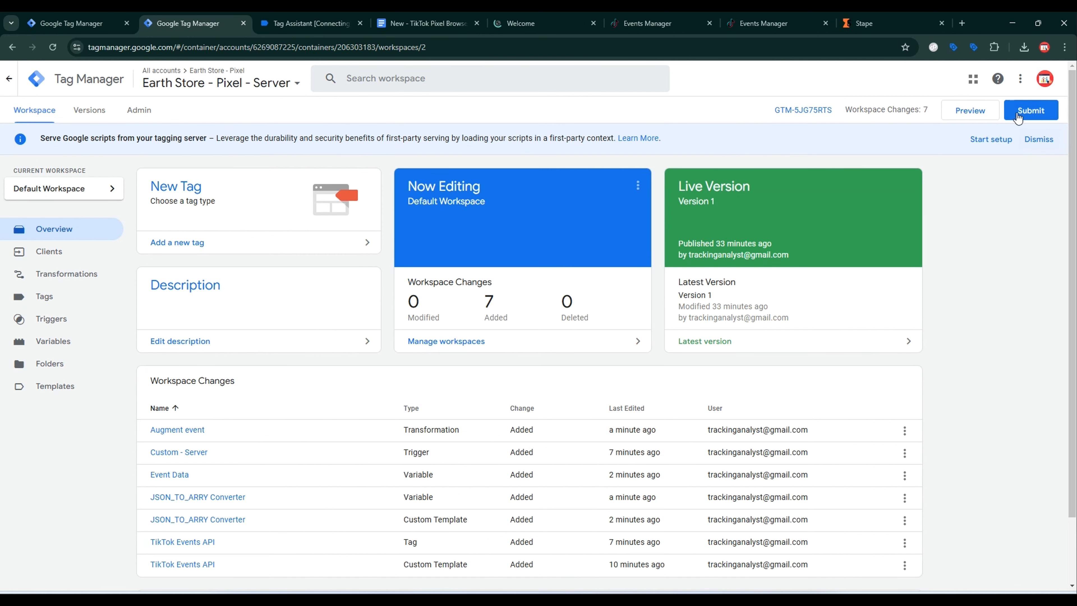
click(976, 116)
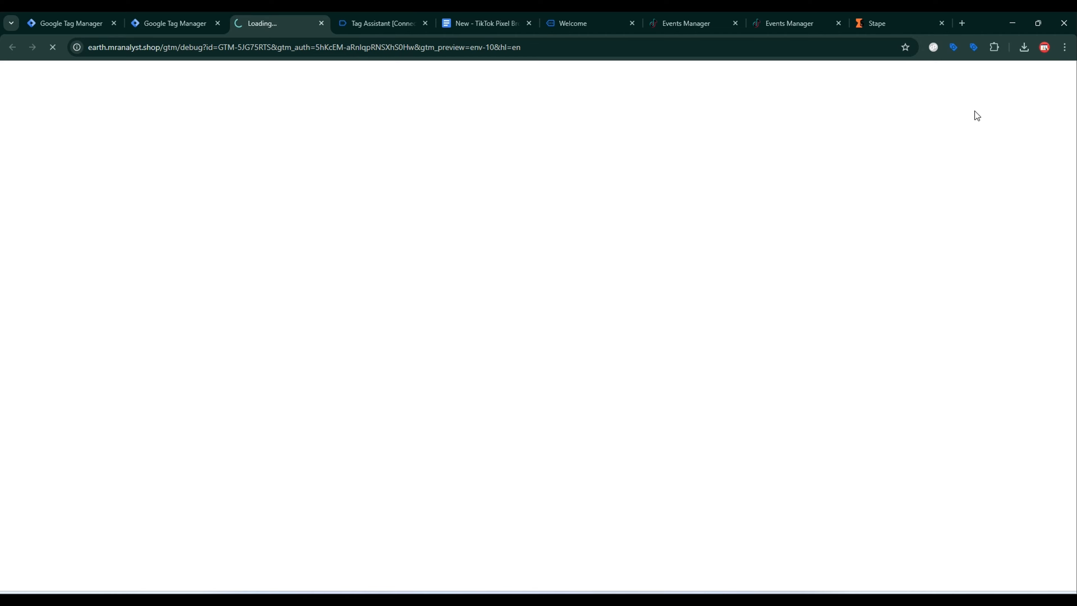
In the previewed Earth Store site, open the Poster V2 product, add one to the cart and view the cart.
click(584, 23)
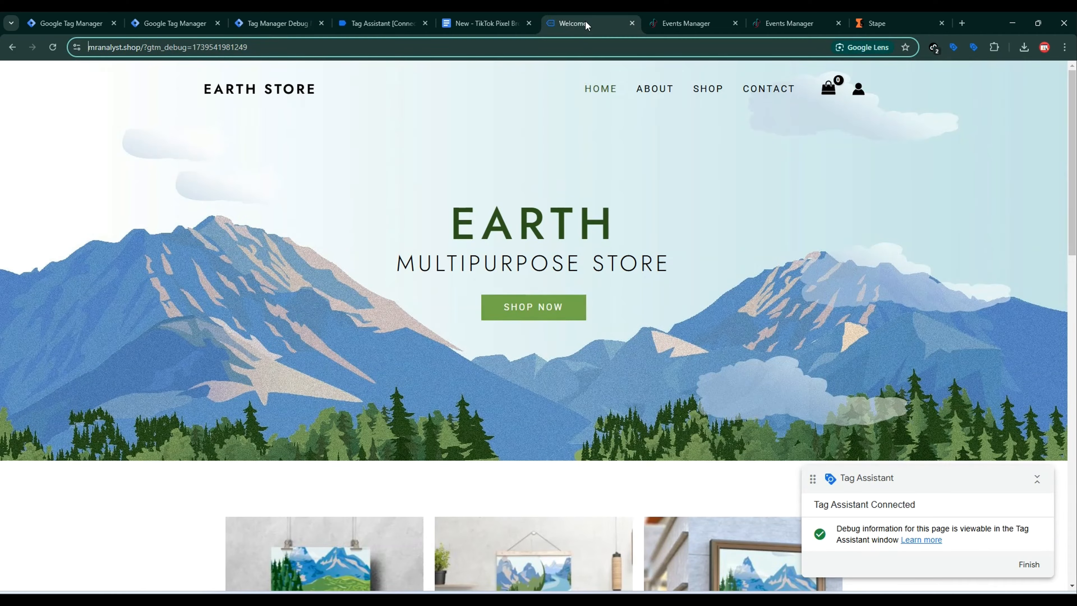
scroll(494, 331, down, 5)
click(512, 307)
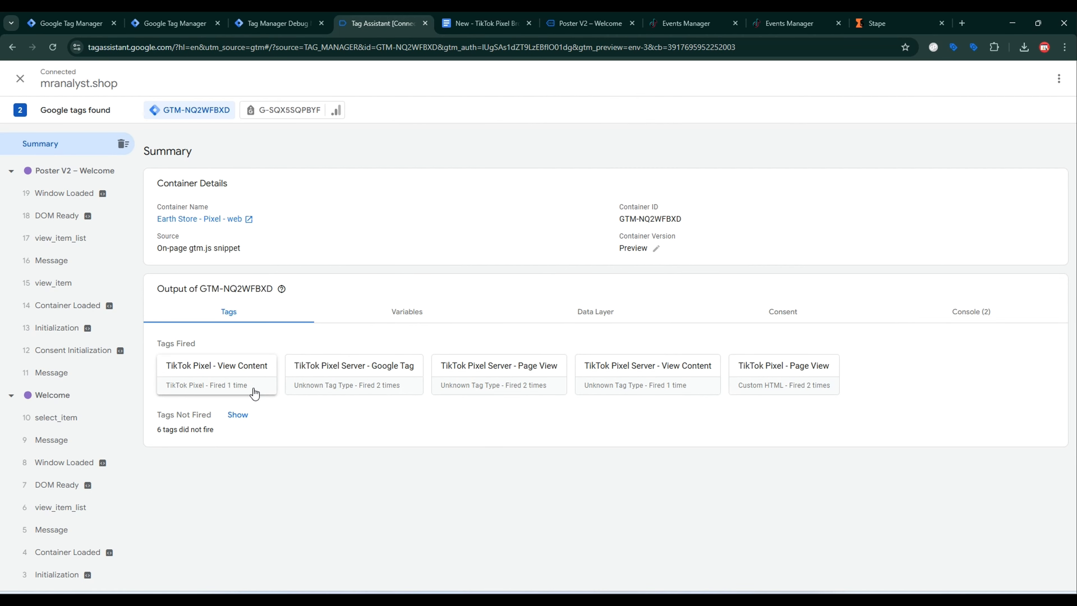
click(587, 17)
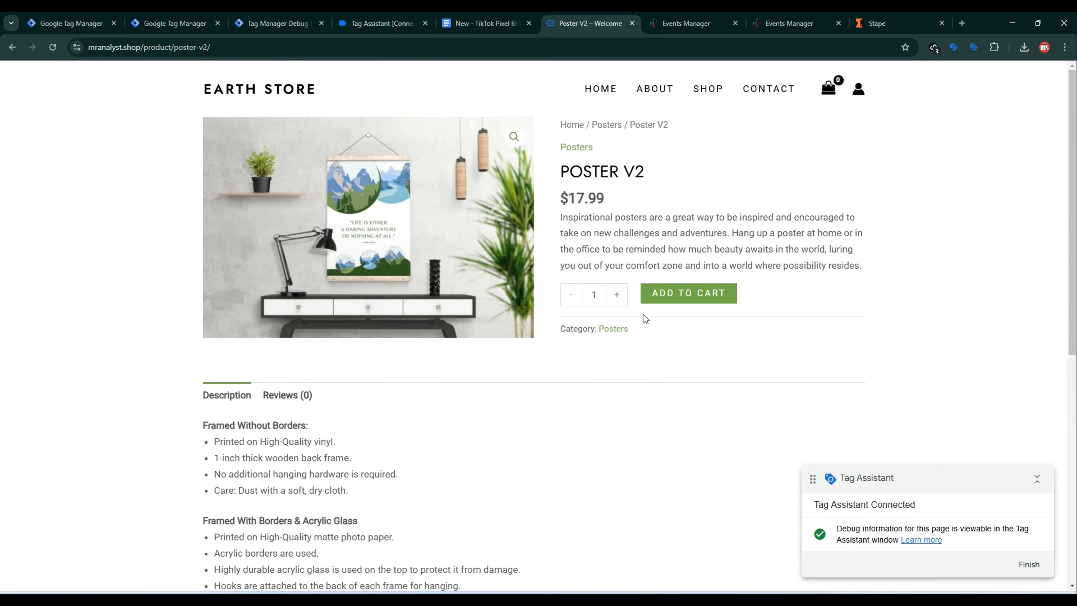
click(669, 294)
click(807, 143)
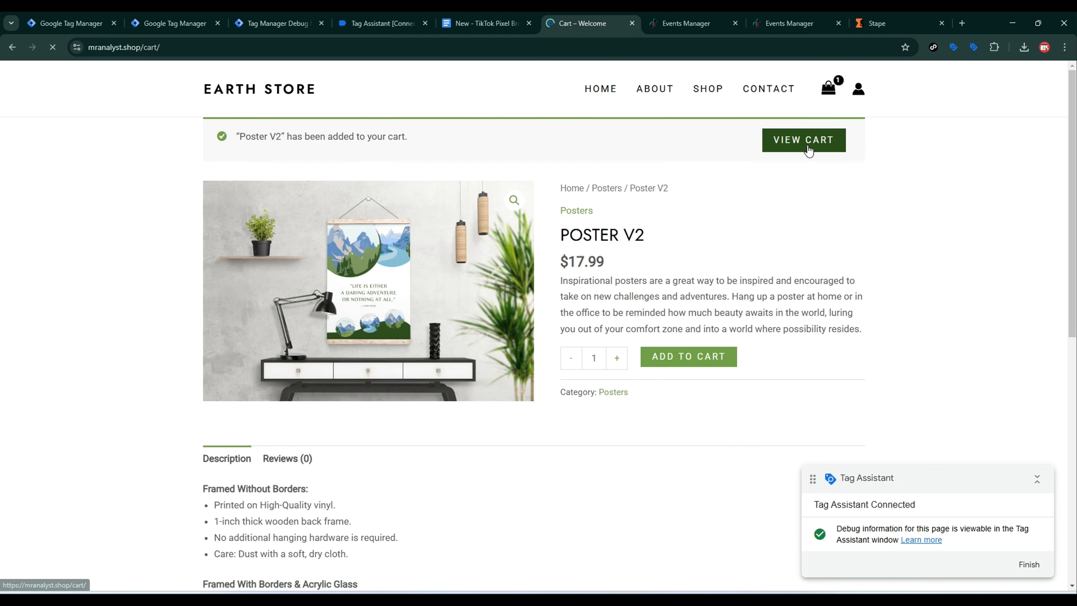
Proceed to checkout and place the Poster V2 test order with cash on delivery.
click(738, 464)
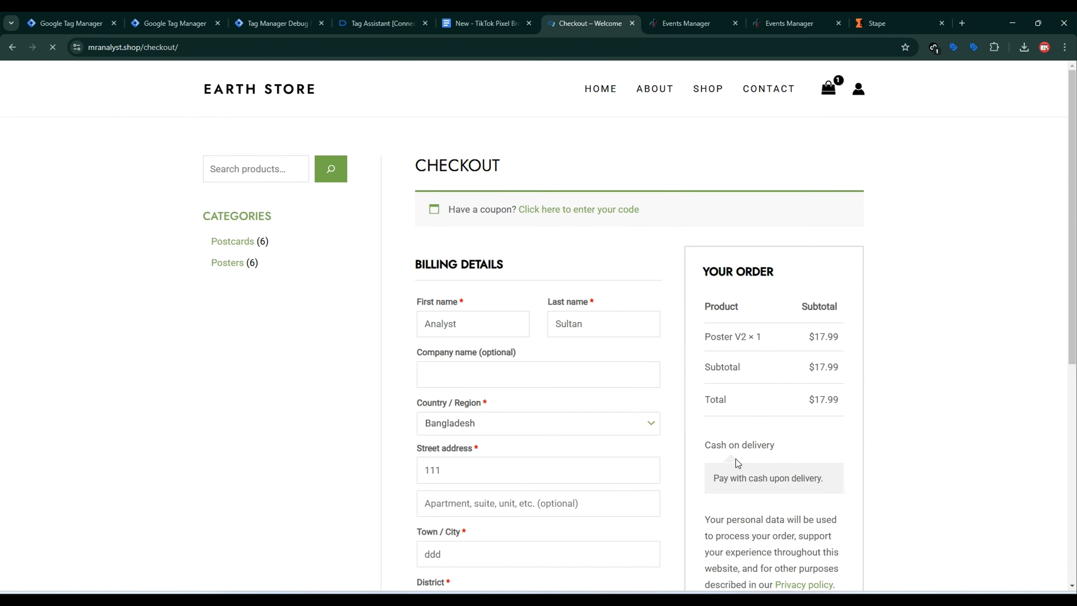
scroll(732, 456, down, 6)
click(747, 327)
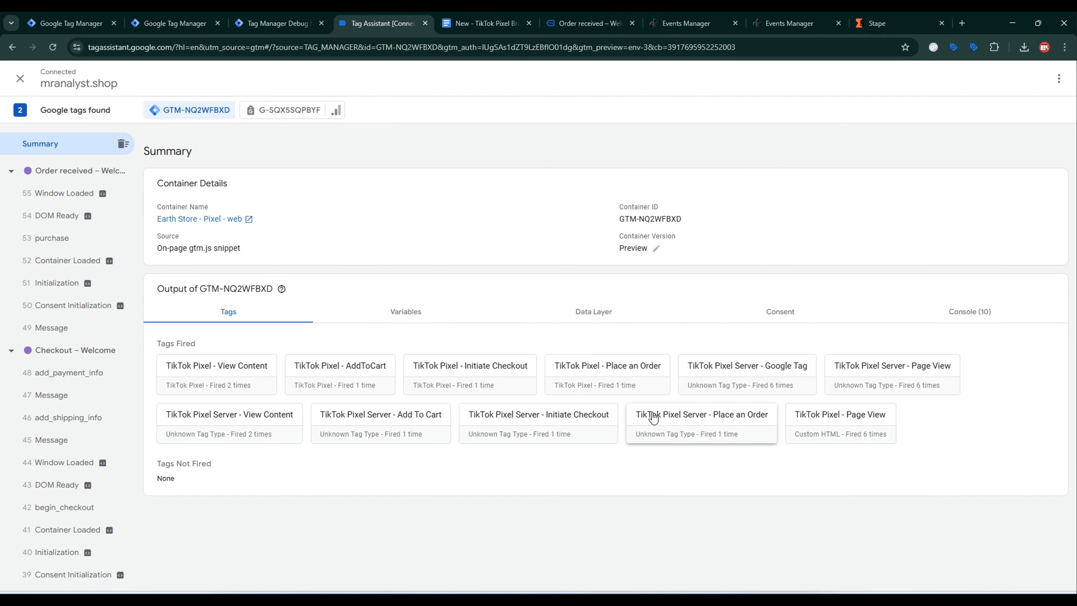
In the server container's preview, examine the purchase event's TikTok Events API tag: its properties, outgoing request, trigger, transformation and modified event data.
click(276, 23)
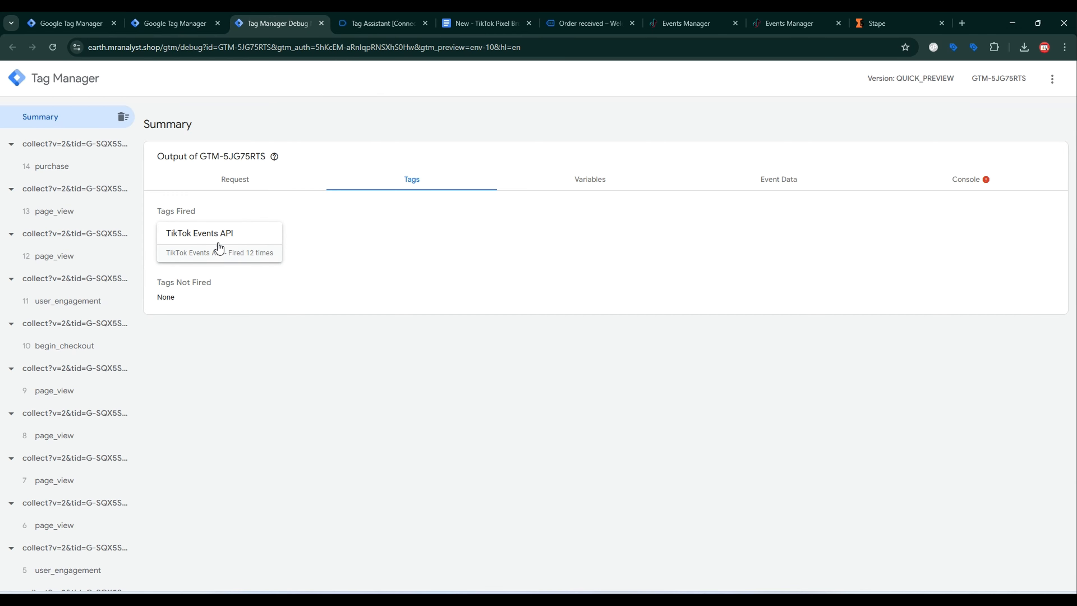
click(68, 174)
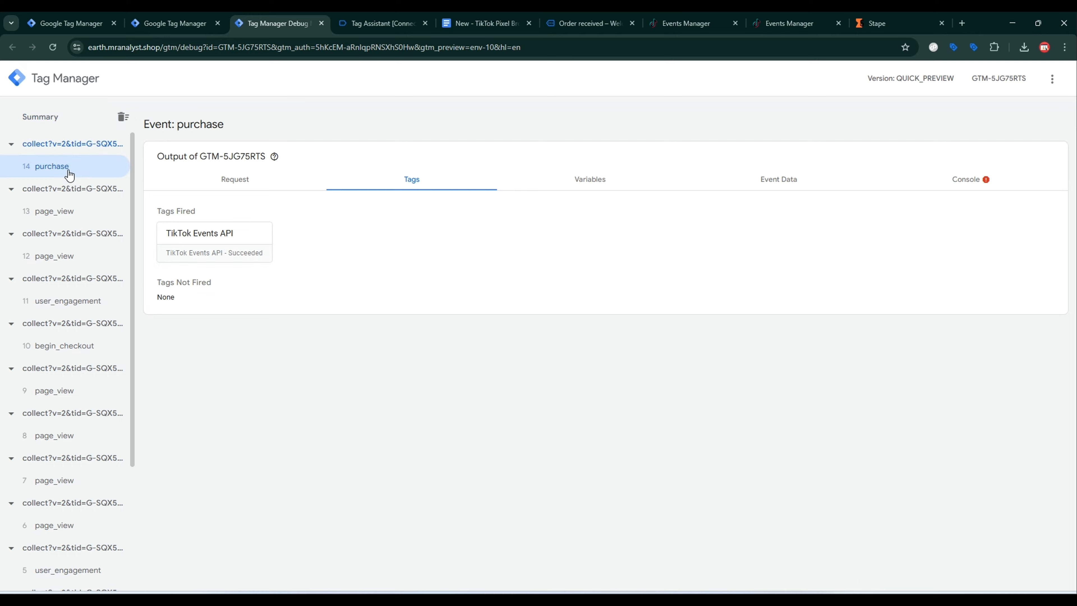
click(214, 237)
click(519, 302)
scroll(609, 422, down, 2)
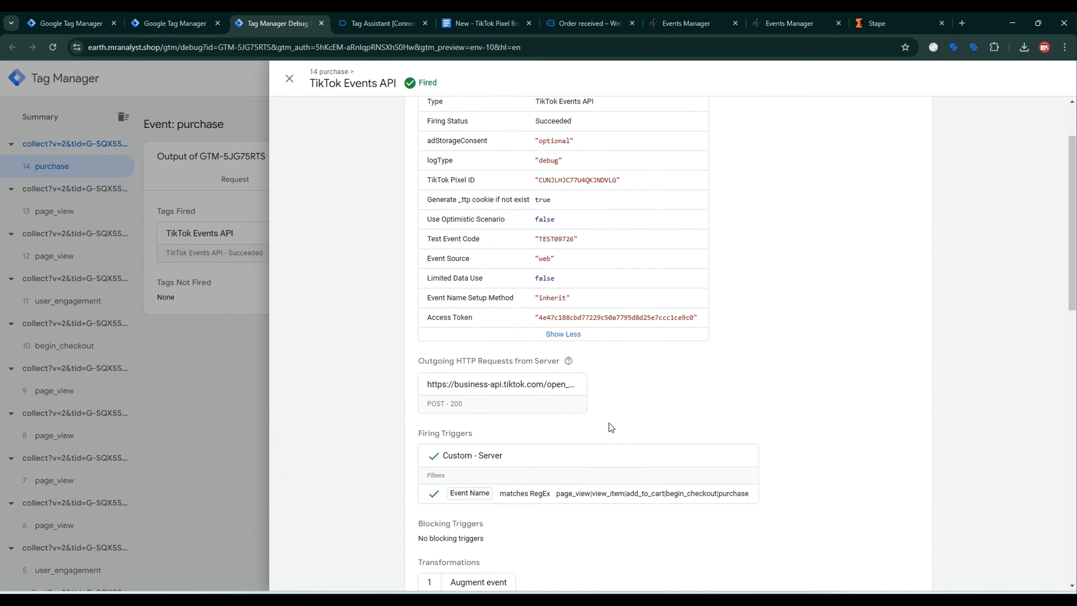
scroll(609, 422, down, 15)
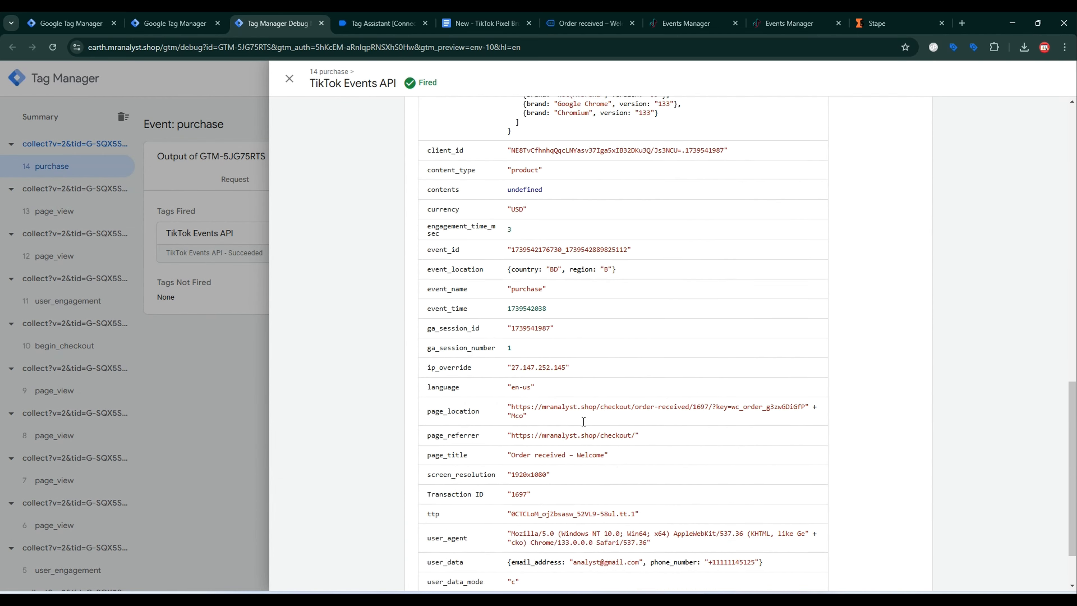
scroll(583, 421, down, 2)
scroll(565, 391, up, 10)
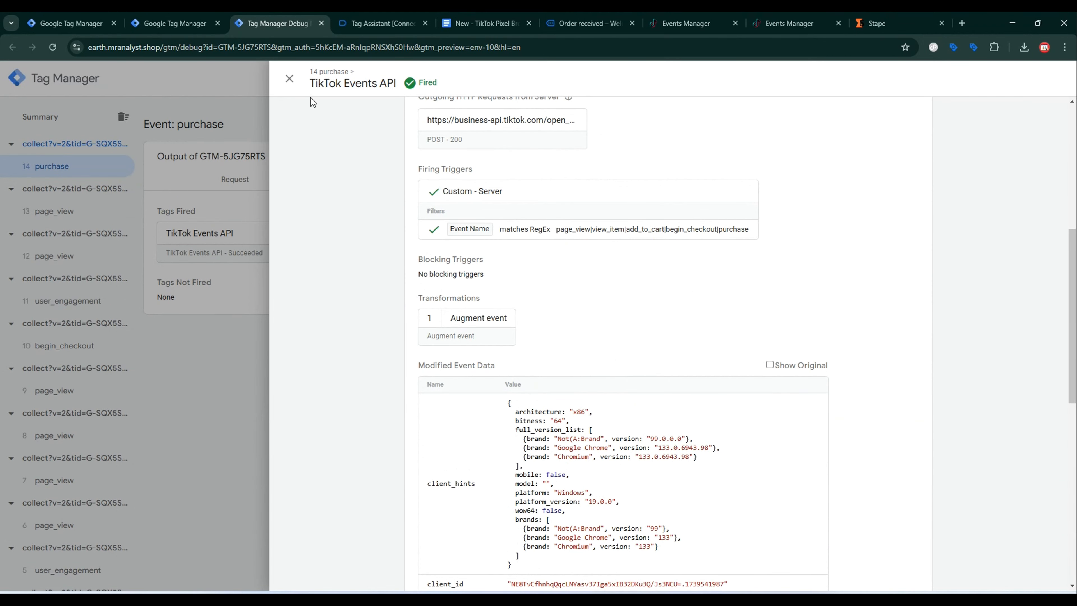
click(289, 78)
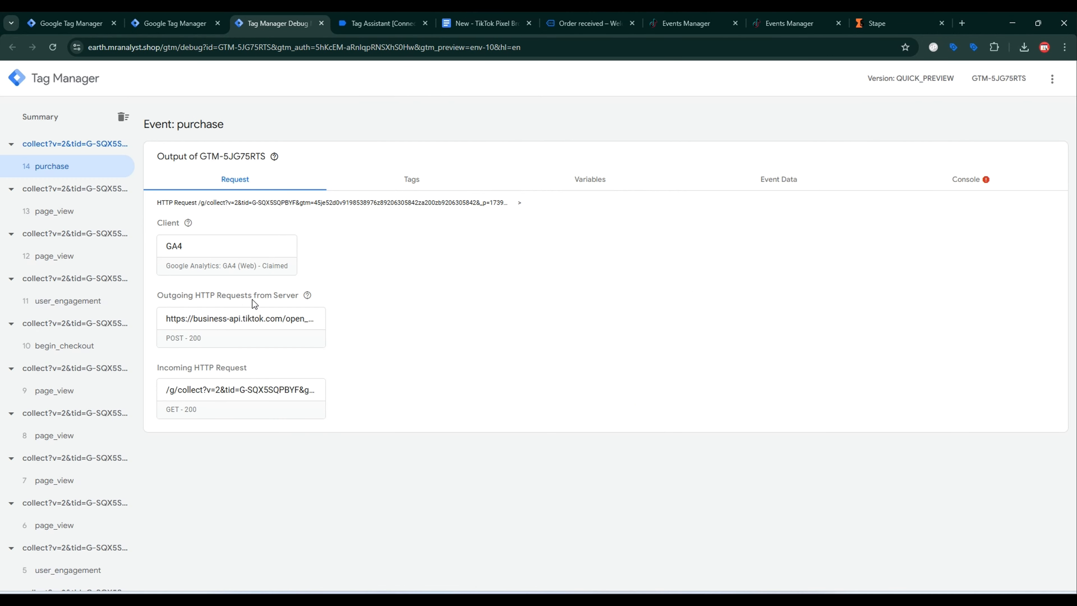